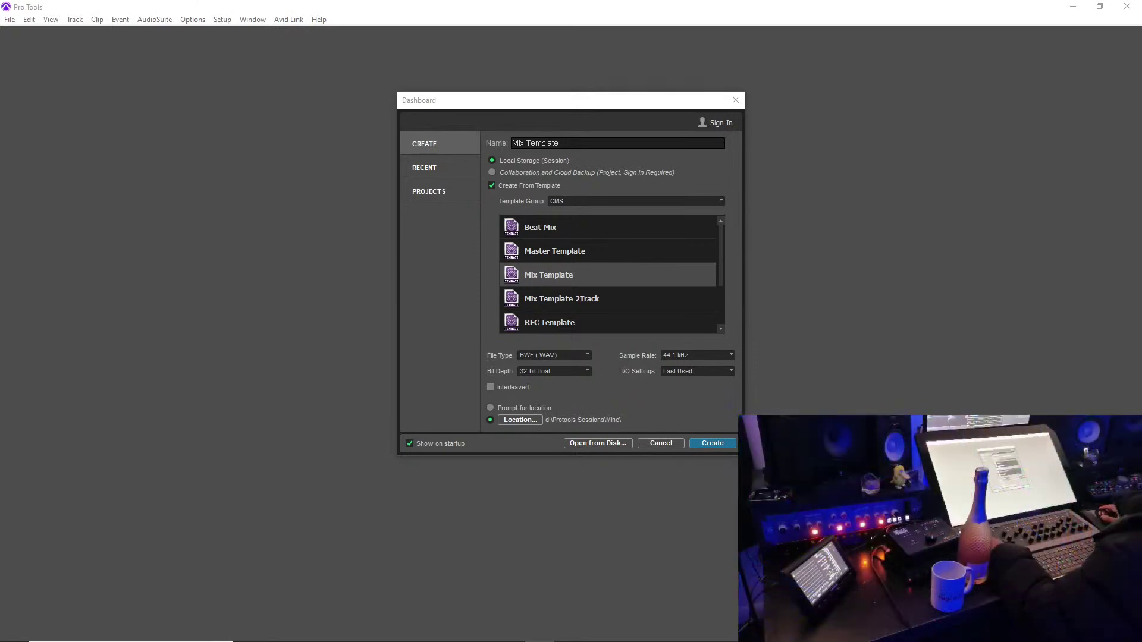
mouse_move(880, 641)
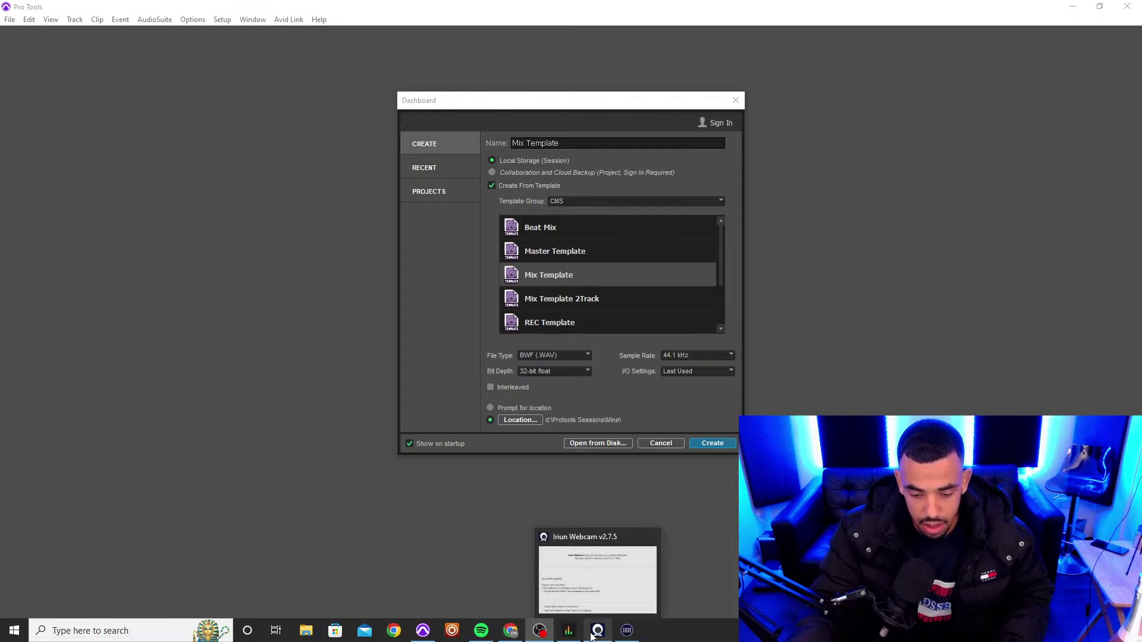
mouse_move(520, 636)
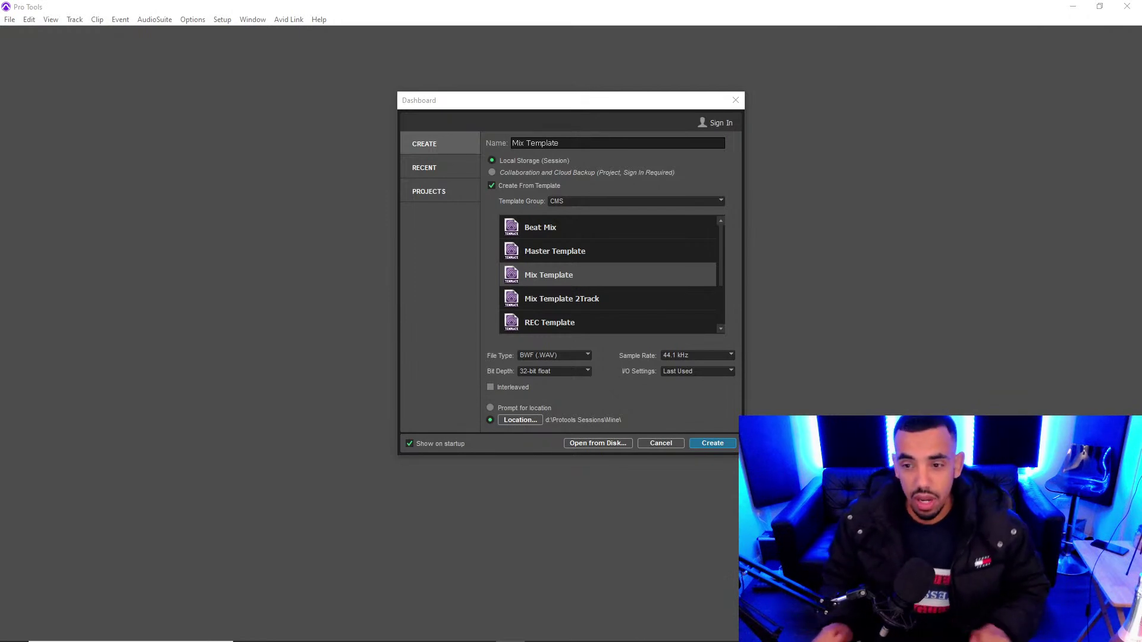
key("alt+Tab")
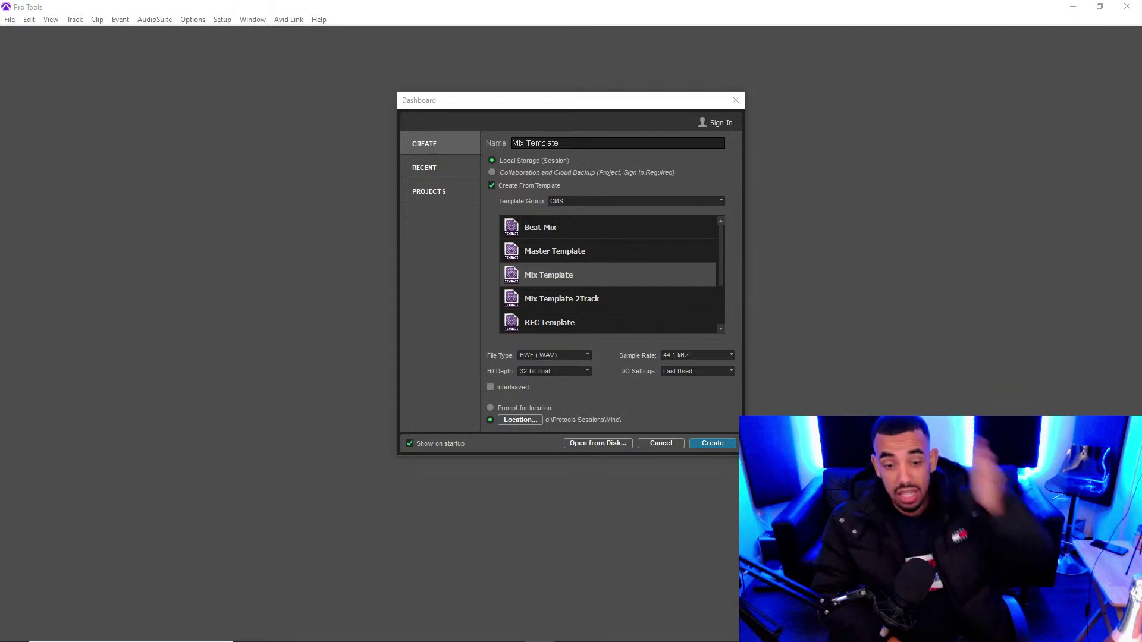
key("alt+Tab")
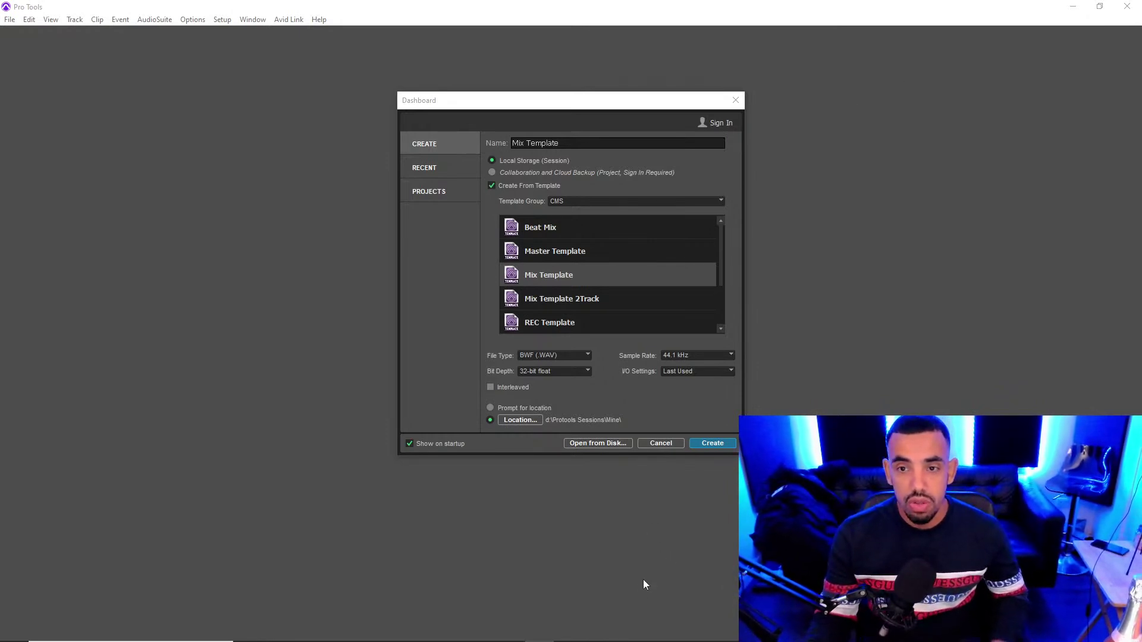
mouse_move(510, 637)
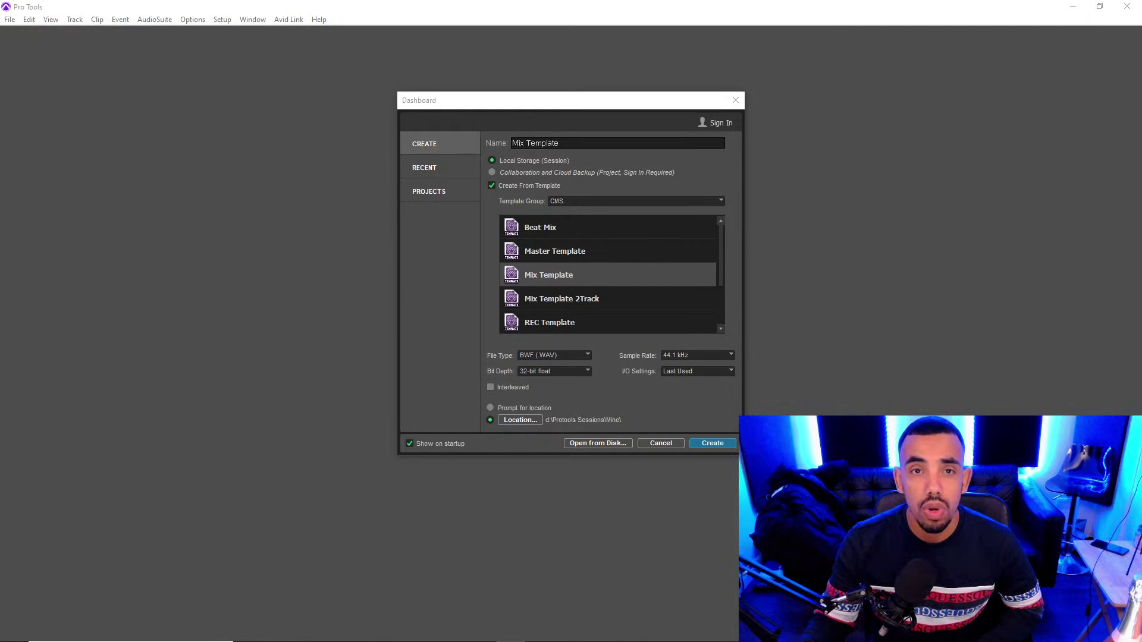
- Bring the Vocal Multitrack Library site up full screen in Chrome and browse the store's Vocal Multitracks category
left_click_drag(511, 0, 512, 139)
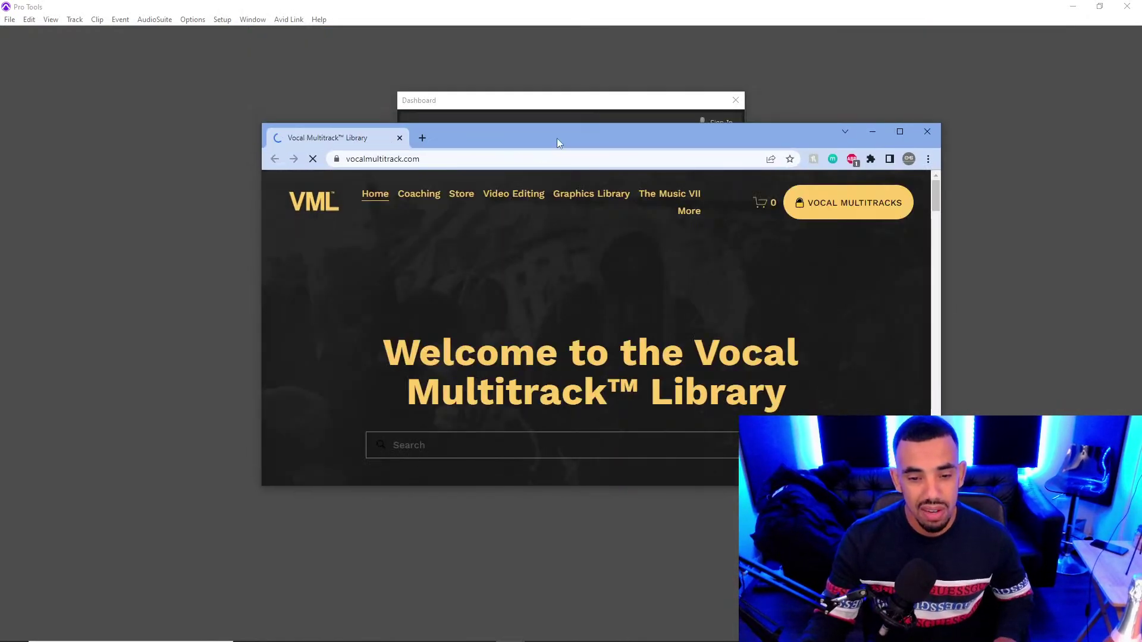
double_click(556, 138)
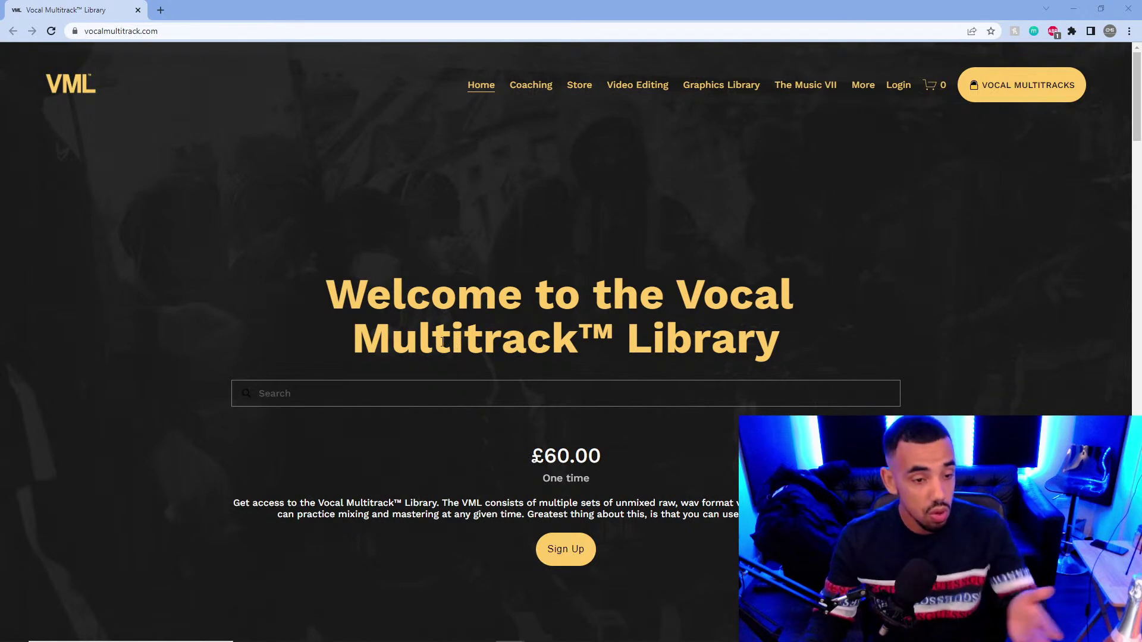
left_click(585, 93)
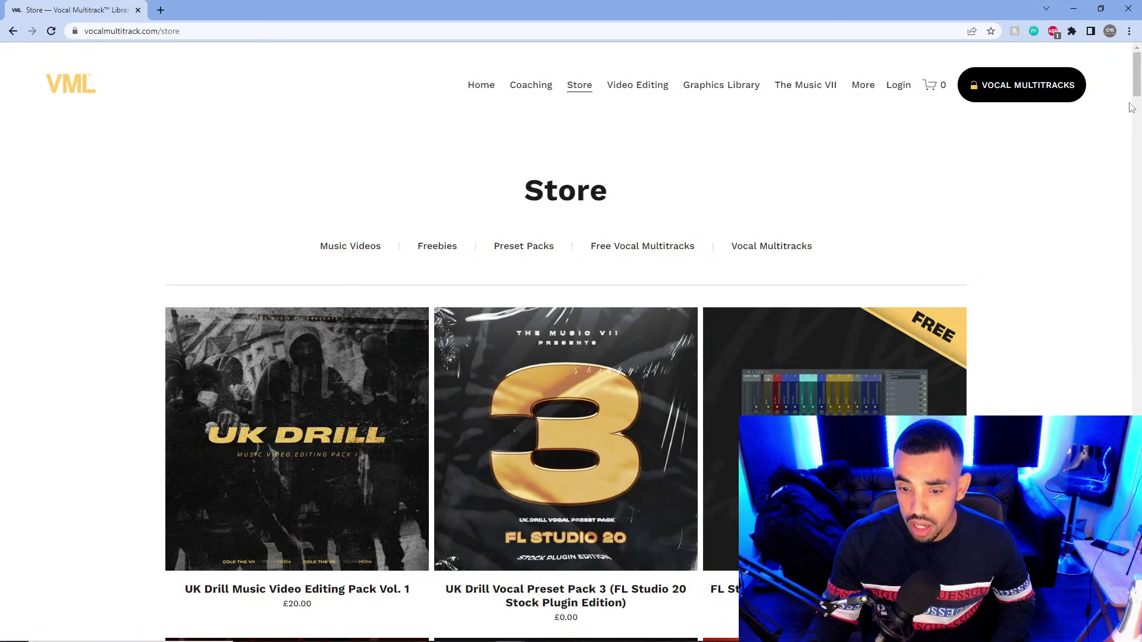
scroll(1137, 82, "down", 2)
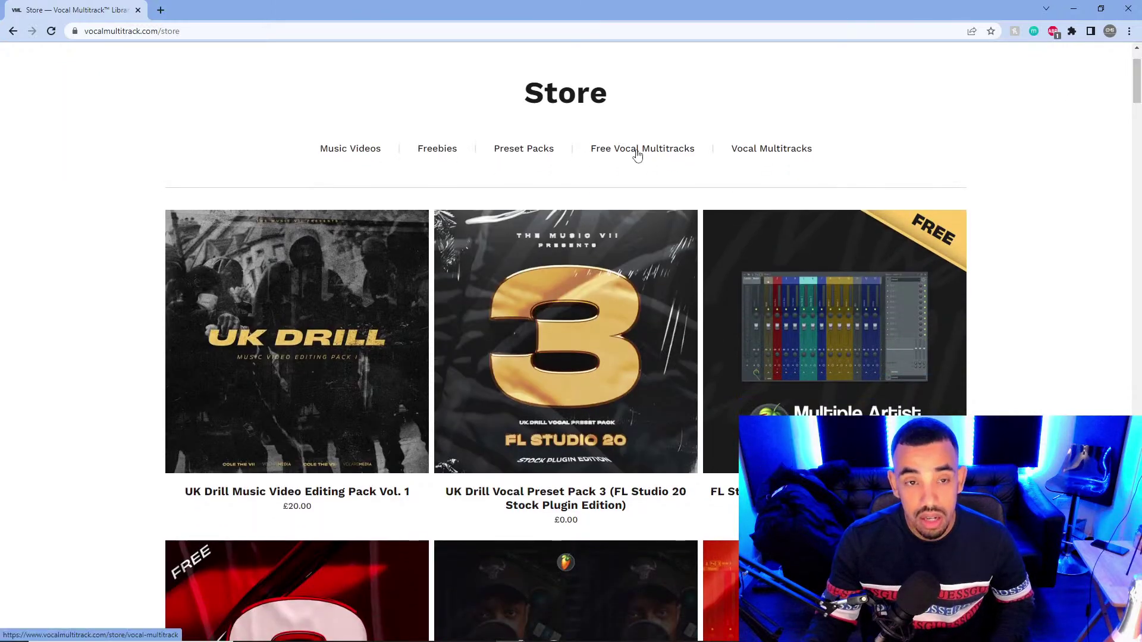
left_click(779, 159)
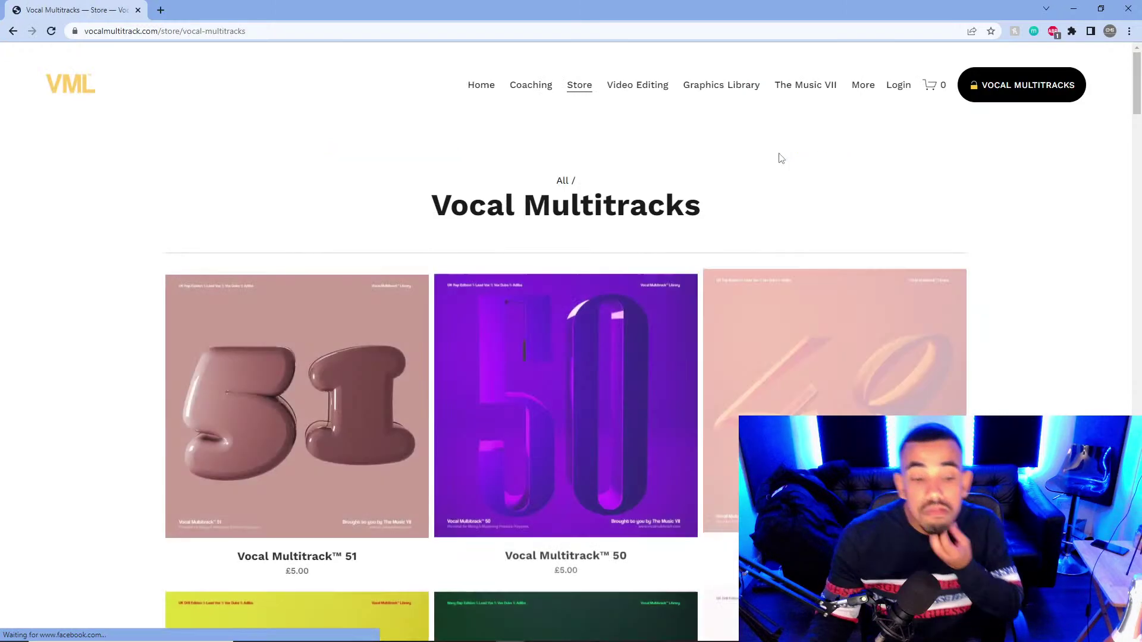
left_click_drag(1136, 110, 1124, 60)
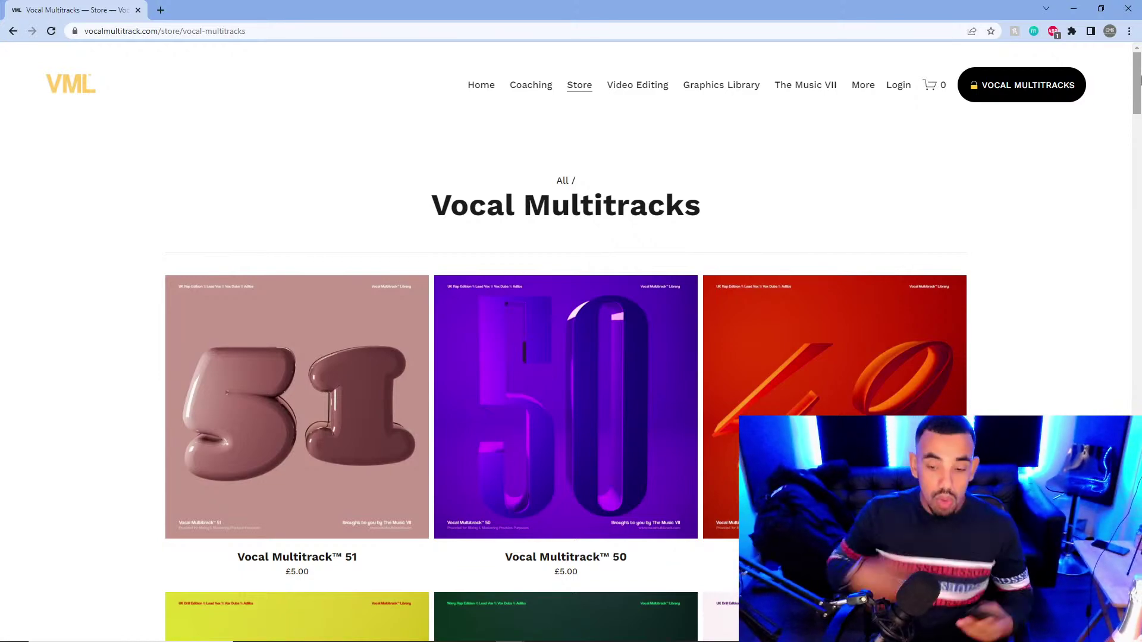
left_click_drag(1136, 81, 1138, 110)
key("alt")
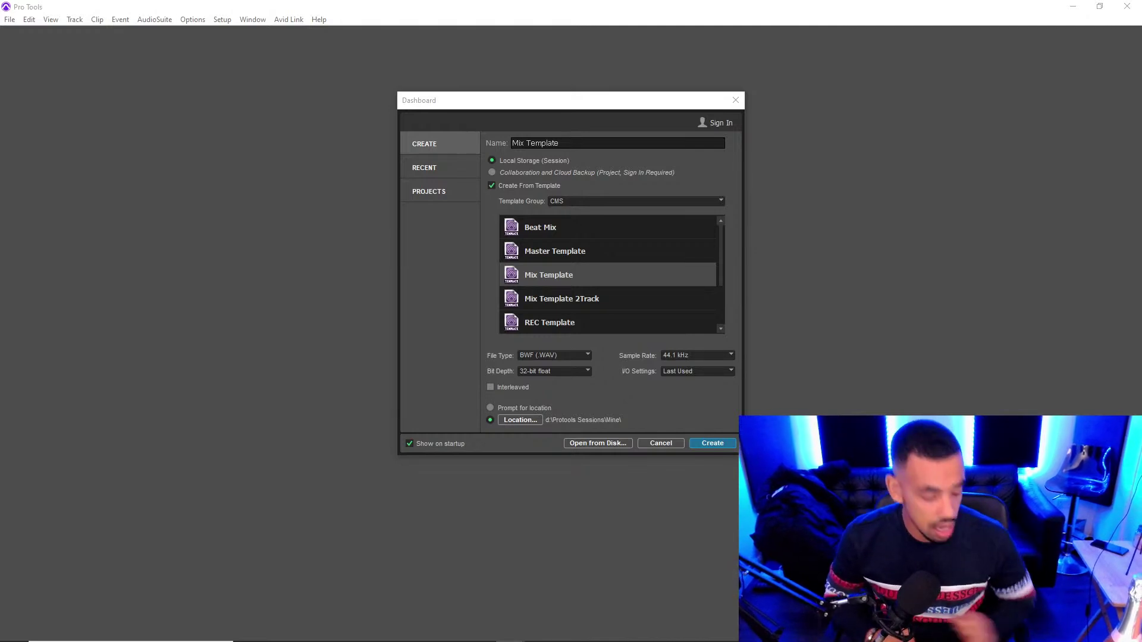
key("alt+Tab")
key("alt+Tab")
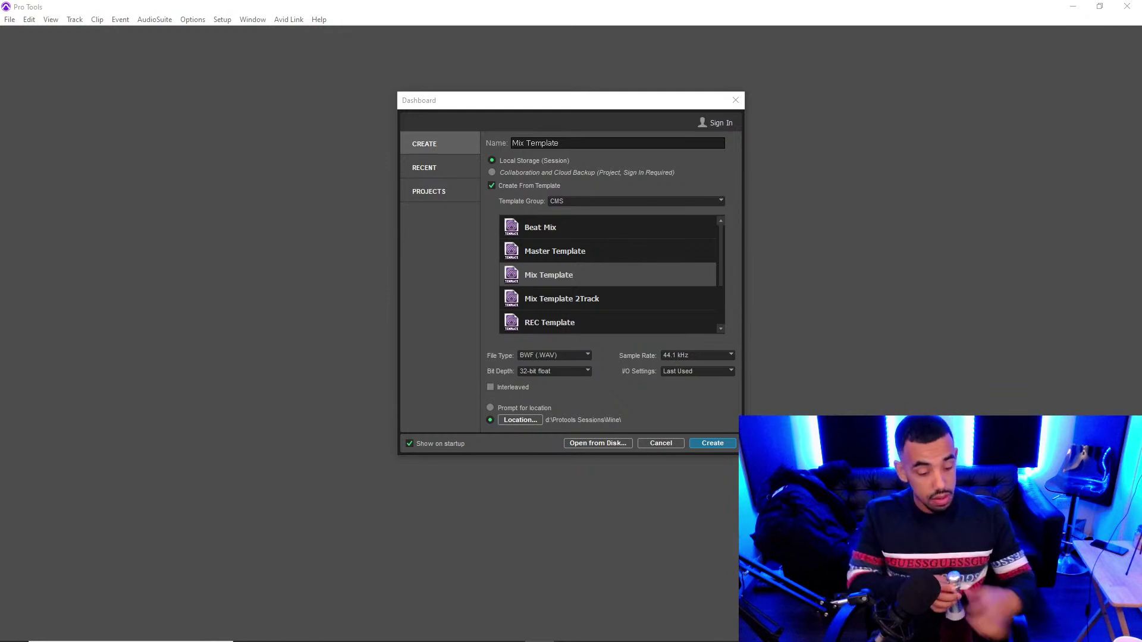
key("alt+Tab")
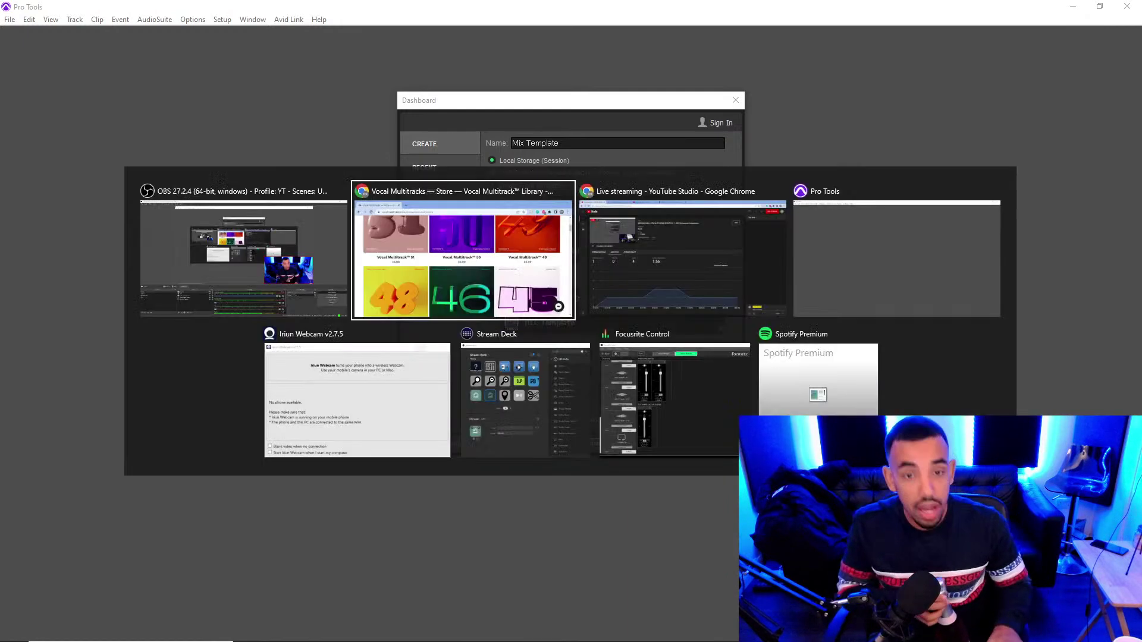
key("Escape")
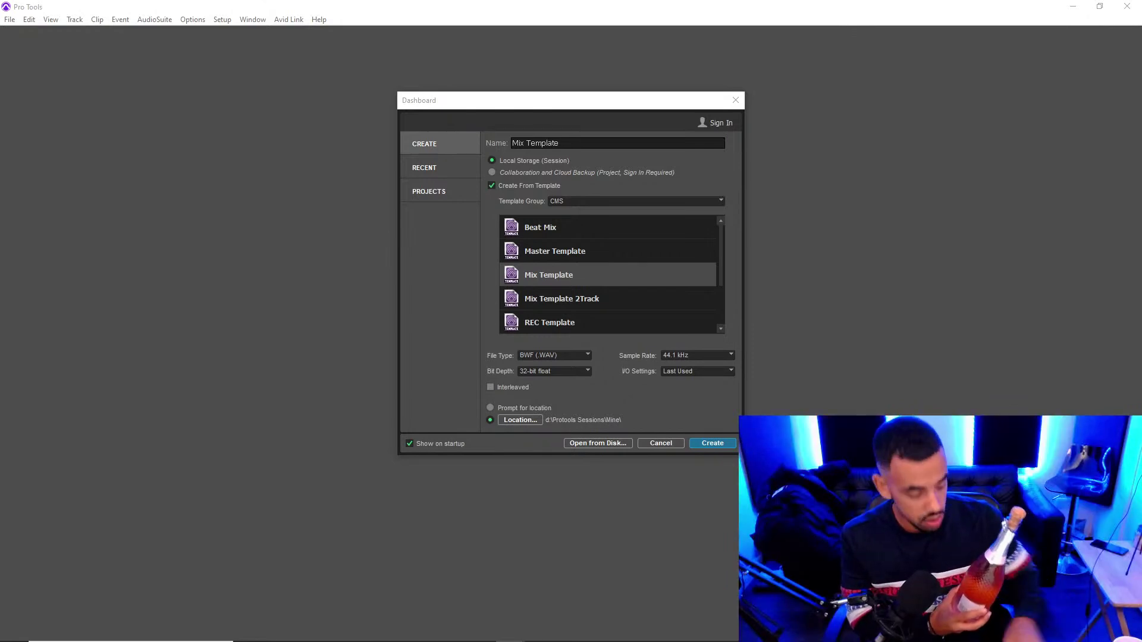
key("alt+Tab")
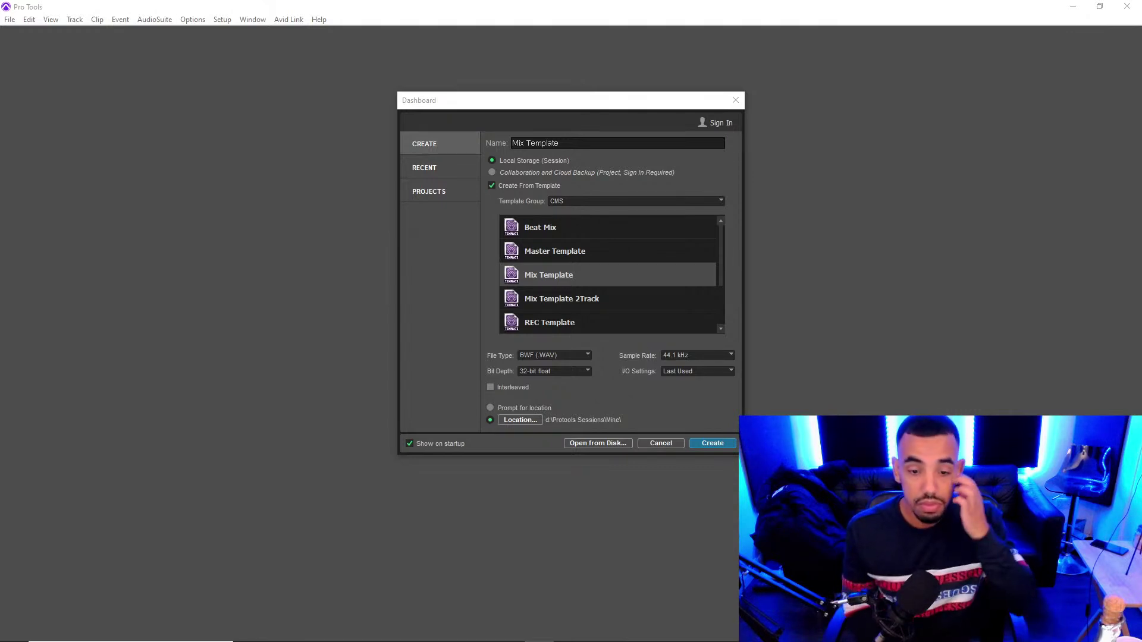
key("alt+Tab")
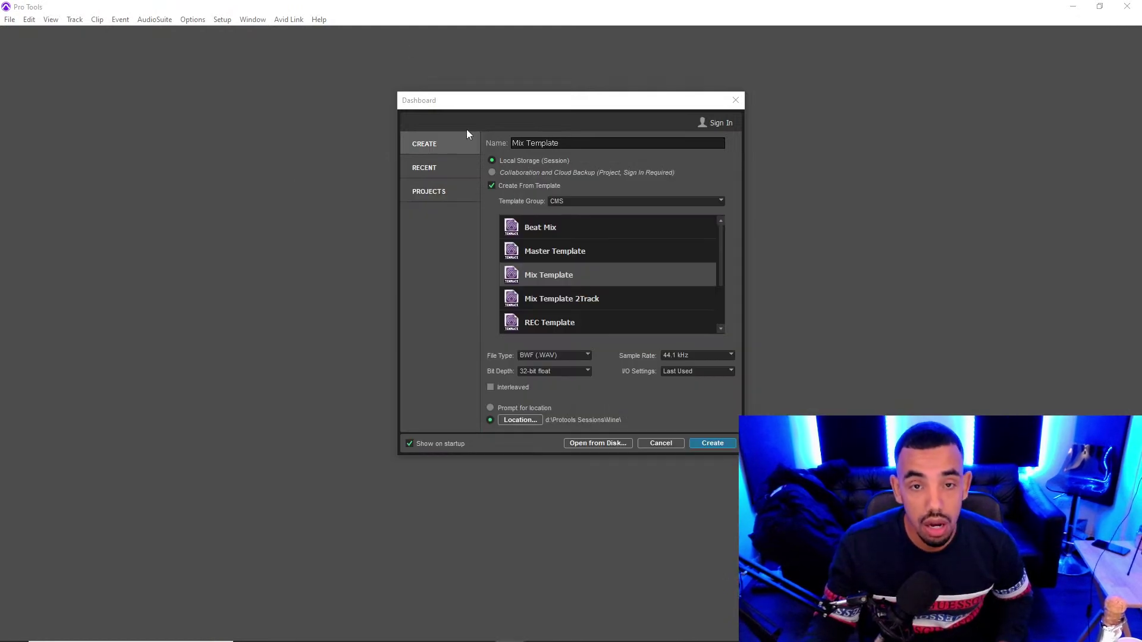
key("alt+Tab")
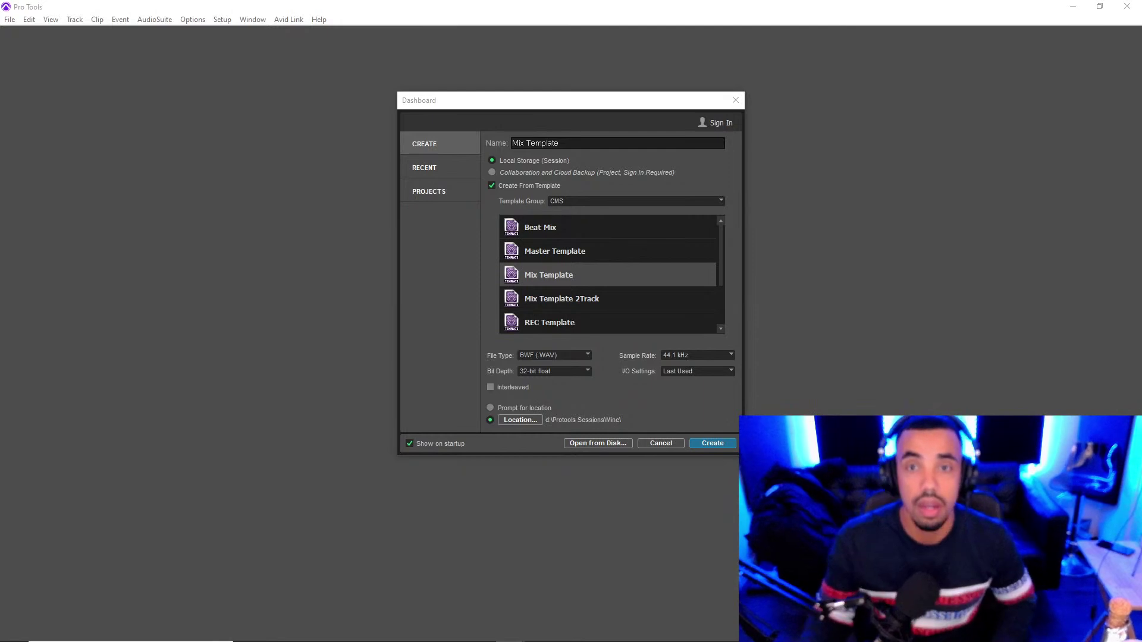
- Switch to the Vocal Multitrack 11 product page in Chrome, view its linked YouTube video and close the browser window
key("alt+Tab")
key("alt+Tab")
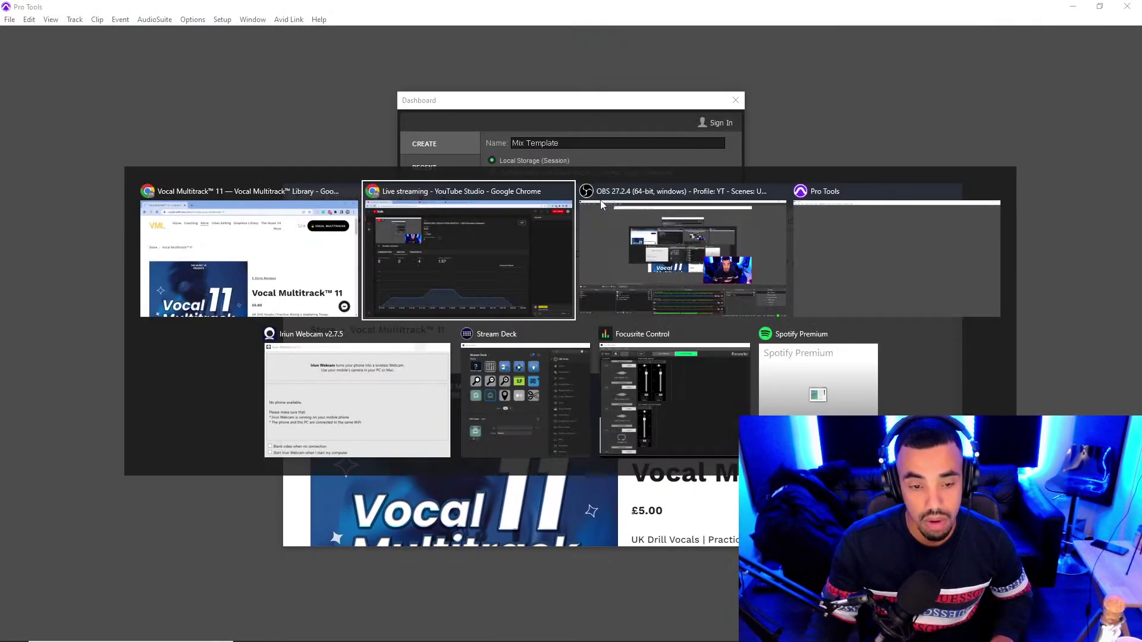
key("alt+Tab")
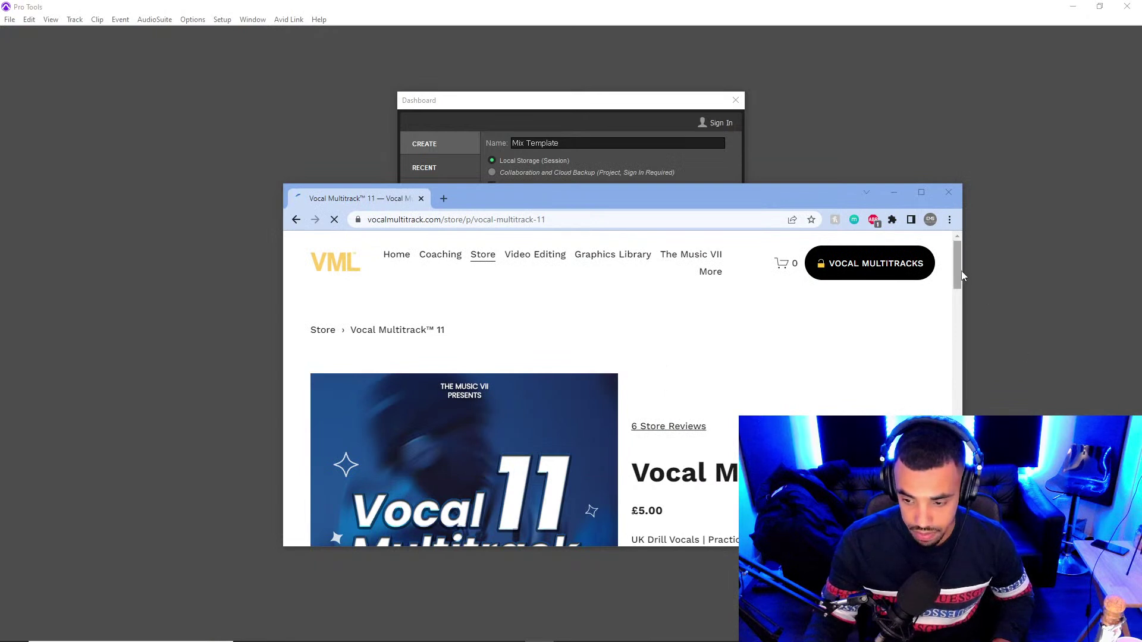
scroll(955, 309, "down", 4)
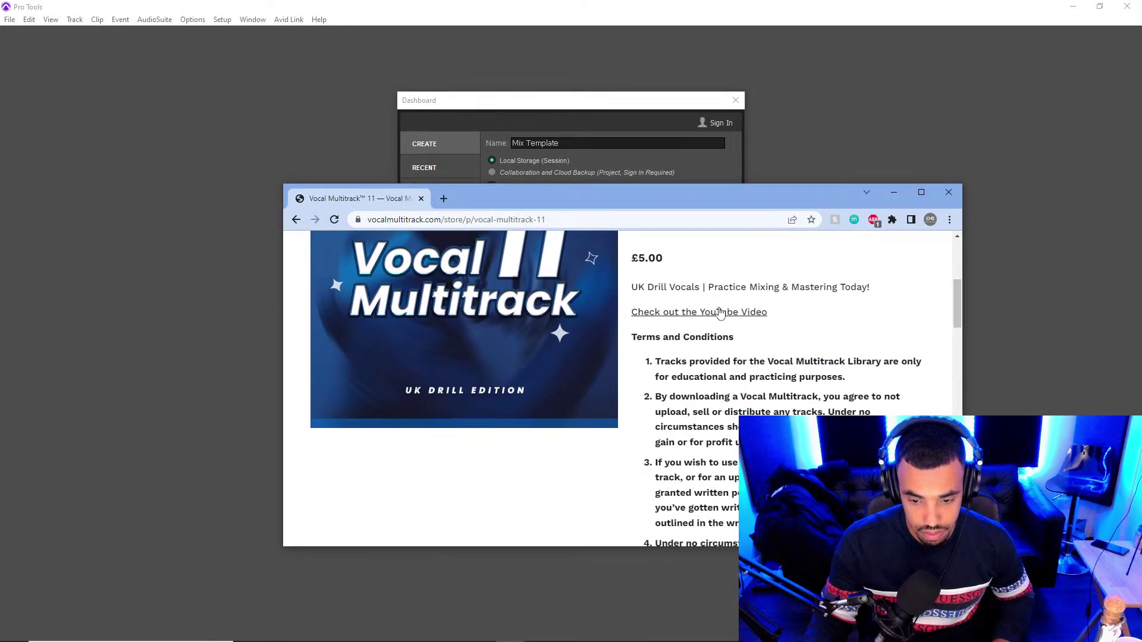
left_click(718, 314)
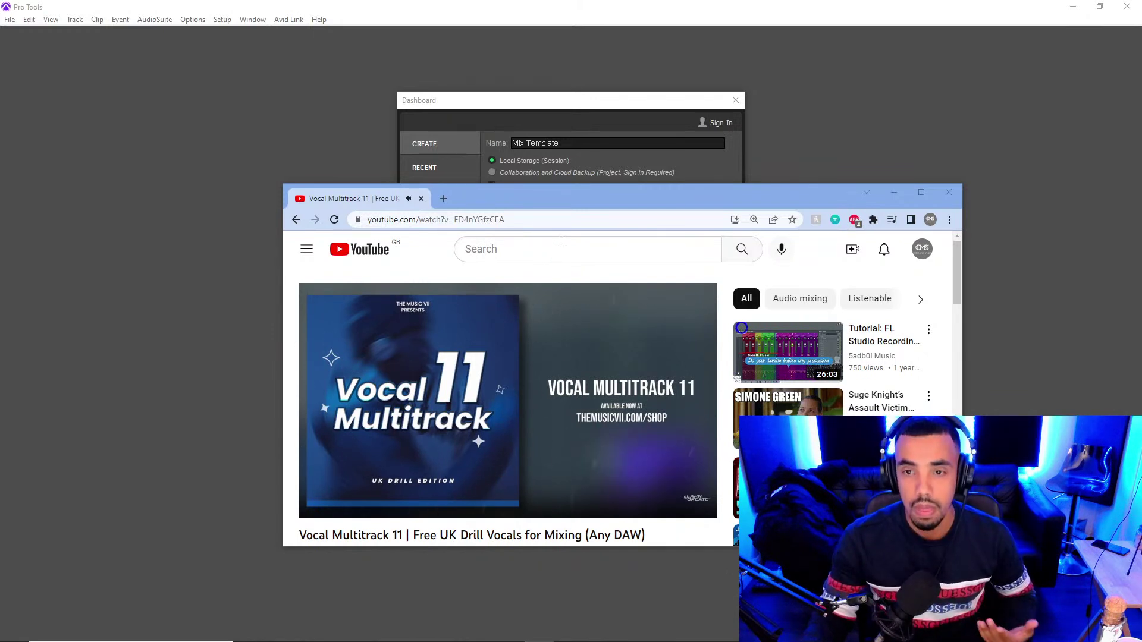
left_click(947, 193)
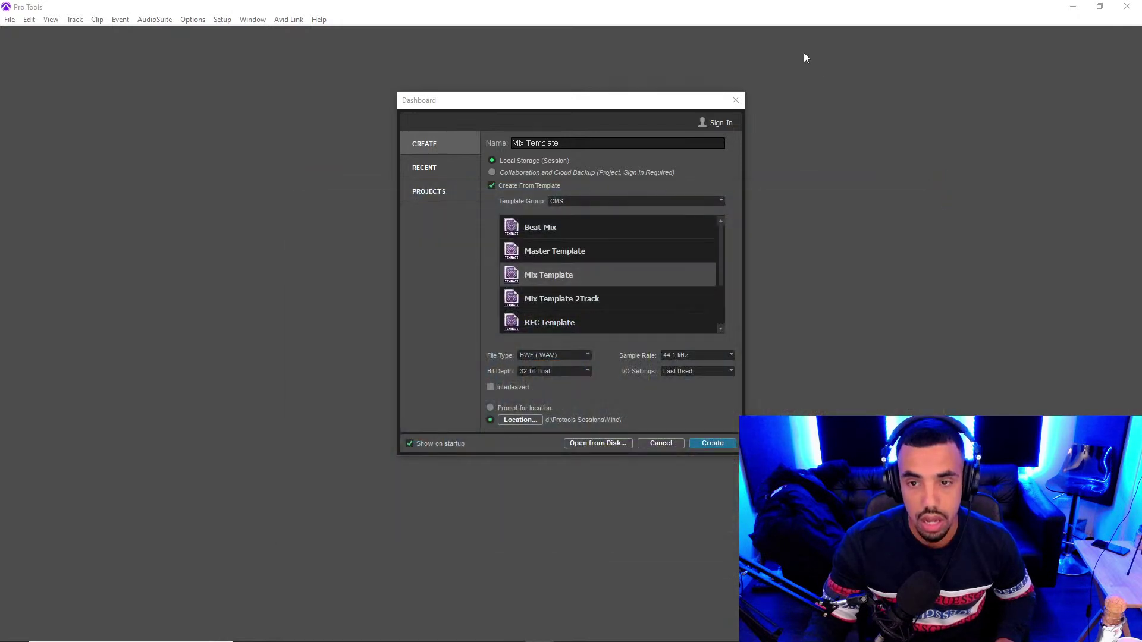
key("alt+Tab")
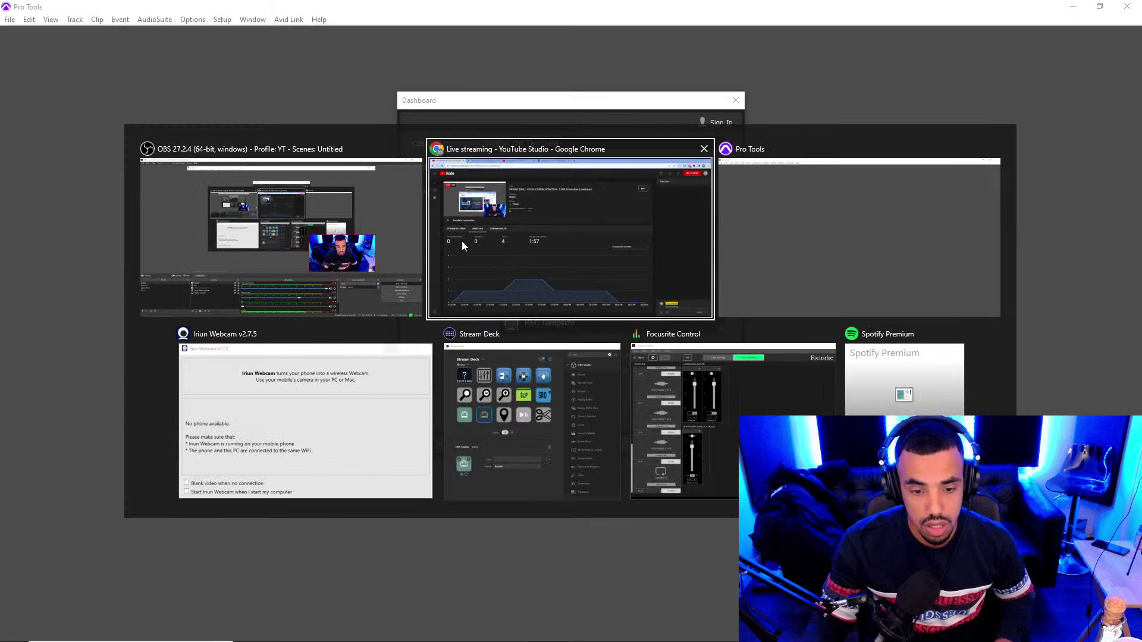
key("Escape")
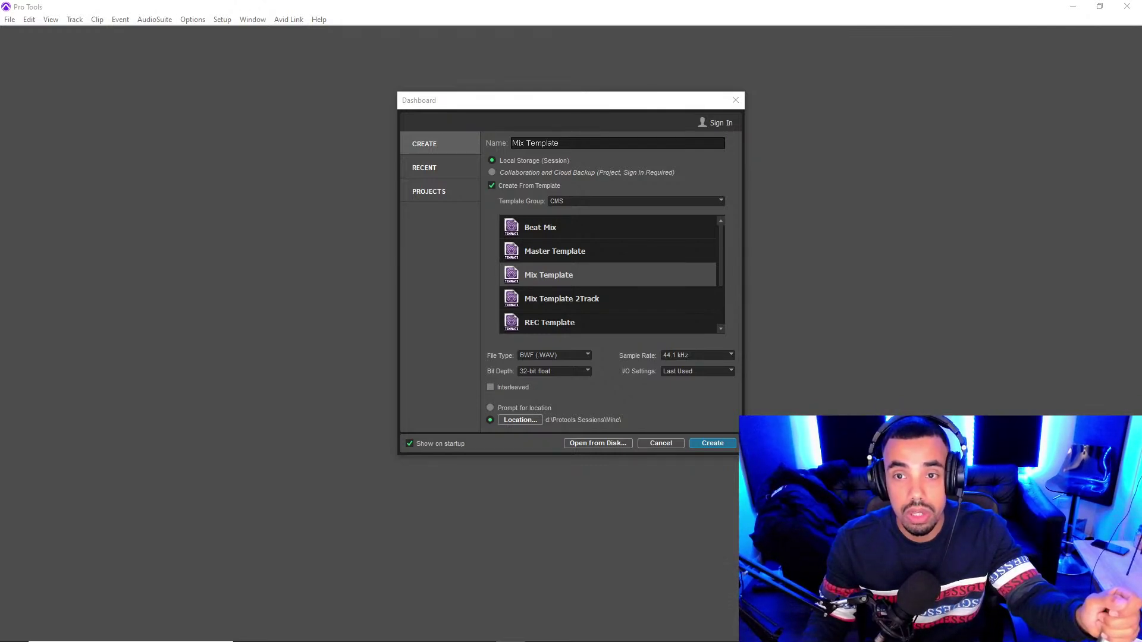
- Bring the store's Vocal Multitracks category up full screen in Chrome and open the Vocal Multitrack 11 product page
left_click_drag(419, 1, 417, 129)
double_click(451, 127)
left_click_drag(1137, 87, 1138, 469)
scroll(503, 394, "down", 5)
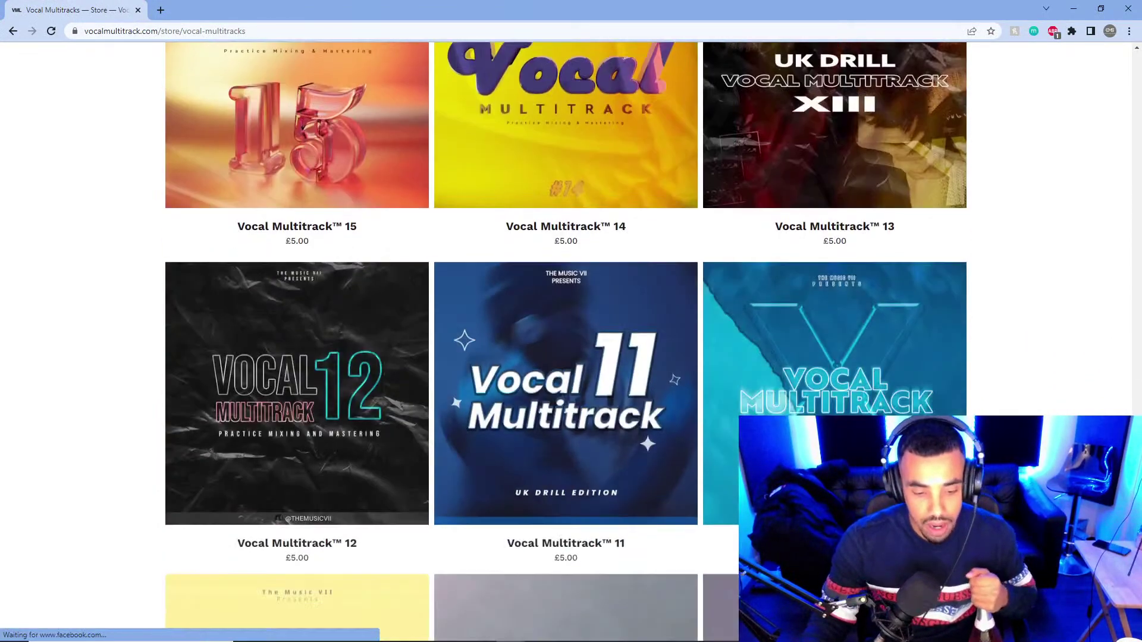
left_click(503, 394)
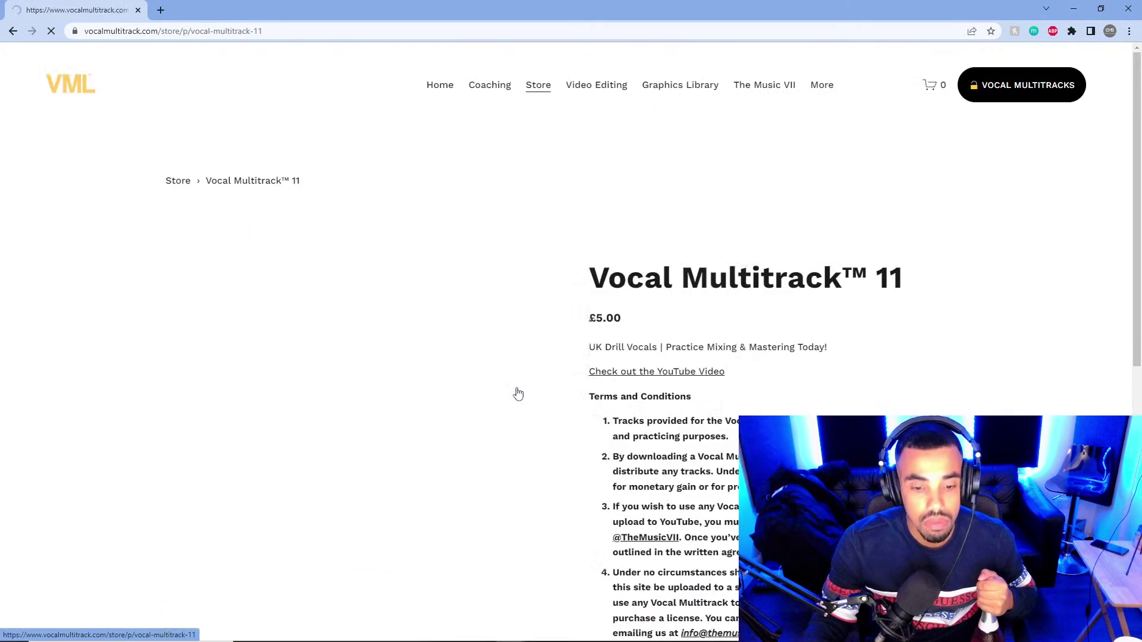
- Review the Vocal Multitrack 11 terms and conditions and add the product to the cart
scroll(508, 385, "down", 2)
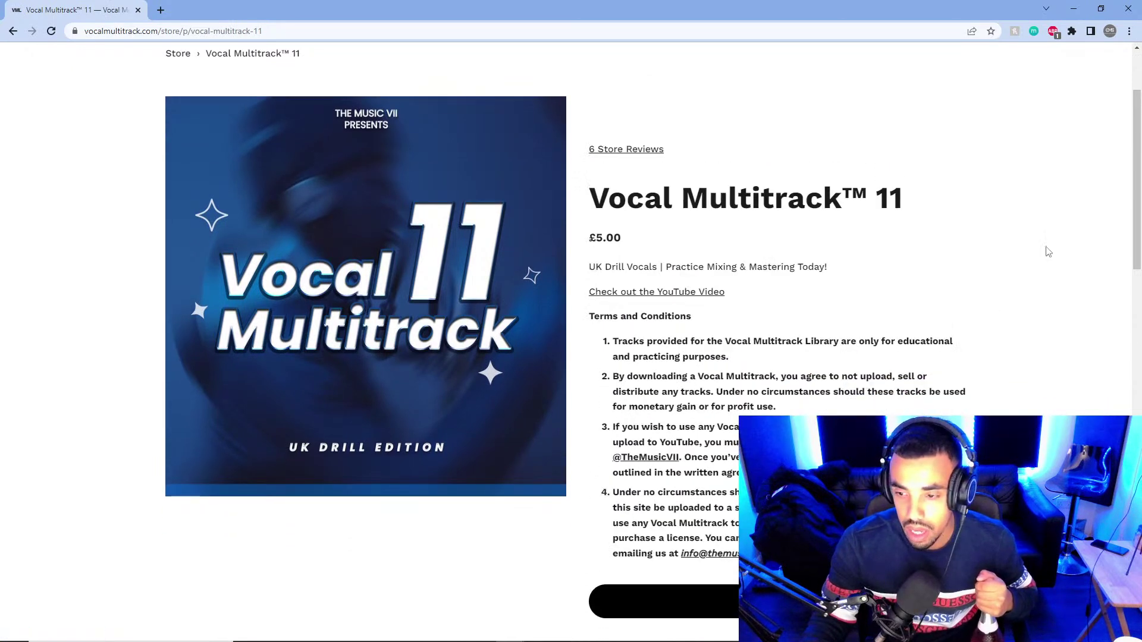
left_click_drag(1125, 205, 1134, 180)
scroll(1040, 347, "down", 6)
left_click(755, 316)
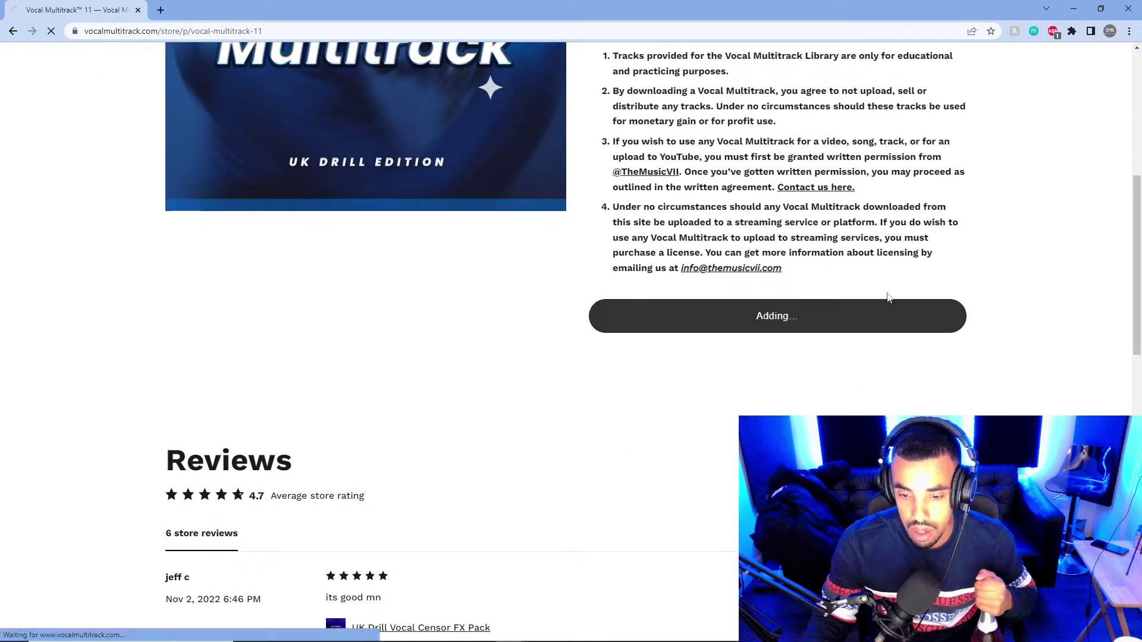
left_click_drag(1138, 238, 1141, 115)
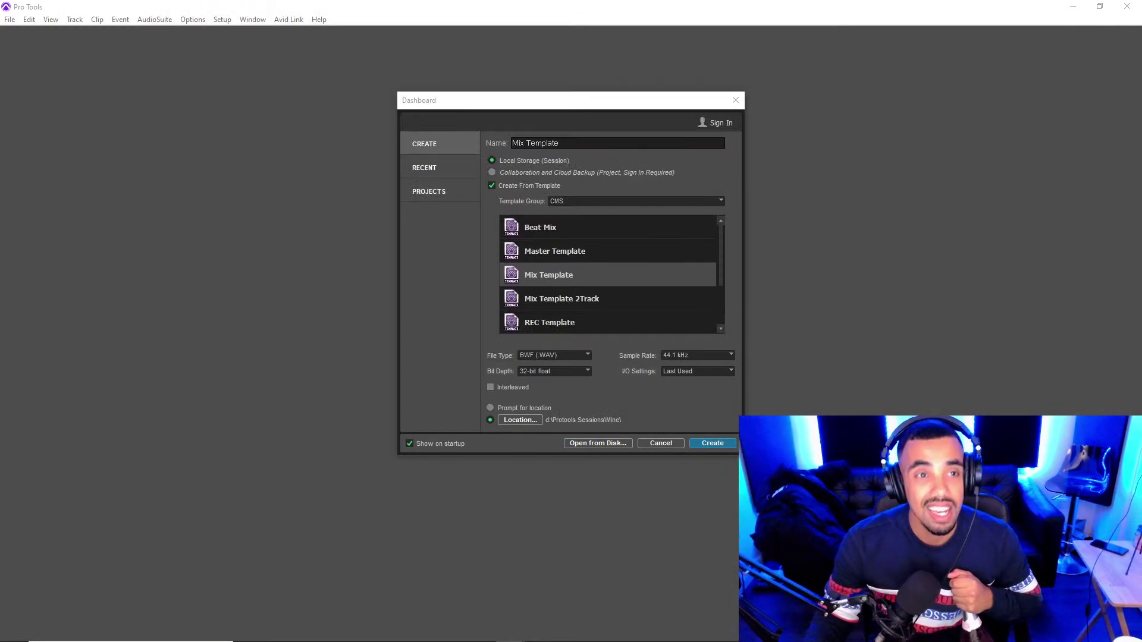
mouse_move(247, 638)
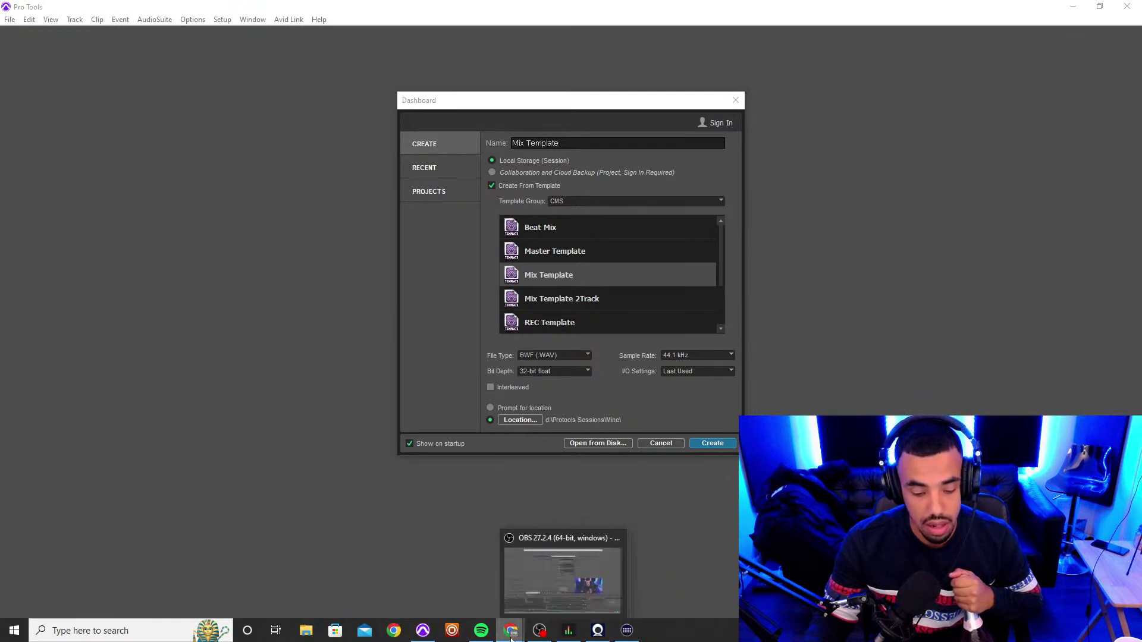
mouse_move(511, 640)
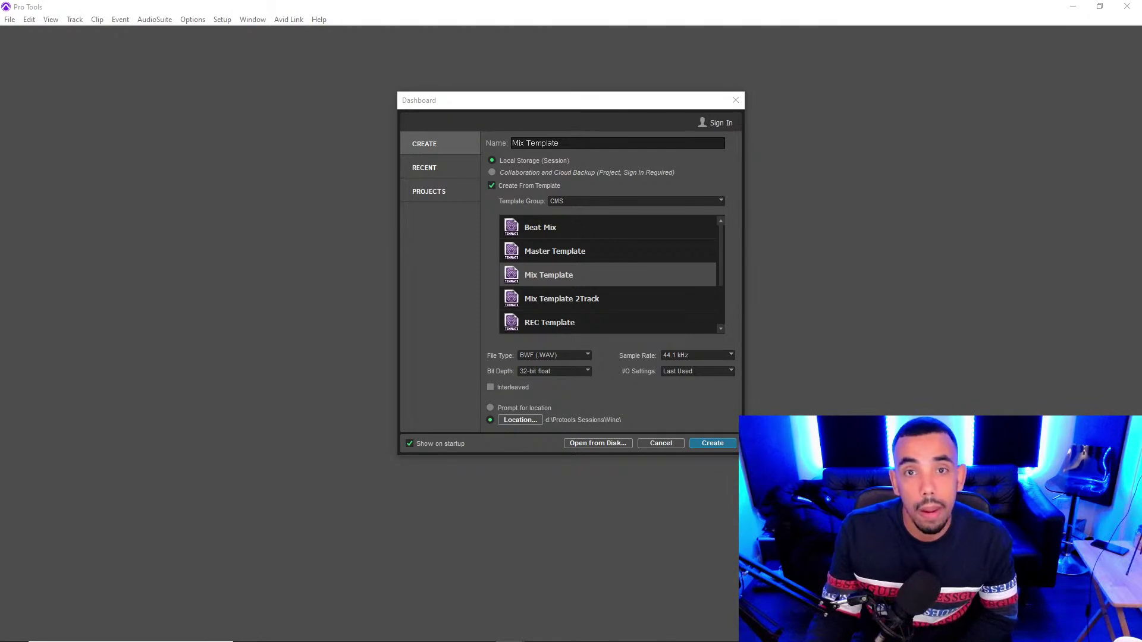
key("alt+Tab")
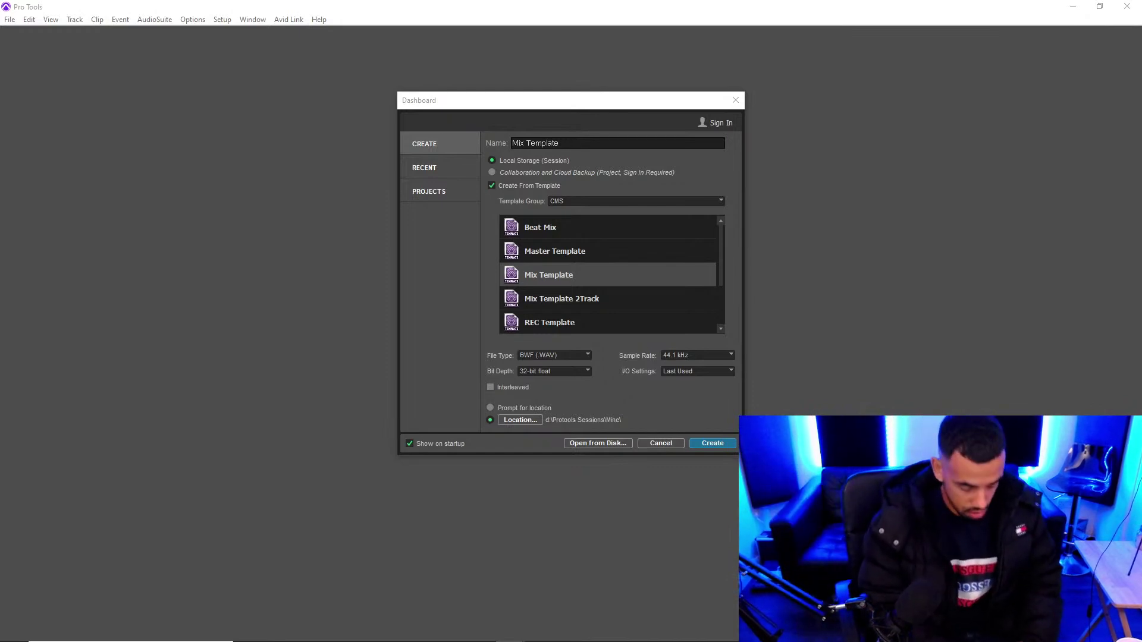
key("alt+Tab")
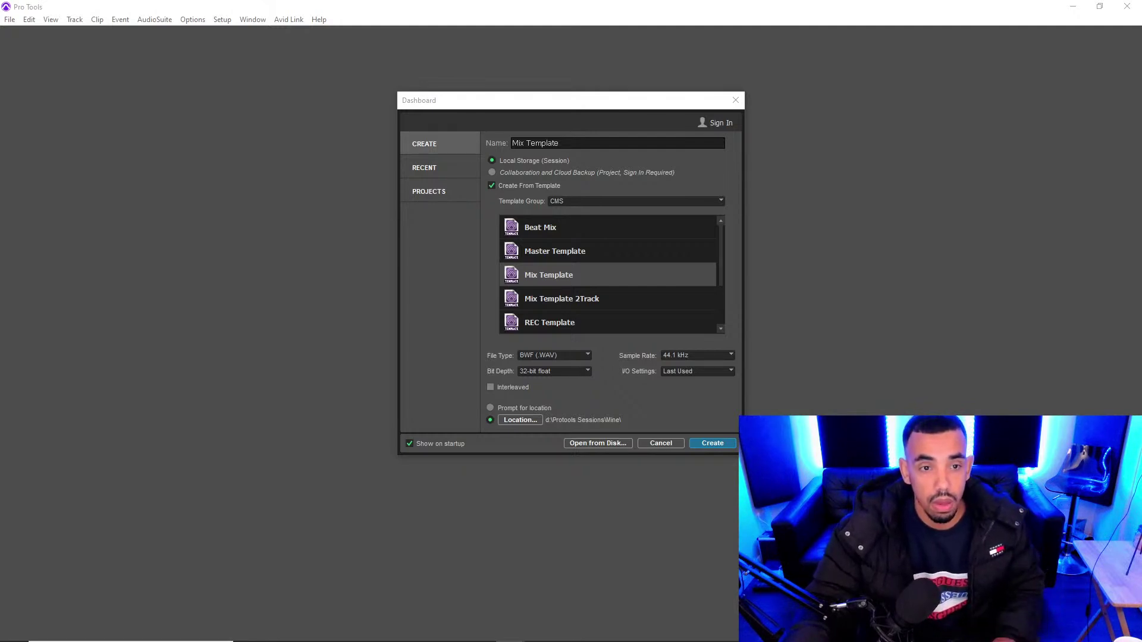
key("alt+Tab")
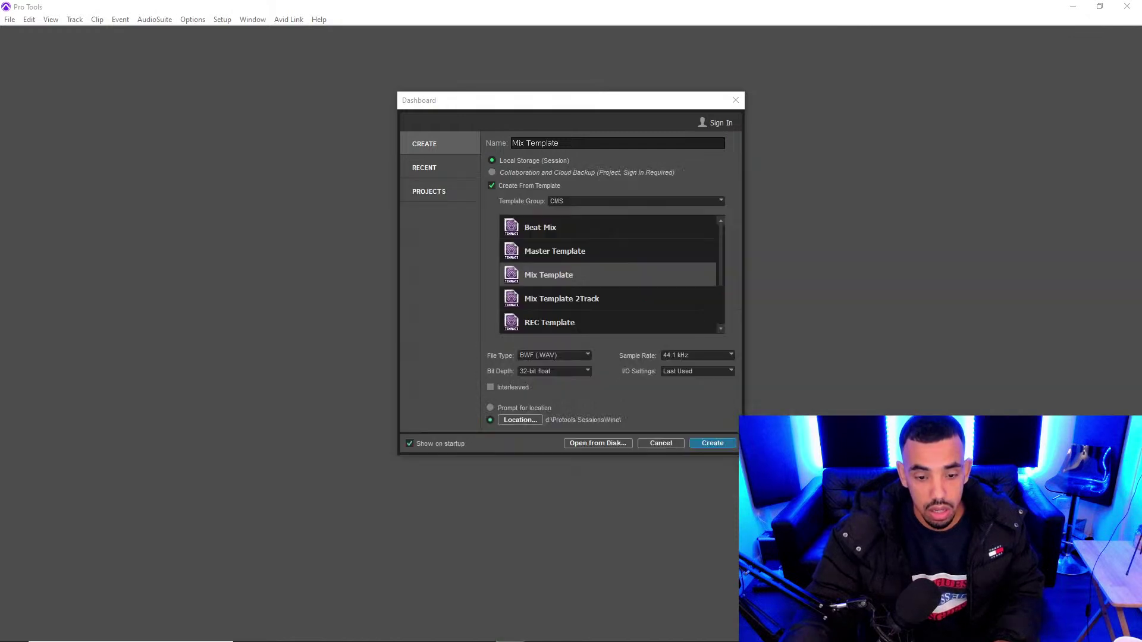
key("alt+Tab")
key("Escape")
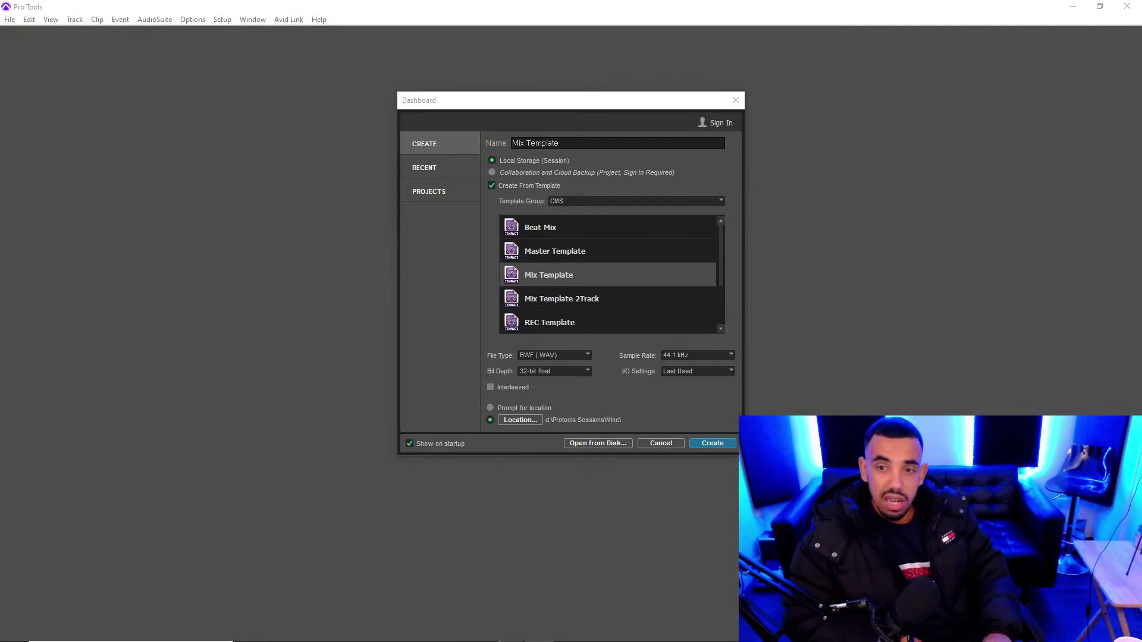
key("alt+Tab")
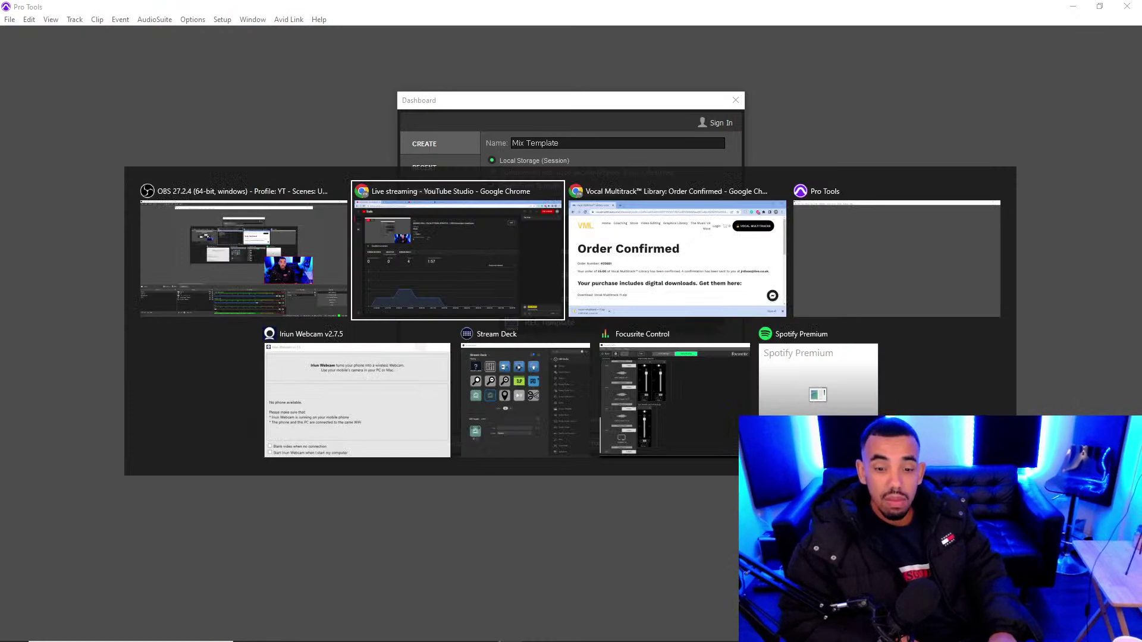
key("Escape")
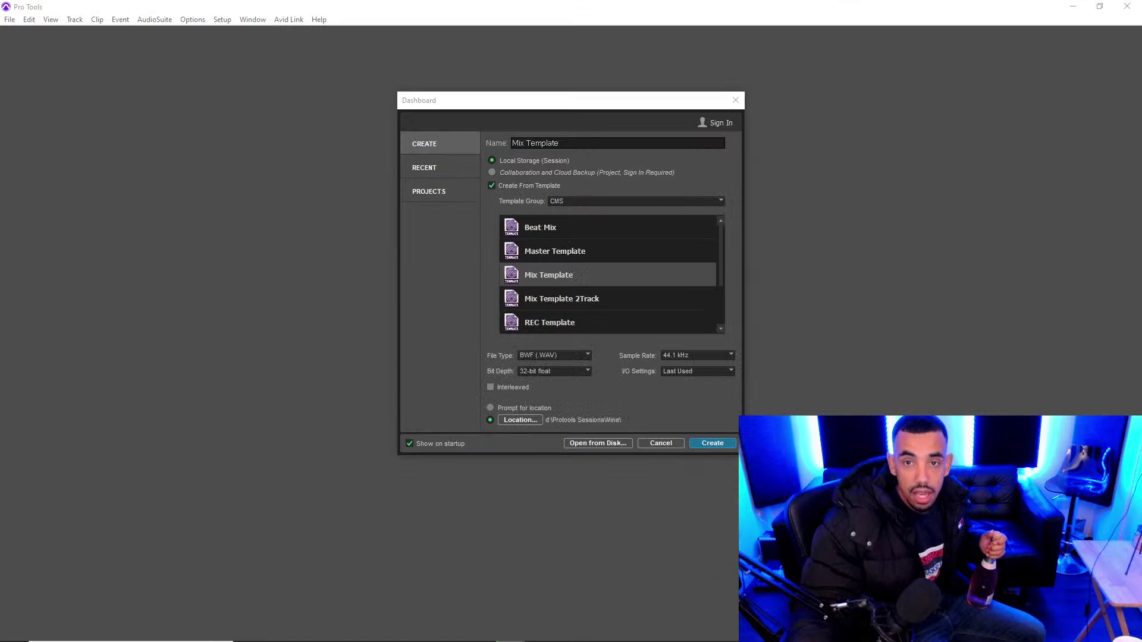
- Bring the Chrome order confirmation window over the Pro Tools dashboard and check the progress of the Vocal+Multitrack+11.zip download
left_click_drag(632, 0, 485, 352)
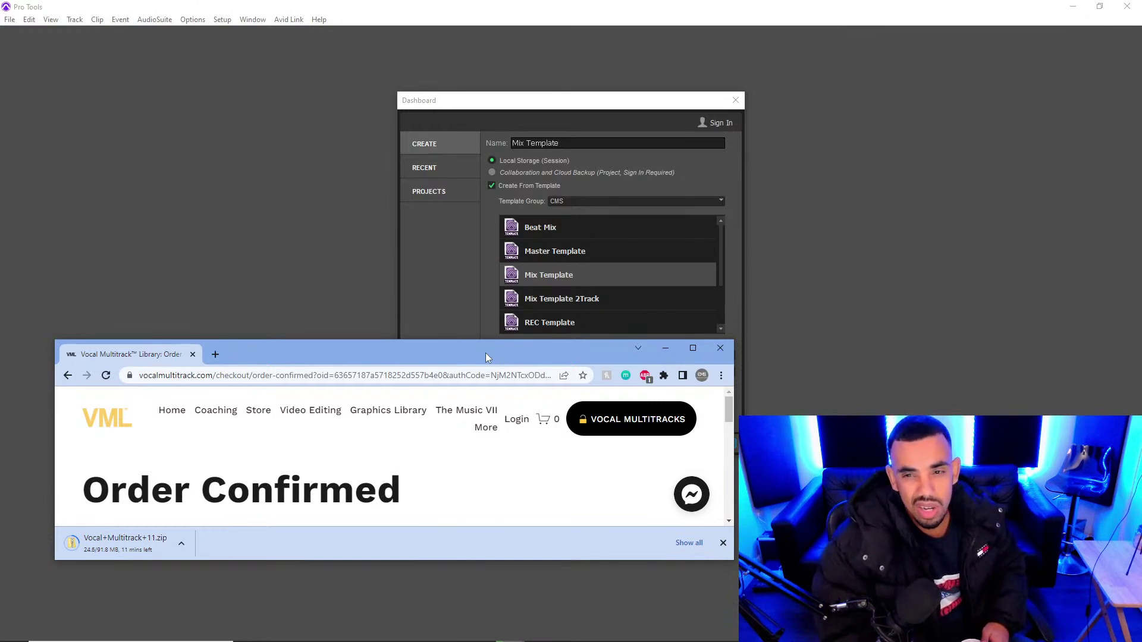
key("alt+Tab")
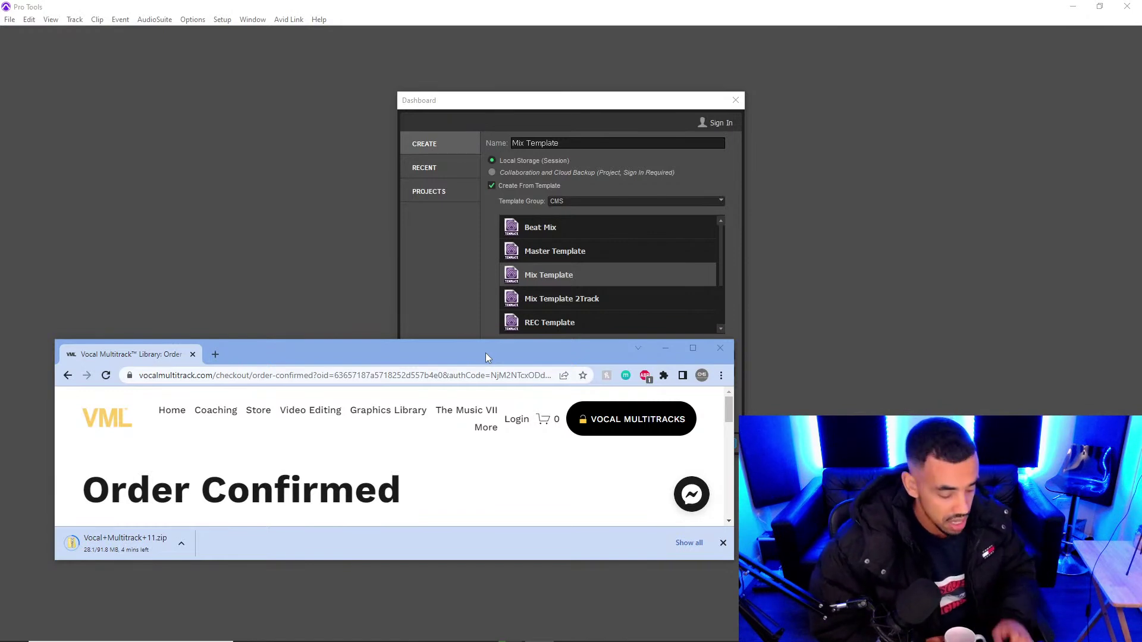
key("alt+Tab")
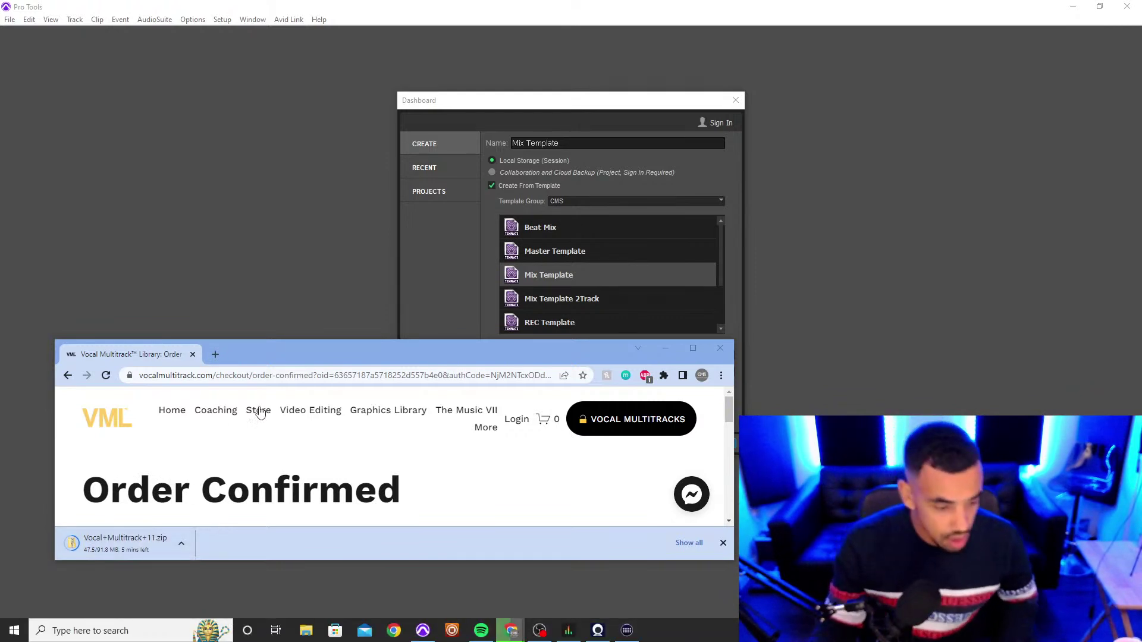
- Switch to the Pro Tools dashboard and create a session named 1k Subs from the Mix Template
left_click(487, 136)
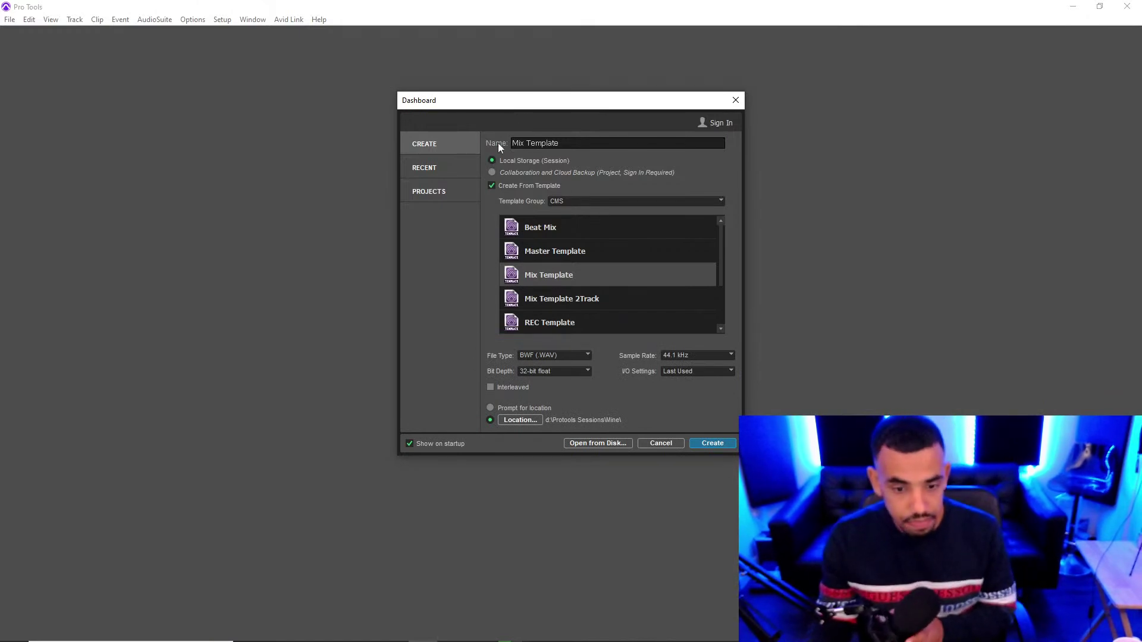
left_click_drag(570, 143, 507, 144)
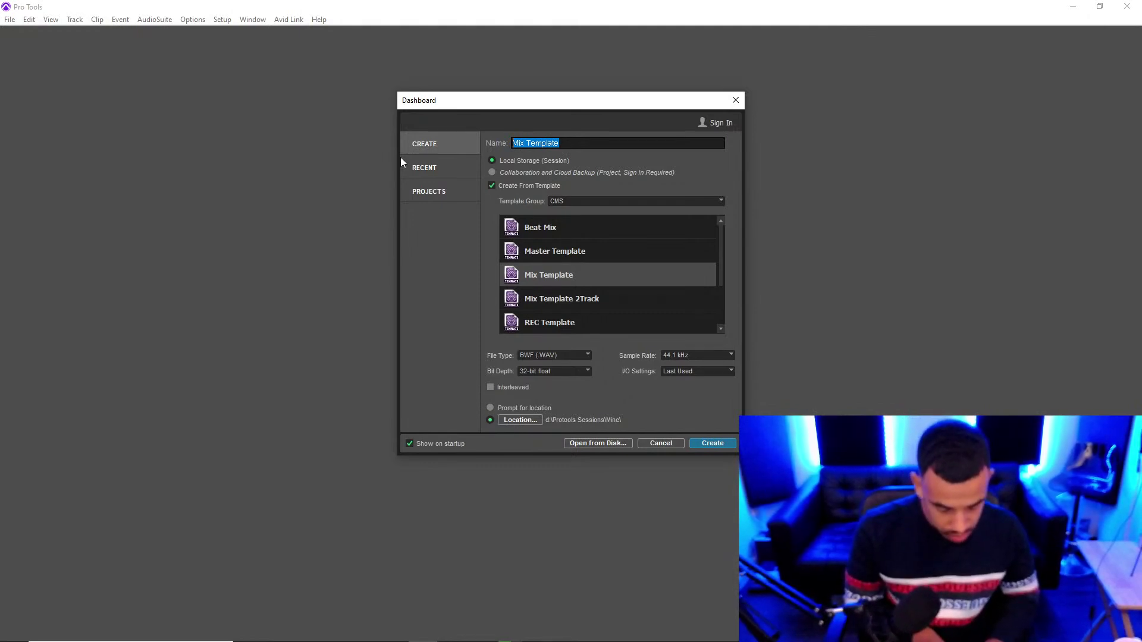
type("1k Subs")
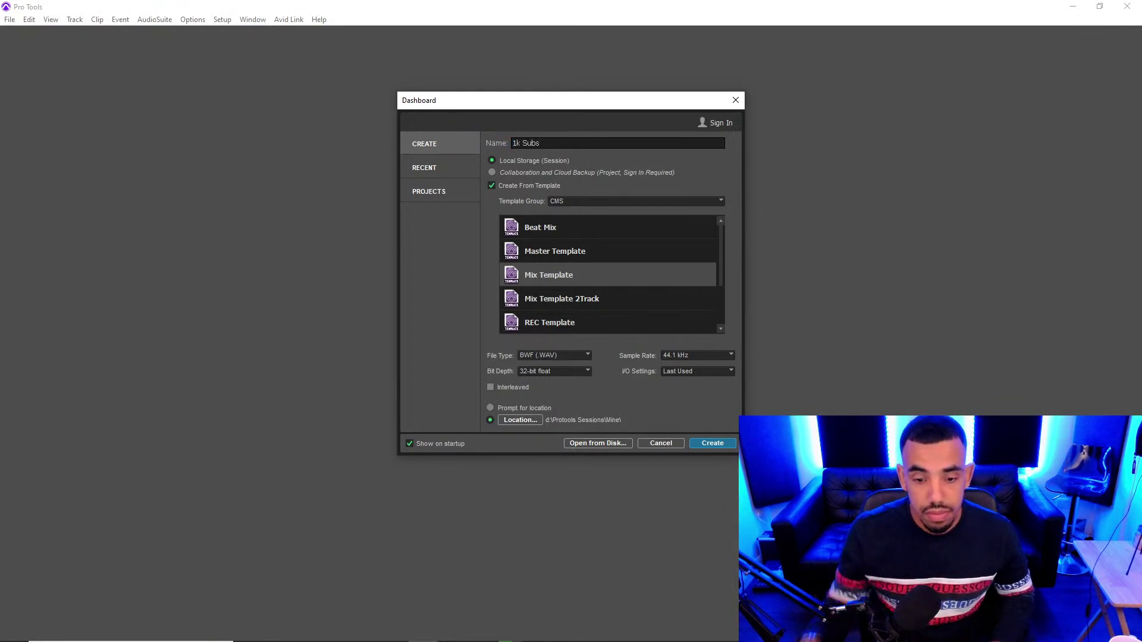
left_click(703, 444)
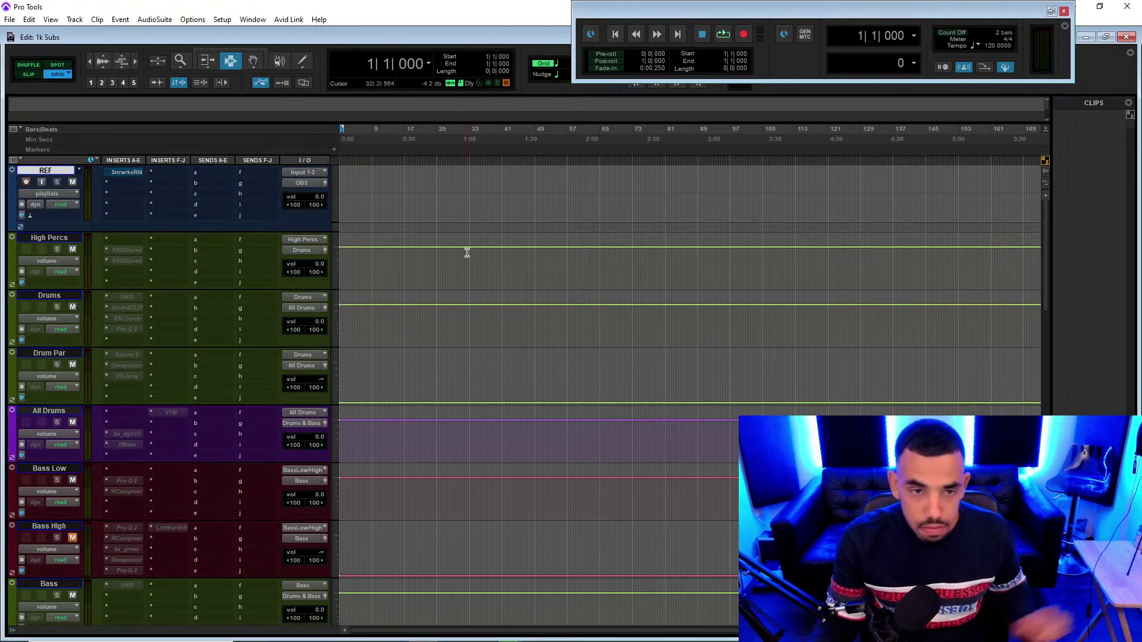
- Select the instrumental template tracks from High Percs down to Music
mouse_move(1046, 275)
left_mouse_down()
mouse_move(1046, 295)
mouse_move(1051, 261)
left_mouse_up()
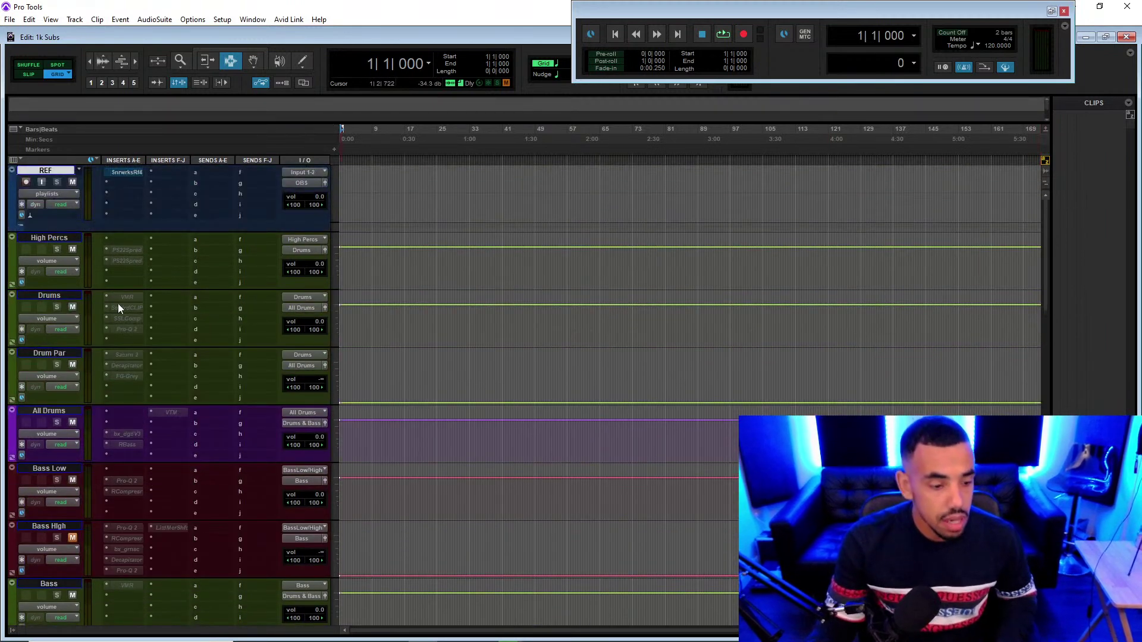
left_click(52, 238)
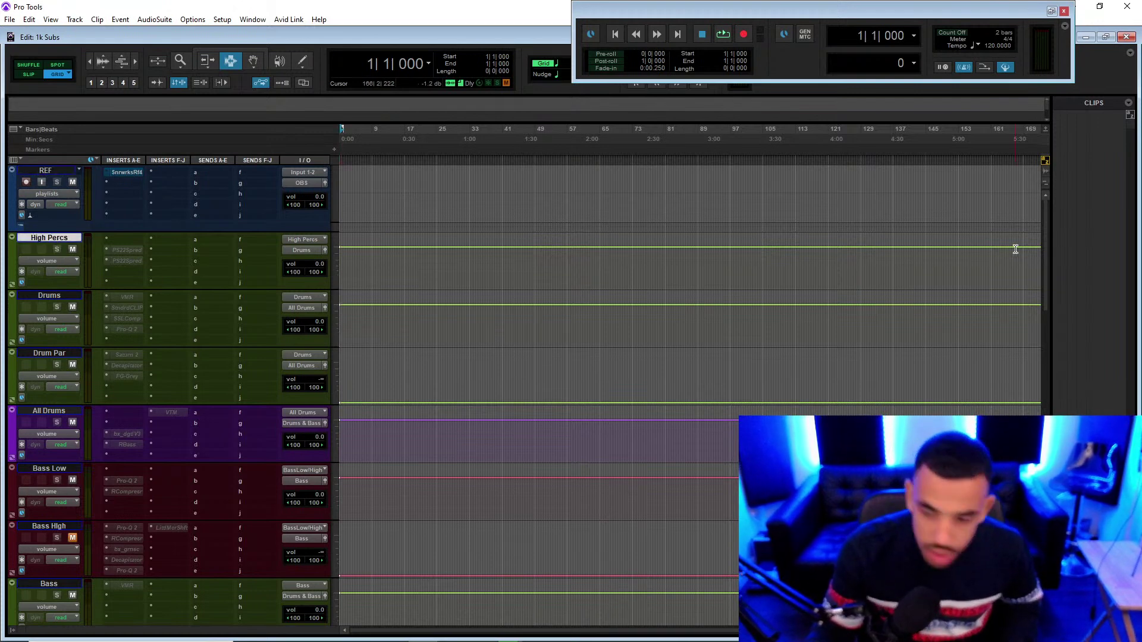
left_click_drag(1044, 248, 1053, 328)
left_click(65, 384, "shift")
scroll(66, 385, "up", 10)
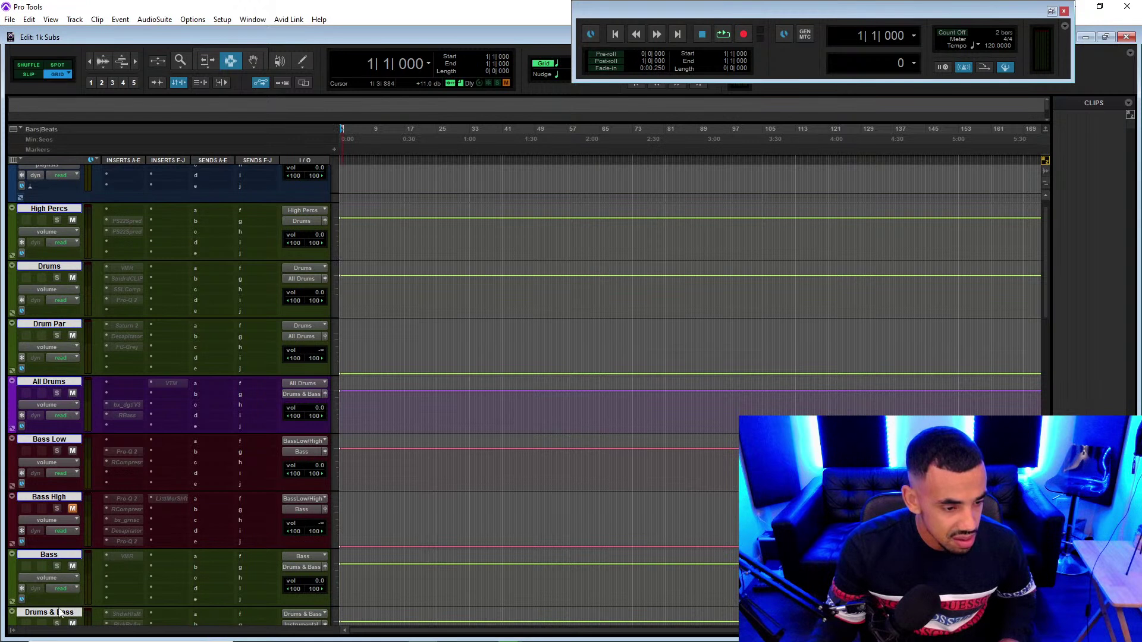
scroll(56, 361, "up", 1)
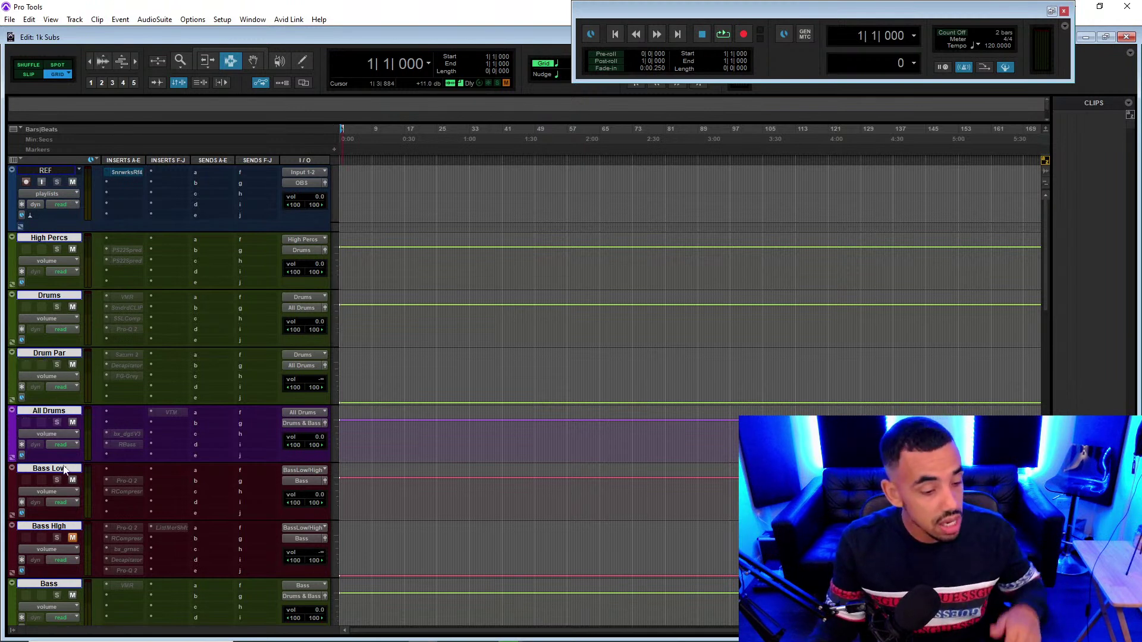
scroll(65, 470, "down", 2)
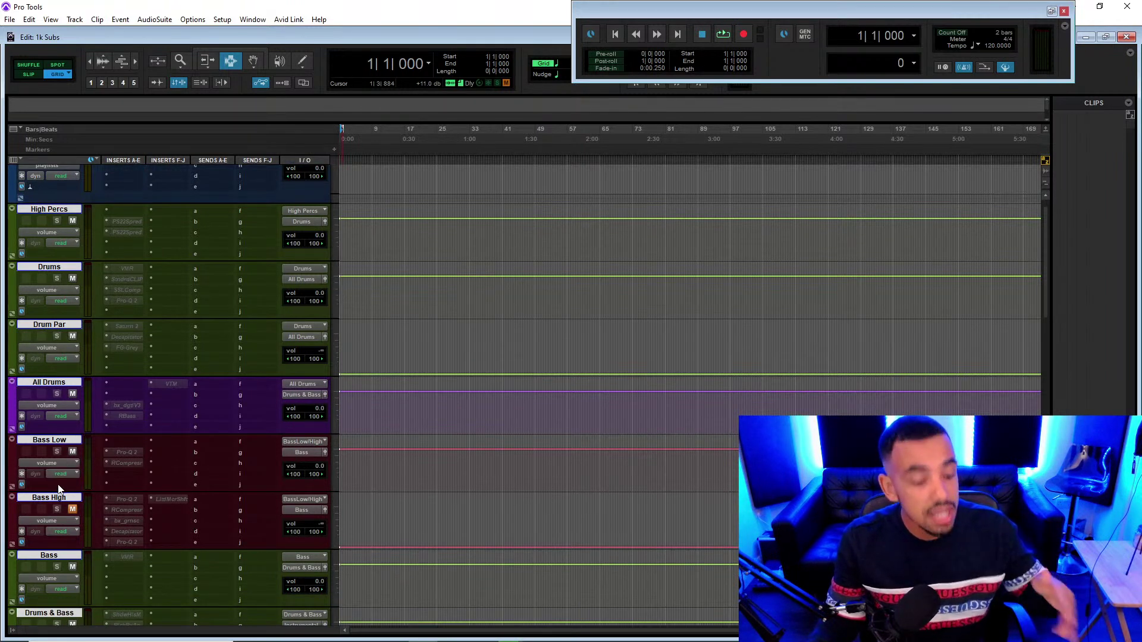
- Make the last Pro-Q 2 insert on the Bass High track active and open its plug-in window
right_click(134, 542)
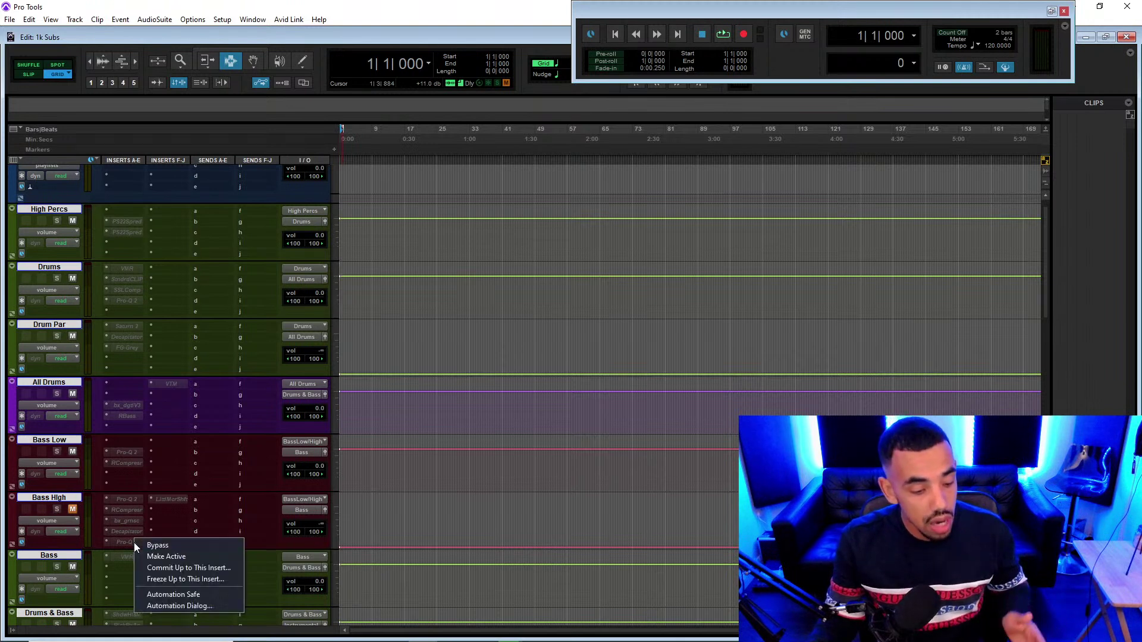
left_click(188, 559)
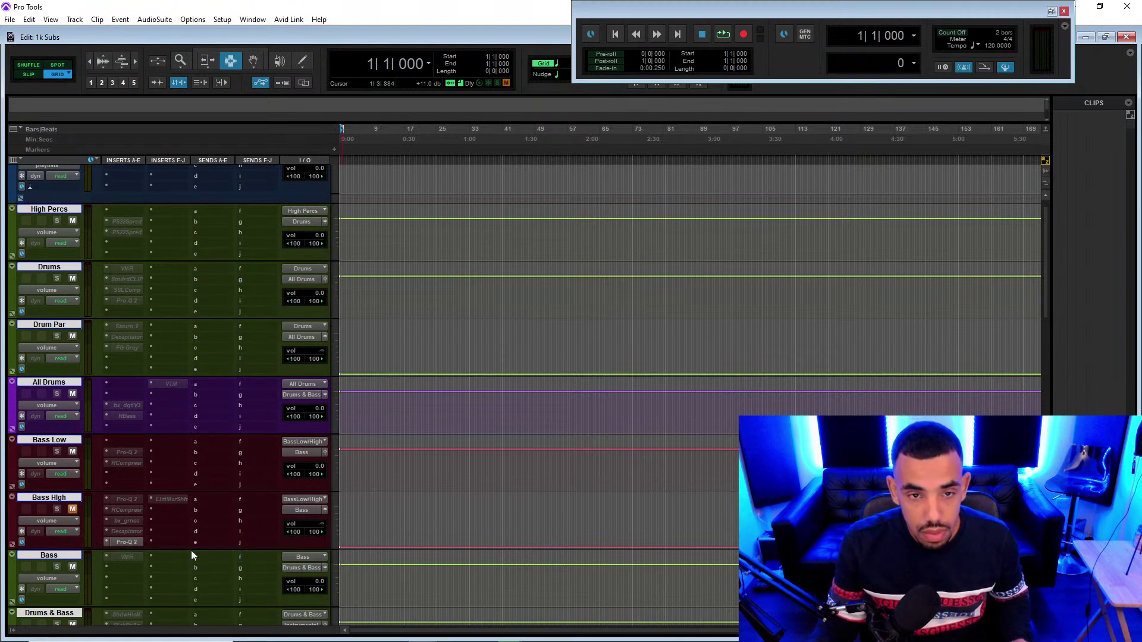
left_click(133, 542)
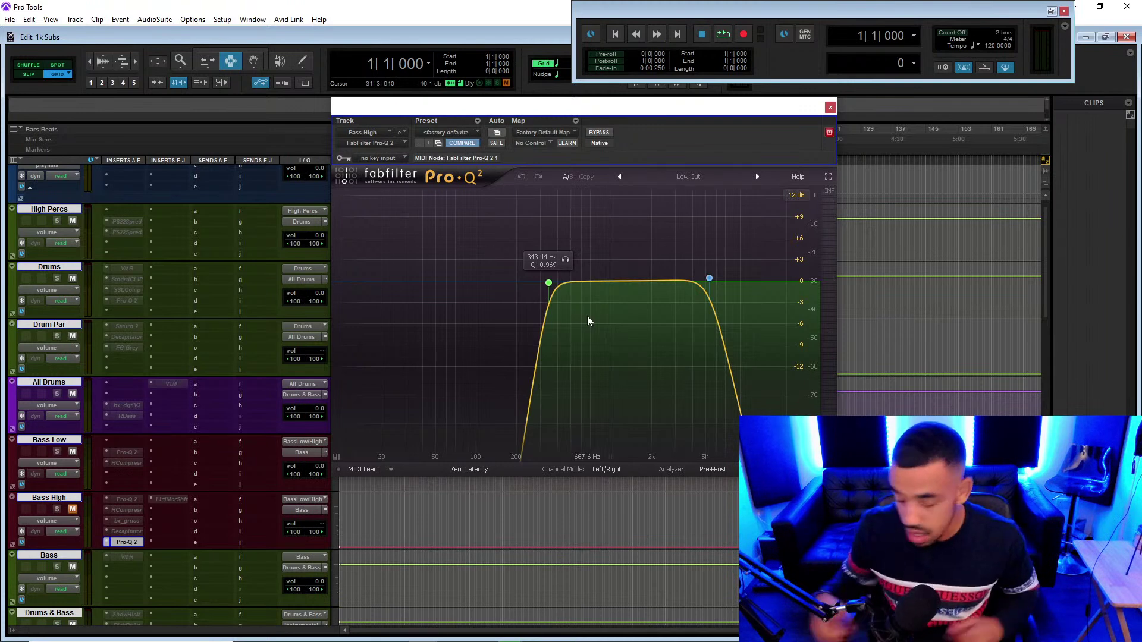
- Hide and make inactive the selected tracks from High Percs to Music, and close the Pro-Q 2 plug-in window
scroll(214, 318, "down", 1)
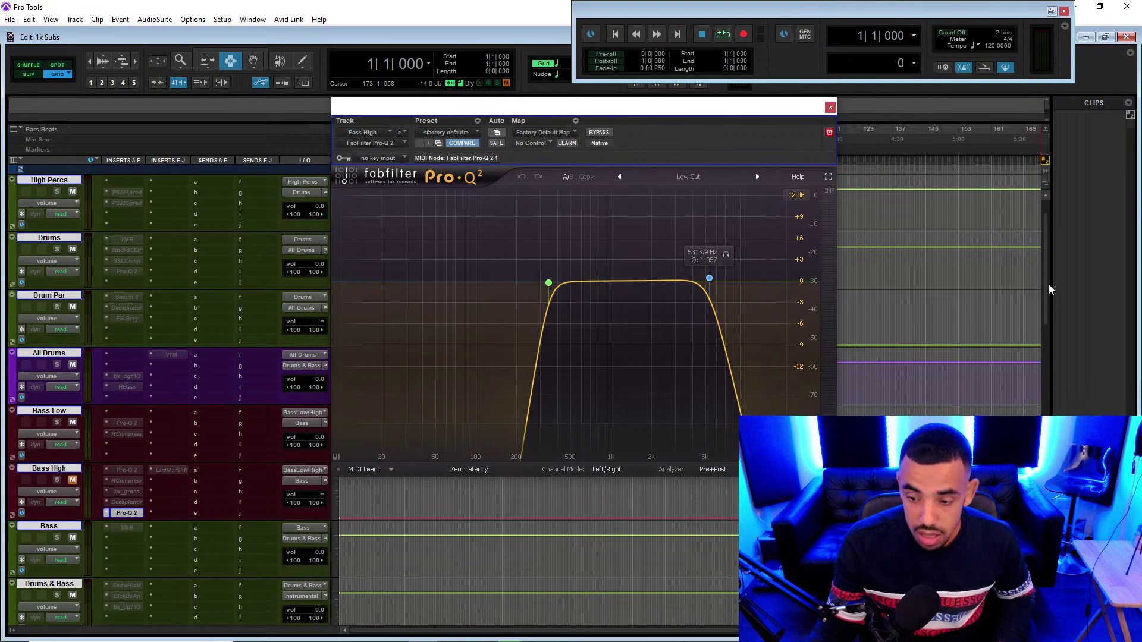
scroll(1050, 283, "down", 7)
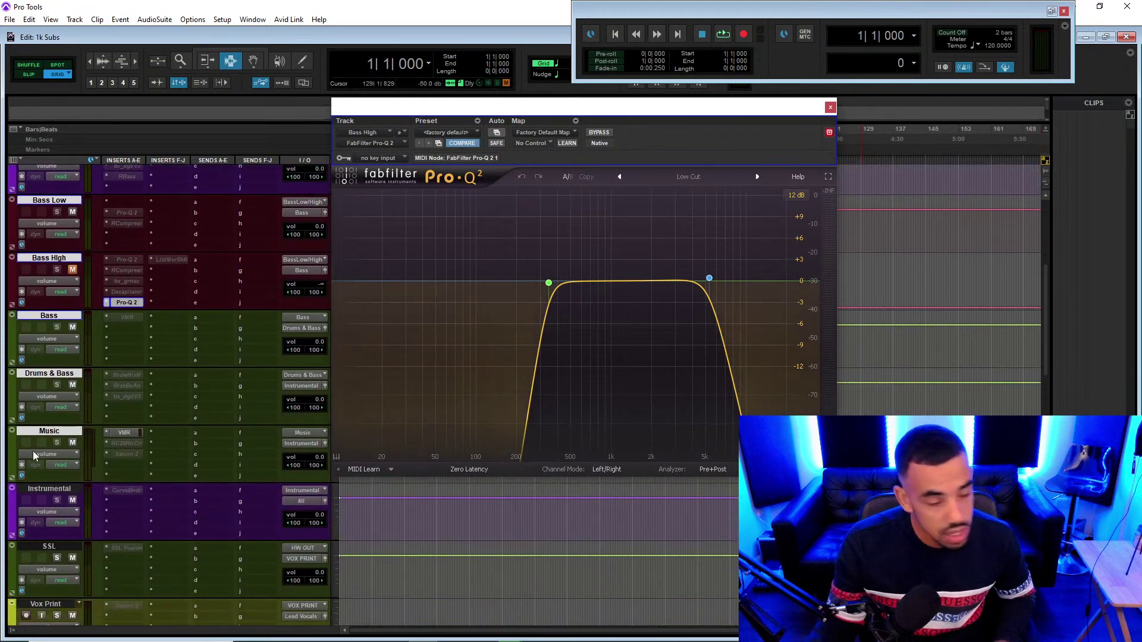
right_click(60, 434)
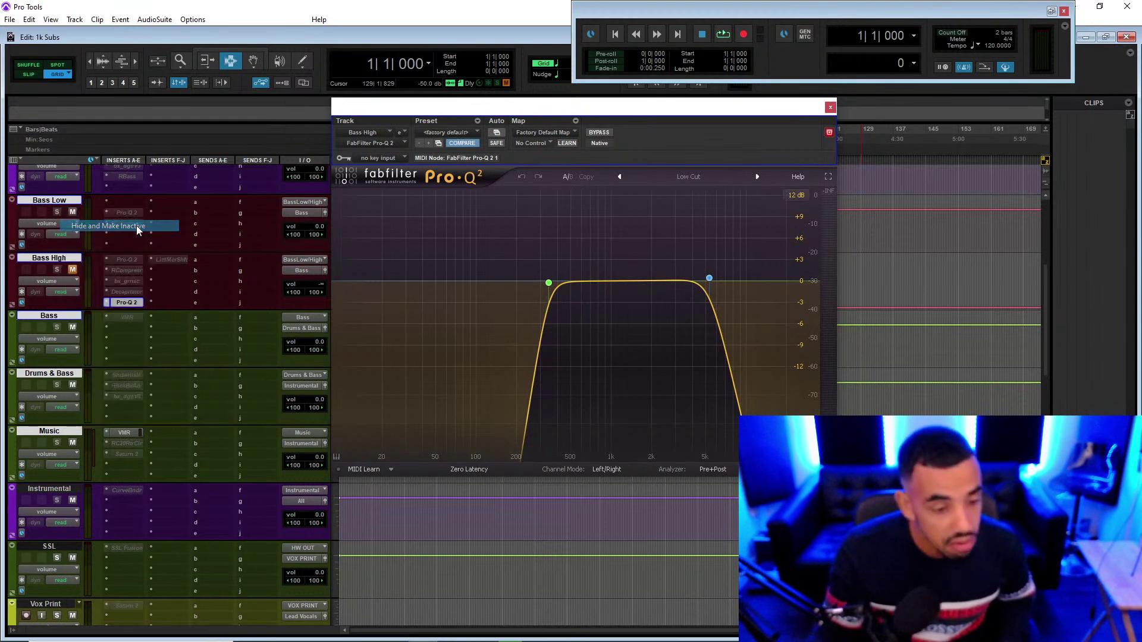
left_click(137, 226)
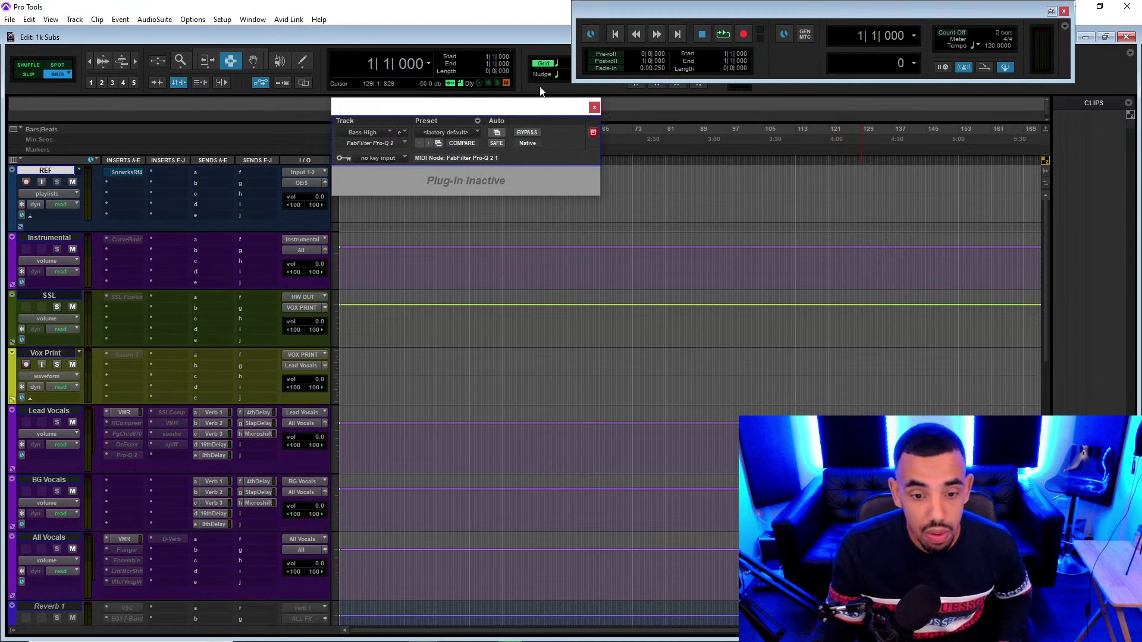
left_click_drag(547, 107, 531, 115)
left_click(575, 114)
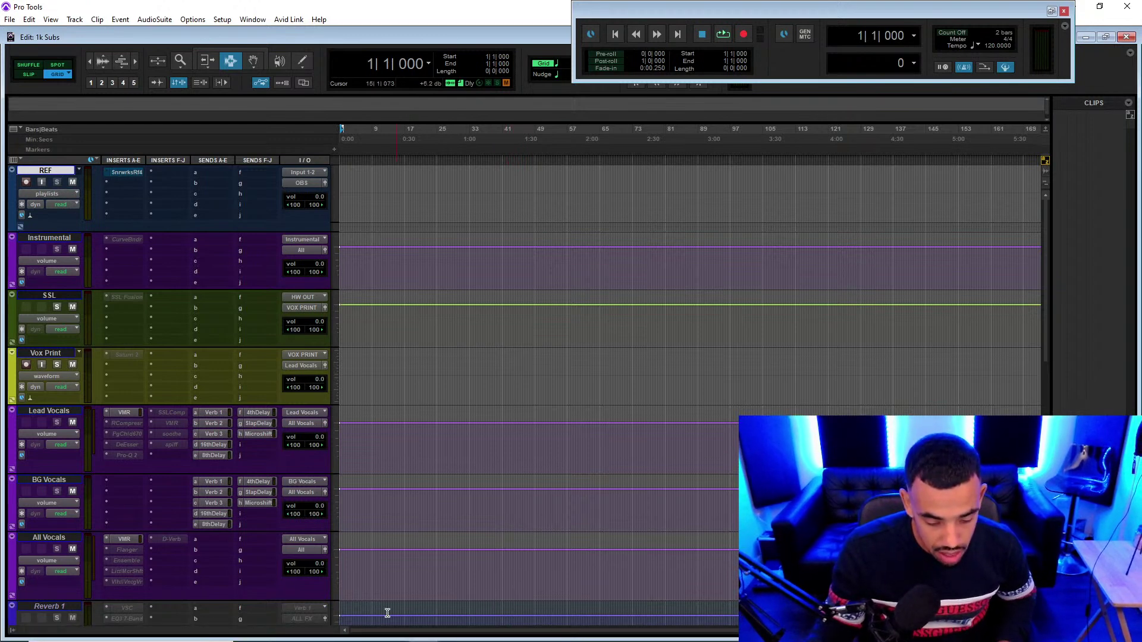
- Open the downloaded Vocal+Multitrack+11 archive in File Explorer and place its window over the Pro Tools session
left_click(305, 631)
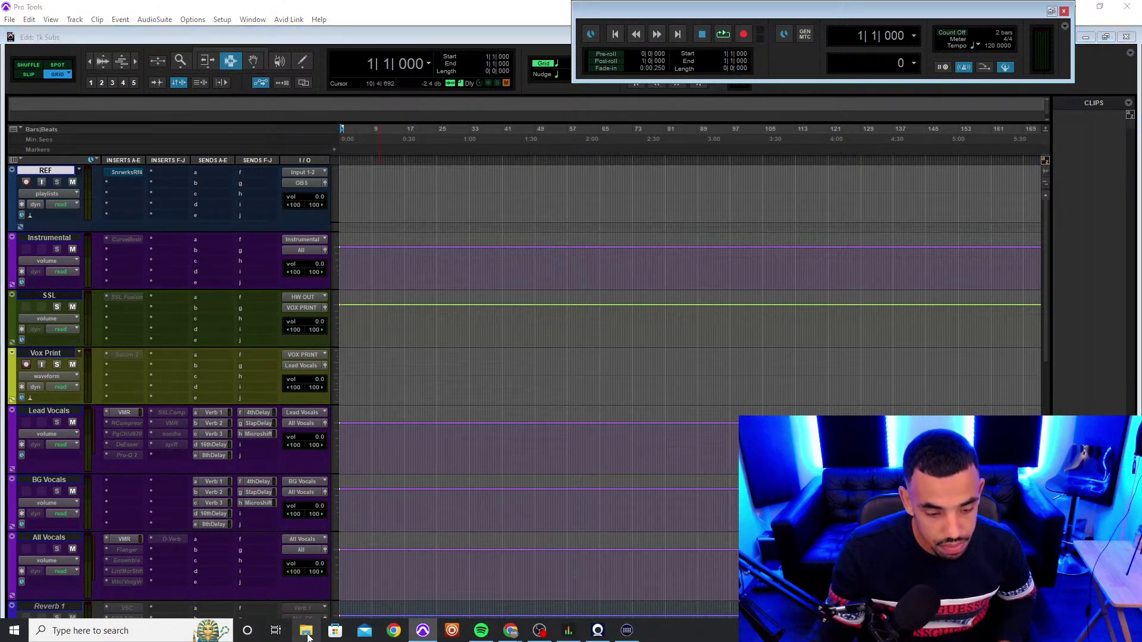
left_click_drag(531, 97, 621, 0)
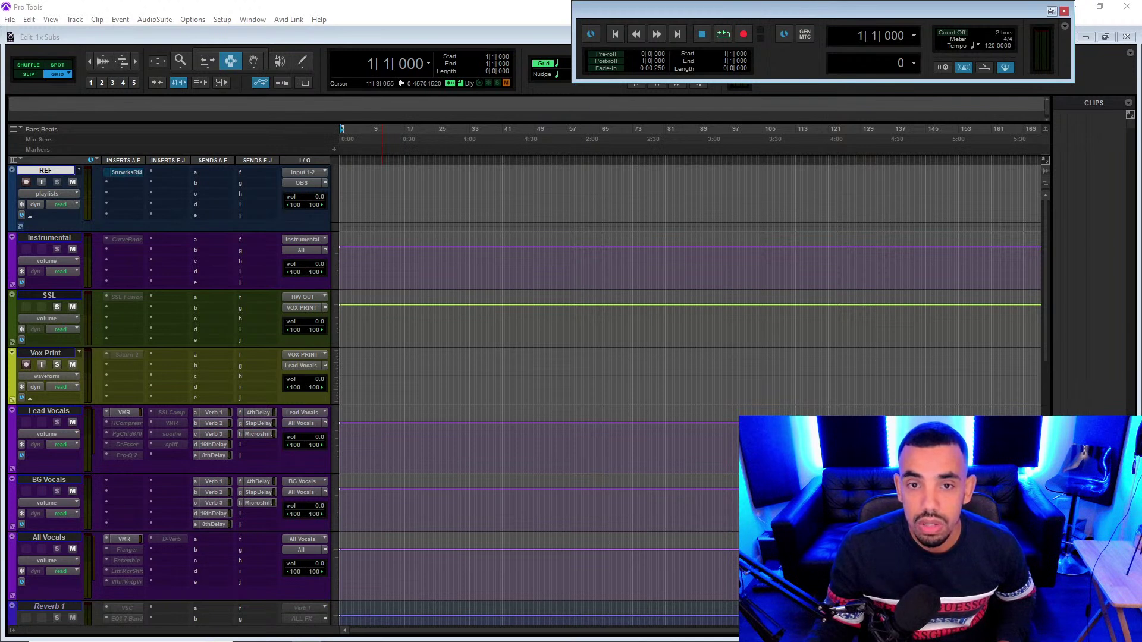
left_click_drag(618, 0, 645, 193)
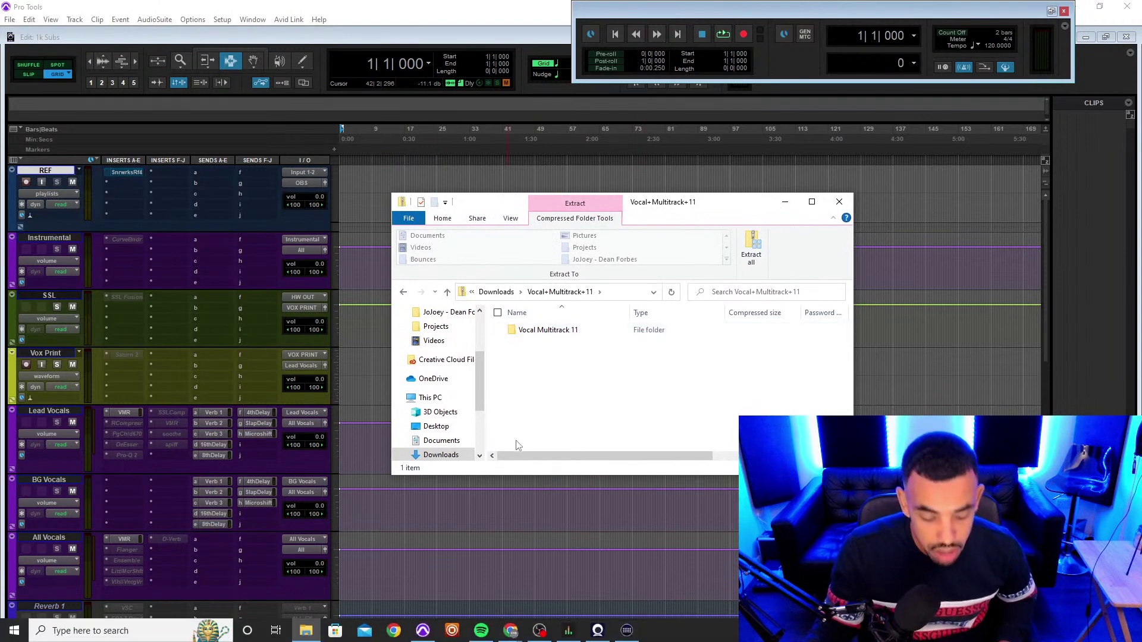
mouse_move(481, 641)
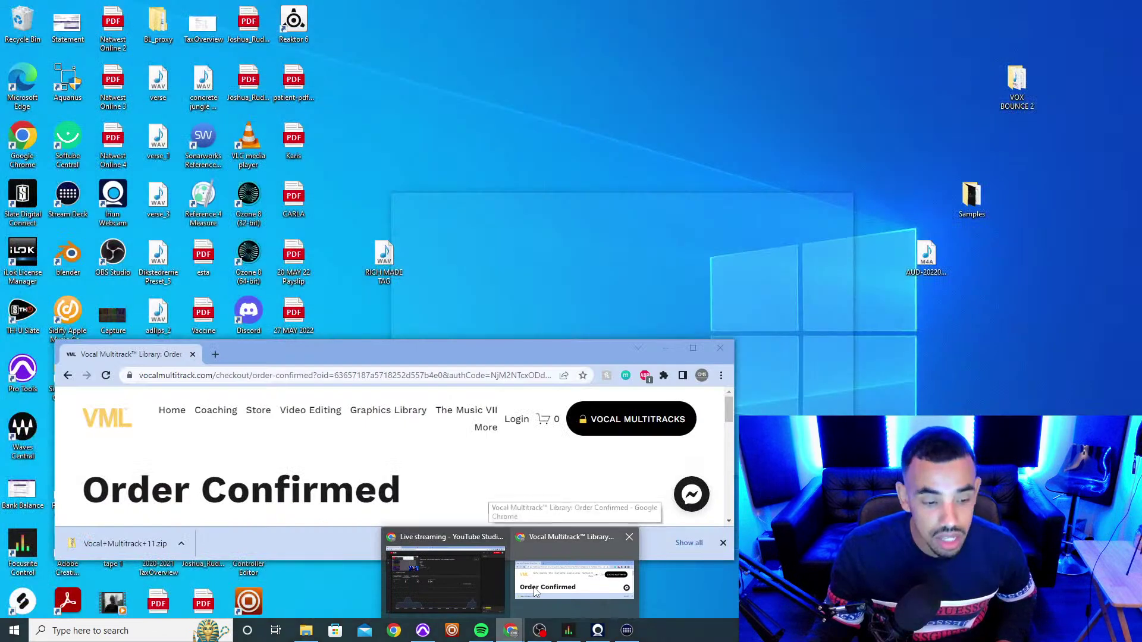
left_click(535, 590)
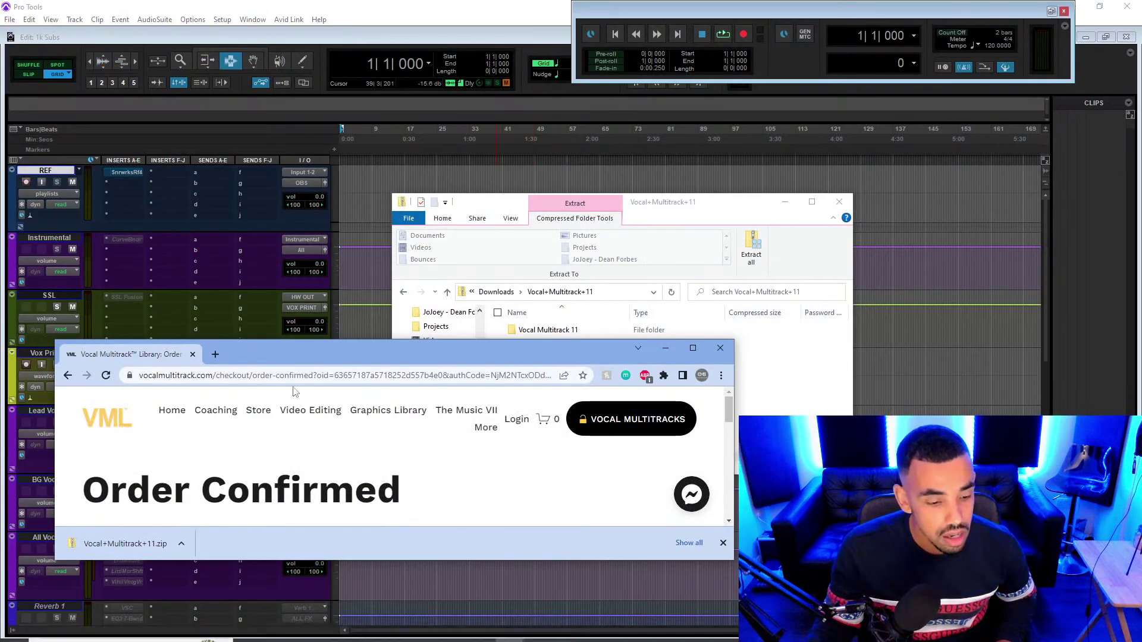
left_click_drag(216, 375, 772, 382)
type("https://www.vocalmultitrack.com/")
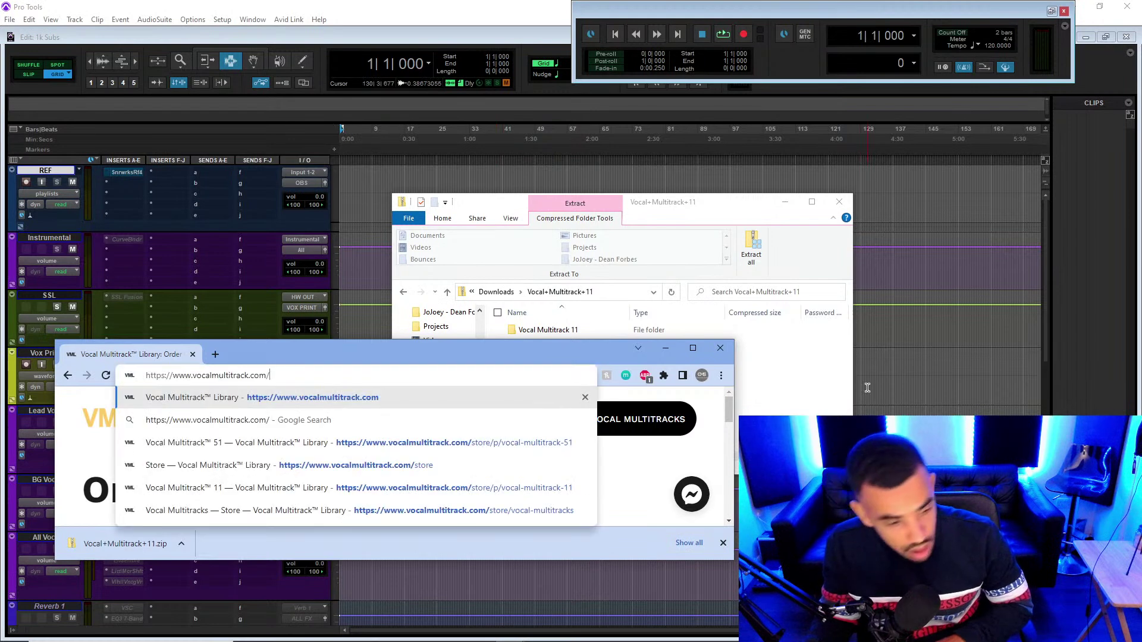
key("Return")
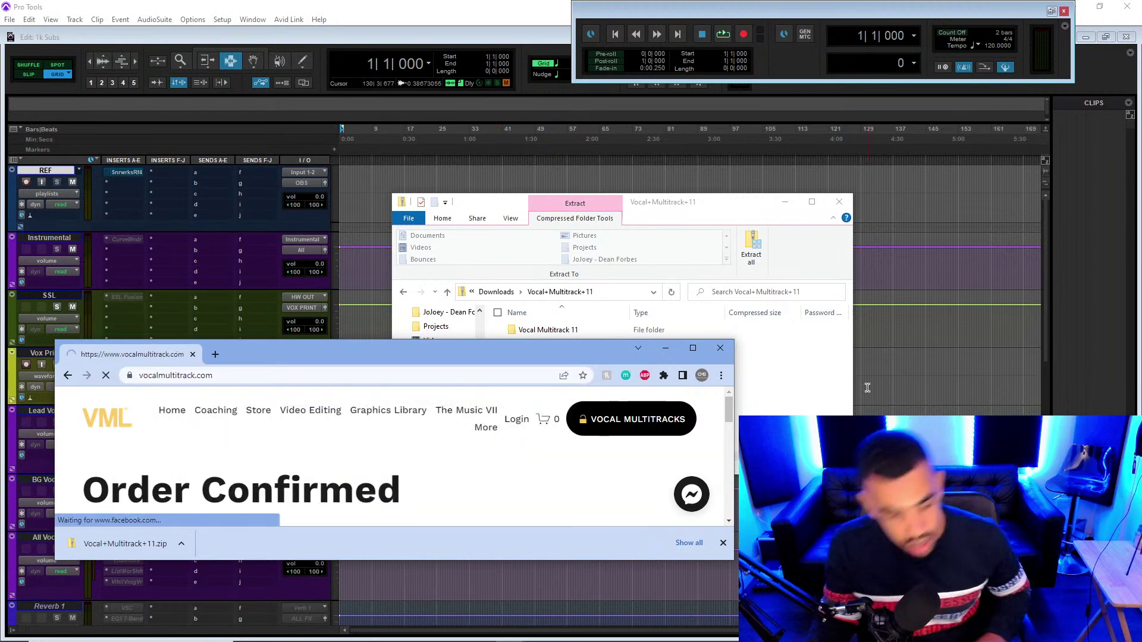
left_click_drag(313, 352, 515, 216)
double_click(516, 218)
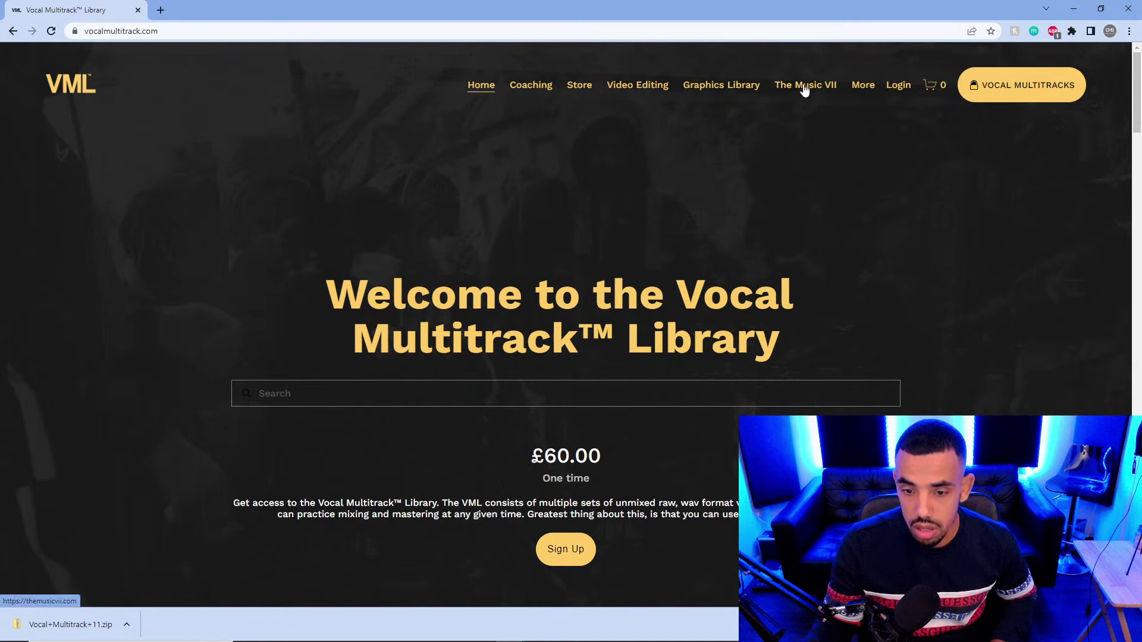
- Browse the store's Vocal Multitracks category down to Vocal Multitrack 11 and minimize the browser
left_click(585, 87)
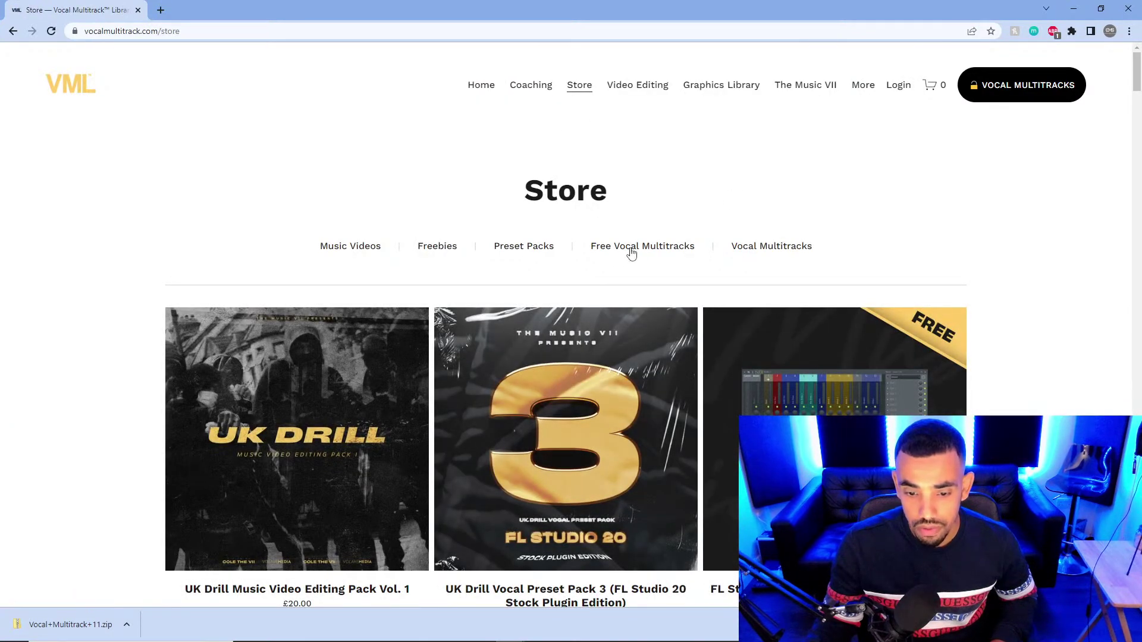
left_click(772, 250)
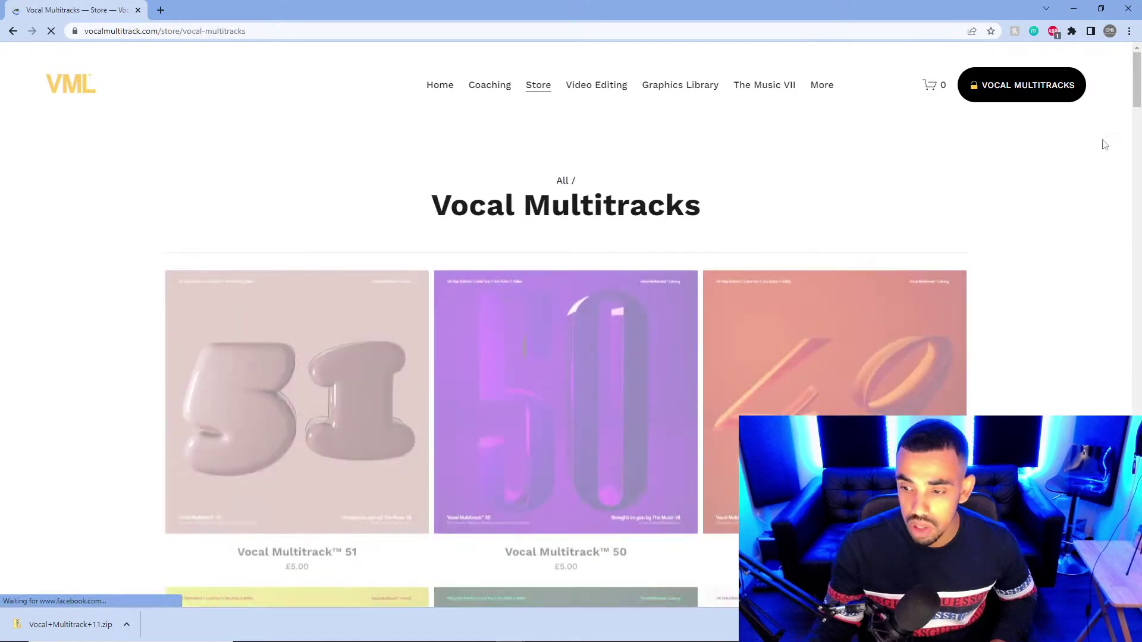
scroll(1067, 173, "down", 4)
left_click_drag(1136, 116, 1137, 458)
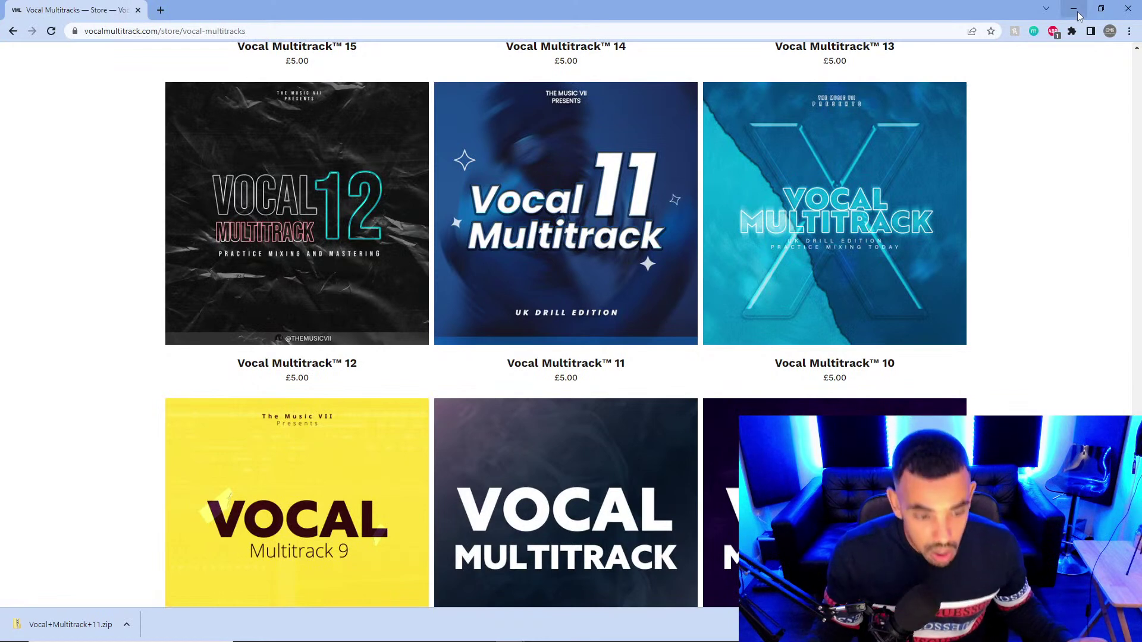
left_click(1073, 10)
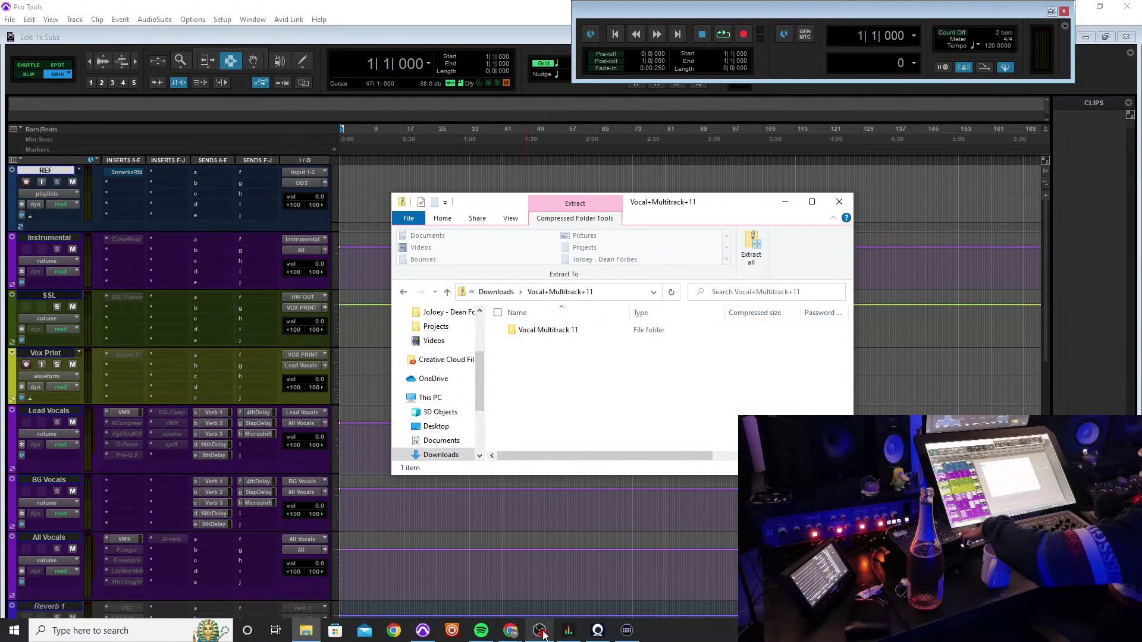
- Open the Vocal Multitrack 11 folder in the archive and copy the Adlibs, Beat, Lead Vox and Vox Dubs WAV files
left_click(544, 632)
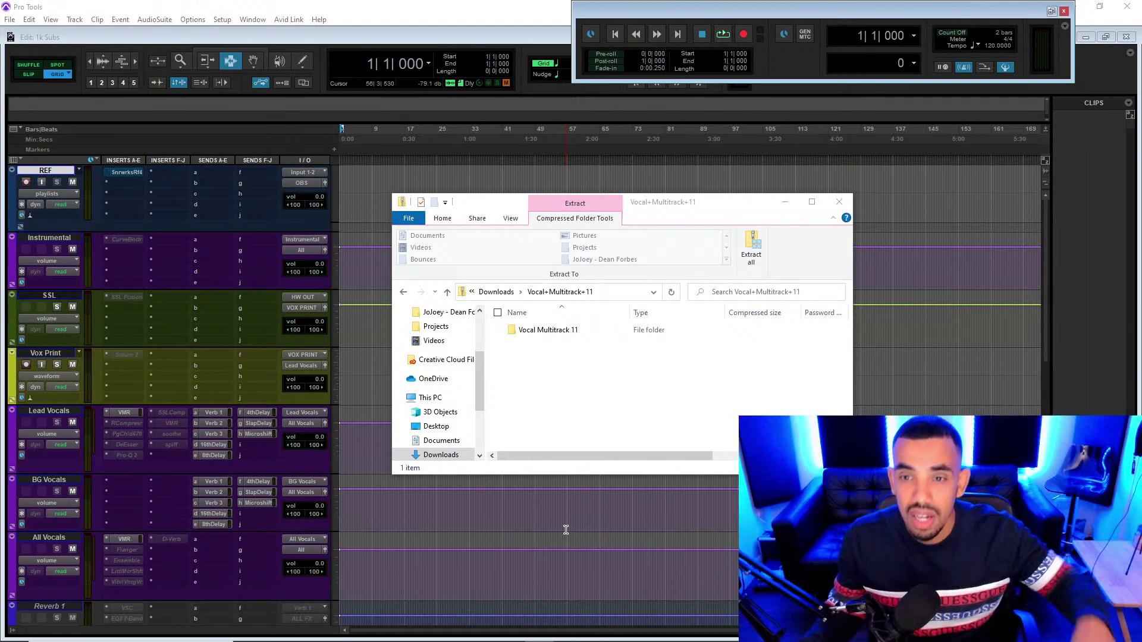
right_click(553, 334)
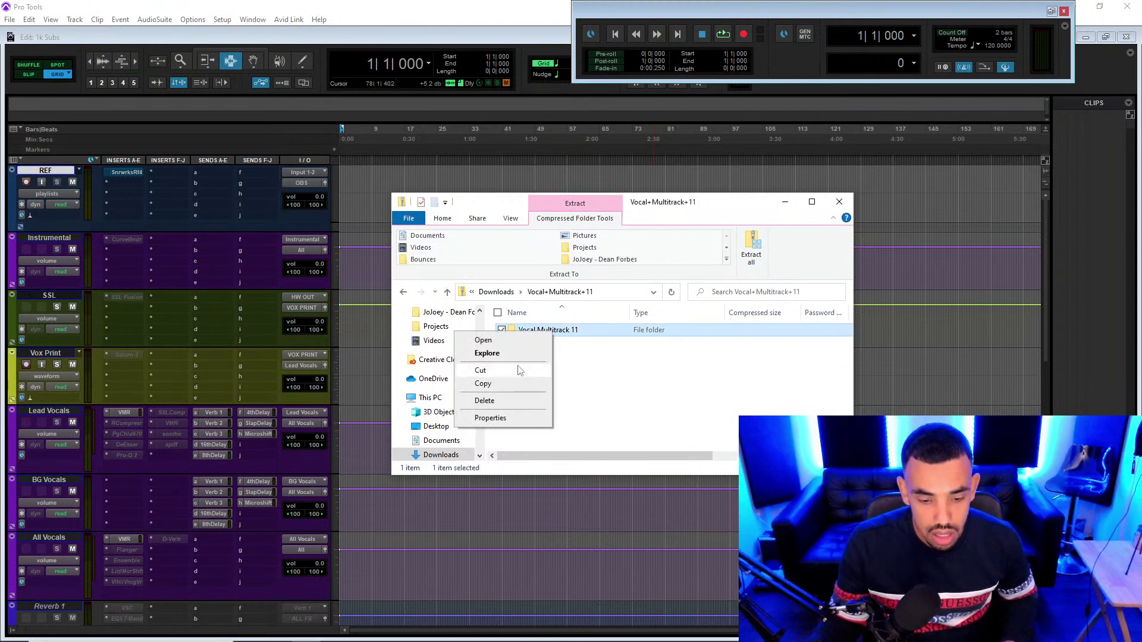
left_click(623, 386)
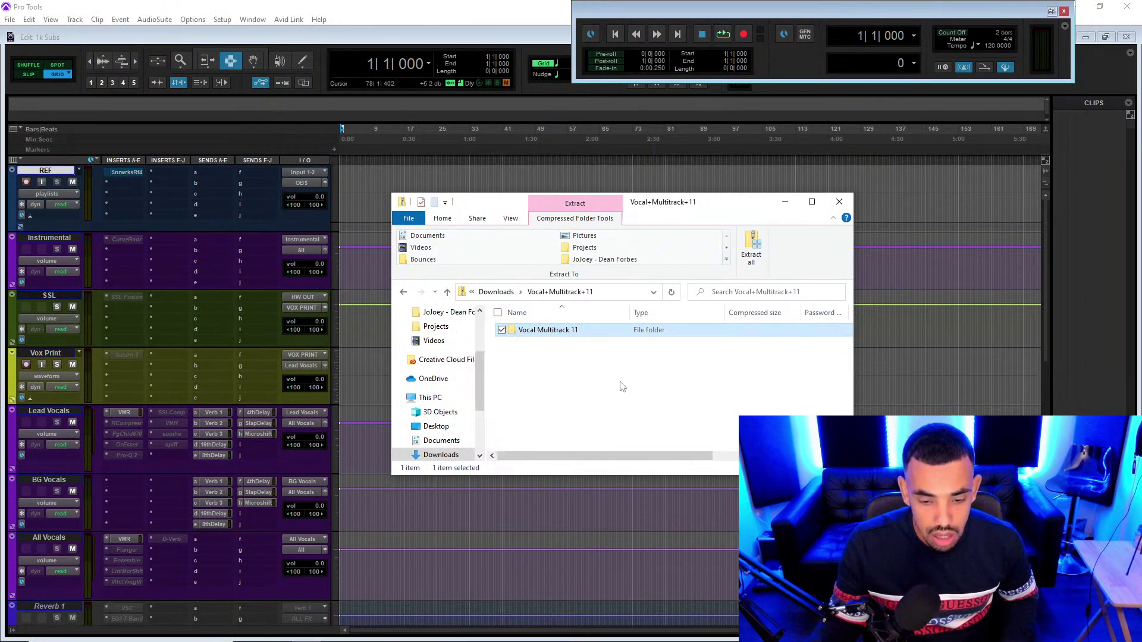
double_click(570, 330)
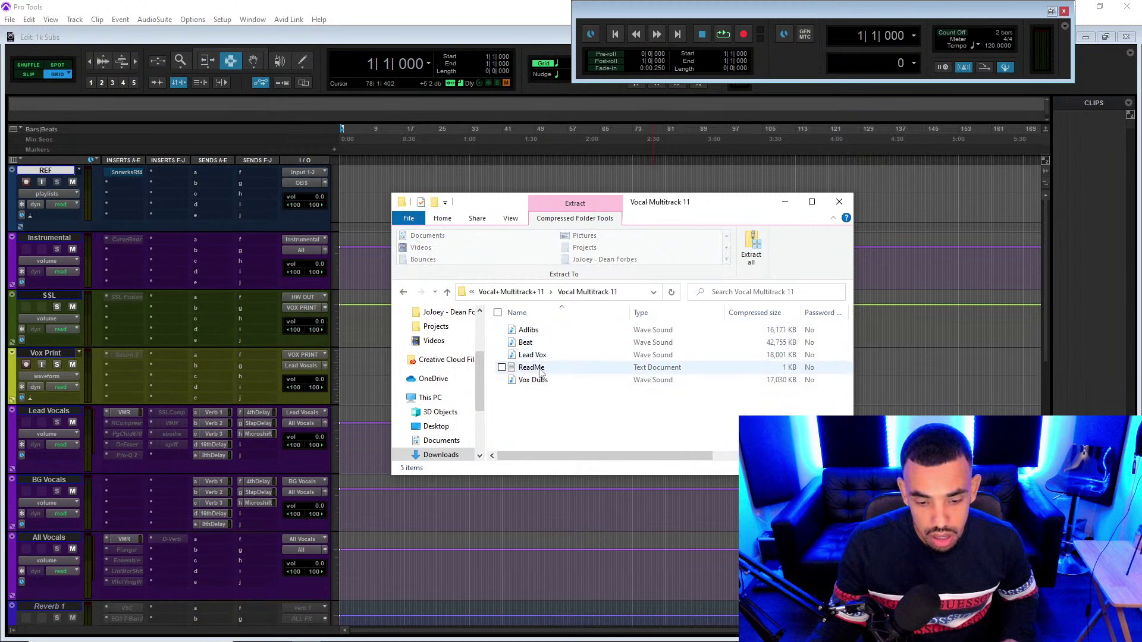
left_click(530, 330)
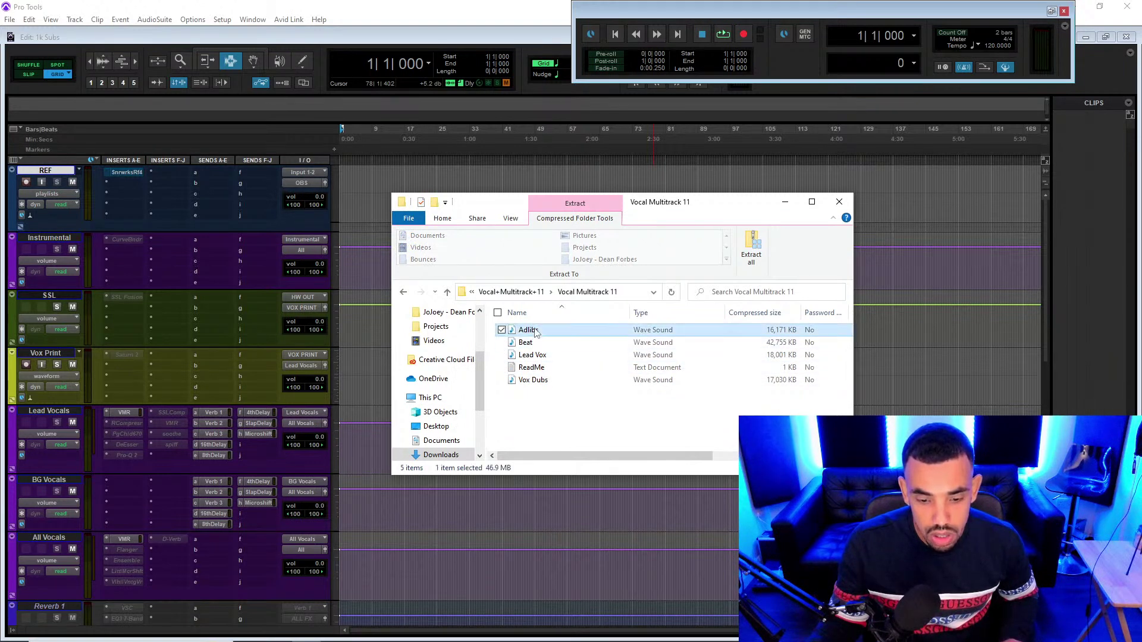
left_click(538, 379, "shift")
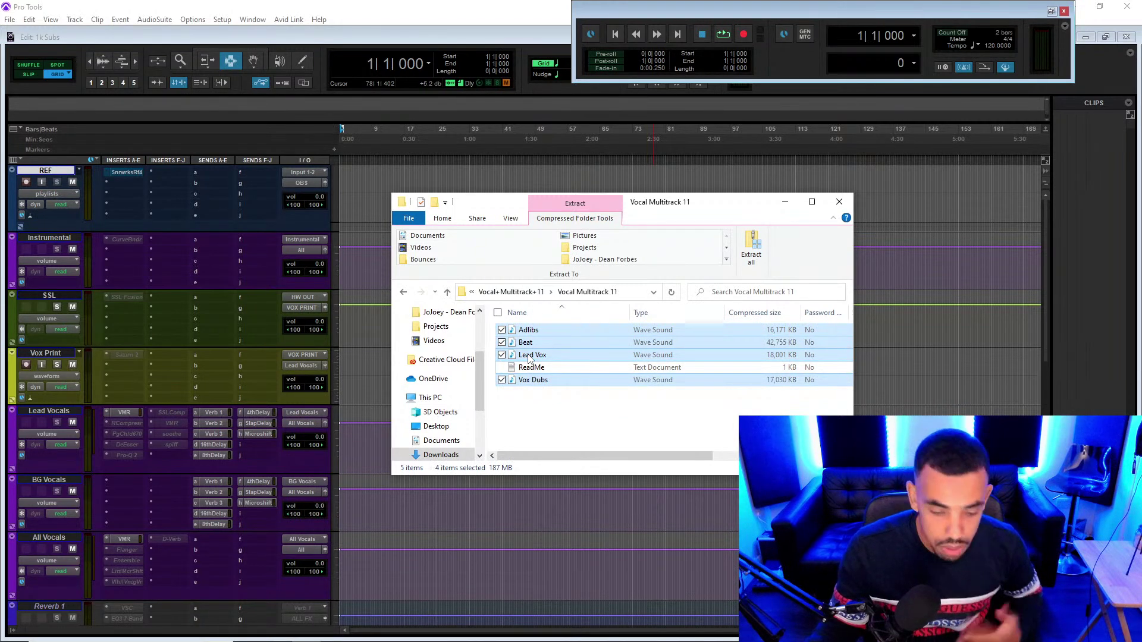
right_click(528, 355)
left_click(492, 393)
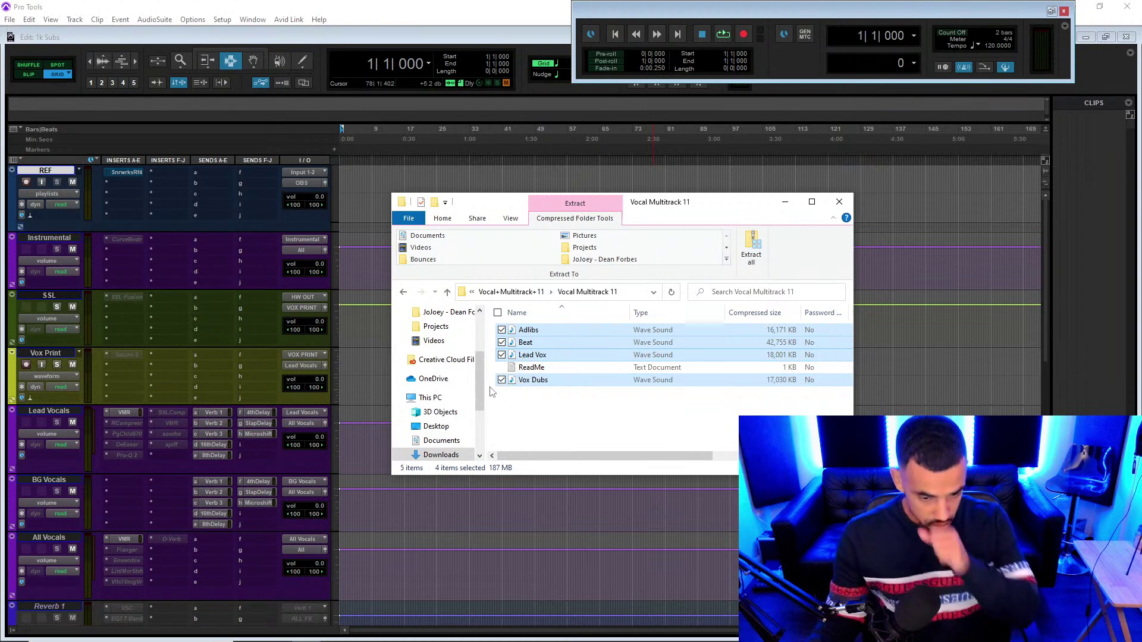
- Bring the D: drive's LIVESTREAM folder window into view and paste the copied WAV files into it
left_click_drag(495, 202, 390, 0)
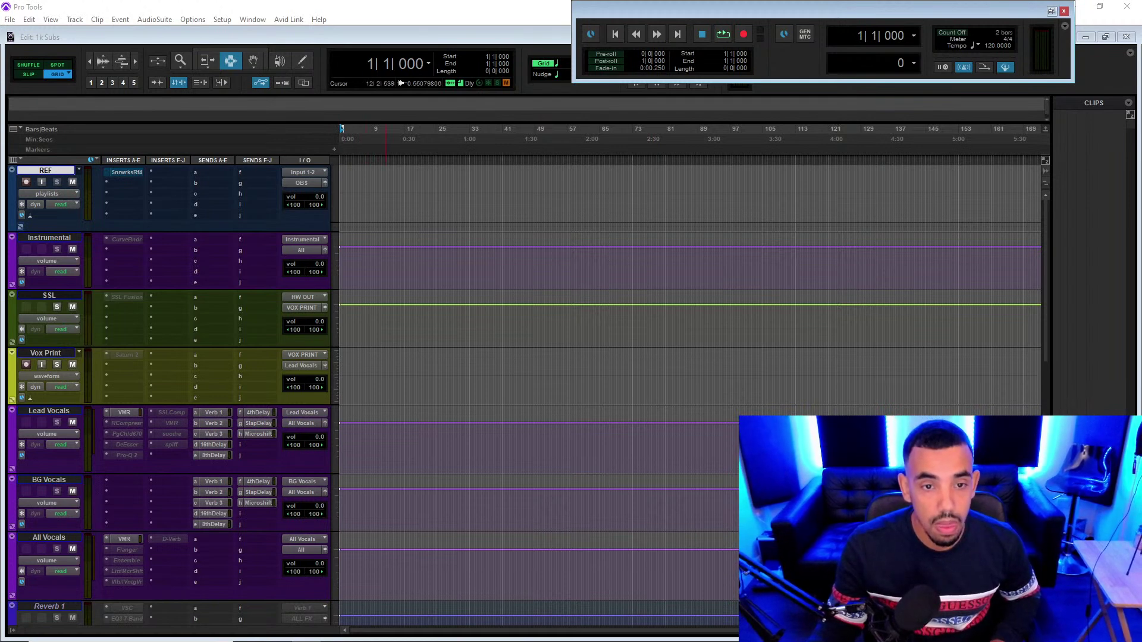
left_click_drag(410, 1, 479, 214)
right_click(509, 359)
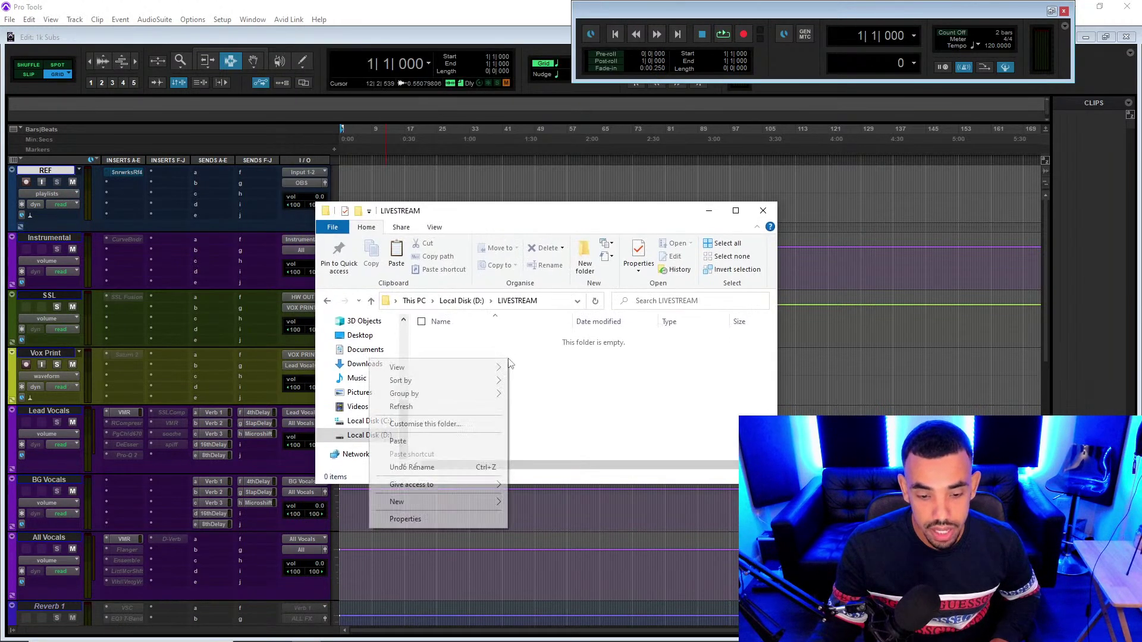
left_click(408, 443)
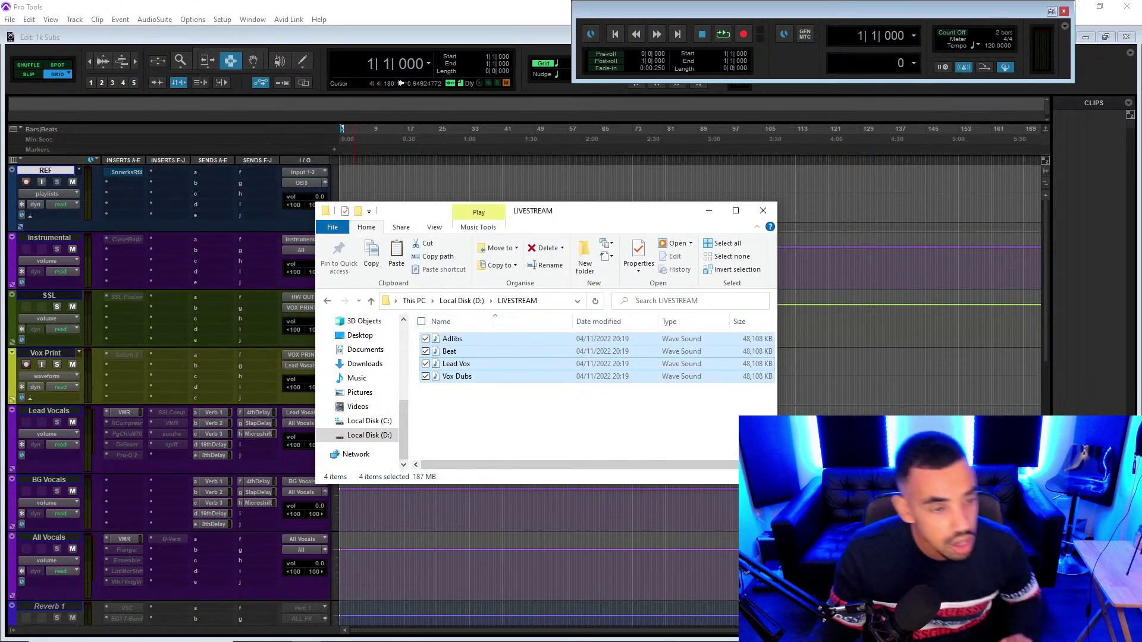
- Start an audio import into the Pro Tools session and browse to the LIVESTREAM folder on Local Disk (D:)
left_click(10, 20)
mouse_move(87, 197)
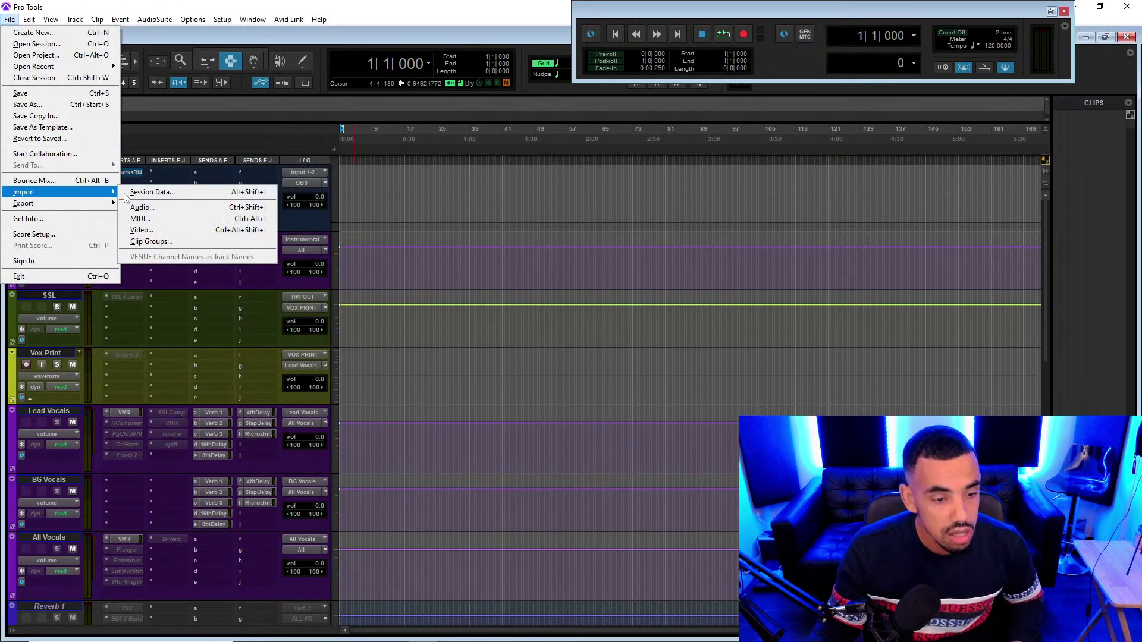
left_click(141, 207)
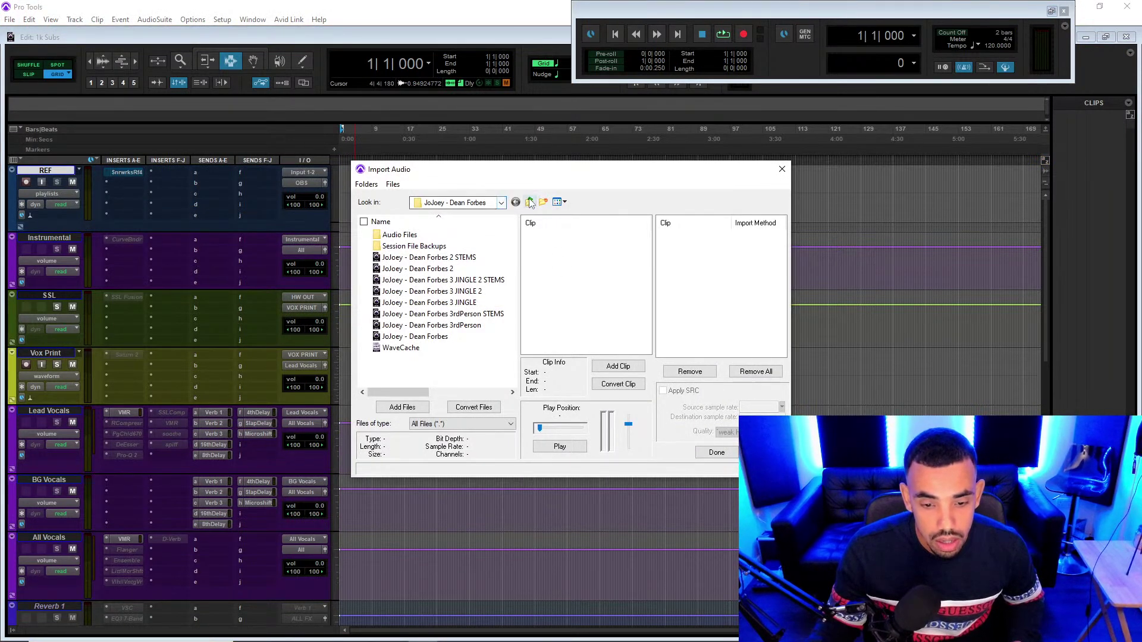
left_click(501, 203)
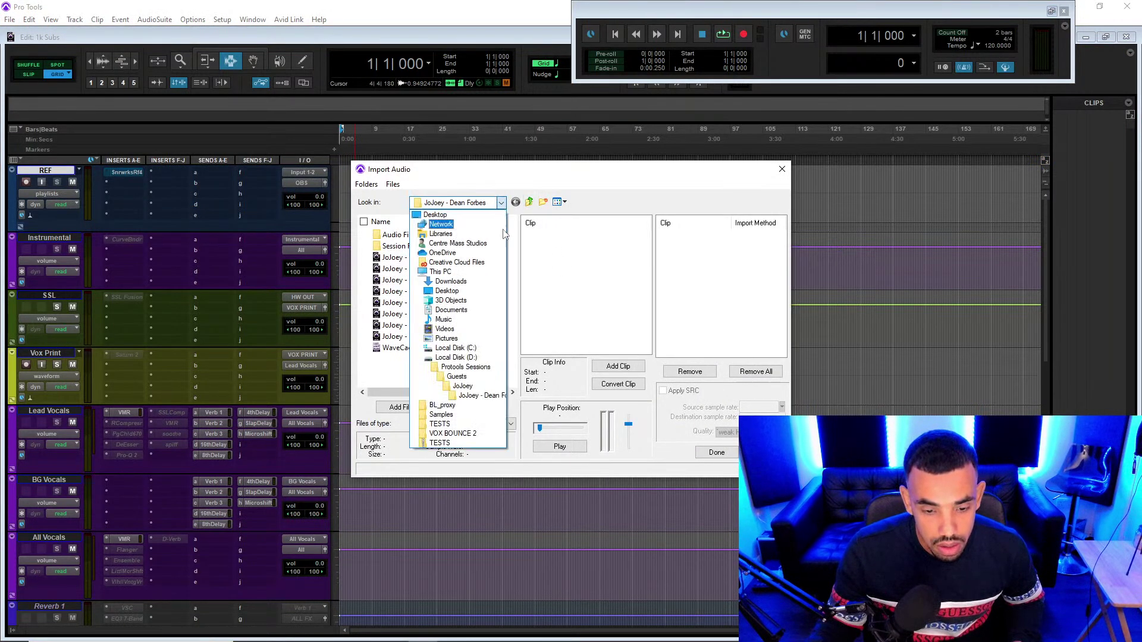
left_click(464, 358)
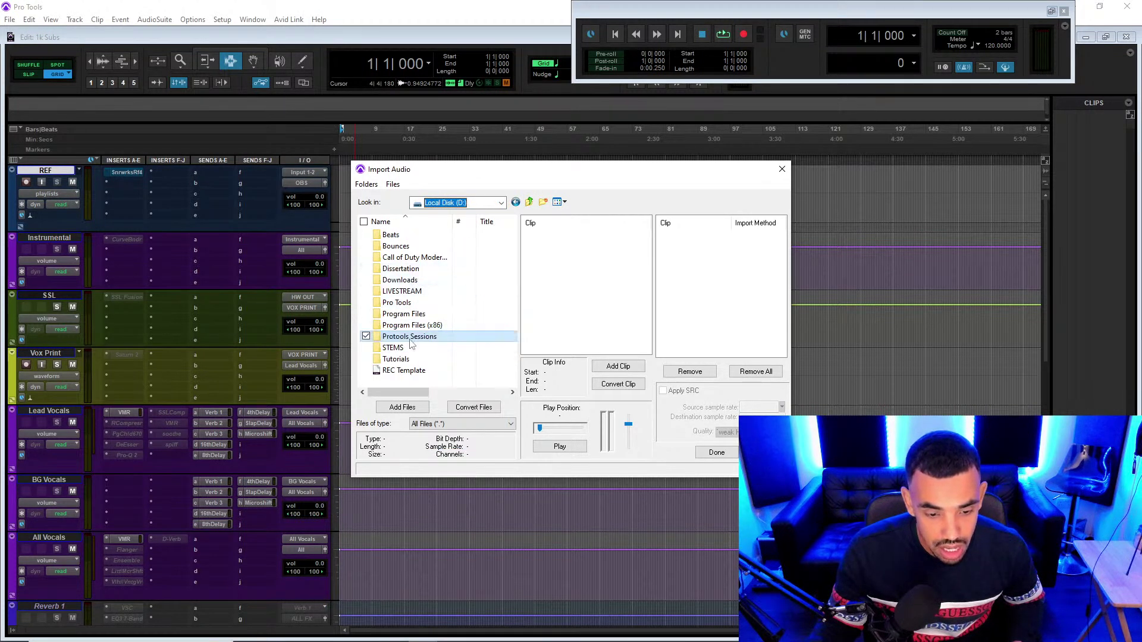
left_click(410, 292)
left_click(414, 294)
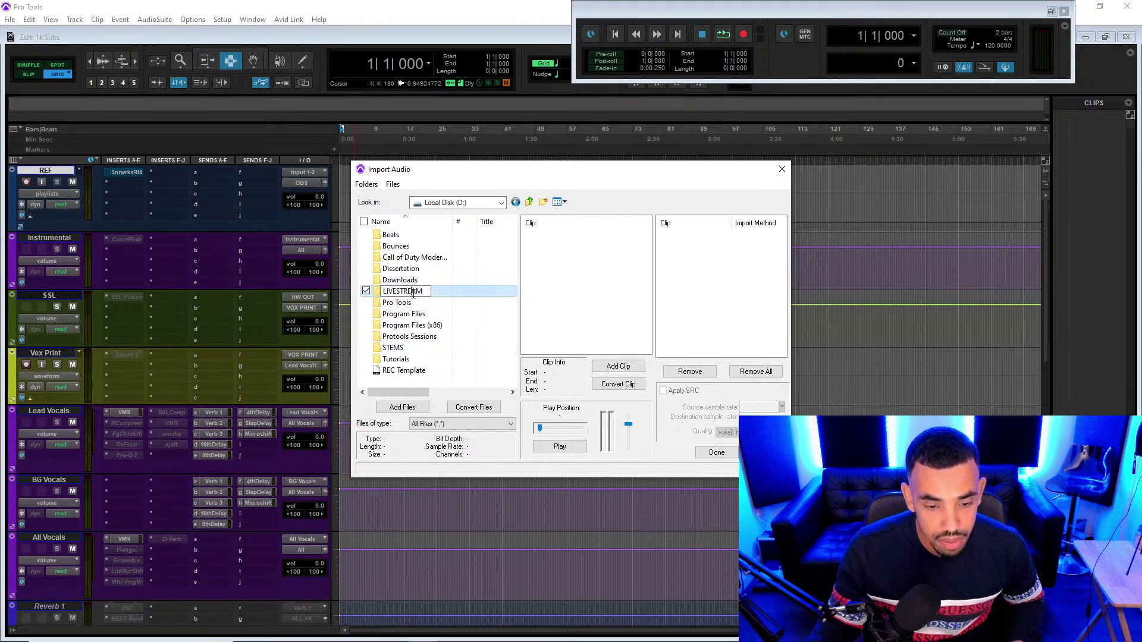
double_click(433, 297)
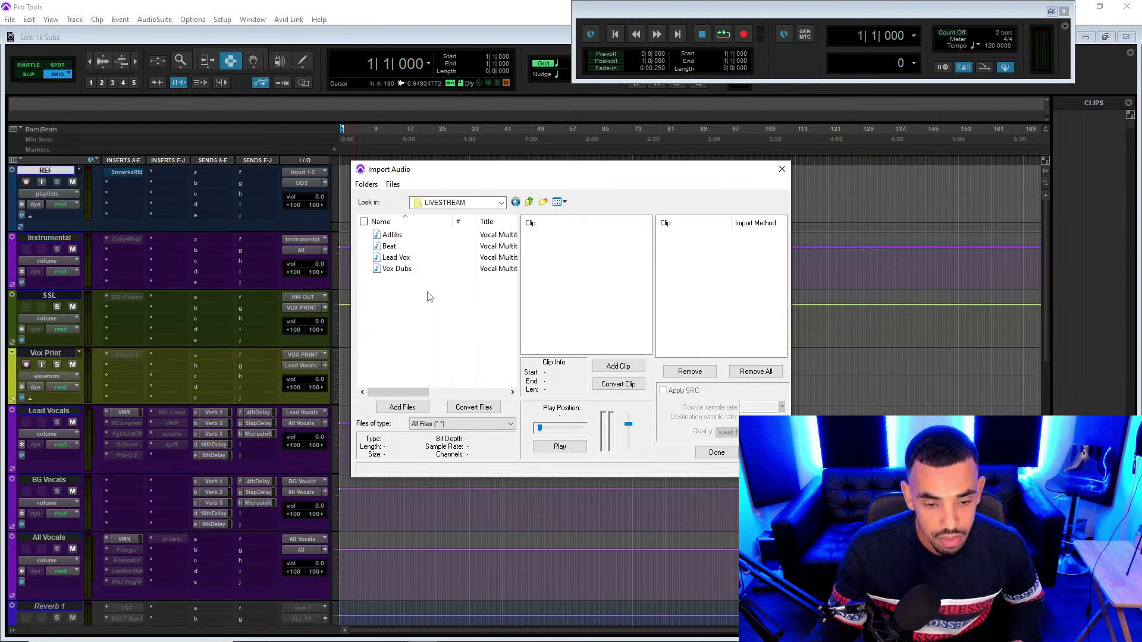
- Convert all four WAV files for import, using the 1k Subs session's Audio Files folder as the destination
left_click(363, 222)
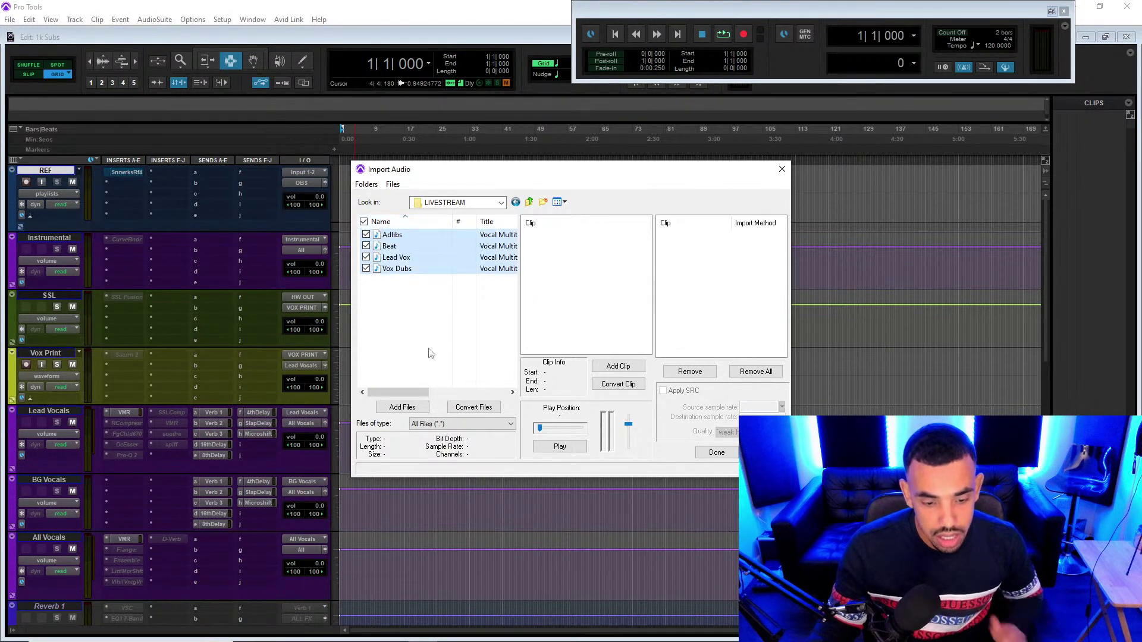
left_click(474, 409)
left_click(712, 451)
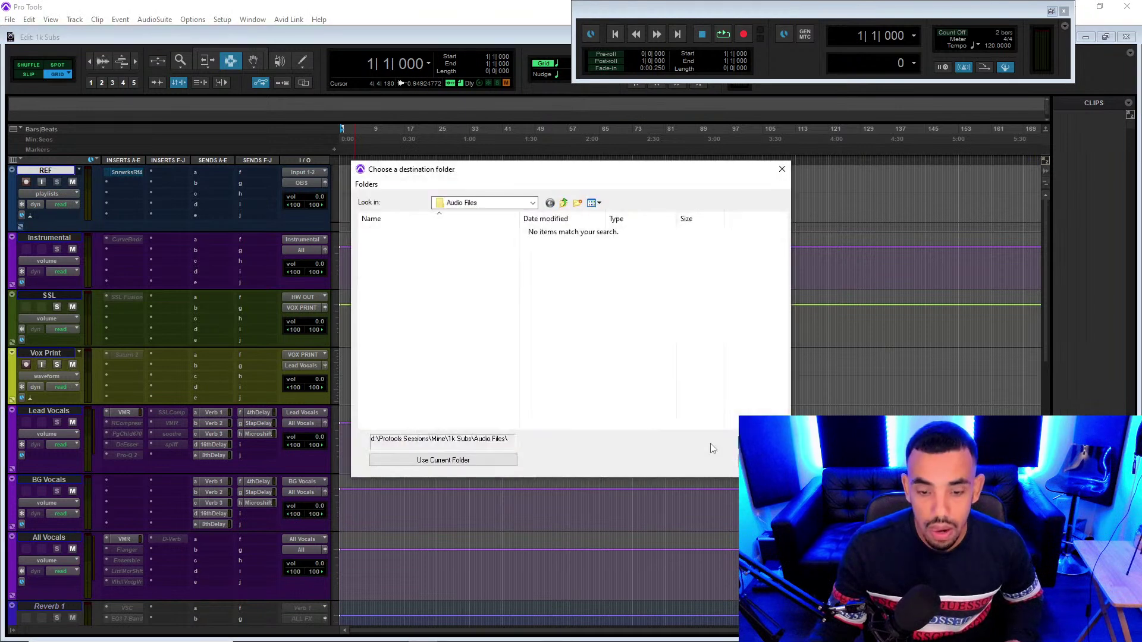
left_click(455, 459)
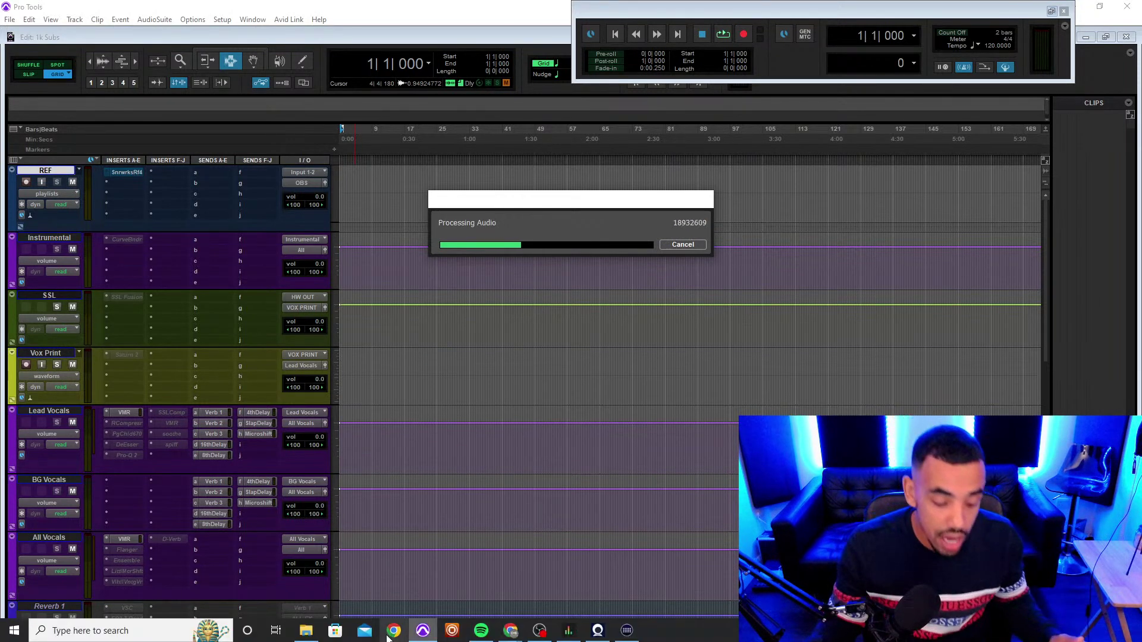
left_click(306, 635)
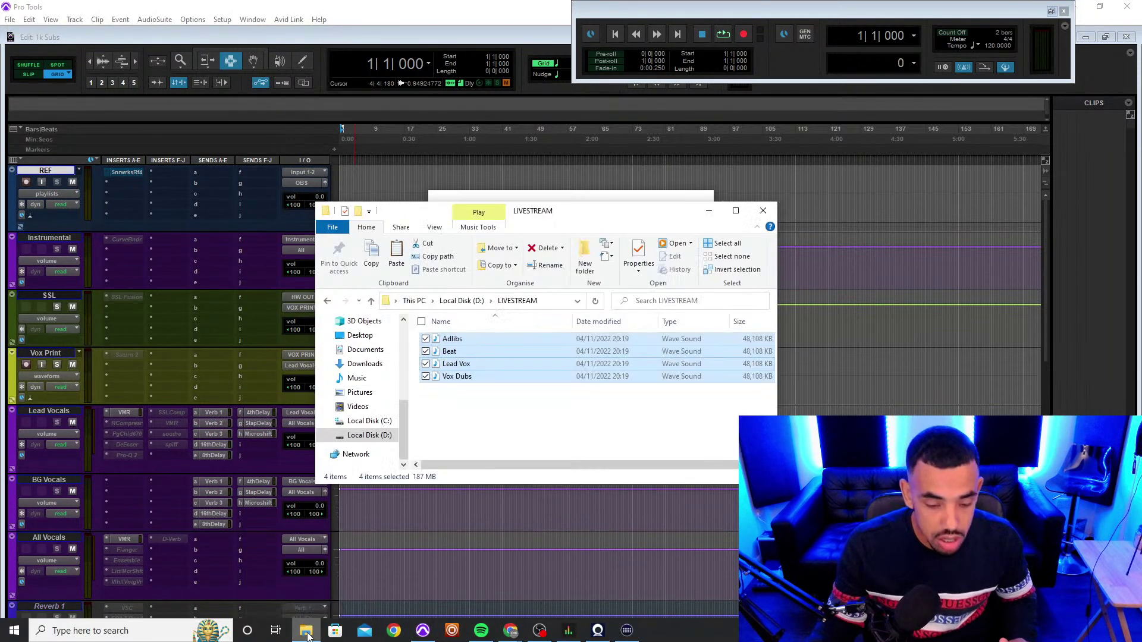
left_click_drag(543, 212, 896, 256)
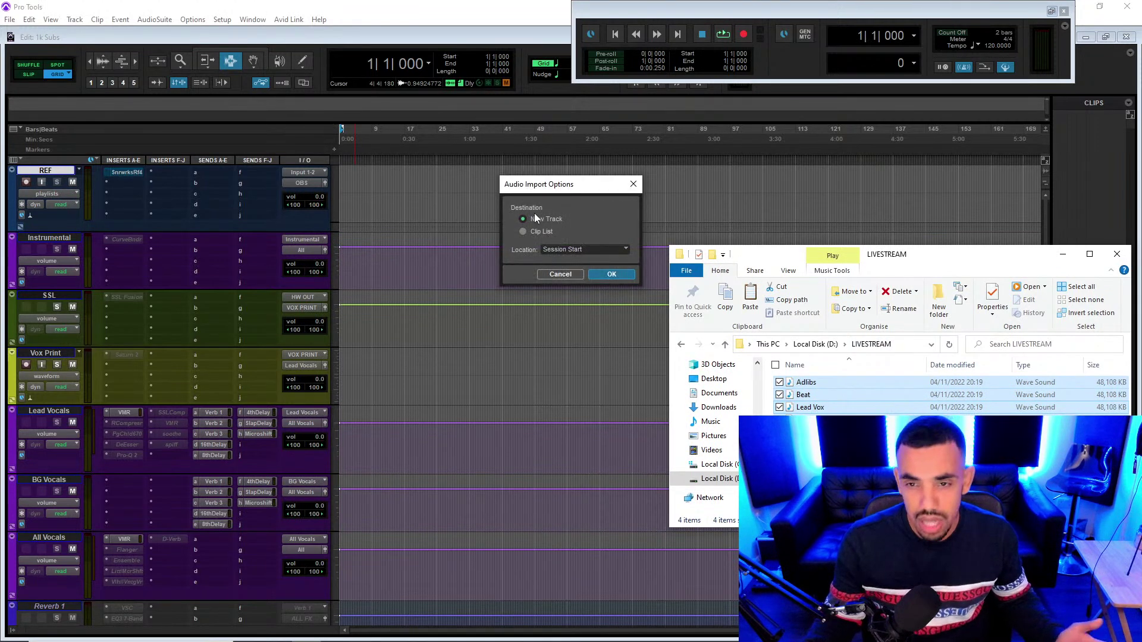
left_click_drag(937, 252, 390, 152)
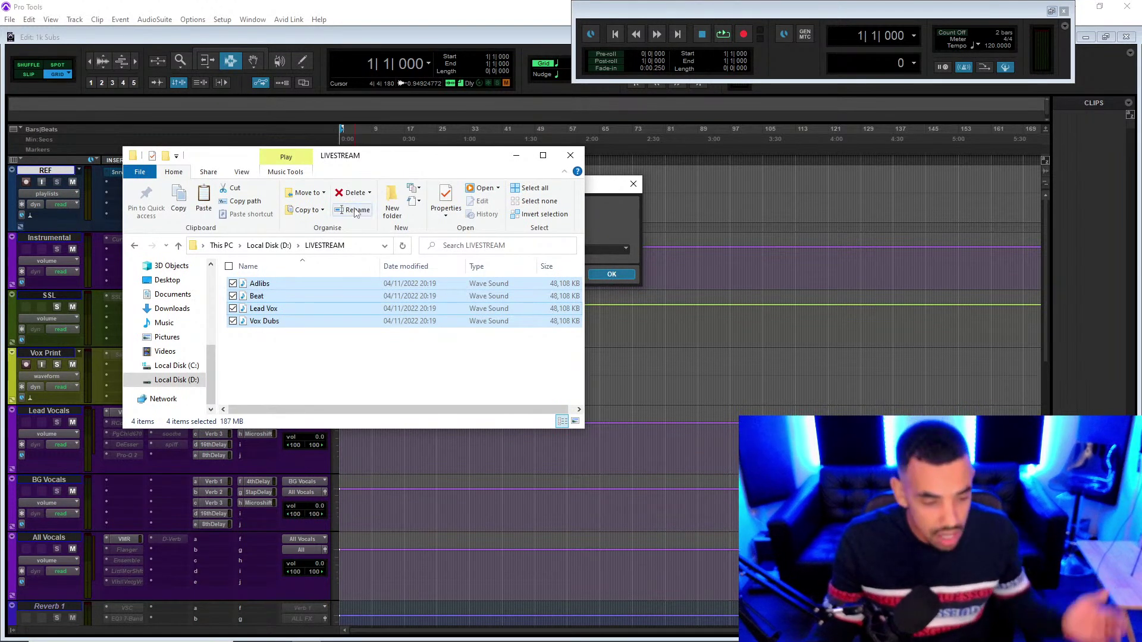
left_click(523, 156)
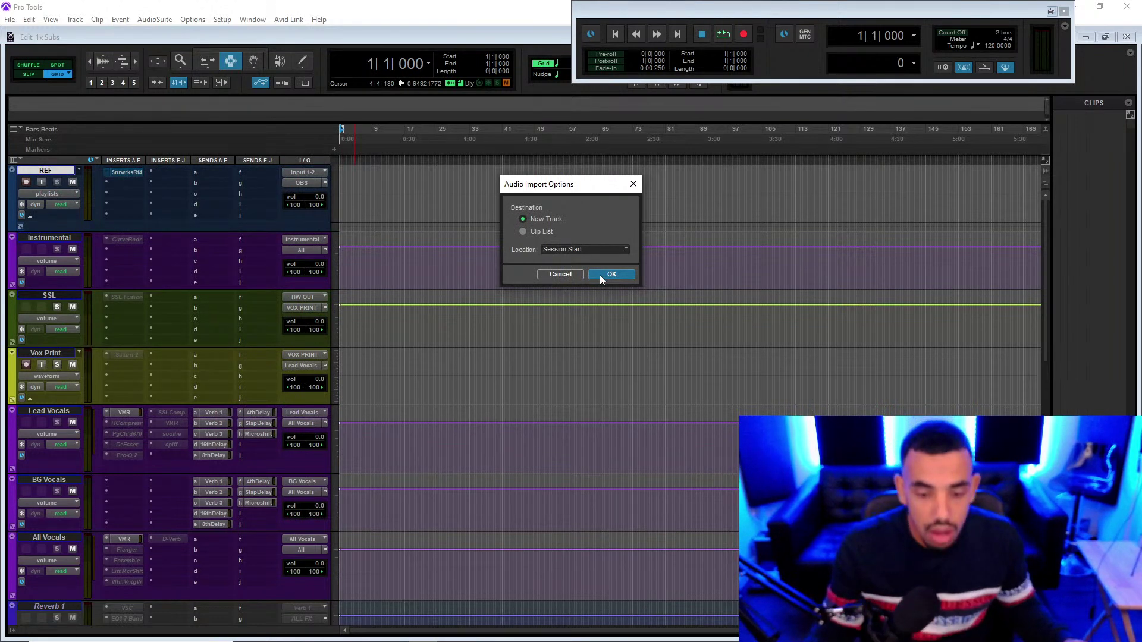
- Import the converted audio to new tracks at Session Start
left_click(601, 272)
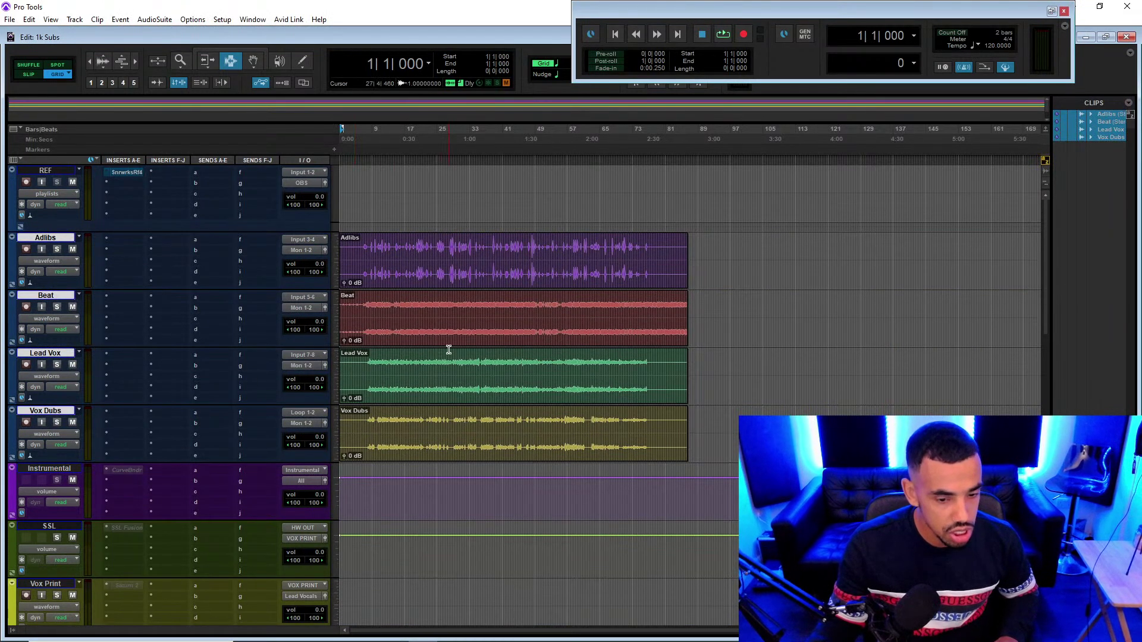
scroll(449, 349, "down", 3)
scroll(448, 349, "up", 3)
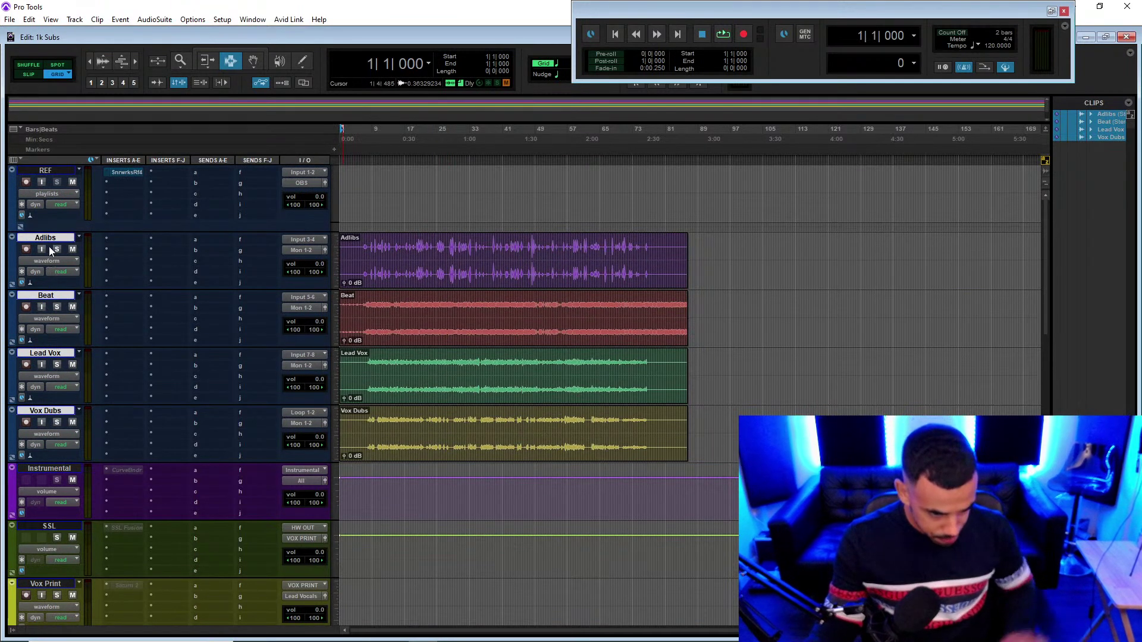
- Reorder the imported tracks, placing Lead Vox above SSL, Vox Dubs above BG Vocals and Adlibs above All Vocals
scroll(47, 356, "down", 3)
left_click_drag(48, 639, 65, 358)
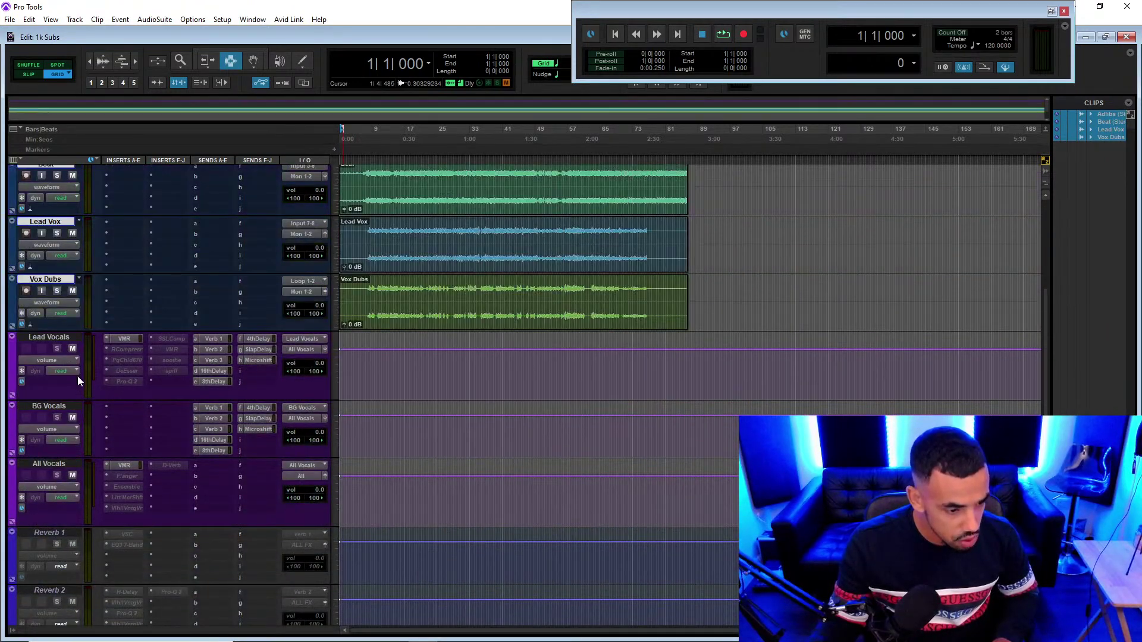
scroll(78, 376, "up", 2)
left_click(54, 288)
left_click_drag(54, 287, 55, 316)
left_click_drag(46, 238, 73, 472)
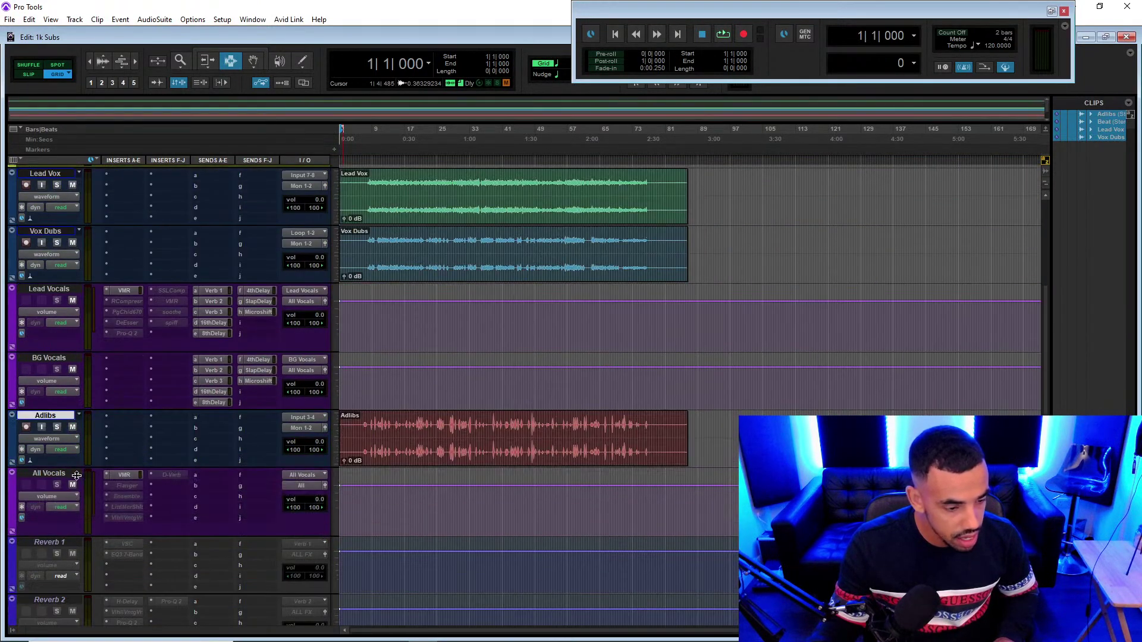
left_click_drag(51, 231, 42, 202)
scroll(80, 347, "up", 3)
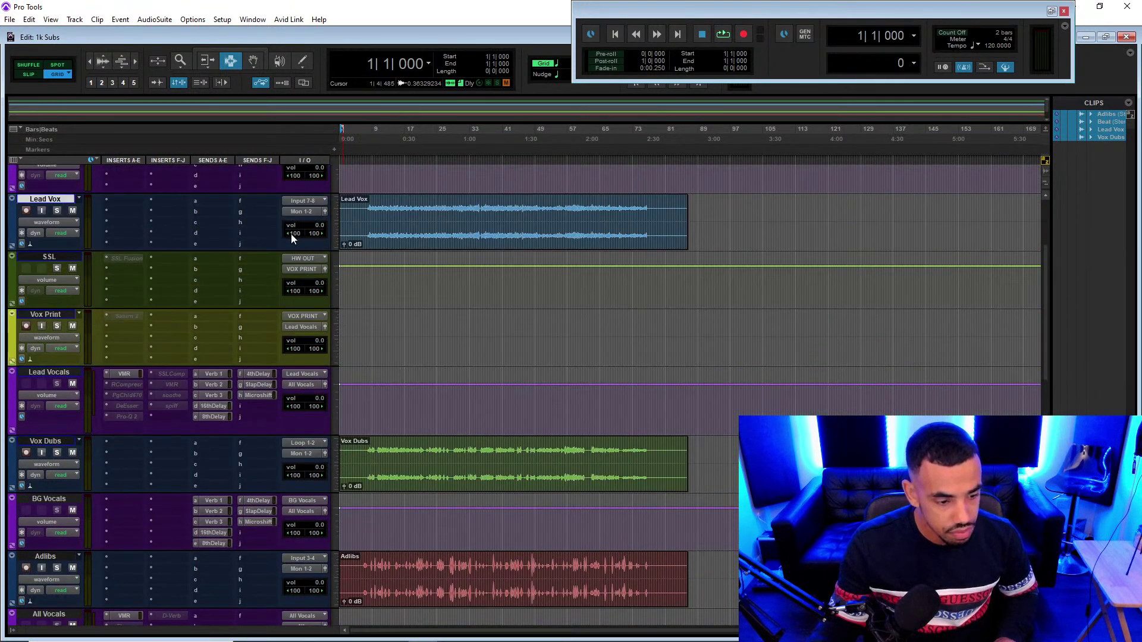
- Route the Lead Vox track's output to the Lead Vocals (Stereo) bus
left_click(296, 215)
mouse_move(352, 255)
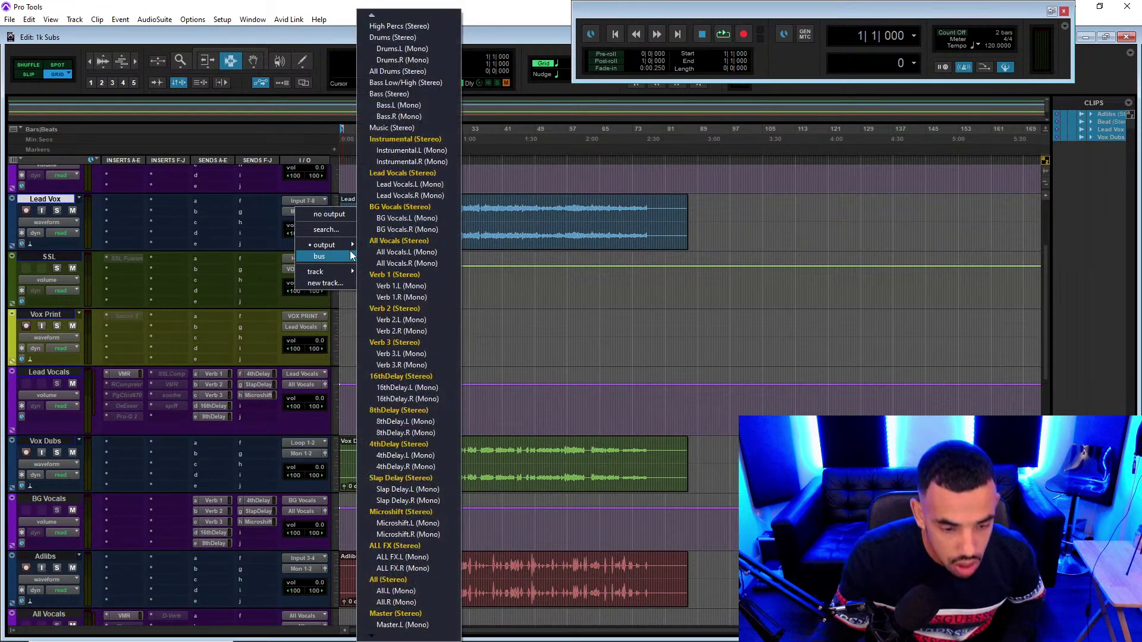
left_click(402, 173)
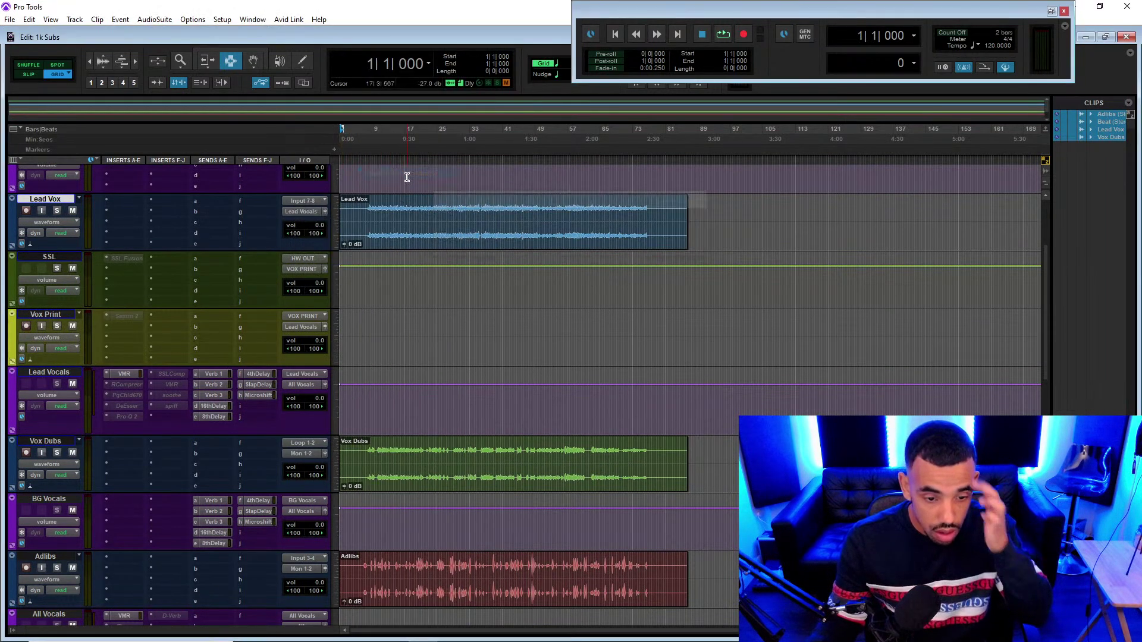
- Colour the Lead Vox track yellow, the Vox Dubs track bright green and the Adlibs track light blue
double_click(13, 225)
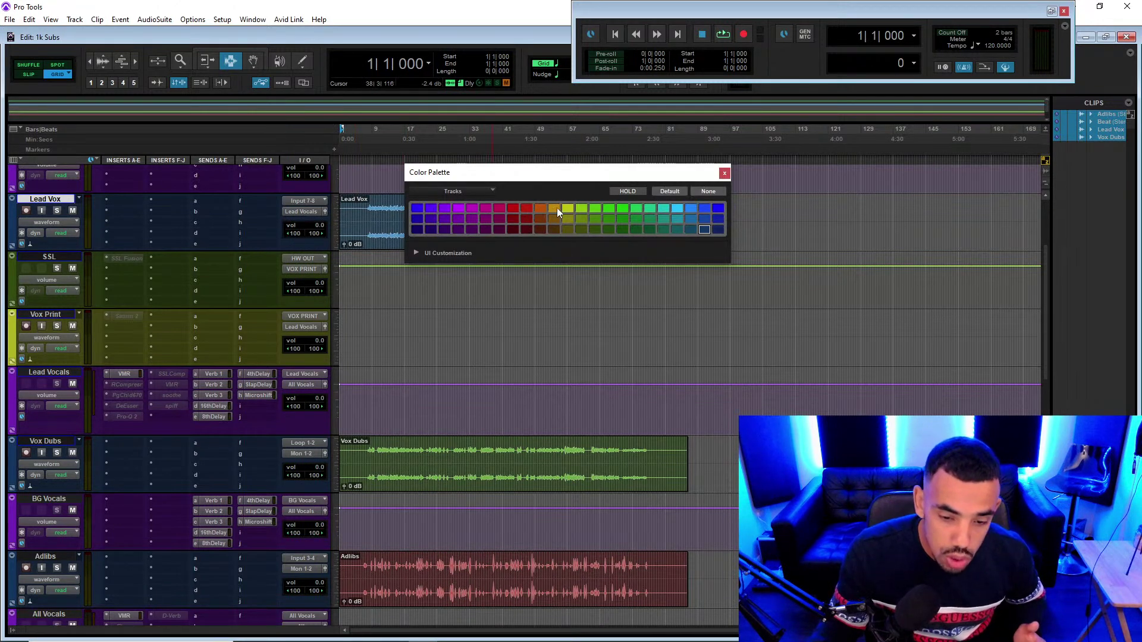
left_click(567, 209)
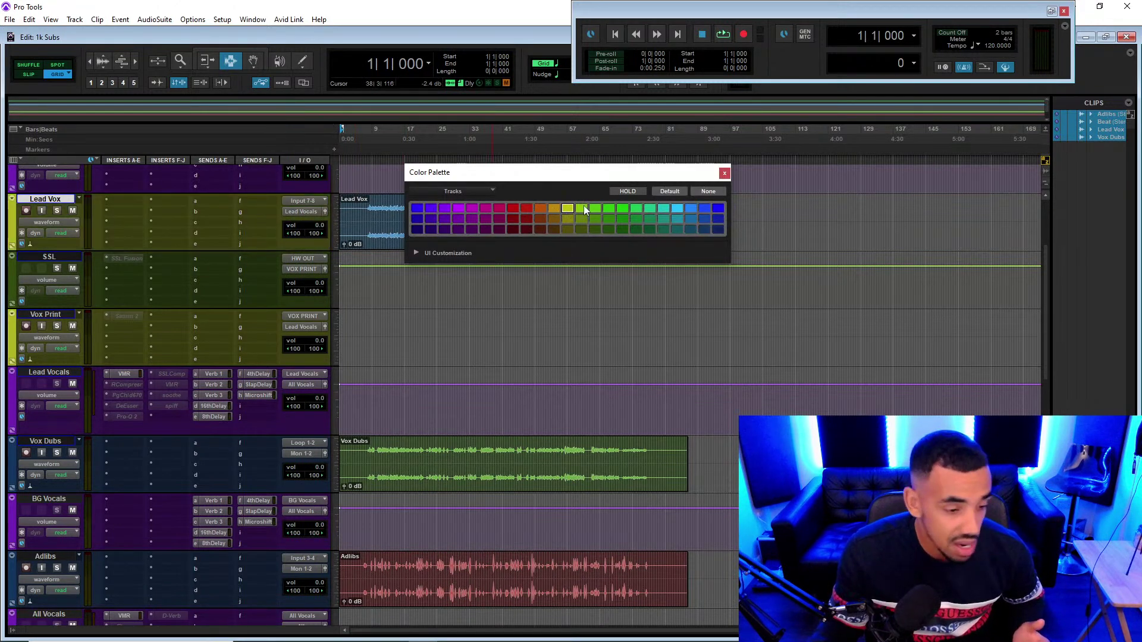
left_click(34, 445)
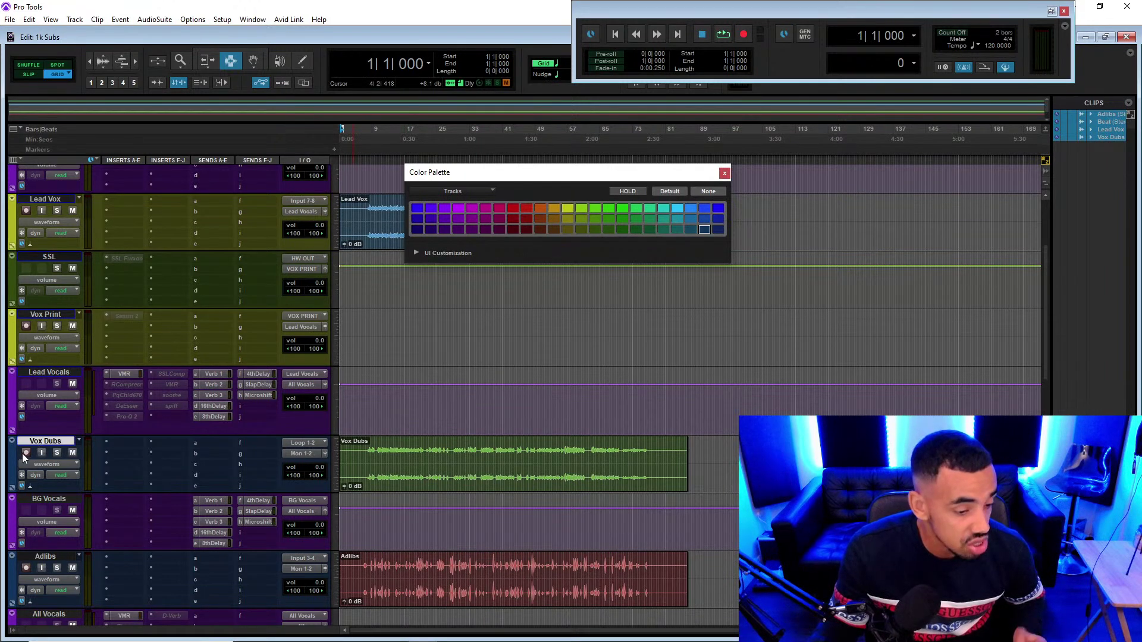
left_click(609, 208)
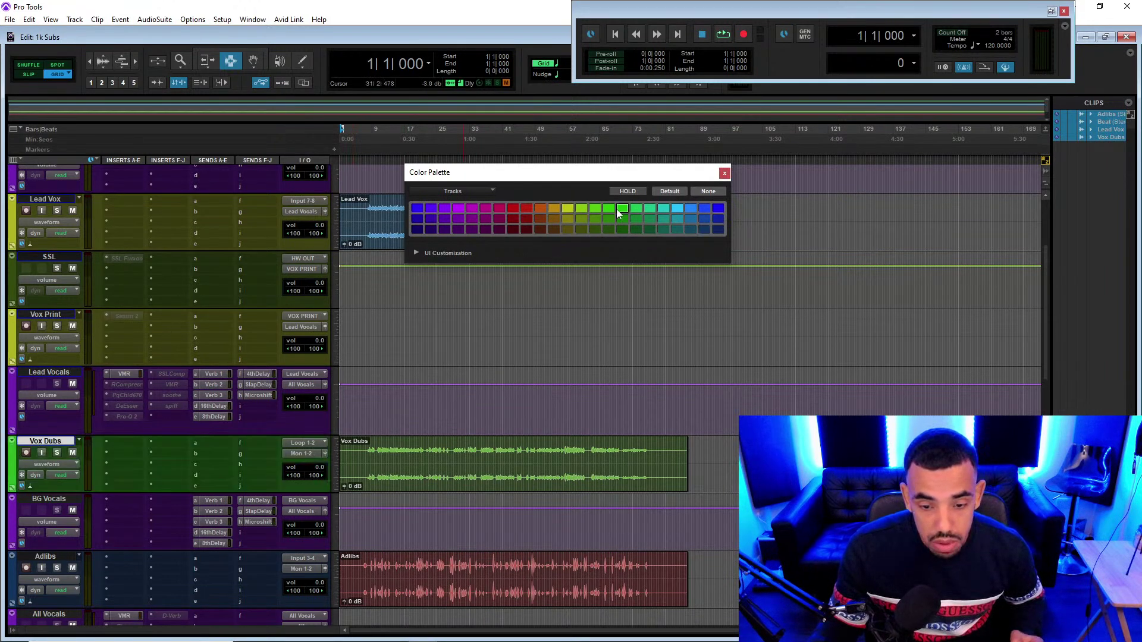
left_click(53, 556)
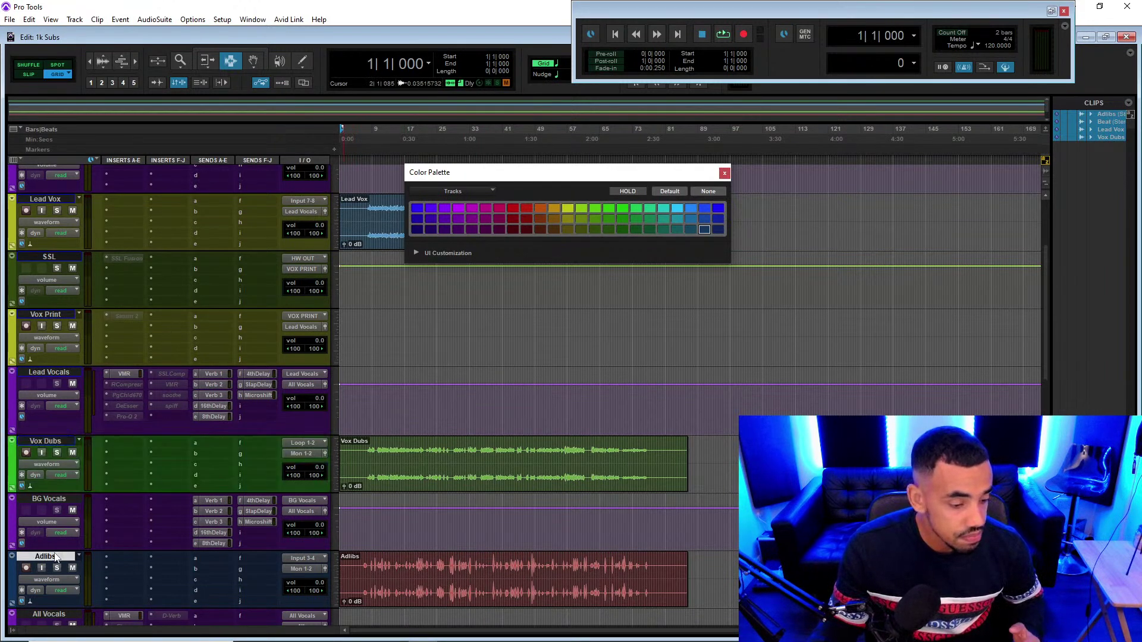
left_click(676, 208)
left_click(690, 209)
left_click(678, 208)
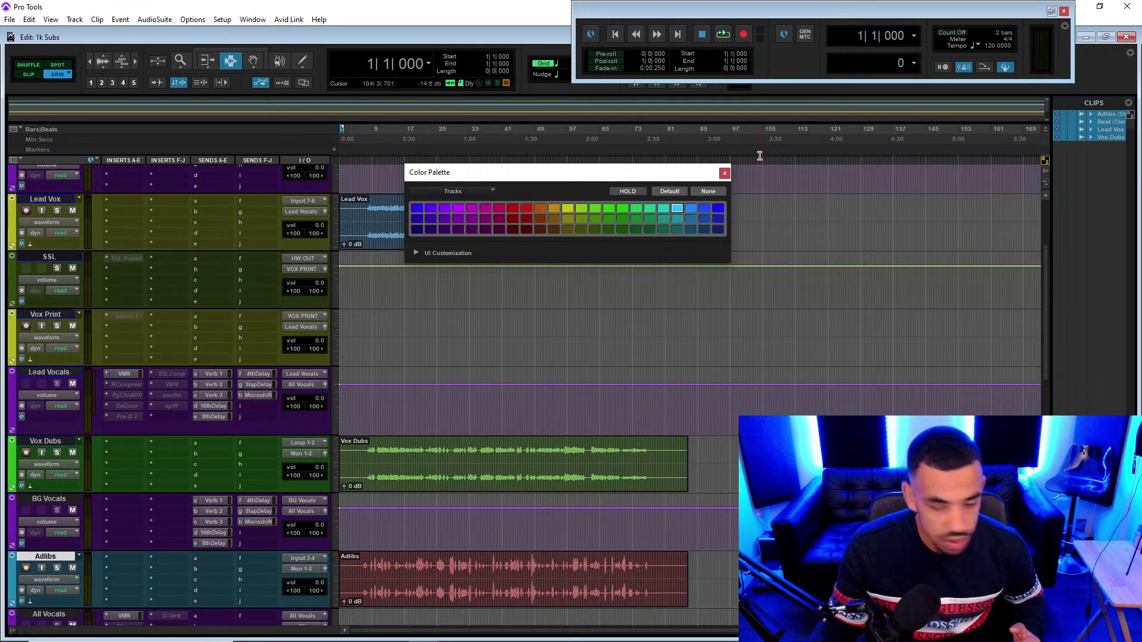
left_click(724, 173)
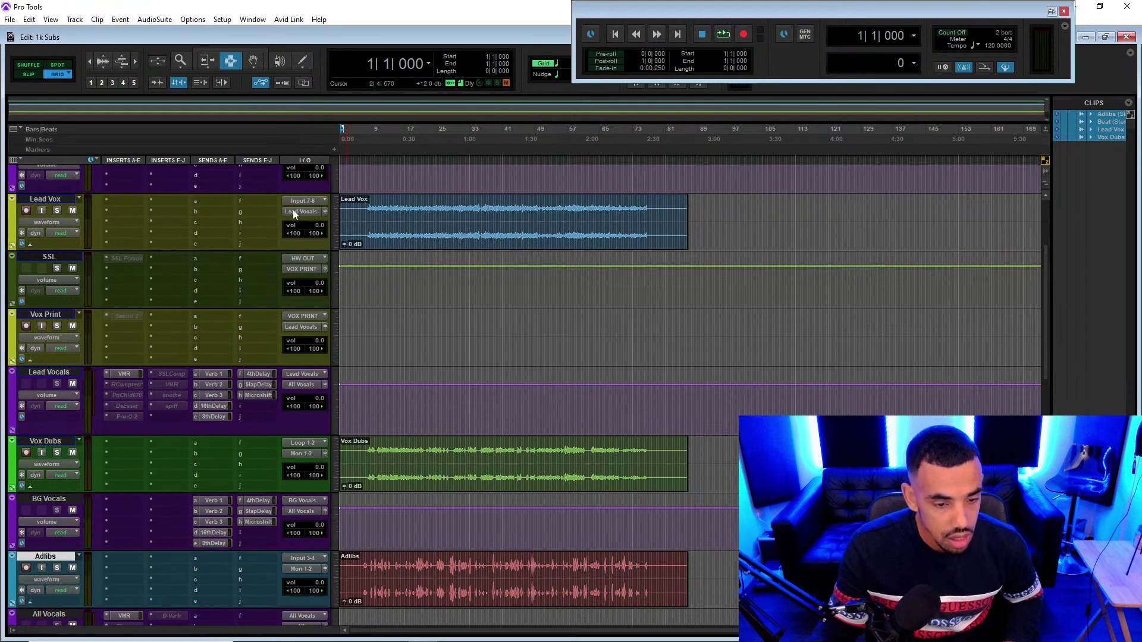
- Route the Adlibs output to the All Vocals (Stereo) bus and the Vox Dubs output to the BG Vocals (Stereo) bus
left_click(315, 569)
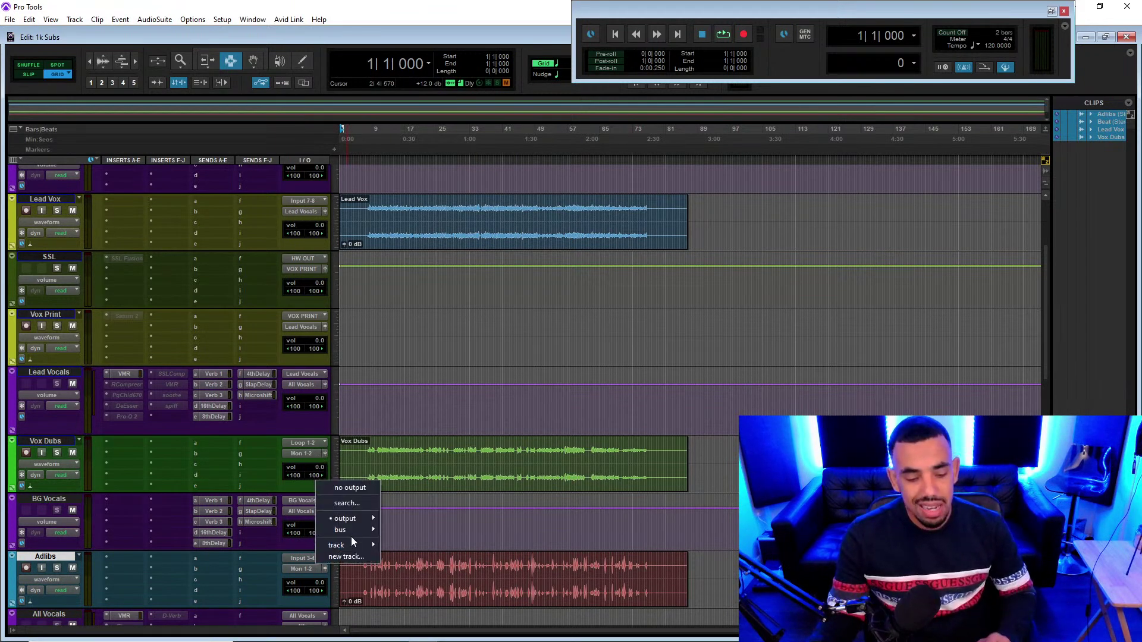
mouse_move(351, 530)
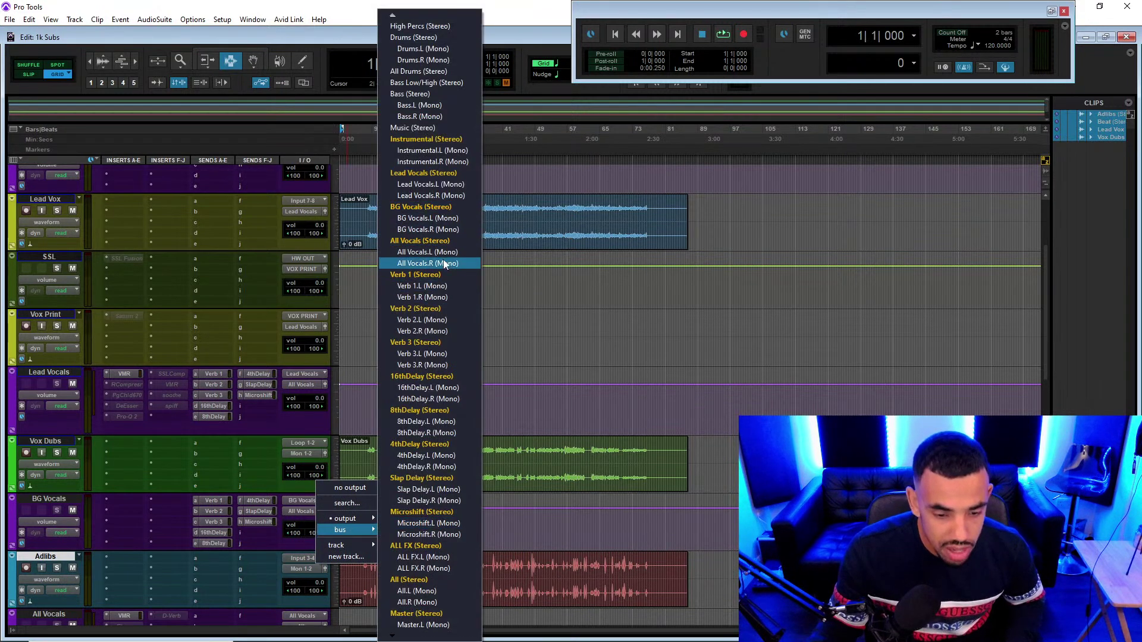
left_click(423, 241)
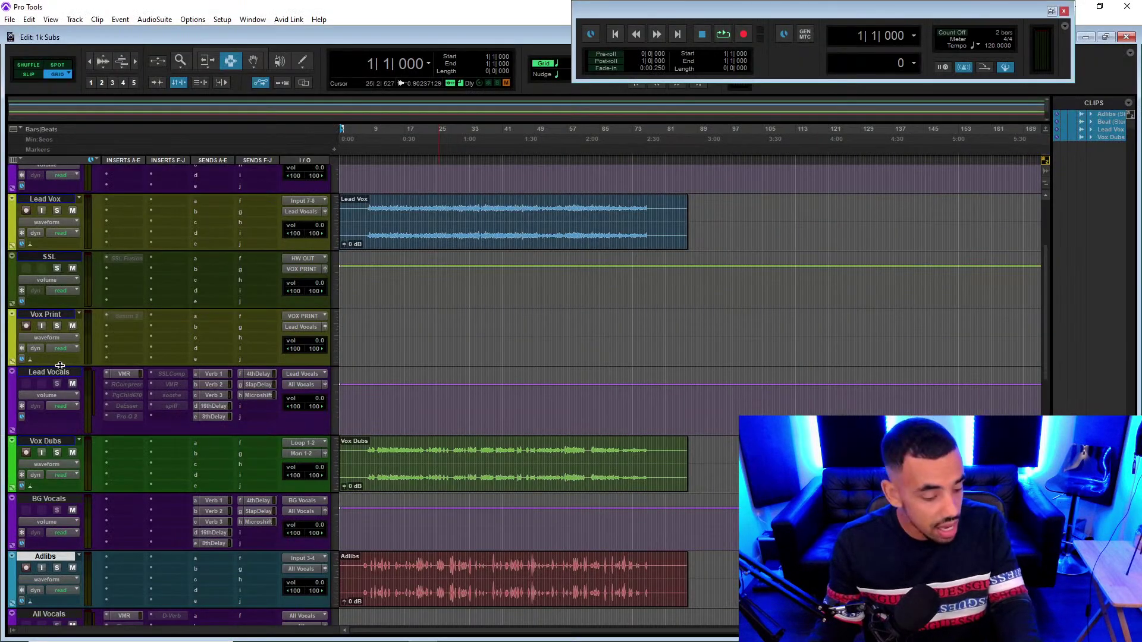
mouse_move(374, 630)
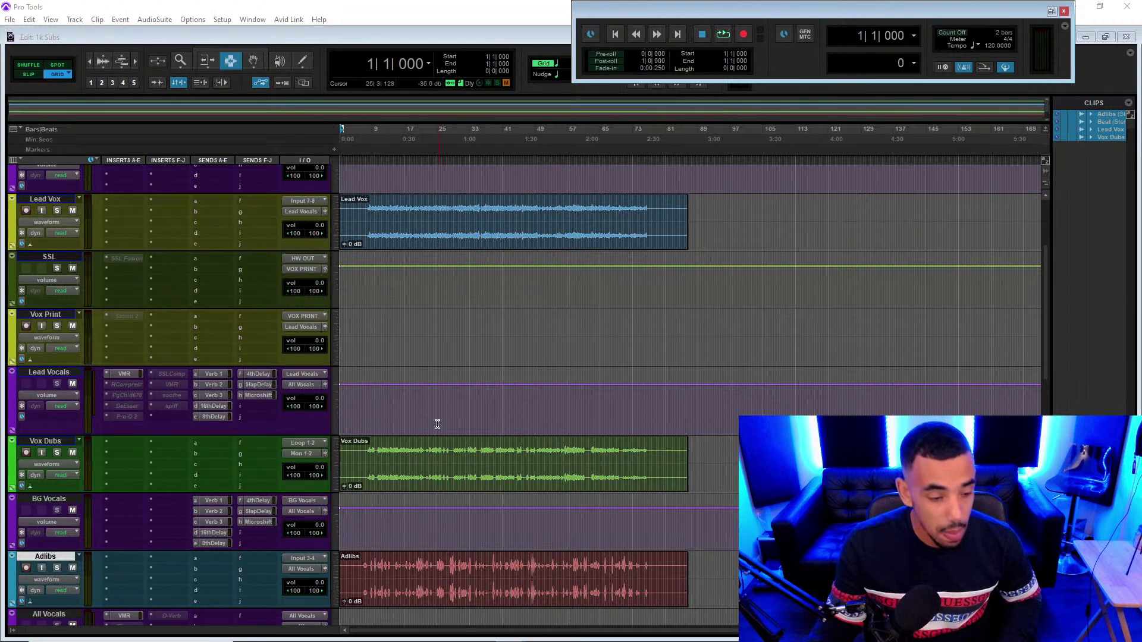
left_click(303, 454)
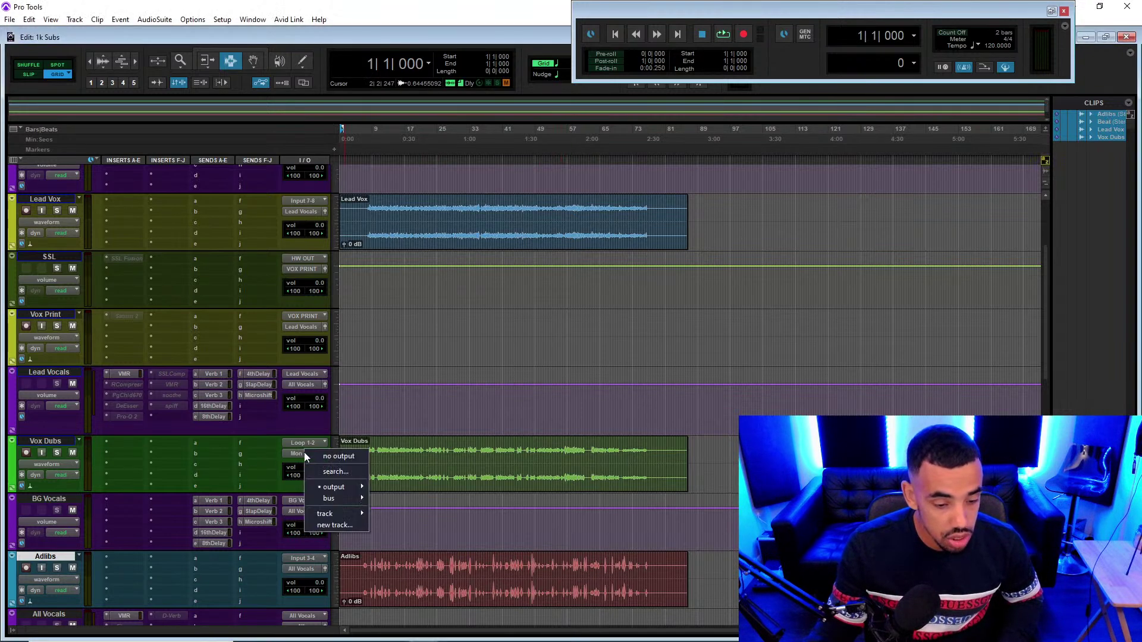
mouse_move(365, 501)
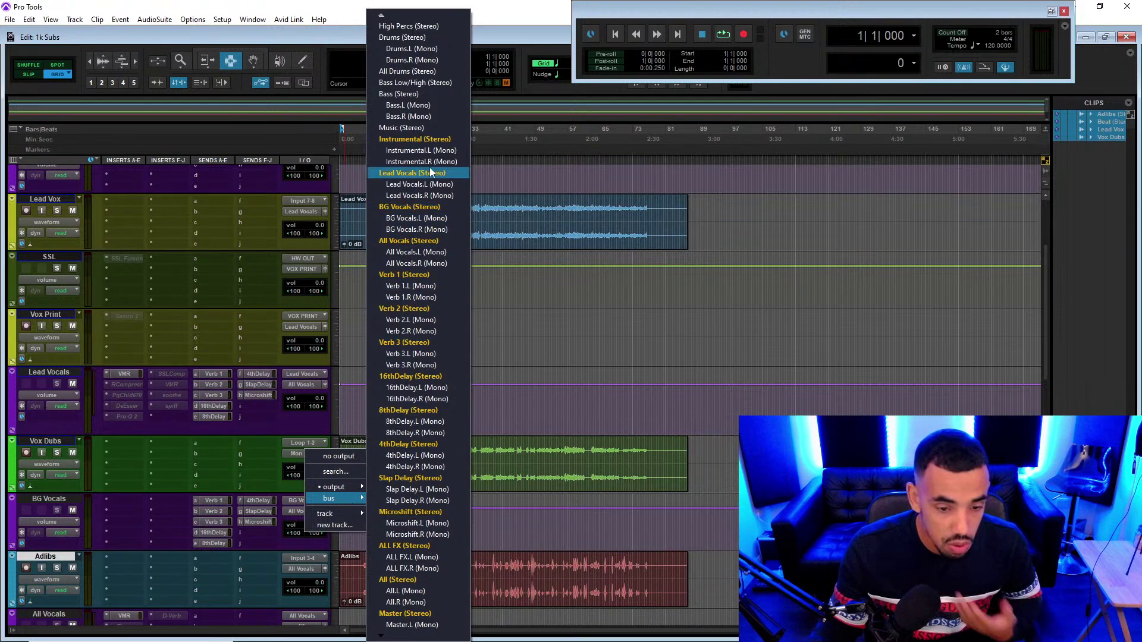
left_click(431, 207)
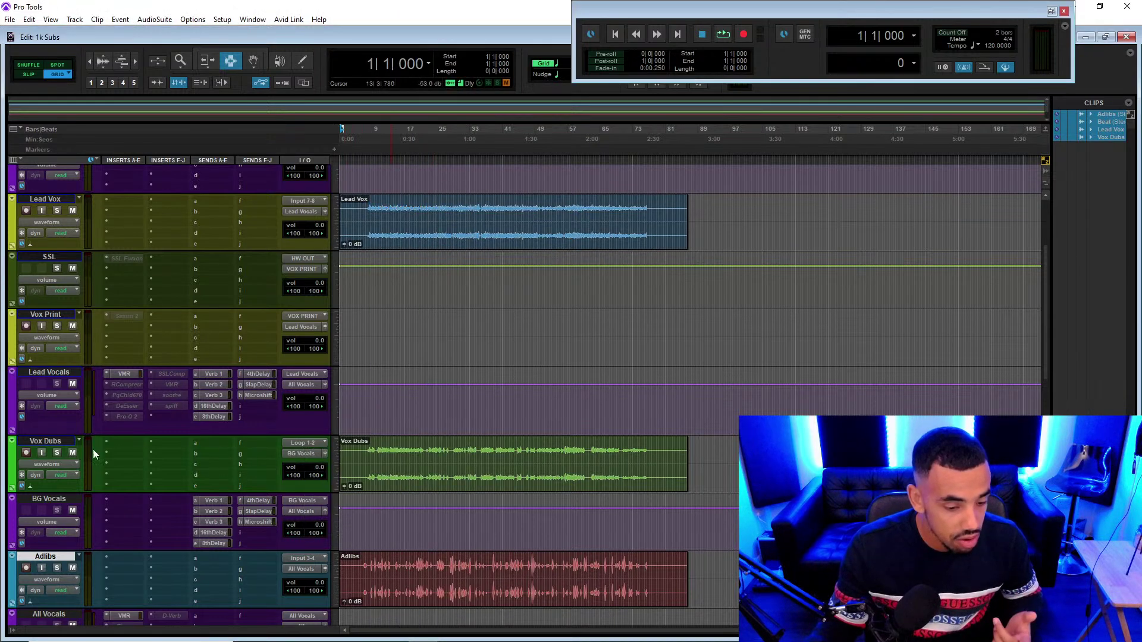
- Rename the Vox Dubs track as STABS
double_click(44, 441)
type("STABS")
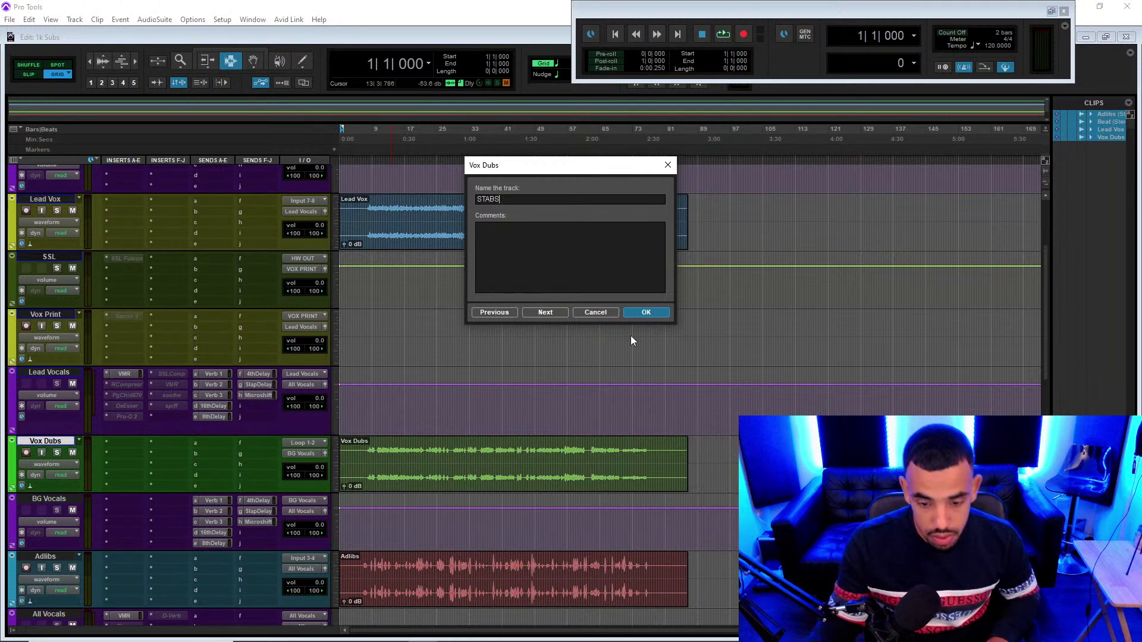
left_click(638, 312)
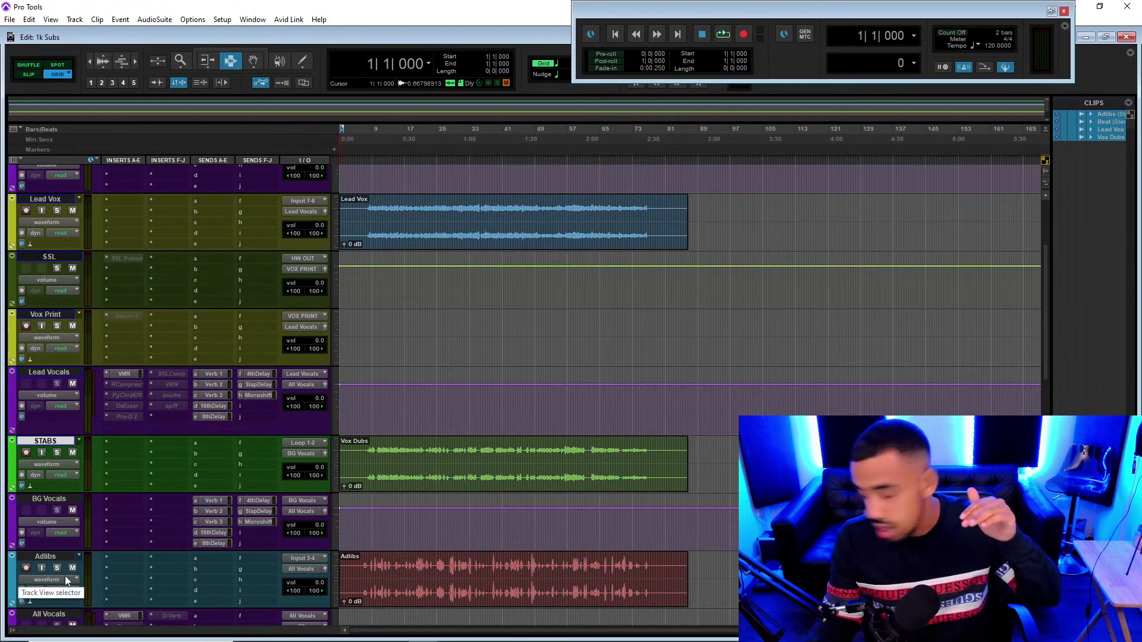
- Route the Beat track's output to the Instrumental (Stereo) bus
scroll(101, 562, "up", 3)
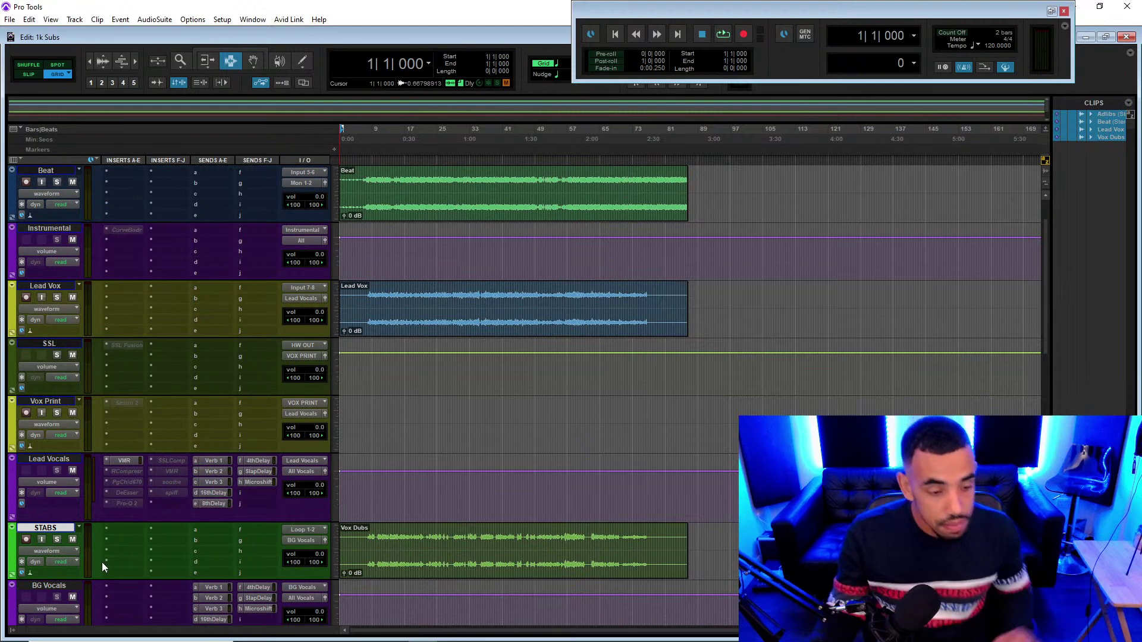
scroll(159, 451, "up", 2)
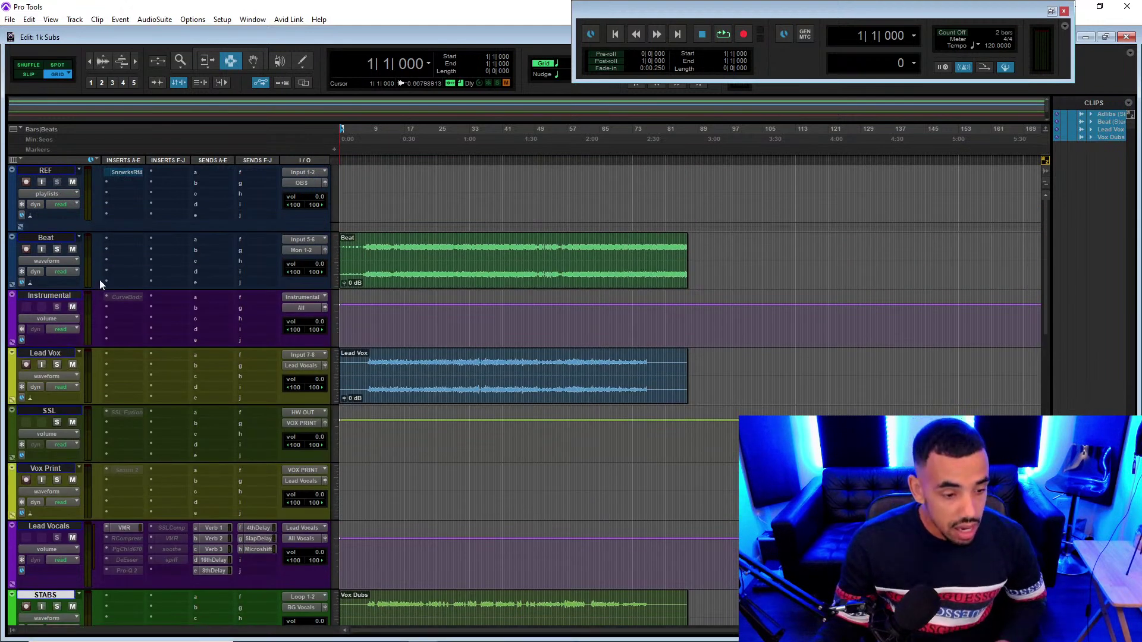
left_click(308, 249)
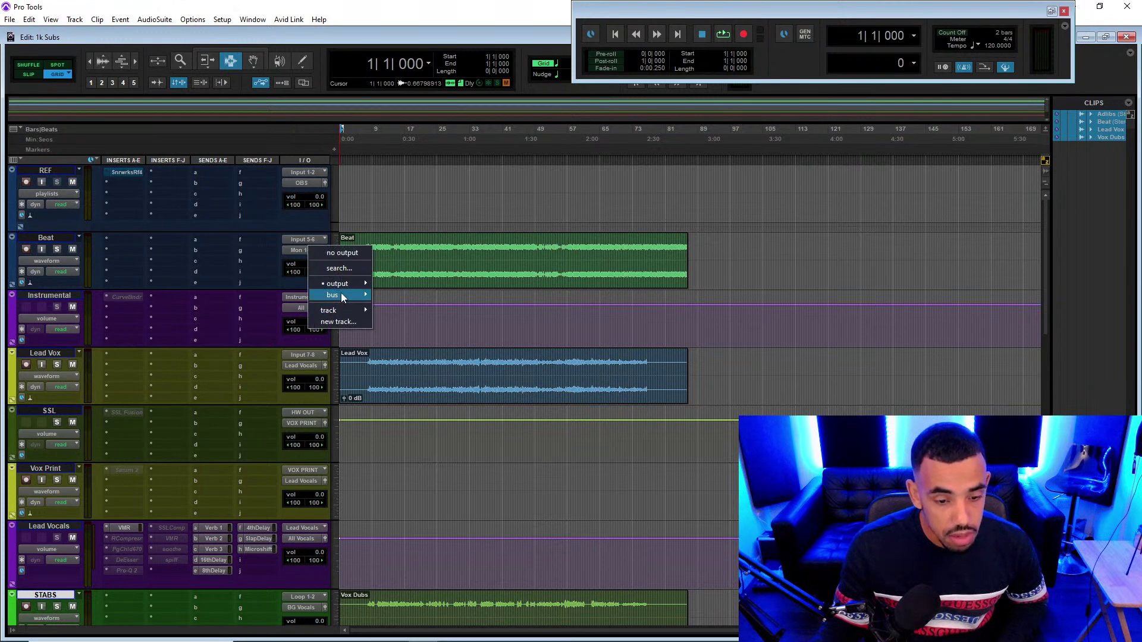
mouse_move(341, 294)
left_click(443, 139)
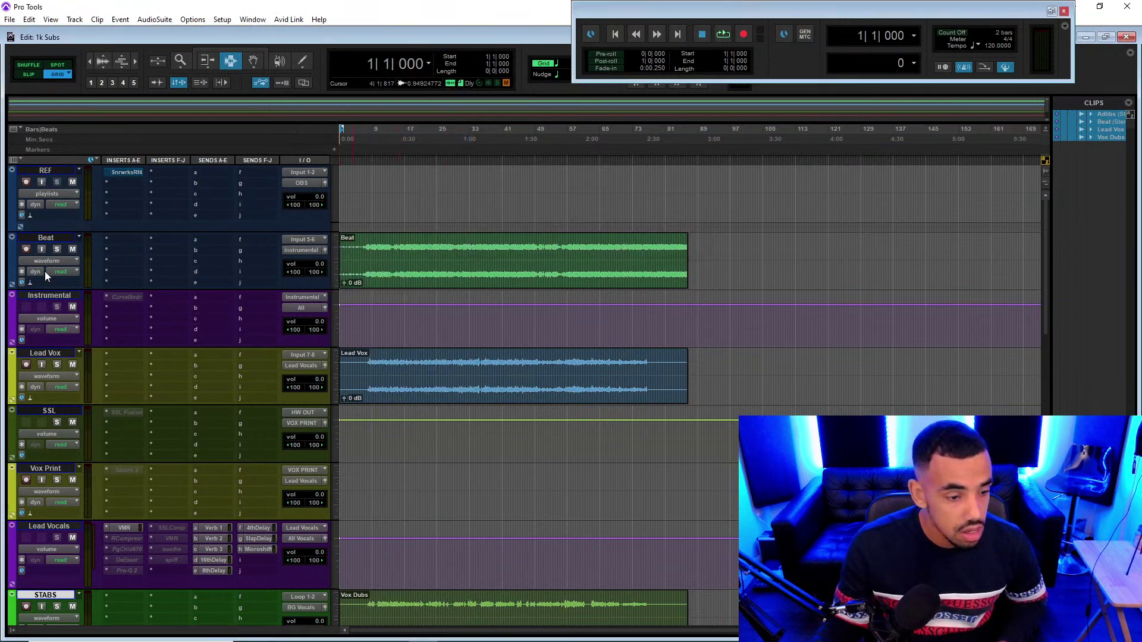
- Insert the multichannel Console 1 (stereo) plug-in in the first slot of the Beat, Lead Vox, STABS and Adlibs tracks together
left_click(57, 240)
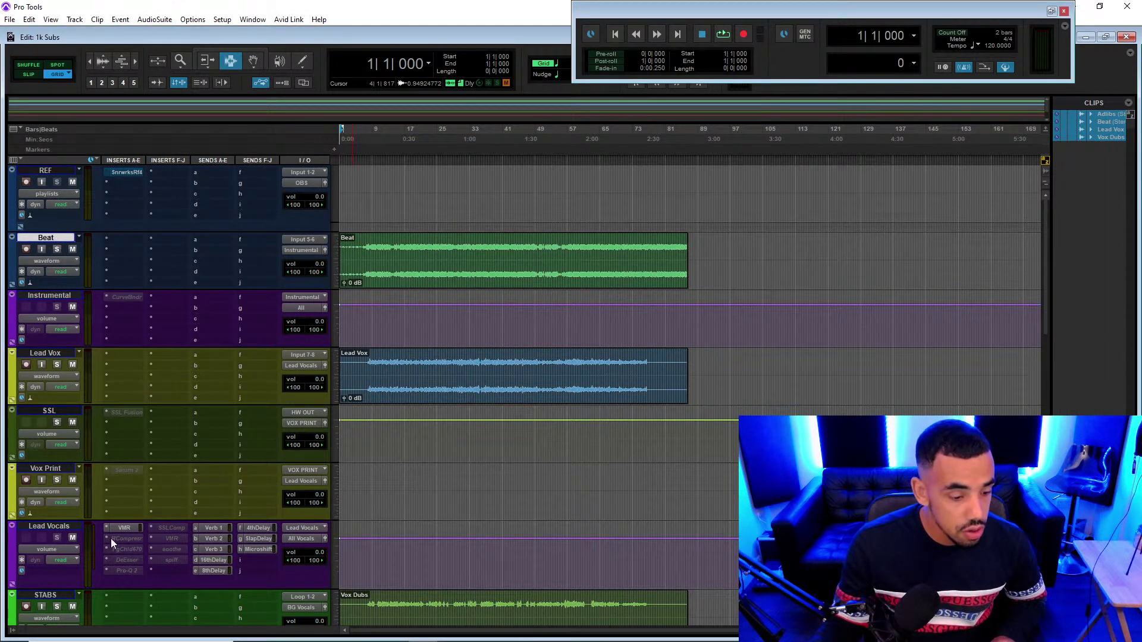
scroll(60, 520, "down", 2)
left_click(58, 537, "ctrl")
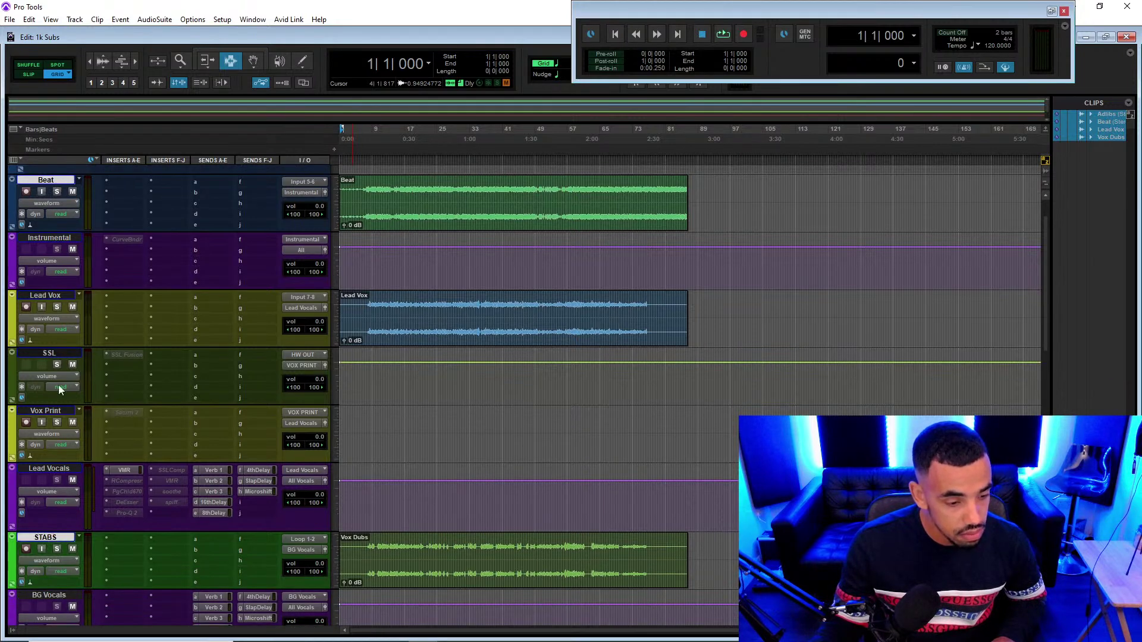
scroll(42, 298, "down", 6)
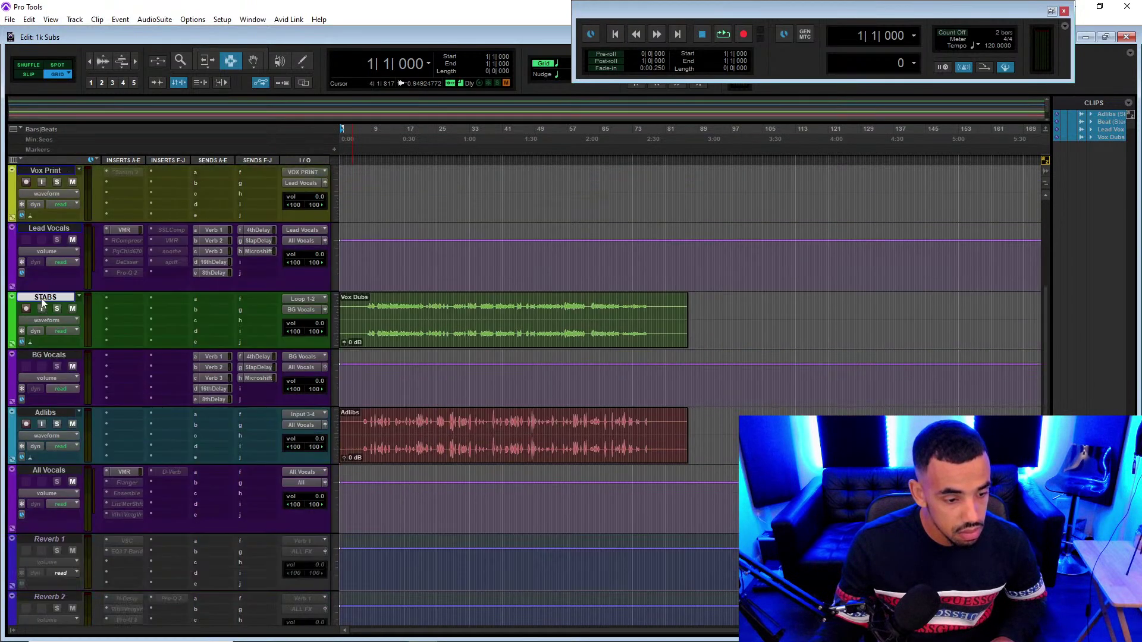
left_click(56, 384, "ctrl")
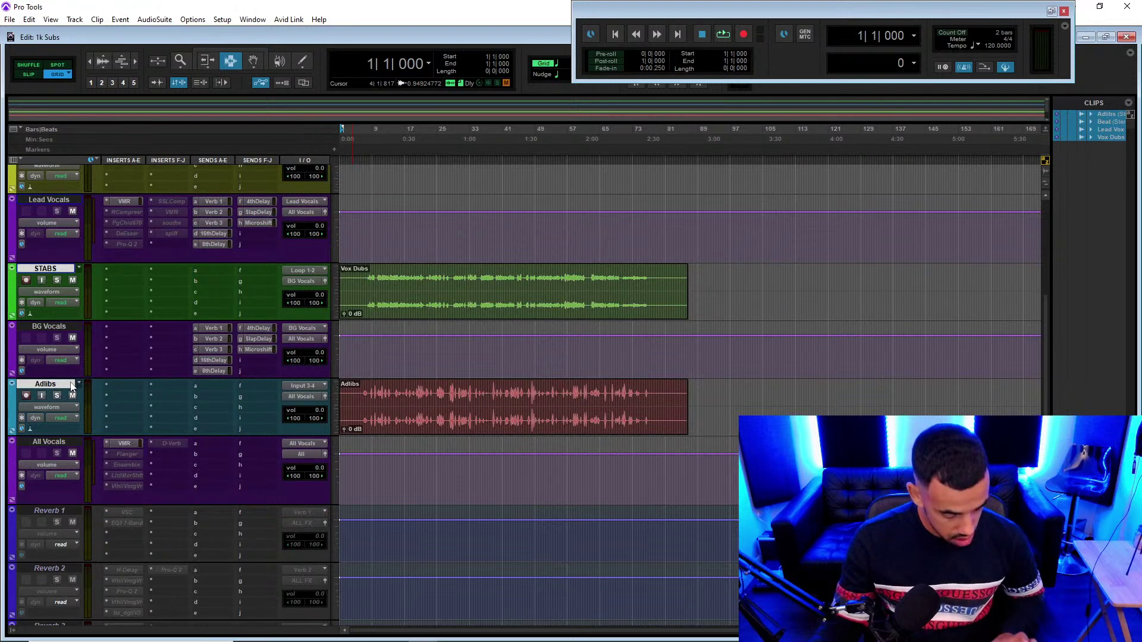
left_click(129, 386)
mouse_move(183, 419)
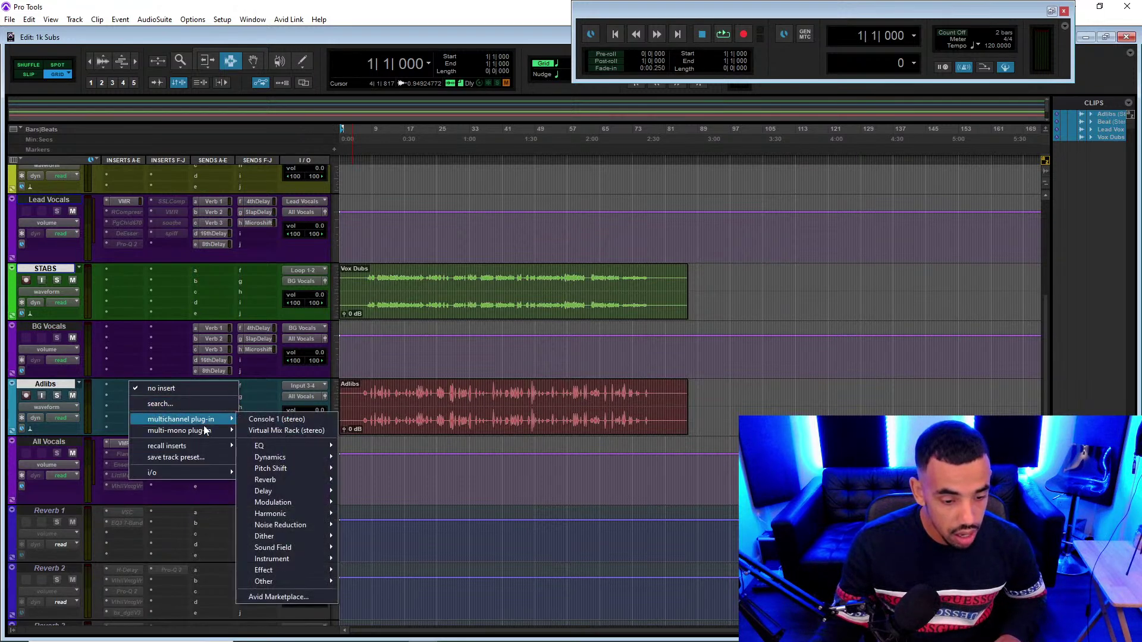
left_click(260, 419)
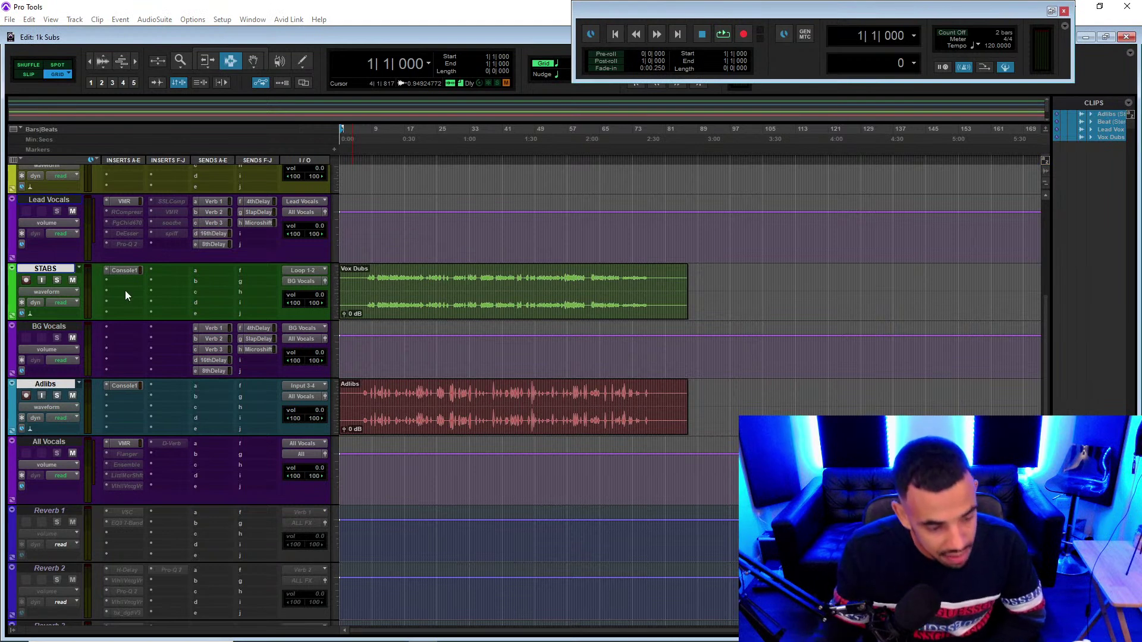
- Open the Console 1 plug-in on the Adlibs track for a look and close its window
left_click(136, 387)
left_click(842, 116)
scroll(385, 308, "down", 7)
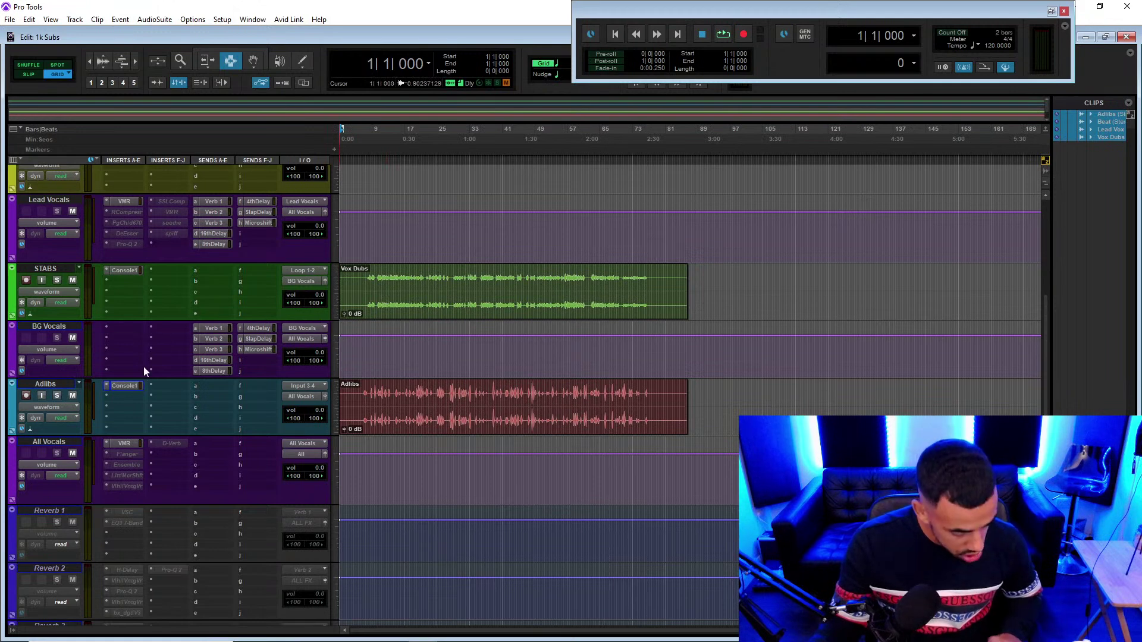
- Insert the multichannel Virtual Mix Rack (stereo) plug-in in the second slot of the Adlibs track
left_click(131, 398)
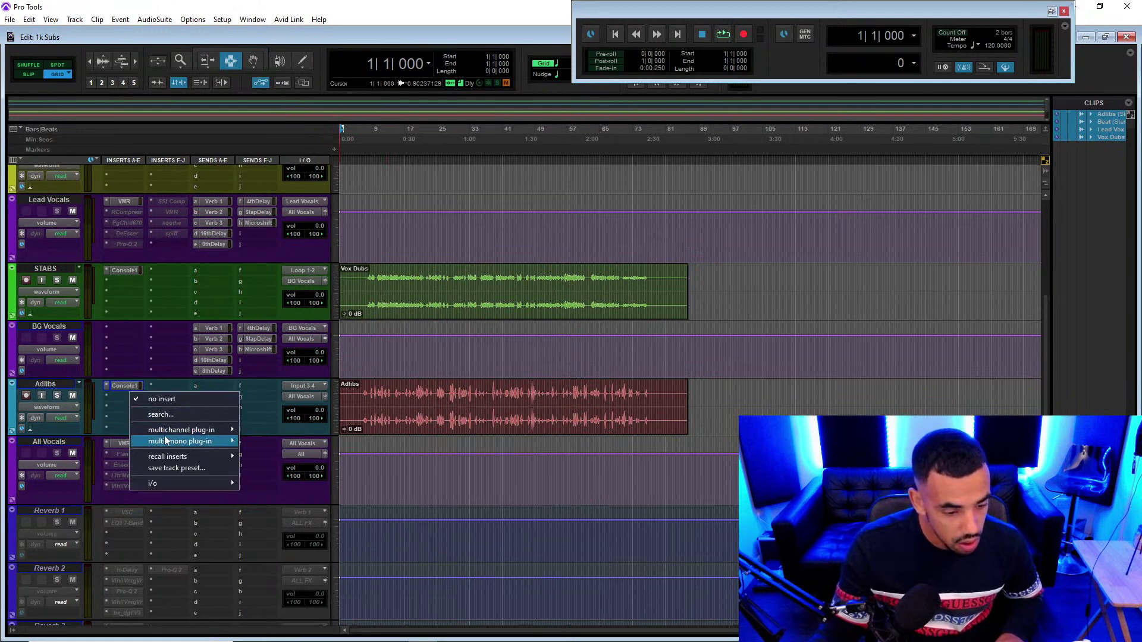
mouse_move(169, 432)
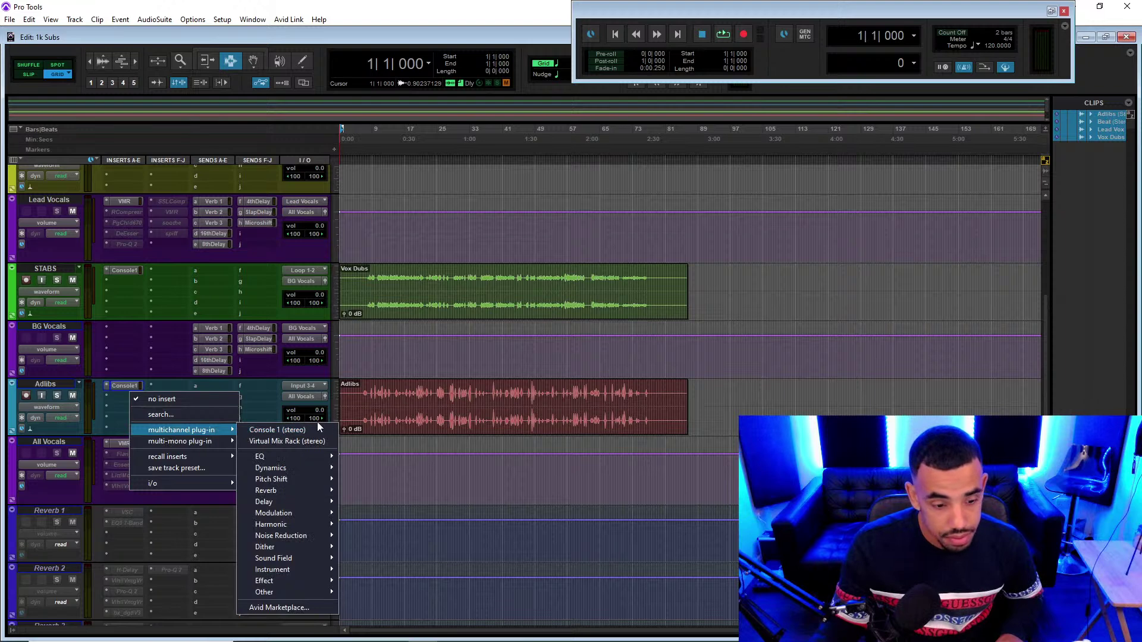
left_click(297, 440)
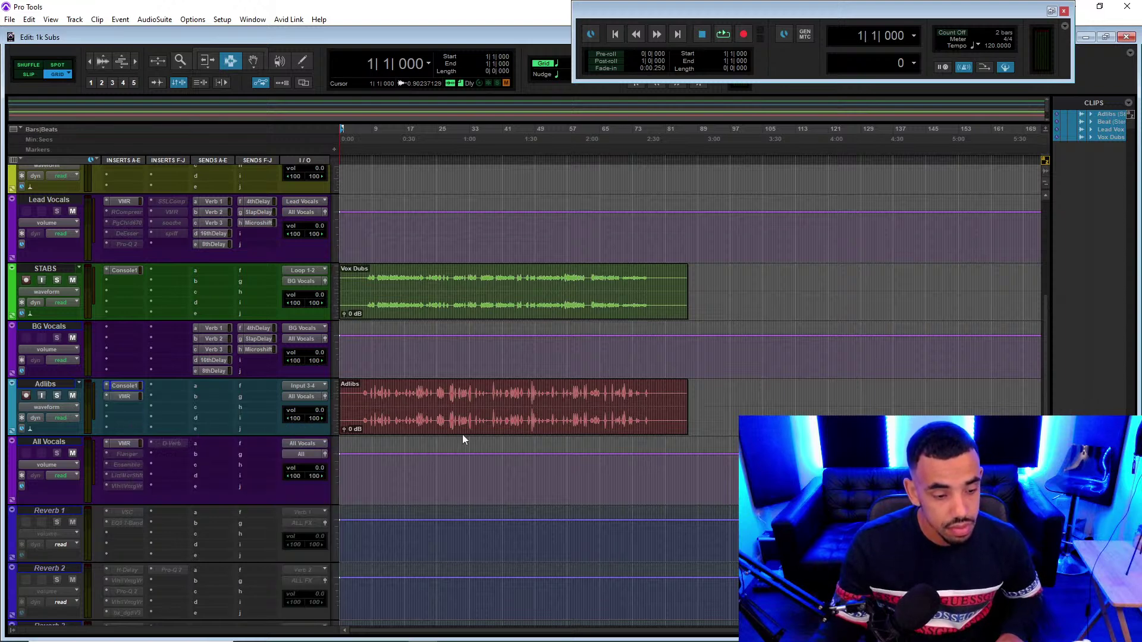
scroll(1044, 375, "up", 4)
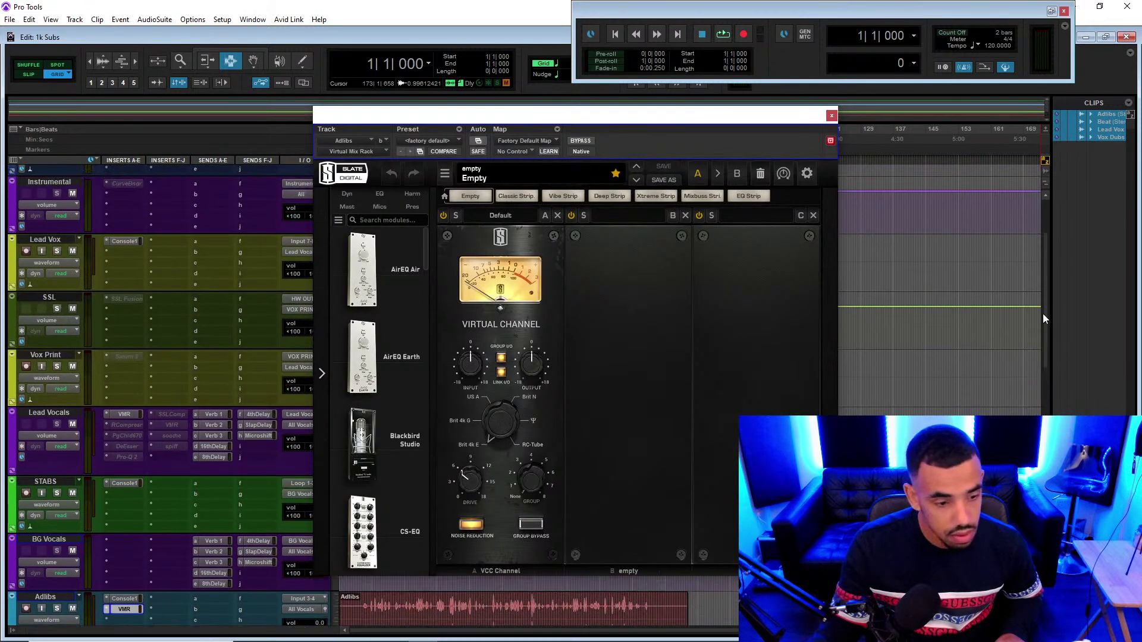
scroll(1043, 313, "down", 2)
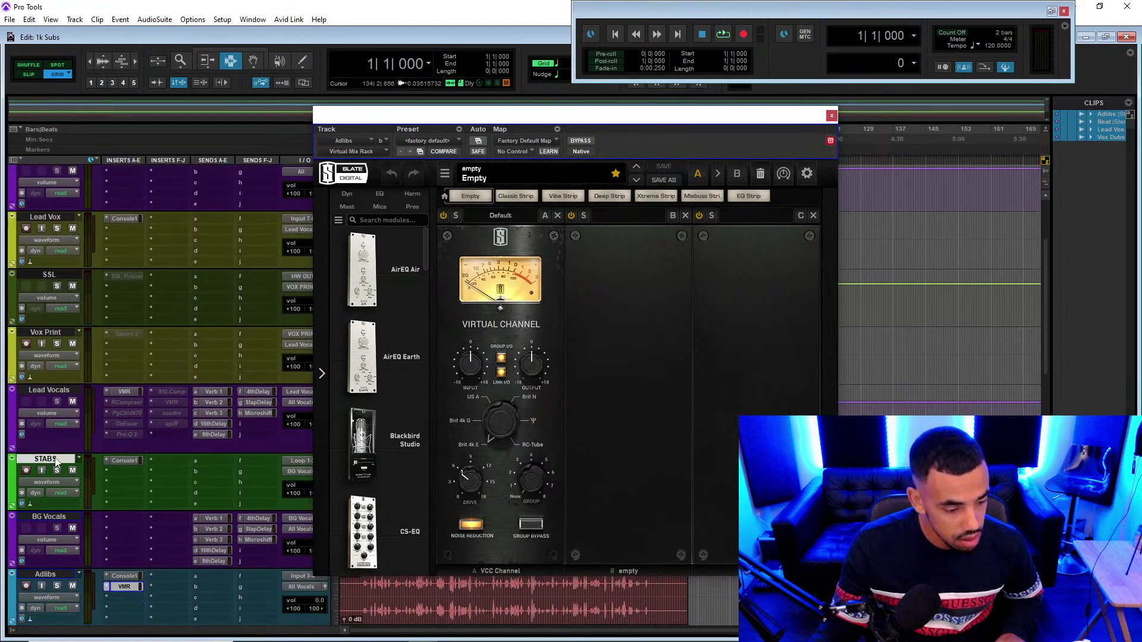
scroll(56, 463, "up", 3)
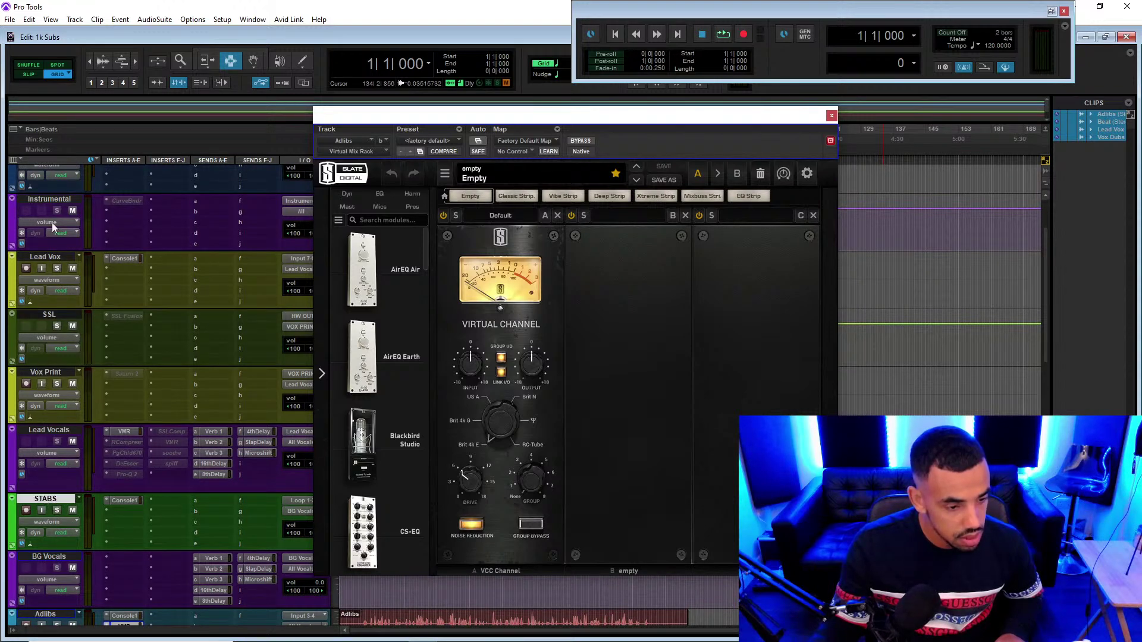
left_click(52, 199, "shift")
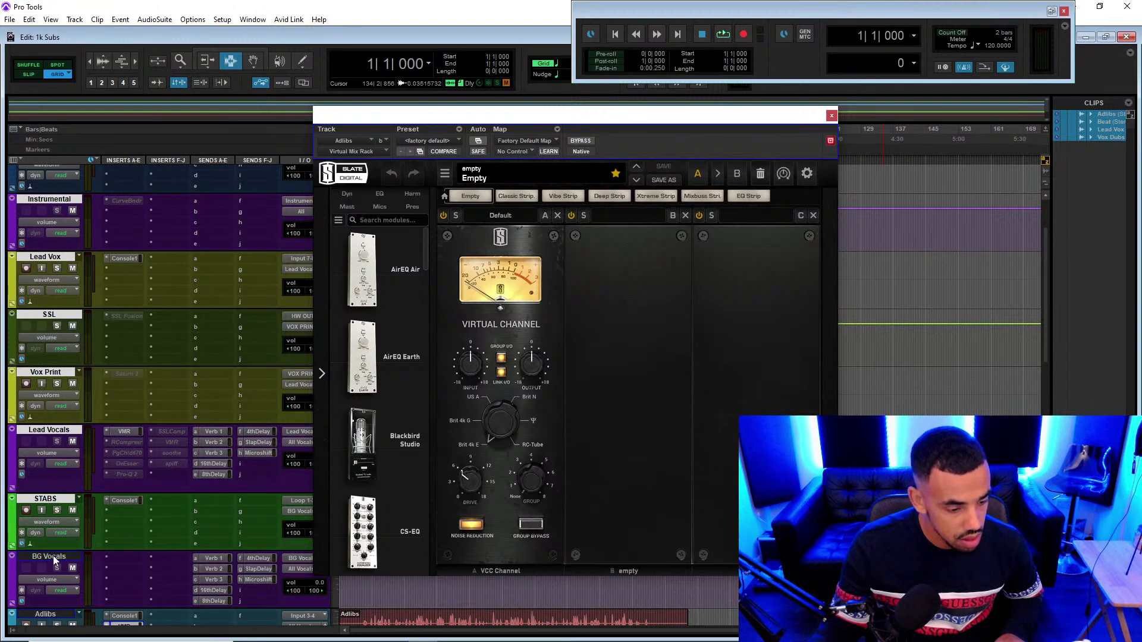
left_click(54, 558, "shift")
left_click(50, 497)
left_click(60, 200, "alt")
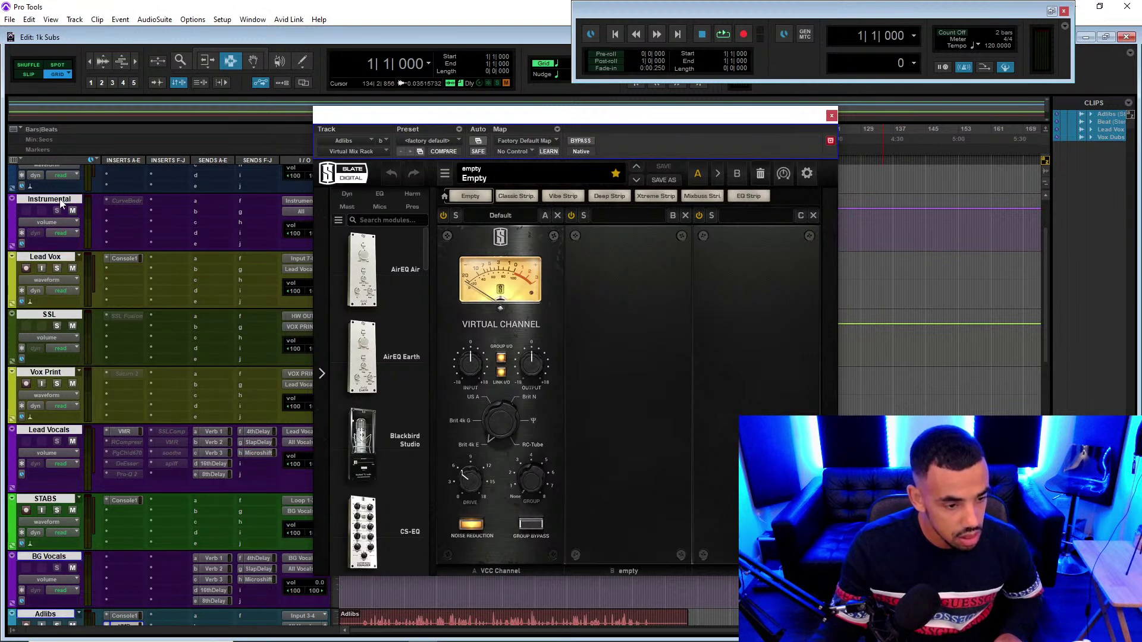
left_click(56, 612, "alt")
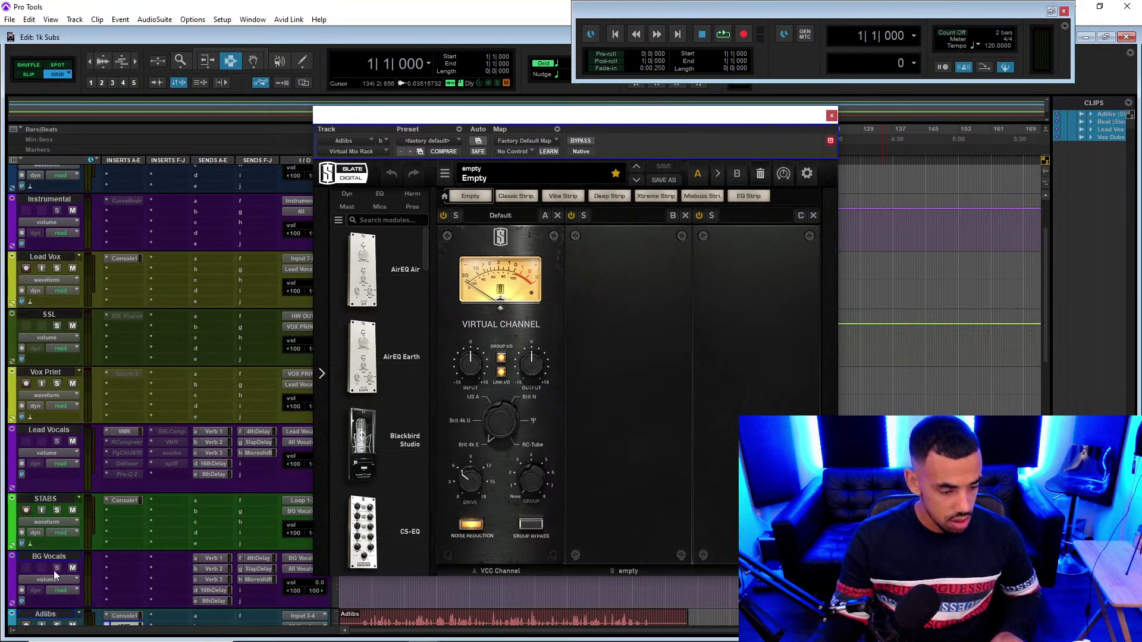
- Insert the multichannel Virtual Mix Rack (stereo) plug-in in the second slot of the Beat, Lead Vox and STABS tracks together
left_click(47, 499)
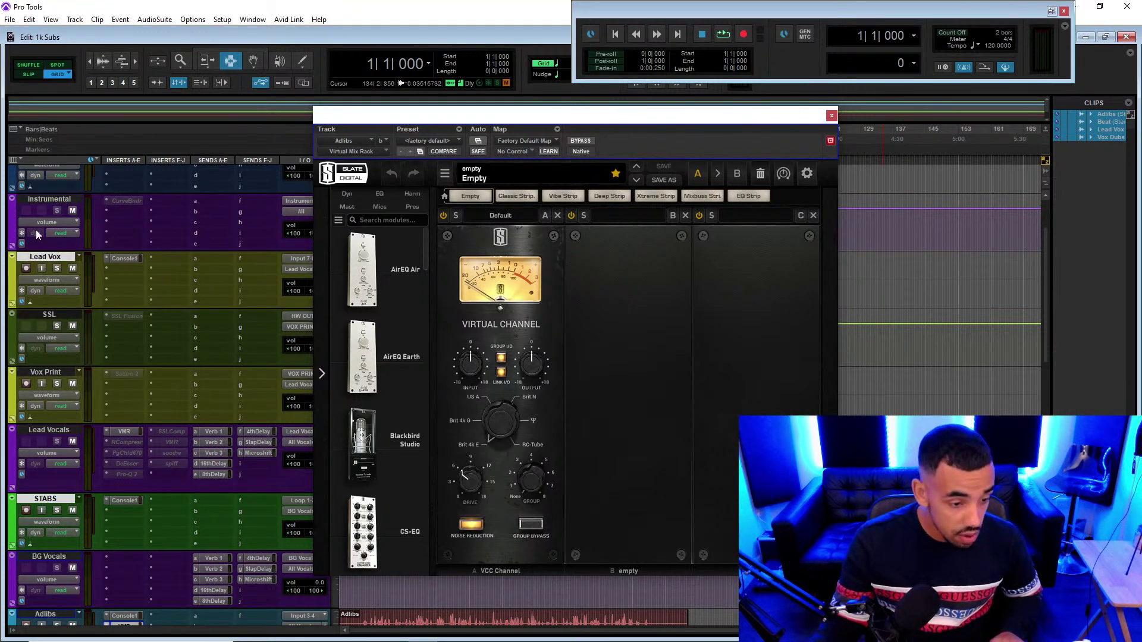
left_click(41, 202, "ctrl")
left_click(67, 202, "ctrl")
scroll(78, 214, "up", 3)
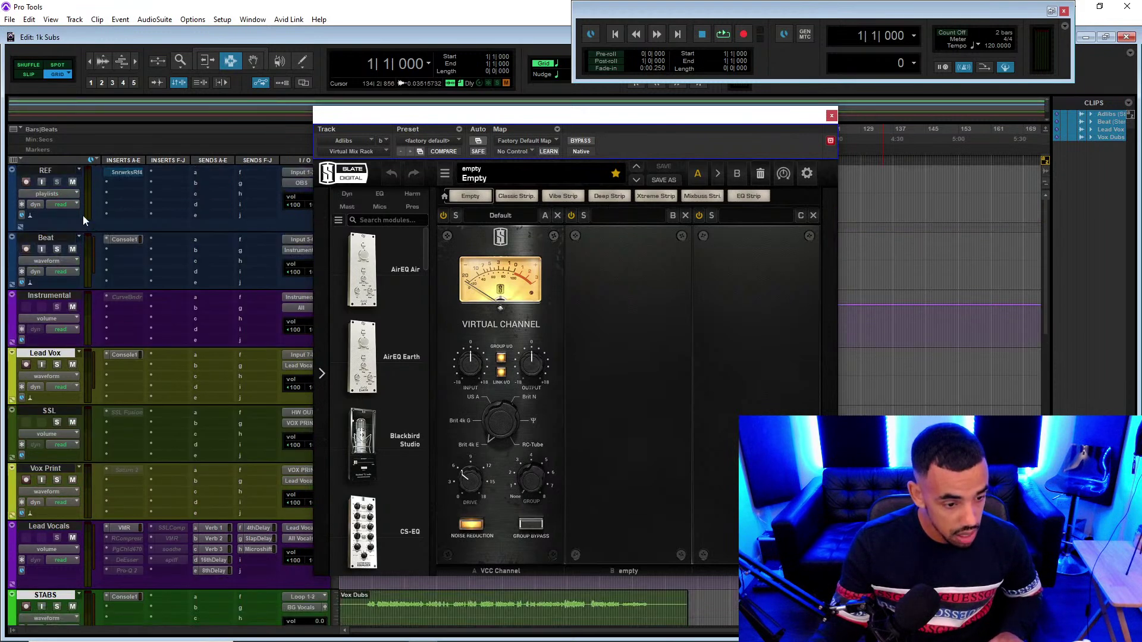
left_click(60, 238, "ctrl")
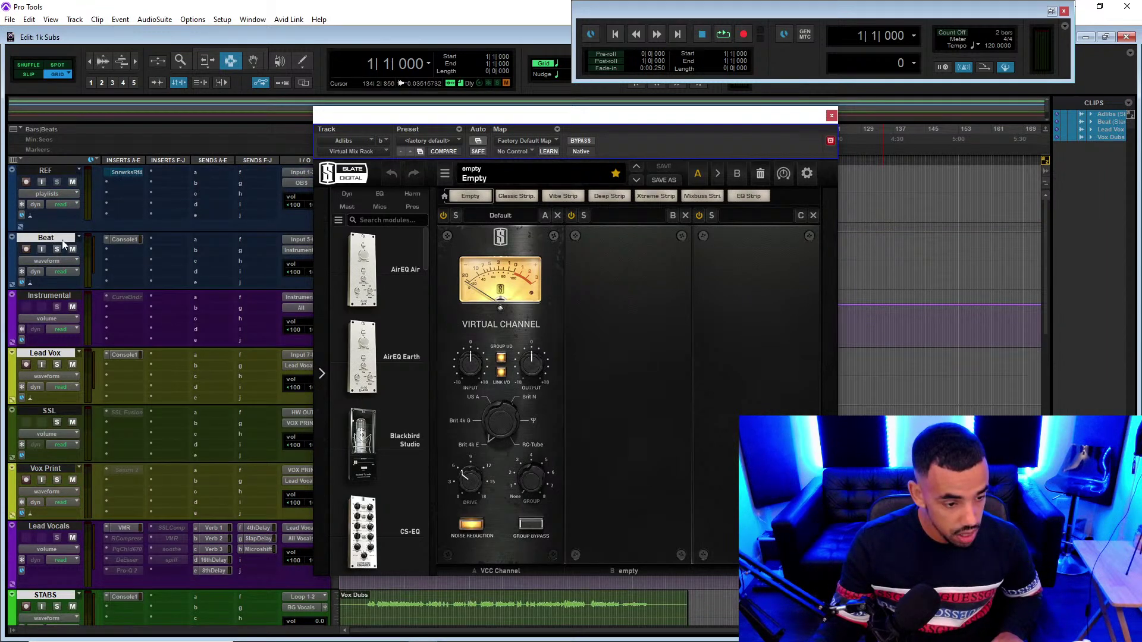
left_click(127, 251)
mouse_move(207, 288)
left_click(250, 294, "alt+shift")
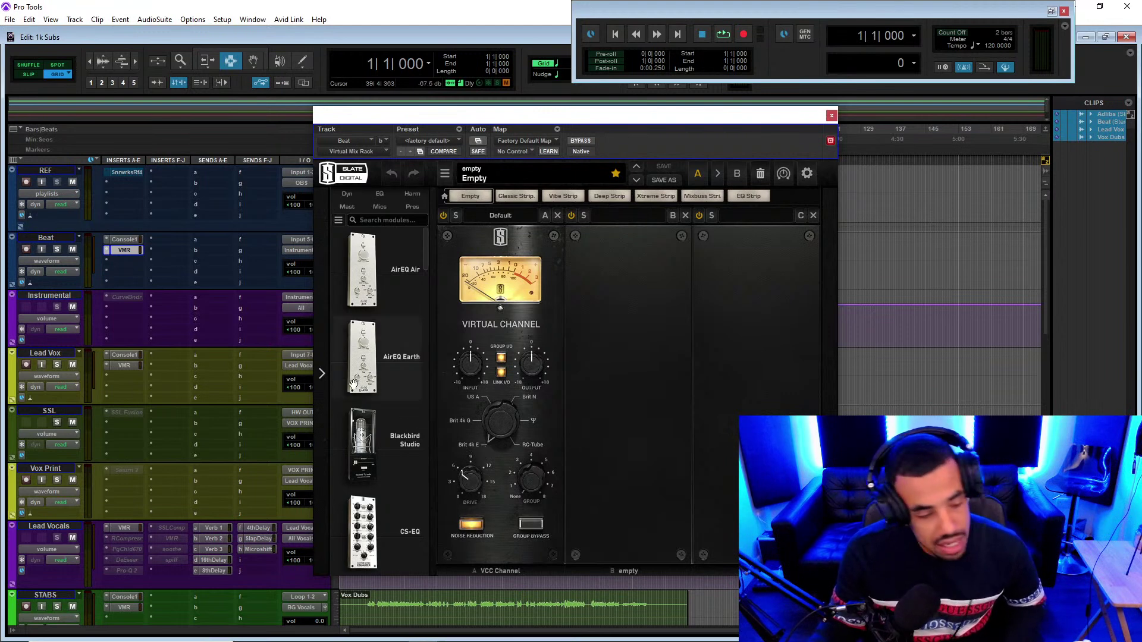
- Step through the Beat, Lead Vox, STABS and Adlibs channels in Console 1, return to Beat, and close the Virtual Mix Rack window
scroll(263, 326, "down", 1)
key("alt+Tab")
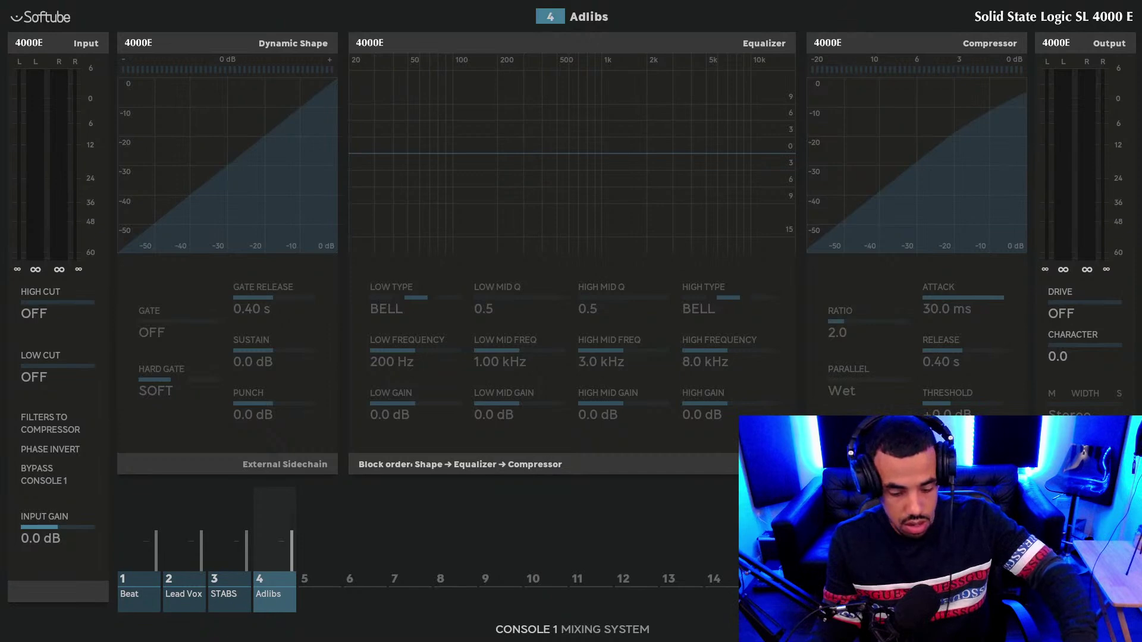
key("alt+Tab")
key("alt+Tab")
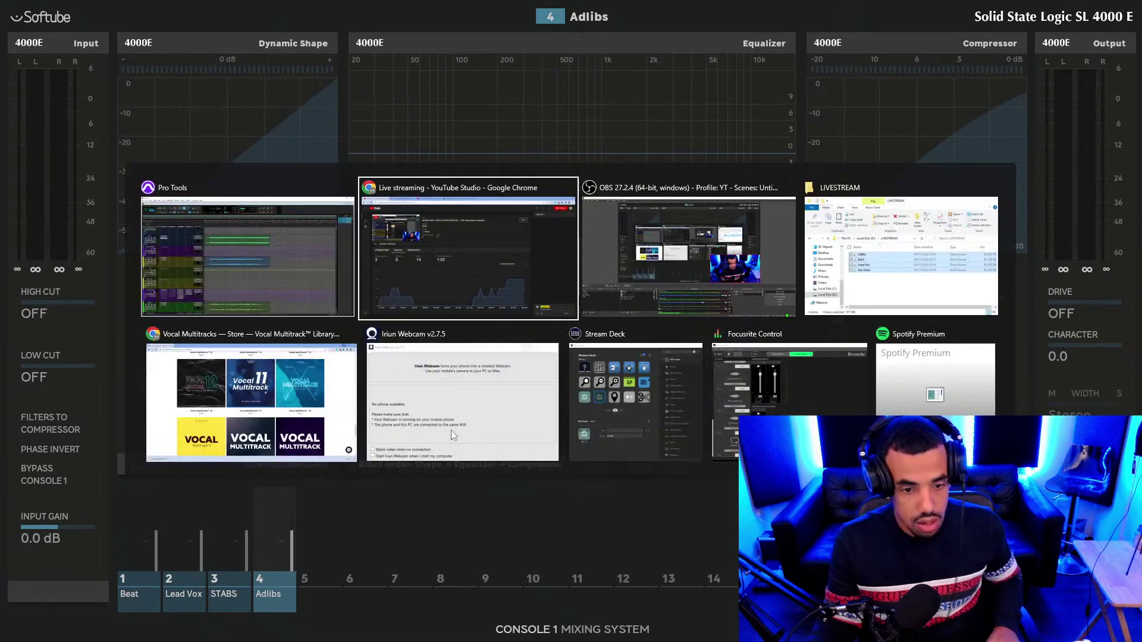
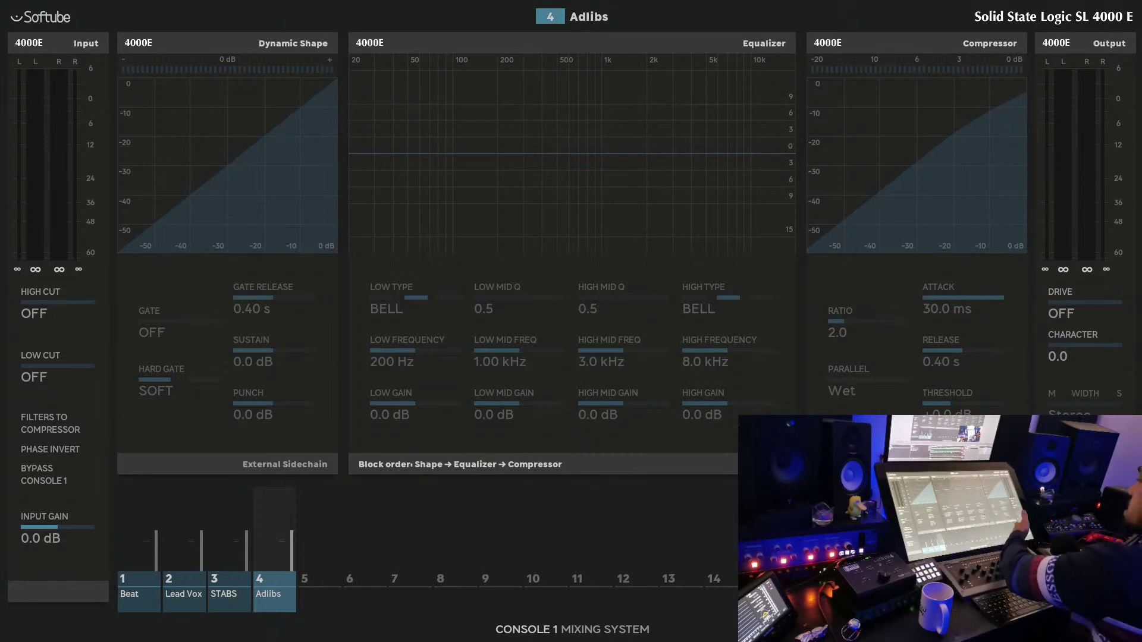
key("1")
key("2")
key("3")
key("4")
key("1")
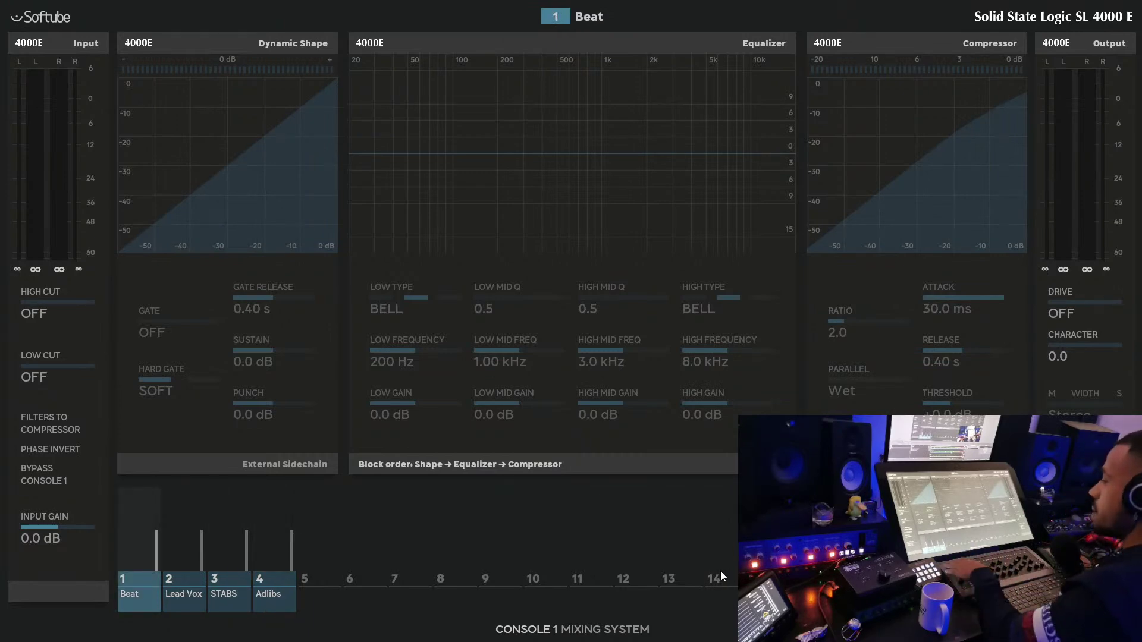
key("Escape")
left_click(831, 117)
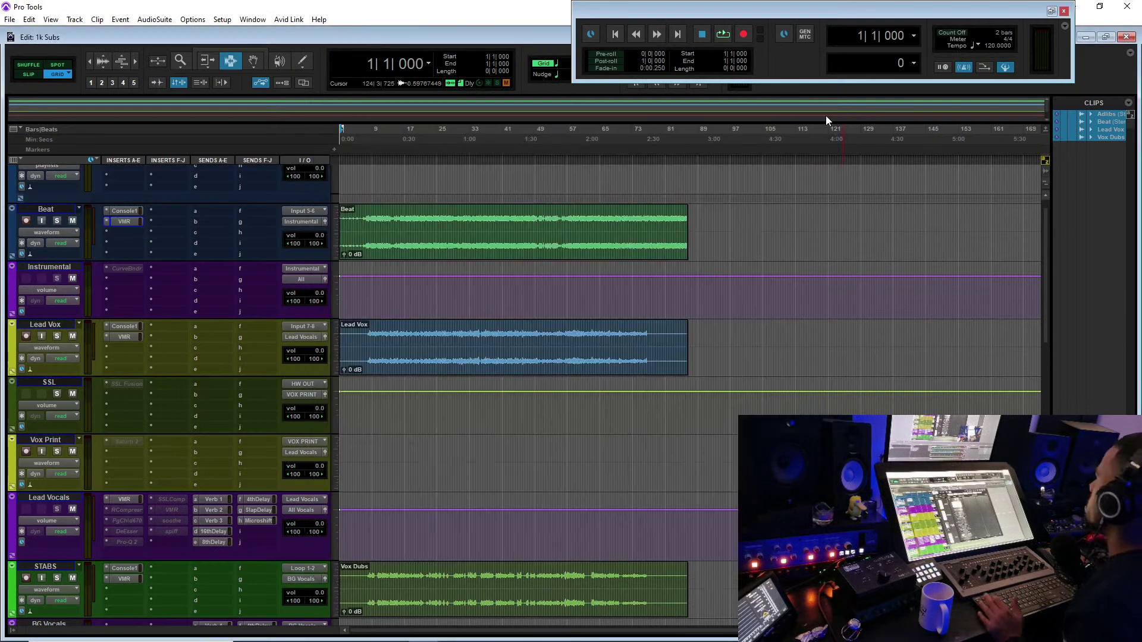
- Add a send to OBS in the third send slot of the All track
scroll(179, 238, "down", 10)
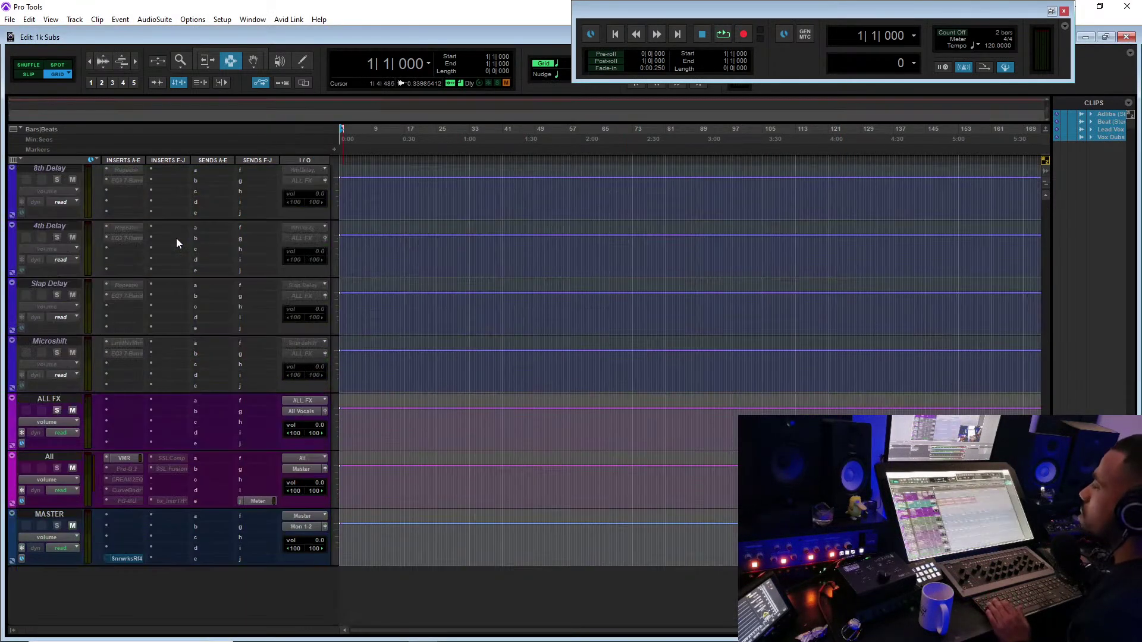
left_click(215, 481)
mouse_move(265, 521)
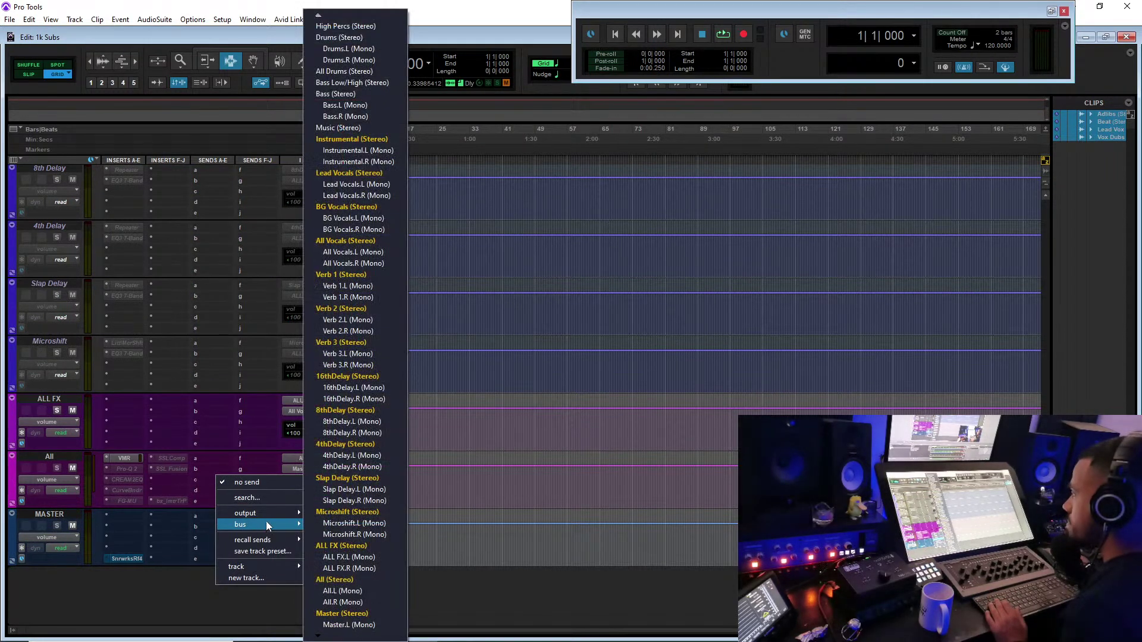
left_click(341, 475)
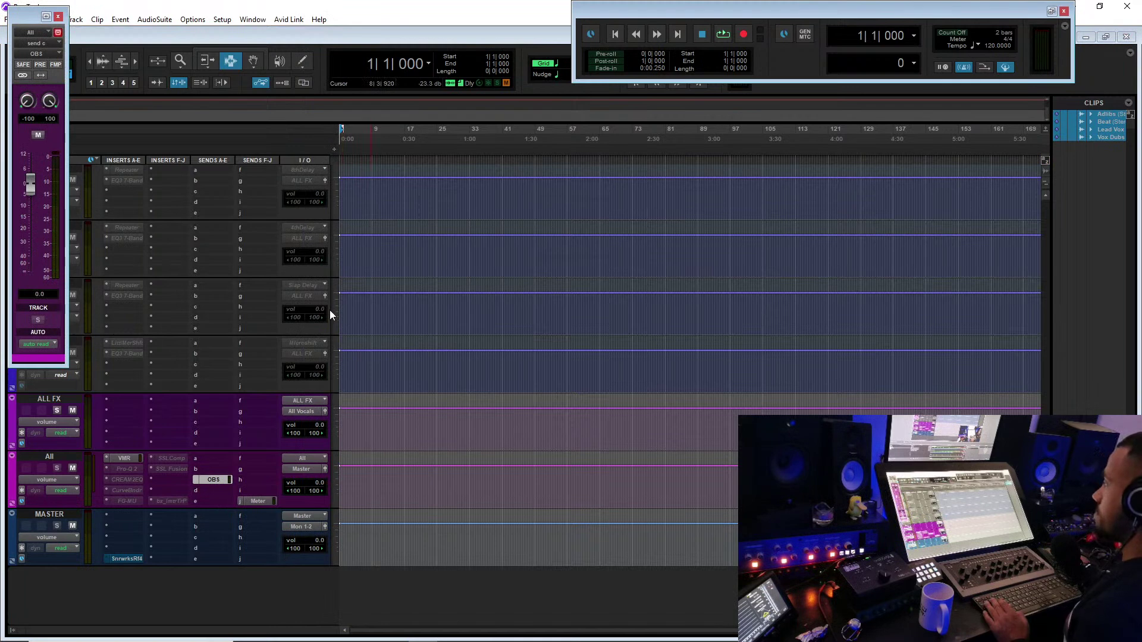
- Play the song from 7|2|000 and lower the All track's OBS send level to about -9 dB
scroll(408, 236, "up", 10)
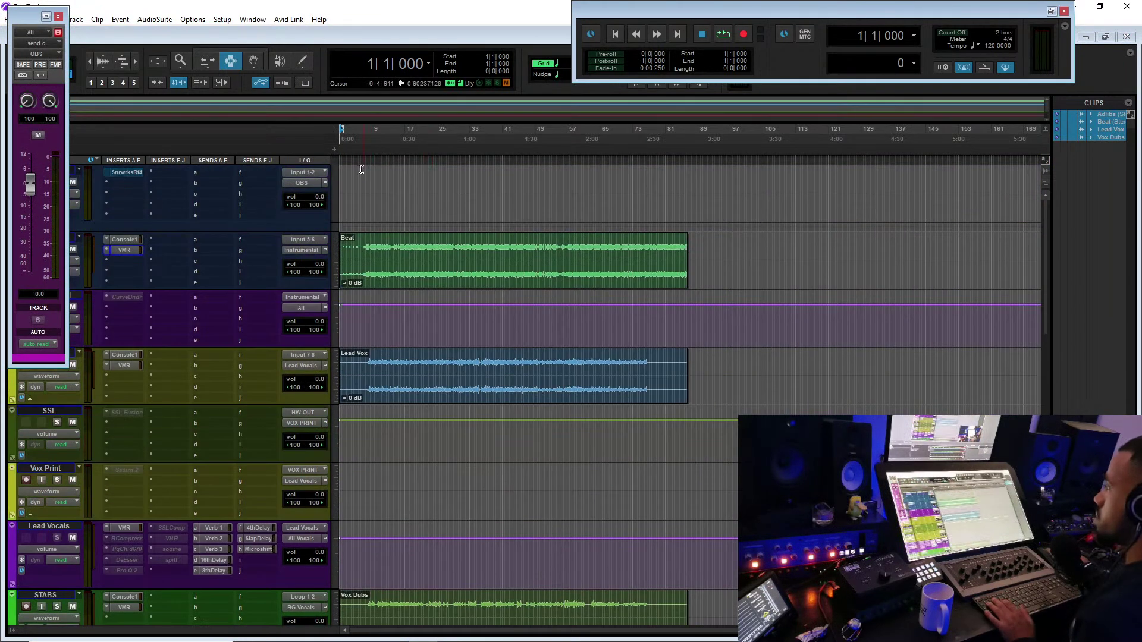
left_click(364, 159)
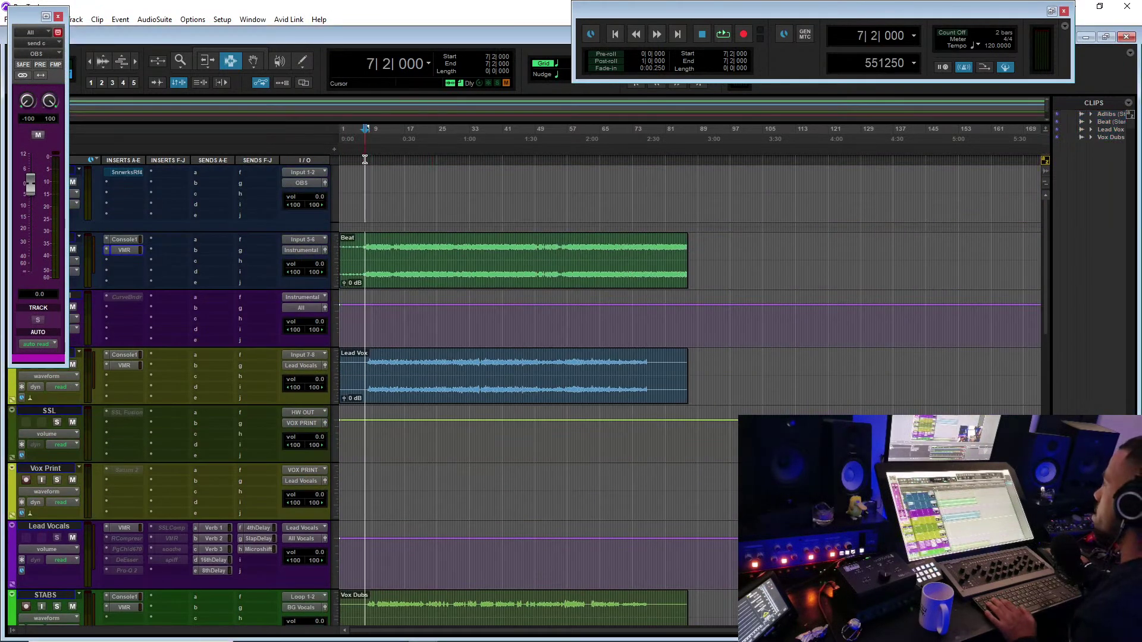
key("space")
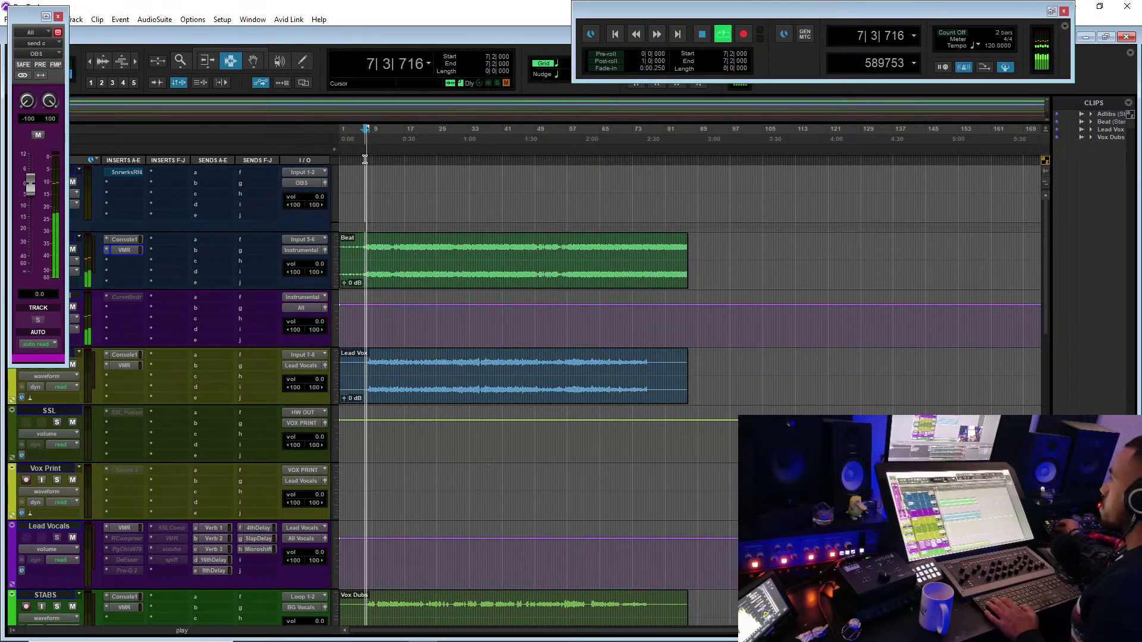
left_click_drag(28, 192, 33, 199)
key("space")
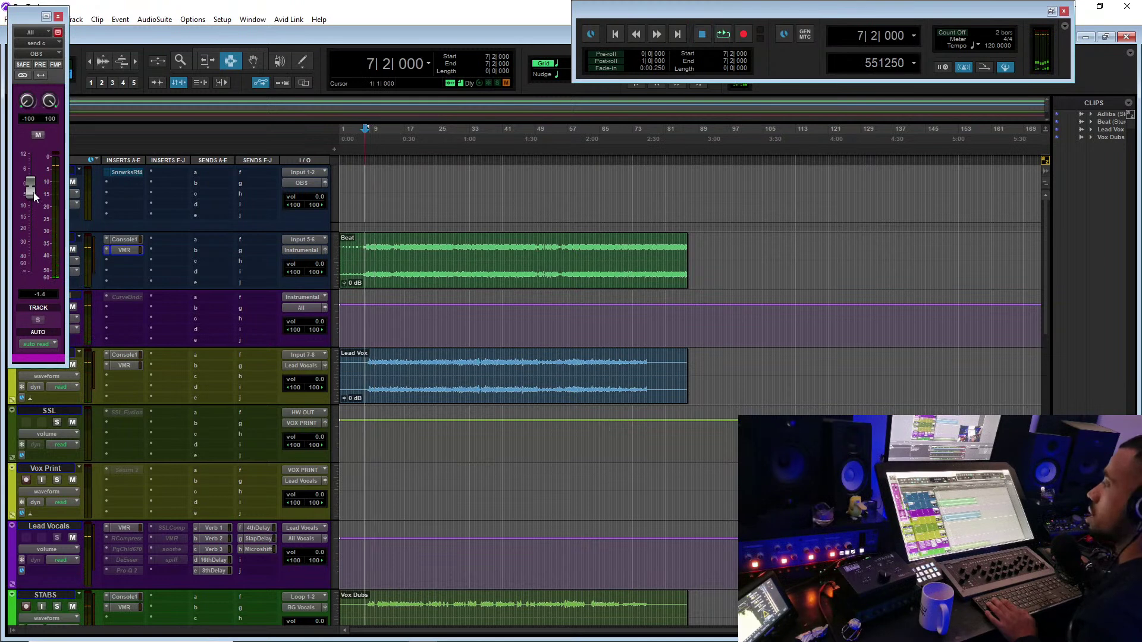
key("space")
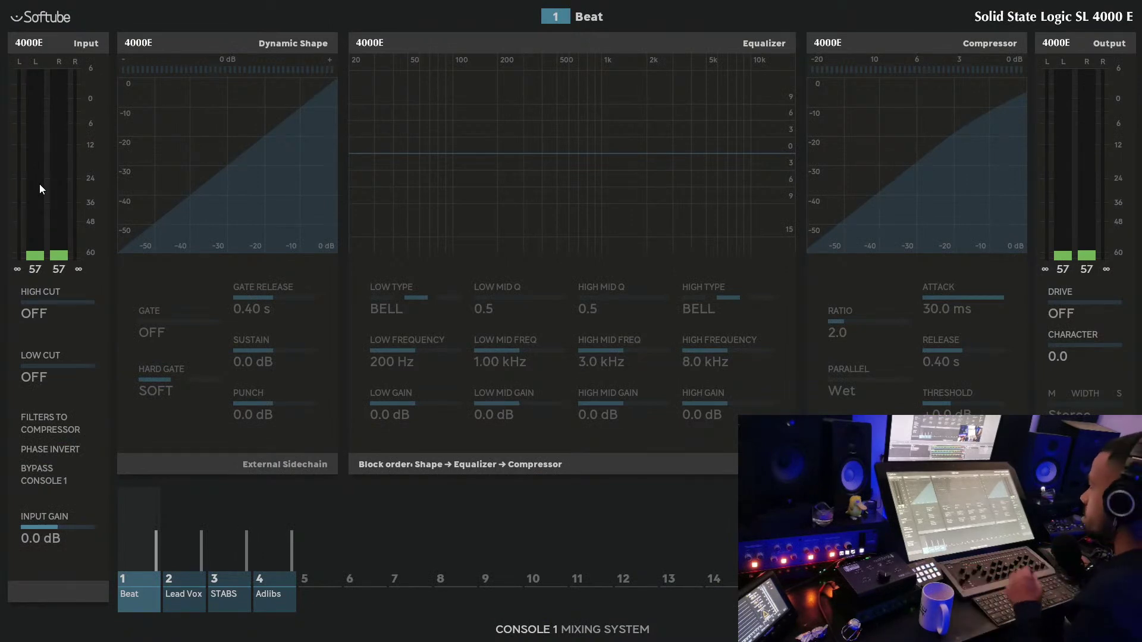
key("Escape")
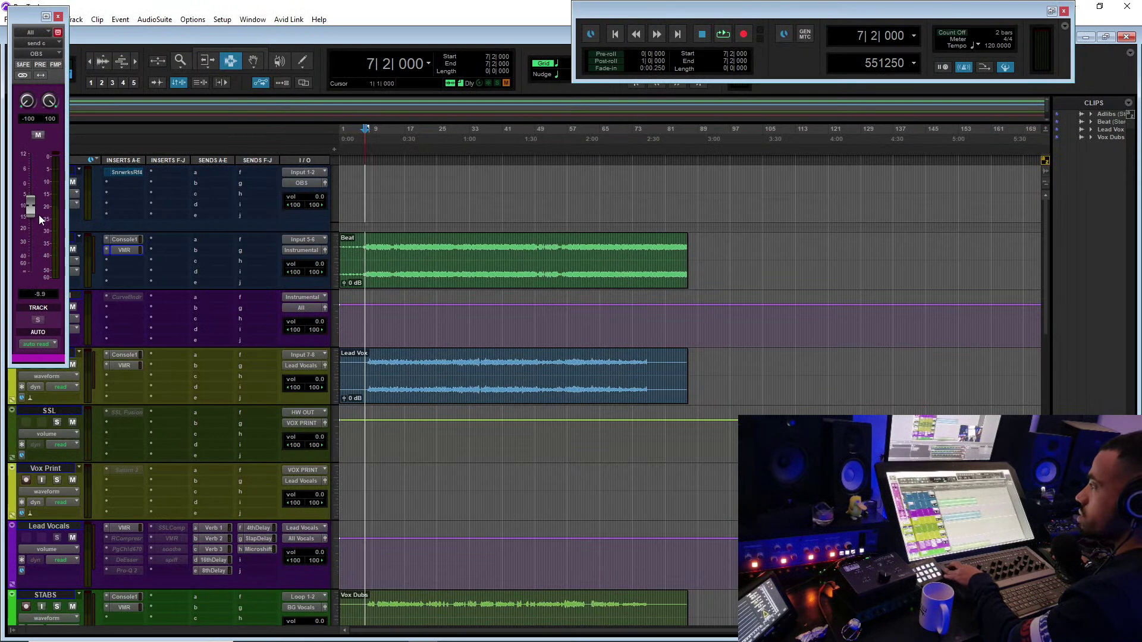
- Trim the Lead Vox channel's input gain to -0.8 dB in Console 1 during playback
key("ctrl+shift+c")
key("space")
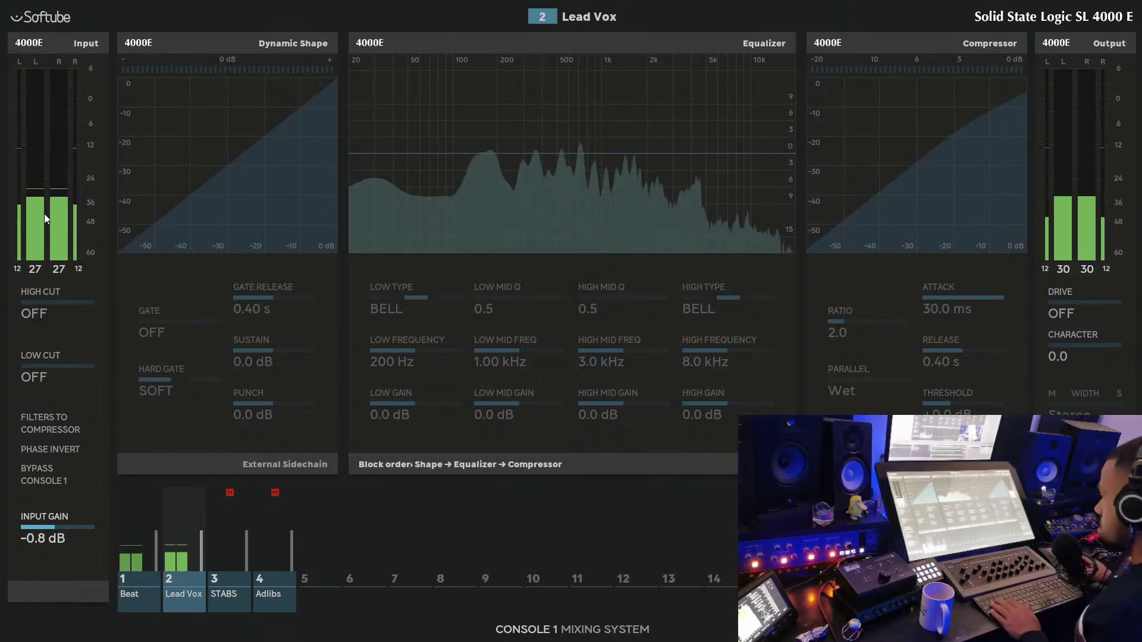
key("space")
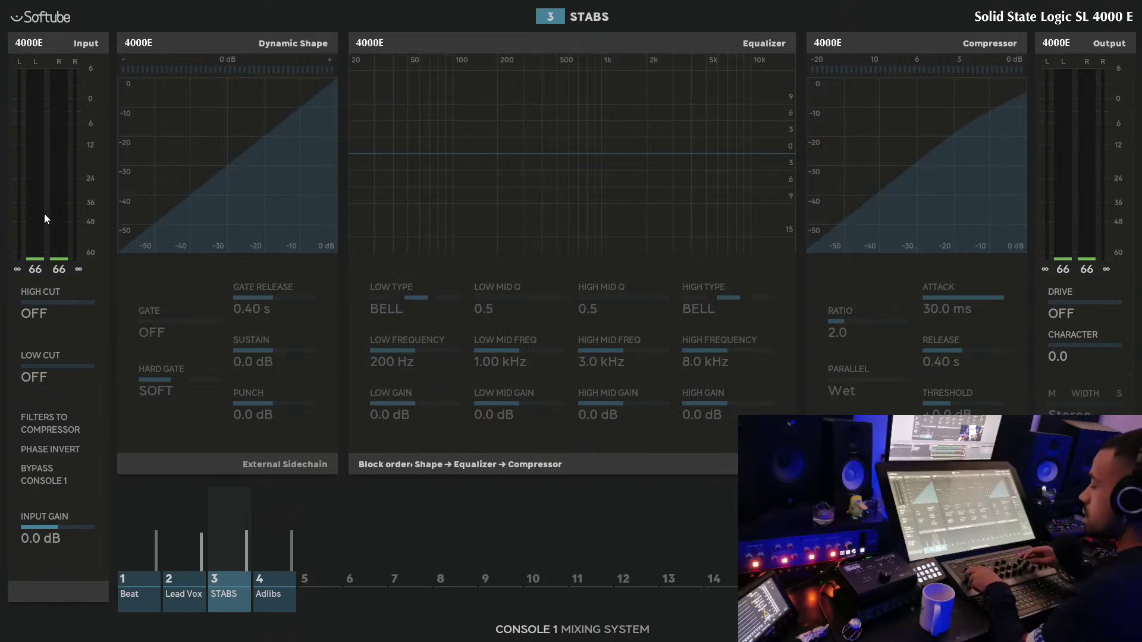
- In Console 1, set STABS to a 119 Hz low cut, 4.9 kHz high cut and 10.4 compressor ratio, and Adlibs input gain to -6.7 dB
key("shift")
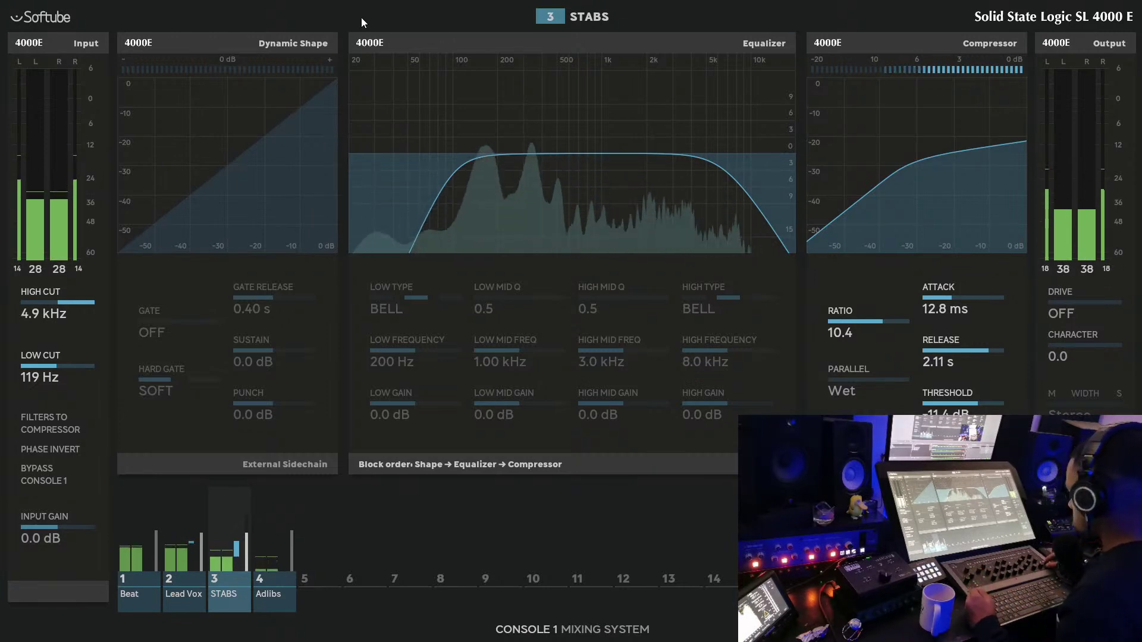
key("Right")
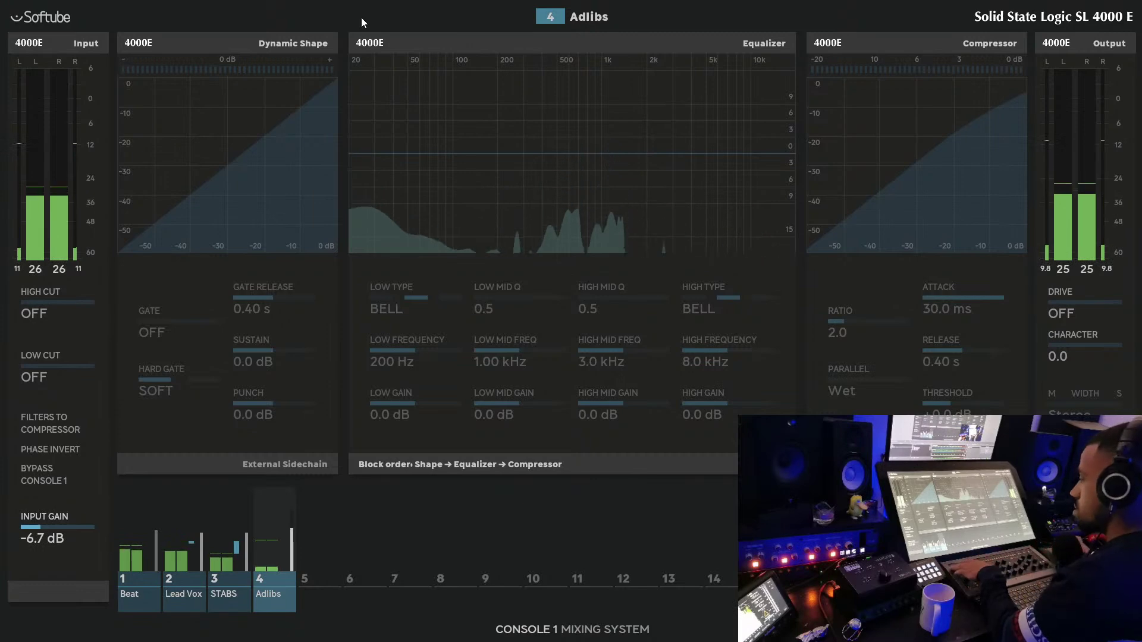
key("Escape")
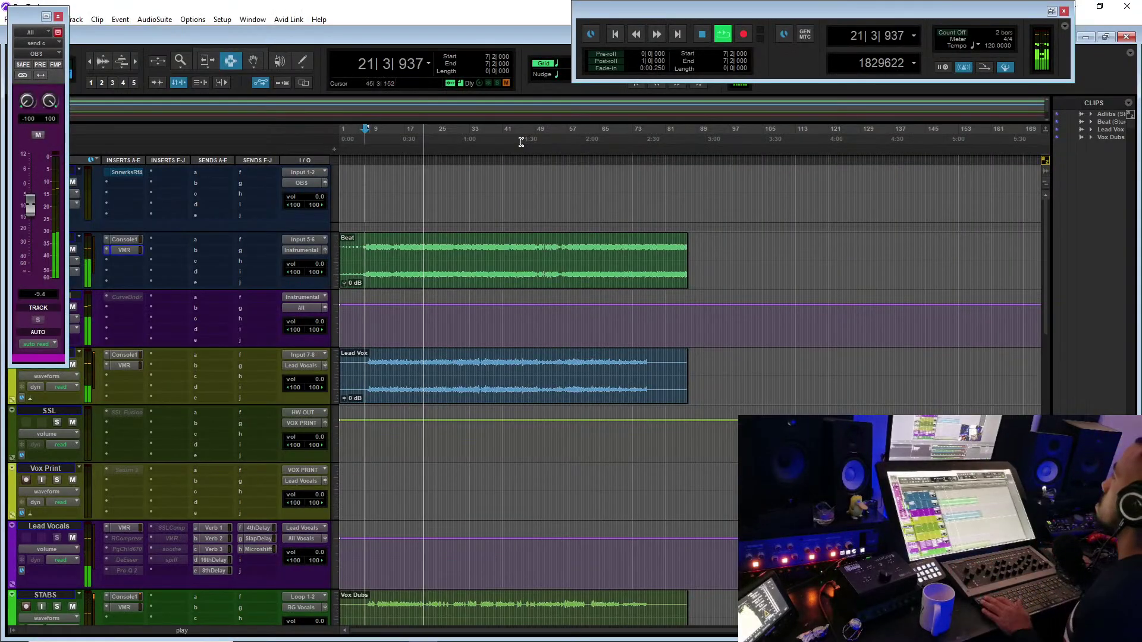
key("space")
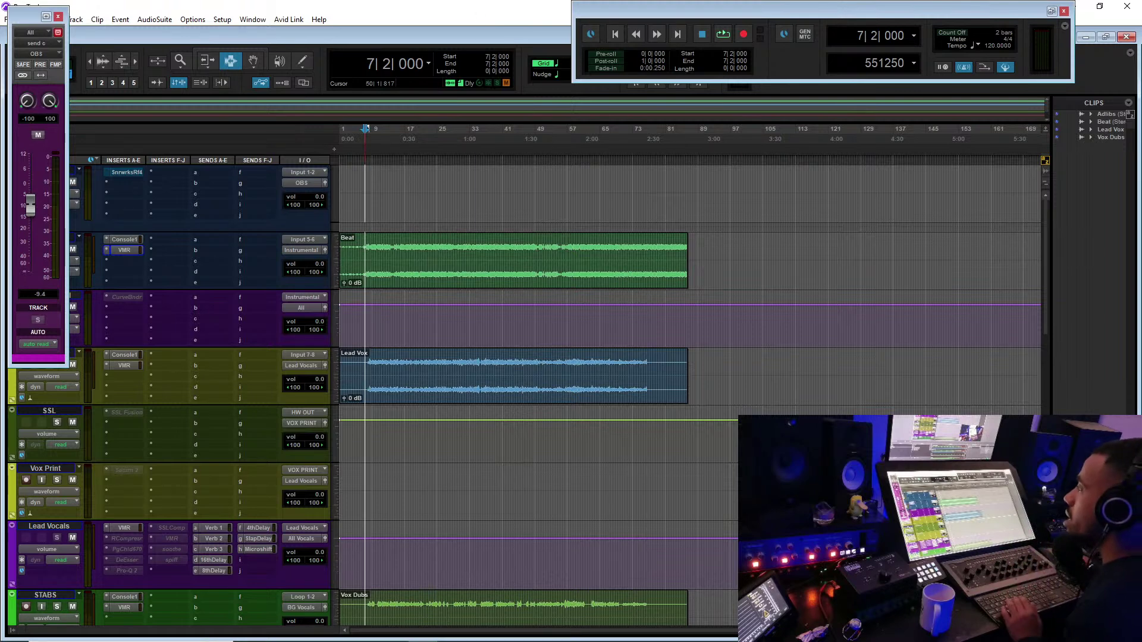
- Close the OBS send window and mute the STABS track
left_click(58, 18)
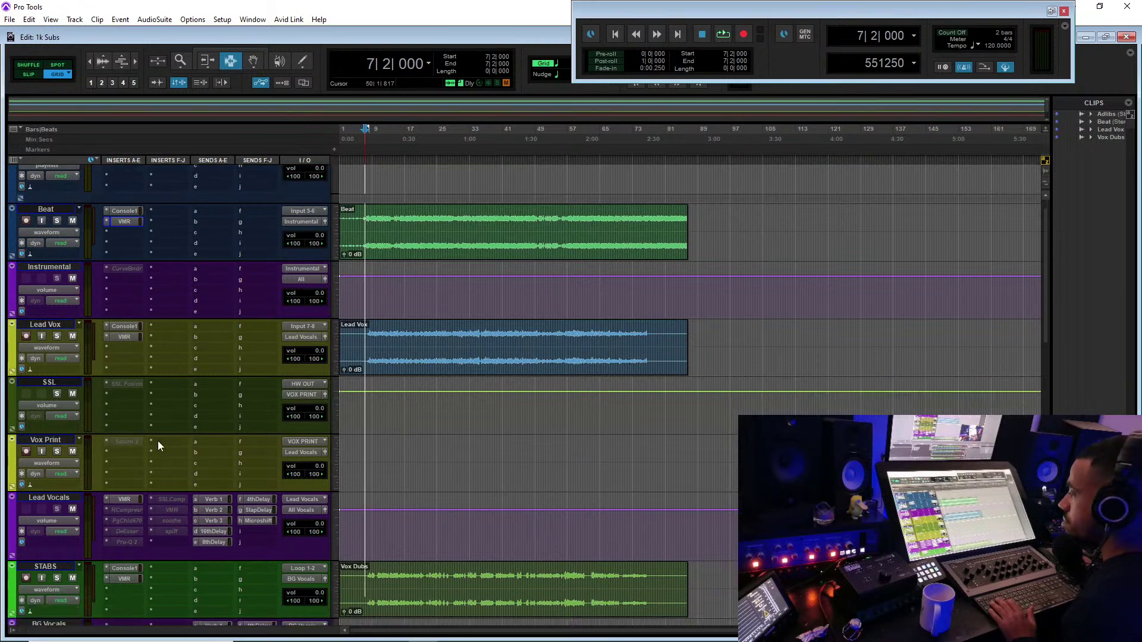
scroll(158, 441, "down", 1)
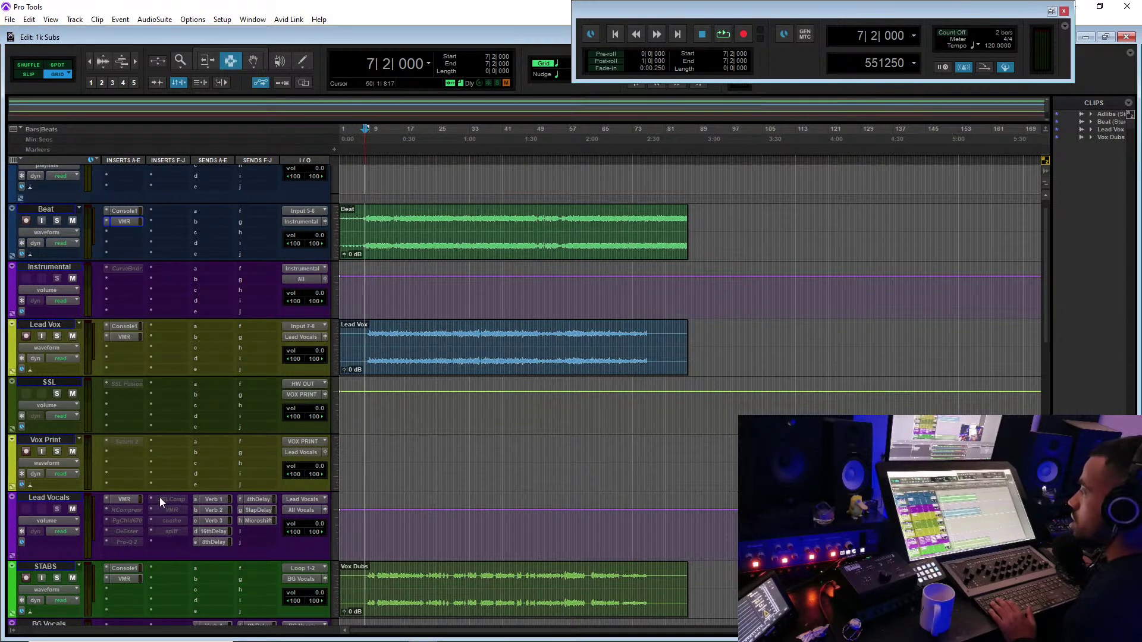
left_click(69, 578)
scroll(69, 582, "down", 2)
scroll(77, 589, "down", 2)
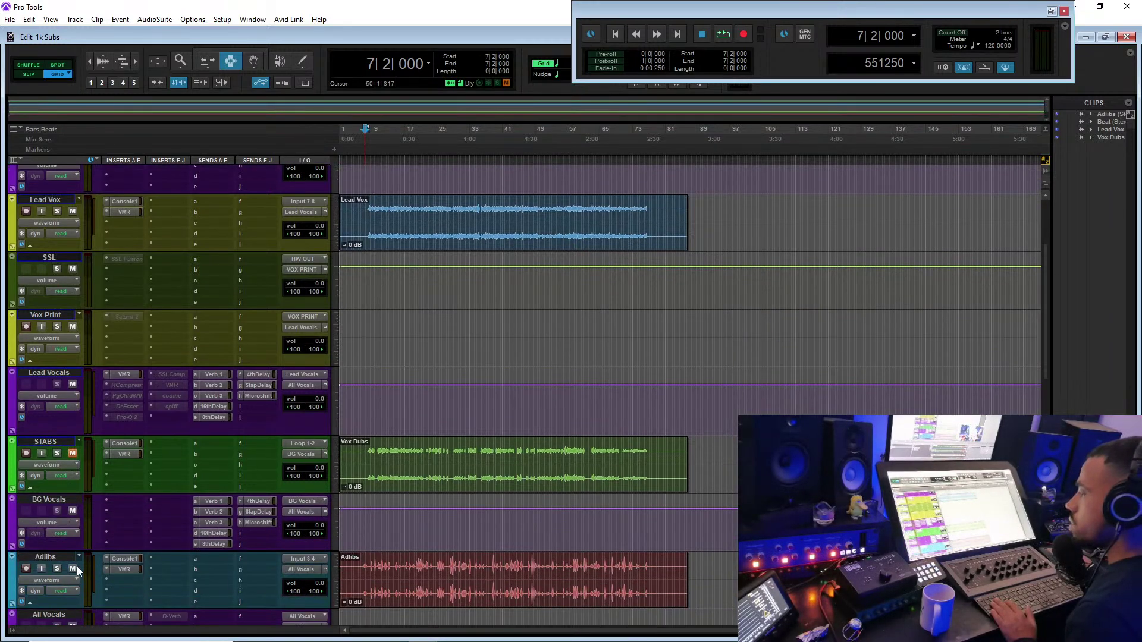
scroll(77, 565, "up", 5)
- Play the session briefly and open the Virtual Mix Rack plug-in on the Lead Vox track
key("space")
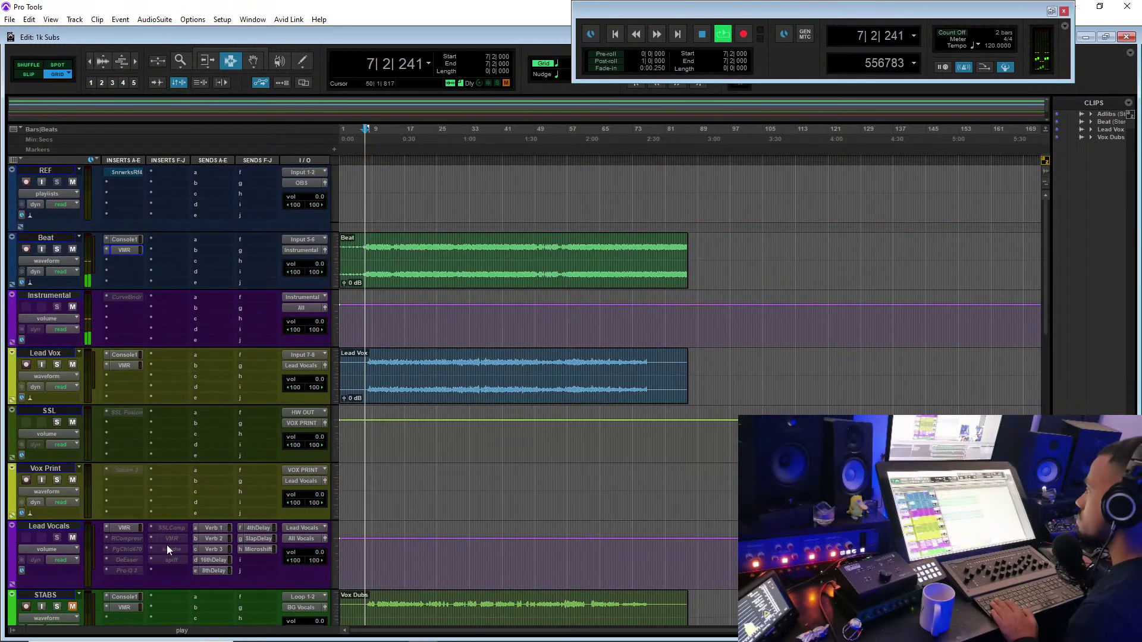
left_click(123, 366)
key("space")
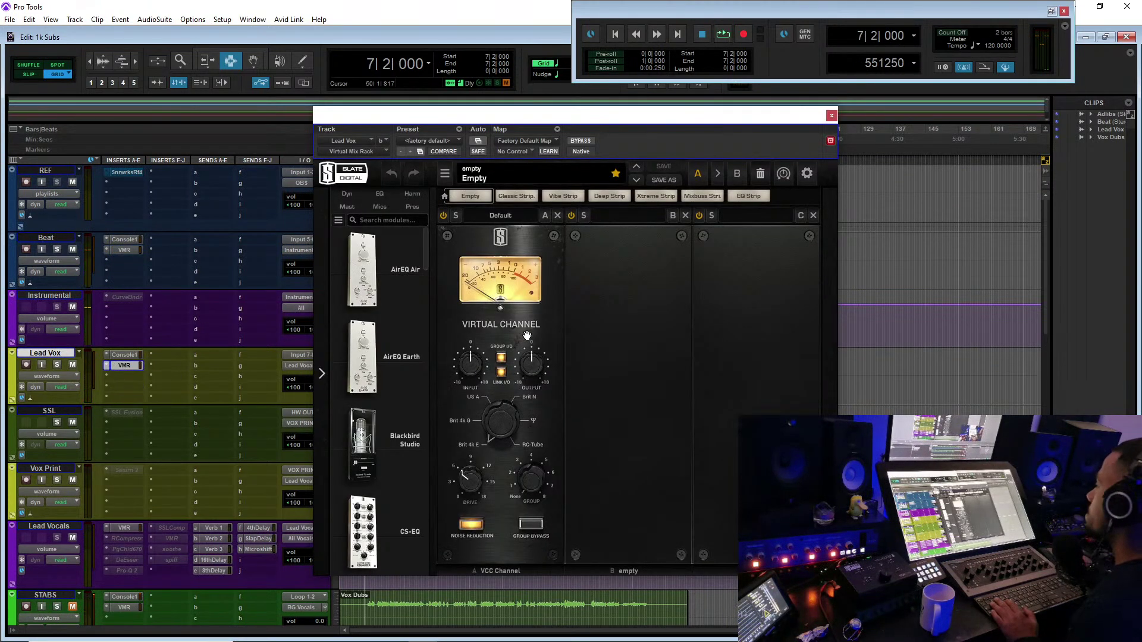
- Look through the Virtual Mix Rack module list on Lead Vox, start playback and close the plug-in
scroll(405, 412, "down", 4)
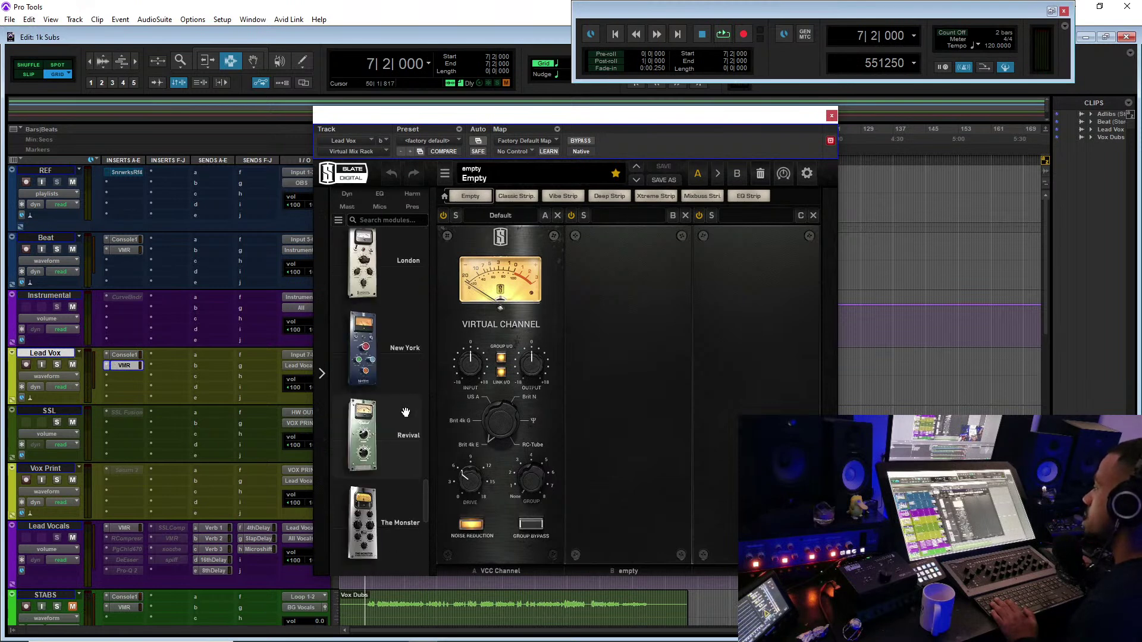
scroll(405, 412, "down", 4)
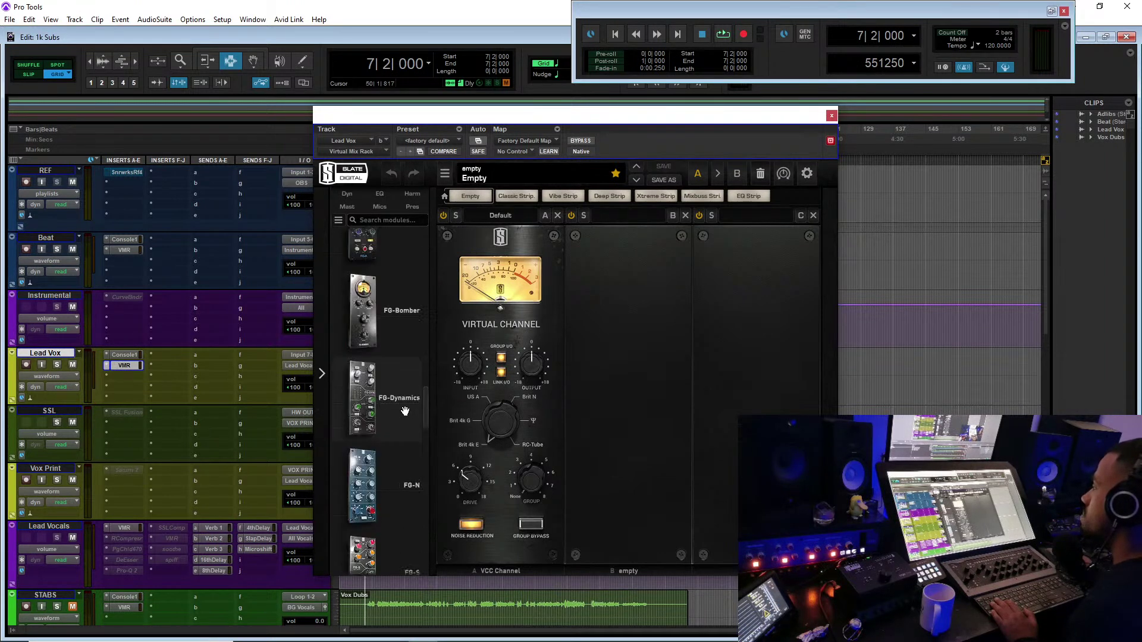
scroll(373, 456, "up", 3)
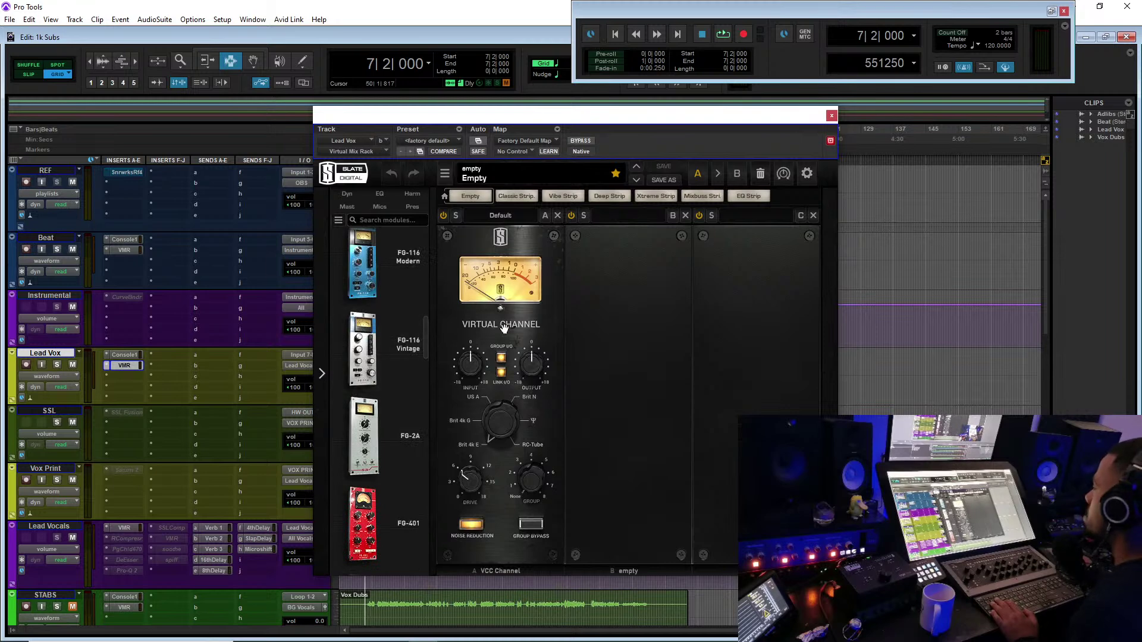
key("space")
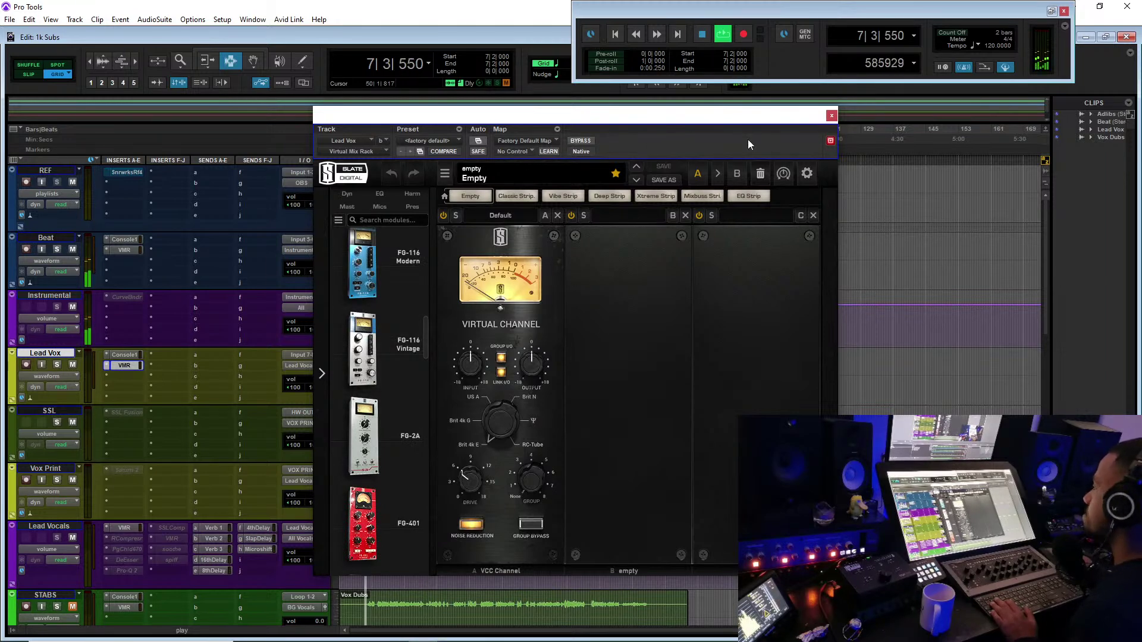
left_click(831, 116)
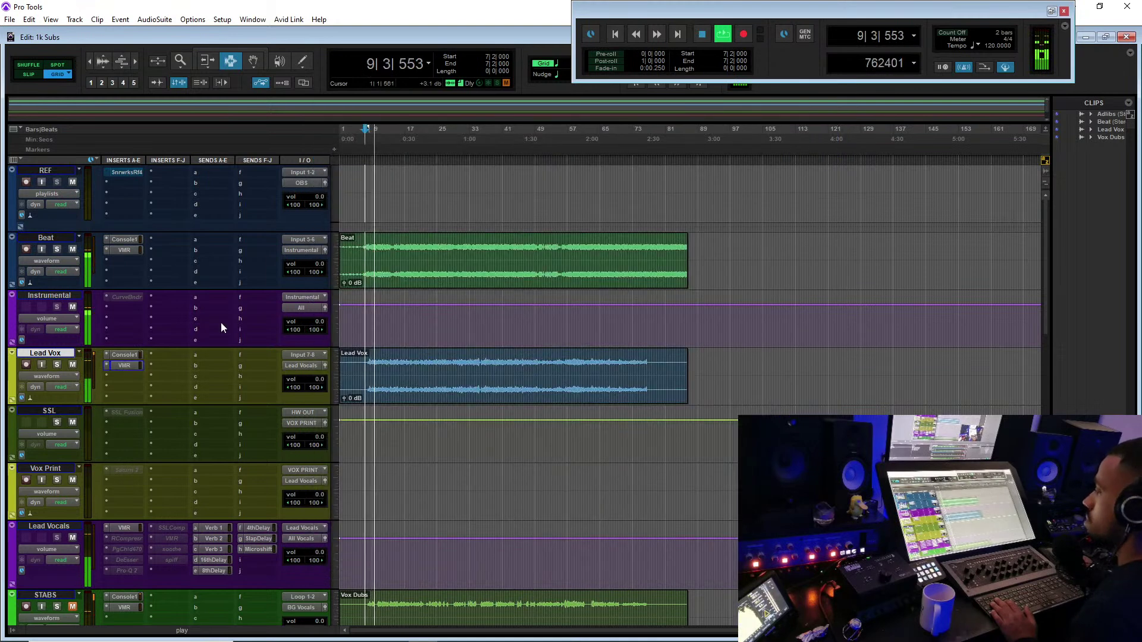
- Activate the PuigChild 670 insert on the Lead Vocals track and open it
scroll(220, 322, "down", 3)
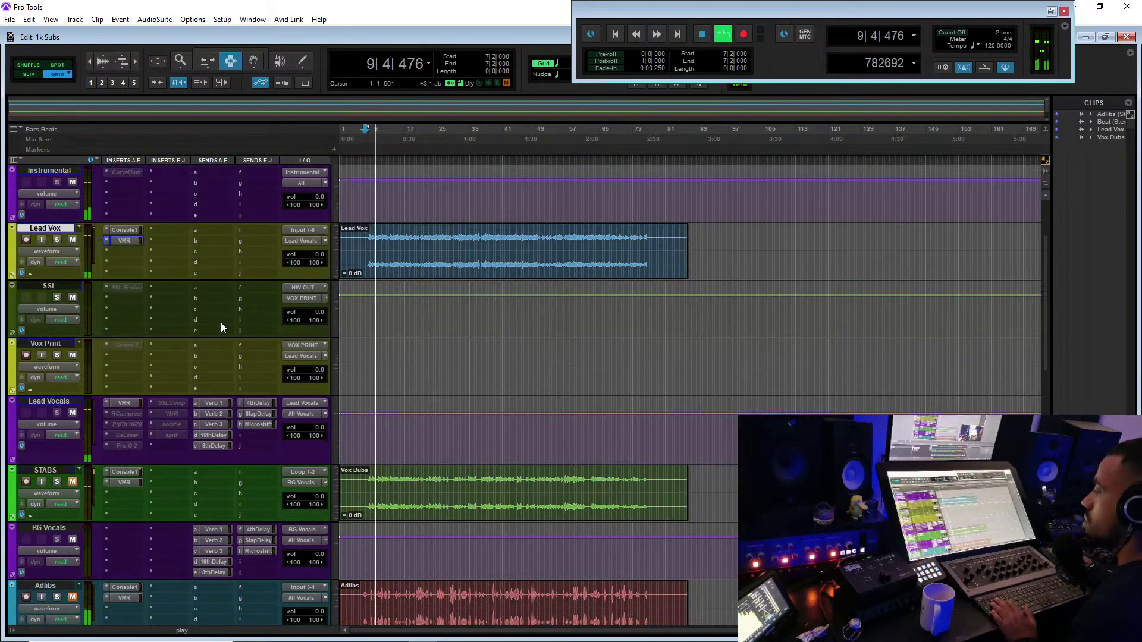
right_click(127, 423)
left_click(155, 440)
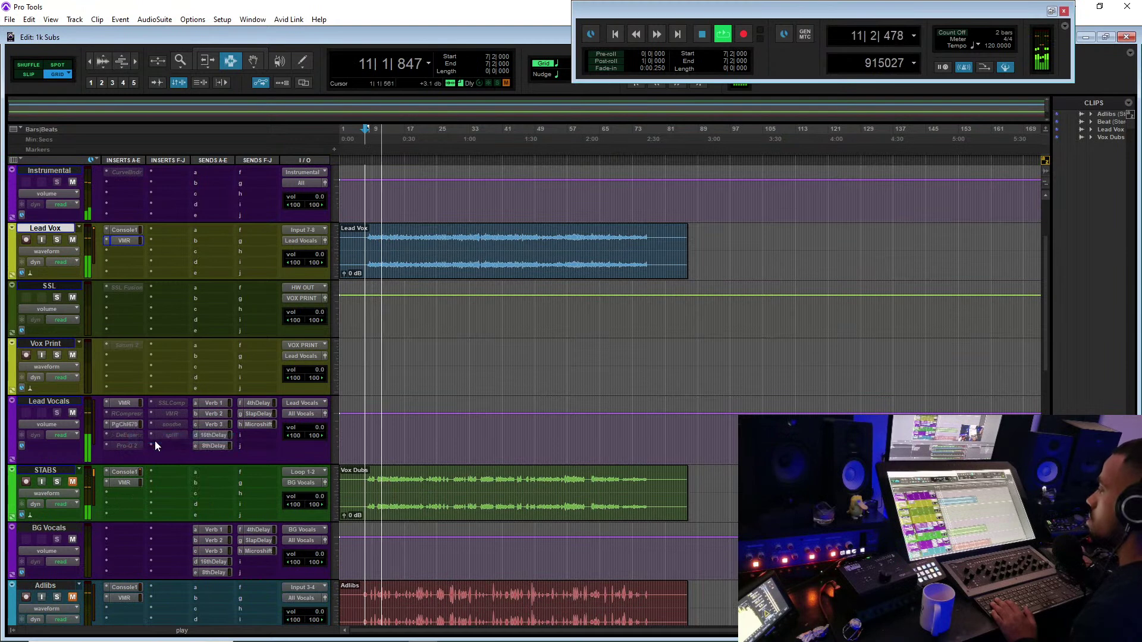
left_click(127, 426)
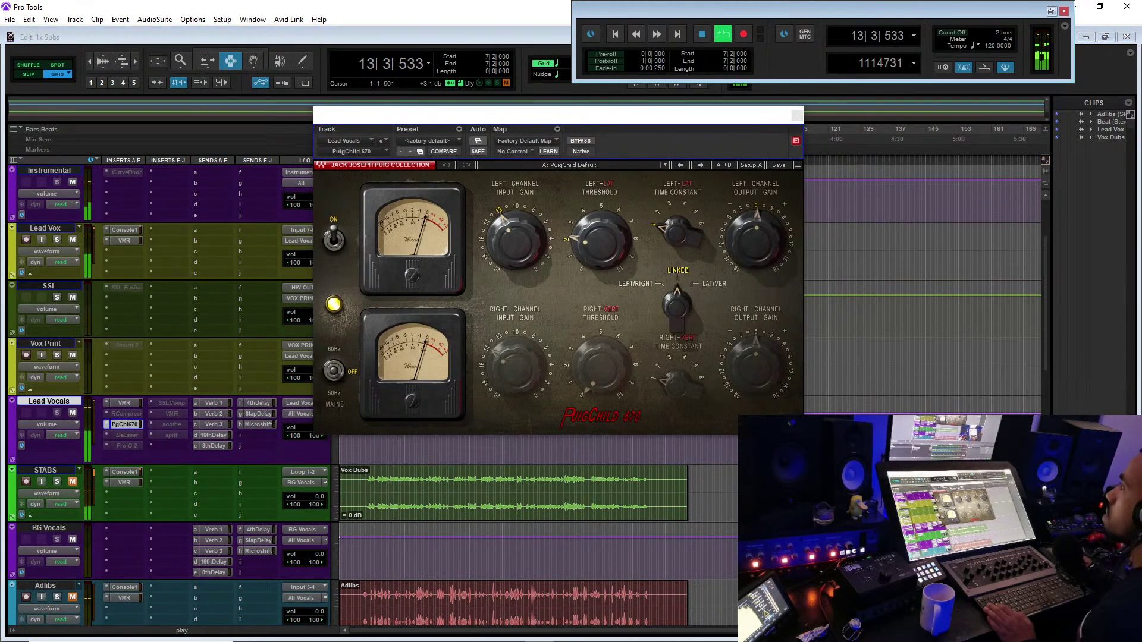
- Raise the left channel's time constant in PuigChild 670 and turn its threshold up to just under 5 during playback
key("alt+Tab")
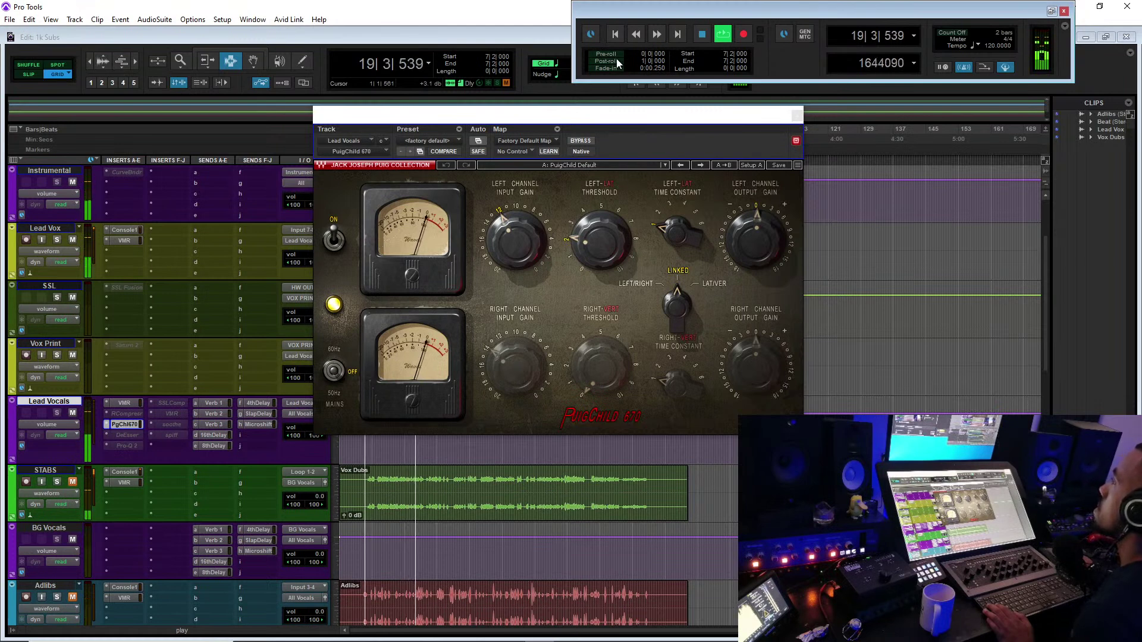
left_click(591, 114)
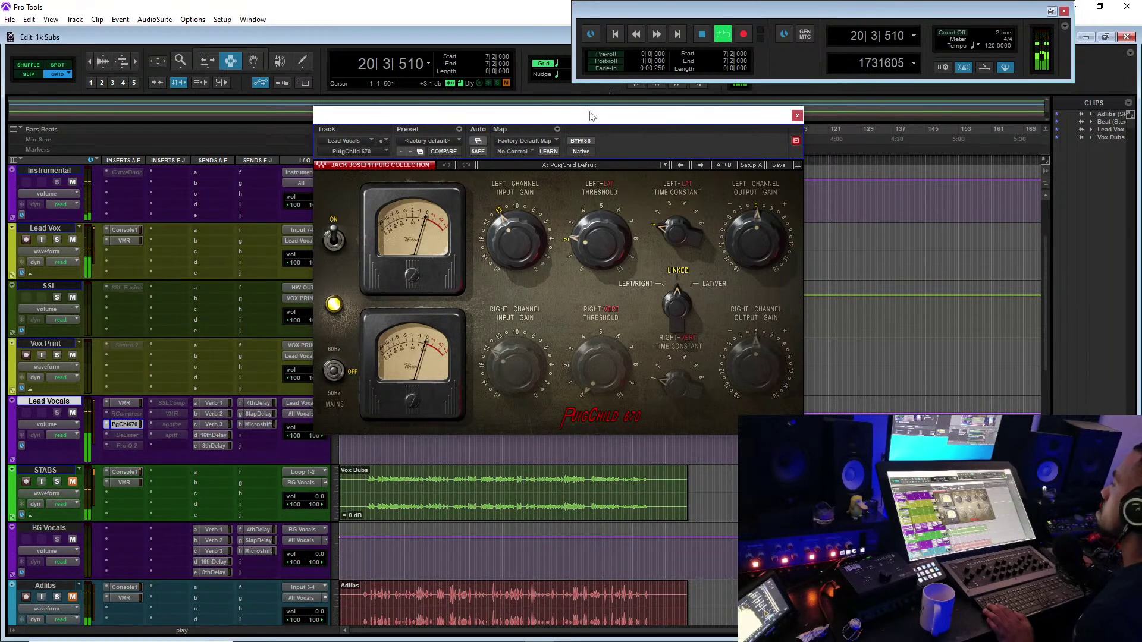
left_click_drag(676, 235, 676, 221)
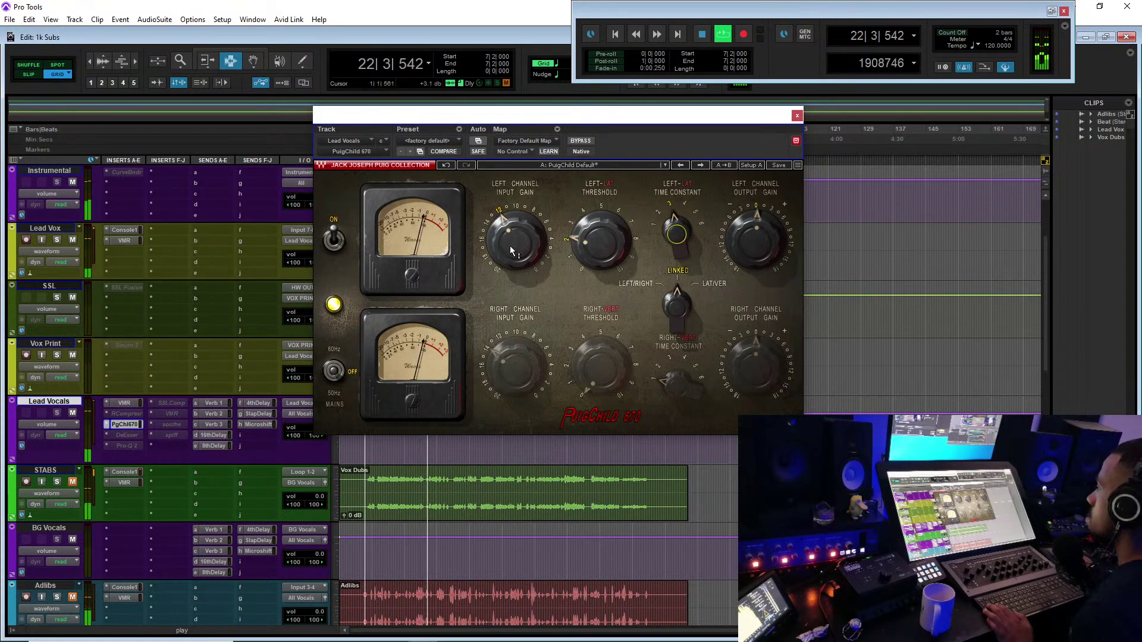
left_click_drag(597, 240, 598, 218)
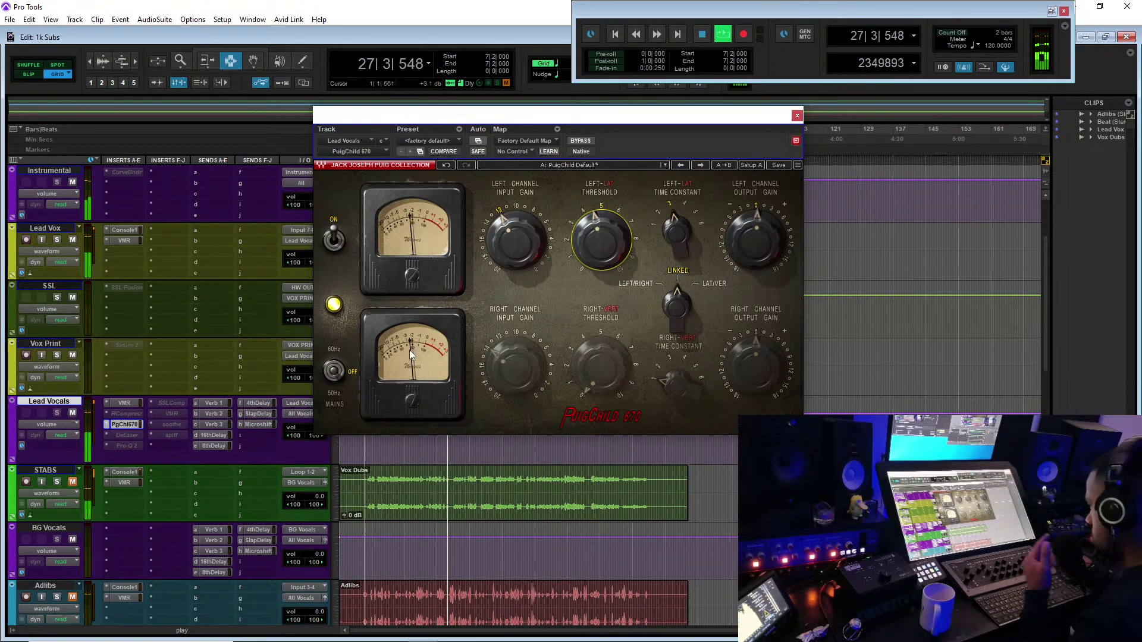
- Activate and open the DeEsser on Lead Vocals, switch its side chain to the band-pass filter and stop playback
right_click(130, 437)
left_click(153, 449)
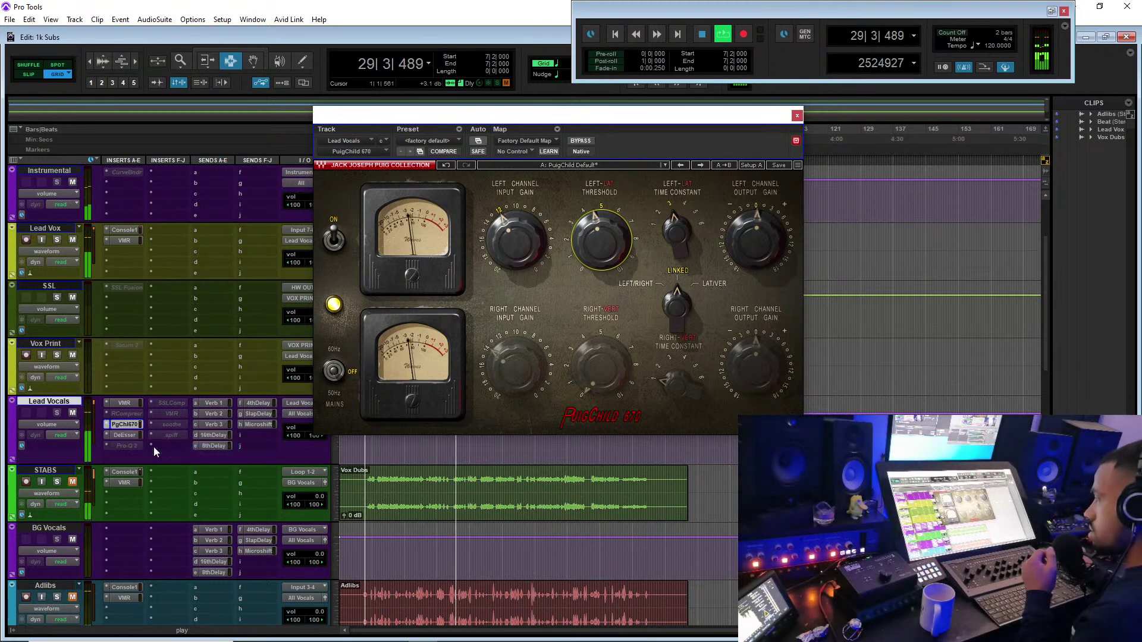
left_click(132, 436)
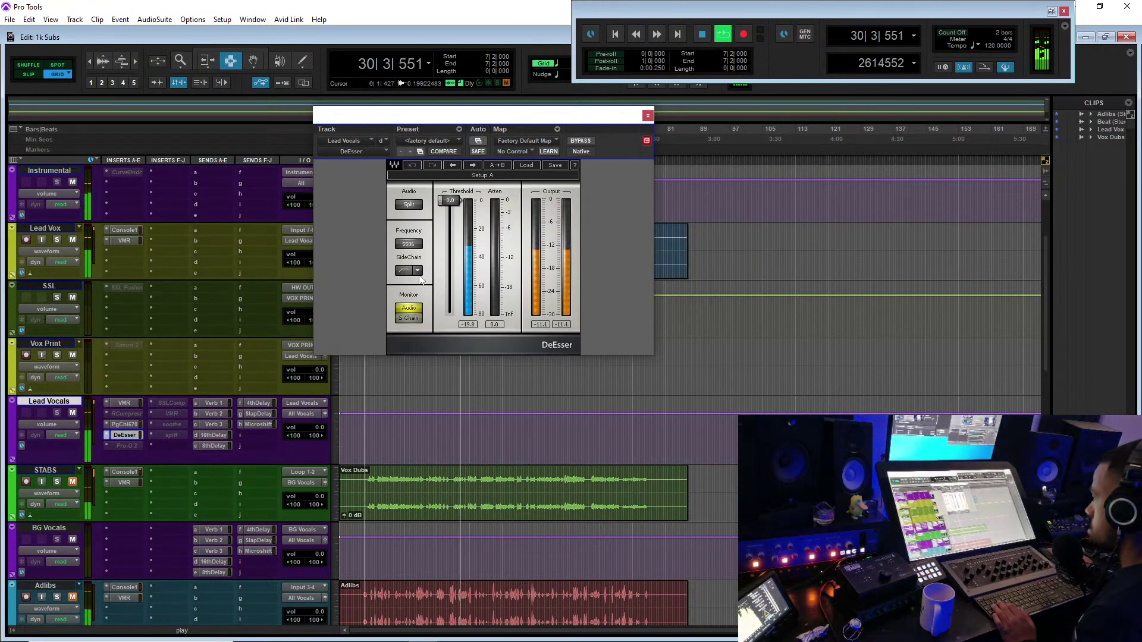
left_click(408, 272)
key("space")
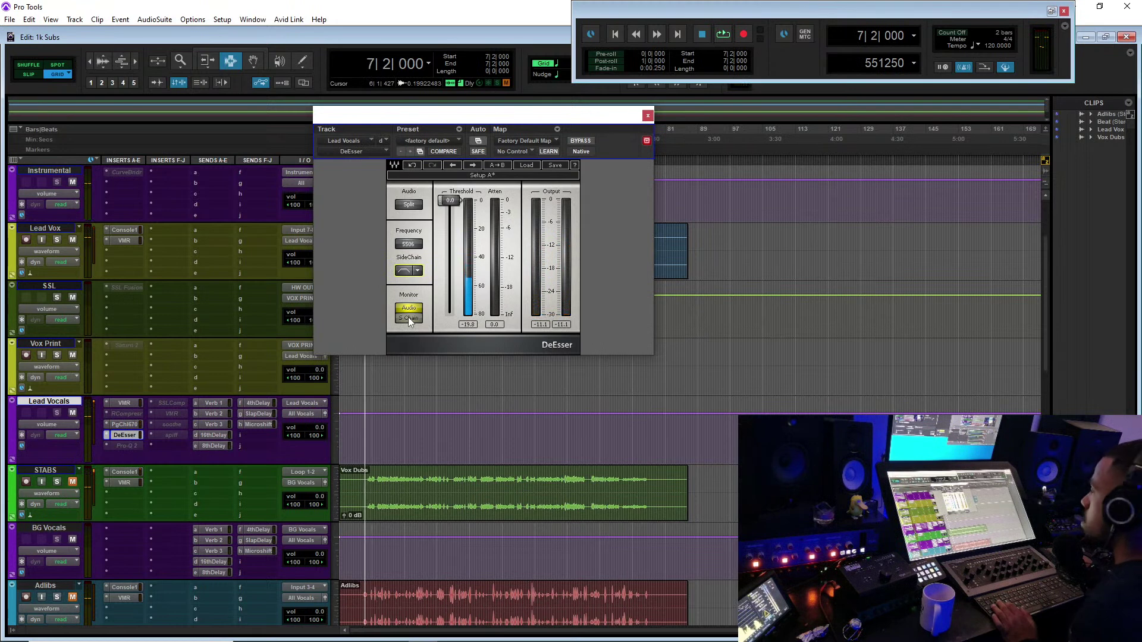
- Set the DeEsser frequency to 5227 Hz while monitoring the side chain with Lead Vocals at +12.0 dB, and restore audio monitoring and default volume
left_click(408, 319)
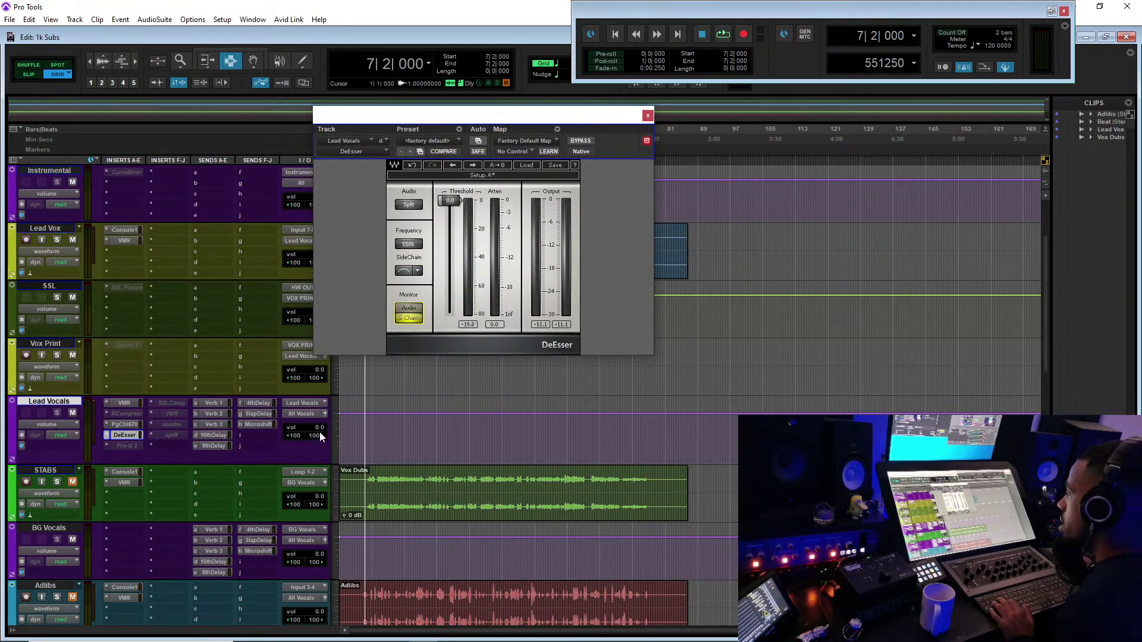
left_click_drag(319, 433, 348, 337)
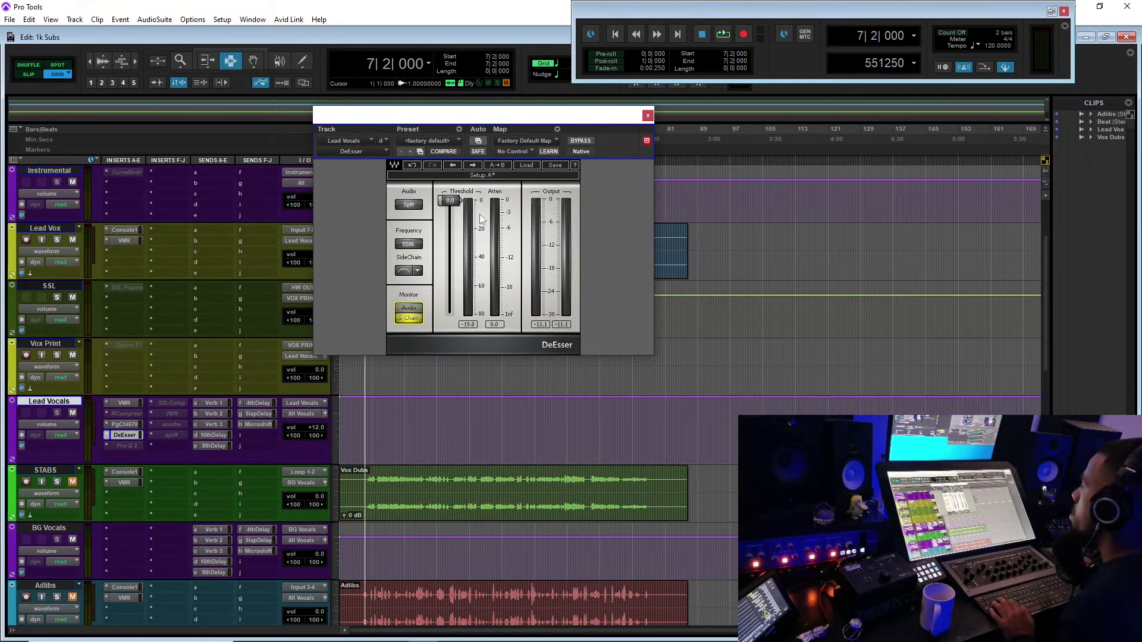
key("space")
mouse_move(411, 246)
left_mouse_down()
mouse_move(411, 272)
mouse_move(411, 262)
left_mouse_up()
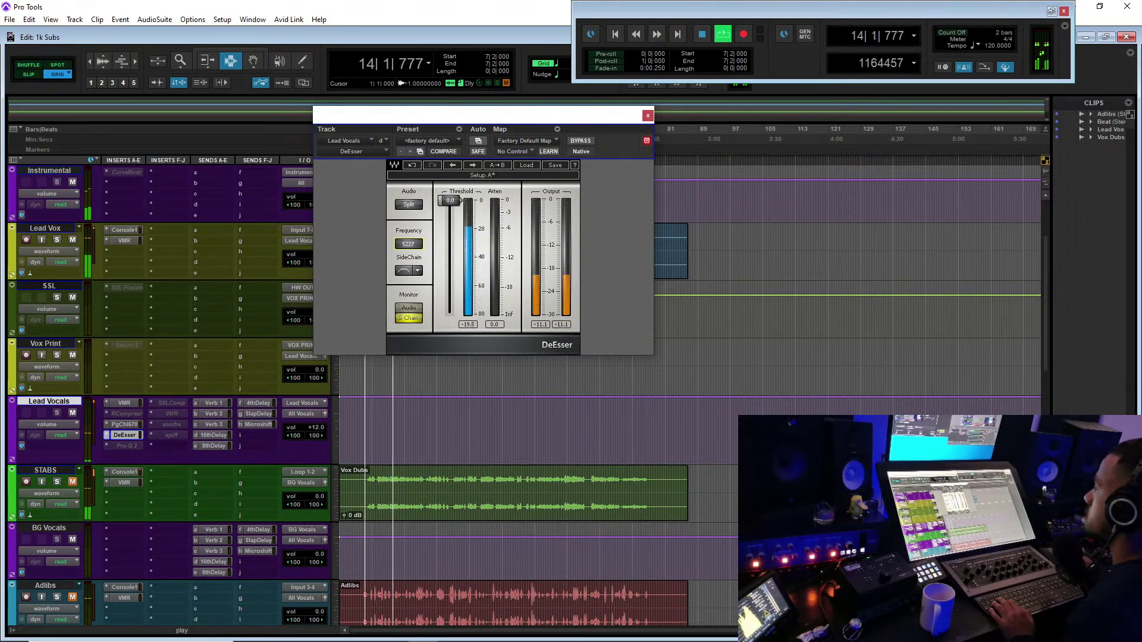
key("space")
left_click(420, 308)
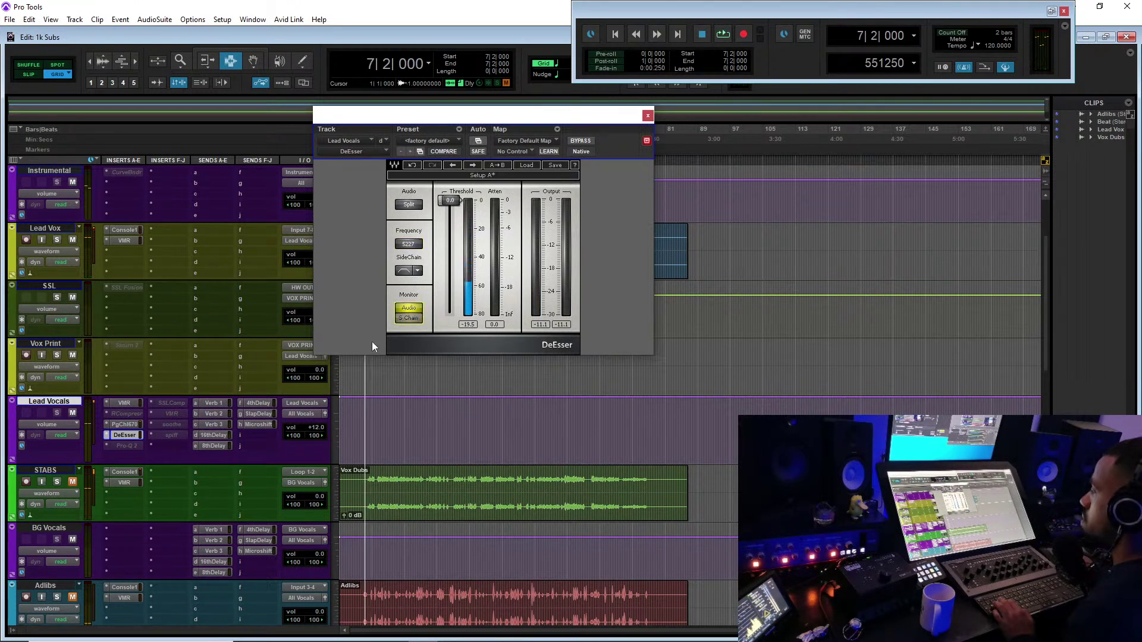
left_click(319, 430, "alt")
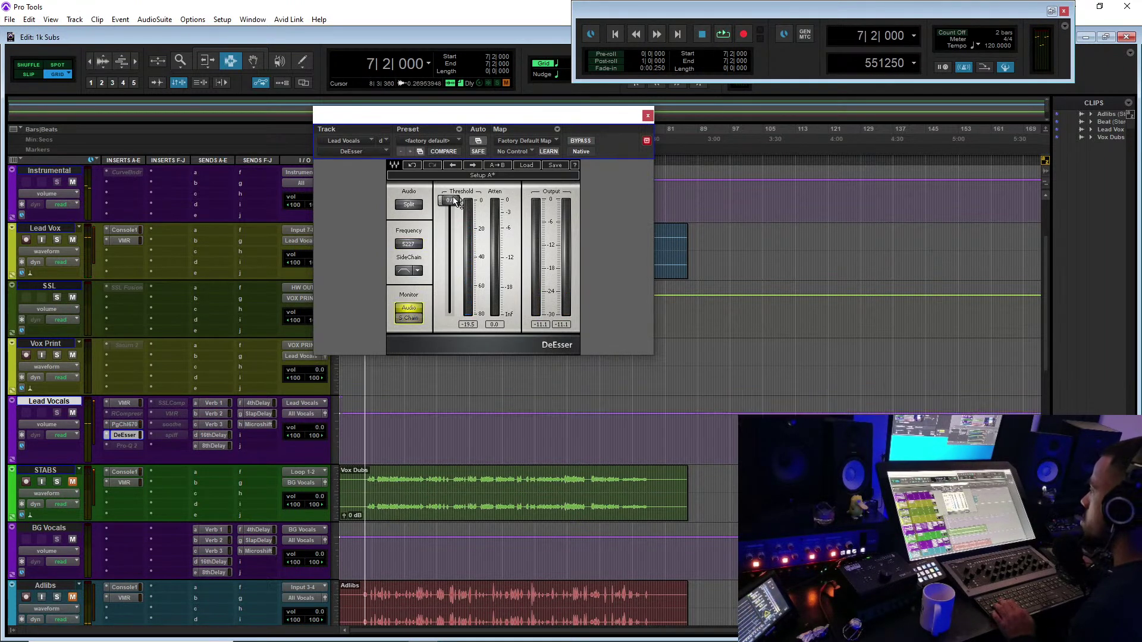
- Set the DeEsser threshold to -27.5 while playing the session
left_click_drag(458, 204, 461, 244)
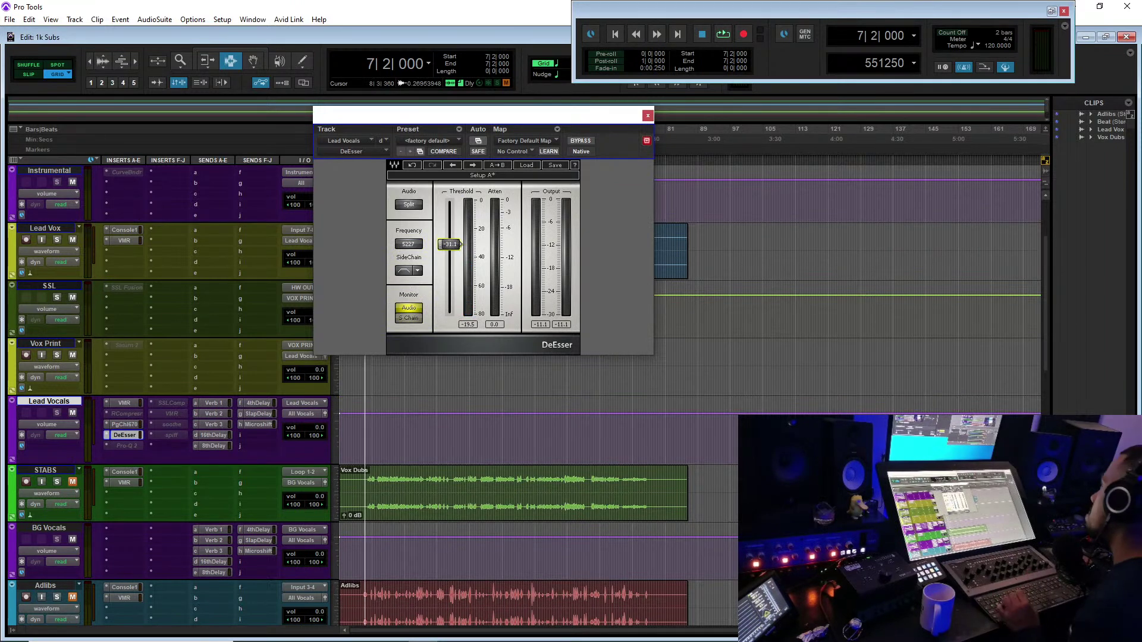
key("space")
left_click_drag(461, 244, 461, 242)
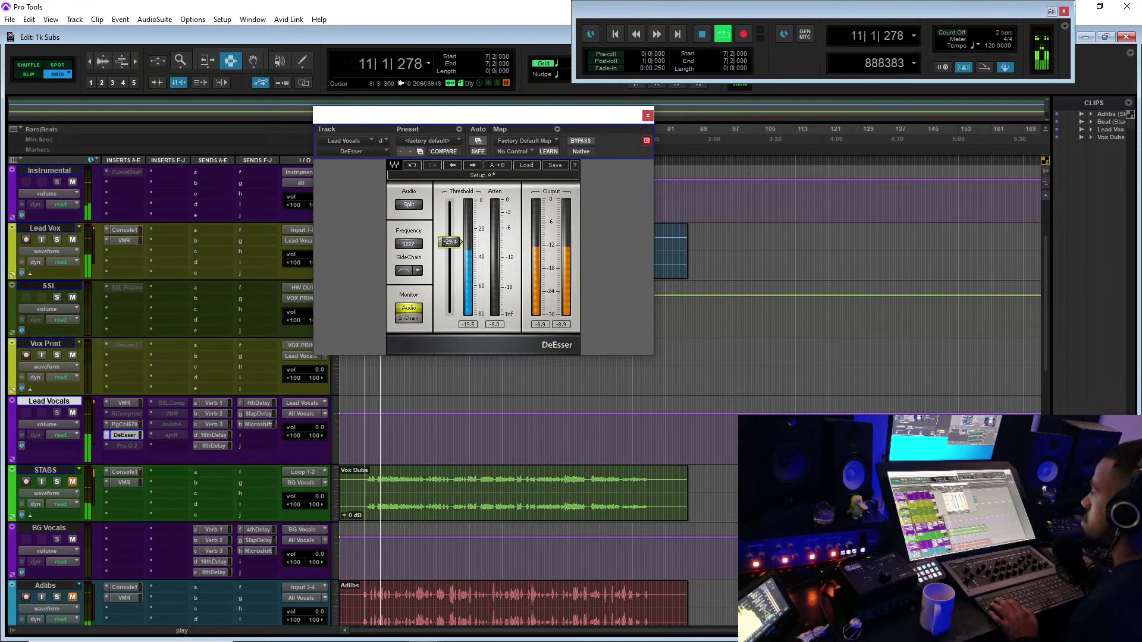
left_click_drag(450, 241, 450, 242)
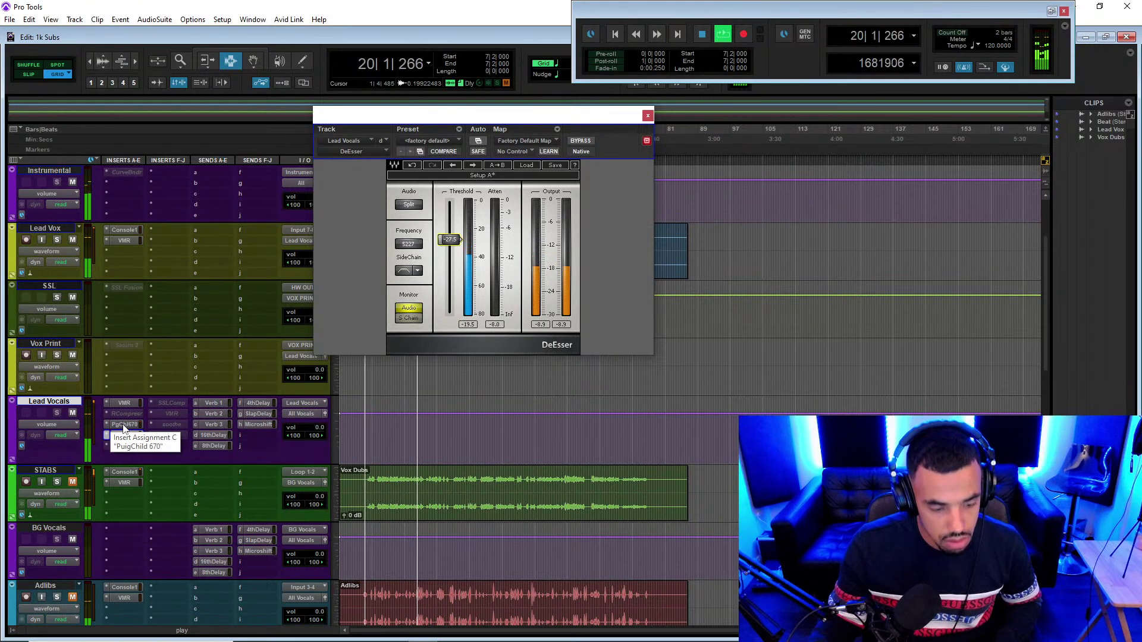
- Activate the ValhallaVintageVerb and D-Verb inserts on the All Vocals track, opening ValhallaVintageVerb
scroll(141, 460, "down", 3)
scroll(141, 460, "down", 6)
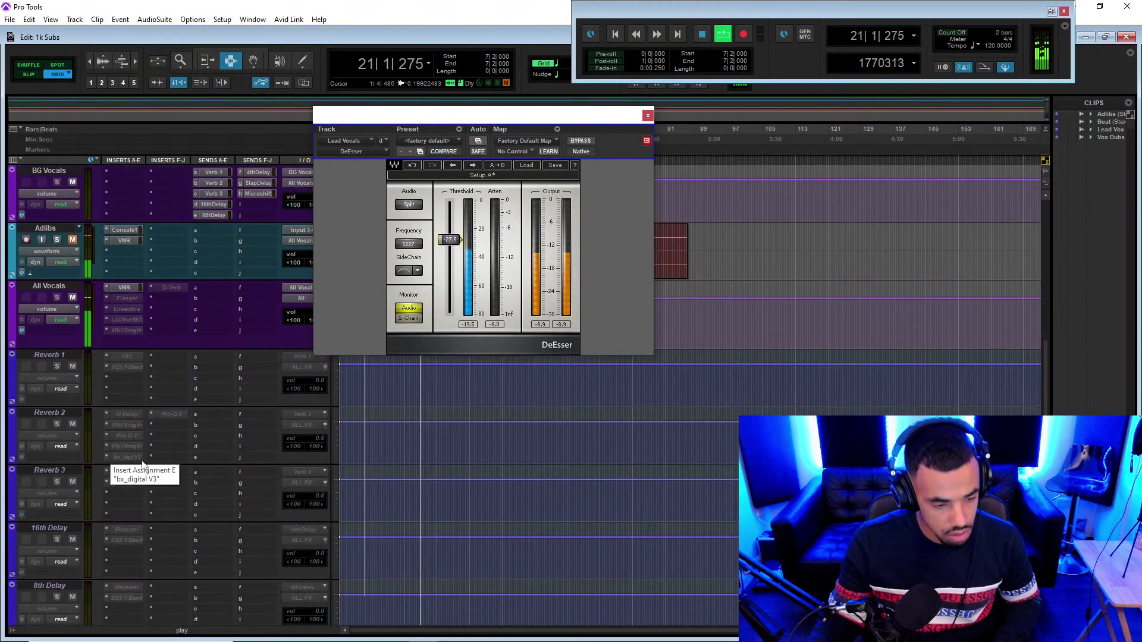
right_click(145, 329)
left_click(144, 337)
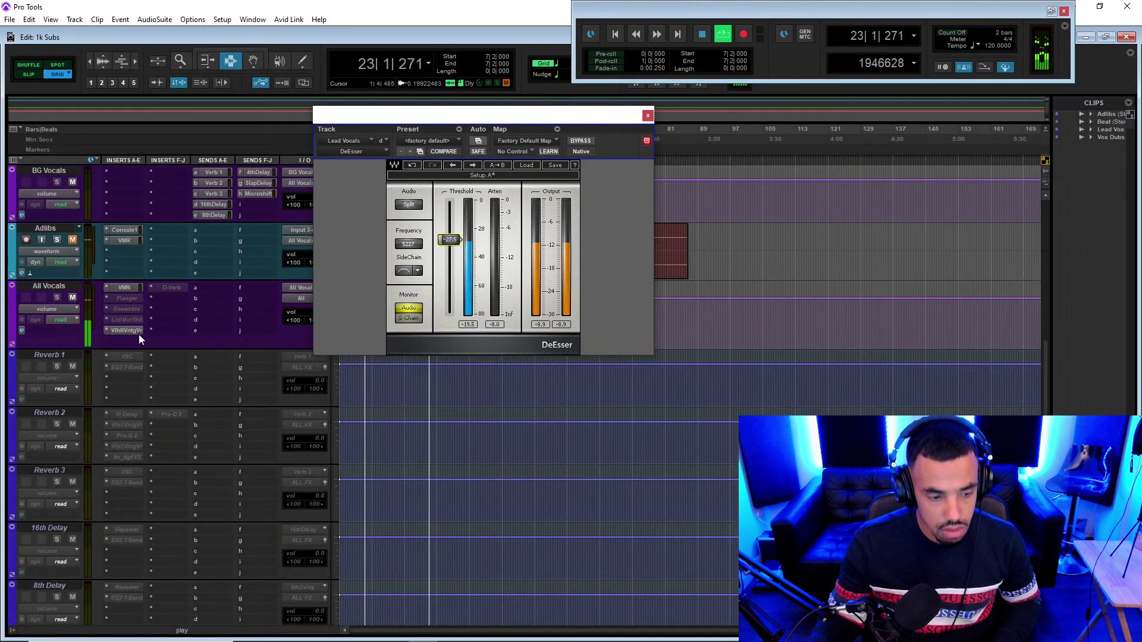
left_click(138, 333)
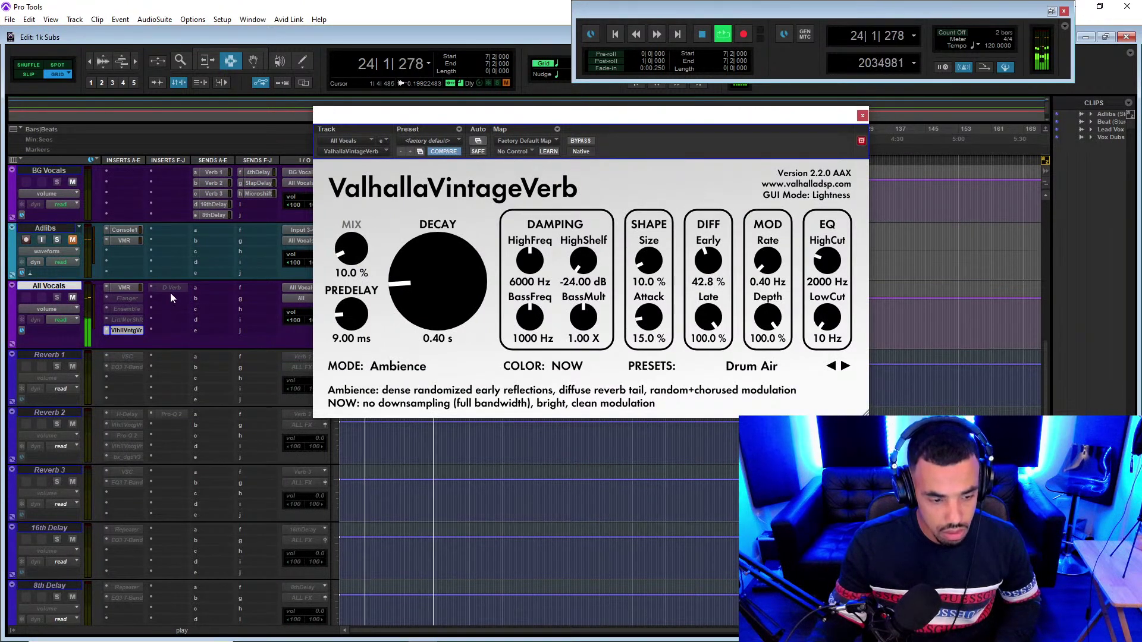
right_click(170, 288)
left_click(180, 300)
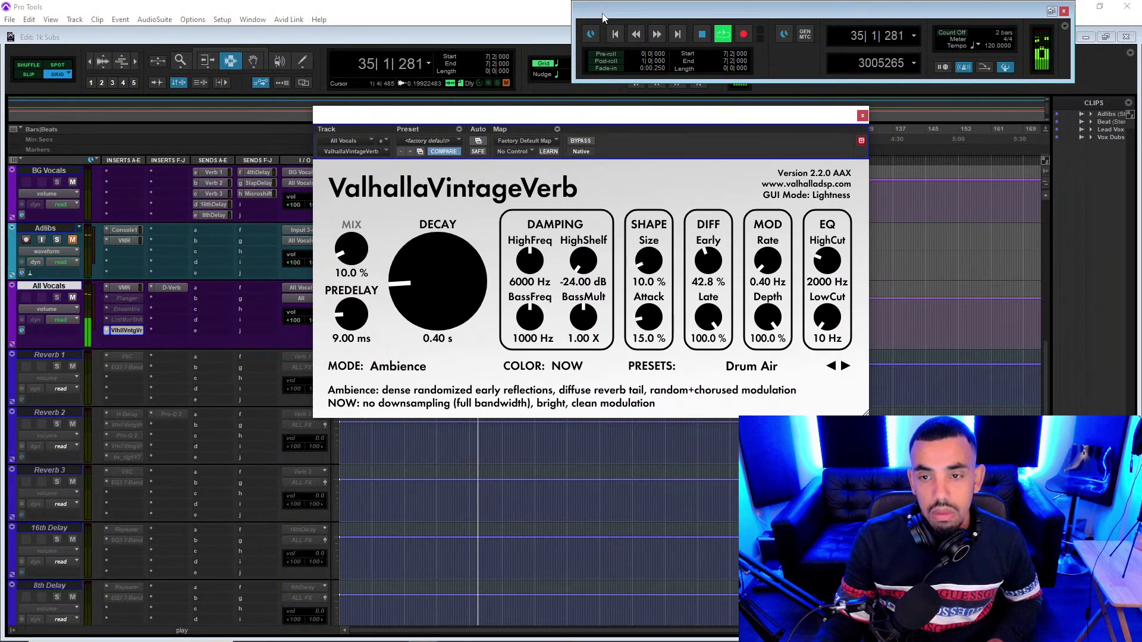
- Restart playback, then activate the FabFilter Pro-Q 2 insert on the Lead Vocals track and open it
key("space")
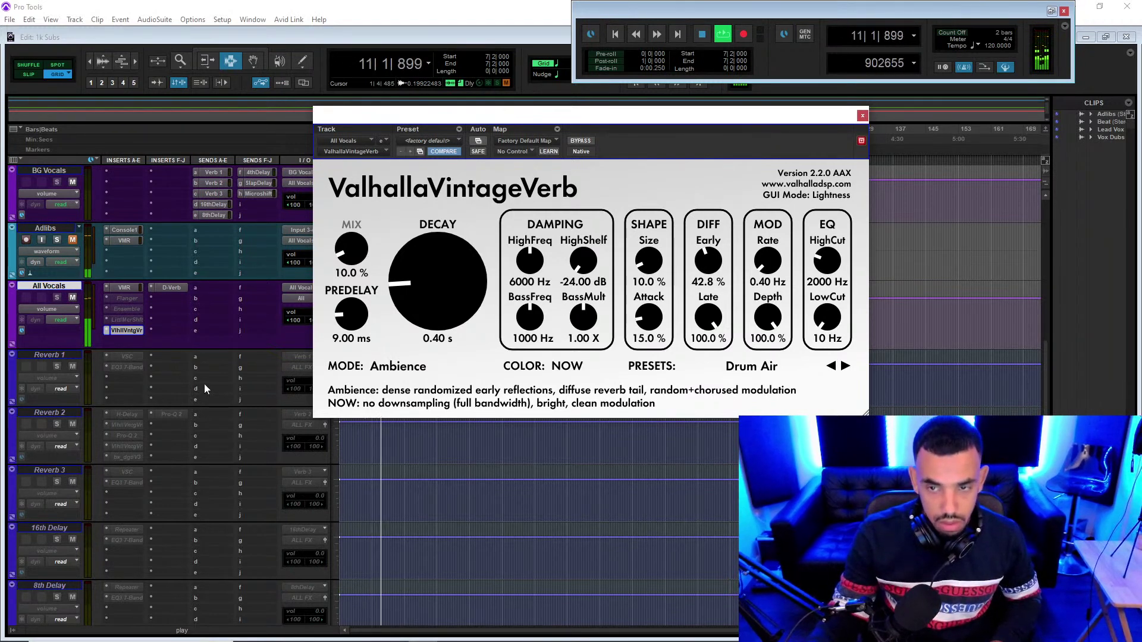
scroll(205, 385, "up", 3)
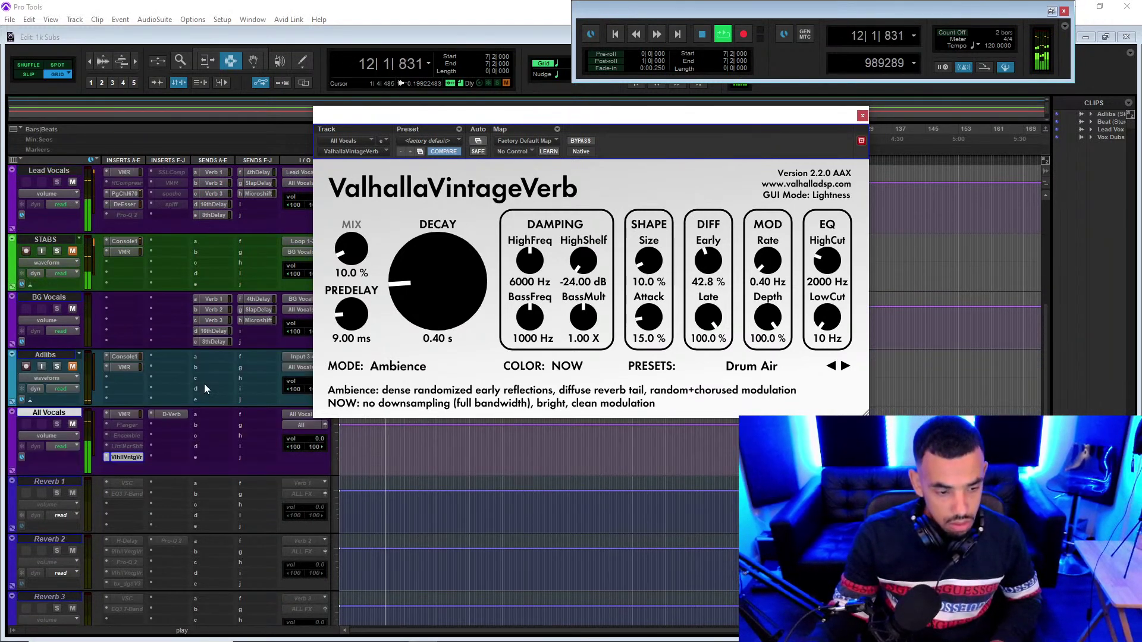
scroll(205, 383, "up", 2)
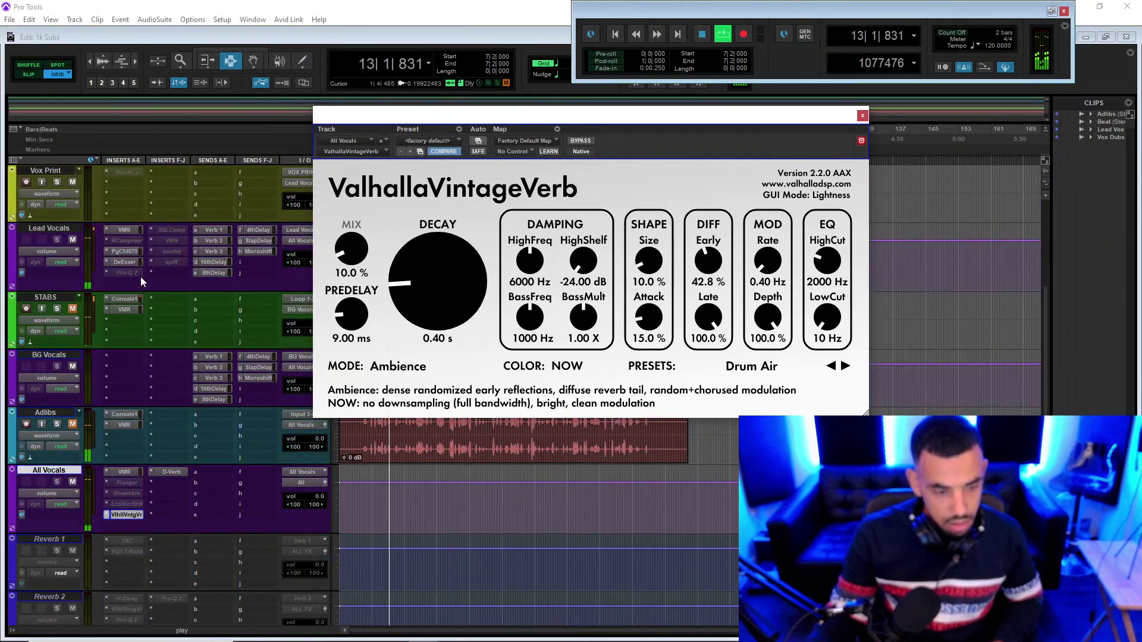
right_click(134, 274)
left_click(146, 286)
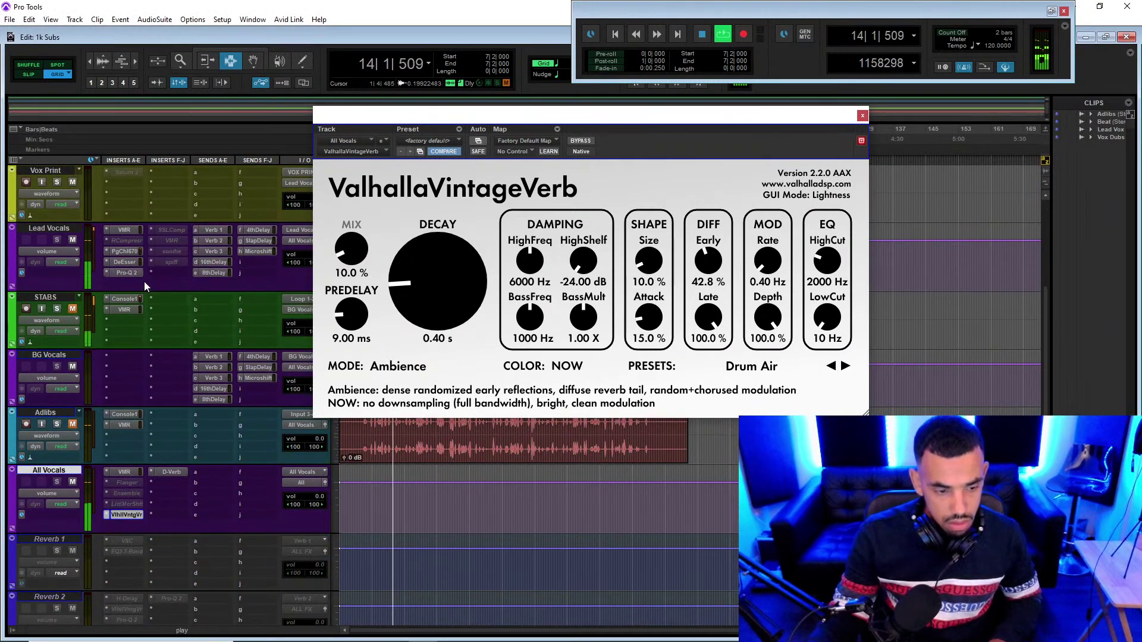
left_click(135, 273)
scroll(178, 356, "up", 6)
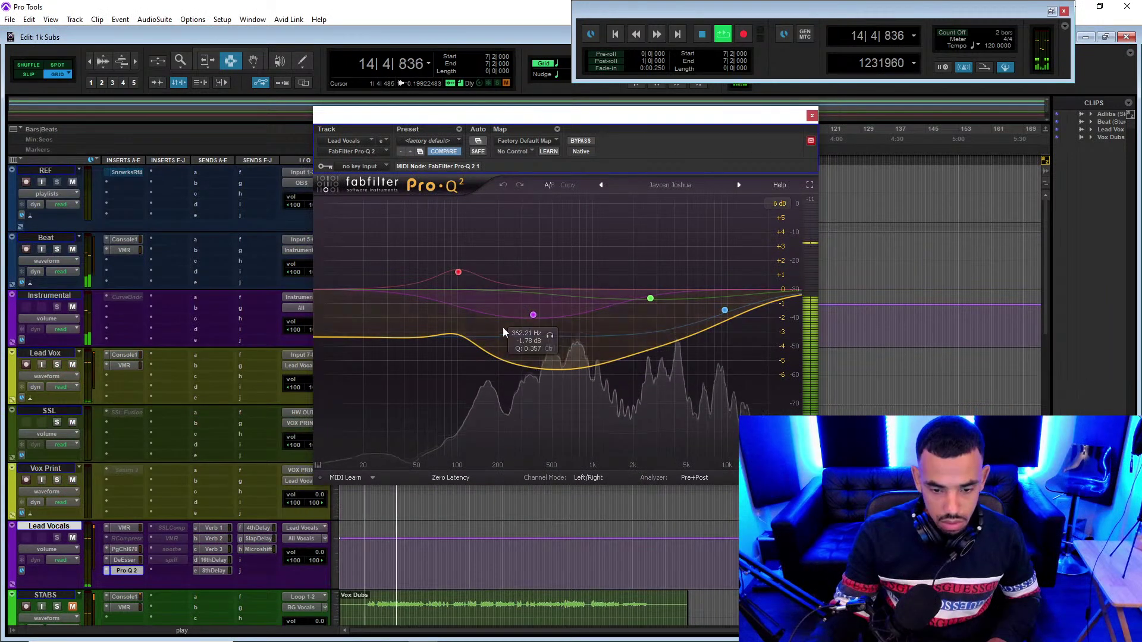
- Load the Clean preset in Pro-Q 2 and add a bell cut of -4.55 dB at 225.40 Hz with a Q of 4.714
left_click(653, 187)
left_click(639, 264)
left_click_drag(470, 289, 506, 199)
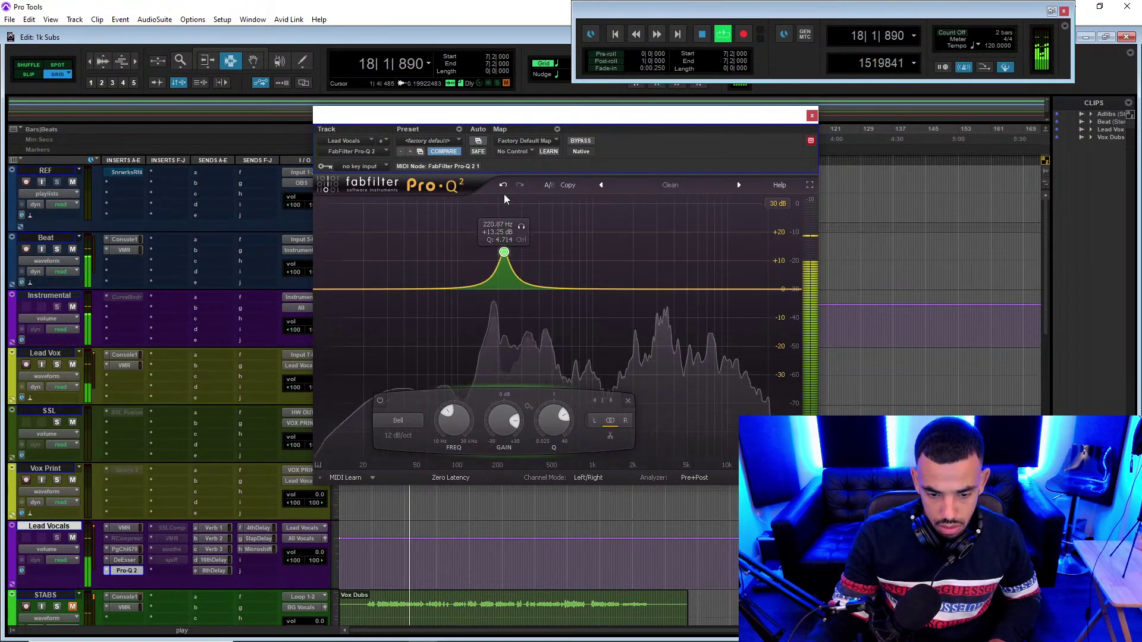
left_click_drag(495, 427, 490, 495)
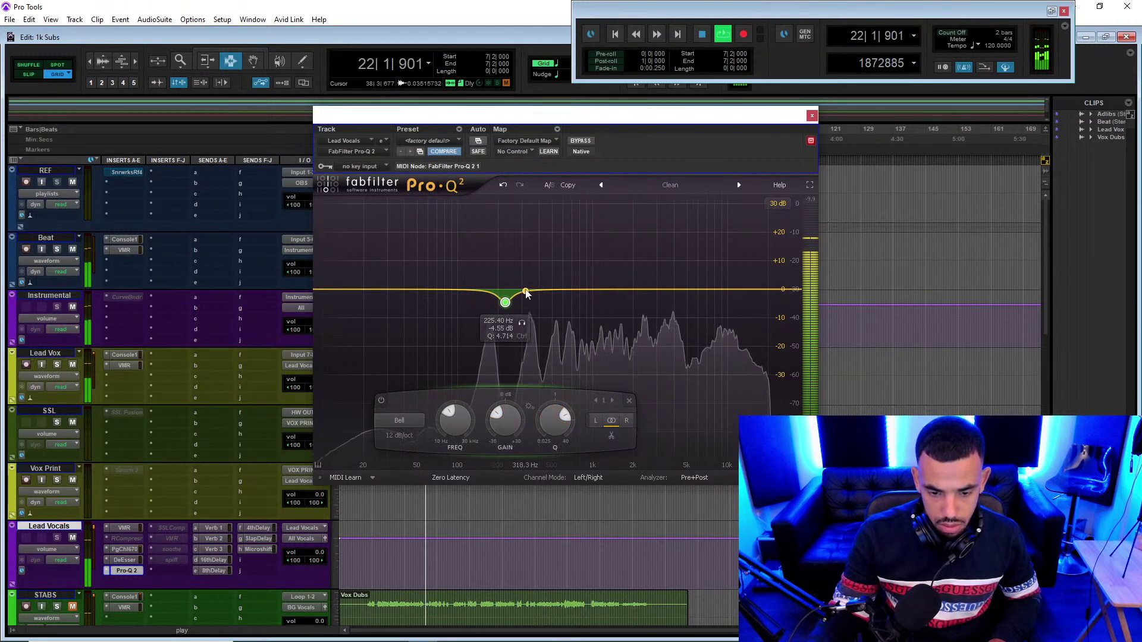
- Add a bell band at about 302.5 Hz in Pro-Q 2, narrow it to a Q of about 19 and pull it into a small cut
left_click_drag(526, 292, 521, 226)
scroll(524, 269, "up", 3)
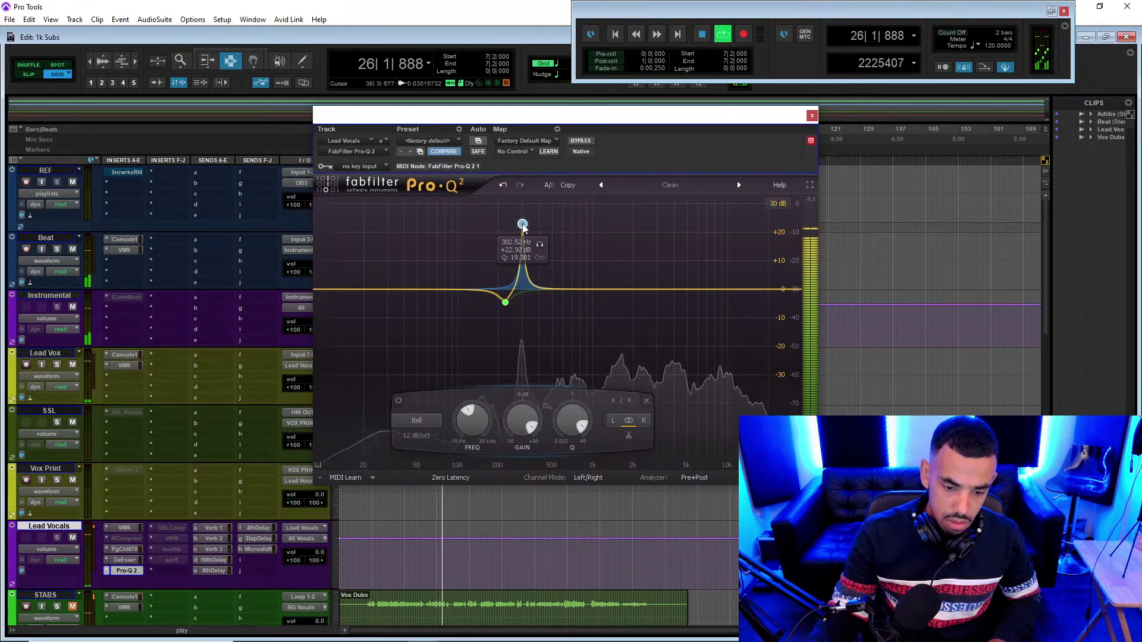
left_click_drag(517, 423, 504, 518)
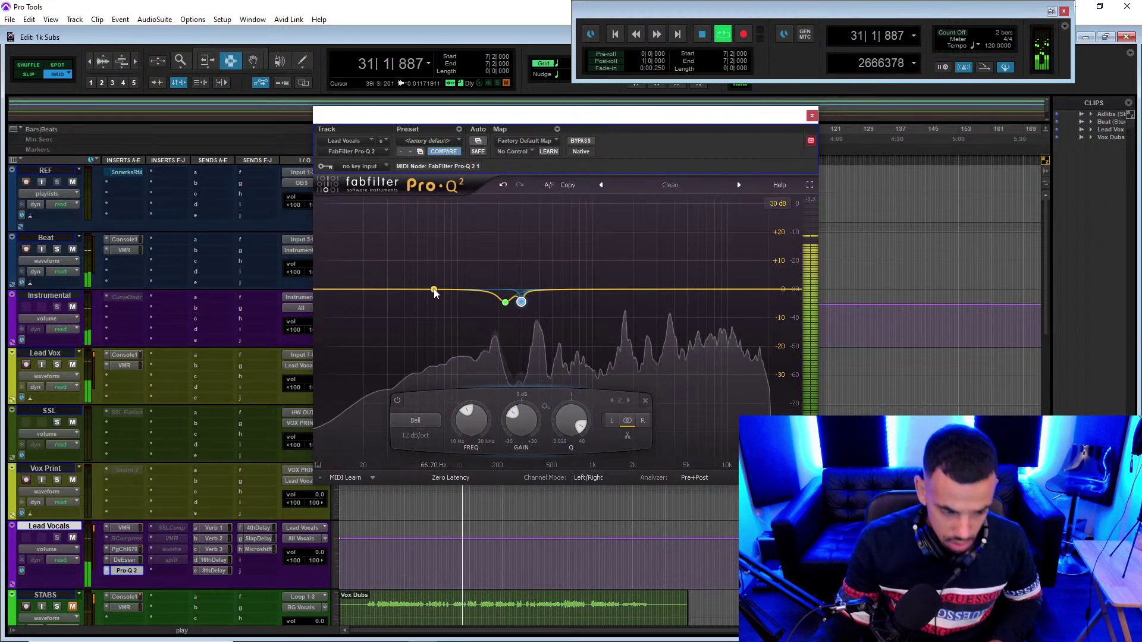
- Slightly lower the left channel output gain in the Lead Vocals PuigChild 670, stop playback and close the plug-in
left_click(130, 550)
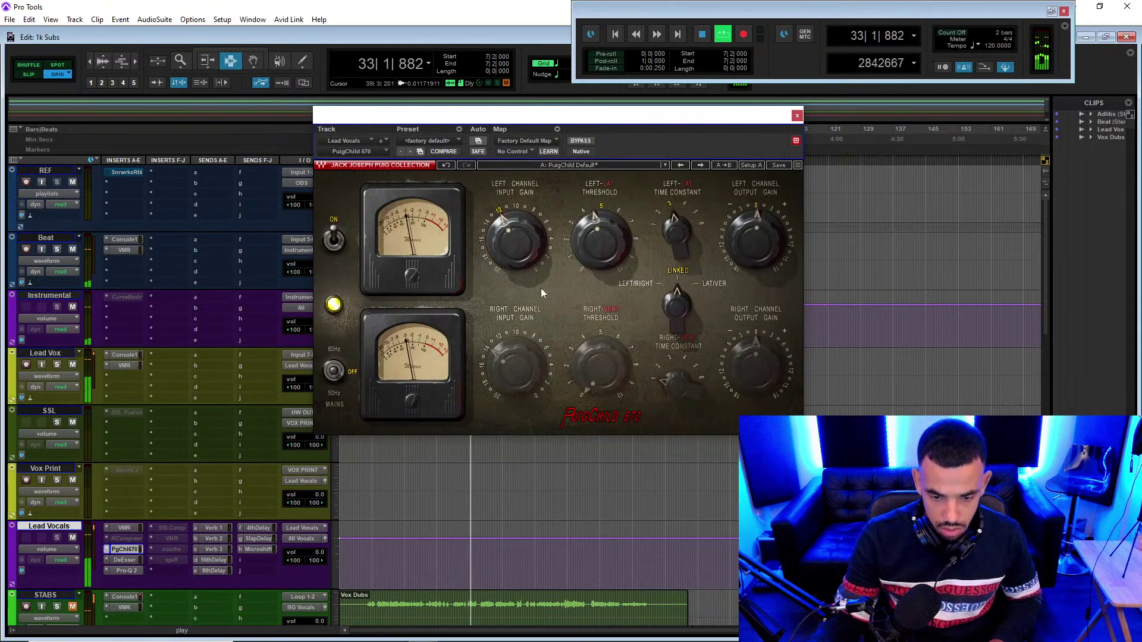
left_click_drag(748, 239, 749, 245)
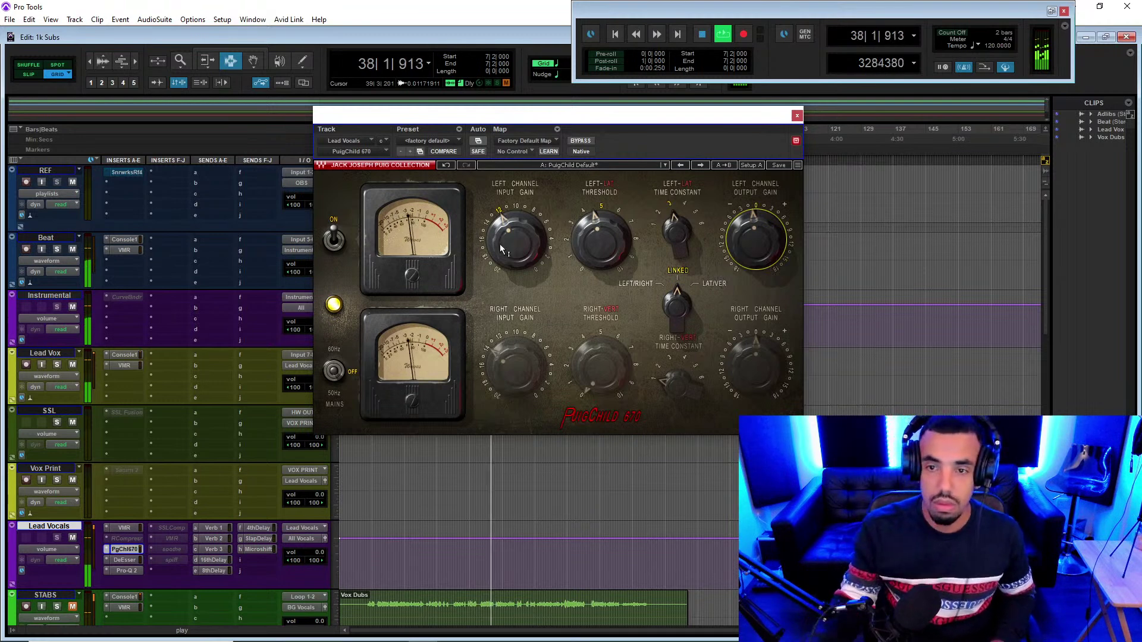
left_click(877, 35)
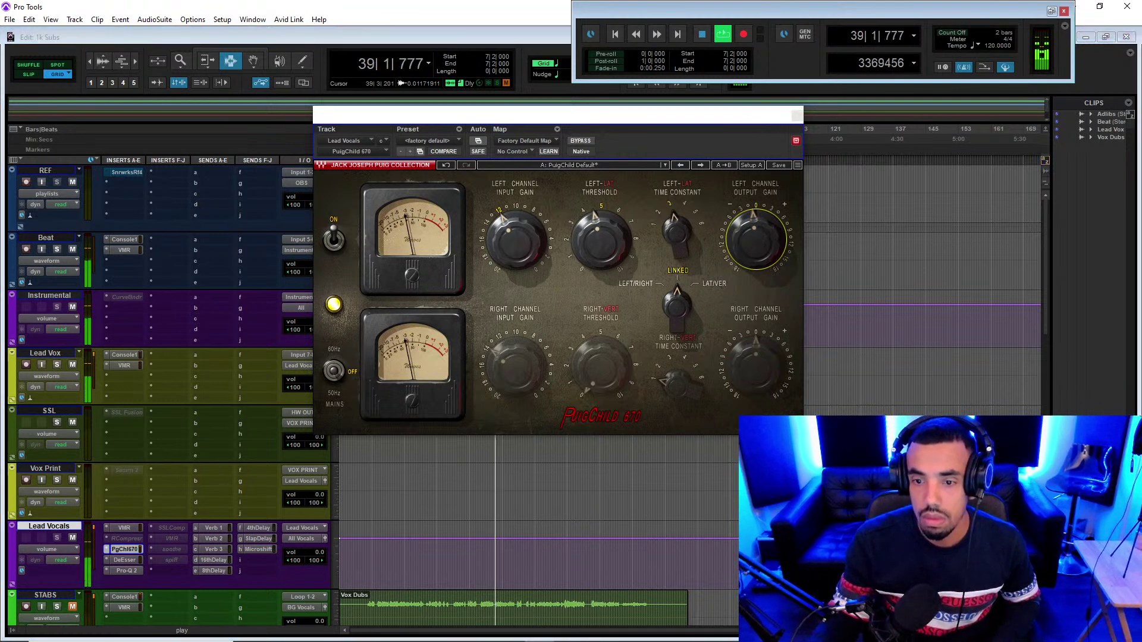
key("space")
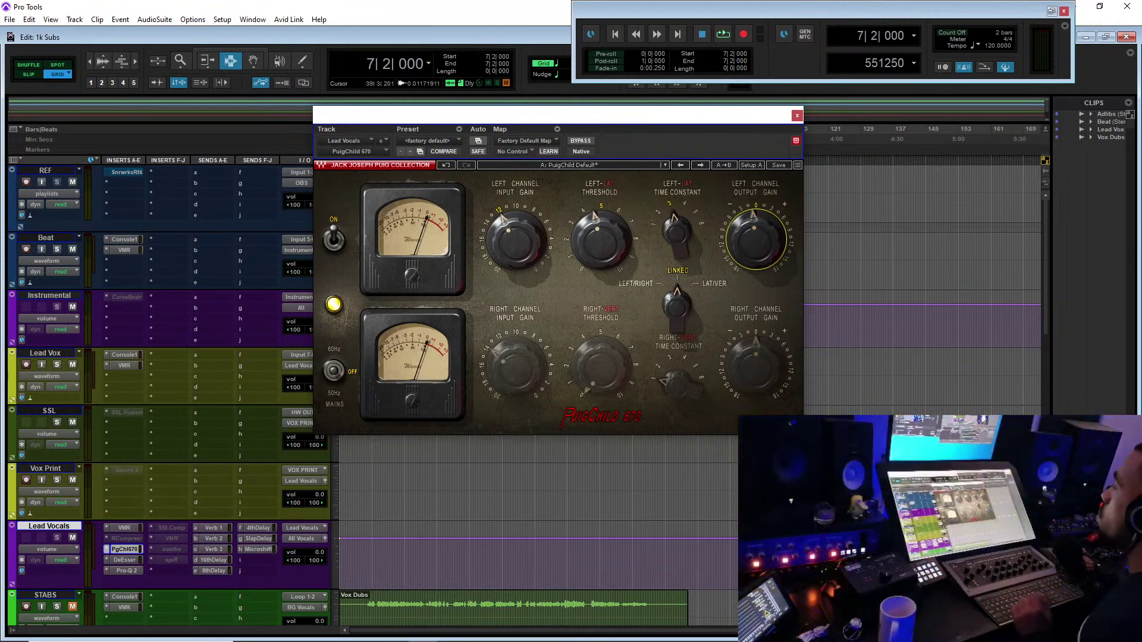
left_click(797, 116)
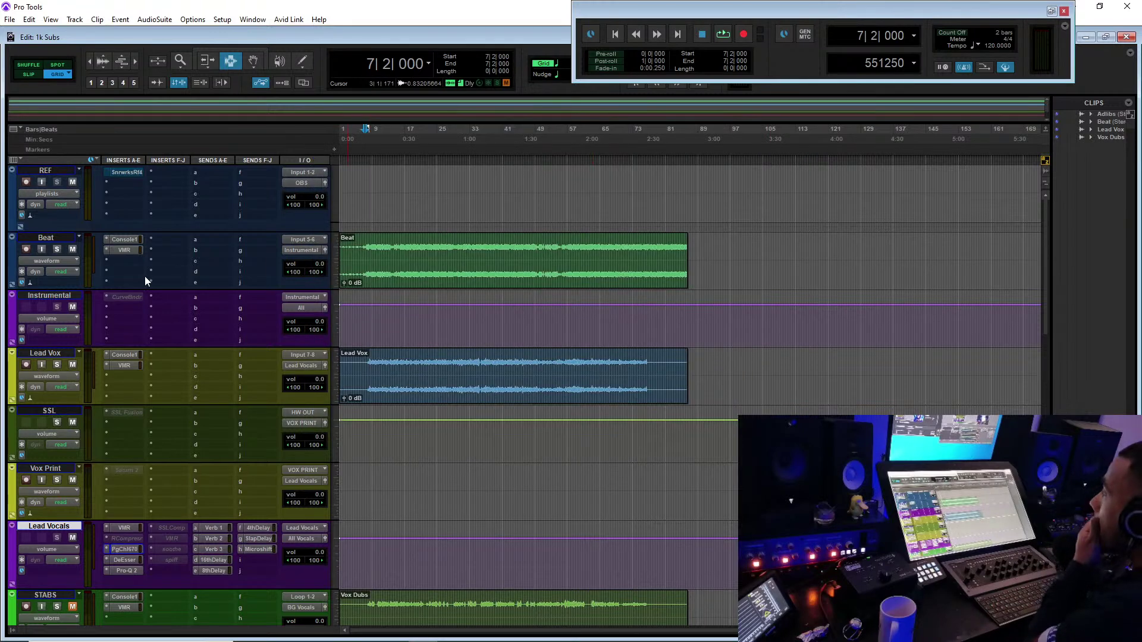
- Activate the SSL Fusion insert on the SSL track
left_click(51, 411)
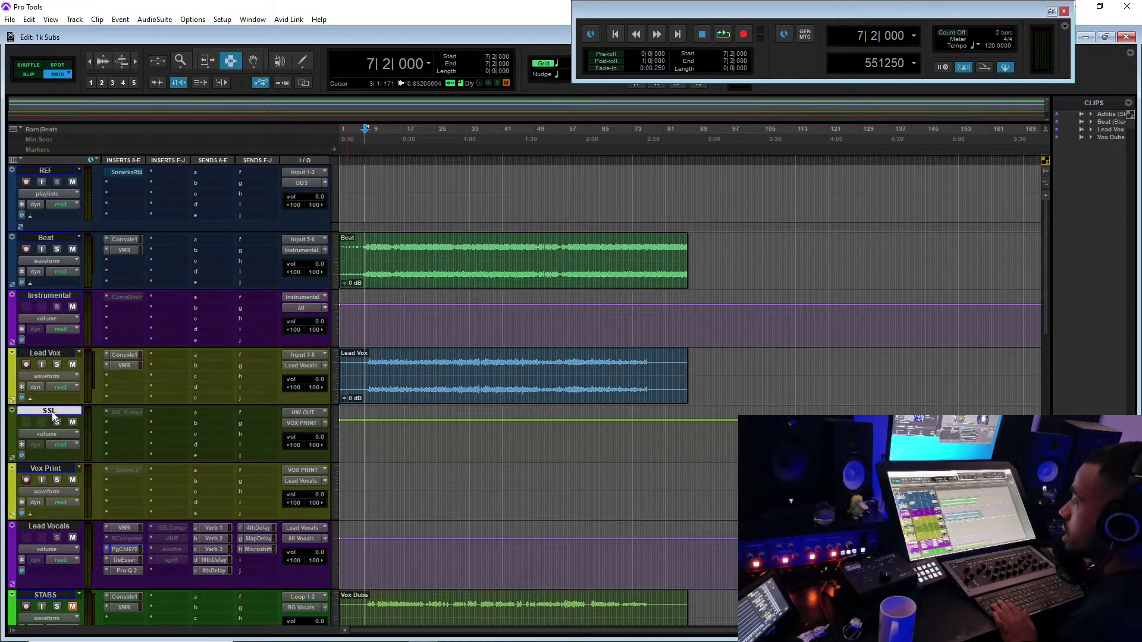
right_click(123, 412)
left_click(131, 414)
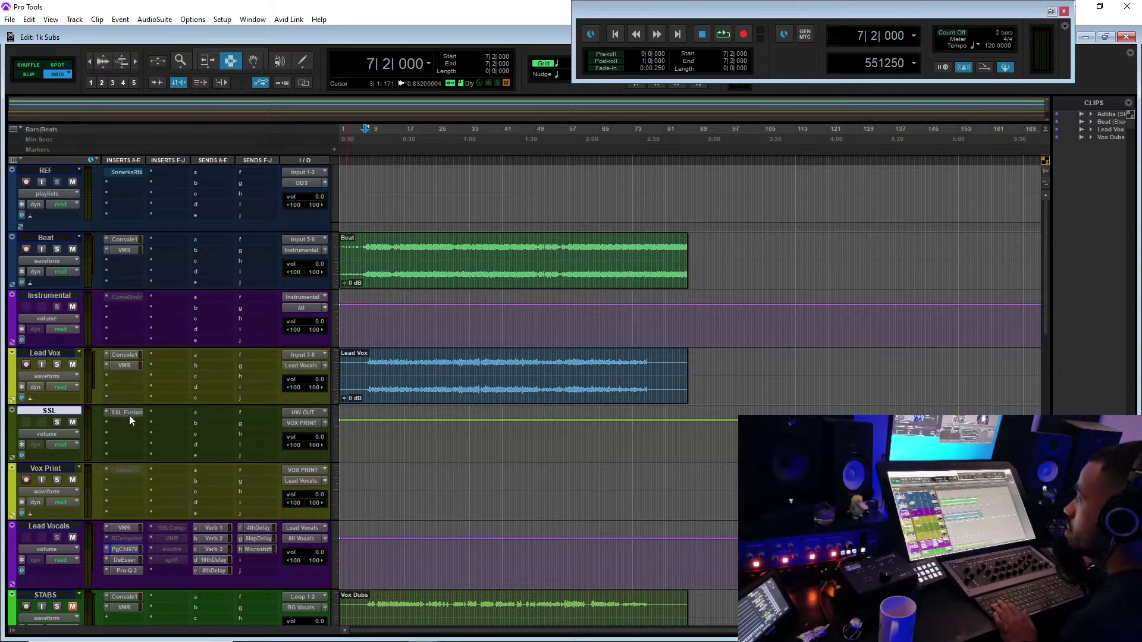
- Route the Lead Vox output to the HW OUT bus and enable input monitoring on the Vox Print track
left_click(312, 365)
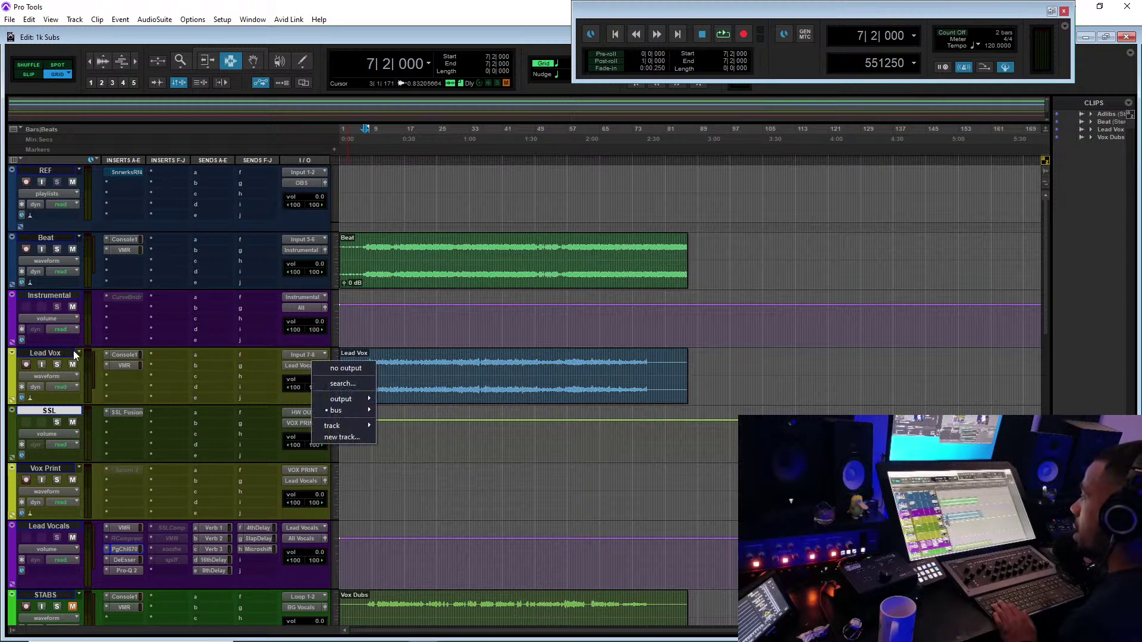
mouse_move(340, 413)
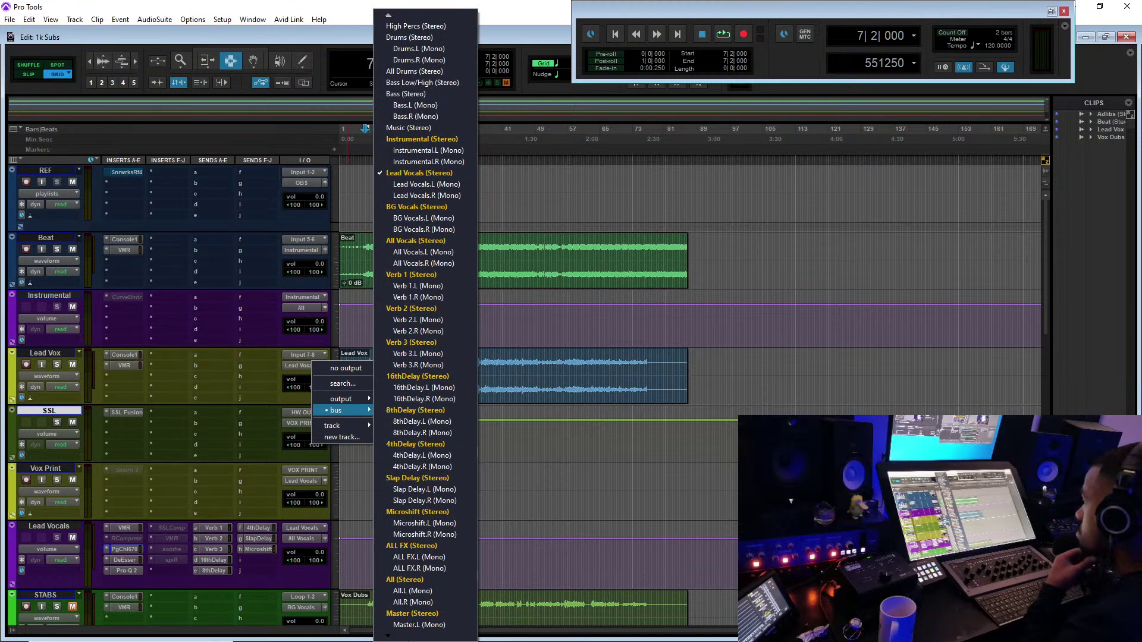
mouse_move(400, 638)
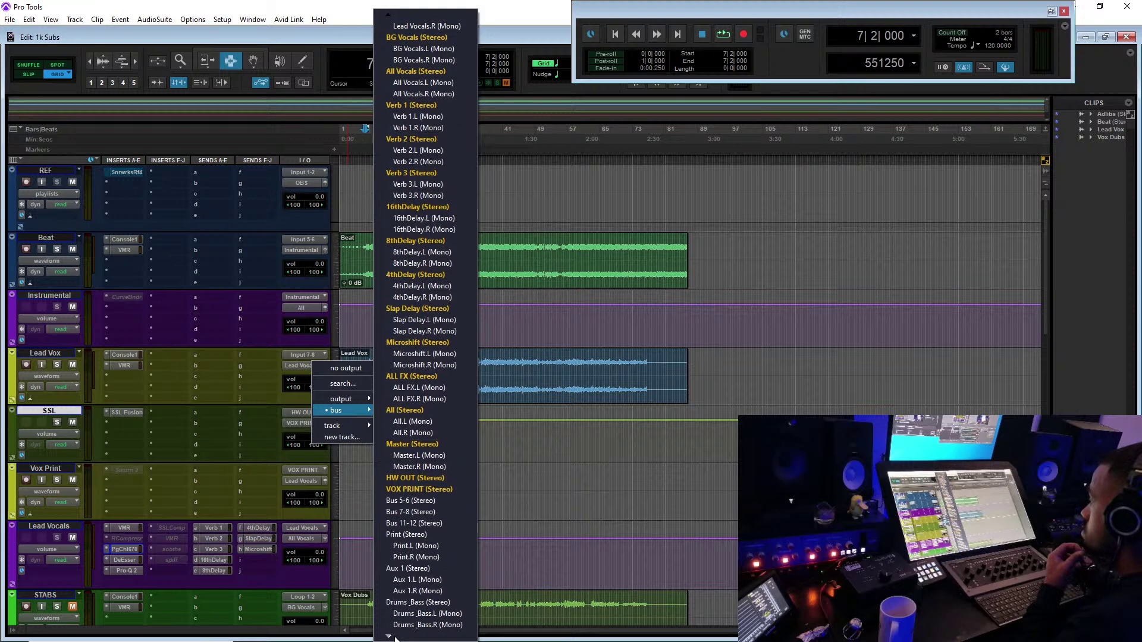
left_click(419, 477)
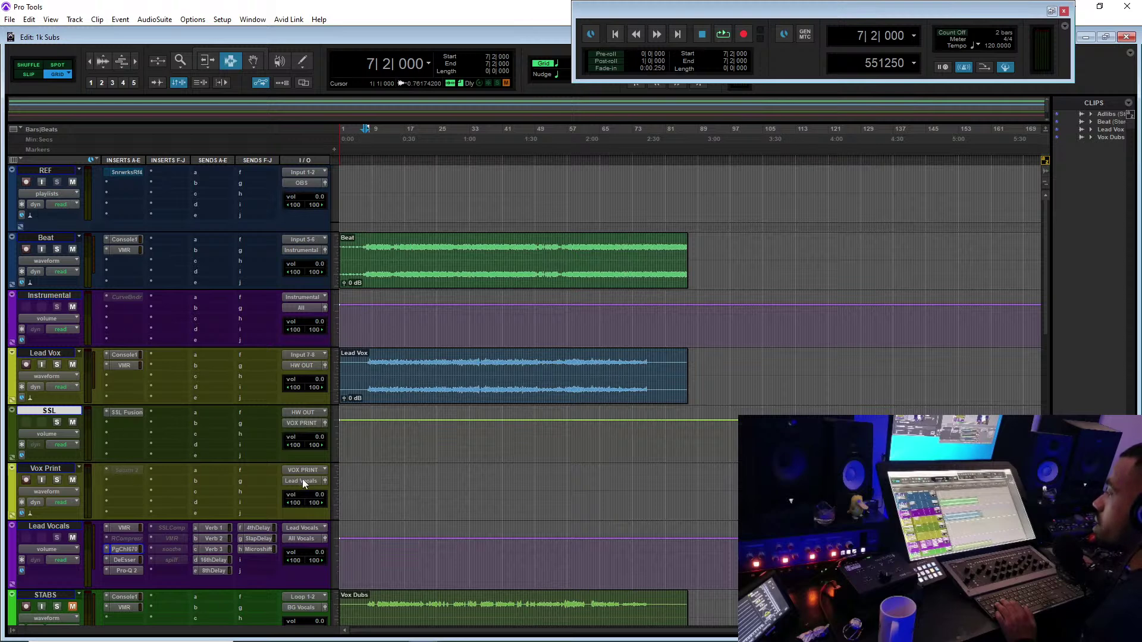
left_click(41, 483)
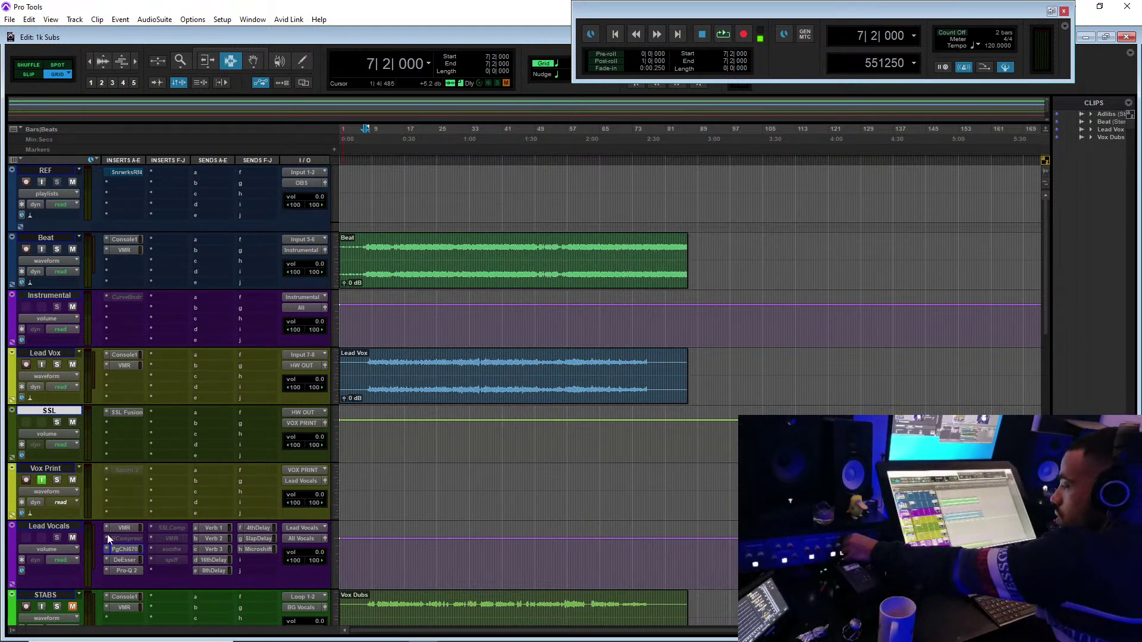
- Open PuigChild 670 on Lead Vocals and play the session to check the vocals through the hardware routing
left_click(118, 550)
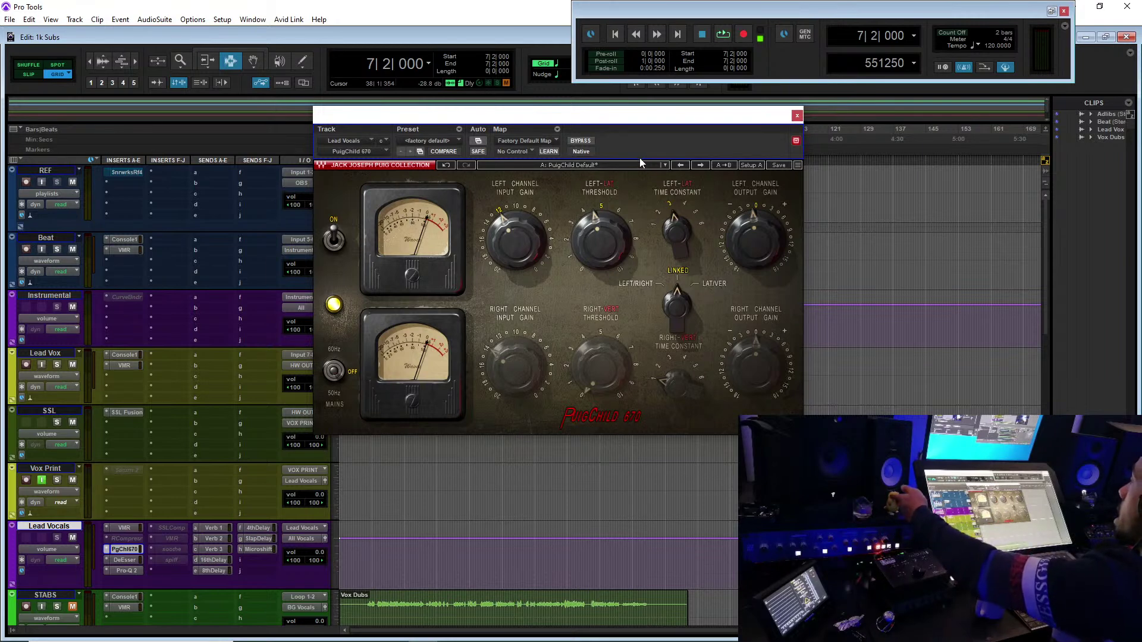
left_click(727, 35)
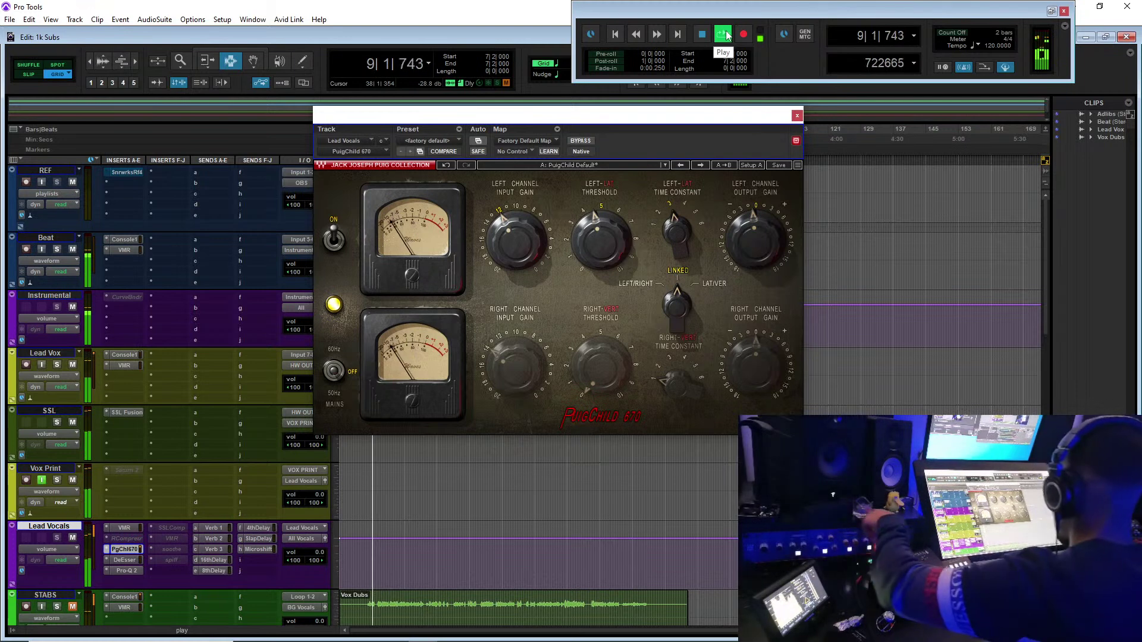
left_click(724, 35)
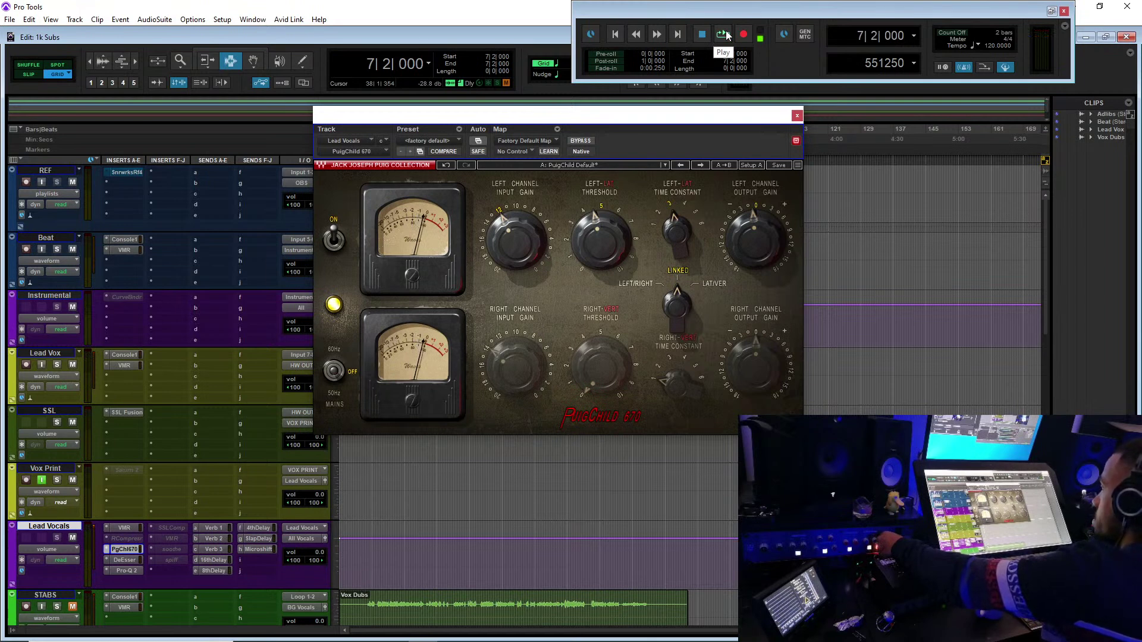
left_click(724, 35)
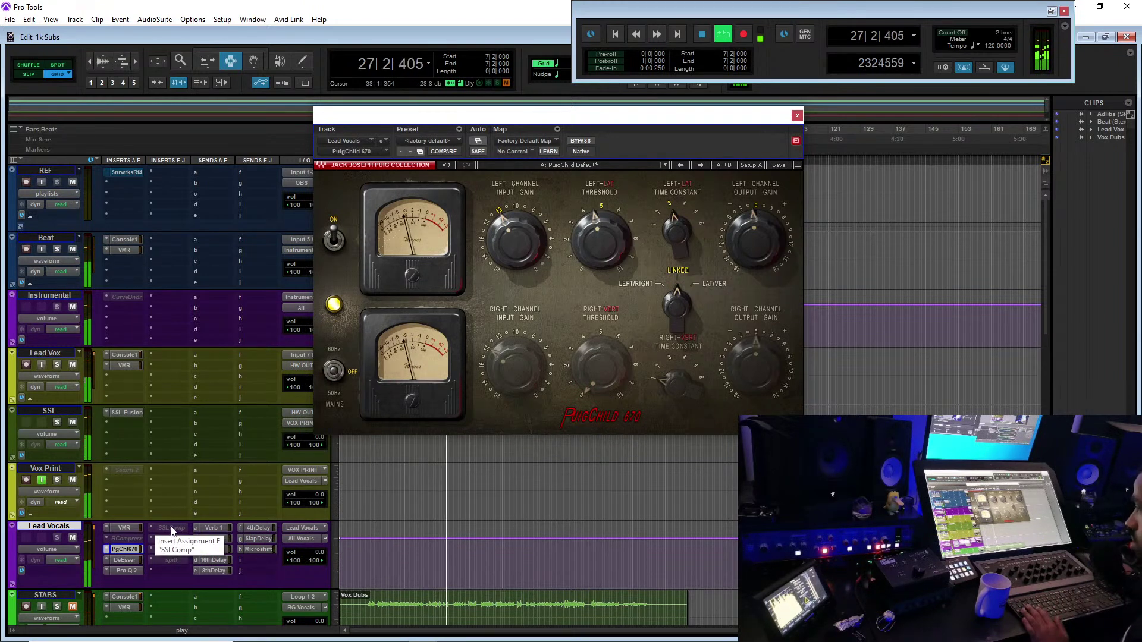
- Add a bell boost of +2.08 dB at 85.957 Hz with a Q of 1.331 in the Lead Vocals Pro-Q 2
left_click(126, 570)
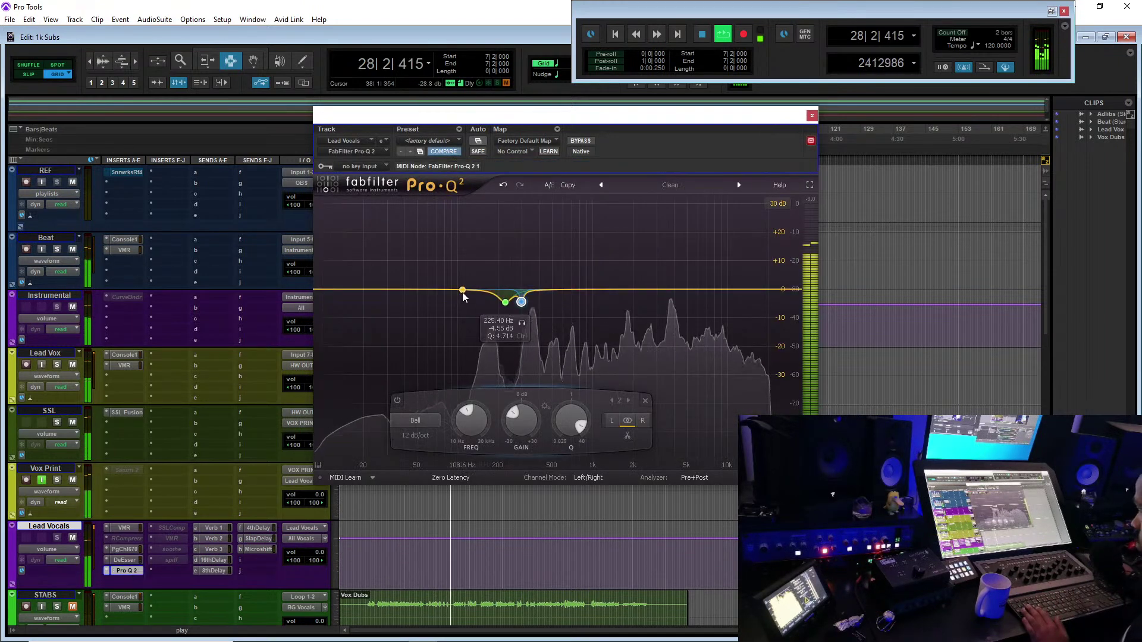
mouse_move(457, 293)
left_mouse_down()
mouse_move(422, 254)
mouse_move(450, 254)
mouse_move(452, 289)
left_mouse_up()
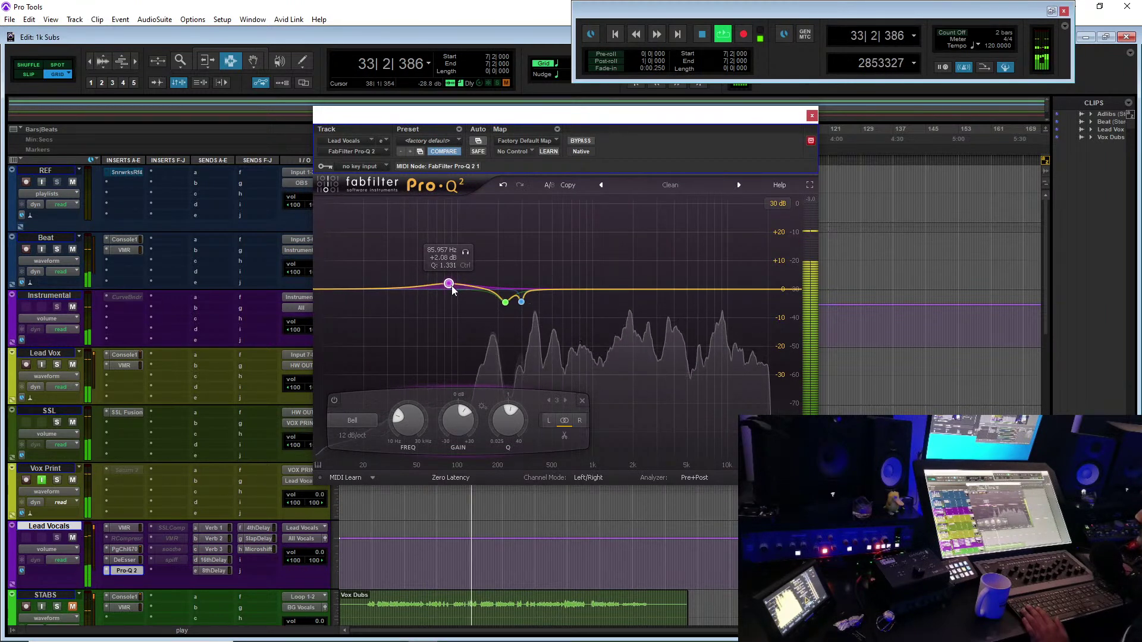
left_click_drag(452, 289, 452, 290)
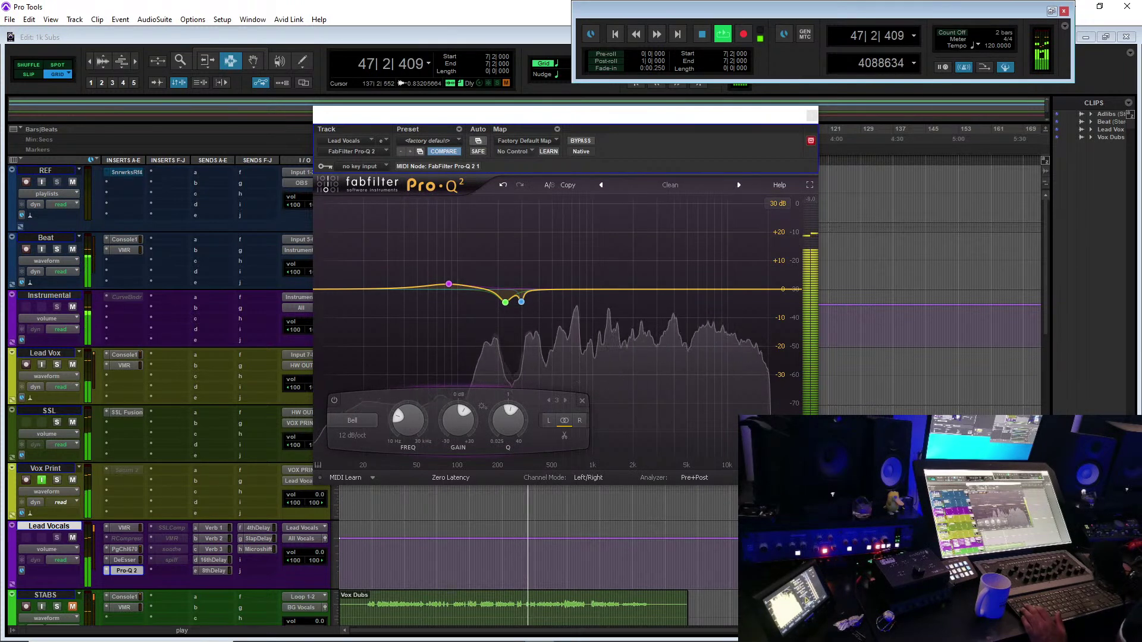
- Restart playback from bar 7 to audition the equalized vocals, then stop it
left_click(657, 124)
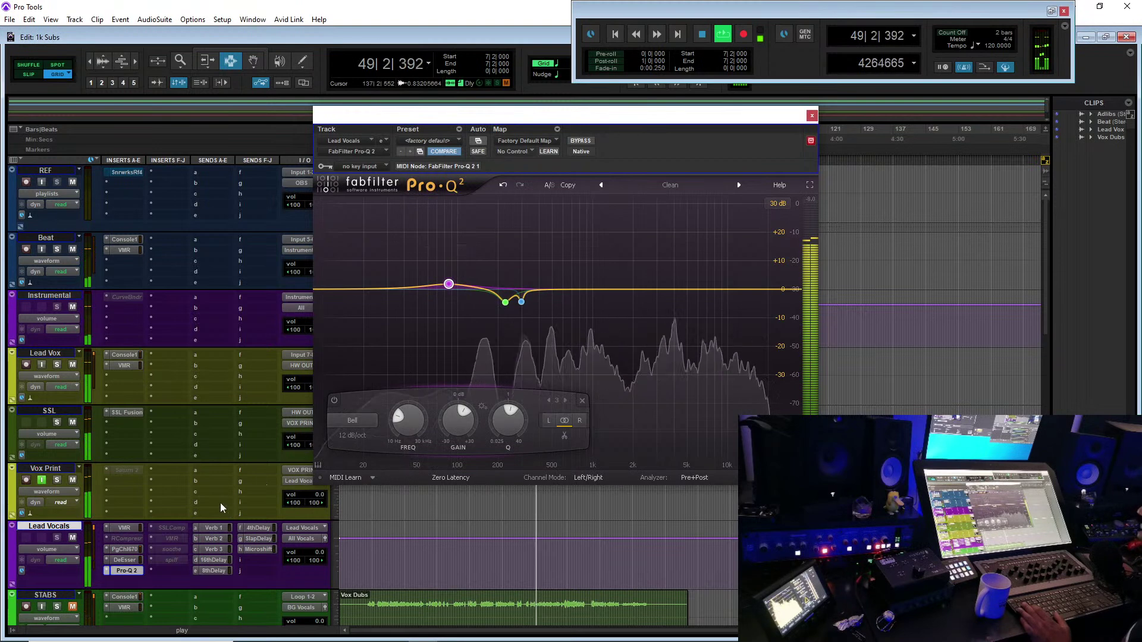
left_click(191, 515)
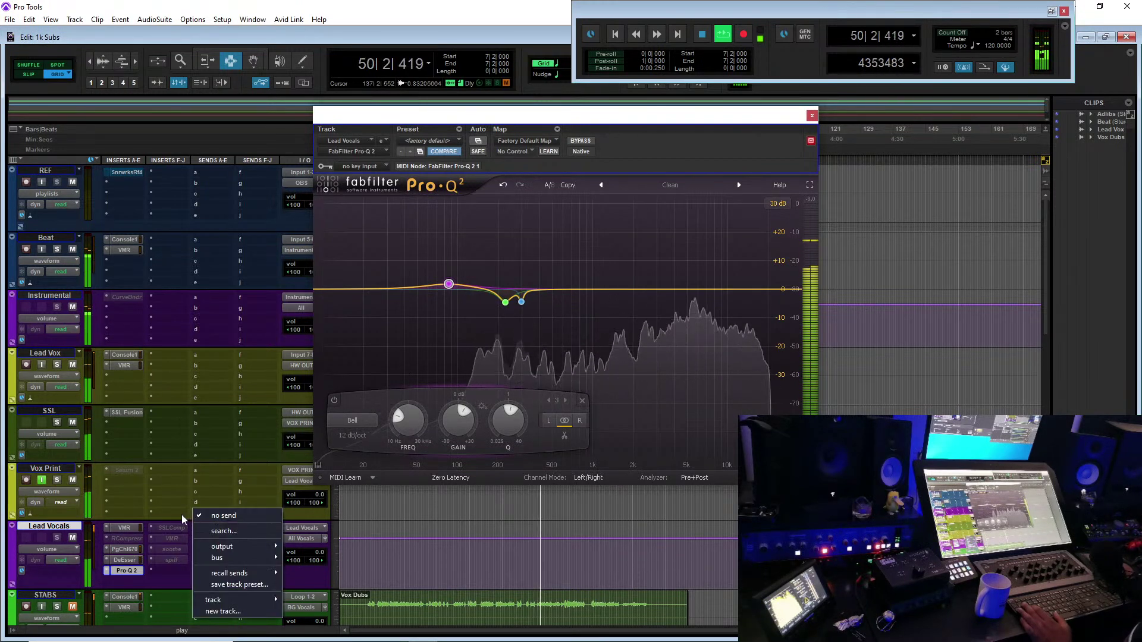
left_click(179, 518)
key("space")
key("space")
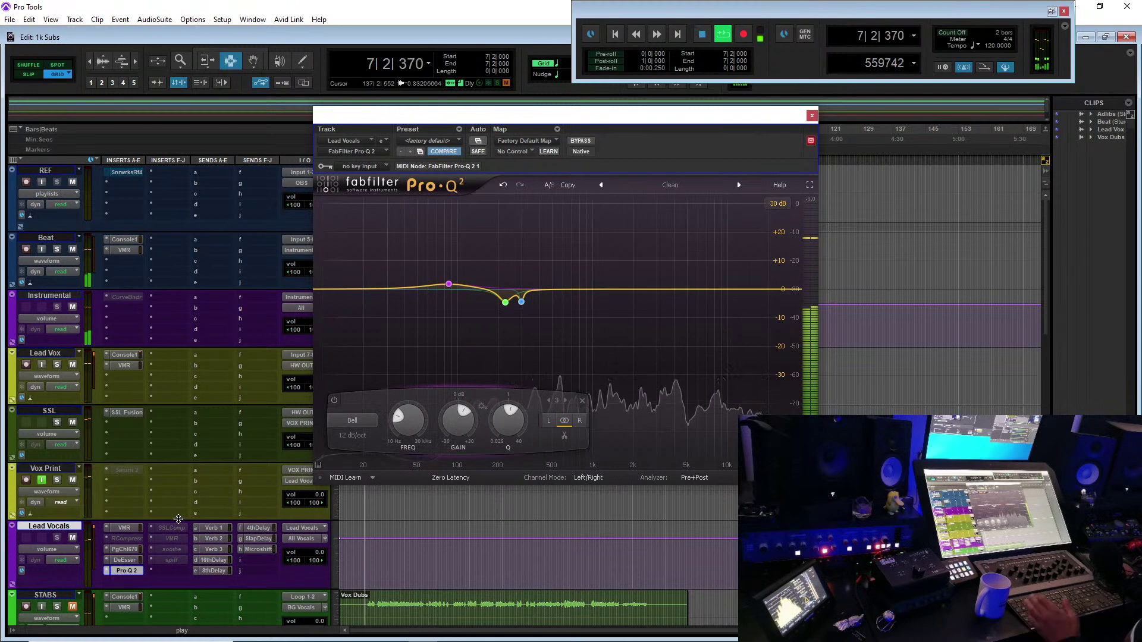
key("space")
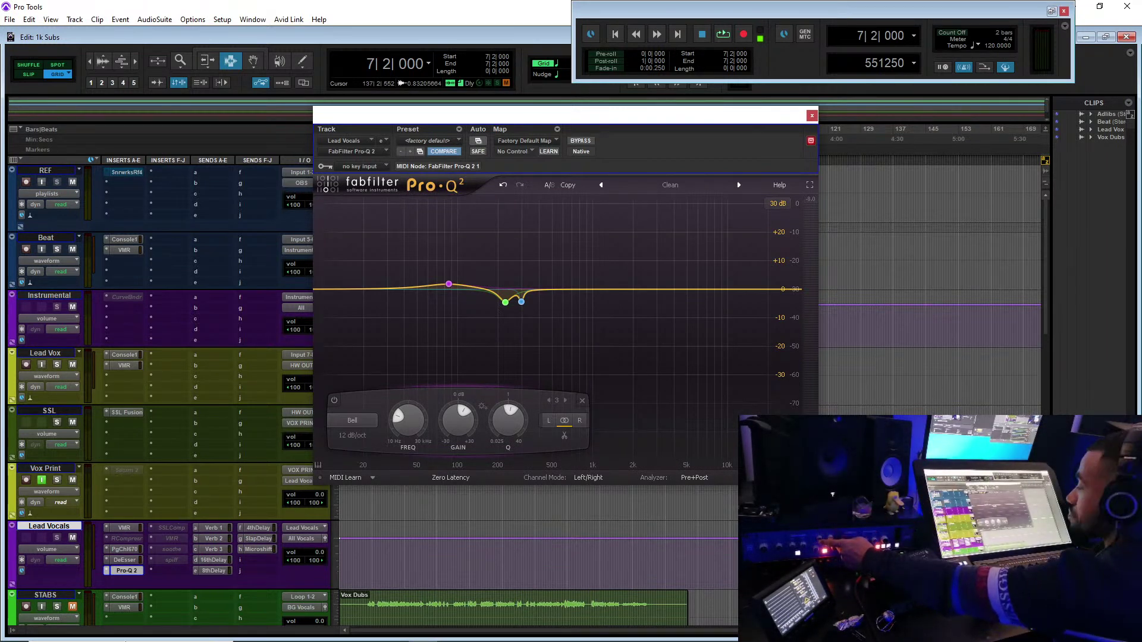
- Switch to SessionRecall and open the Breaking News session to view its SSL Fusion settings
left_click(3, 635)
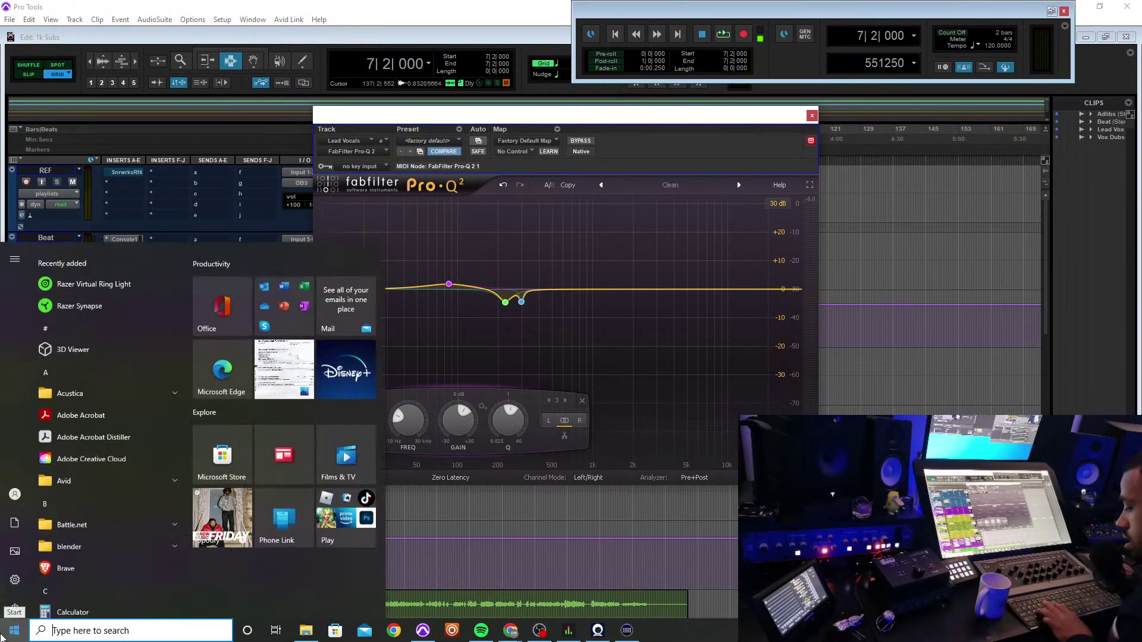
type("s")
key("BackSpace")
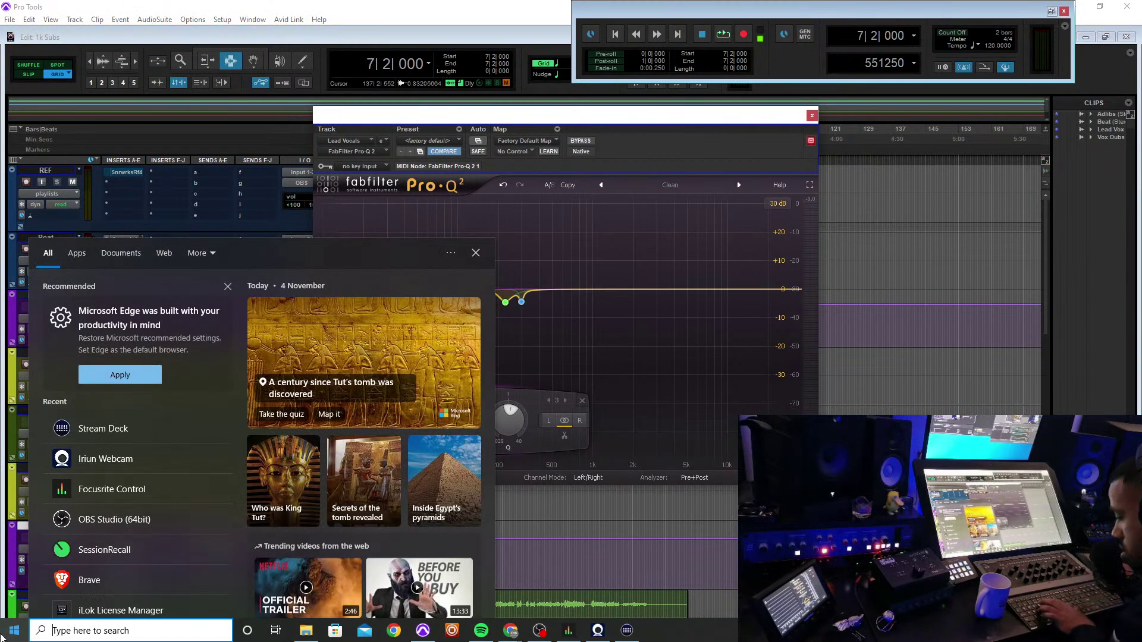
type("sess")
left_click(115, 306)
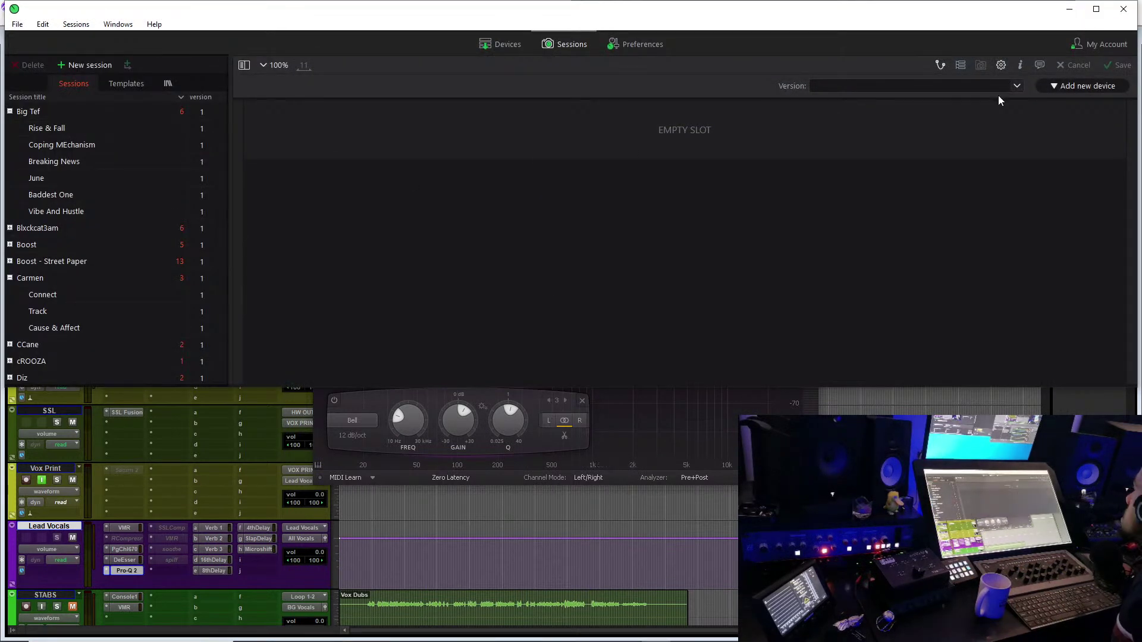
mouse_move(683, 16)
left_mouse_down()
mouse_move(617, 23)
mouse_move(678, 28)
left_mouse_up()
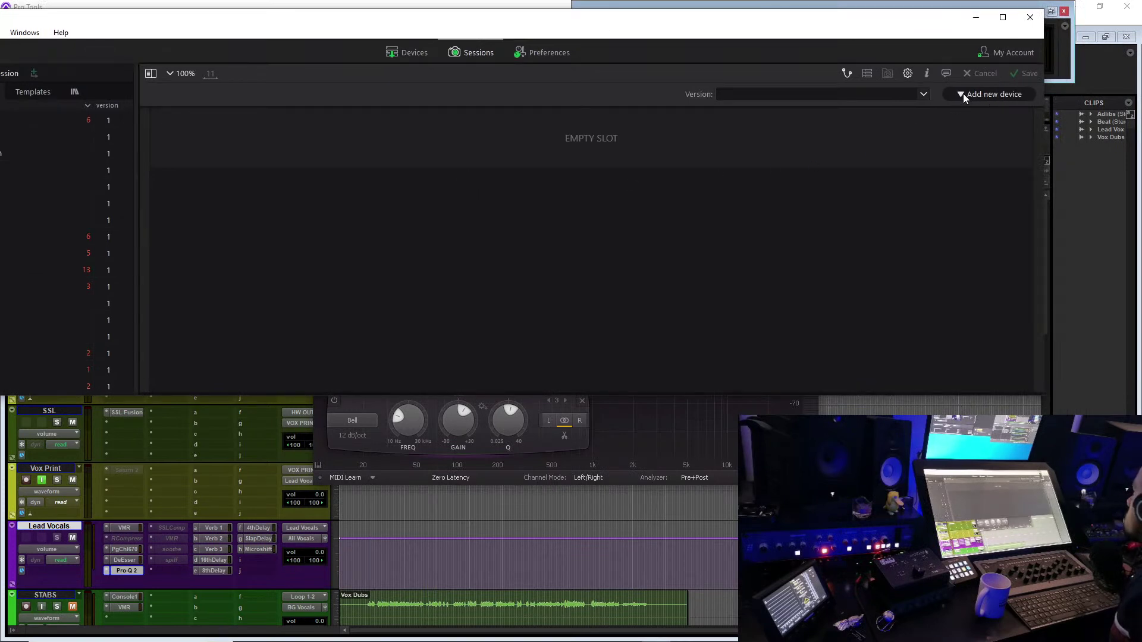
left_click(38, 168)
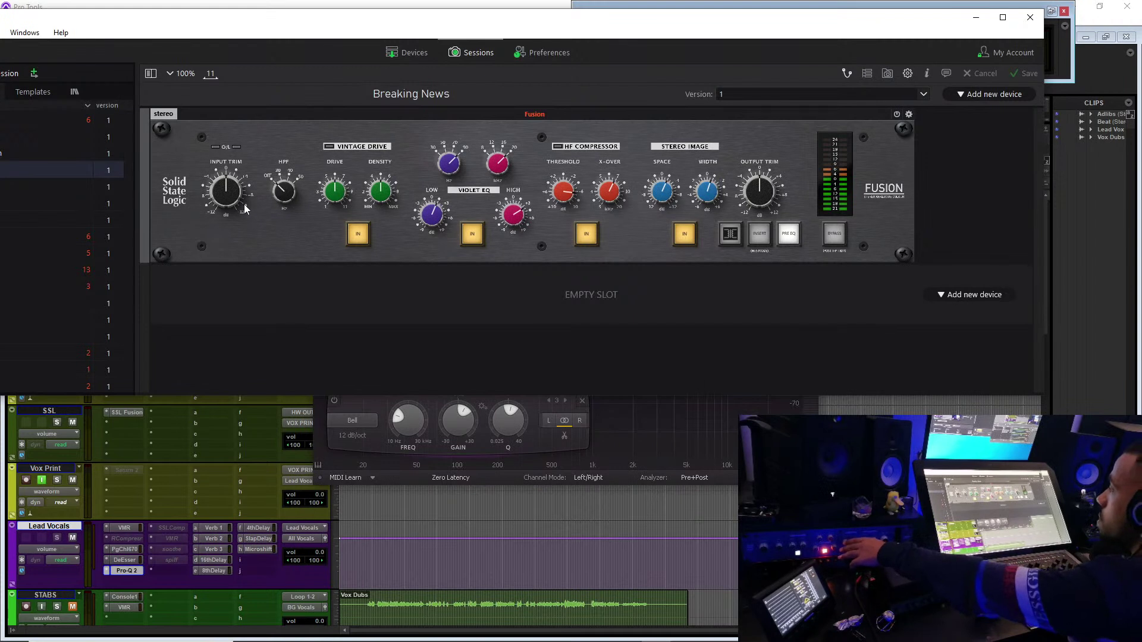
- Toggle the Fusion transformer switch on and off, close SessionRecall without saving, and close the Pro-Q 2 window
left_click(732, 238)
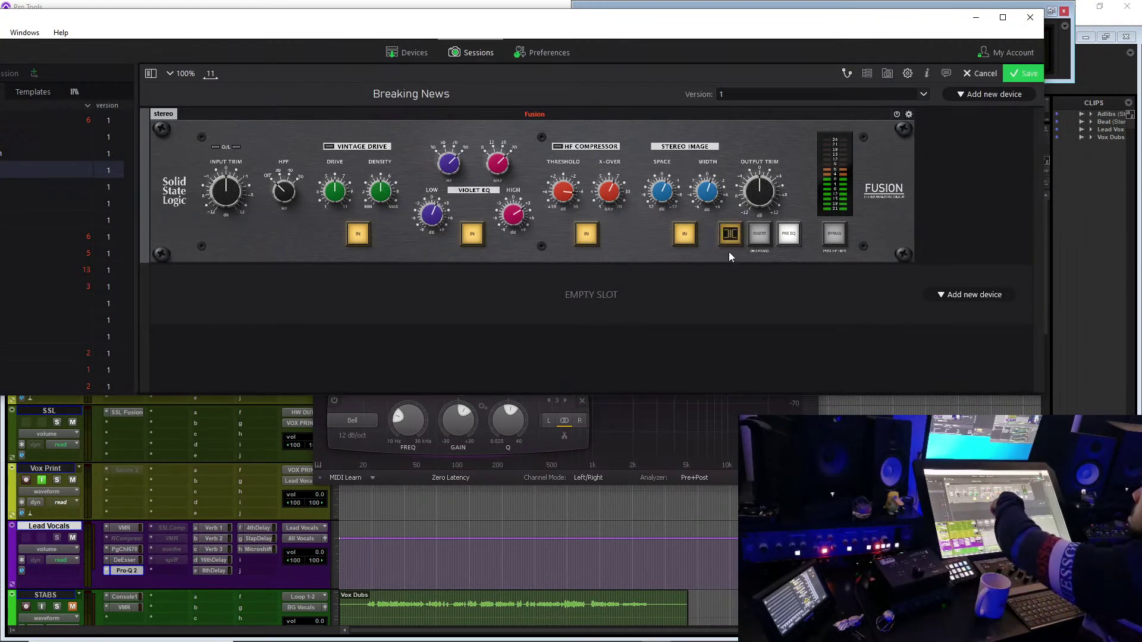
left_click(730, 237)
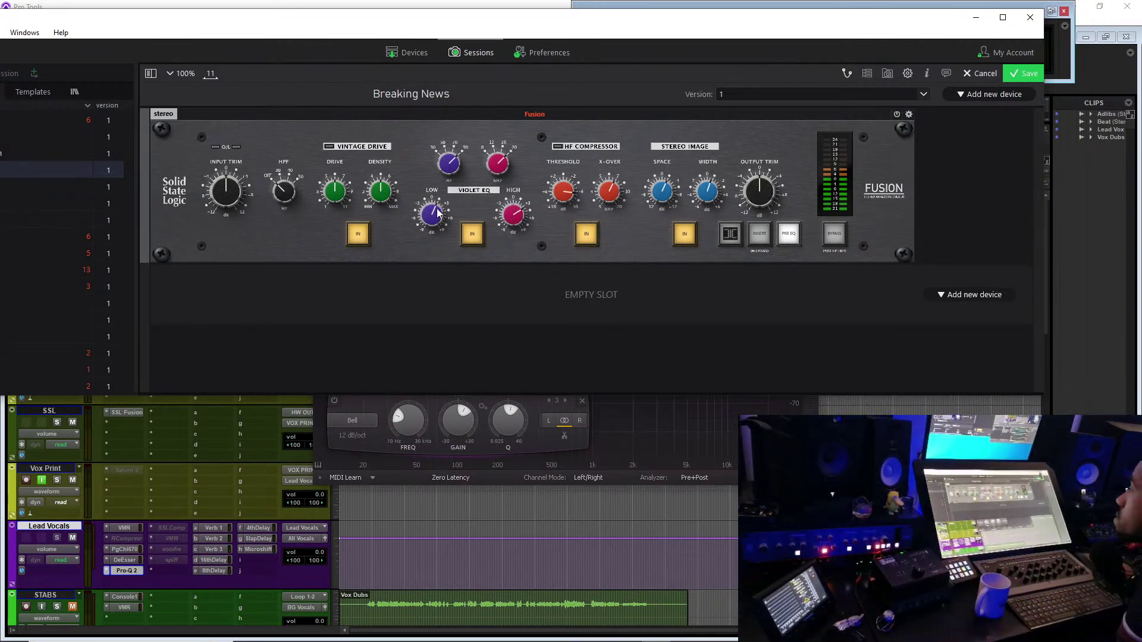
left_click(1029, 18)
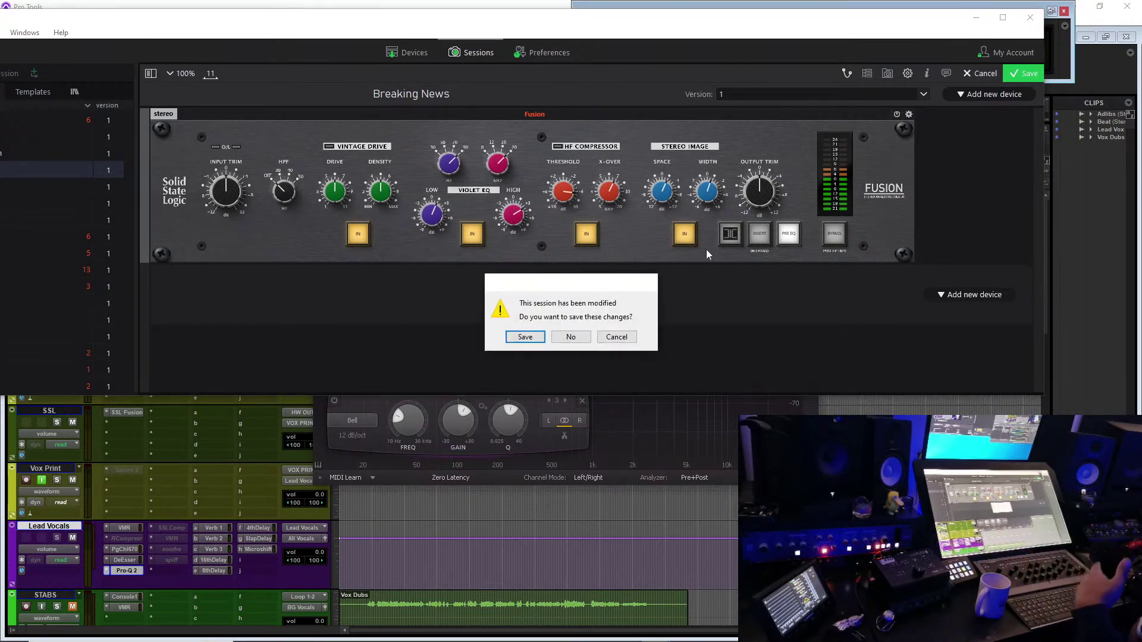
left_click(566, 341)
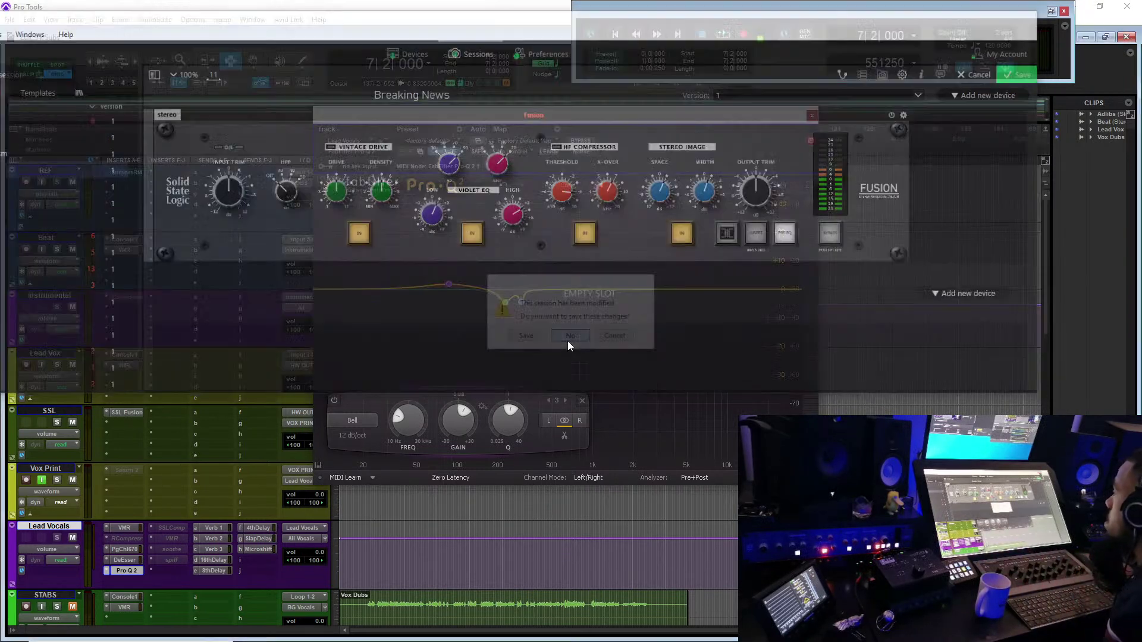
left_click(812, 115)
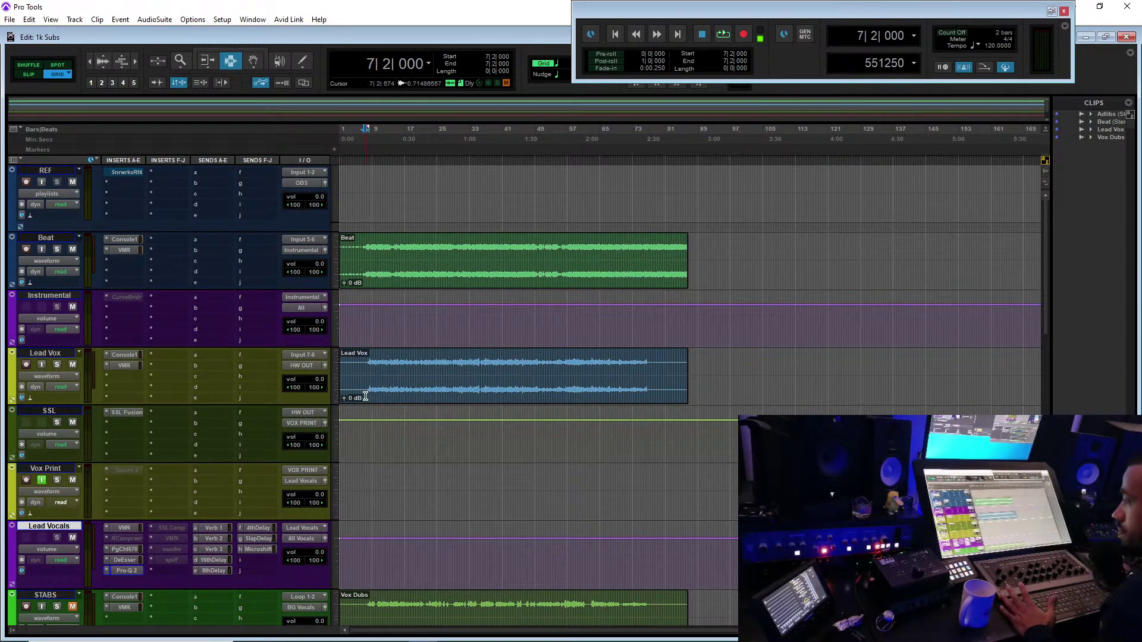
- Activate the SSLComp insert on the Lead Vocals track and open its plug-in window clear of the inserts
right_click(170, 529)
left_click(198, 540)
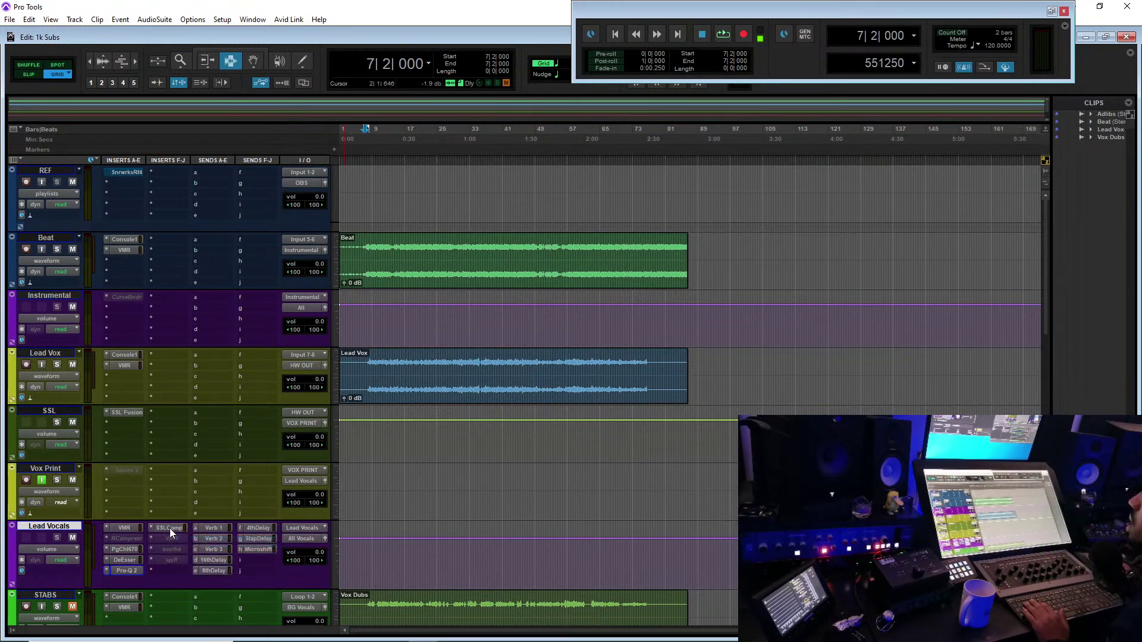
left_click(169, 528)
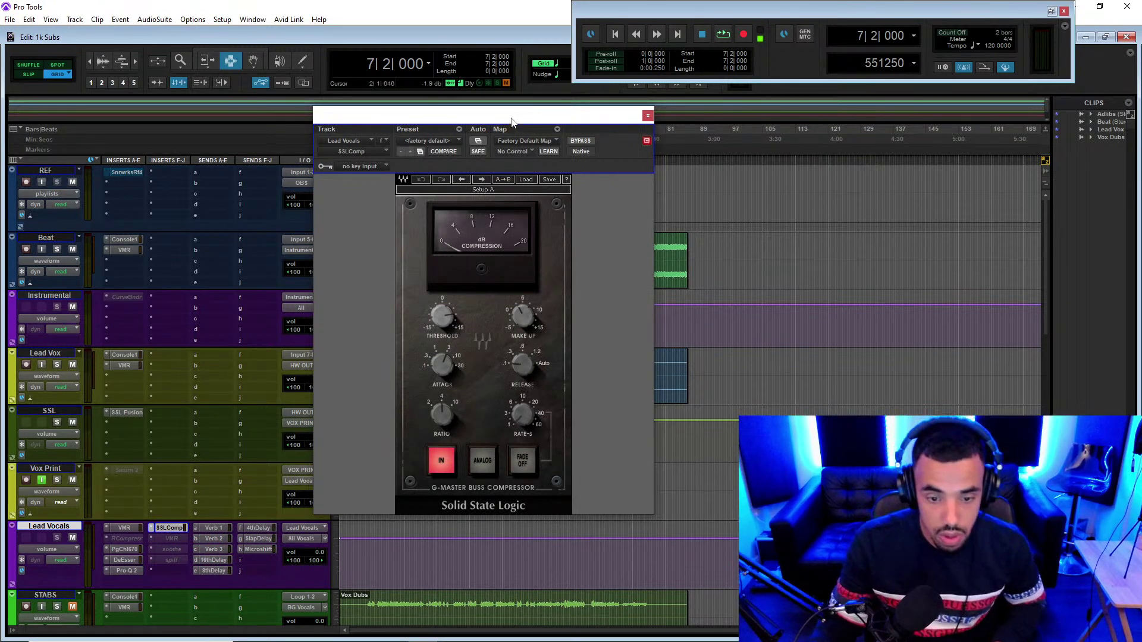
left_click_drag(506, 116, 795, 139)
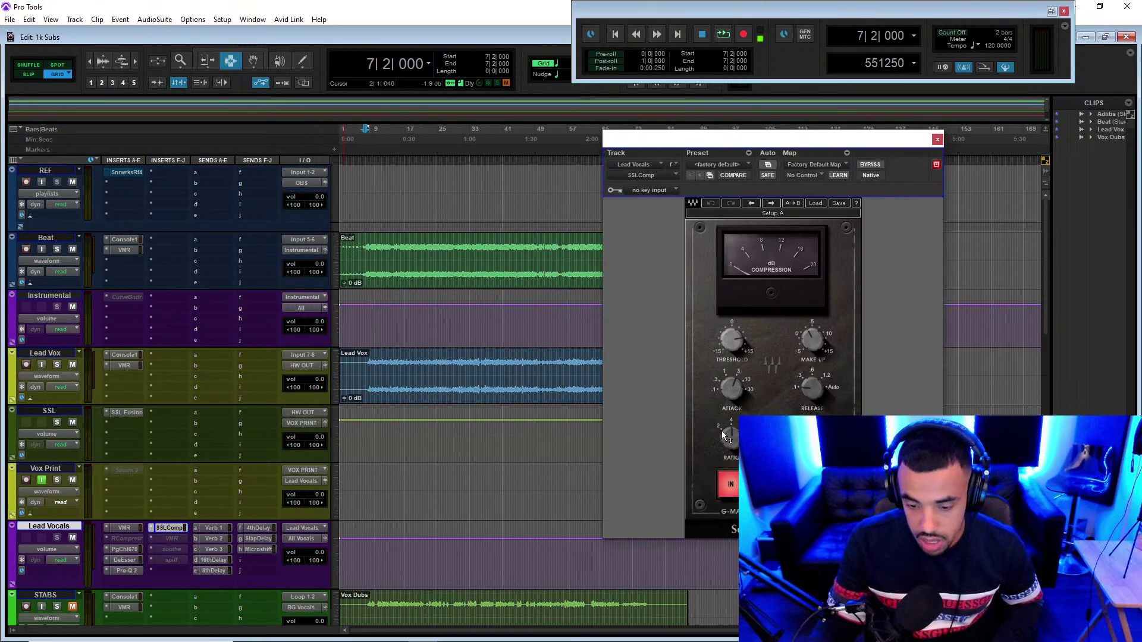
- Play the song from bar 7 and fine-tune the threshold and make-up gain of the Lead Vocals SSLComp
key("space")
mouse_move(739, 349)
left_mouse_down()
mouse_move(740, 339)
mouse_move(737, 349)
left_mouse_up()
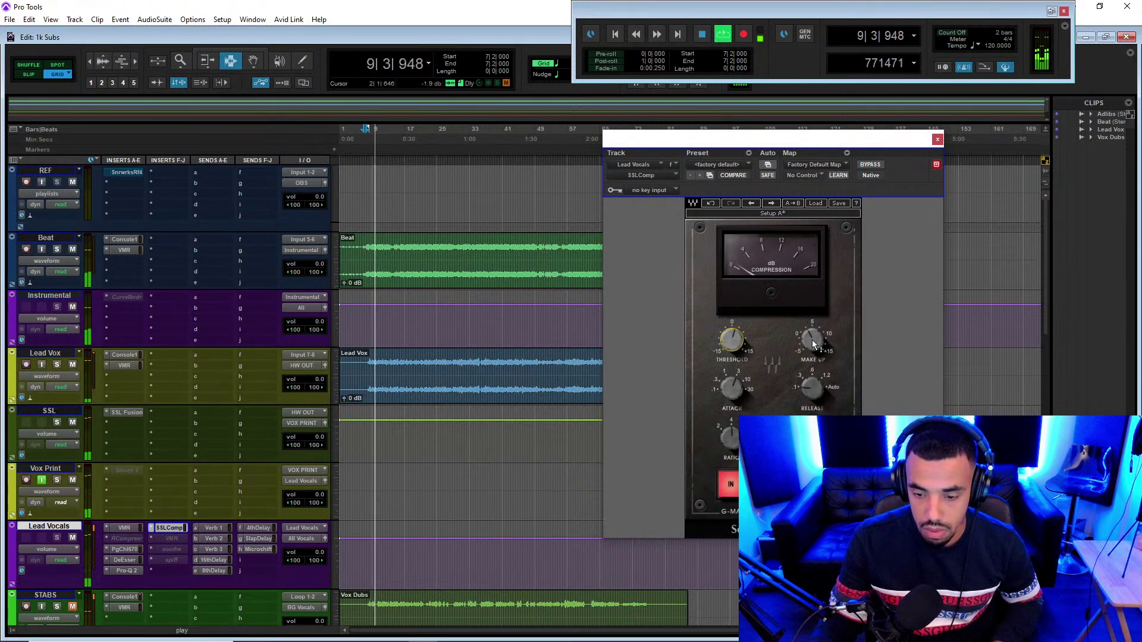
mouse_move(806, 340)
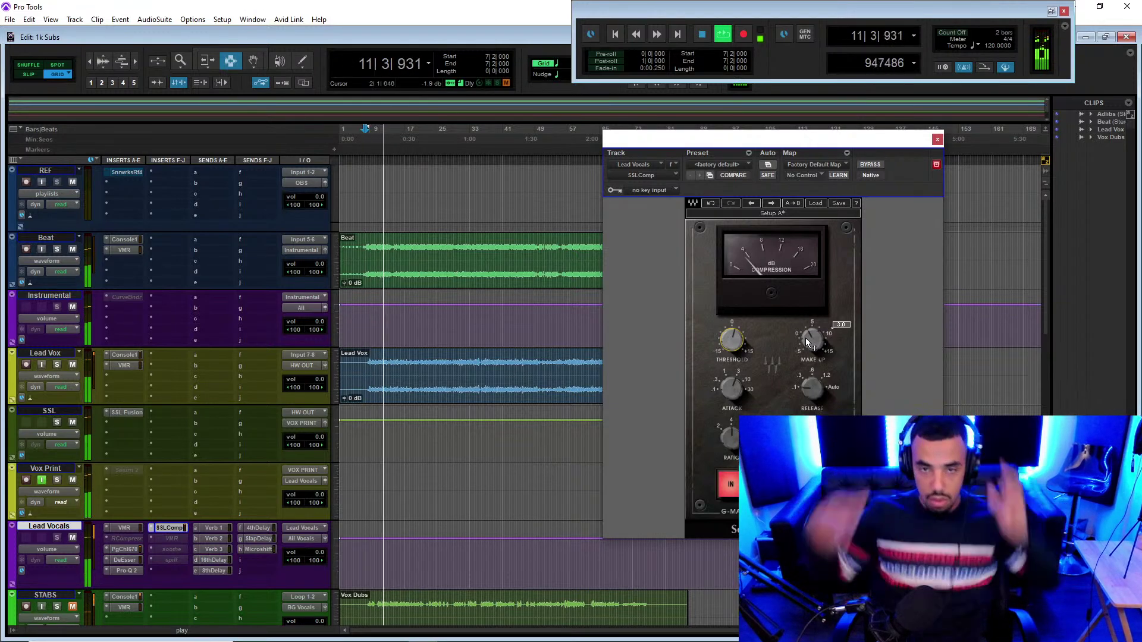
left_click_drag(809, 342, 809, 344)
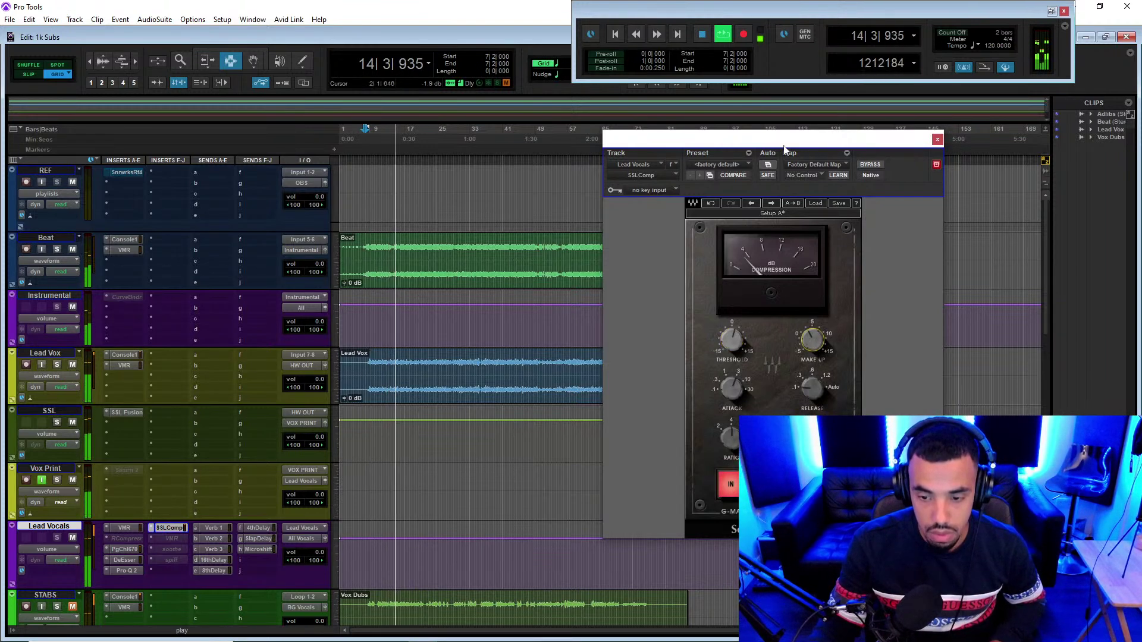
- Audition the compressed vocals again from 7|2|000, then stop playback and close the SSLComp window
left_click_drag(755, 142, 450, 143)
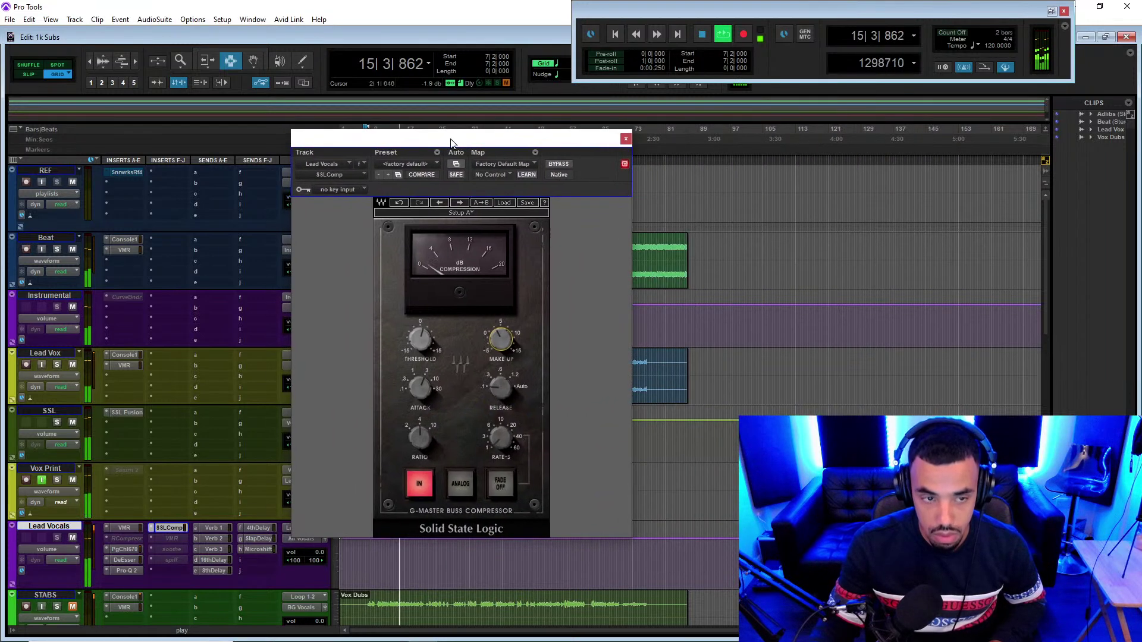
key("space")
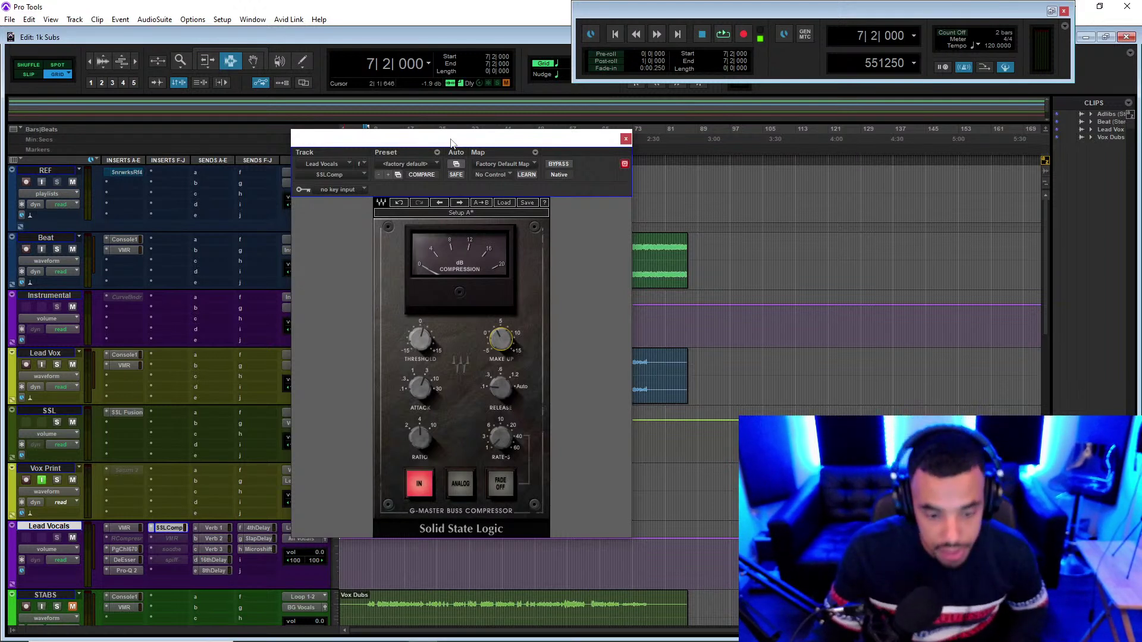
key("space")
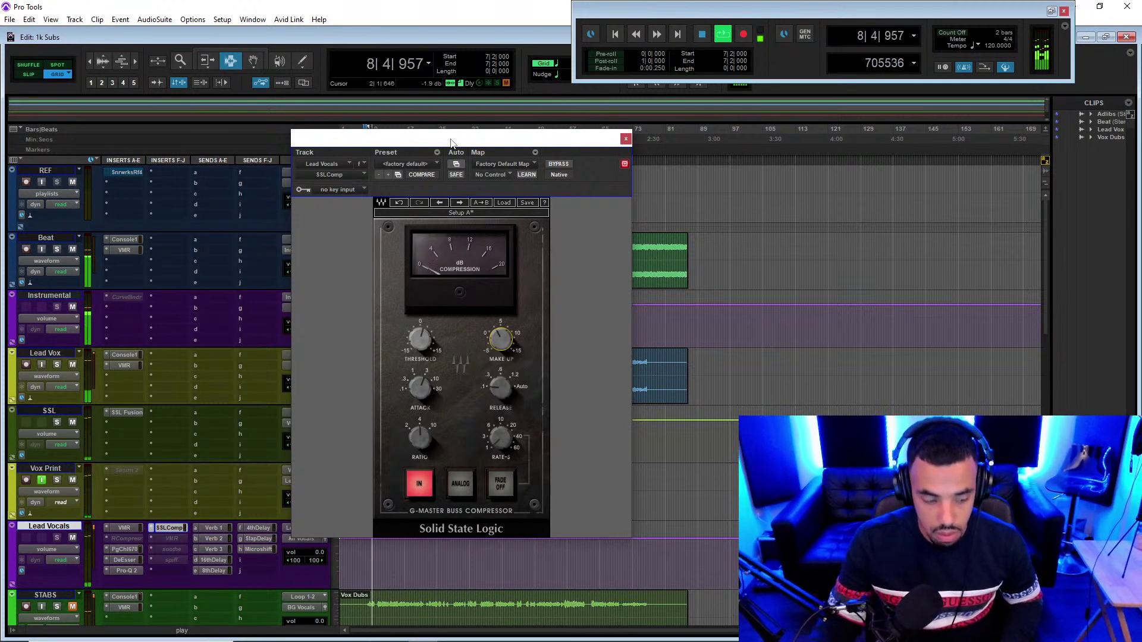
left_click(626, 138)
key("space")
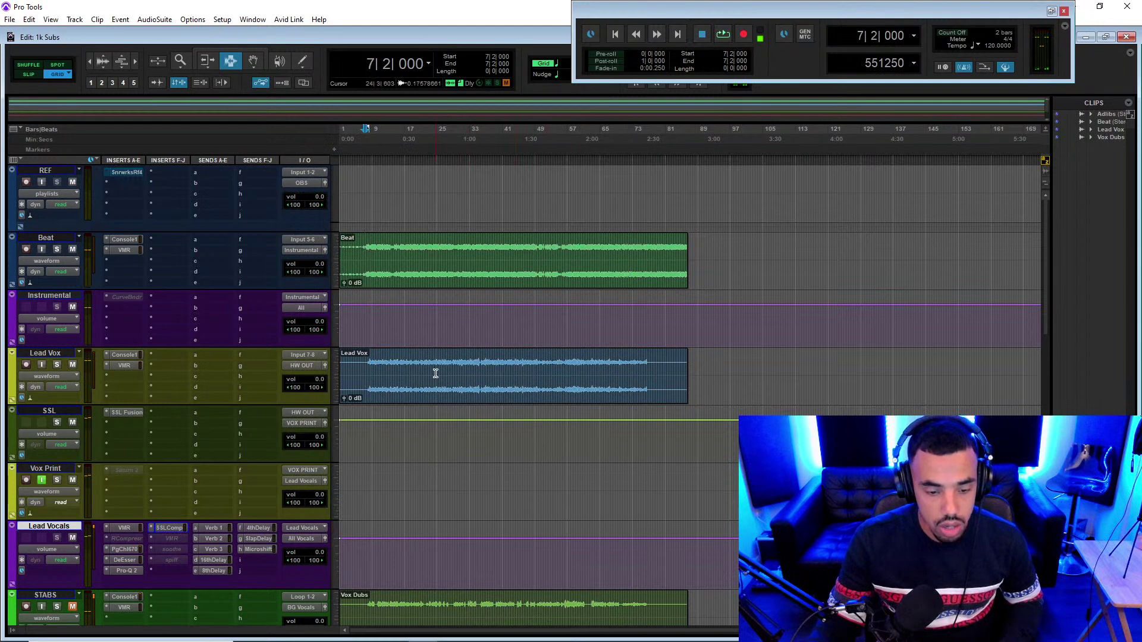
- Examine the Lead Vox waveform around bar 8 and play it from 7|4|000 to locate the plosive
key("t")
key("t")
key("t")
left_click(605, 370)
key("t")
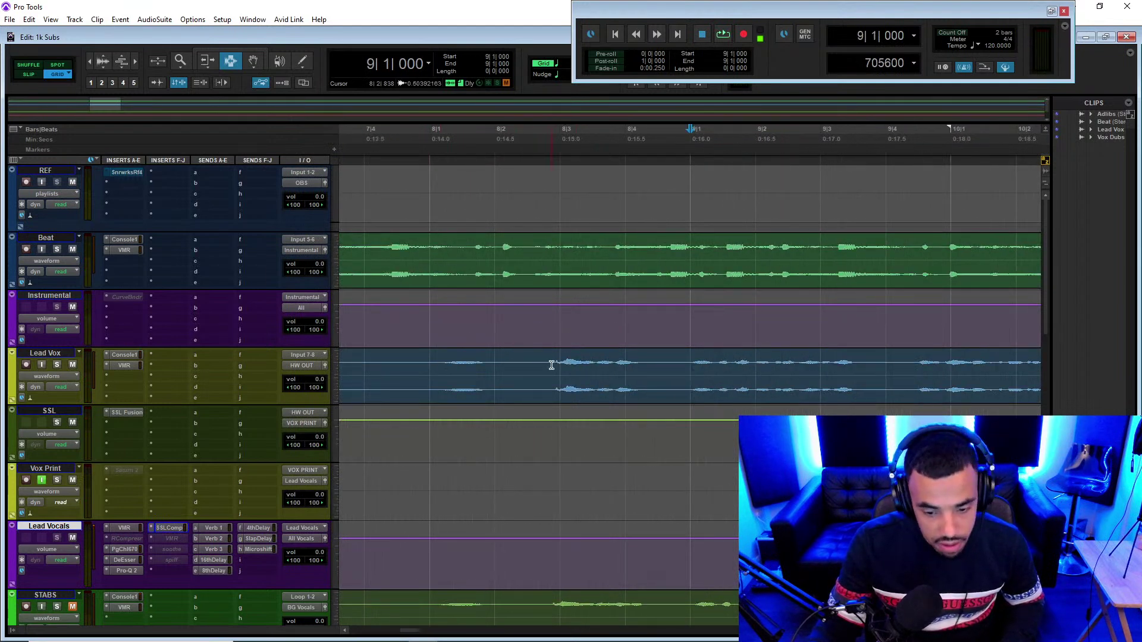
left_click_drag(575, 374, 630, 375)
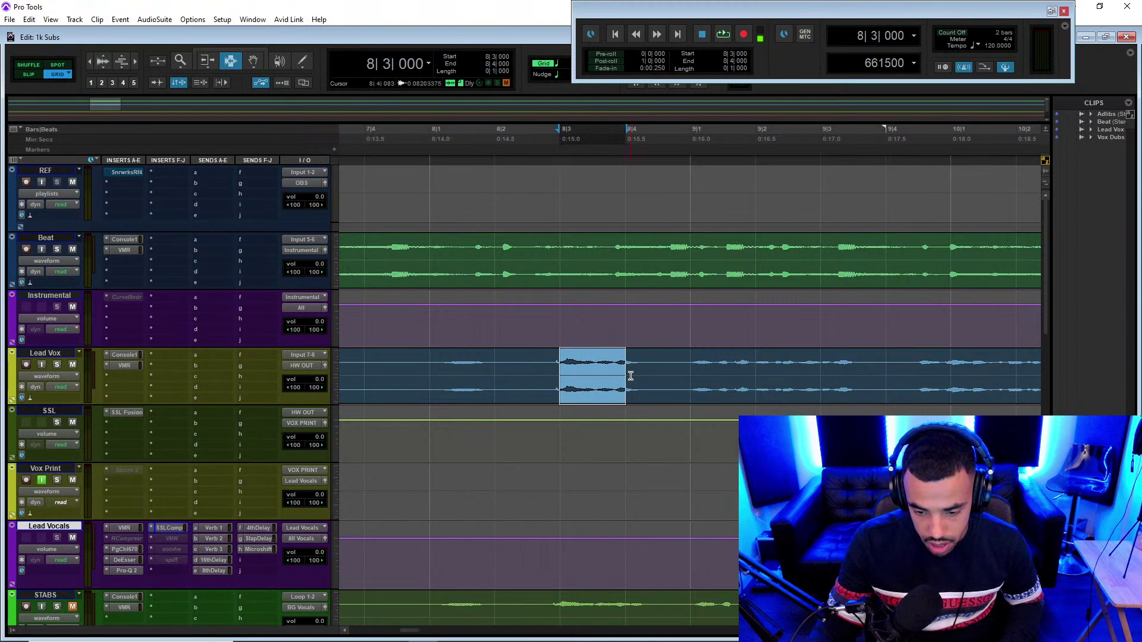
left_click(404, 364)
key("space")
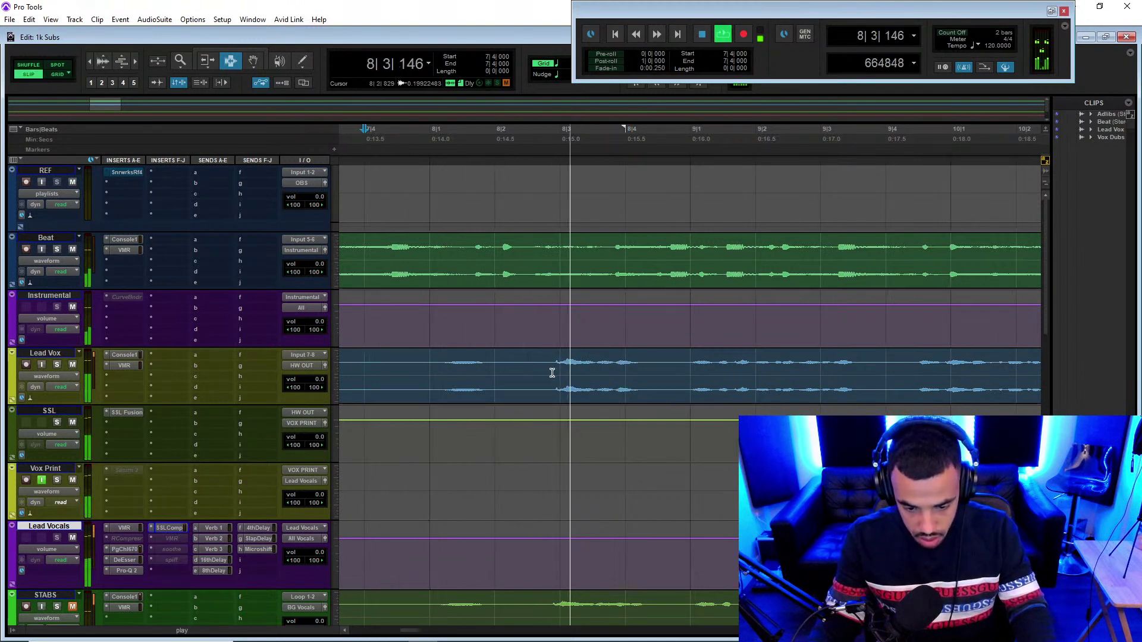
key("space")
- Select the plosive burst on the Lead Vox track from 8|2|905 with a length of 58 ticks and audition it
left_click(555, 367)
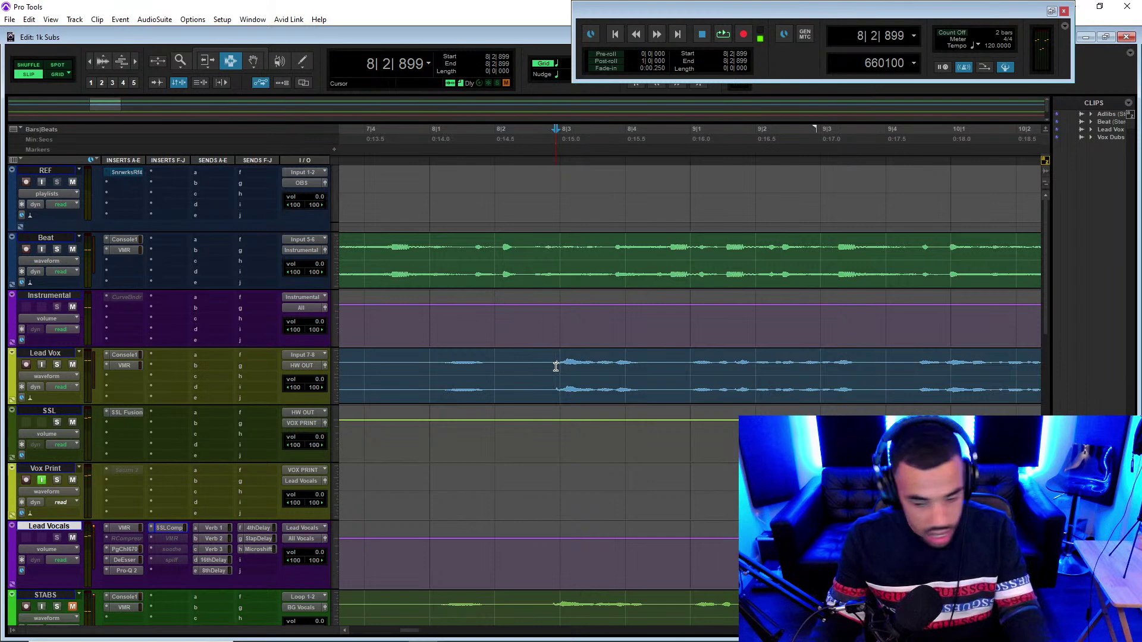
key("e")
key("t")
key("t")
key("t")
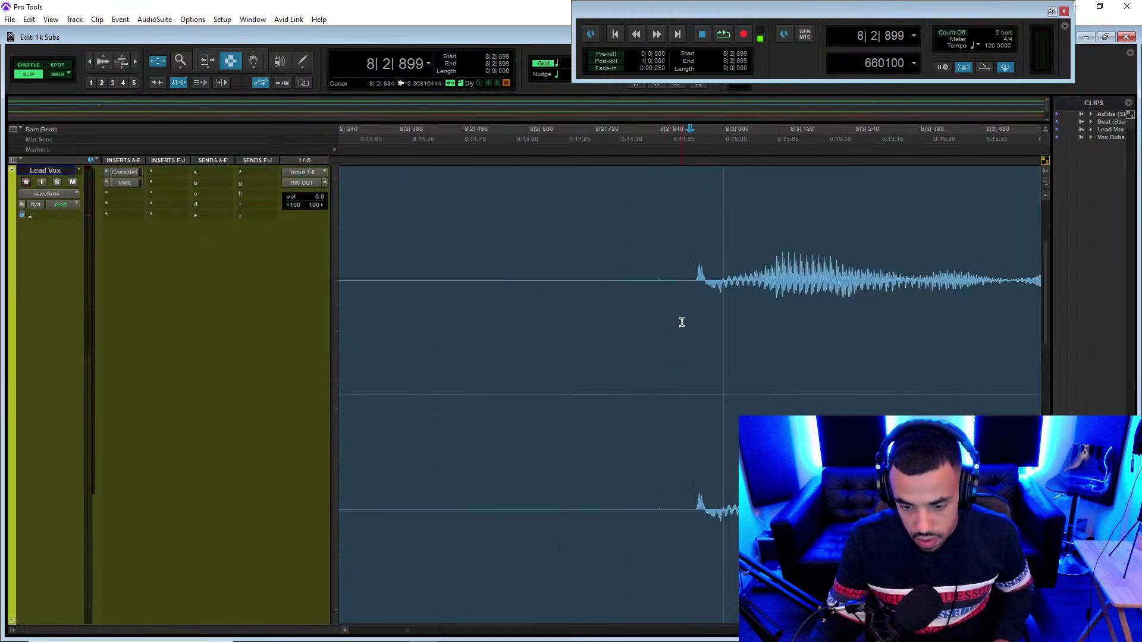
key("space")
key("space")
left_click_drag(683, 320, 724, 331)
key("space")
key("space")
key("space")
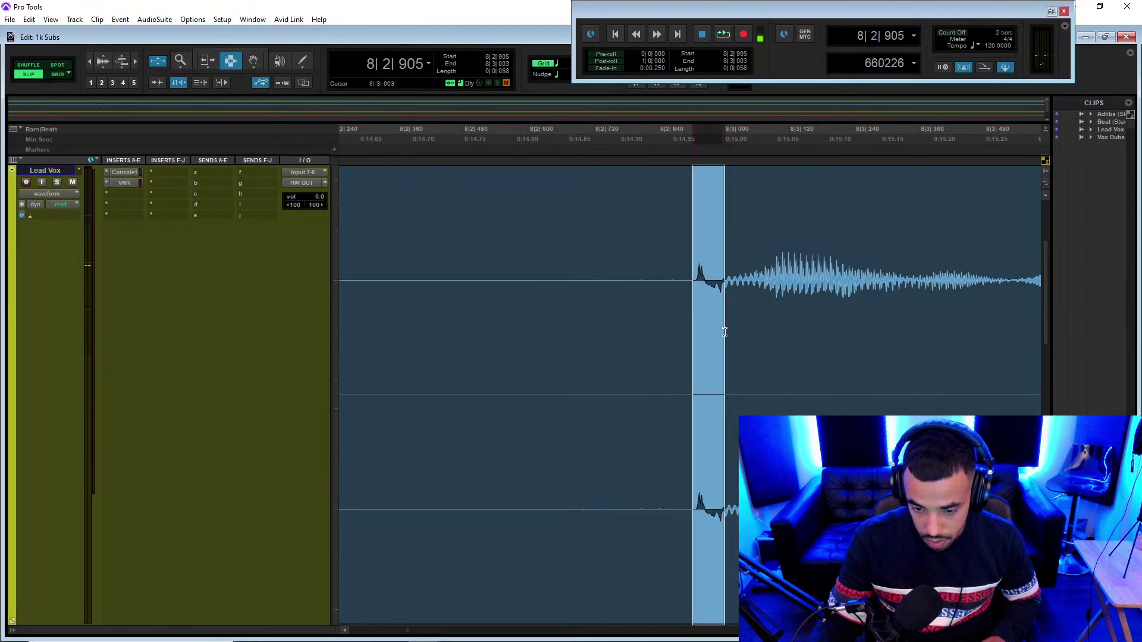
key("space")
key("space")
- Separate the selected plosive into its own clip at -8.0 dB clip gain and crossfade both of its edges
key("ctrl+e")
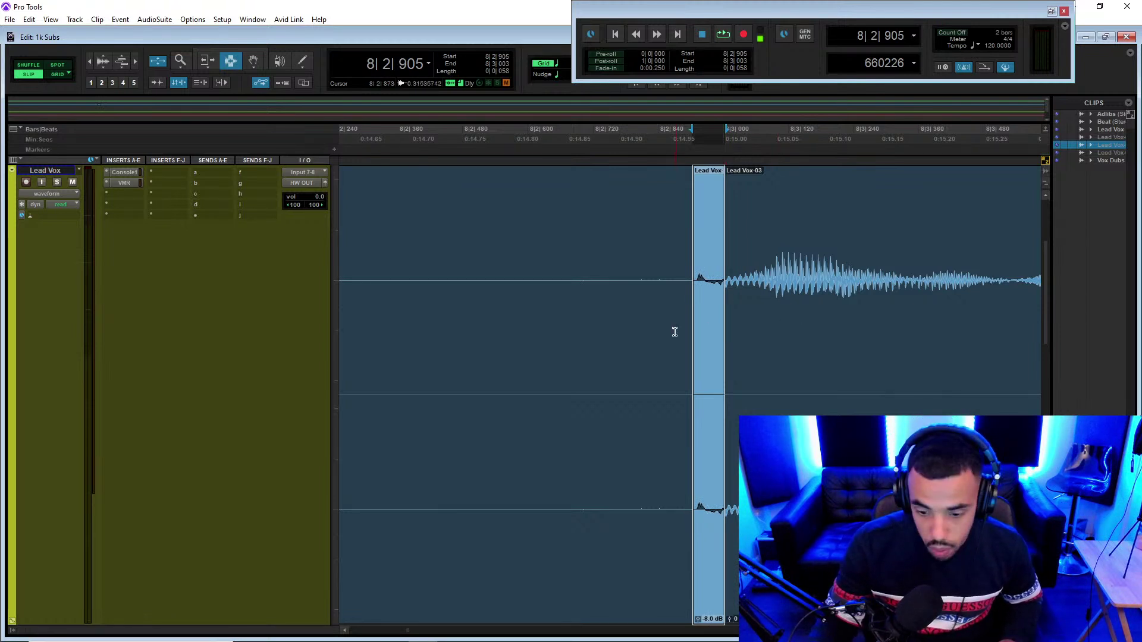
left_click_drag(680, 329, 726, 312)
key("f")
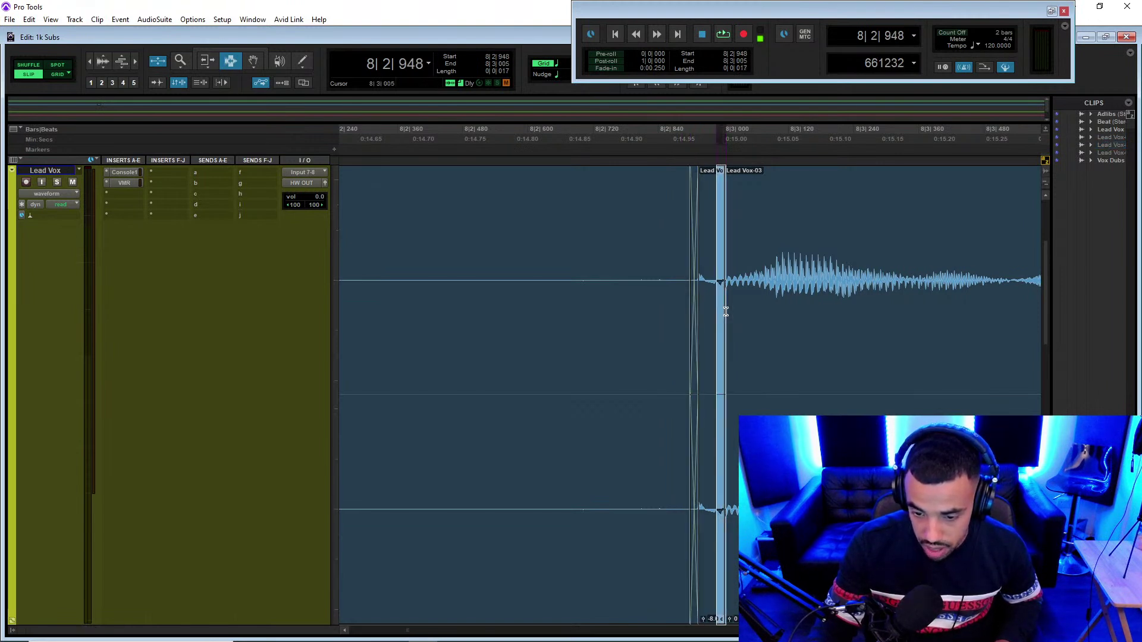
key("f")
- Audition the softened plosive from 8|2|738 and again from 7|4|712 on the Lead Vox track
left_click(602, 301)
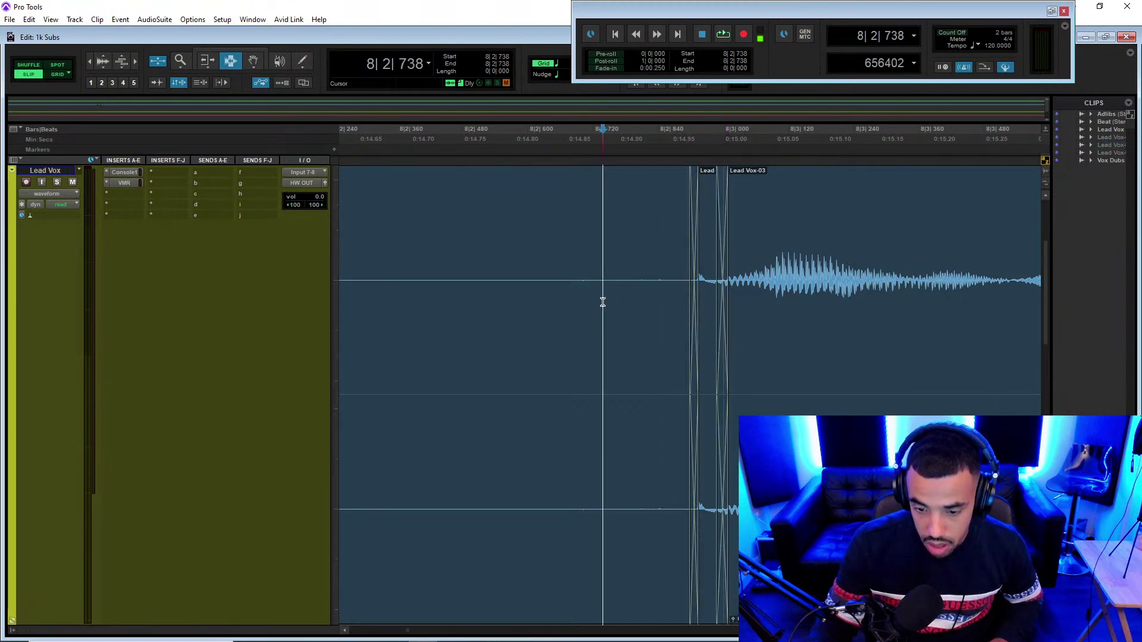
key("space")
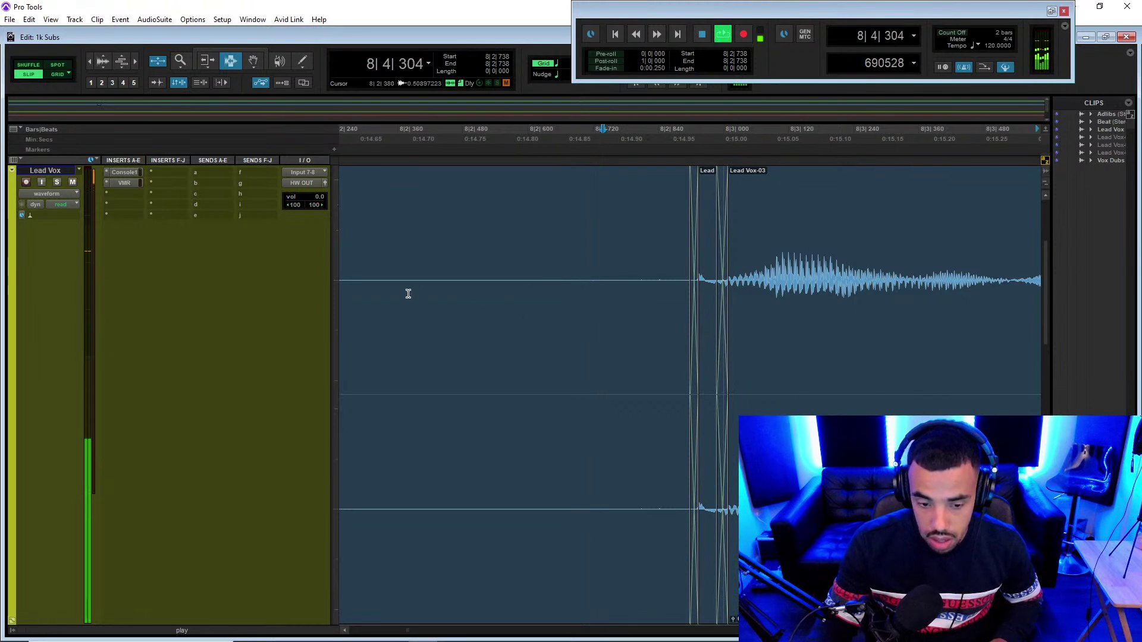
left_click(408, 293)
key("r")
left_click(404, 287)
key("space")
key("space")
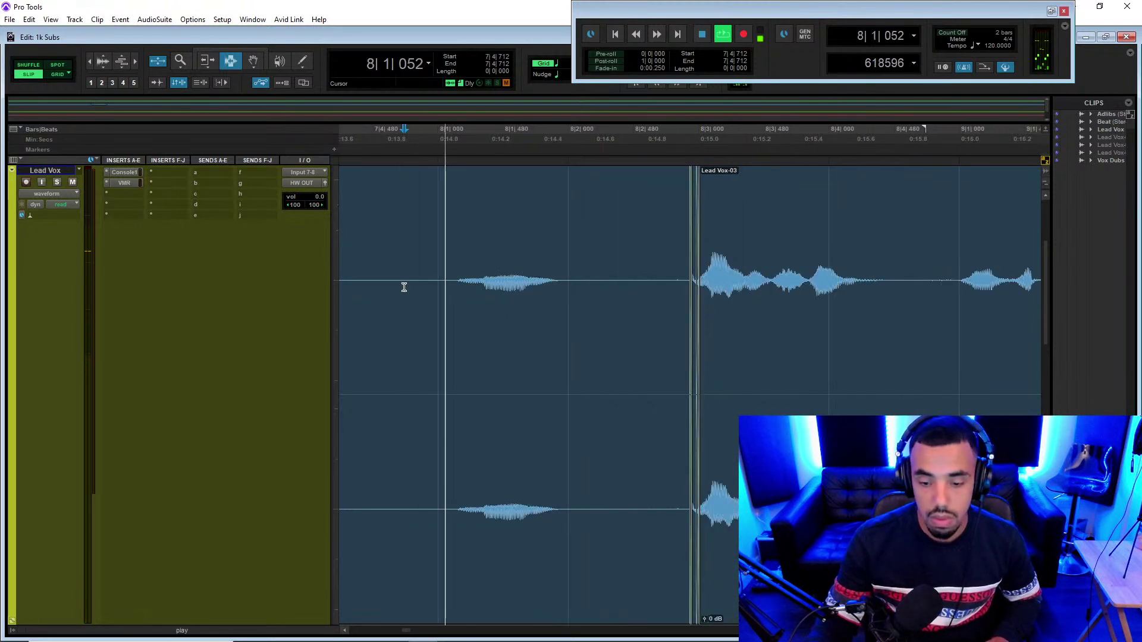
- Inspect the crossfaded plosive edit just before 8|3 and select its short clip with the Grabber tool
left_click(745, 345)
key("t")
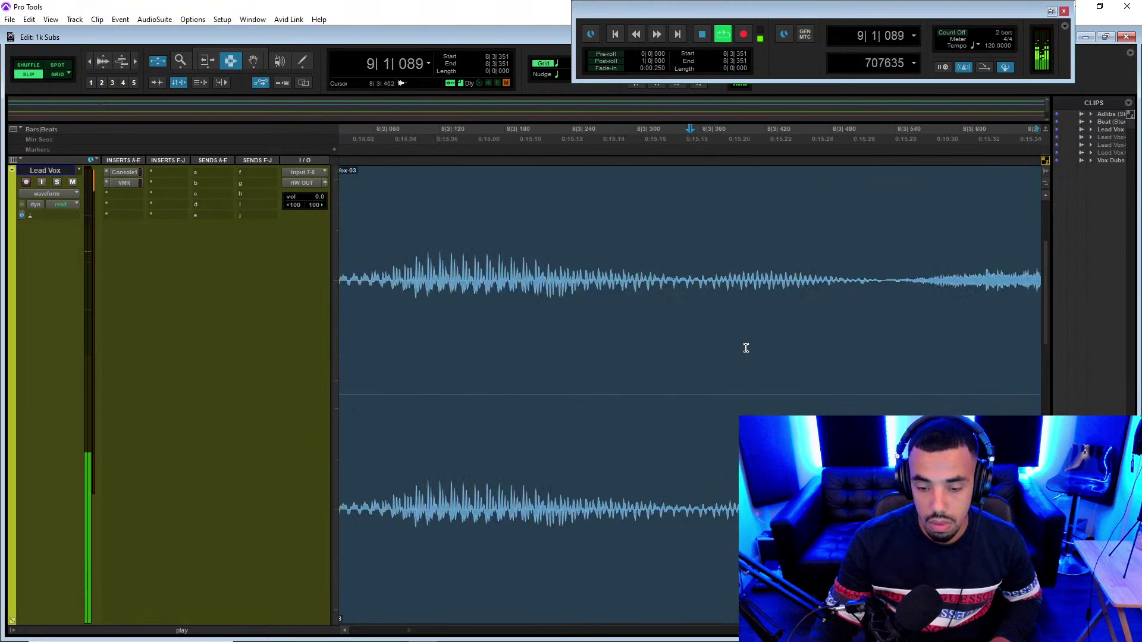
key("t")
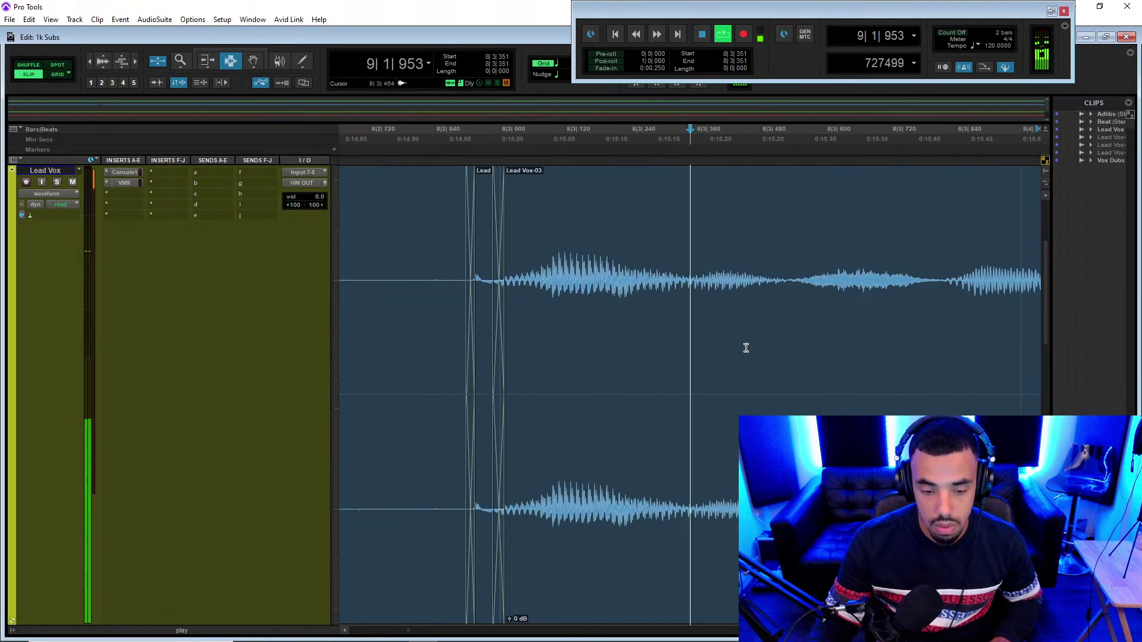
key("F8")
left_click(490, 356)
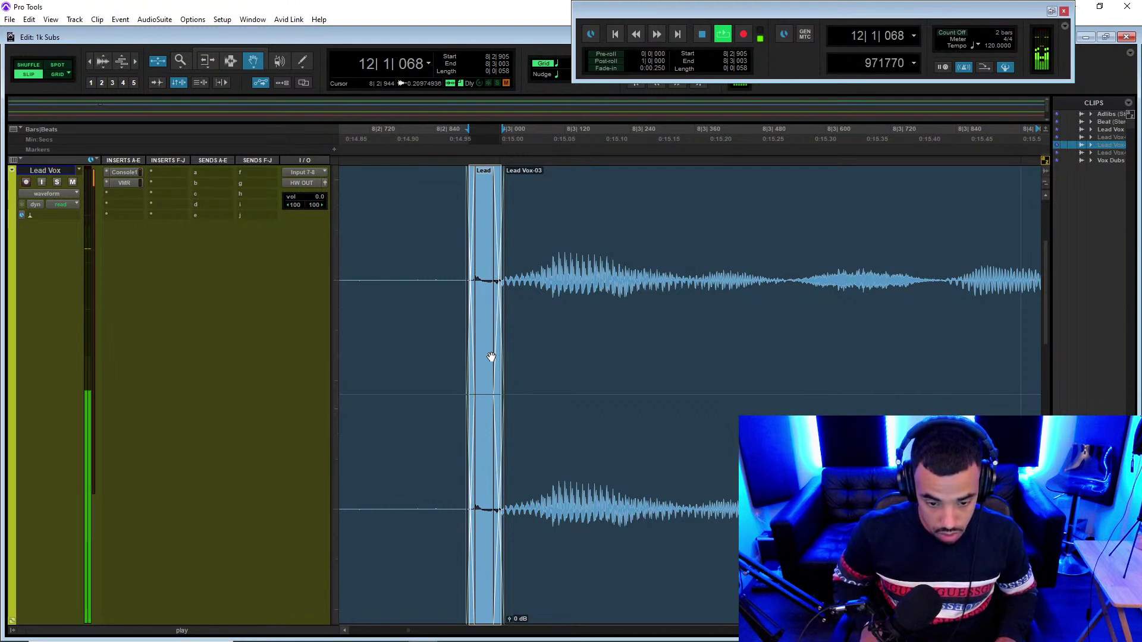
key("e")
key("e")
key("r")
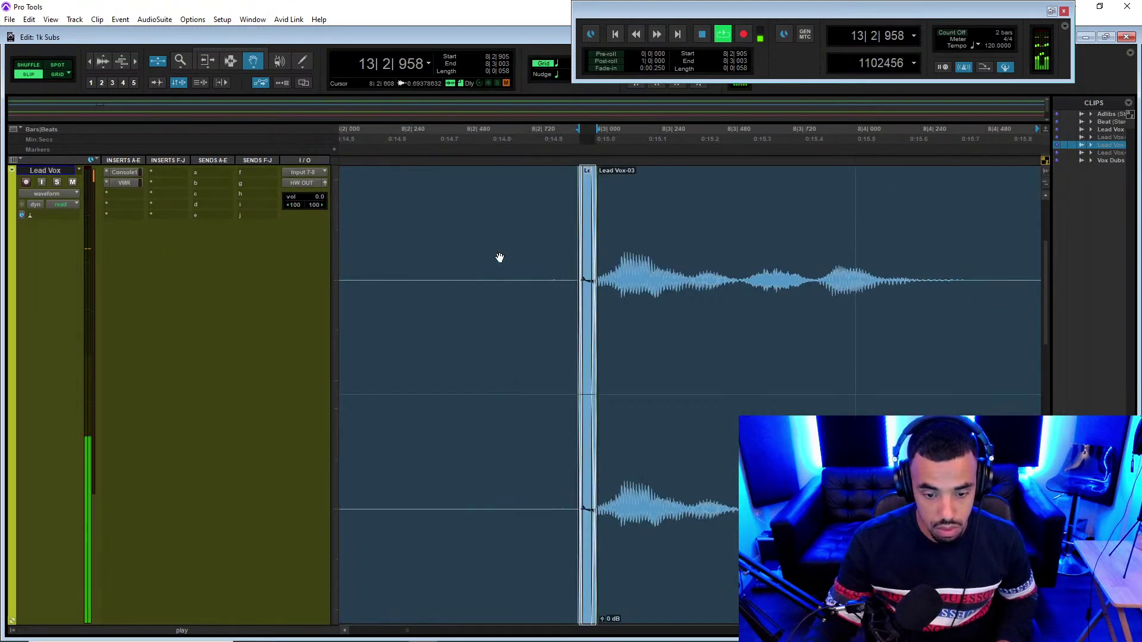
- Play the Lead Vox from 8|2|503 through to bar 14 to find the next plosive, then stop
left_click(470, 159)
key("r")
key("r")
key("r")
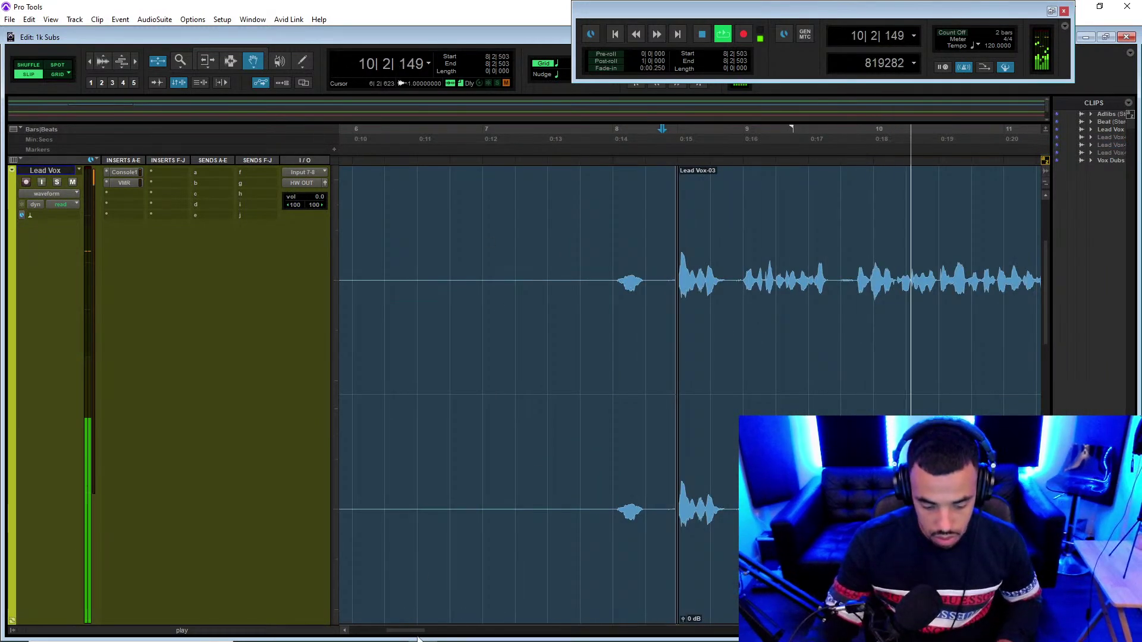
left_click_drag(419, 632, 461, 624)
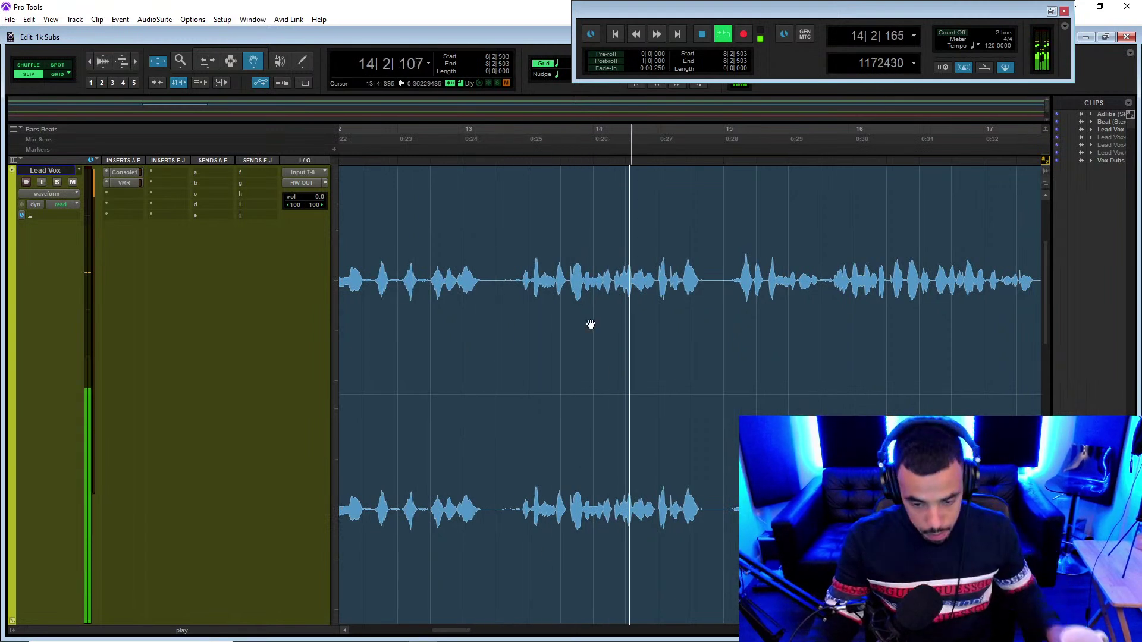
key("space")
- Select the next plosive burst on the Lead Vox track from 13|4|304 with a length of 37 ticks and audition it
left_click(565, 264)
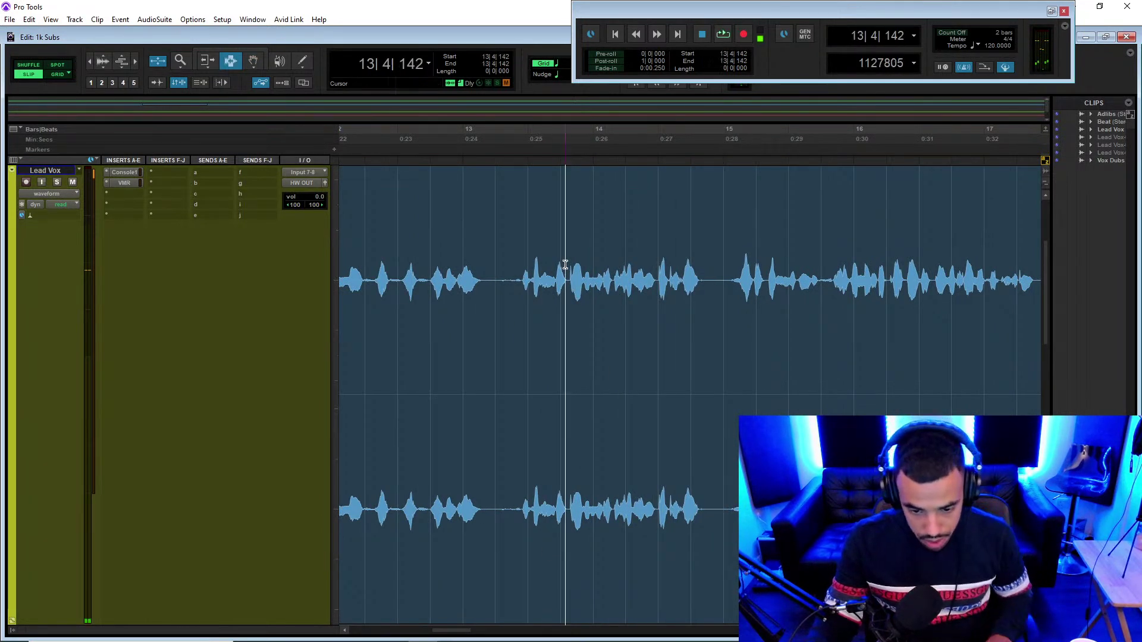
key("ctrl+]")
key("ctrl+]")
left_click(707, 269)
key("ctrl+]")
key("ctrl+]")
key("ctrl+]")
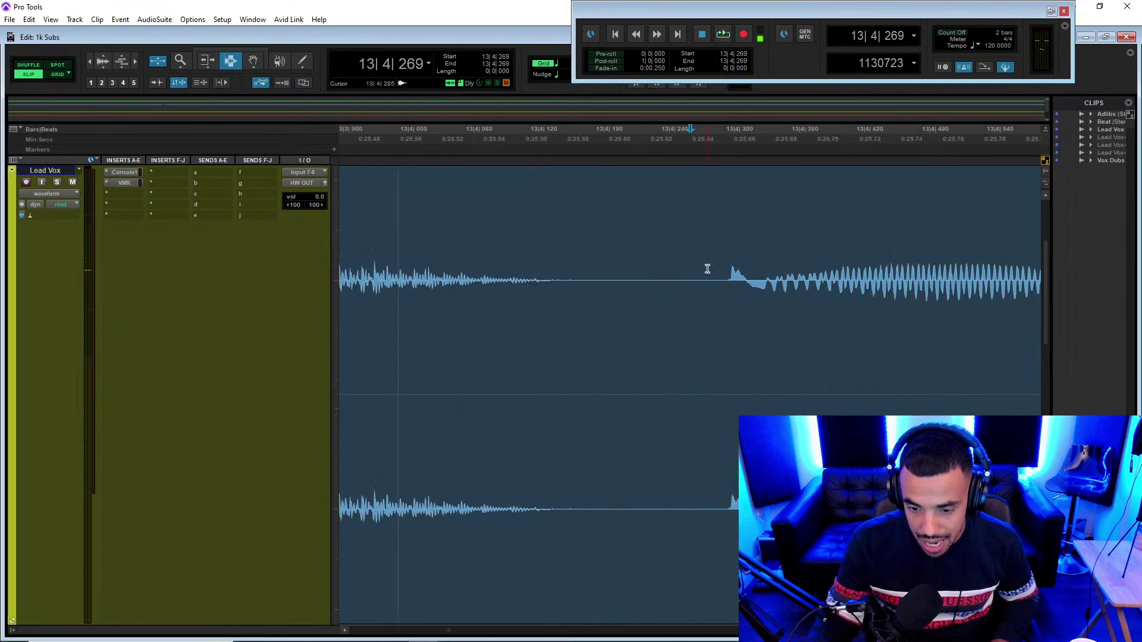
left_click_drag(721, 286, 769, 310)
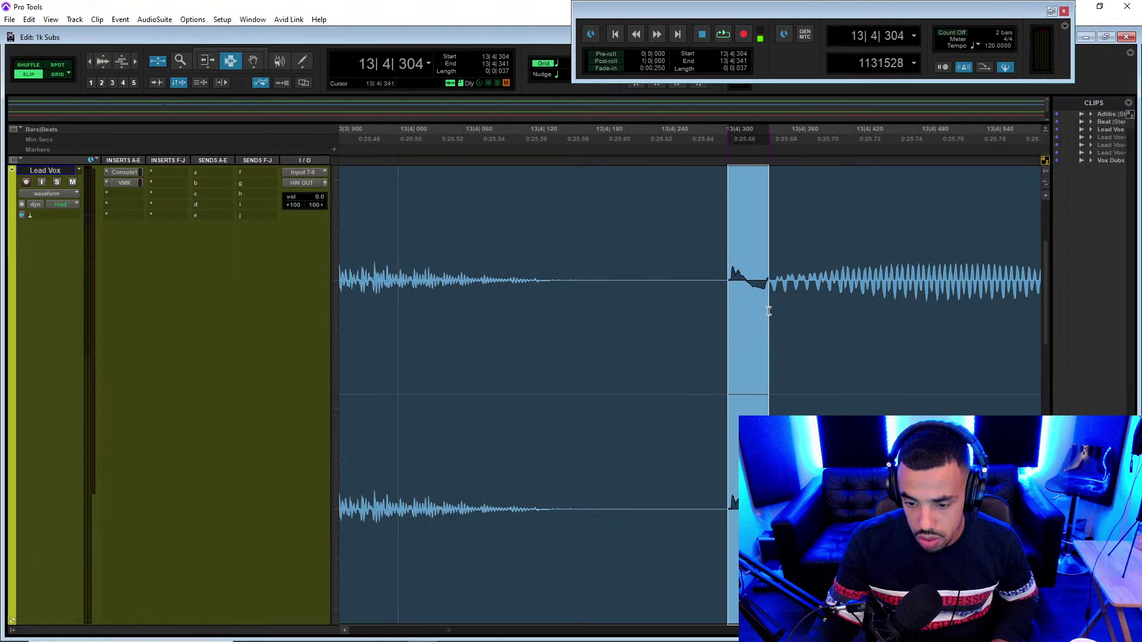
key("space")
key("space")
- Separate the bar 13 plosive into its own clip with reduced clip gain and crossfade both of its edges
key("ctrl+e")
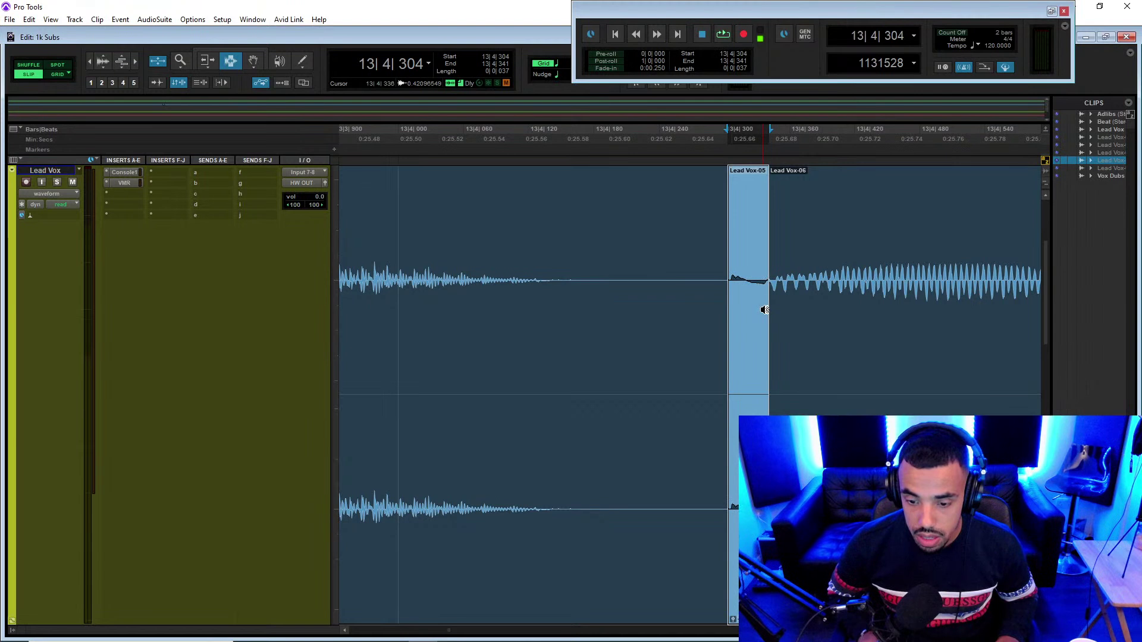
left_click_drag(721, 317, 733, 325)
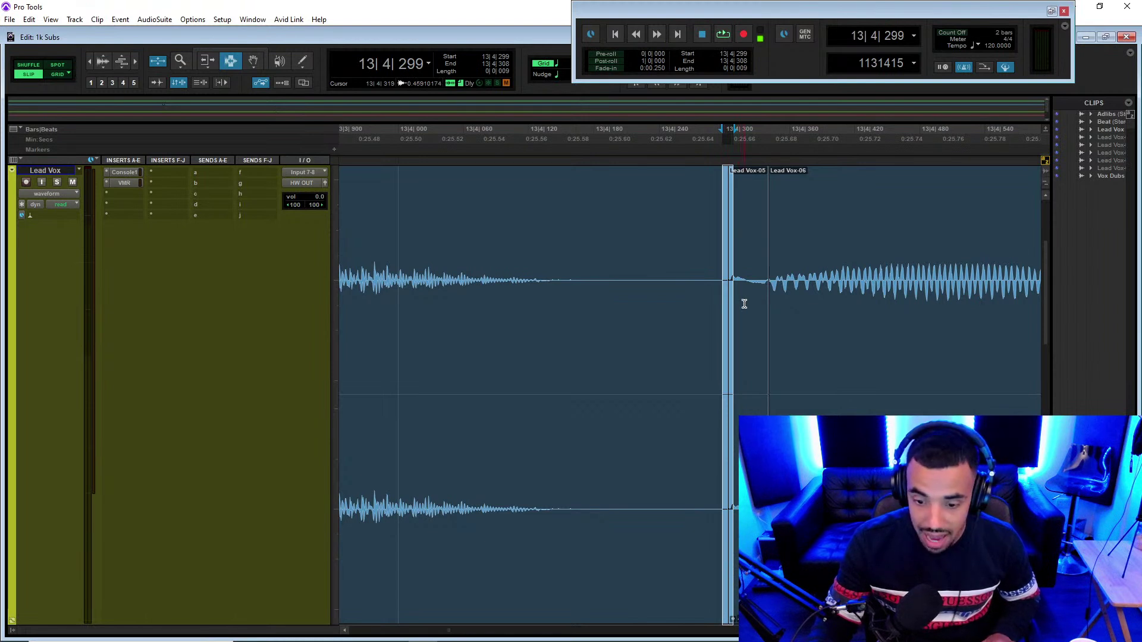
key("f")
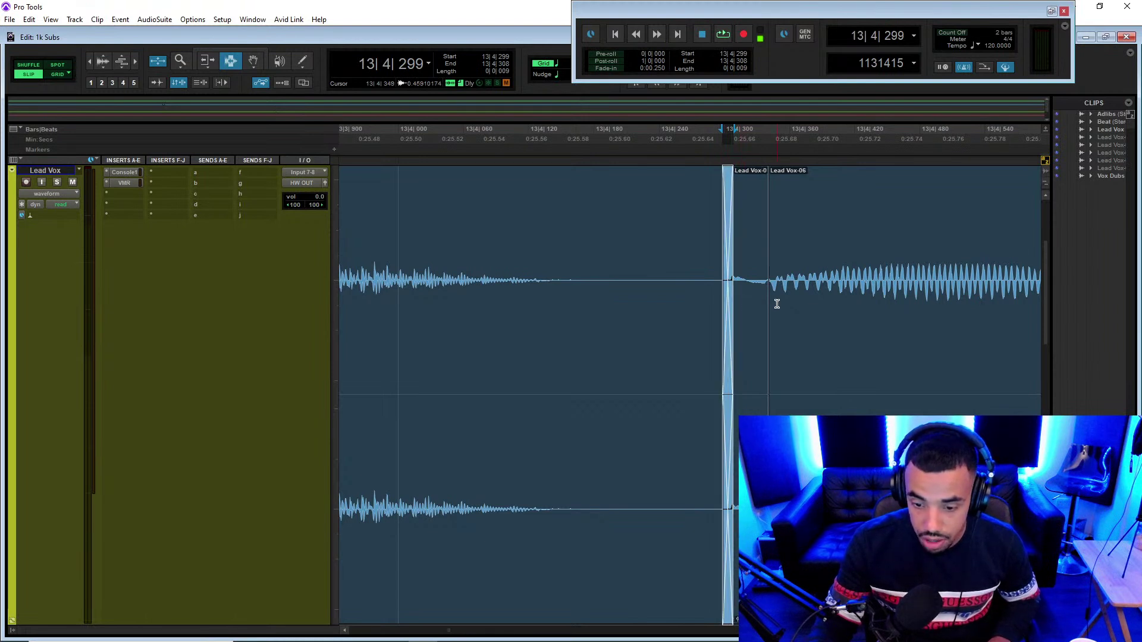
left_click_drag(777, 304, 765, 307)
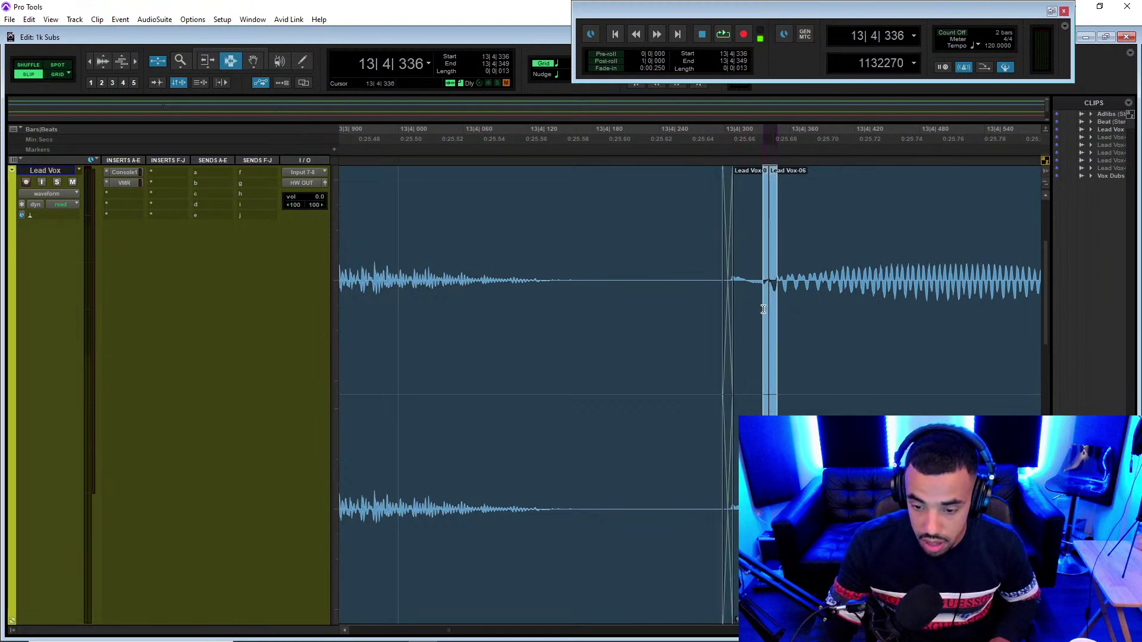
key("f")
- Audition the bar 13 plosive edit, starting playback from 13|4|062
left_click(663, 294)
key("space")
left_click(465, 268)
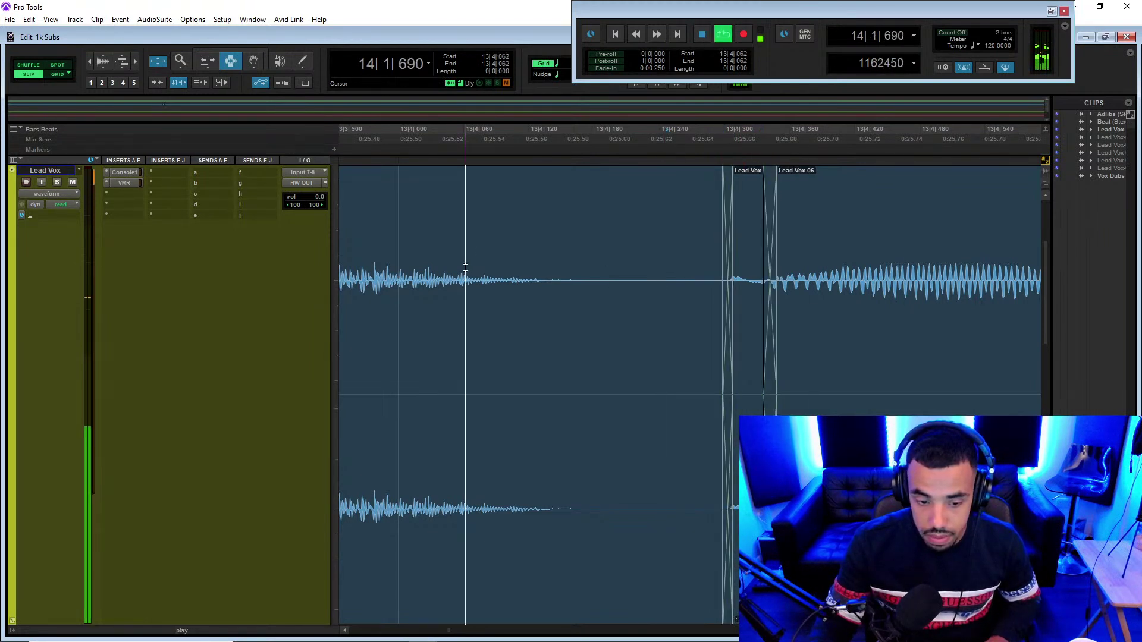
- Play the Lead Vox on through bar 14 to find the next plosive, then stop
key("space")
key("space")
key("r")
key("r")
key("r")
key("r")
key("r")
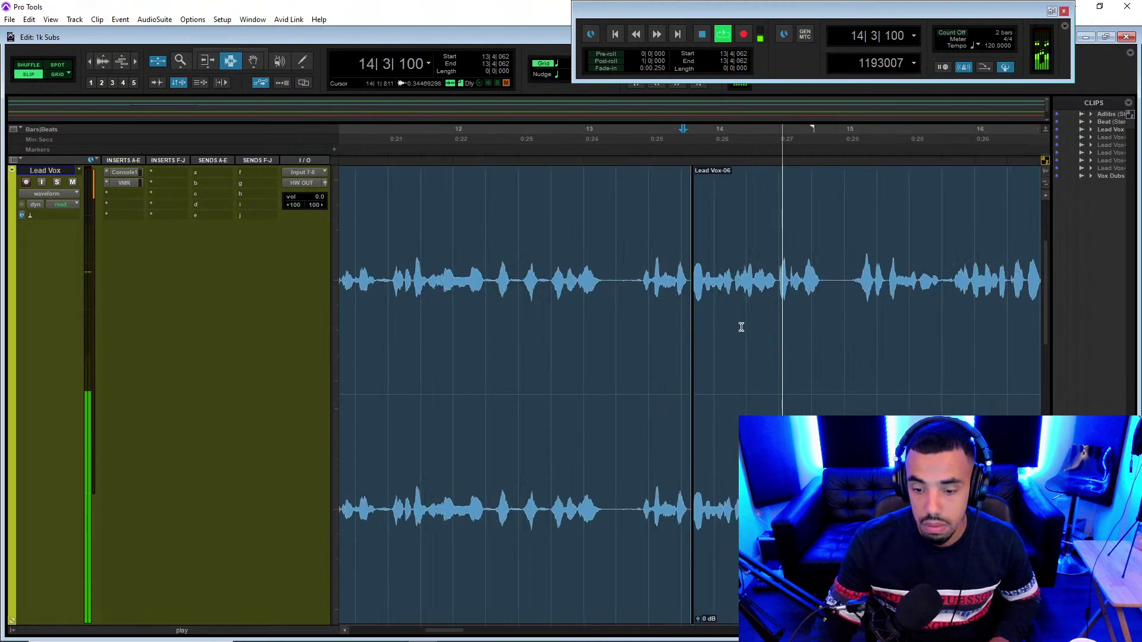
key("space")
- Select the next plosive burst on the Lead Vox track from 14|3|026 with a length of 36 ticks and audition it
left_click(776, 286)
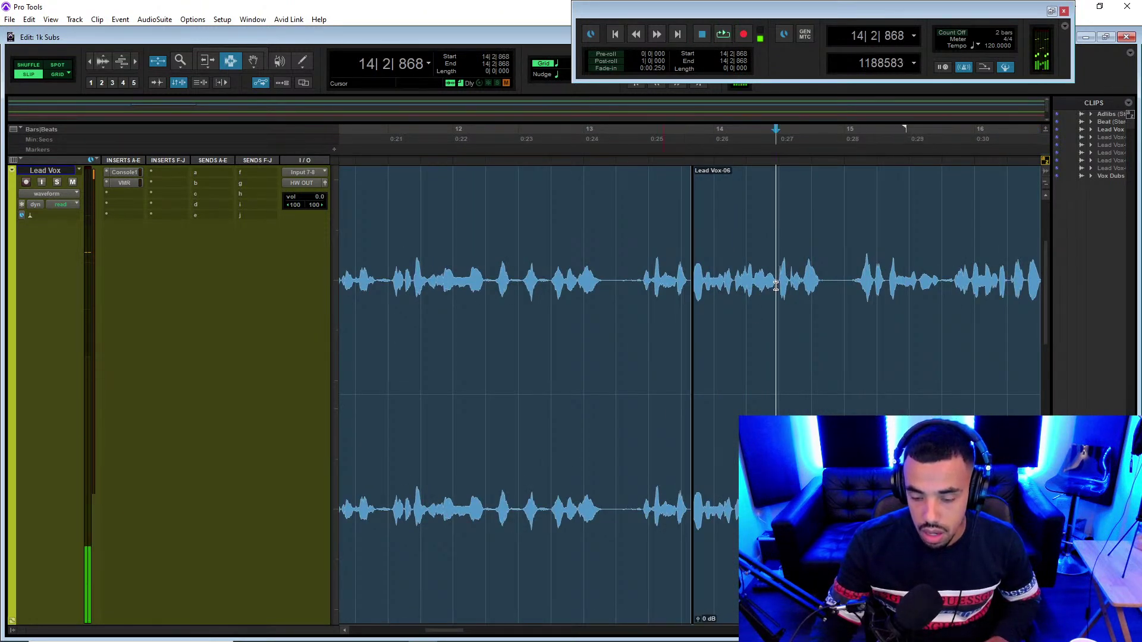
key("t")
key("t")
key("t")
key("t")
key("t")
key("t")
left_click_drag(714, 278, 836, 306)
key("space")
key("space")
key("space")
left_click_drag(746, 300, 824, 323)
key("space")
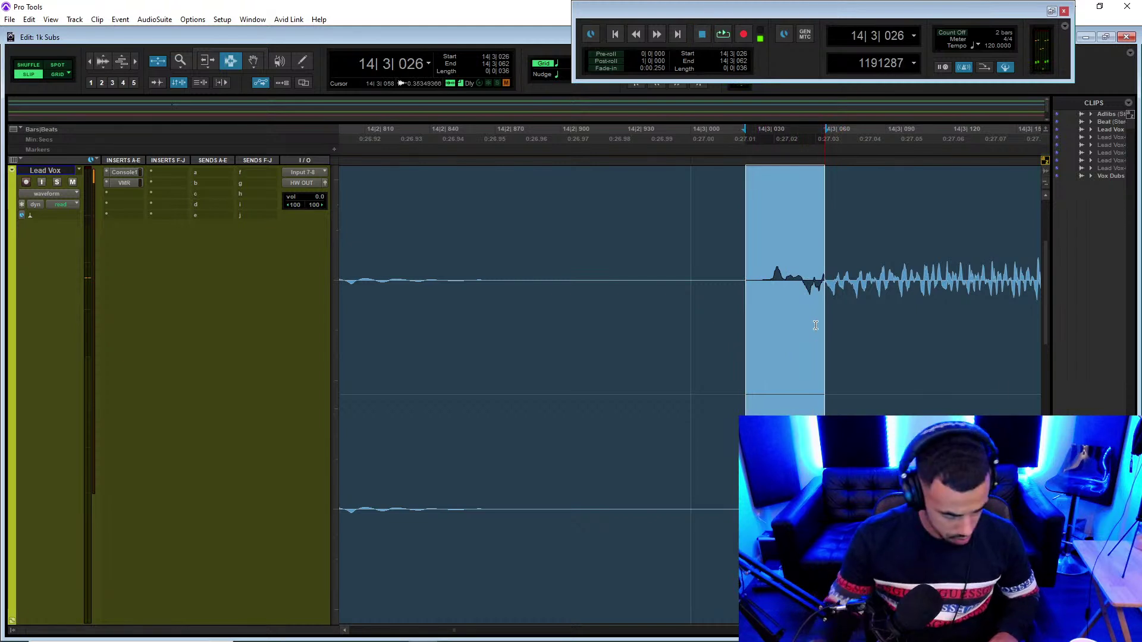
- Separate the bar 14 plosive into its own clip, reduce its clip gain and crossfade both of its edges
key("ctrl+e")
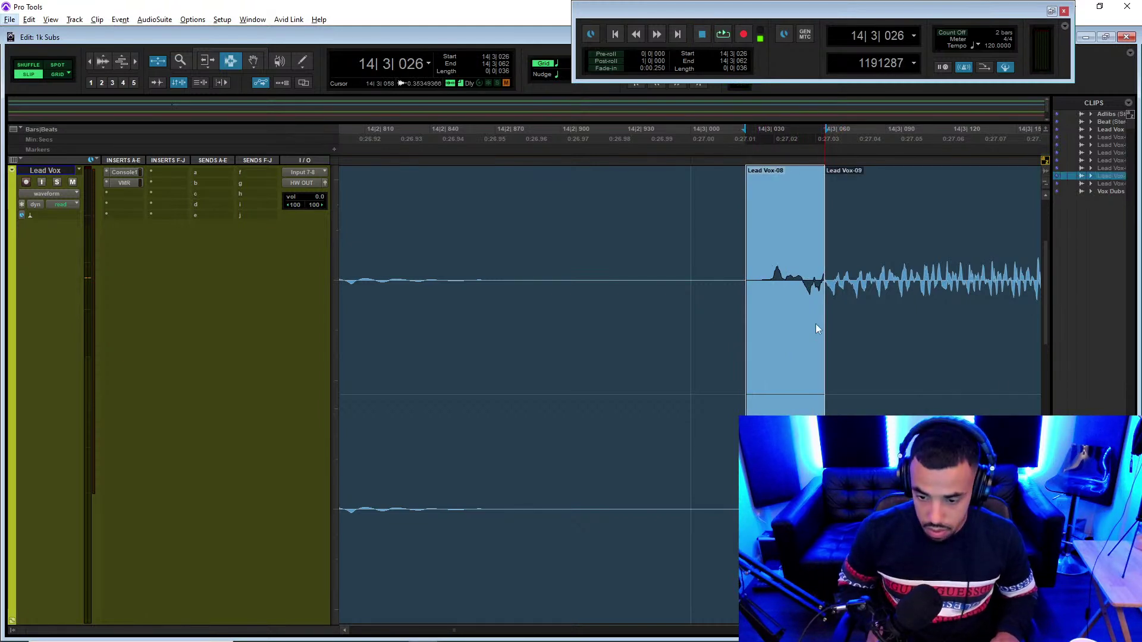
key("alt+f")
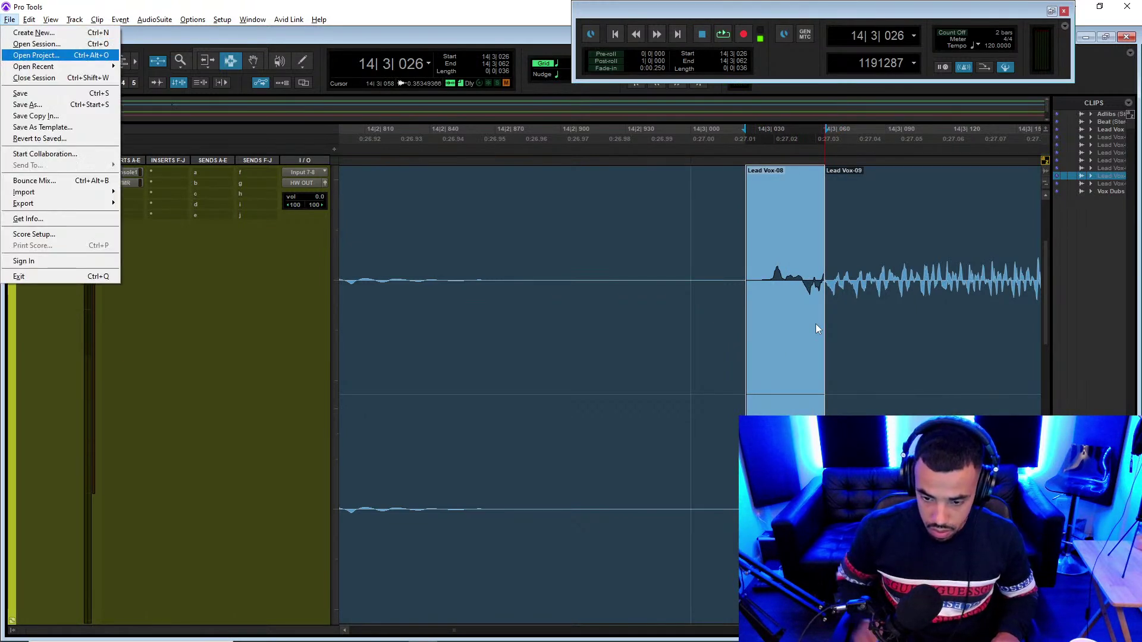
left_click(815, 328)
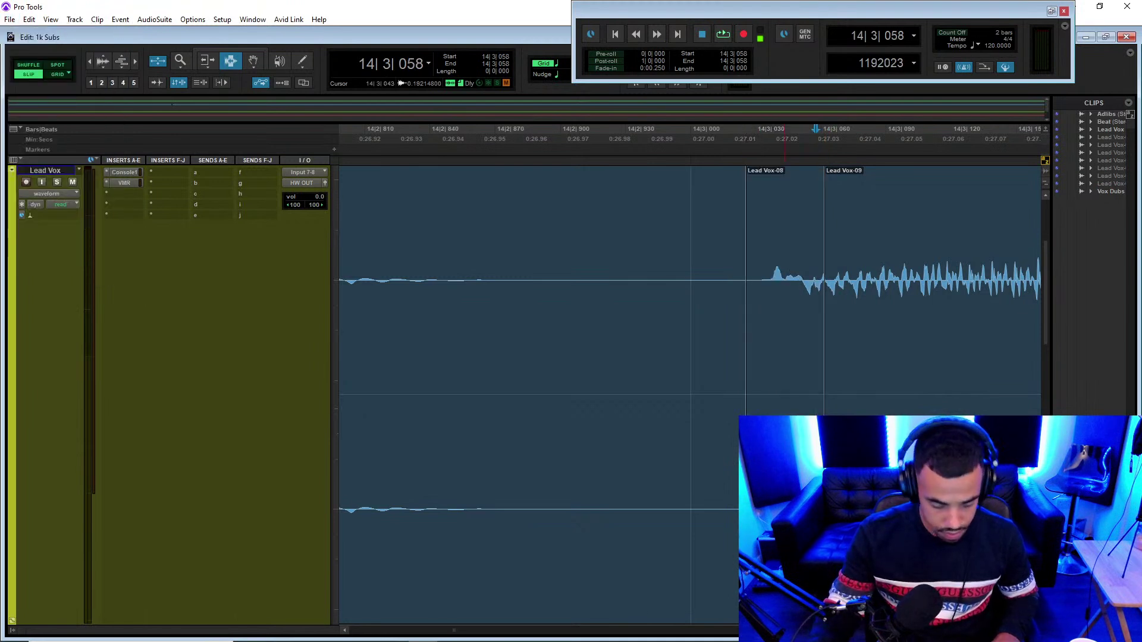
key("F8")
left_click(784, 321)
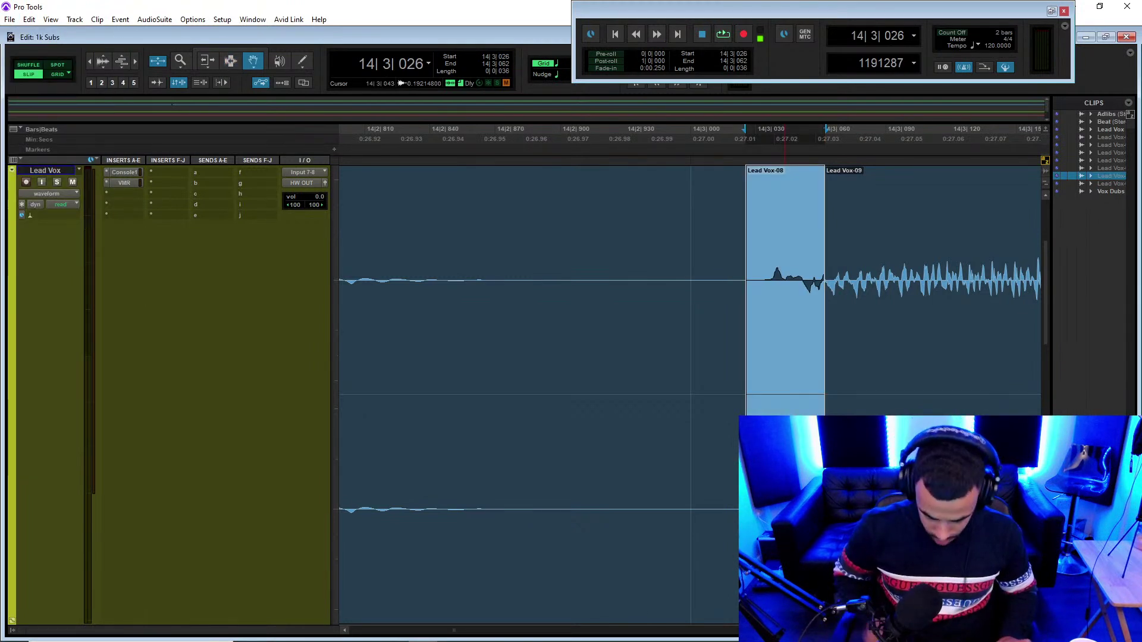
key("ctrl+shift+Down")
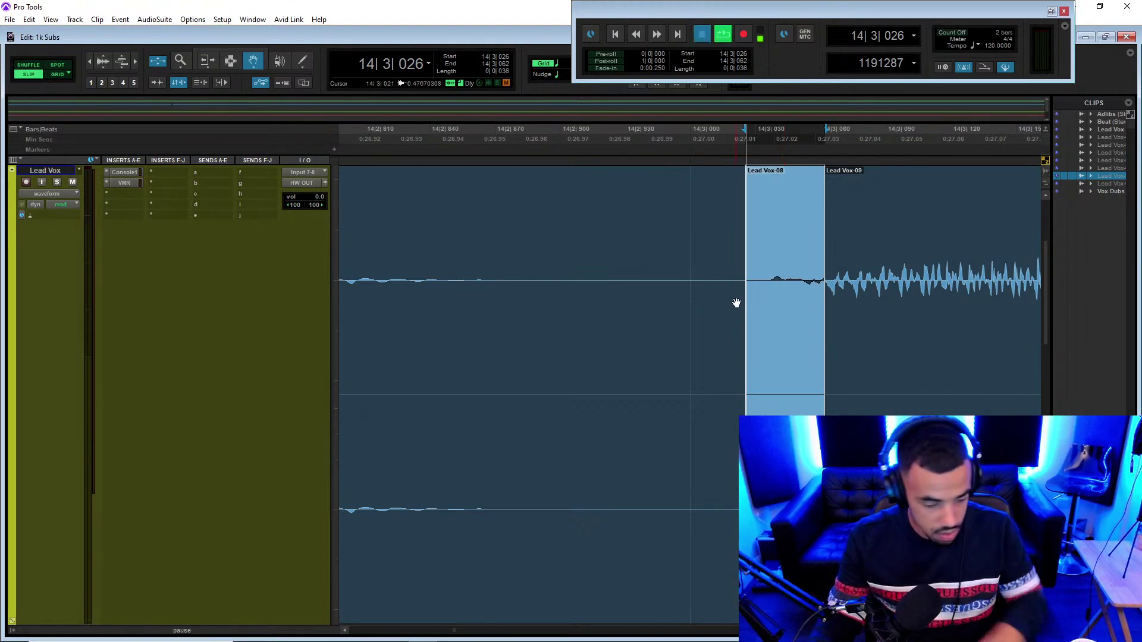
mouse_move(736, 318)
left_mouse_down()
mouse_move(753, 343)
mouse_move(828, 336)
left_mouse_up()
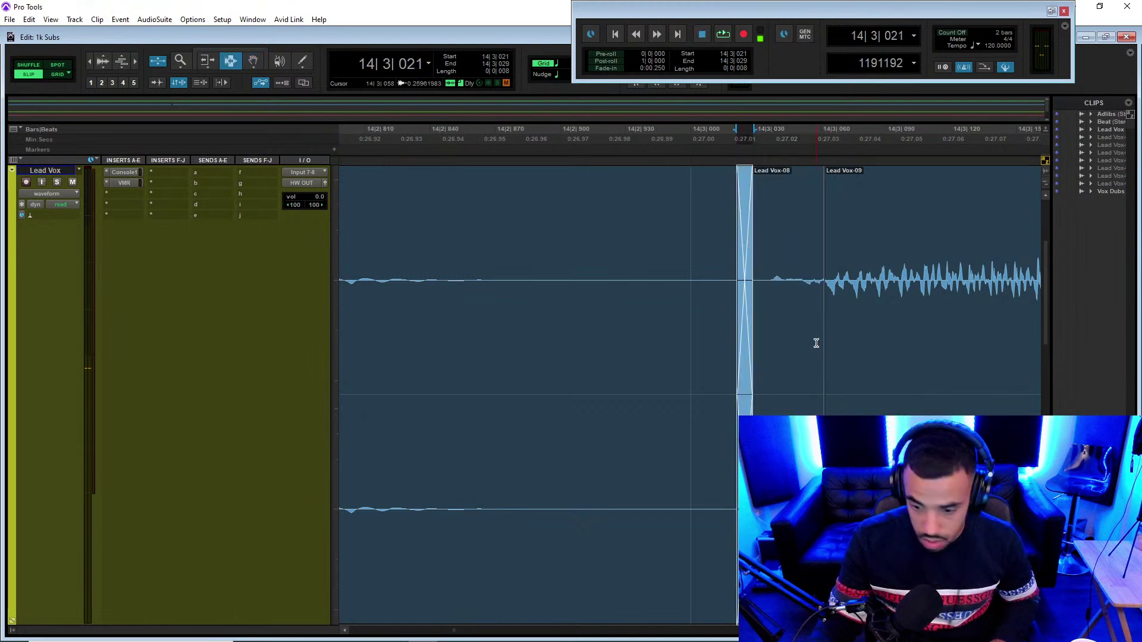
- Audition the bar 14 plosive edit, starting playback from 14|2|863
left_click(480, 280)
key("space")
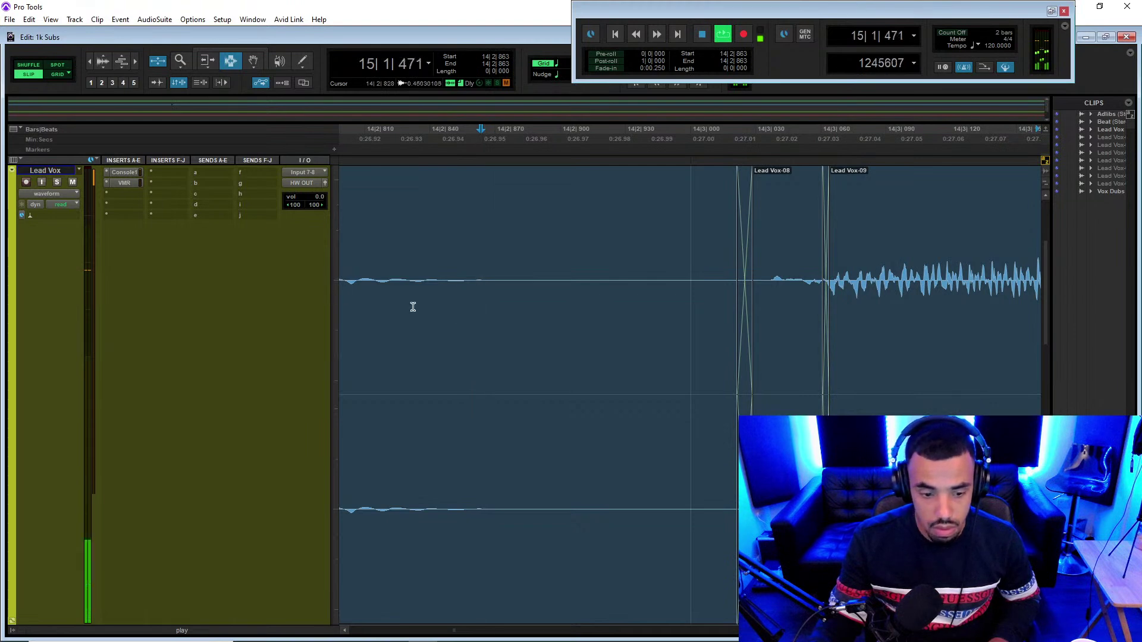
key("r")
key("r")
key("r")
key("r")
key("r")
key("r")
- Return to the view of all tracks and play the mix from 7|3|555
key("e")
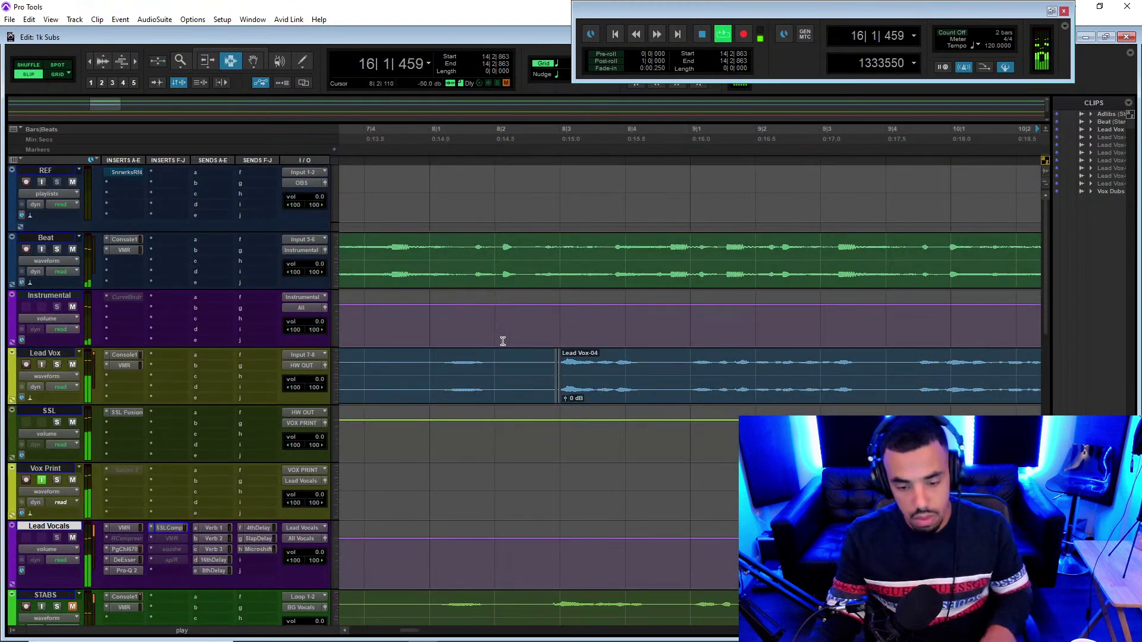
key("r")
left_click(394, 361)
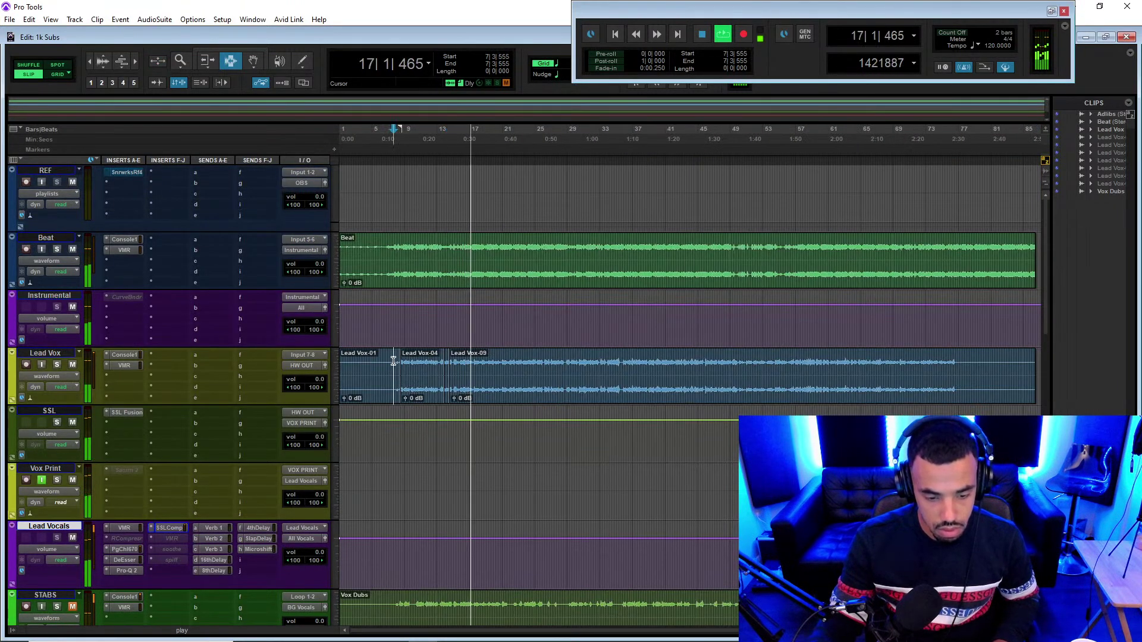
key("space")
key("space")
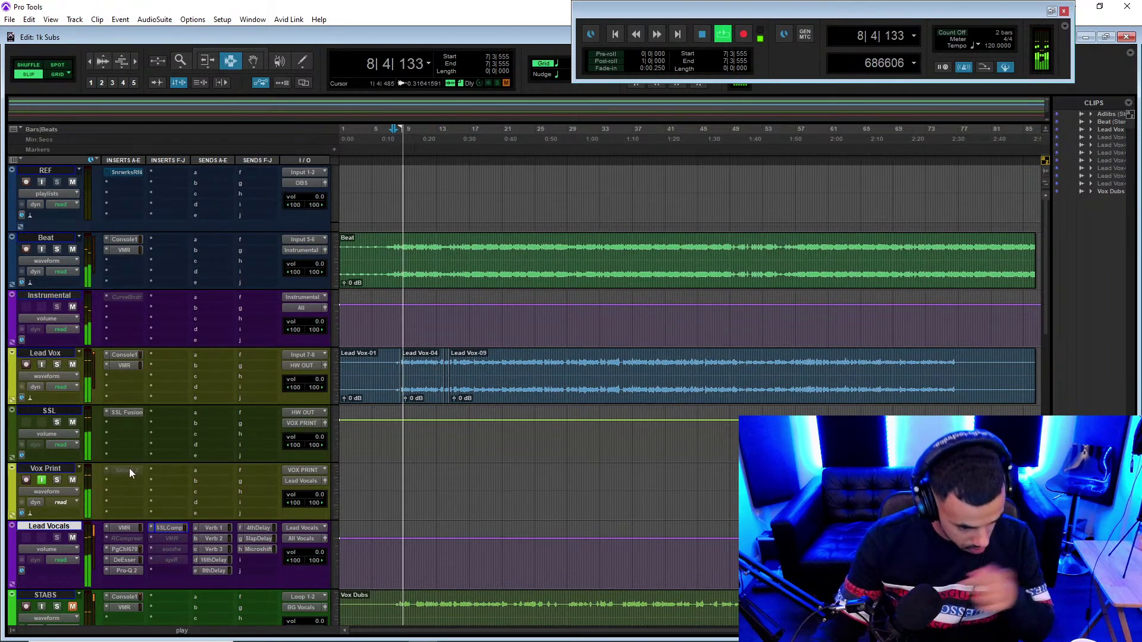
- Make the inactive VMR insert in slot G of the Lead Vocals track active and open its plug-in window
right_click(173, 537)
left_click(194, 553)
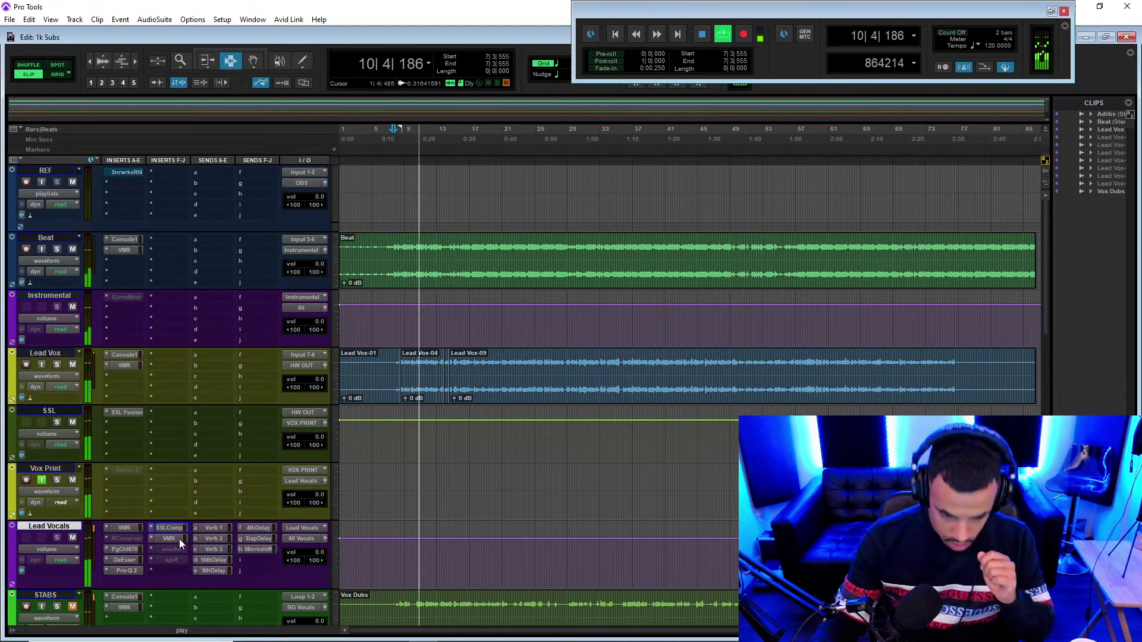
left_click(179, 539)
- Look through the available Virtual Mix Rack modules on Lead Vocals, then stop playback and close the plug-in window
scroll(370, 439, "down", 10)
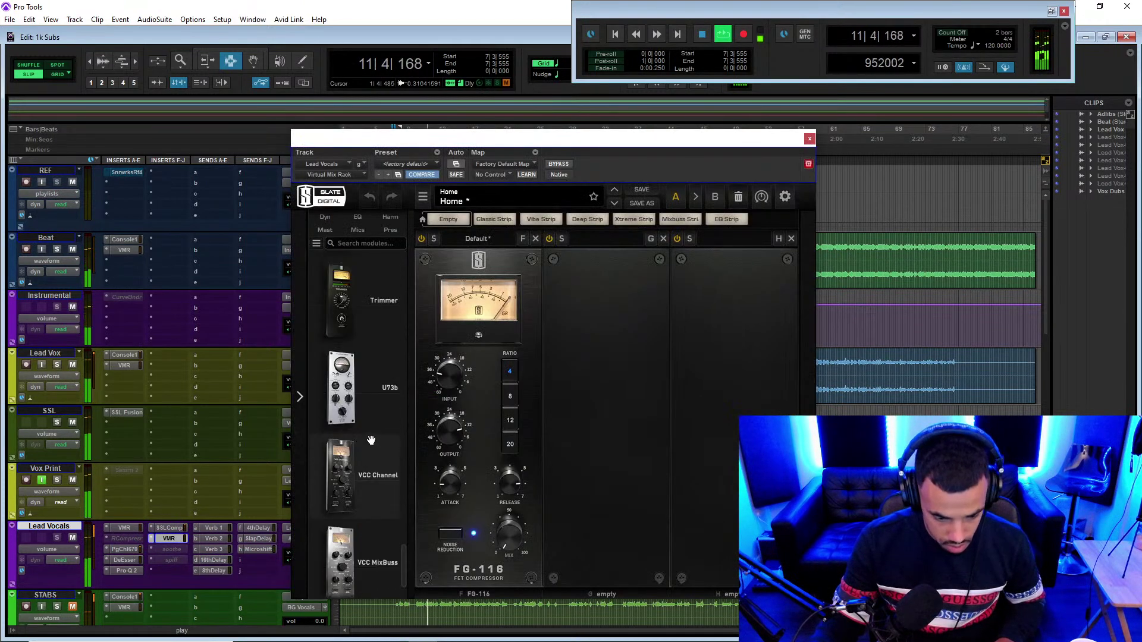
scroll(370, 446, "up", 10)
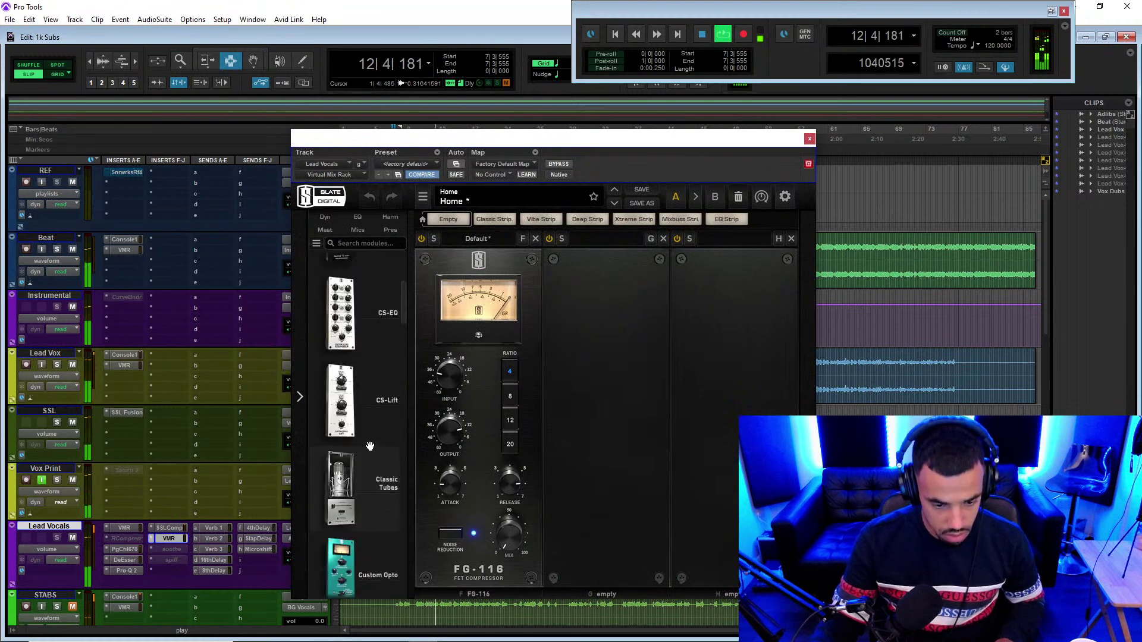
left_click_drag(407, 272, 400, 409)
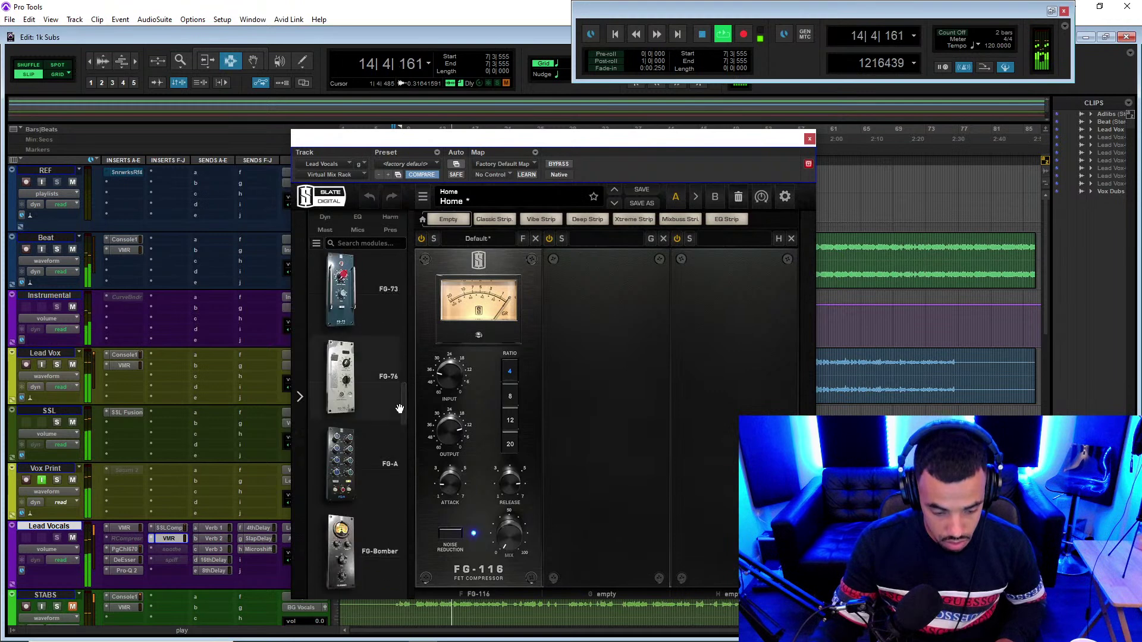
key("space")
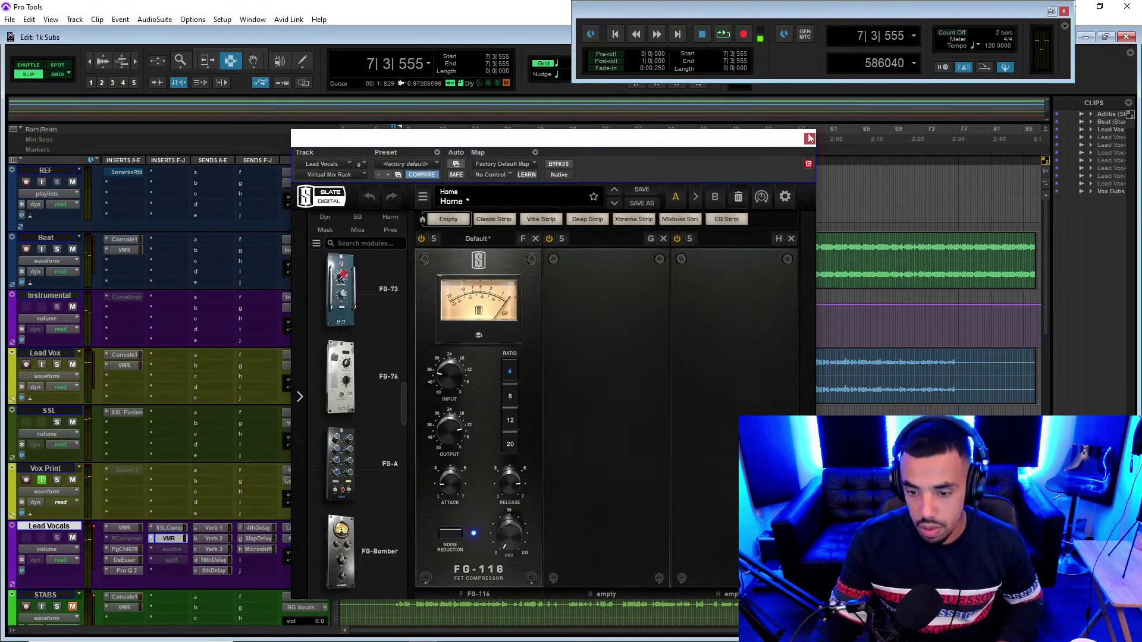
left_click(809, 138)
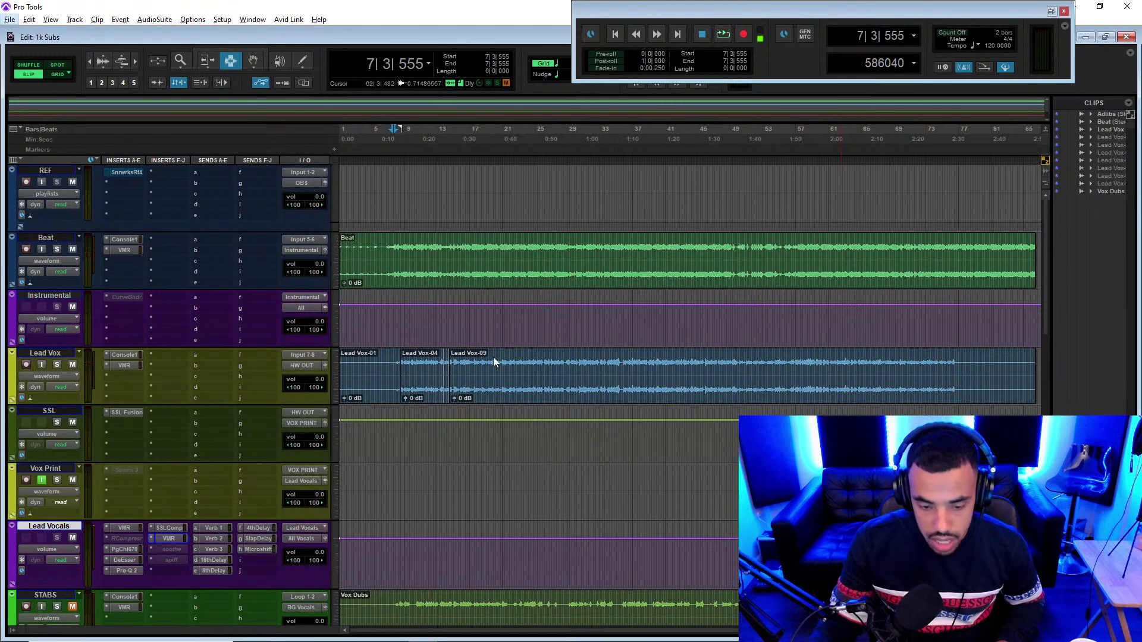
- Audition the edited Lead Vox in the mix from 12|4|862 and from 12|1|238, then stop
left_click(444, 371)
key("space")
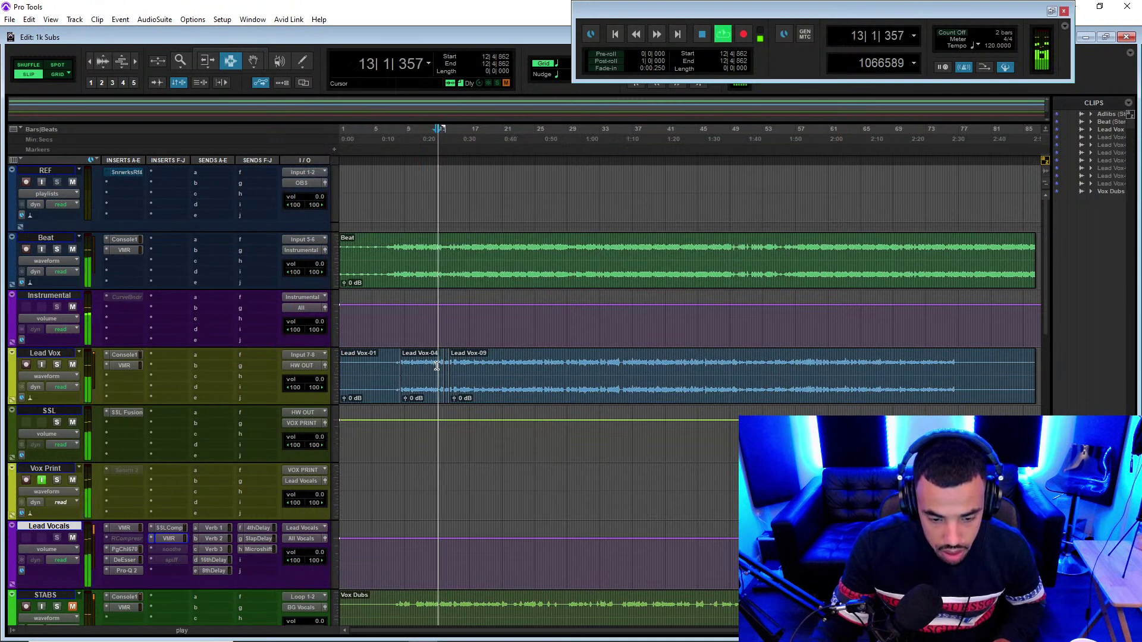
key("ctrl+]")
key("space")
left_click(519, 366)
key("space")
key("ctrl+]")
key("ctrl+]")
key("ctrl+]")
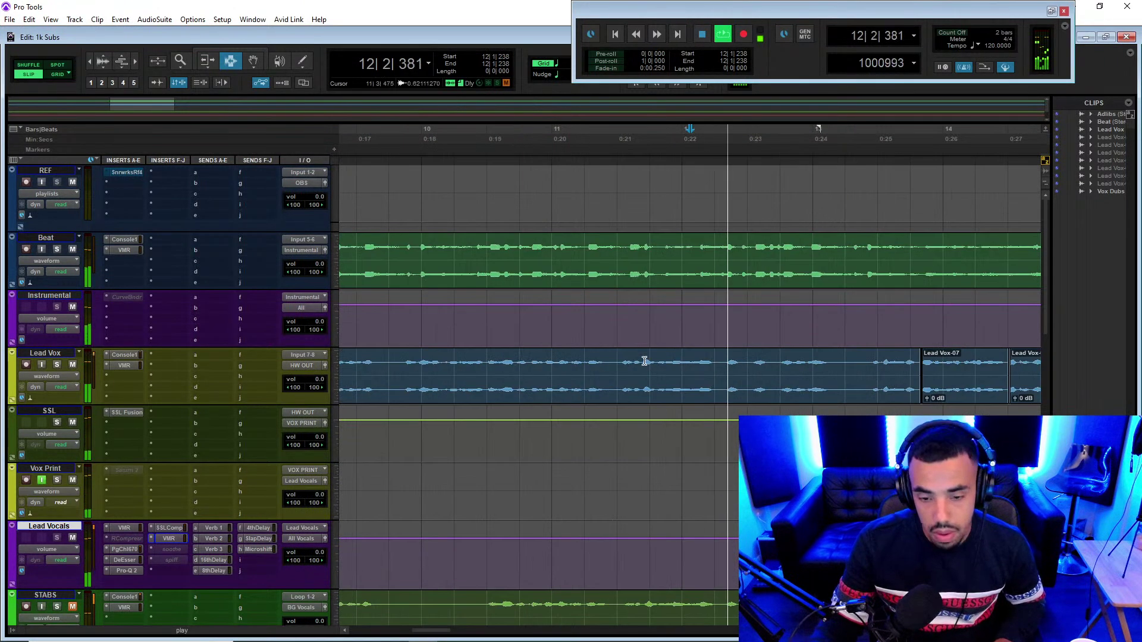
key("space")
- Find the point on the Beat track where the beat builds up and place the edit cursor at 7|1|091
left_click(745, 268)
key("ctrl+]")
key("ctrl+]")
key("ctrl+[")
key("ctrl+[")
key("ctrl+[")
key("ctrl+[")
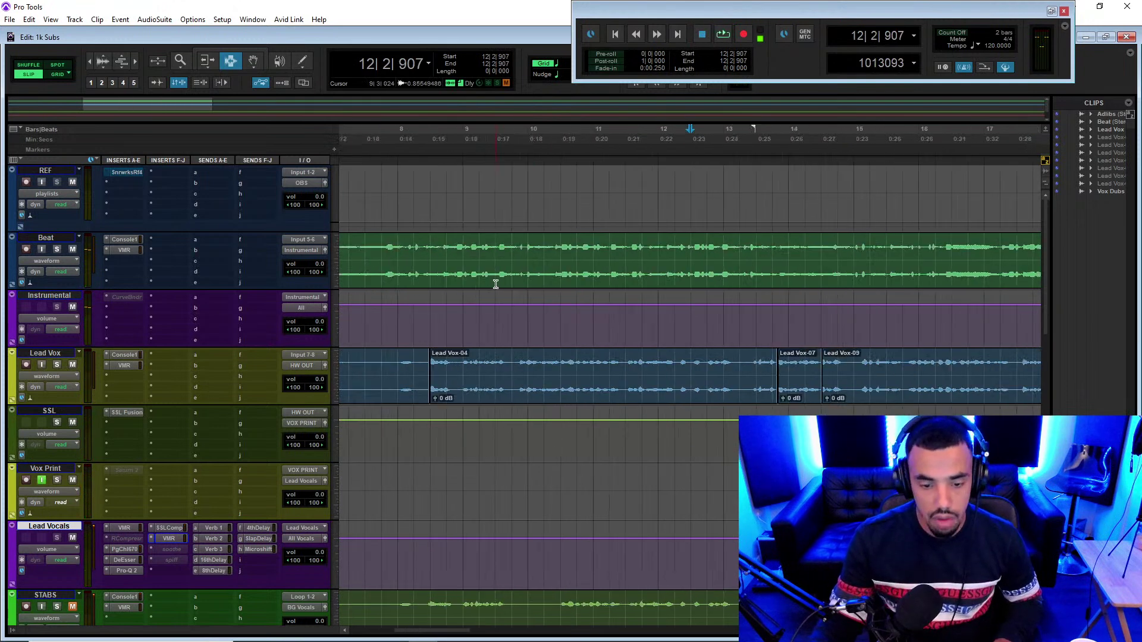
left_click(537, 243)
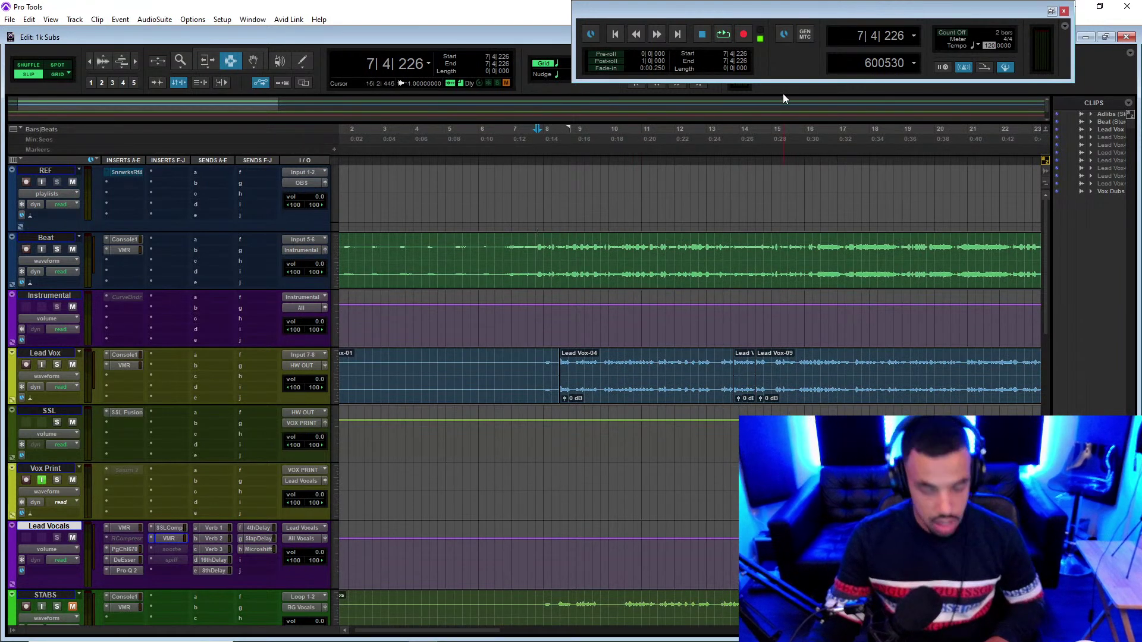
left_click(506, 237)
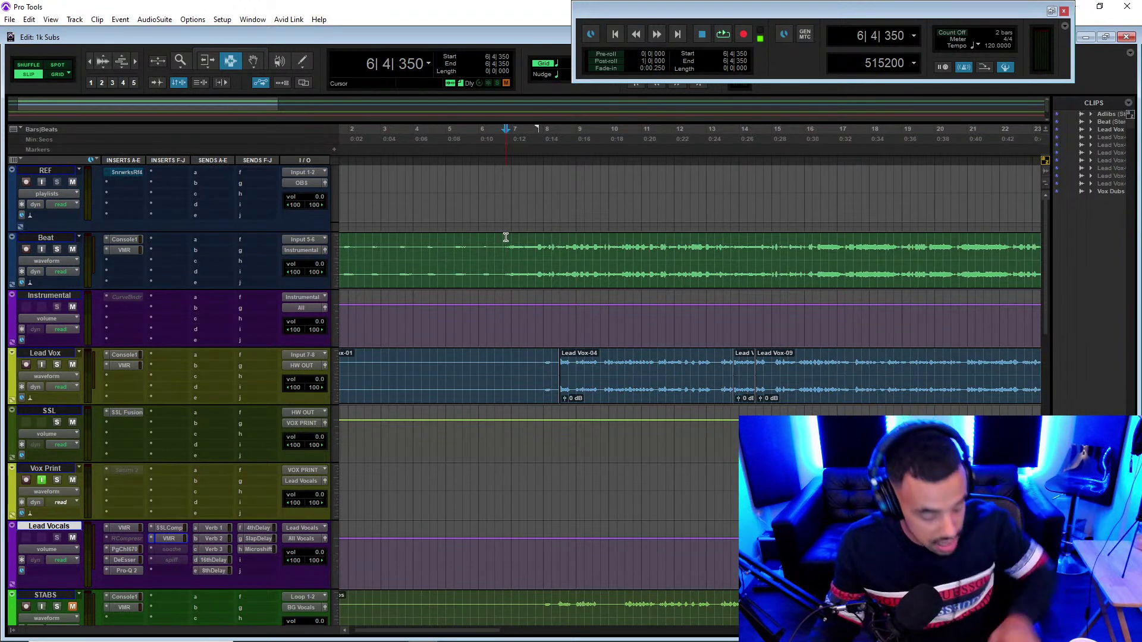
left_click(455, 241)
left_click(448, 254)
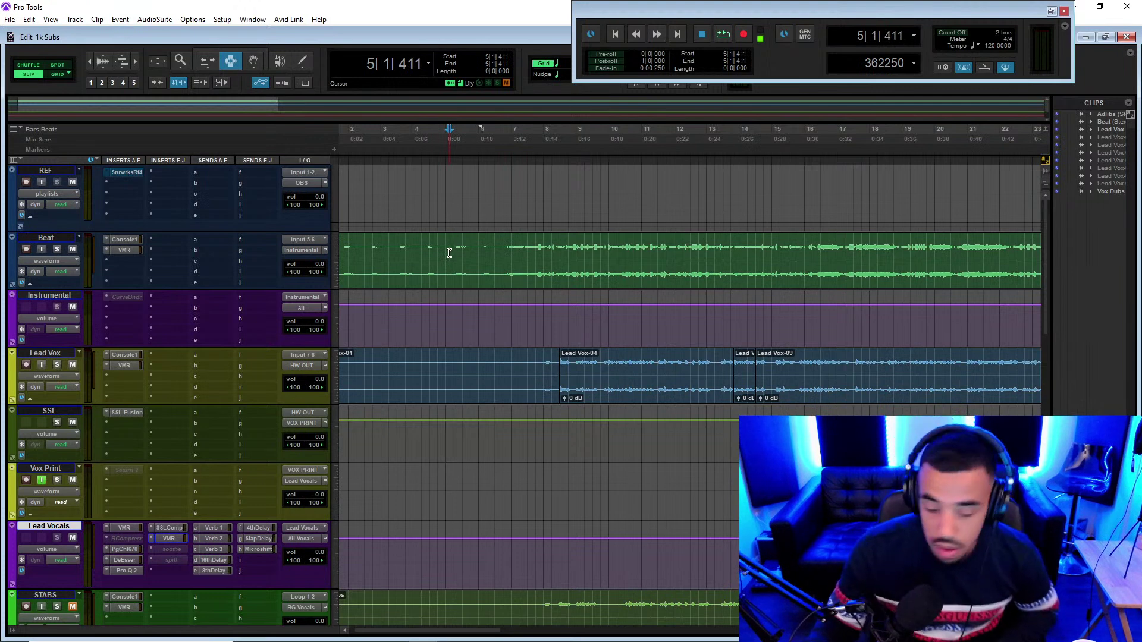
left_click(418, 248)
key("t")
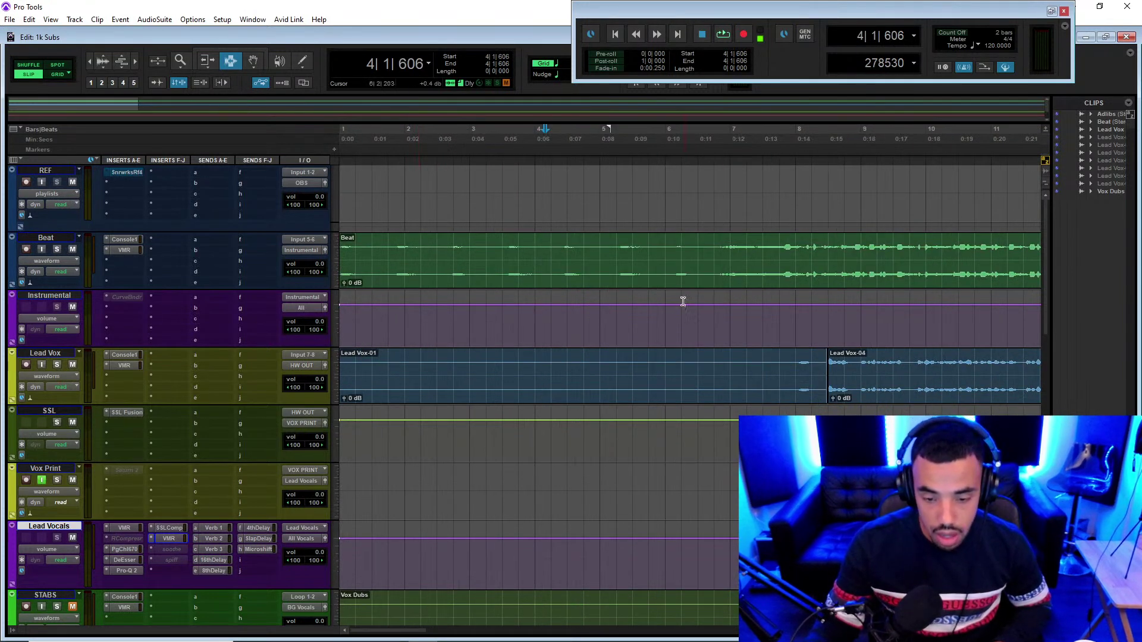
left_click(732, 262)
key("r")
key("r")
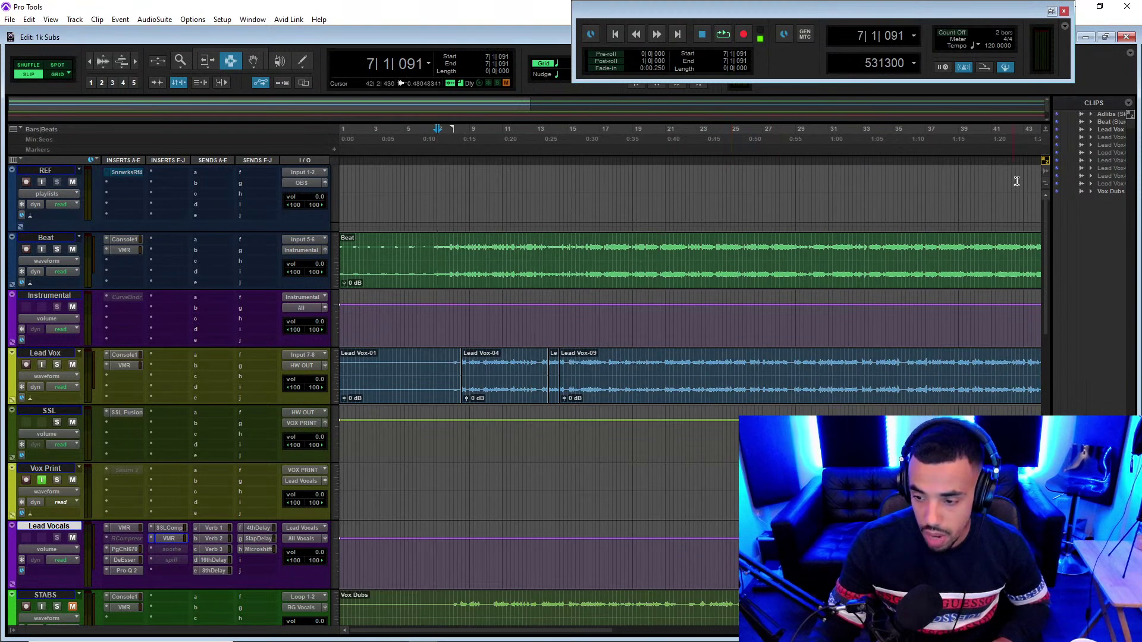
- Enlarge the audio waveforms and audition the Beat track's first strong hit from 7|4|331
left_click(1045, 172)
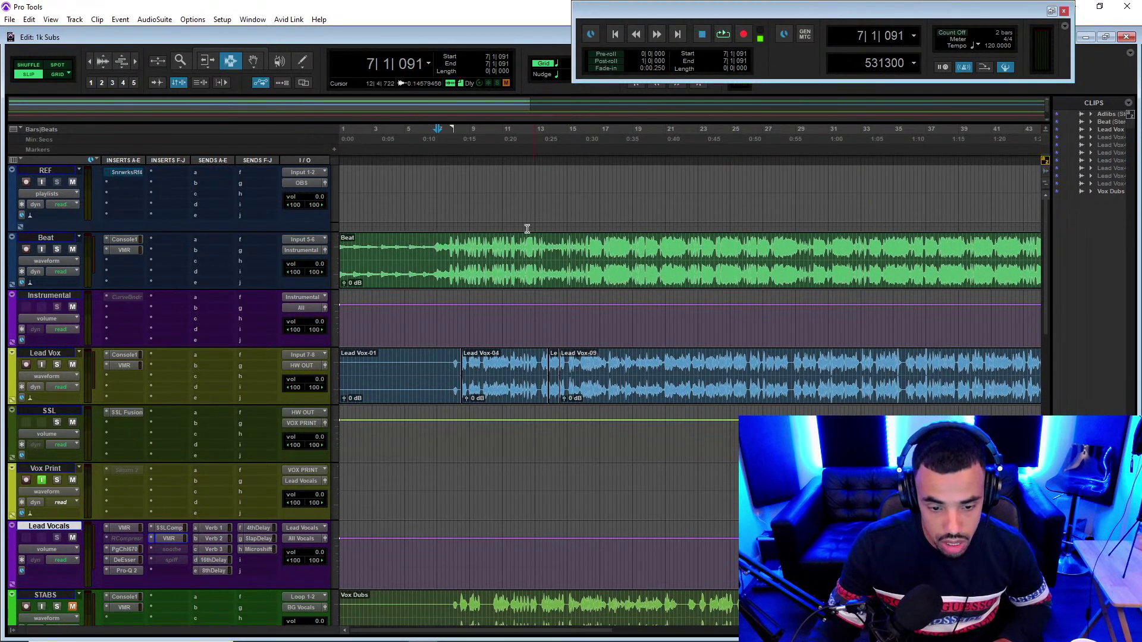
left_click(448, 245)
key("t")
key("t")
left_click(705, 254)
key("space")
key("space")
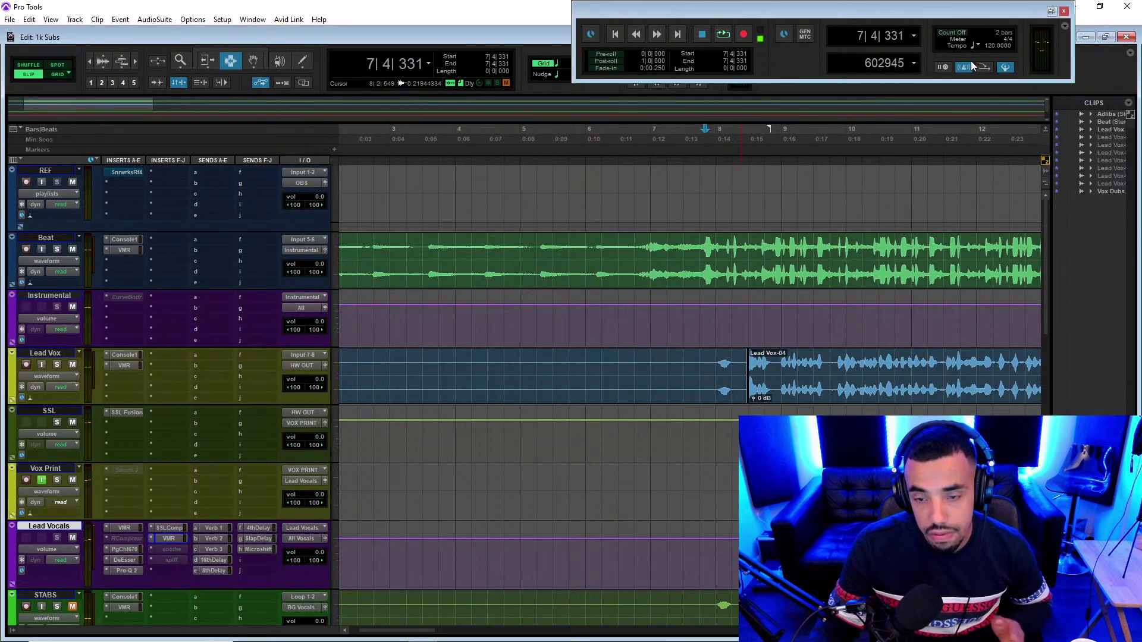
- Set the session tempo to 140 BPM and check playback from 8|2|660
left_click_drag(990, 45, 995, 34)
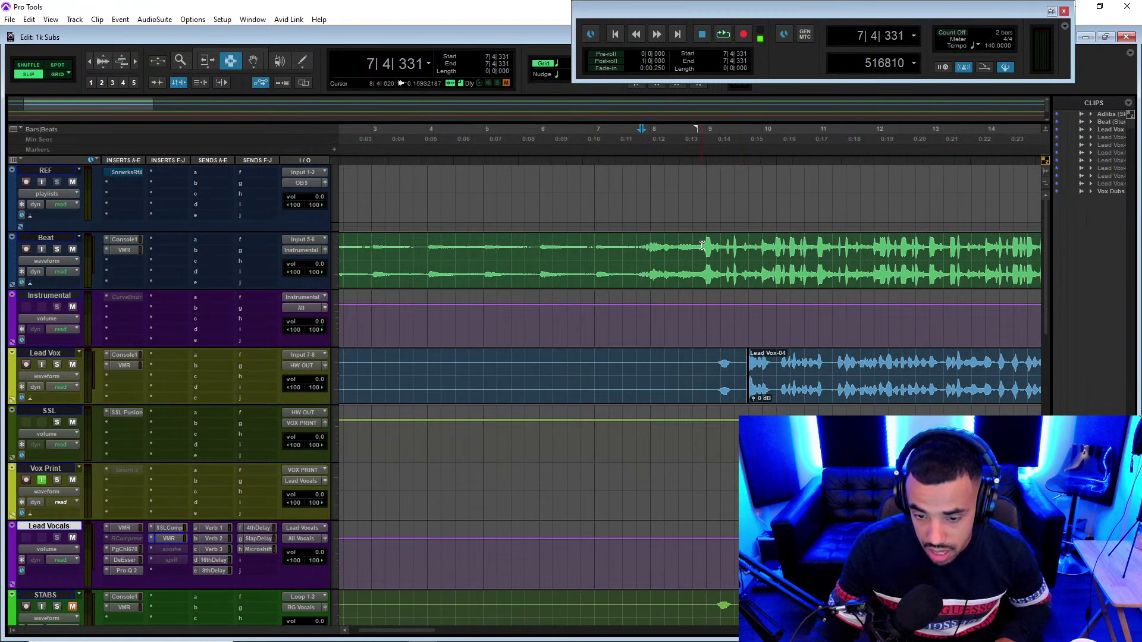
left_click(674, 257)
key("space")
key("ctrl+bracketright")
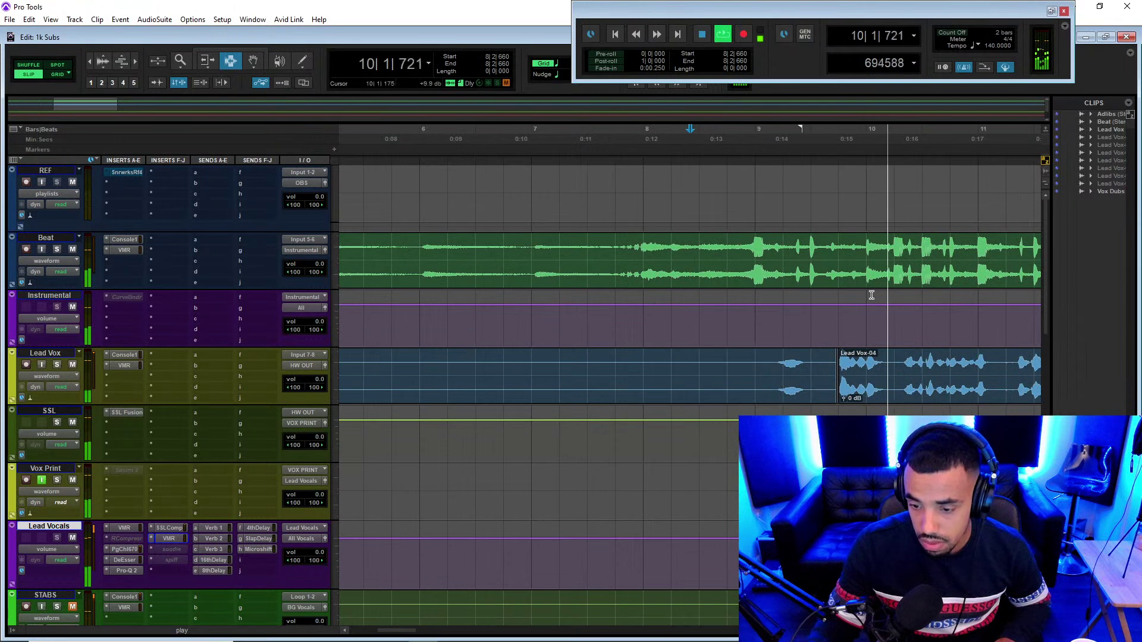
key("space")
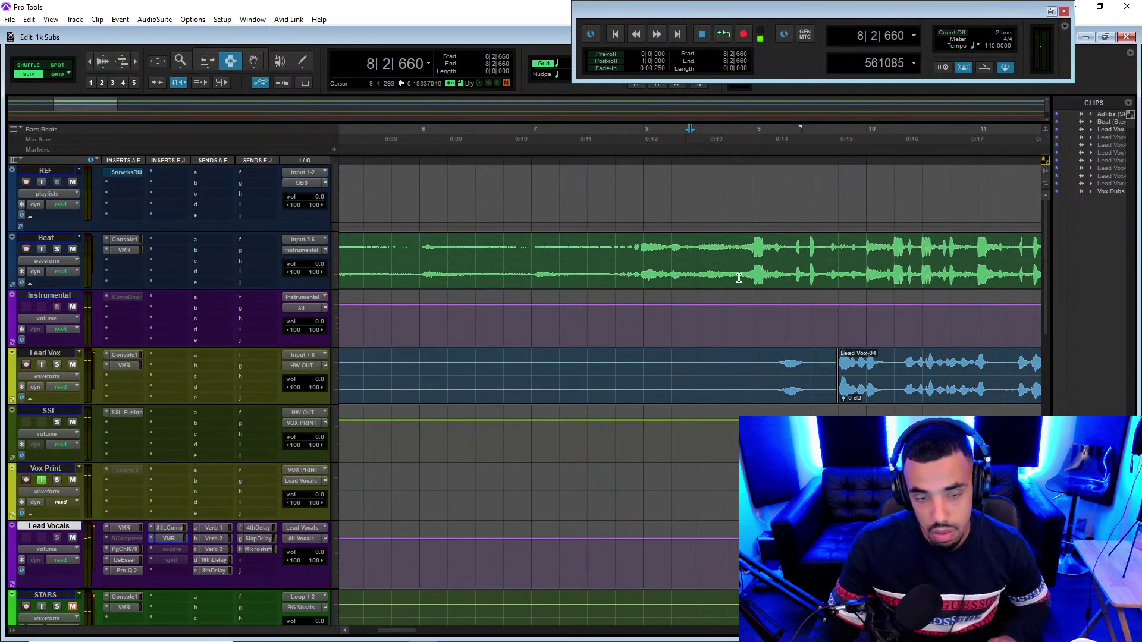
- Create a click track and start playback from 6|3|408 to compare the click with the beat
left_click(215, 21)
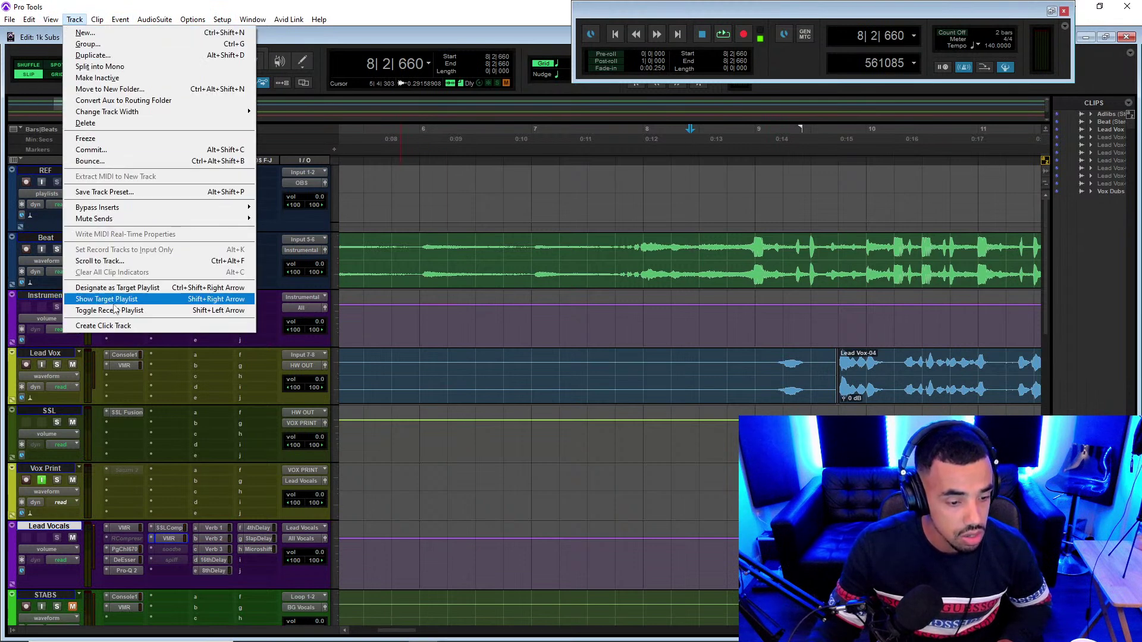
left_click(123, 325)
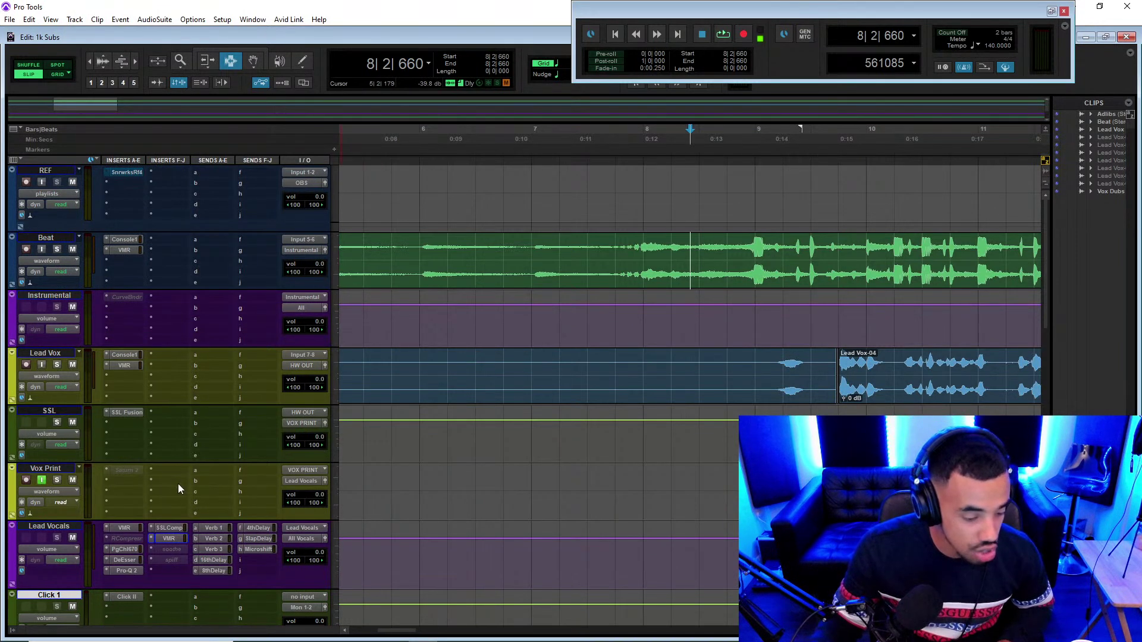
left_click(487, 166)
key("space")
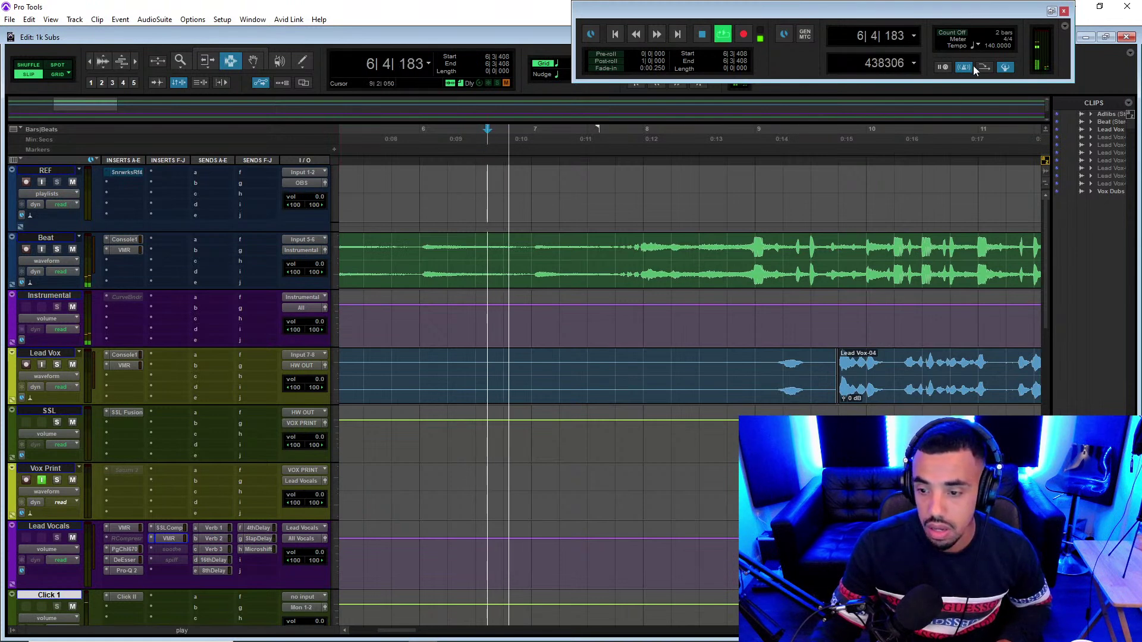
- During playback from 8|4|477, turn off Vox Print's input monitoring, and remove the Click II plug-in from the Click 1 track
left_click(740, 159)
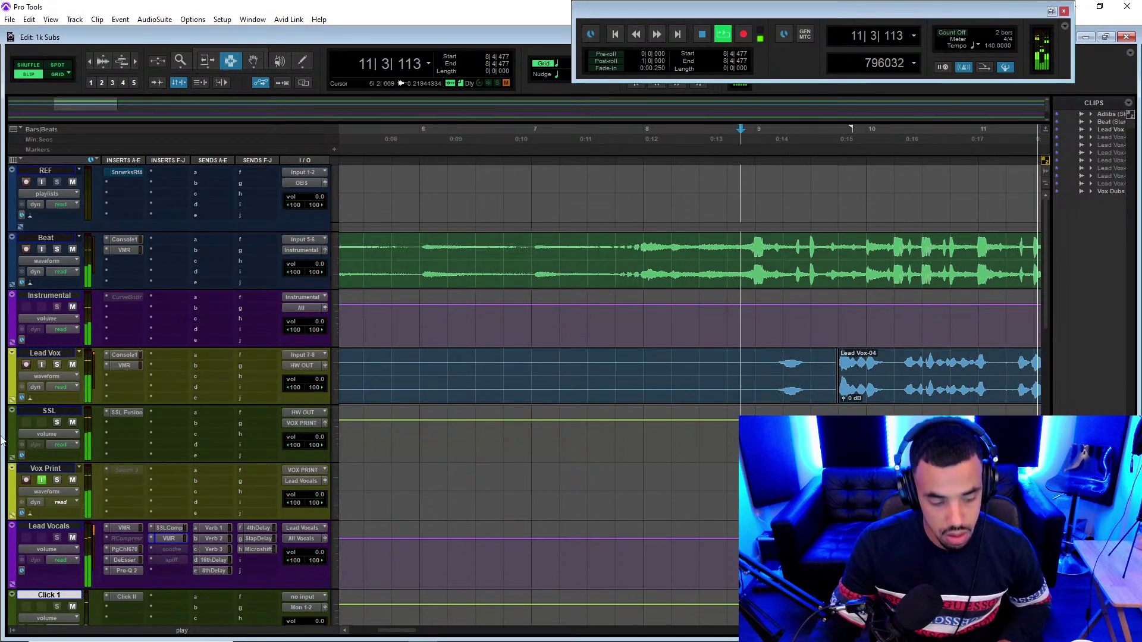
left_click(43, 480)
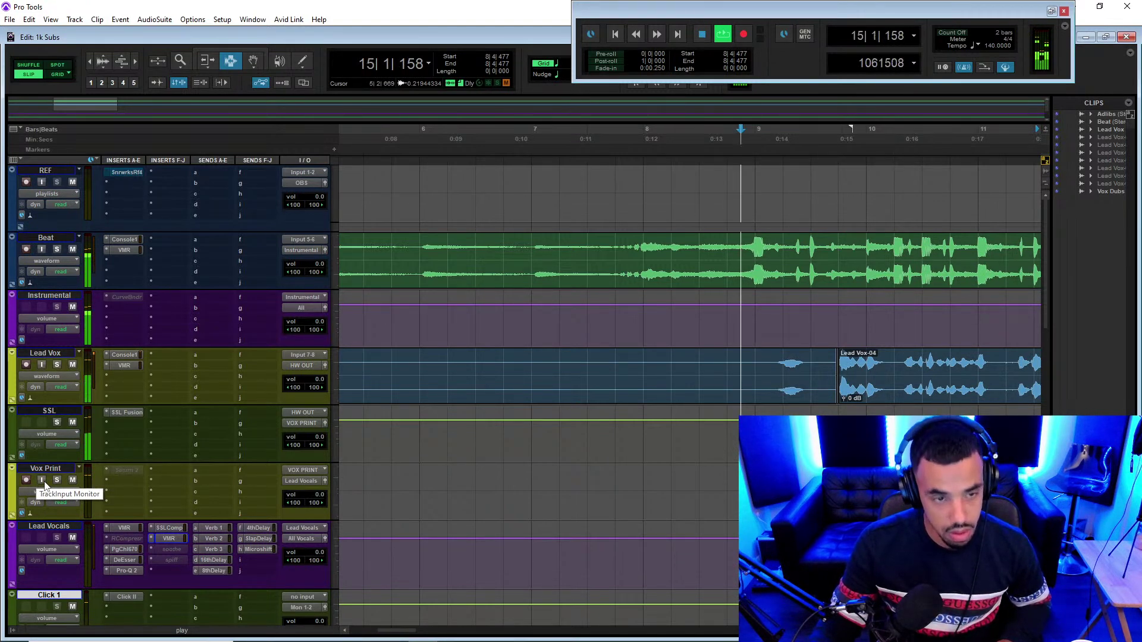
key("space")
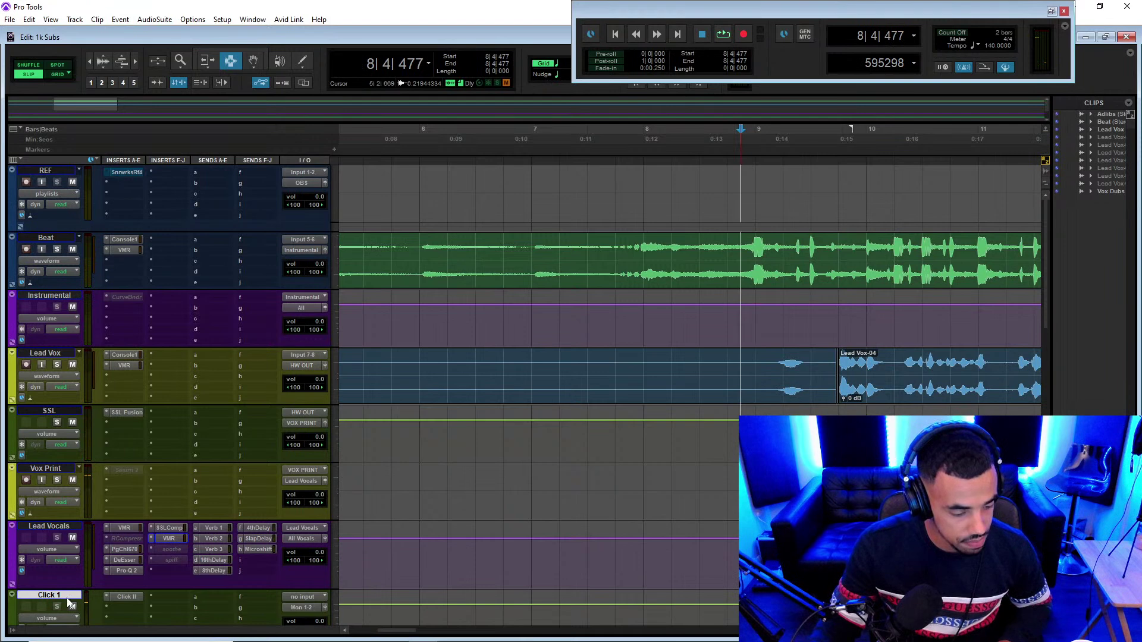
left_click(105, 597)
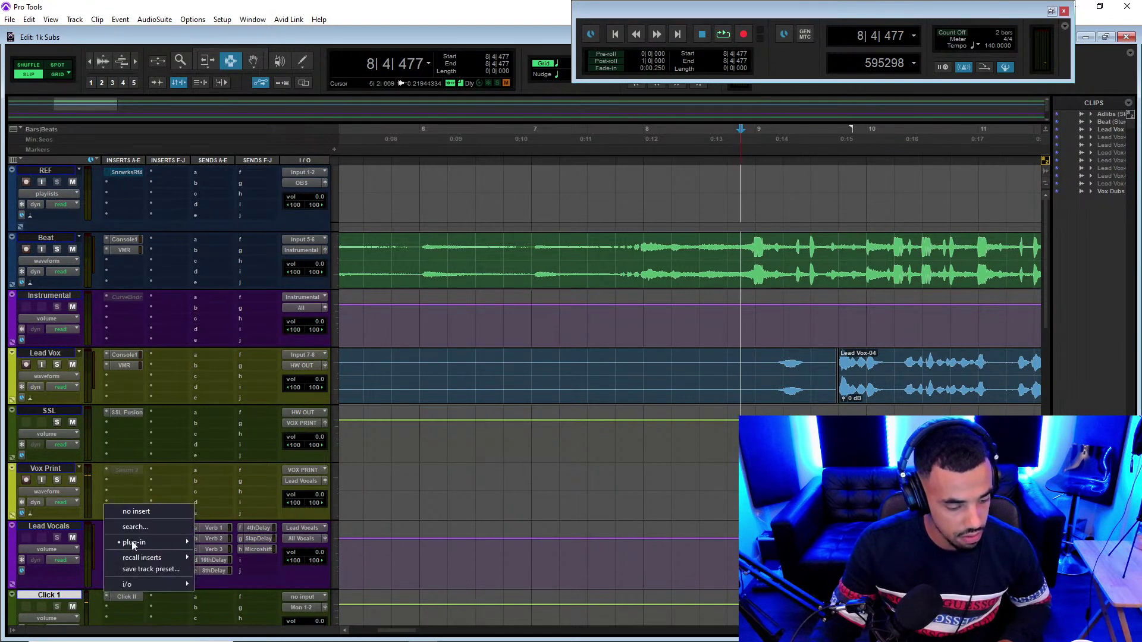
left_click(143, 510)
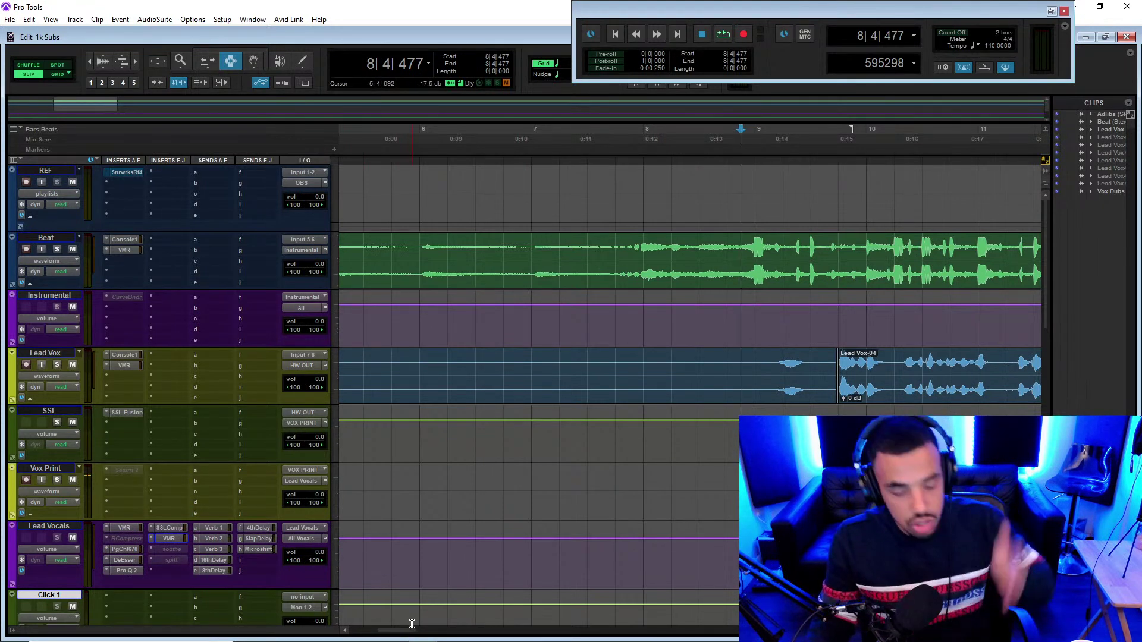
- Play the session from 13|2|391 and turn on input monitoring for the Vox Print track
left_click_drag(407, 633, 419, 635)
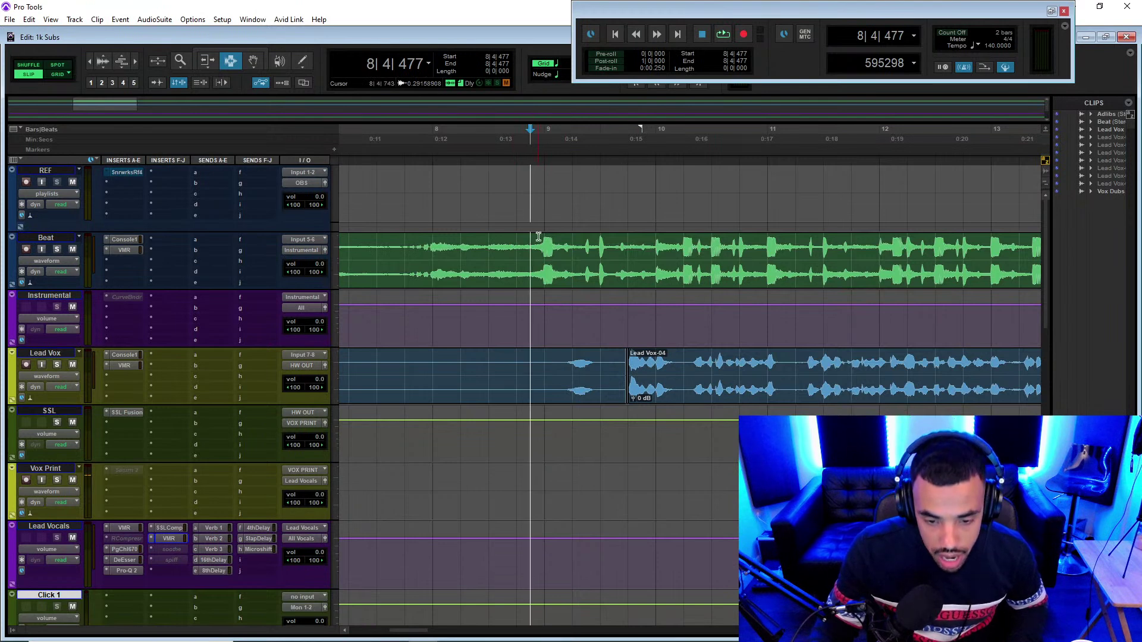
left_click_drag(551, 219, 554, 219)
key("r")
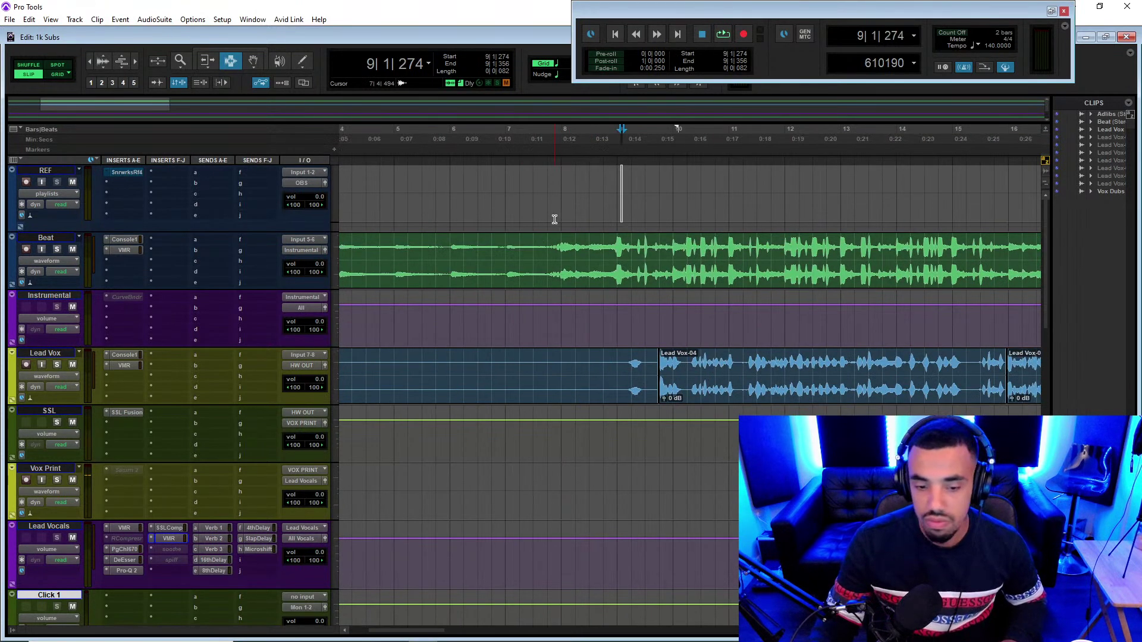
key("r")
key("r")
left_click(512, 259)
key("space")
key("t")
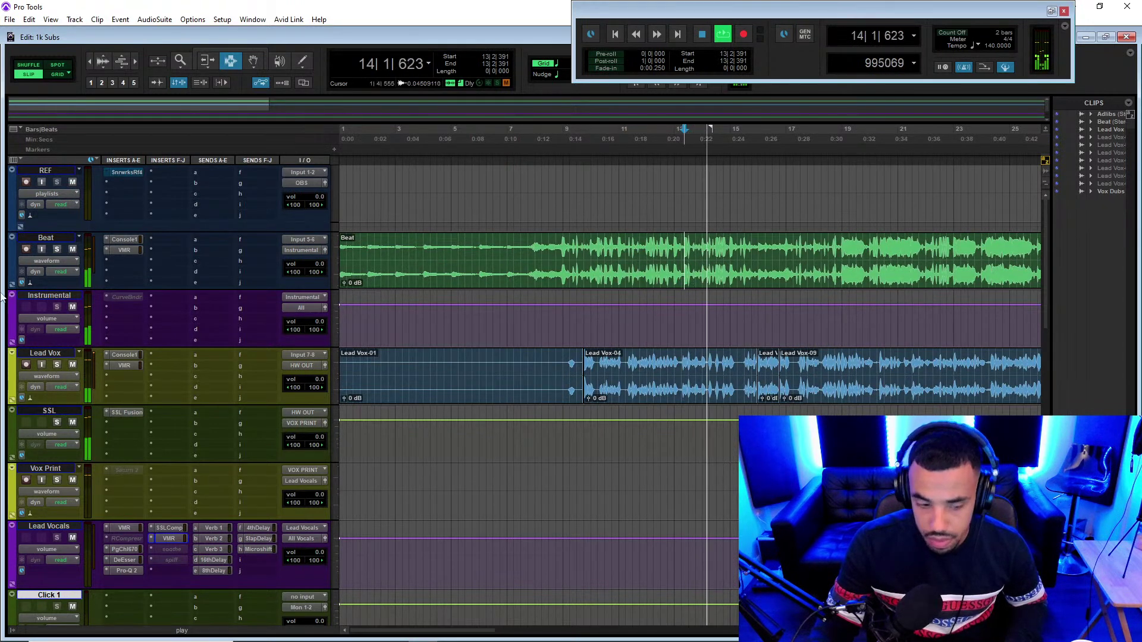
left_click(42, 479)
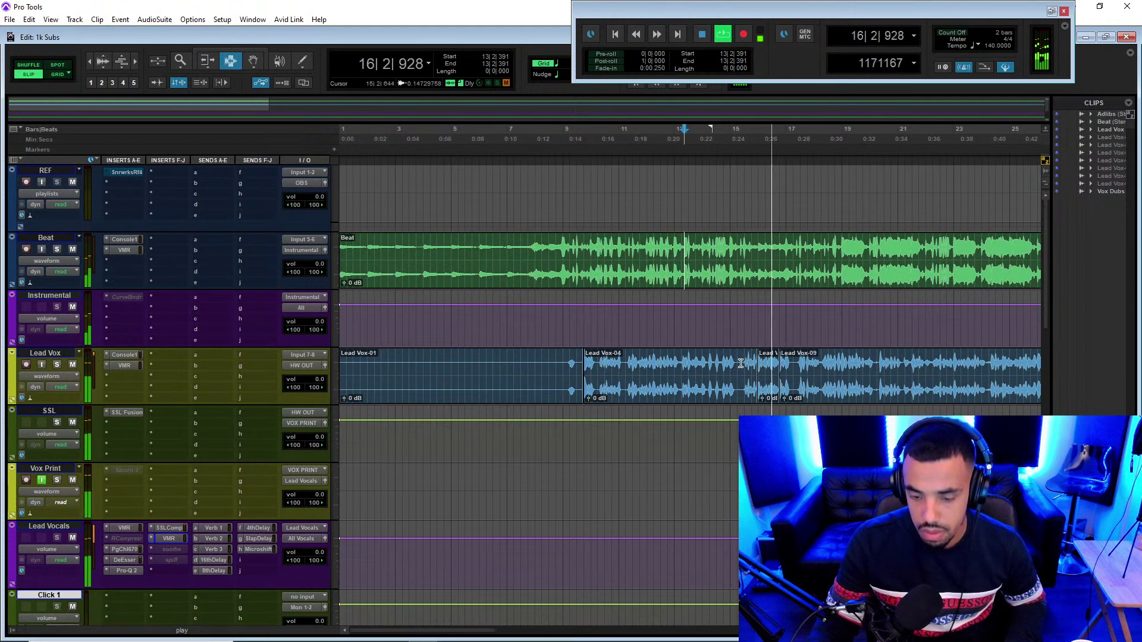
- Audition the passage from 14|1|537 up close and select the Beat hits from 14|2|916 to 14|3|804
left_click(706, 364)
key("t")
key("t")
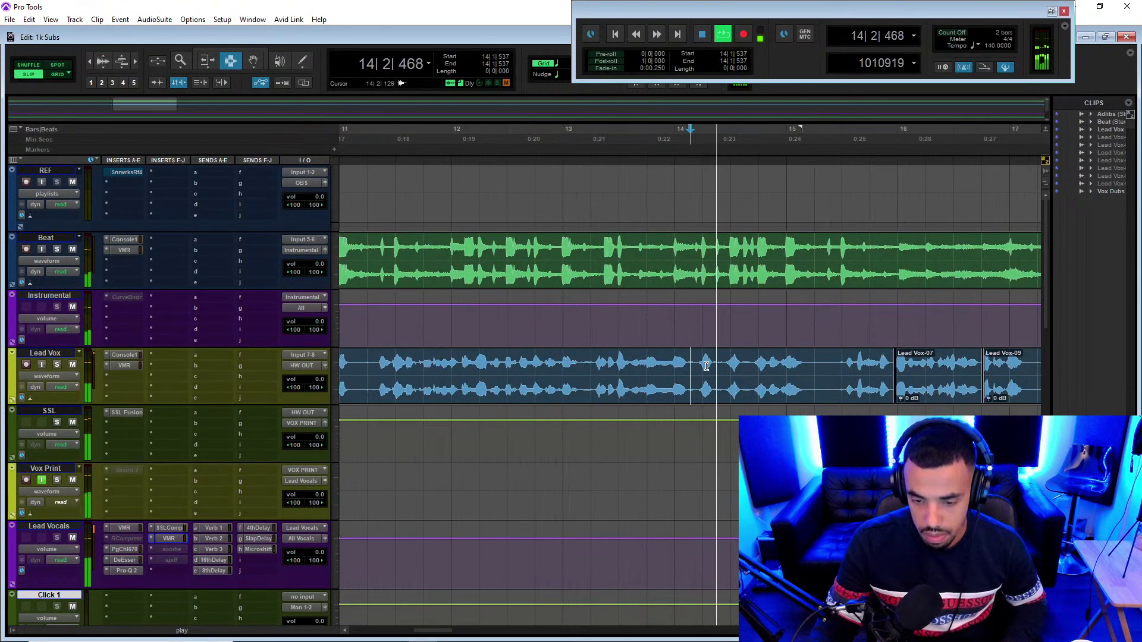
key("t")
key("space")
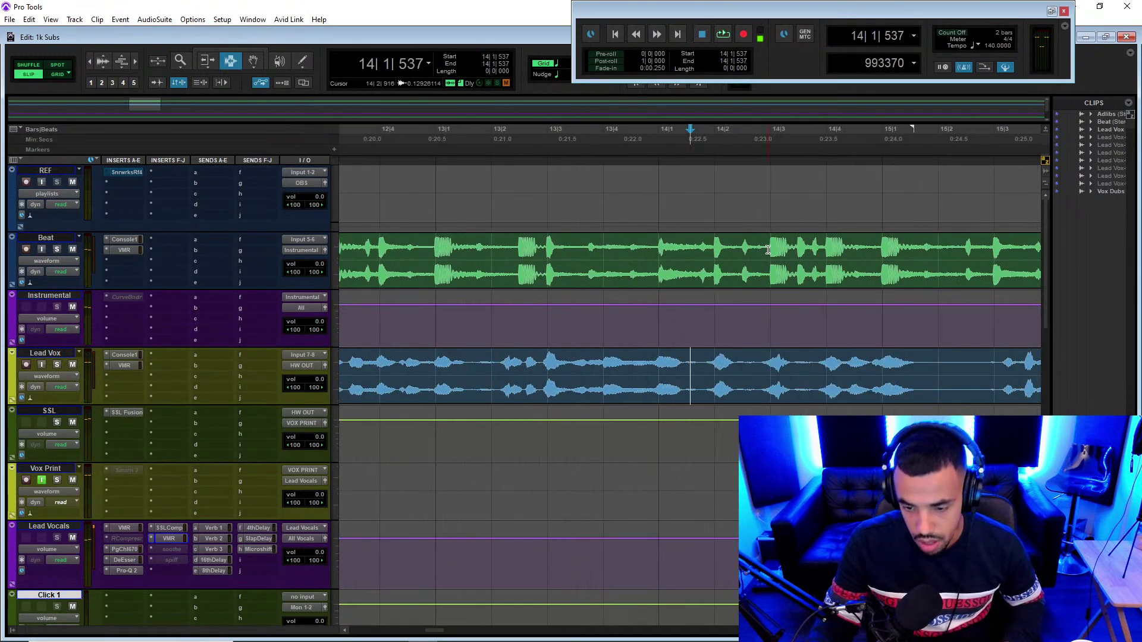
left_click_drag(768, 250, 815, 255)
- Set the grid value to 1/16 note and switch the edit mode to Grid, with the floating Transport window moved lower
left_click_drag(740, 9, 689, 114)
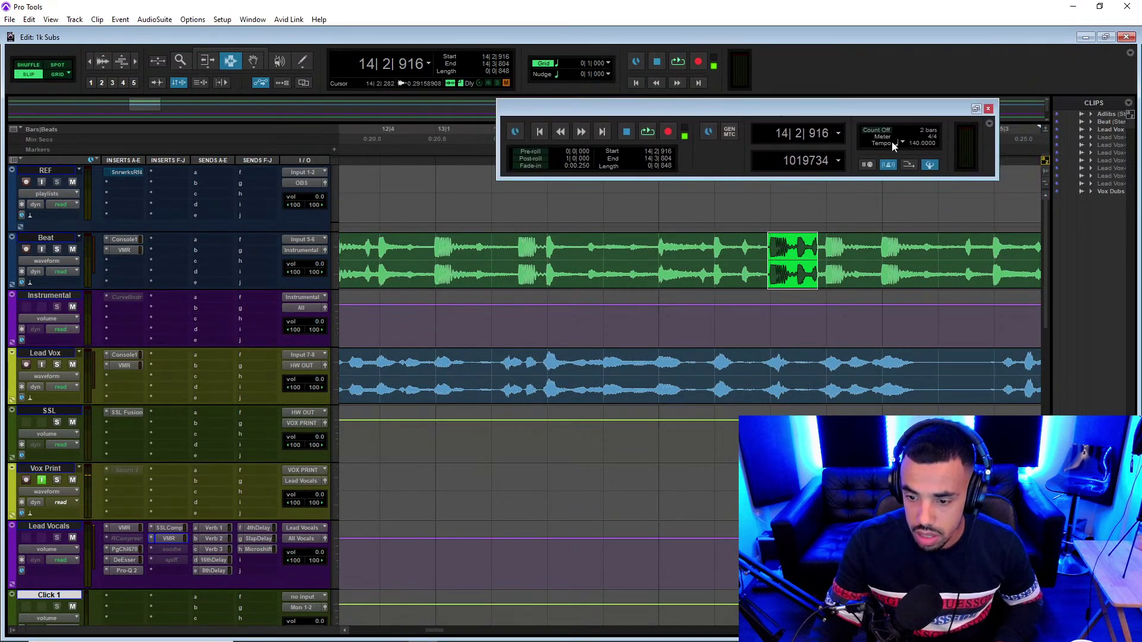
left_click(601, 66)
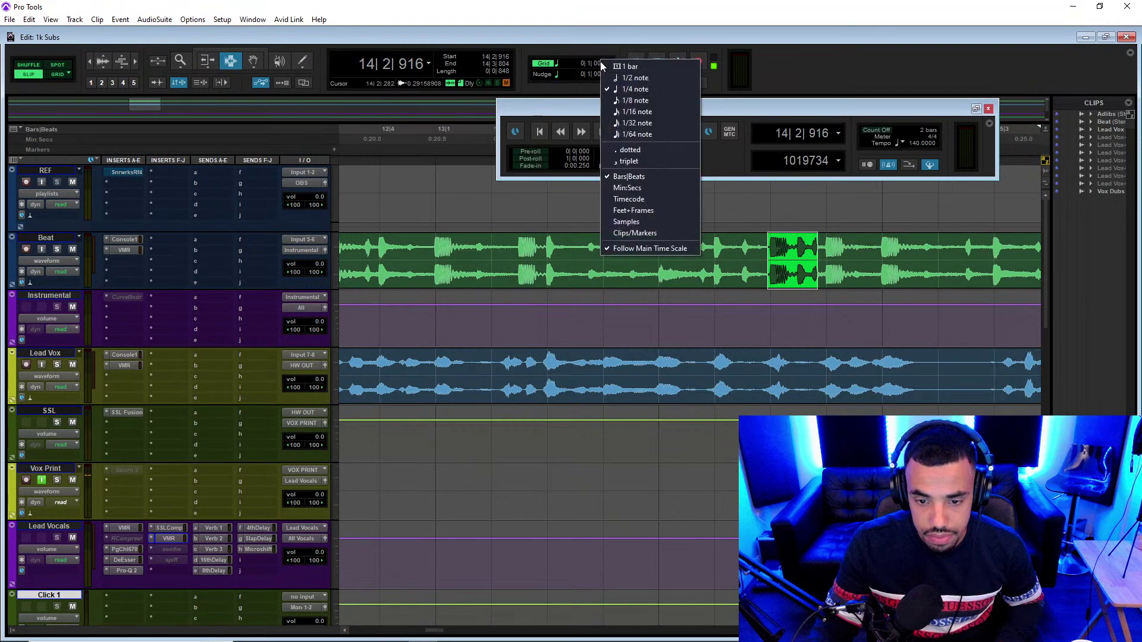
left_click(648, 111)
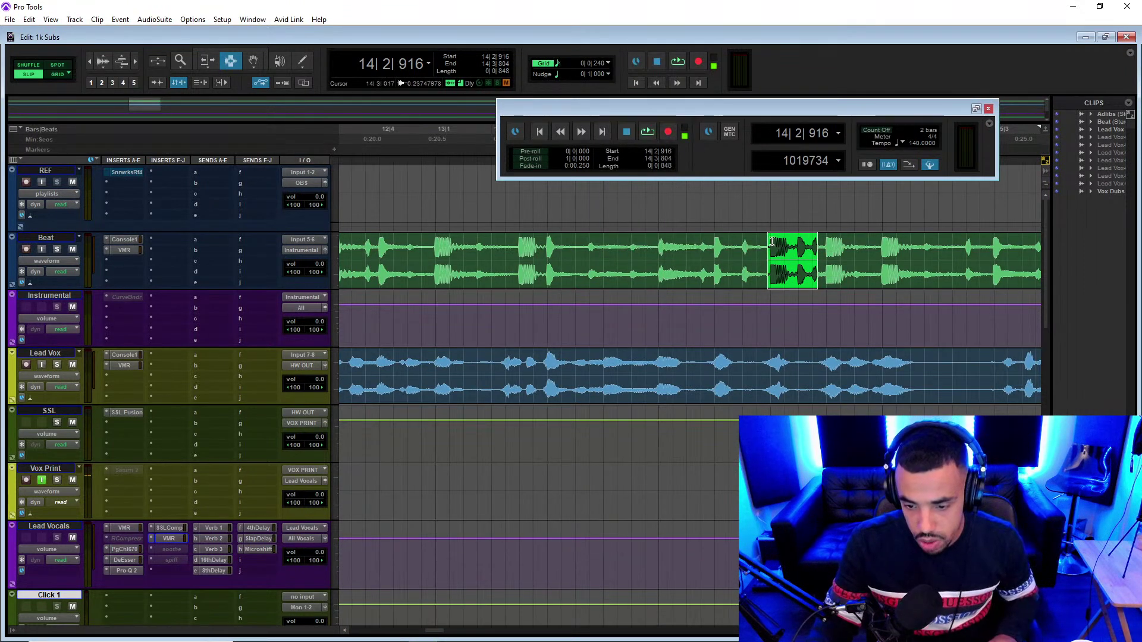
key("F4")
- Audition the Beat hit starting at 14|3|000 and separate it as its own clip from 14|3|000 to 14|3|480
left_click_drag(773, 247, 779, 256)
key("space")
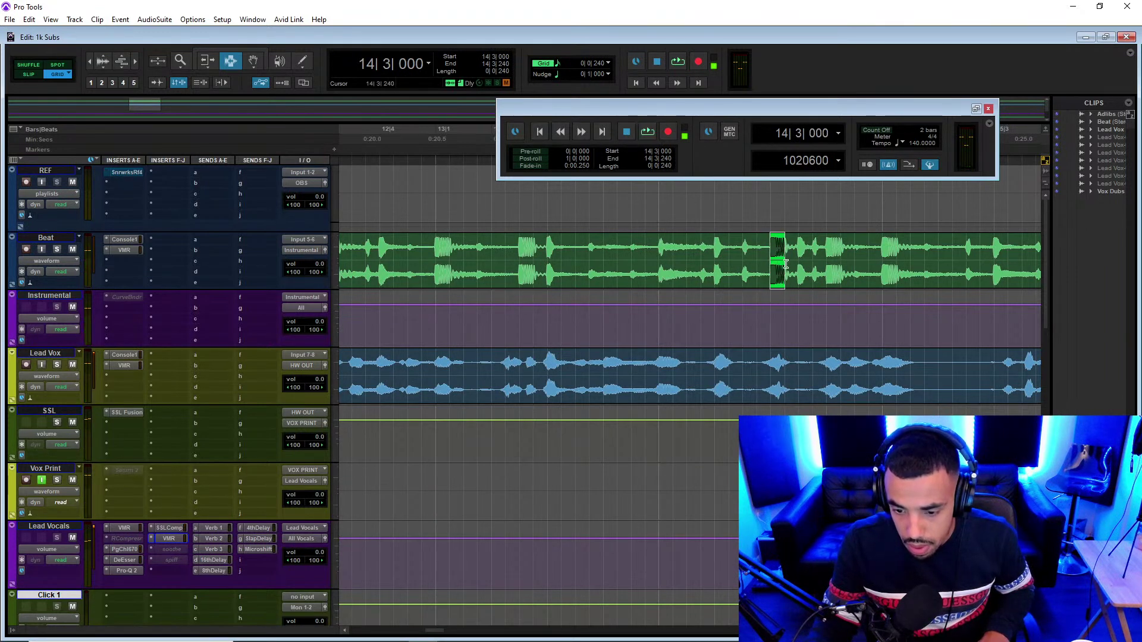
key("space")
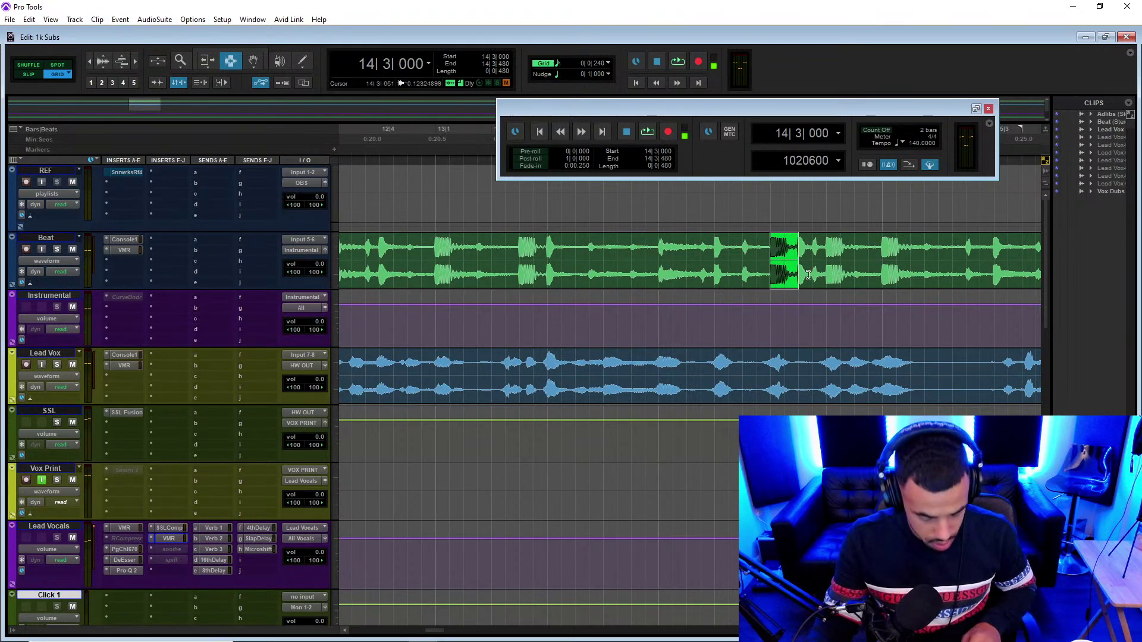
key("ctrl+e")
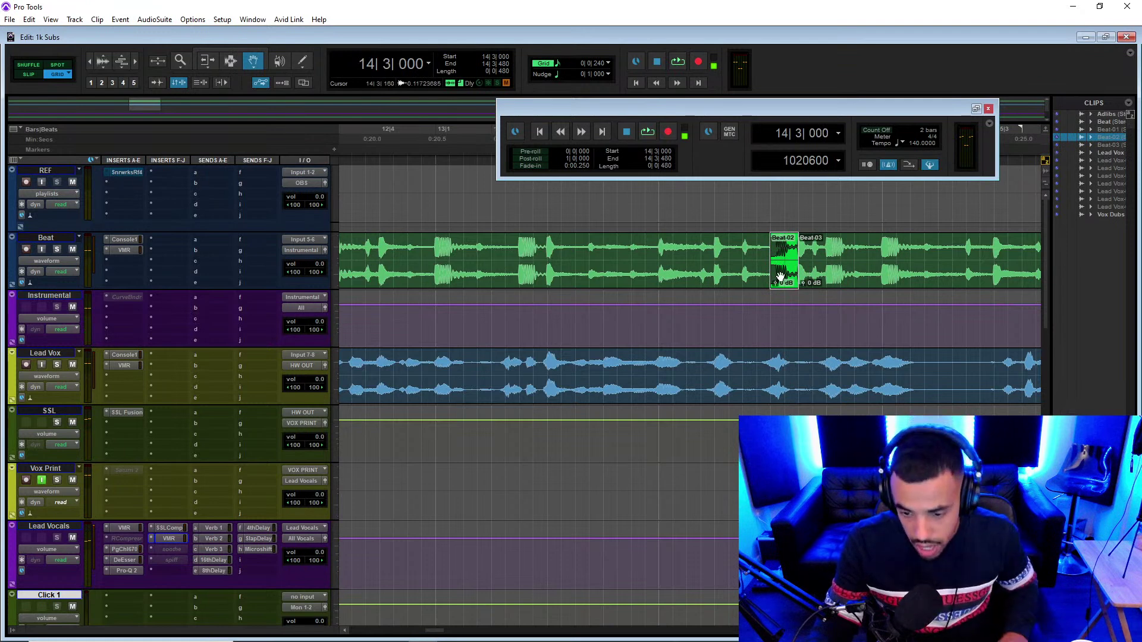
- Copy the separated Beat hit to 14|2|000 and audition the edit from 13|2|000
key("alt")
left_click(463, 129)
key("space")
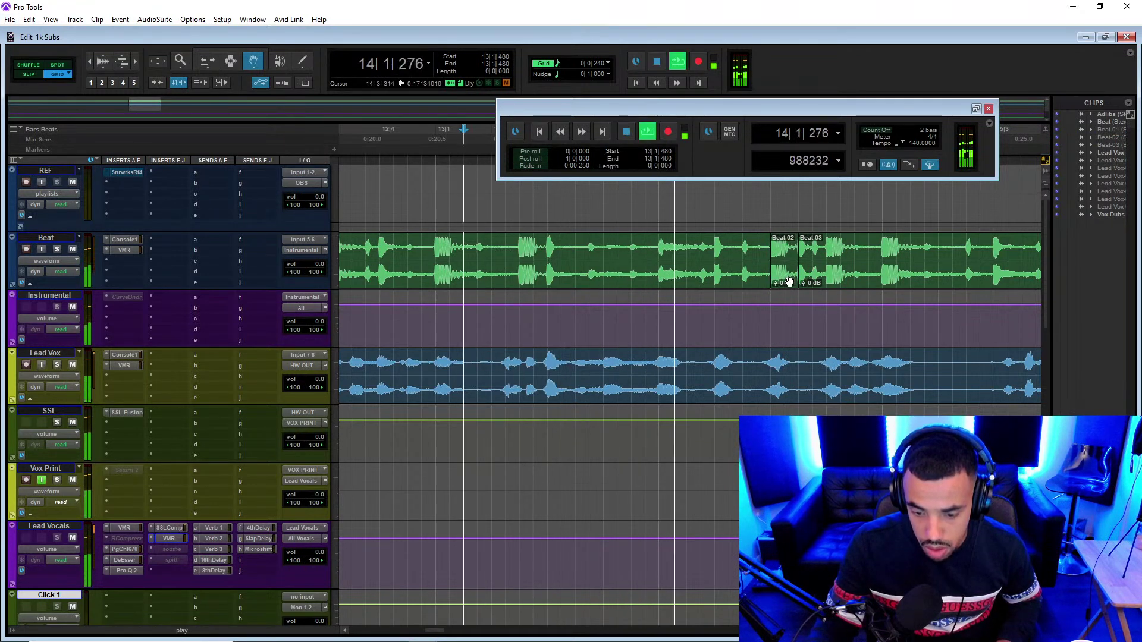
left_click_drag(789, 282, 729, 276)
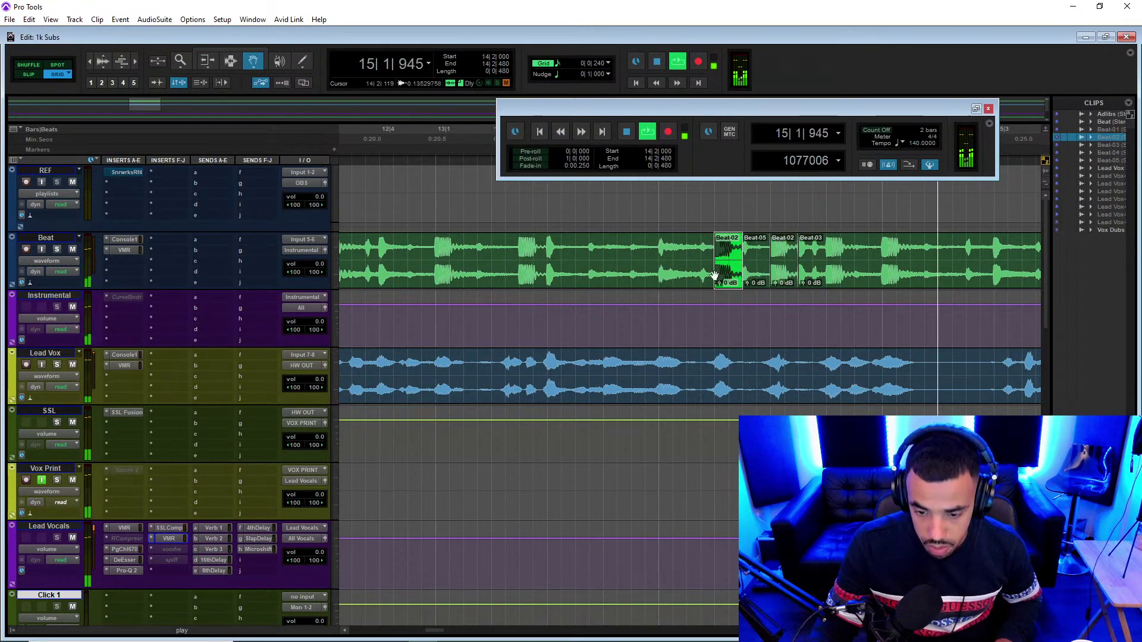
left_click(490, 158)
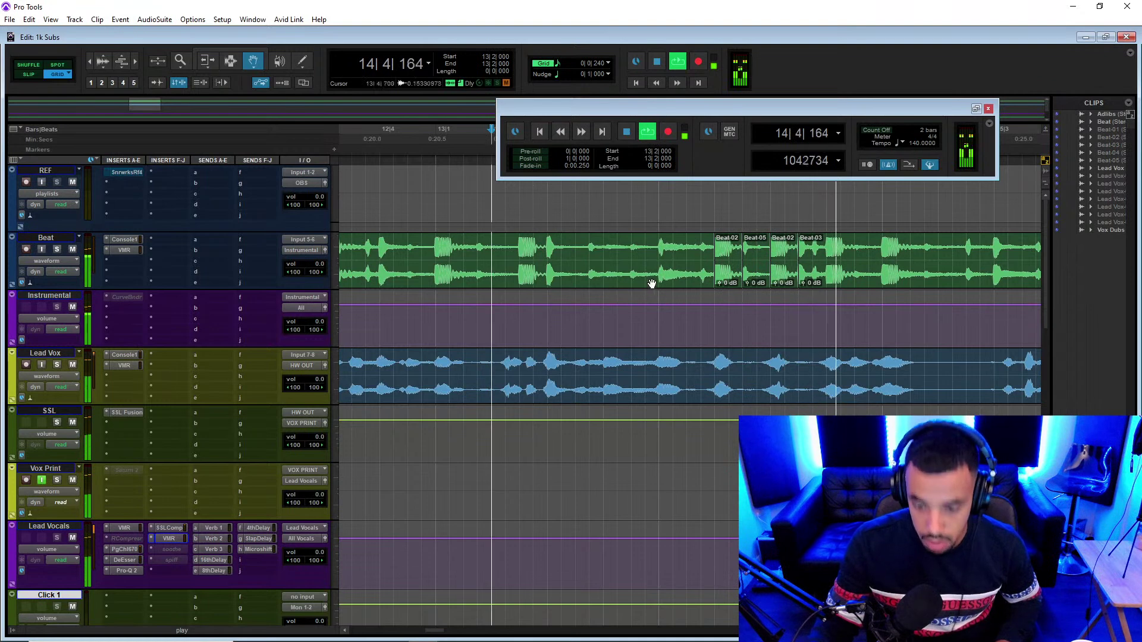
- Delete the Beat segment between the two copied hits, from 14|2|480 to 14|3|000, and check playback from 13|1|720
left_click(761, 276)
key("Delete")
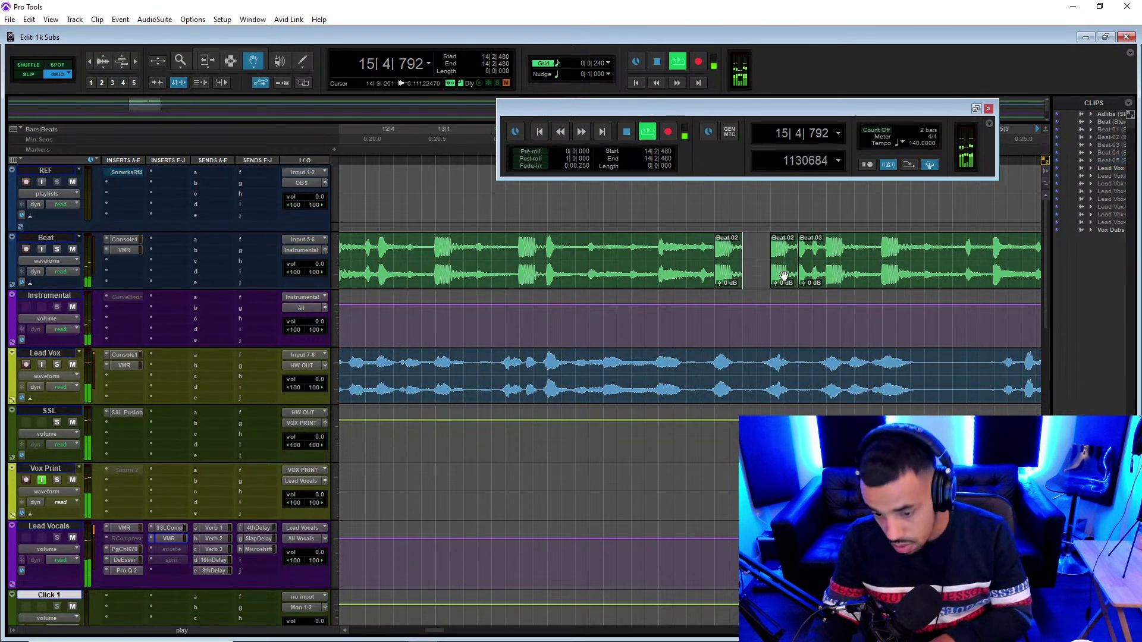
left_click(477, 164)
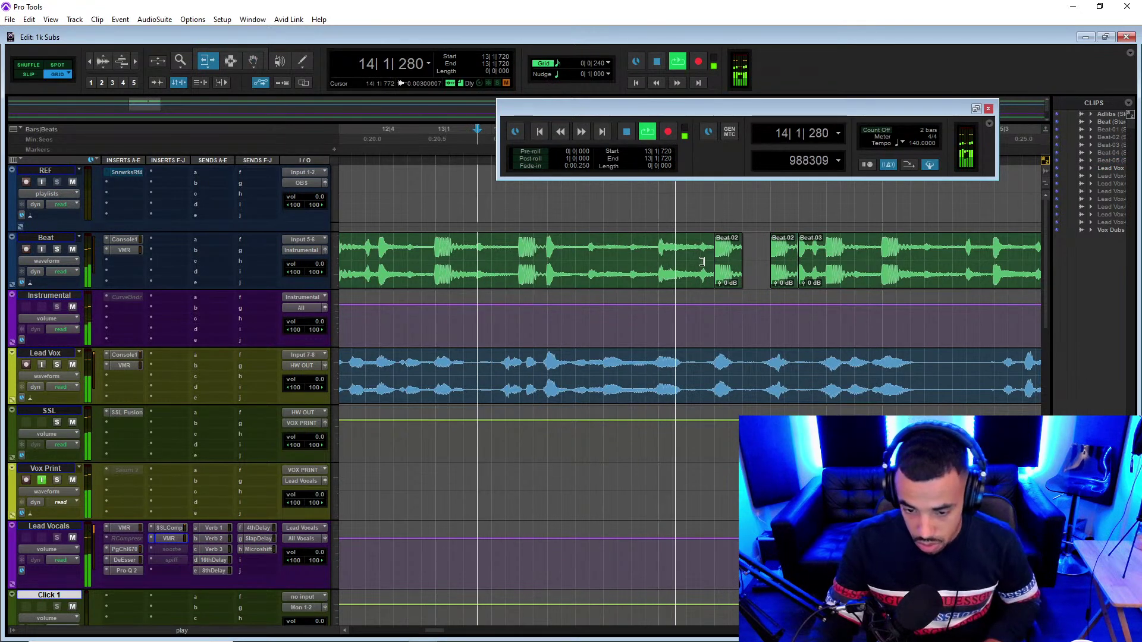
- Trim the start of the Beat clip after the second hit to 14|4|000 and play from 13|2|000
left_click_drag(800, 271, 824, 272)
key("space")
key("space")
left_click(487, 161)
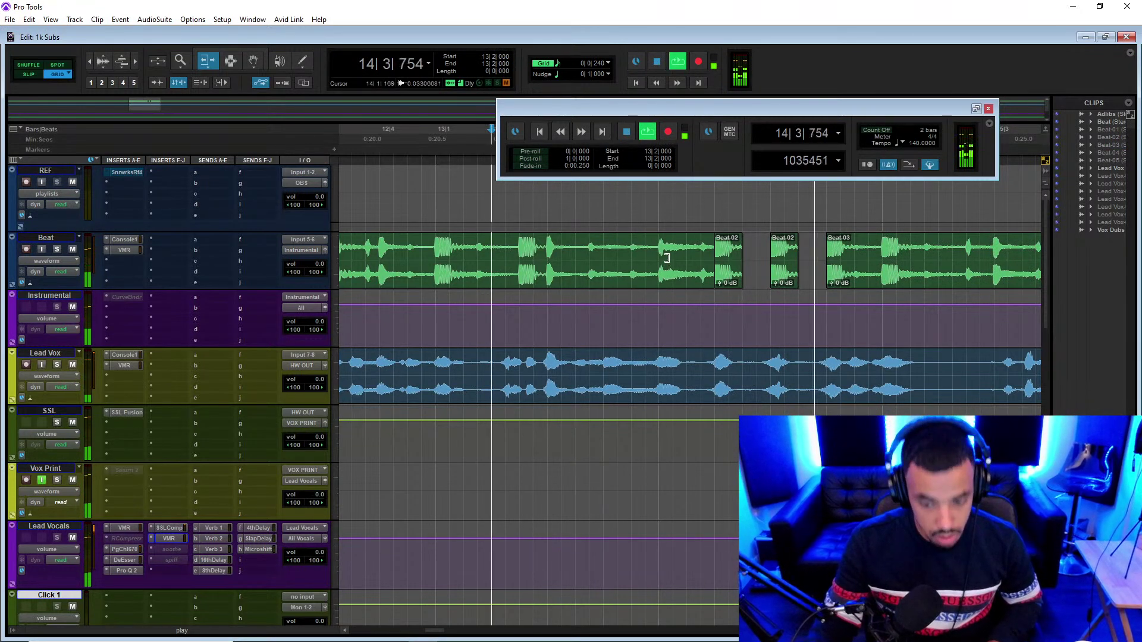
- Play from 14|1|000 and select the Beat audio from 14|1|720 to 14|2|000
key("F7")
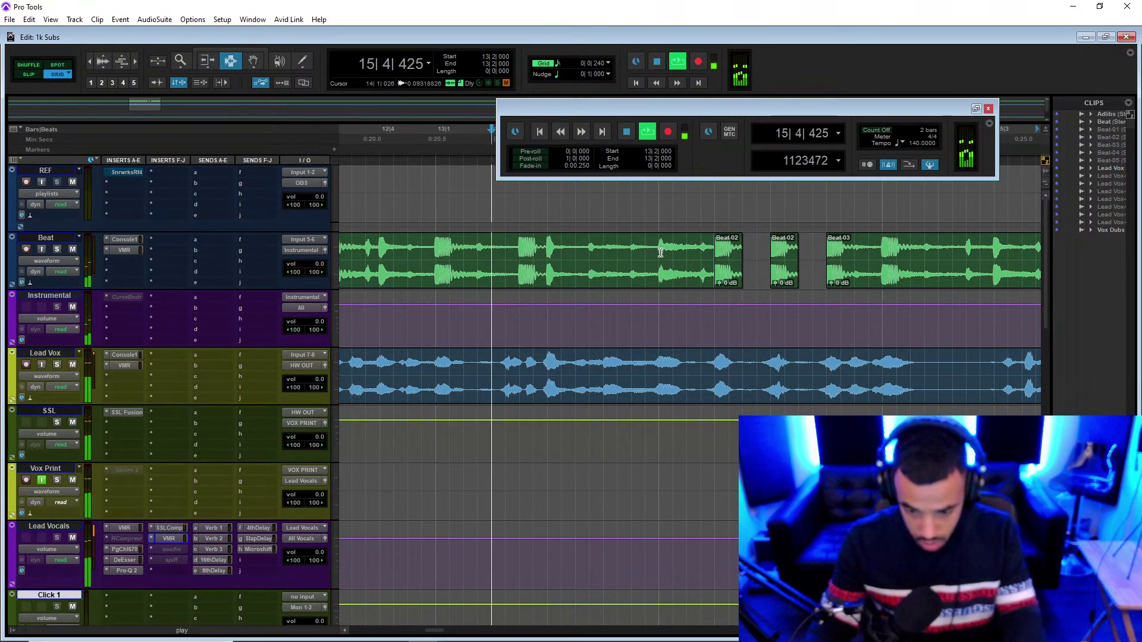
left_click(659, 254)
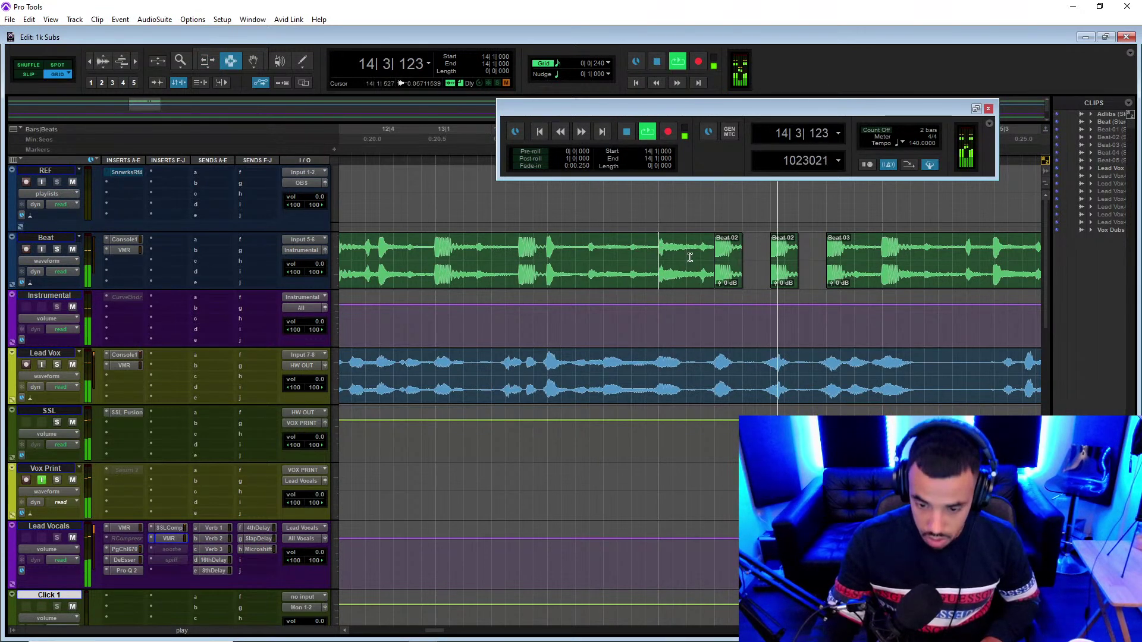
left_click_drag(702, 259, 713, 260)
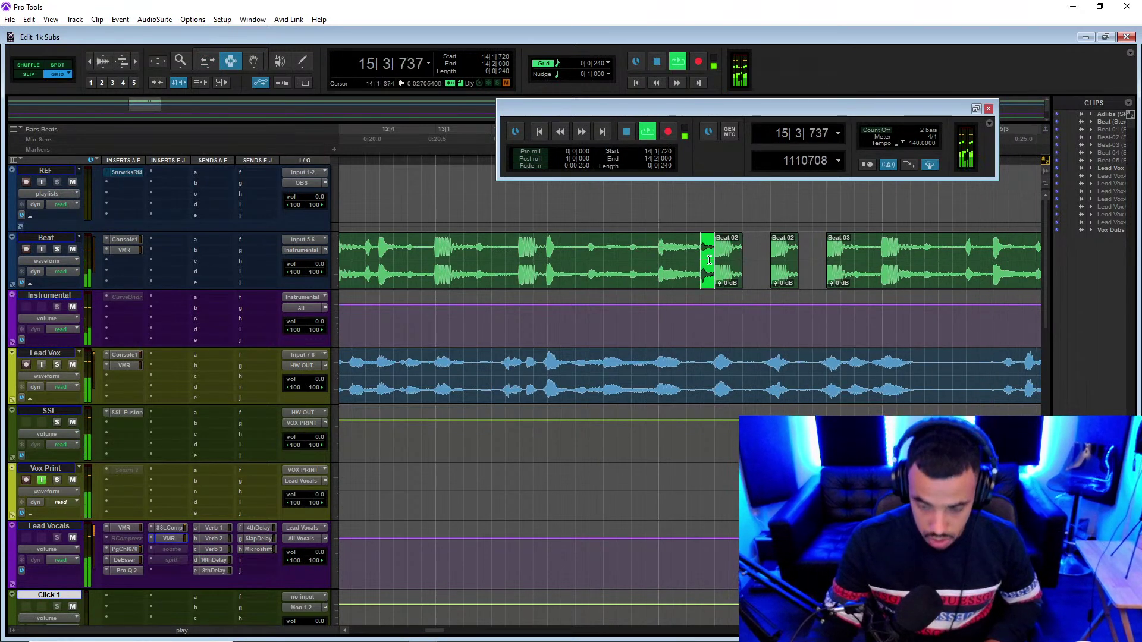
- Render the Vari-Fi slow-down effect on the Beat hit at 14|3|000 and audition it from 13|2|000
key("F8")
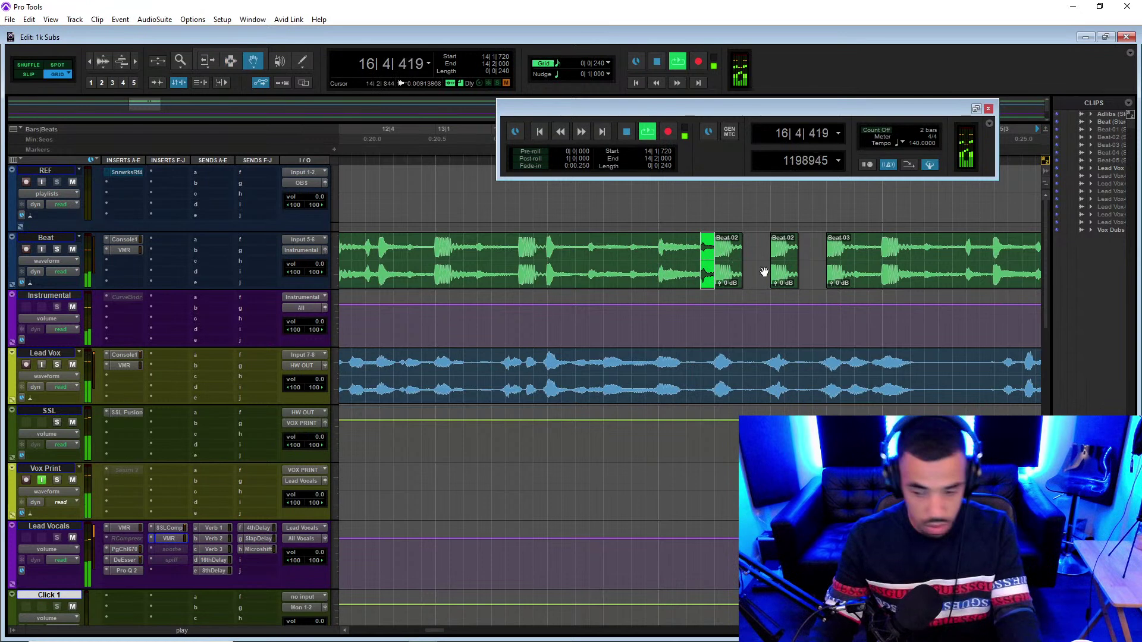
left_click(779, 268)
left_click(156, 19)
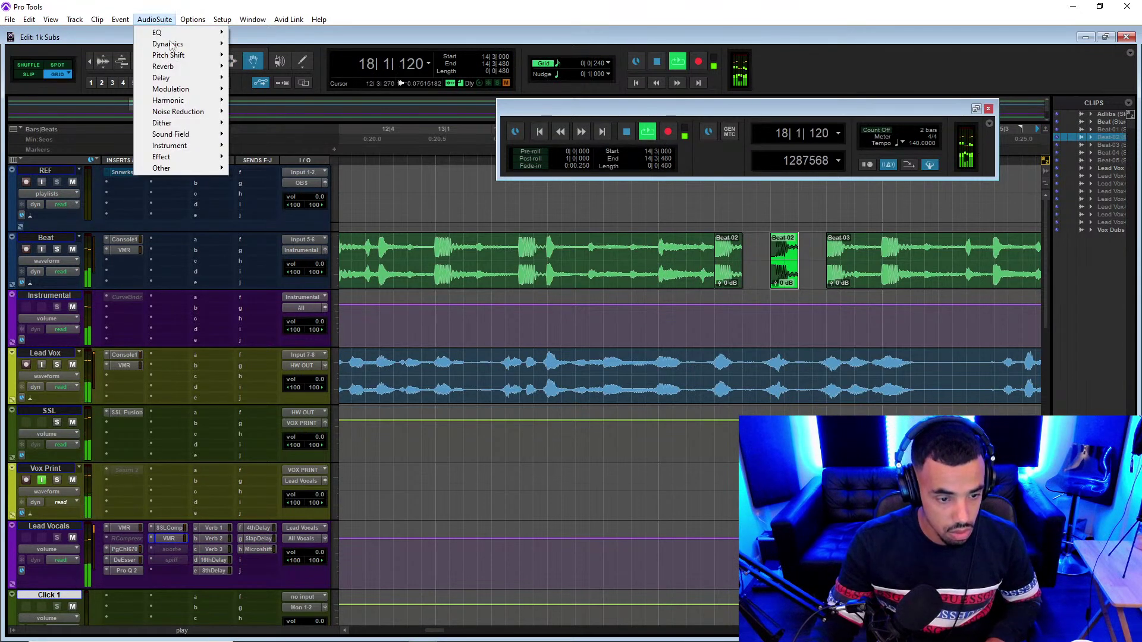
mouse_move(179, 55)
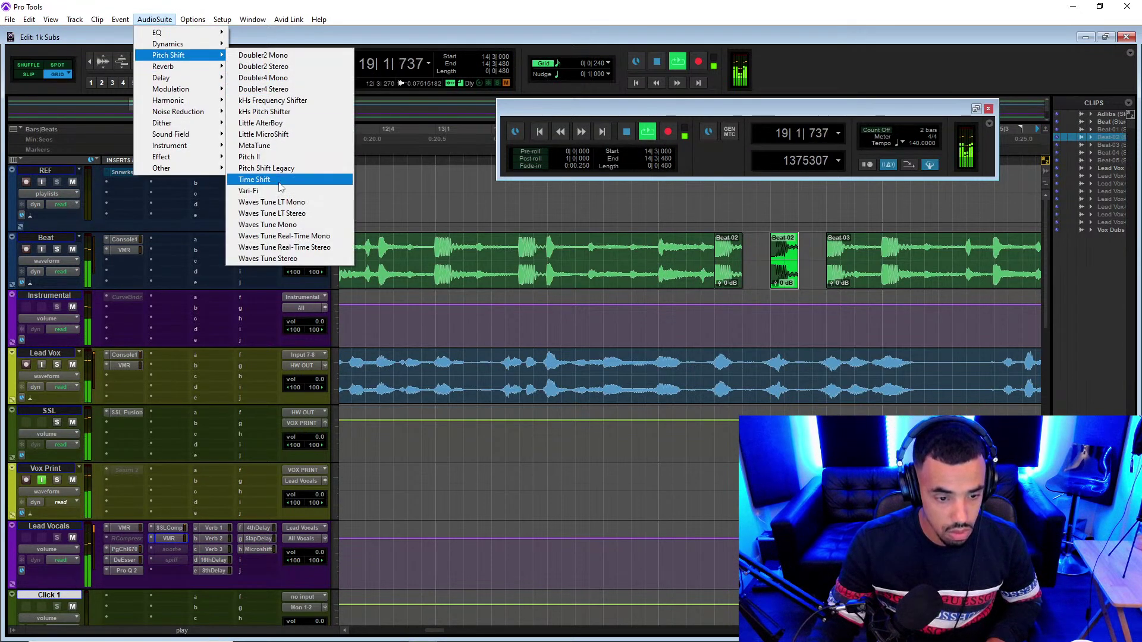
left_click(255, 179)
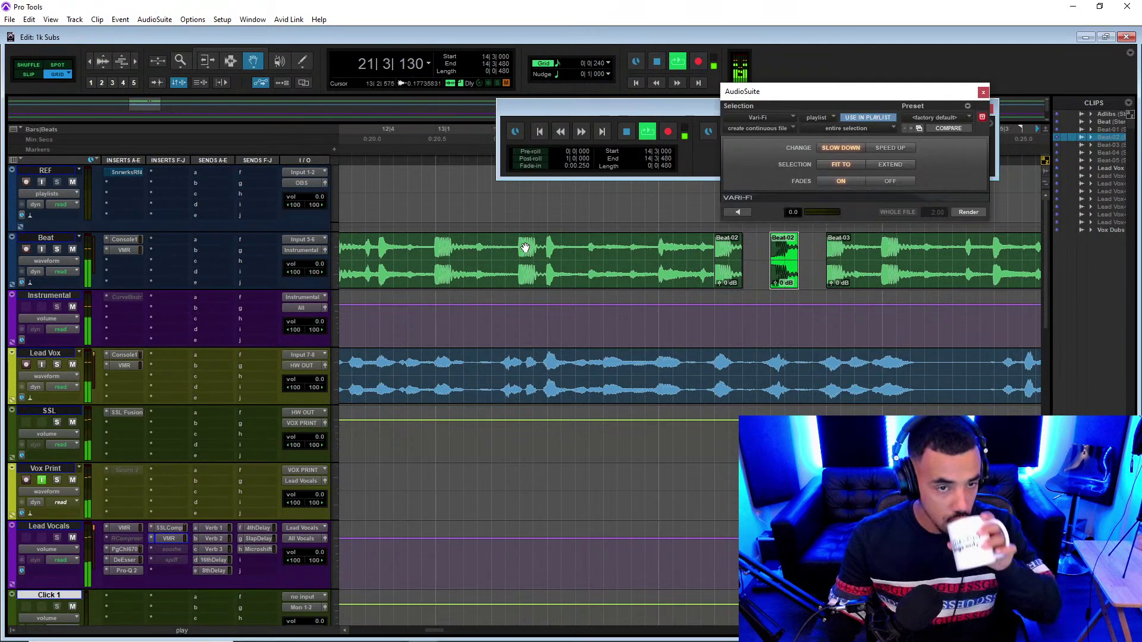
left_click(961, 211)
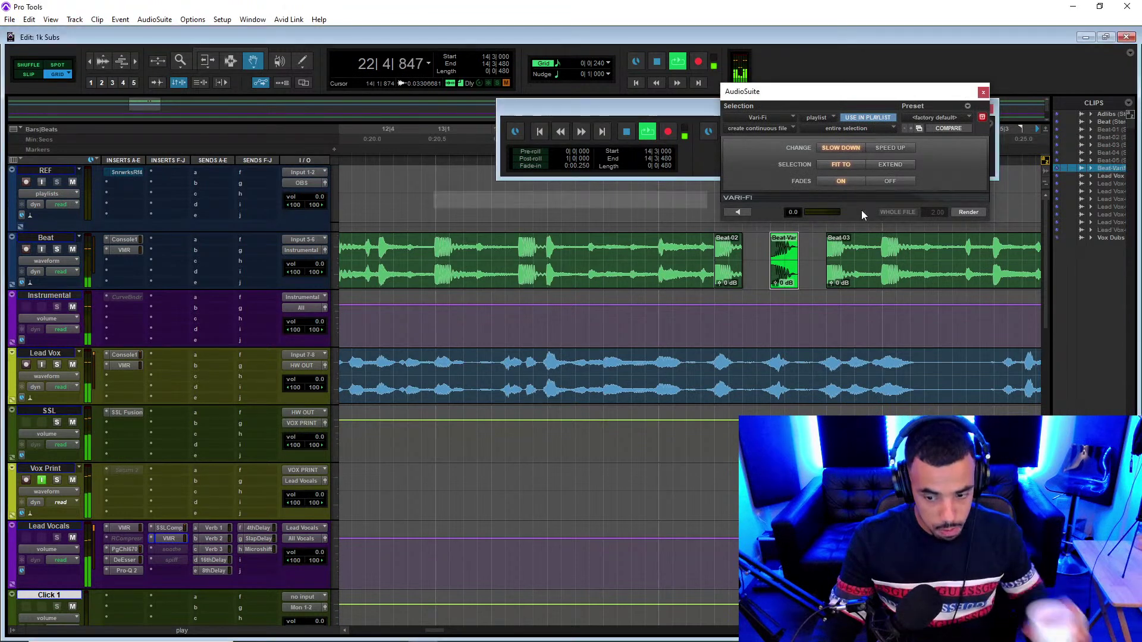
left_click(484, 162)
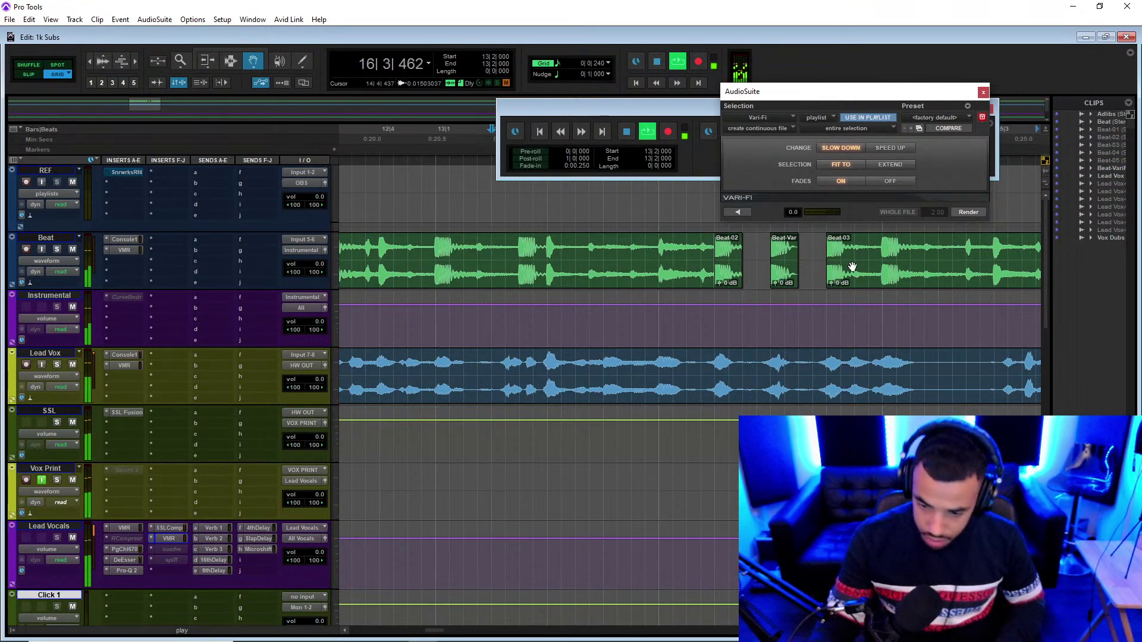
- Render the Vari-Fi slow-down on the Beat from 14|4|000 to 15|1|000 and audition it from 13|4|720 and 13|4|000
key("space")
key("F7")
left_click_drag(827, 251, 882, 244)
left_click(968, 212)
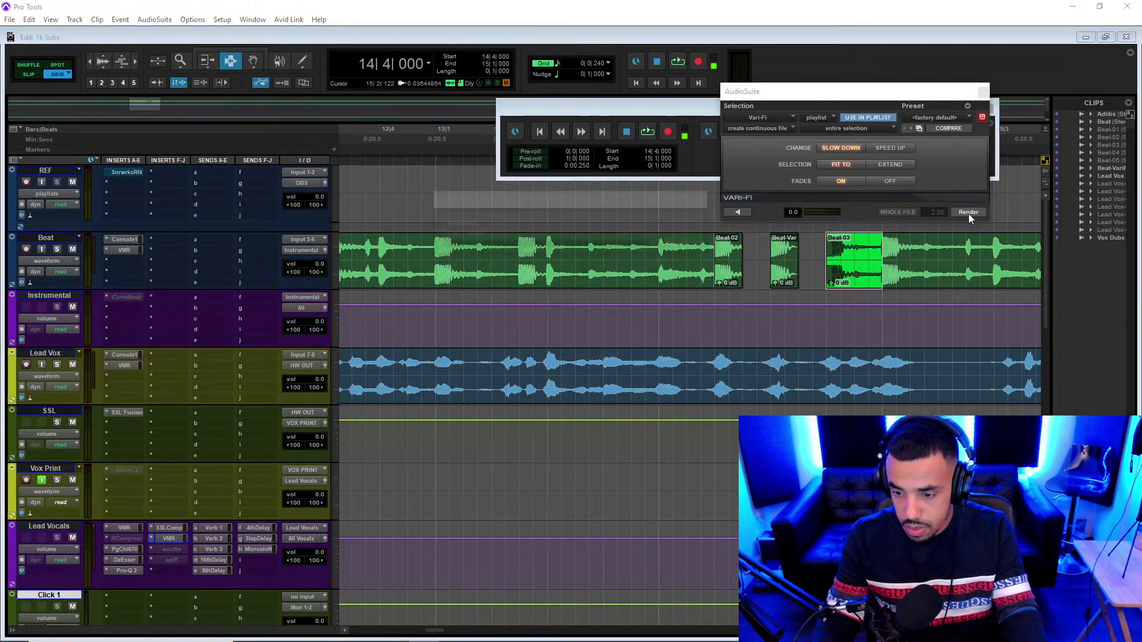
left_click(646, 254)
key("space")
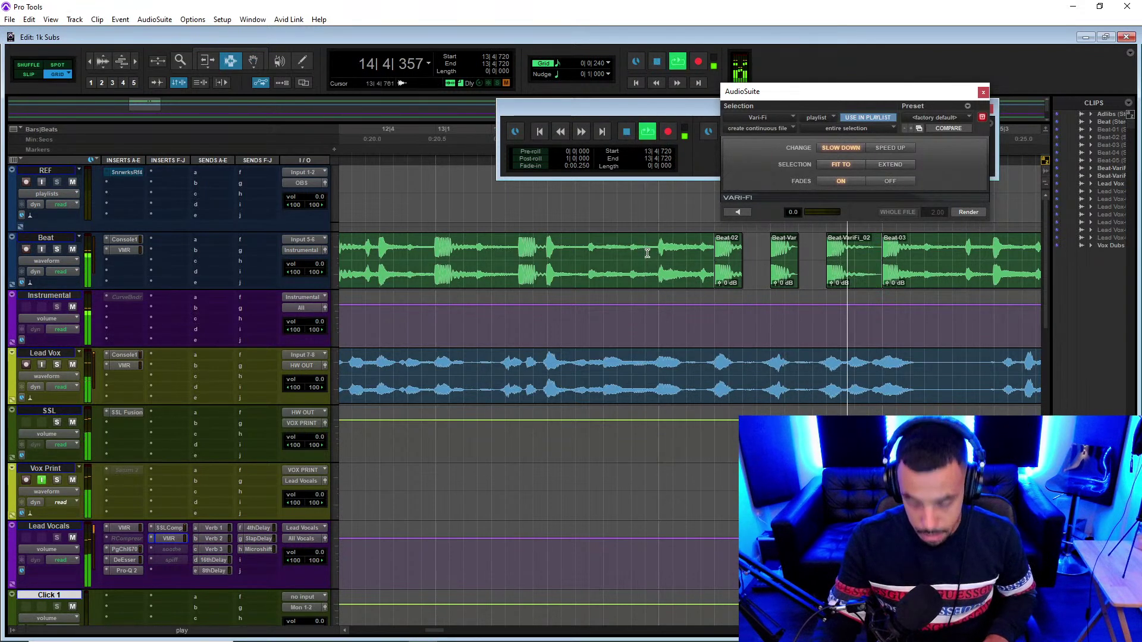
key("space")
left_click(602, 247)
key("space")
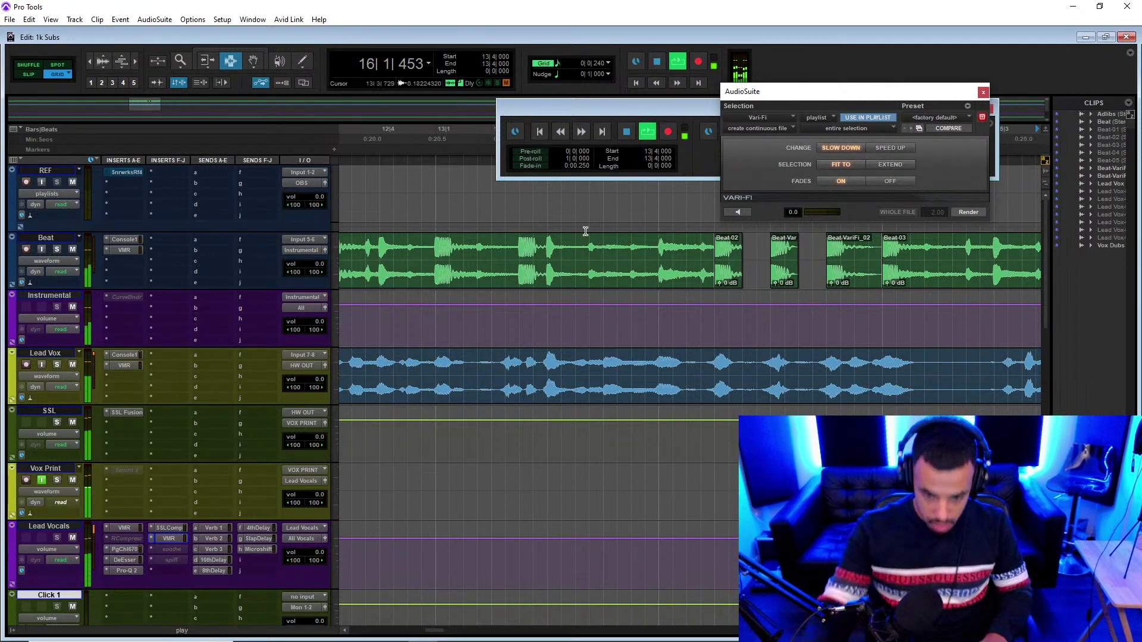
- Separate a short Beat slice at 15|1|720, duplicate it twice as a stutter, and play from 13|4|000
key("space")
key("space")
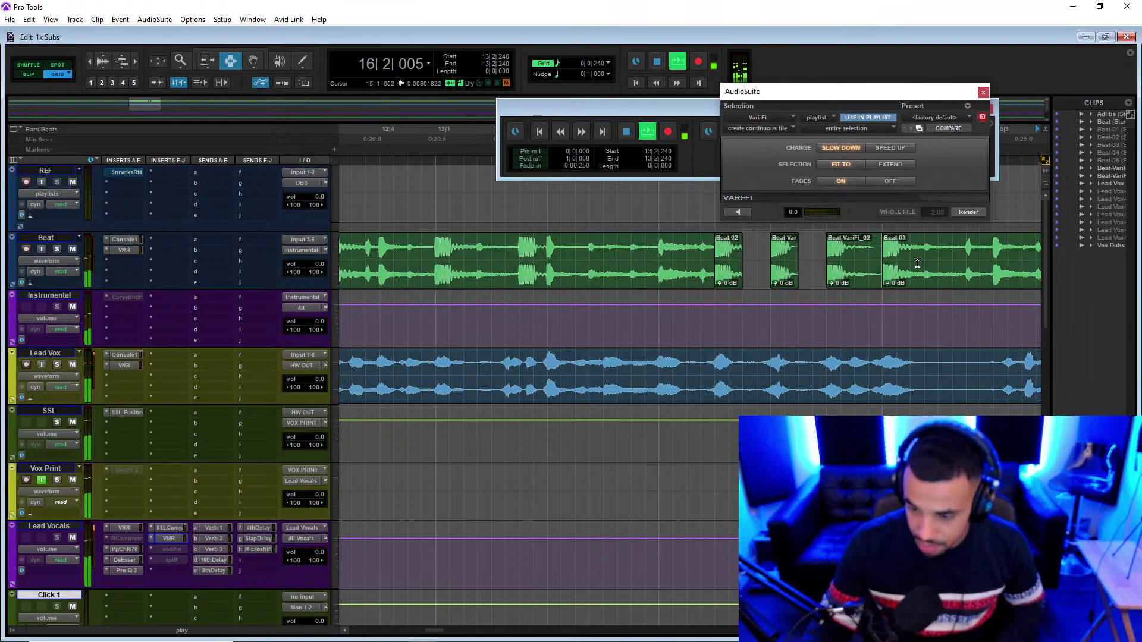
left_click_drag(924, 259, 939, 259)
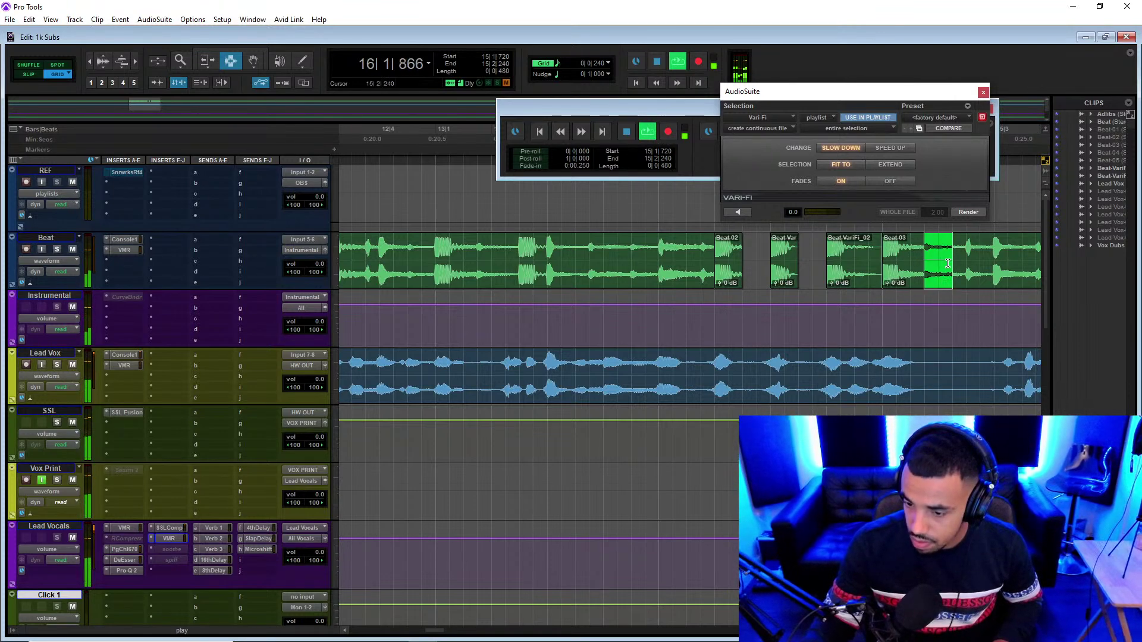
key("ctrl+e")
key("ctrl+d")
key("ctrl+d")
left_click(822, 242)
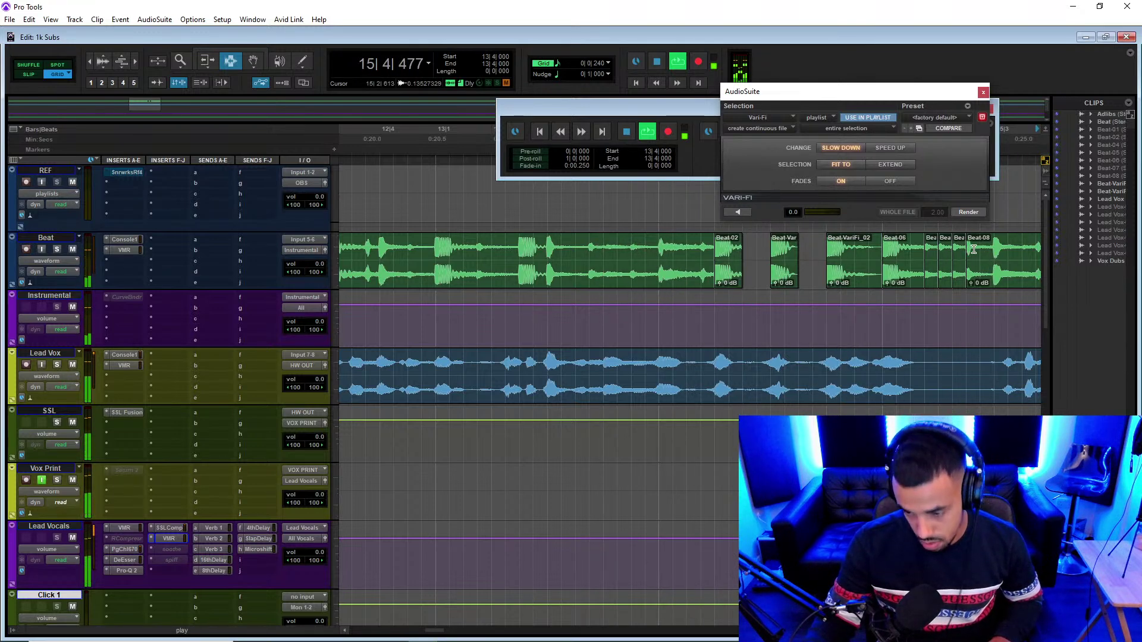
- Separate the Beat slice from 15|2|240 to 15|2|480, duplicate it to extend the stutter, and audition from 13|1|720
left_click_drag(979, 257, 956, 278)
key("ctrl+e")
key("F8")
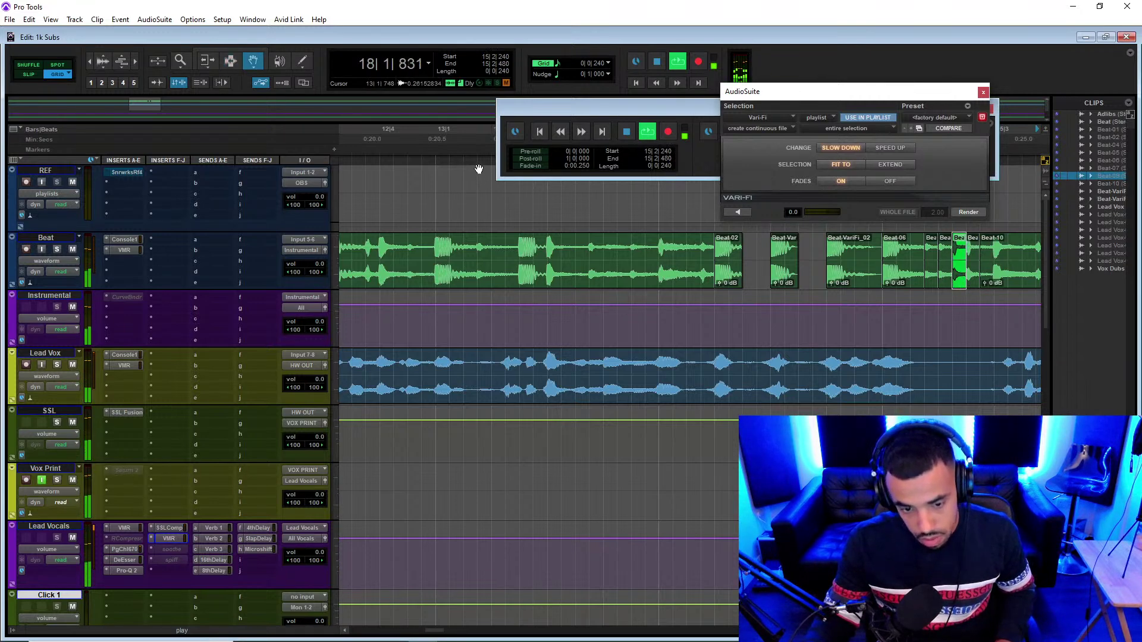
left_click(477, 164)
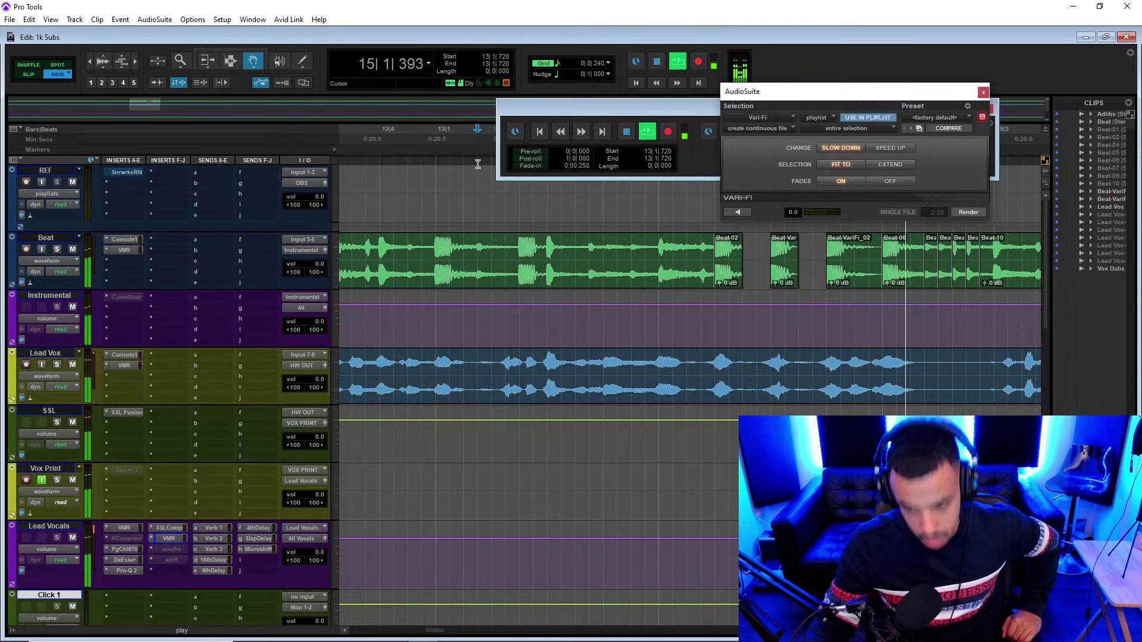
key("ctrl+z")
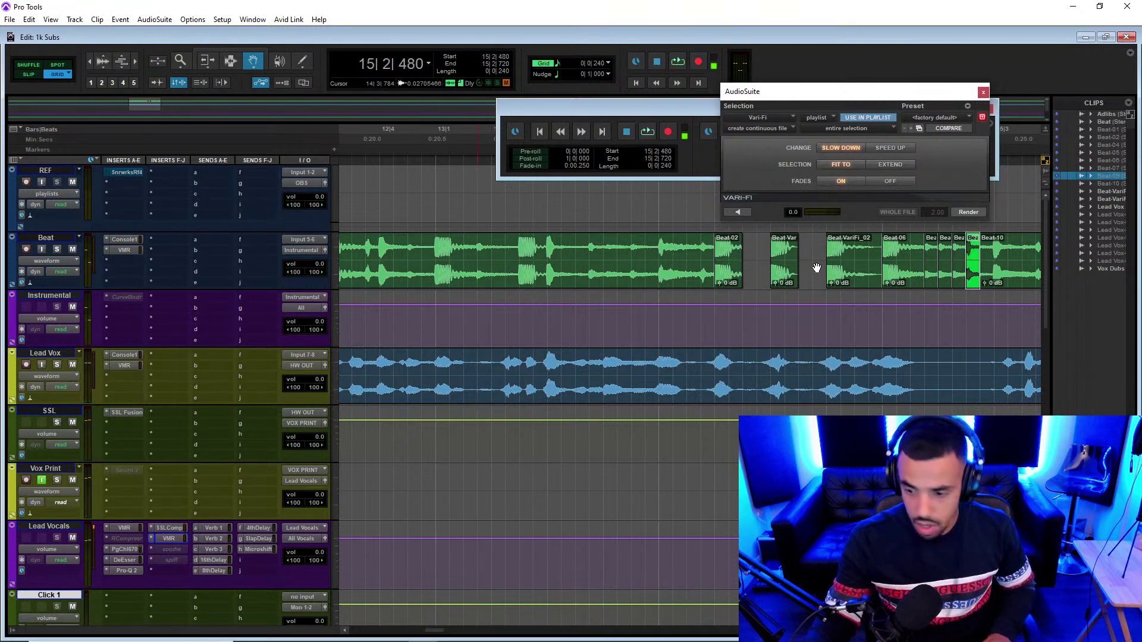
- Audition the Beat slow-down and stutter edits from 14|1|240
left_click(666, 201)
key("space")
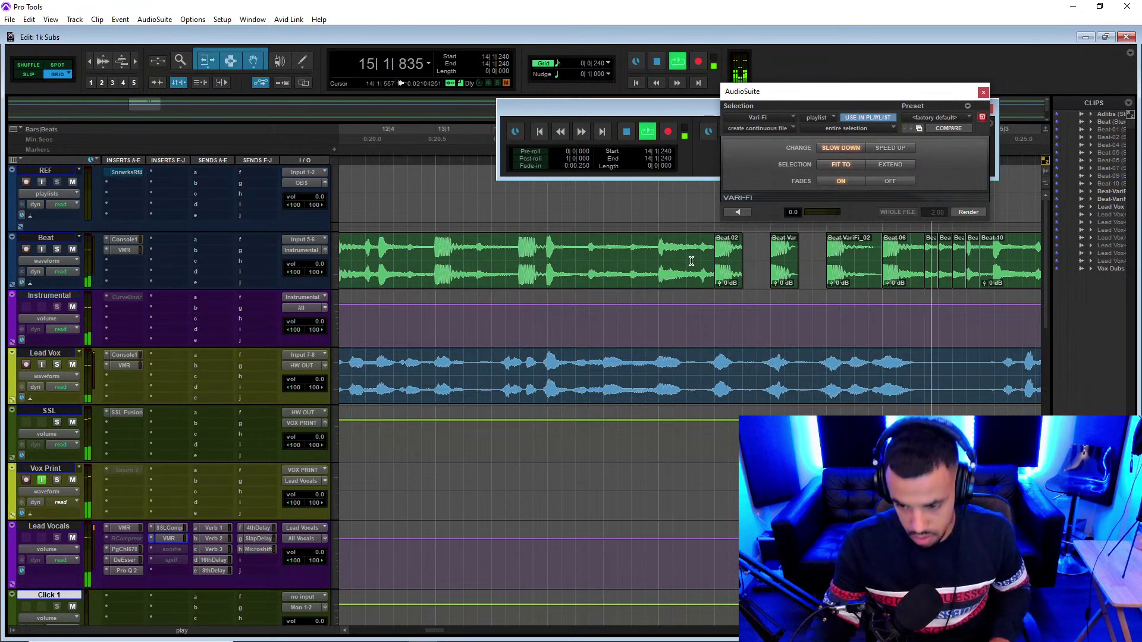
key("r")
key("r")
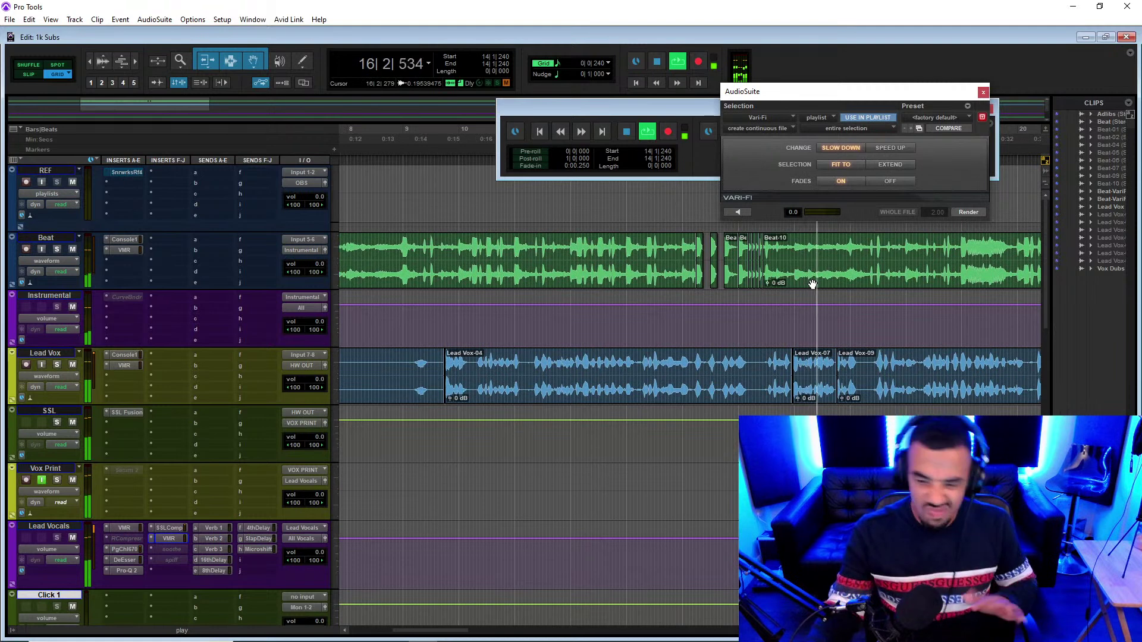
key("space")
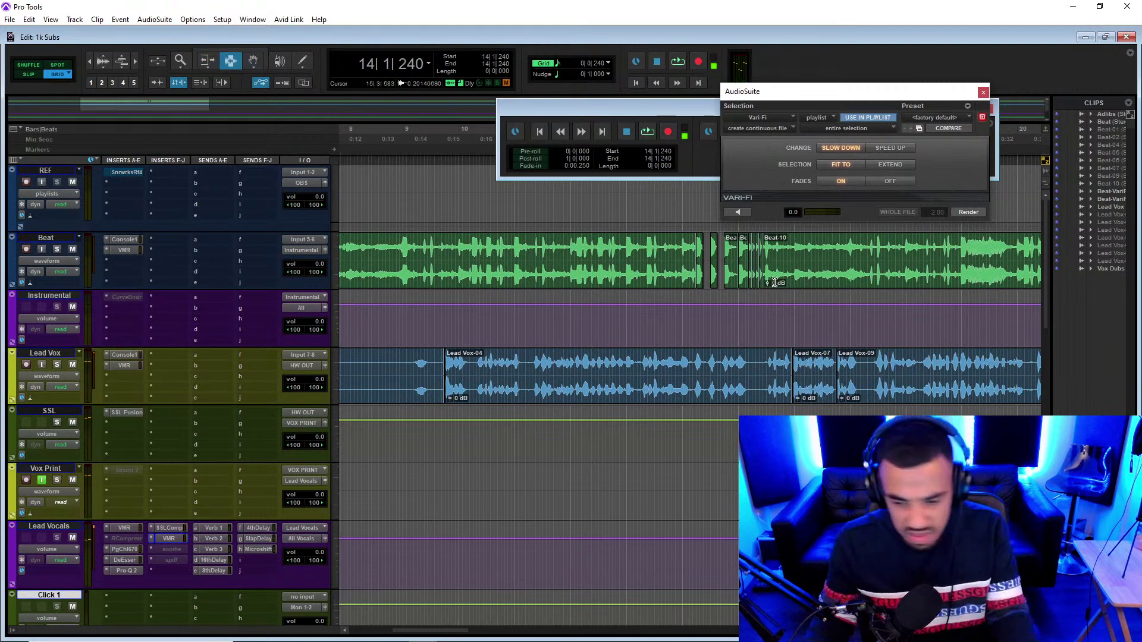
- Play the Beat from 15|2|720 and separate the slice from 15|3|000 to 15|3|480
left_click(763, 264)
key("space")
key("t")
key("t")
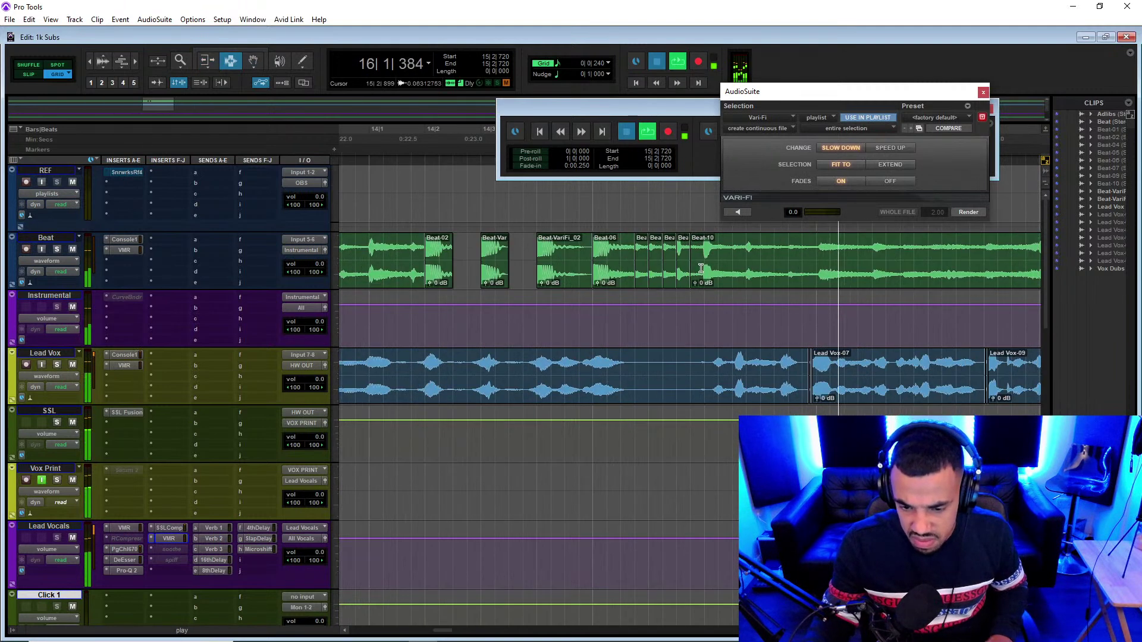
key("space")
left_click_drag(705, 259, 744, 263)
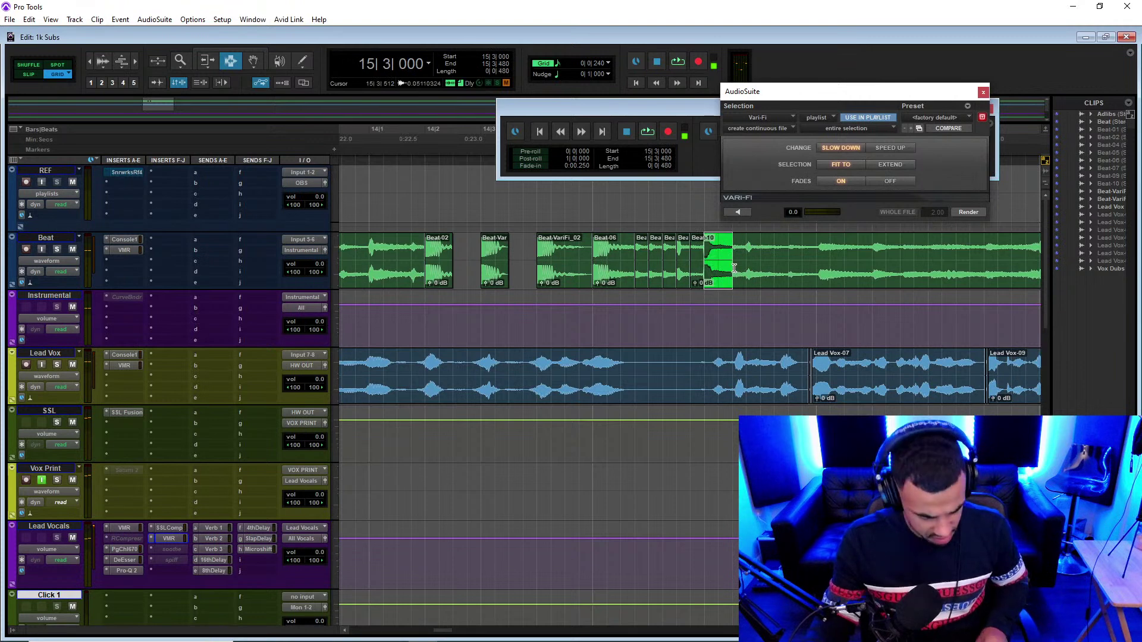
key("b")
- Try duplicating the Beat slice at 15|3|000, audition it from 15|2|720, and undo the duplicate
key("ctrl+d")
left_click(691, 264)
key("space")
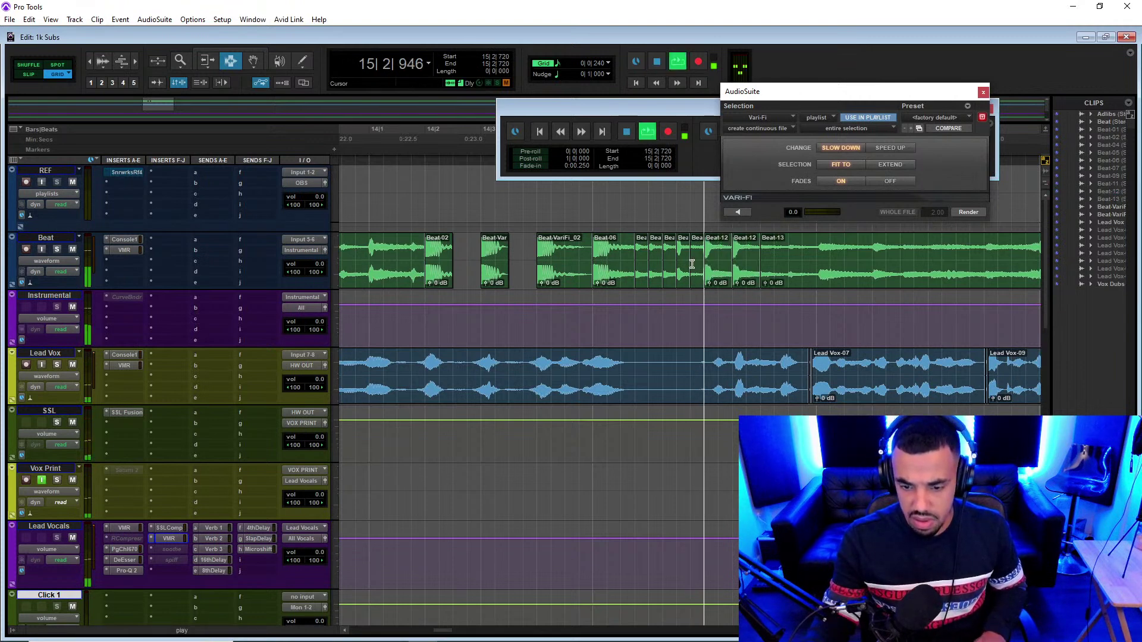
key("space")
key("ctrl+z")
- Play the edited Beat section from 13|4|720 to check the transition
key("r")
key("r")
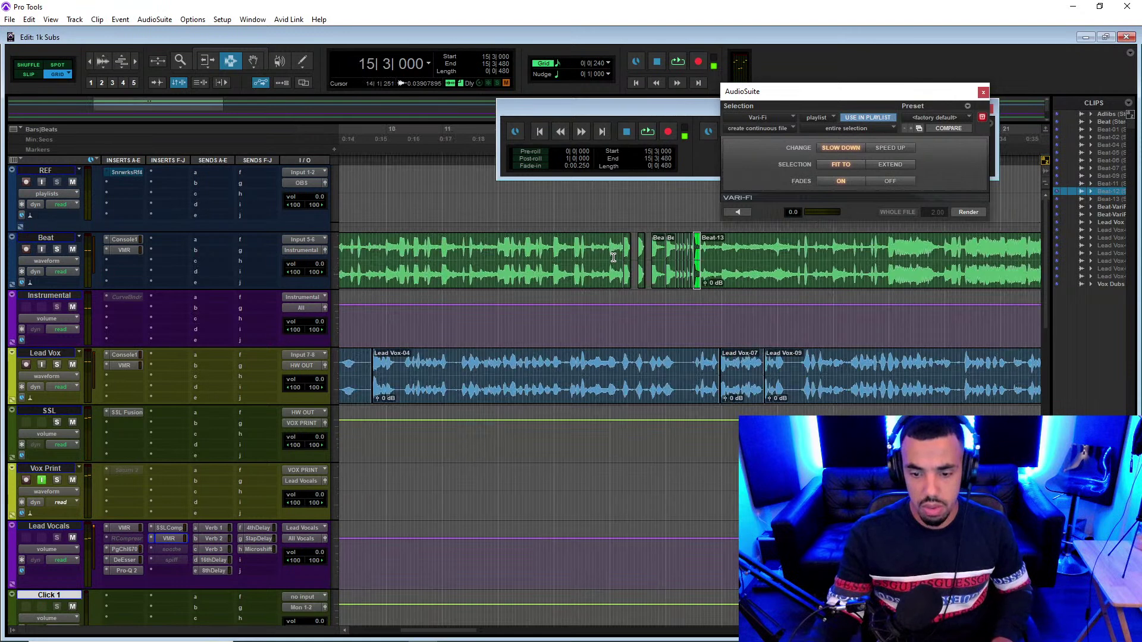
left_click(605, 250)
key("space")
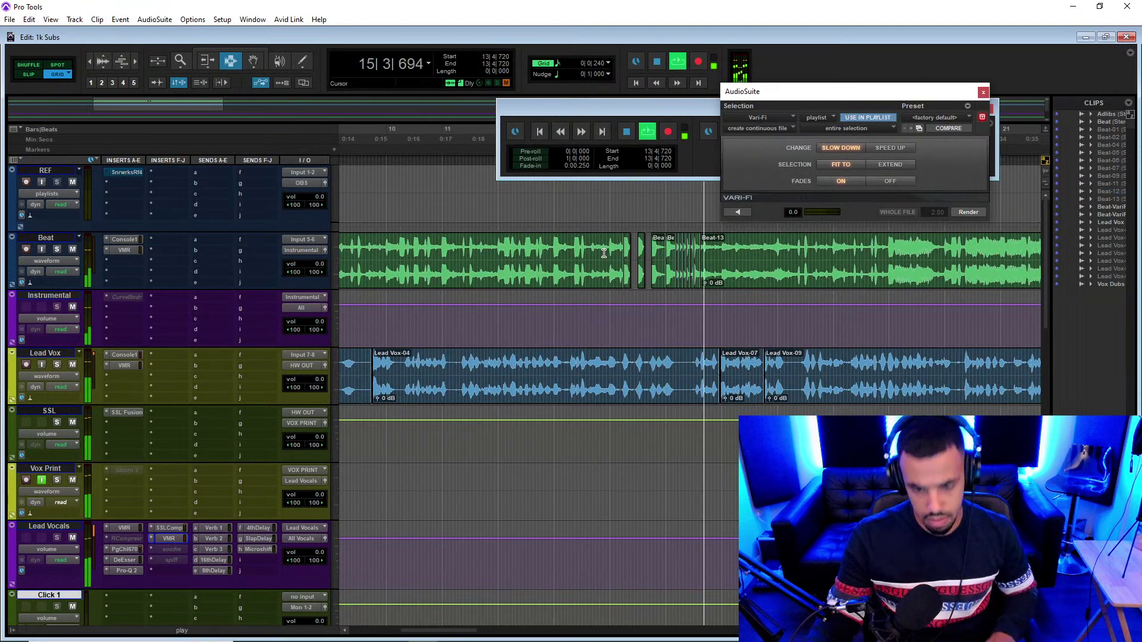
key("space")
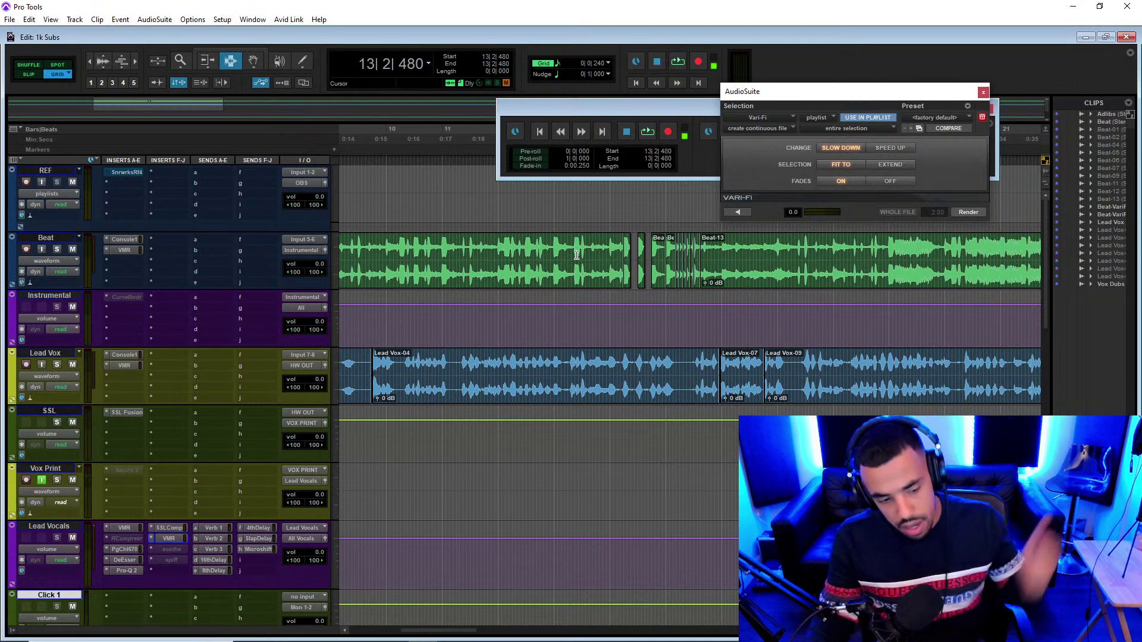
- Play from 9|3|480 and add a Trimmer module after the FG-116 in the Lead Vocals Virtual Mix Rack
scroll(707, 277, "down", 1, "alt")
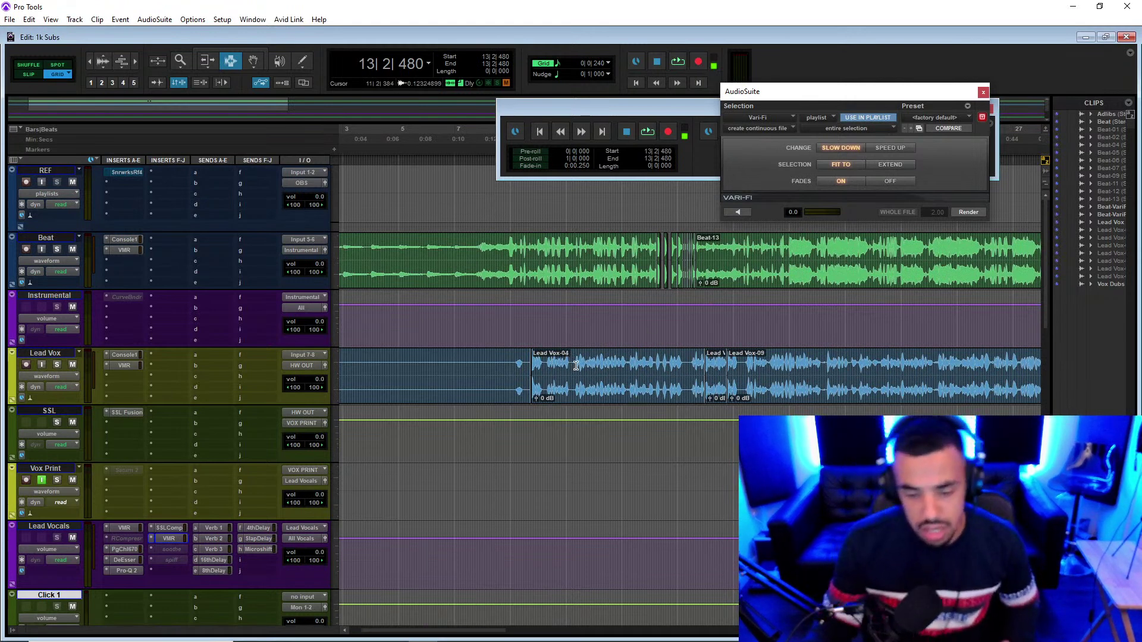
left_click(528, 359)
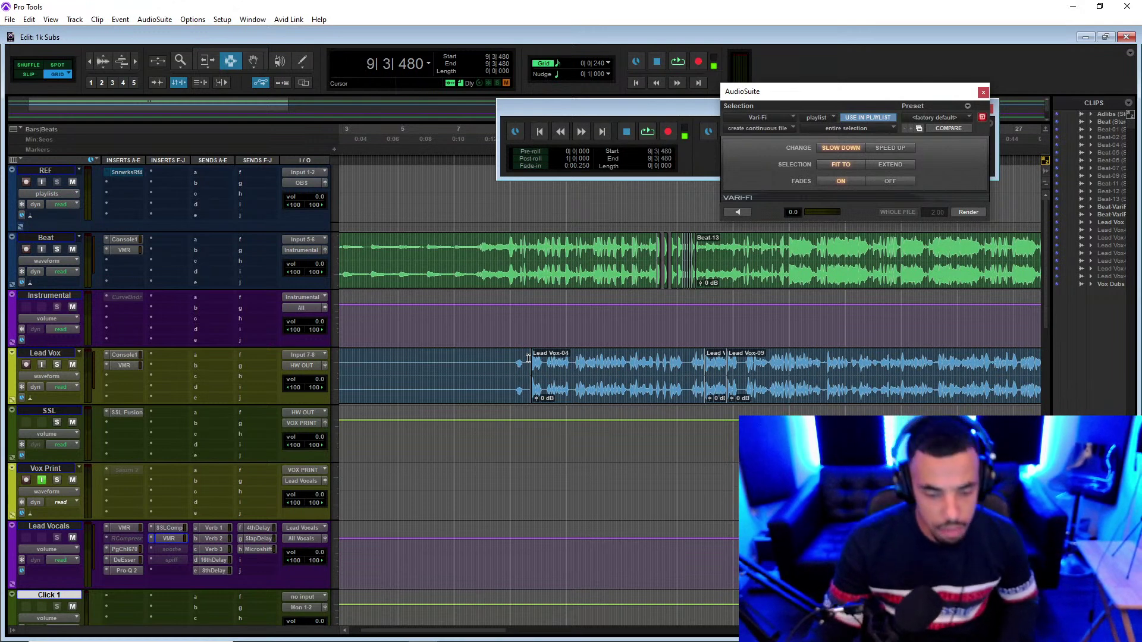
left_click(160, 539)
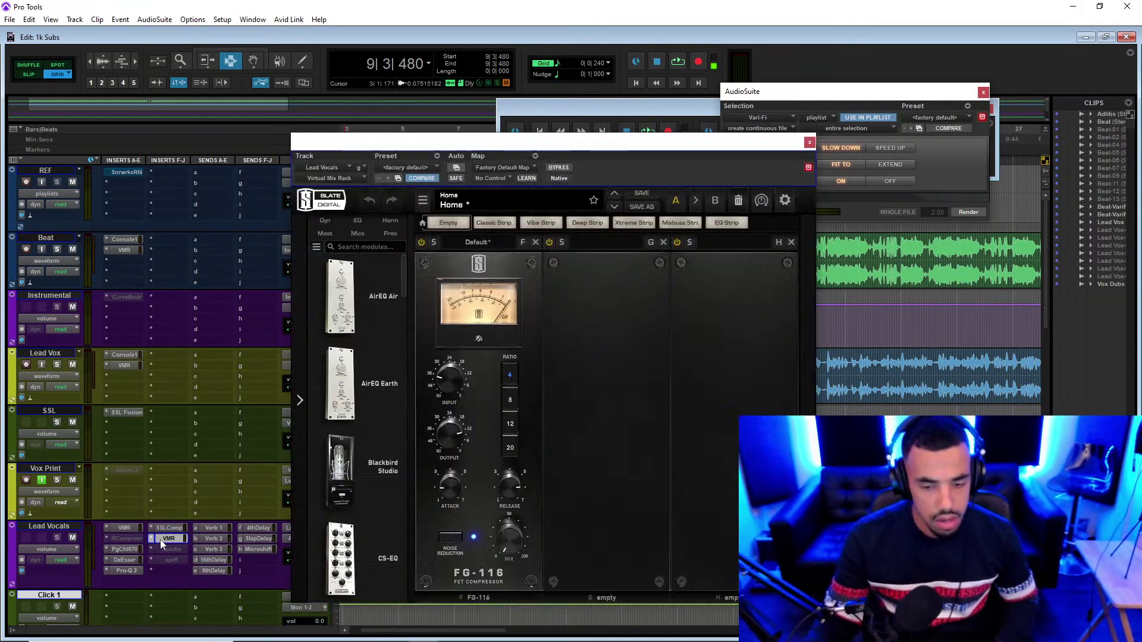
key("space")
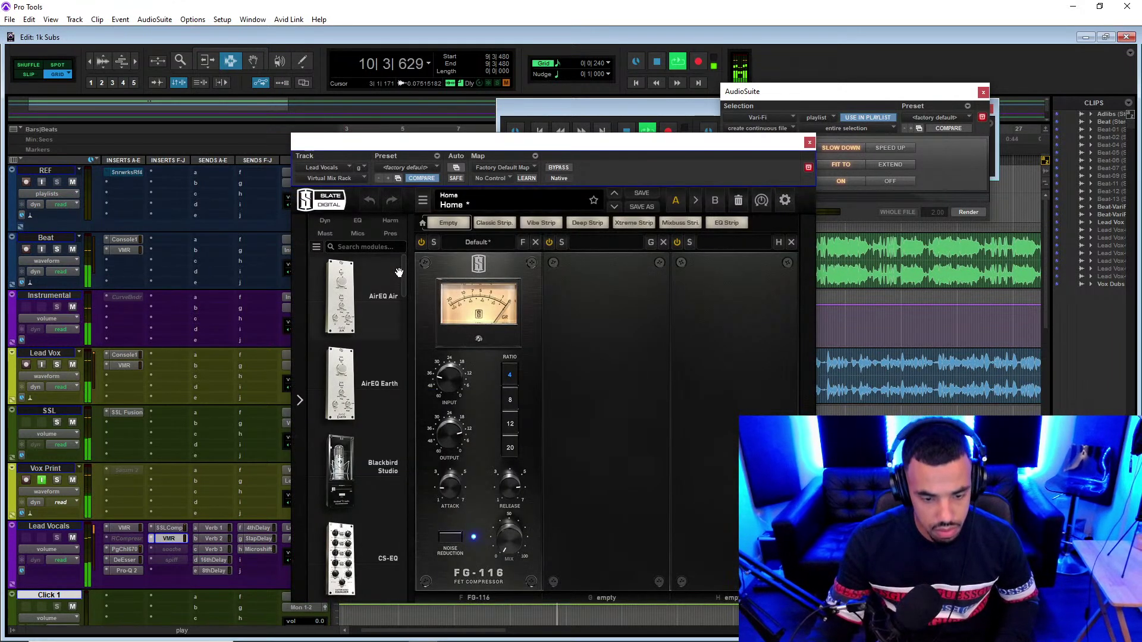
left_click_drag(402, 279, 635, 511)
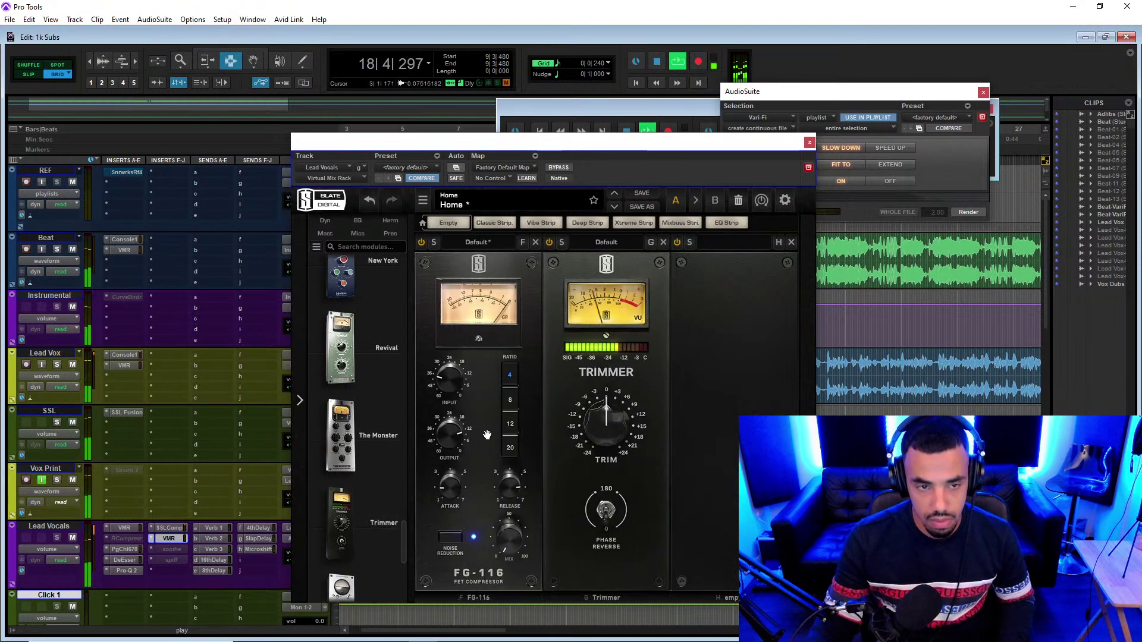
- Raise the FG-116 input, set its mix to about 18%, and set the Trimmer a few dB below 0
left_click_drag(453, 392, 452, 333)
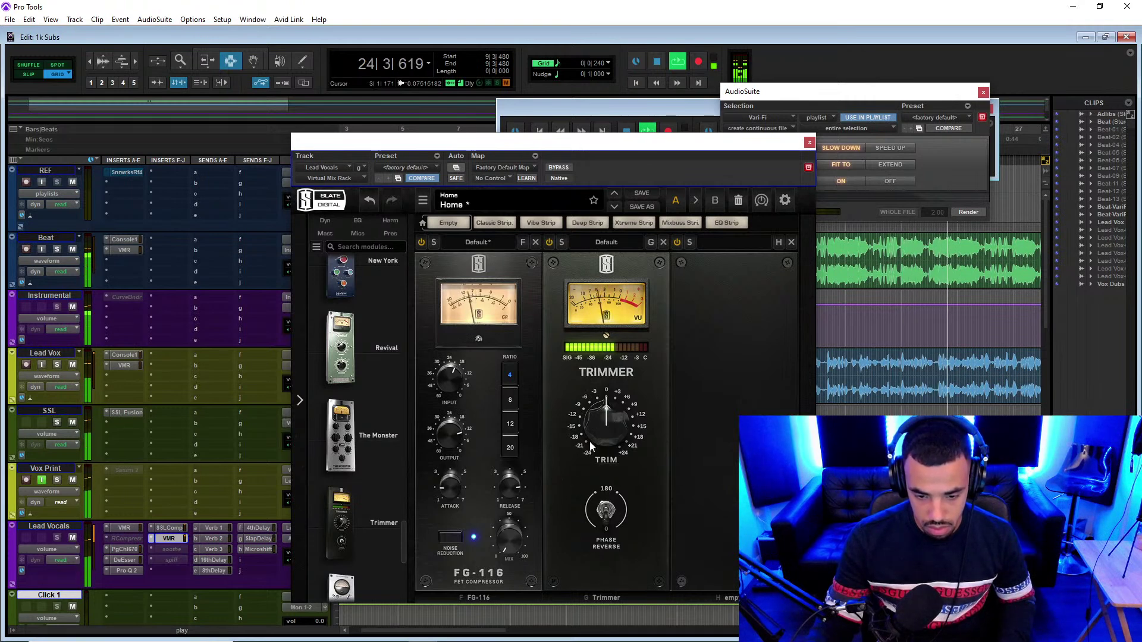
mouse_move(594, 434)
left_mouse_down()
mouse_move(605, 426)
mouse_move(607, 438)
left_mouse_up()
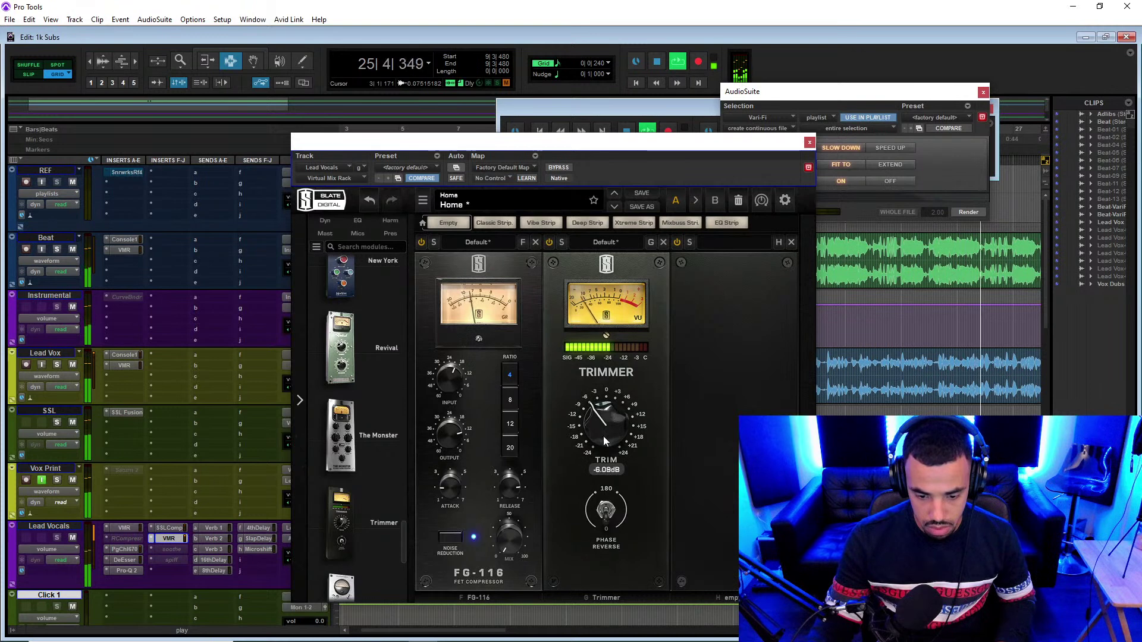
left_click_drag(502, 539, 507, 520)
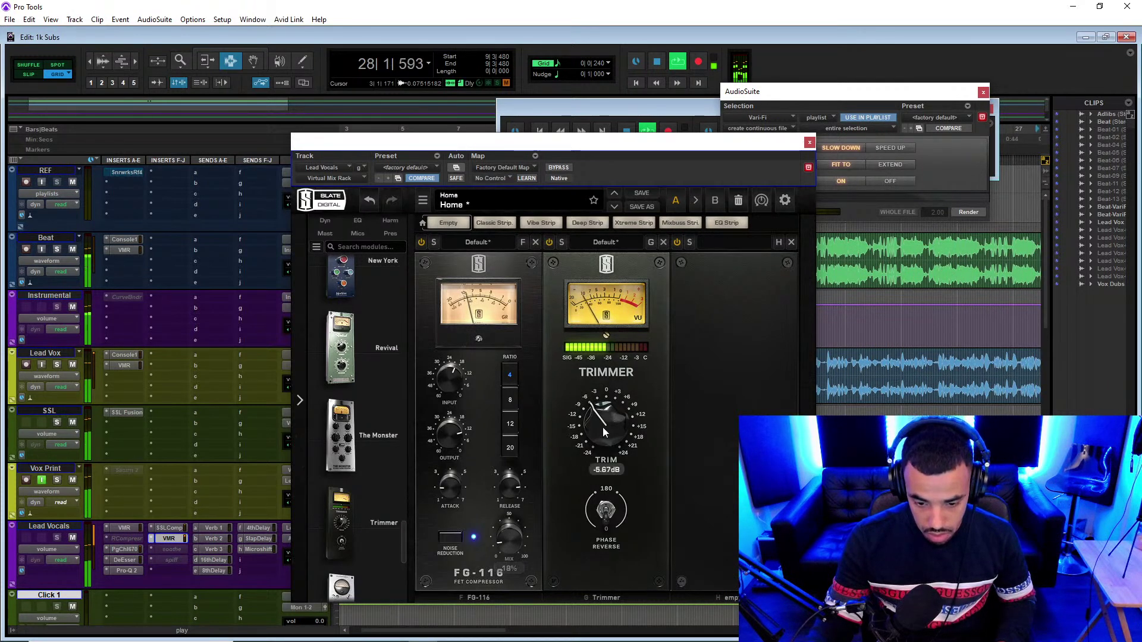
left_click_drag(602, 427, 602, 422)
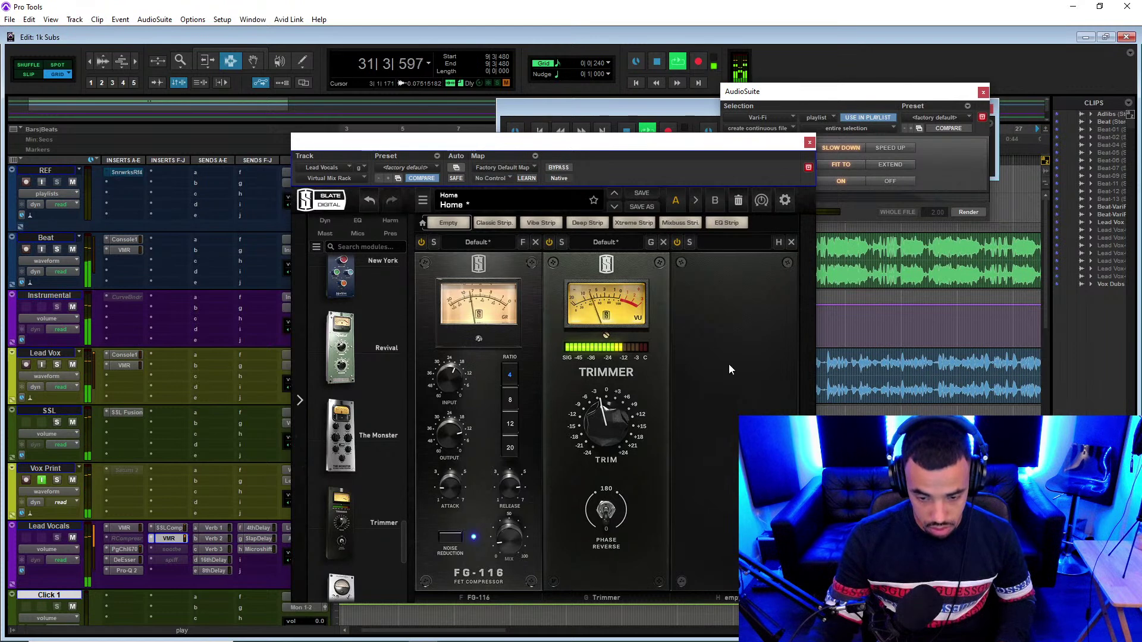
left_click(810, 143)
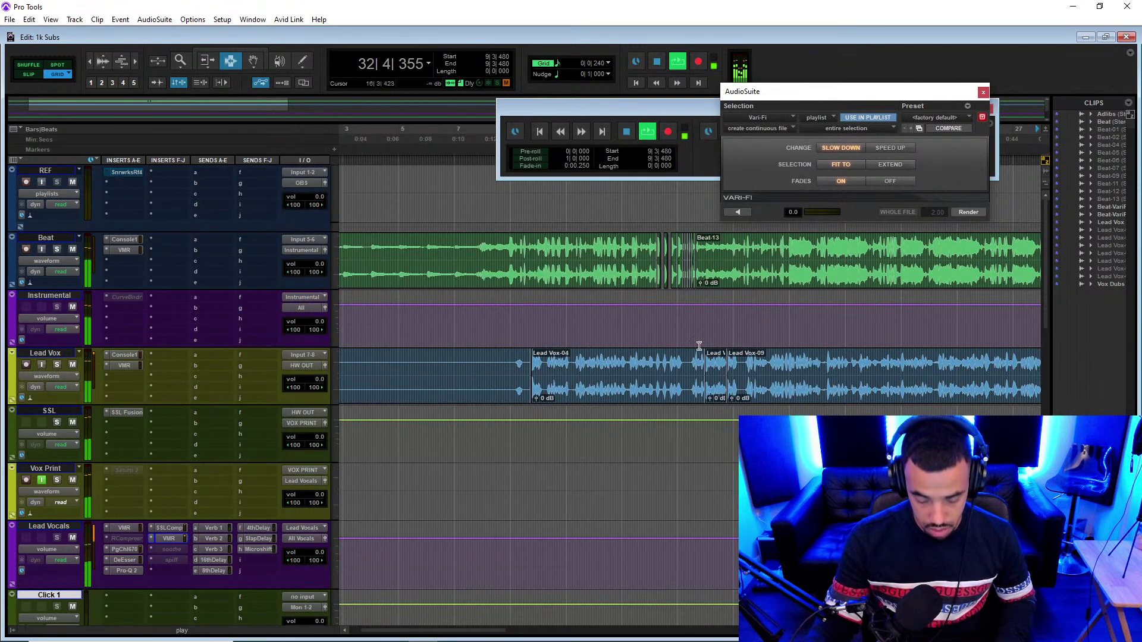
- Play the mix from 9|3|480 with the transport window in front, and move the edit cursor to 7|1|240
key("space")
key("space")
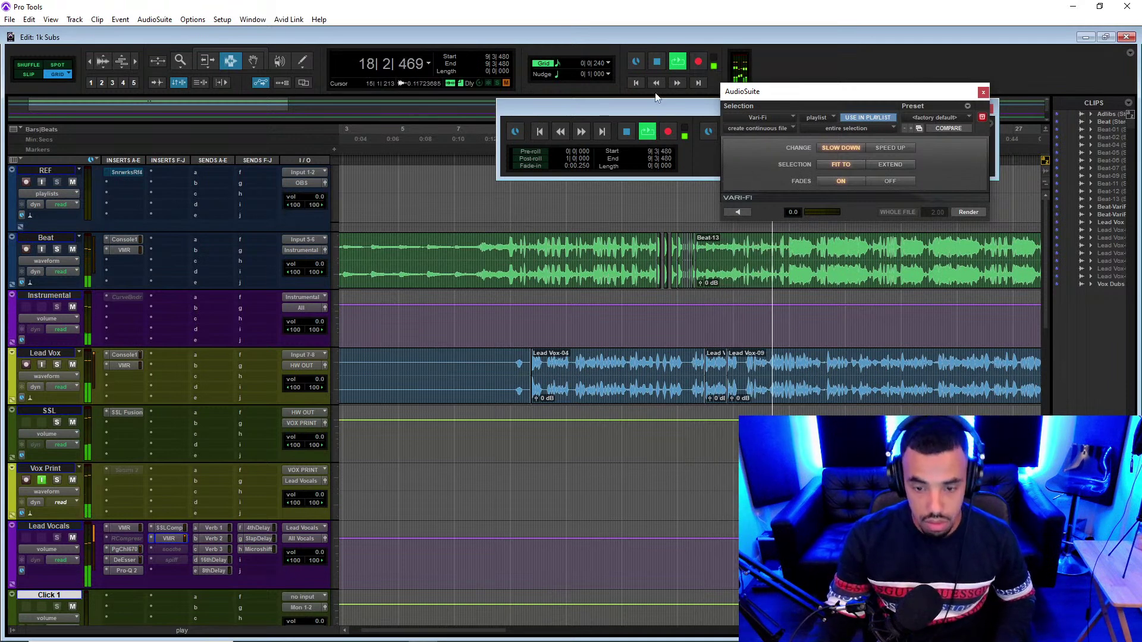
left_click(658, 118)
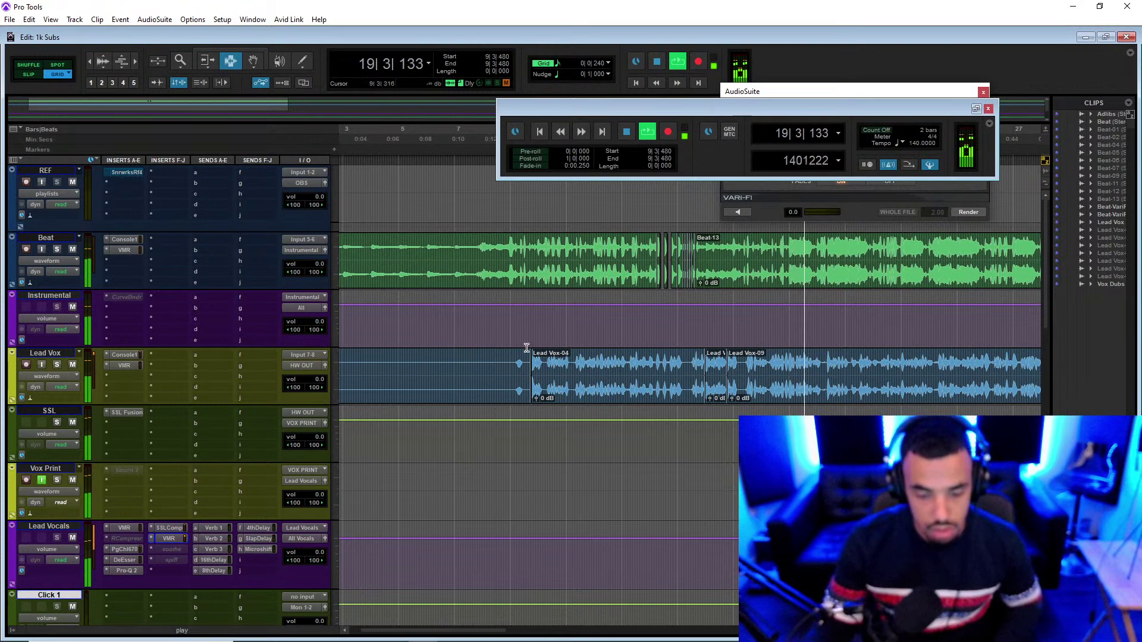
key("space")
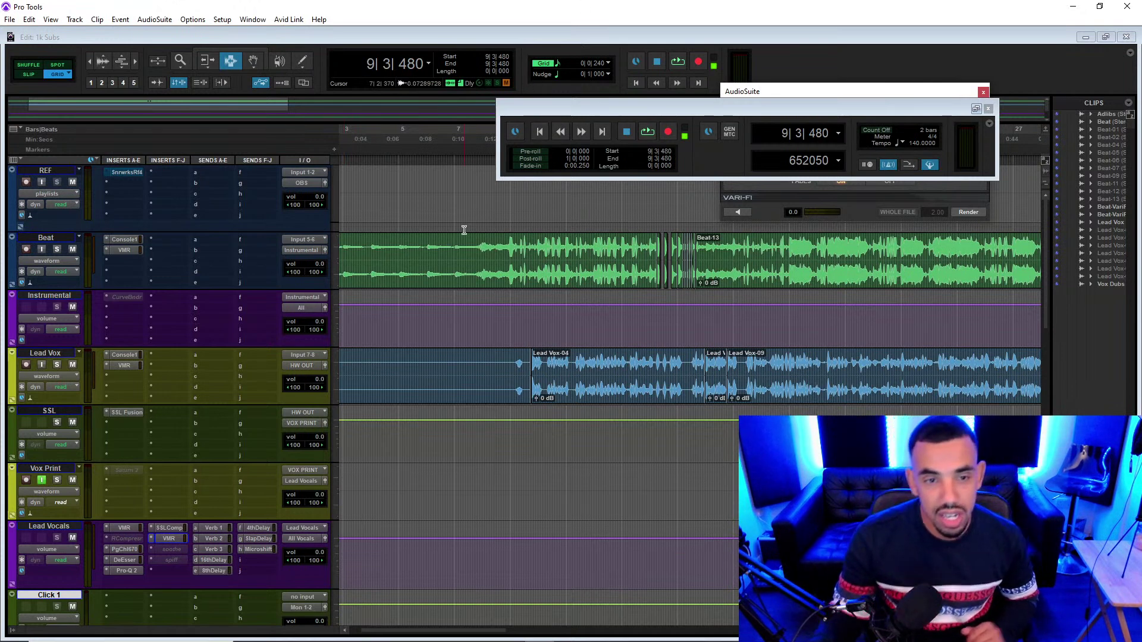
left_click(454, 368)
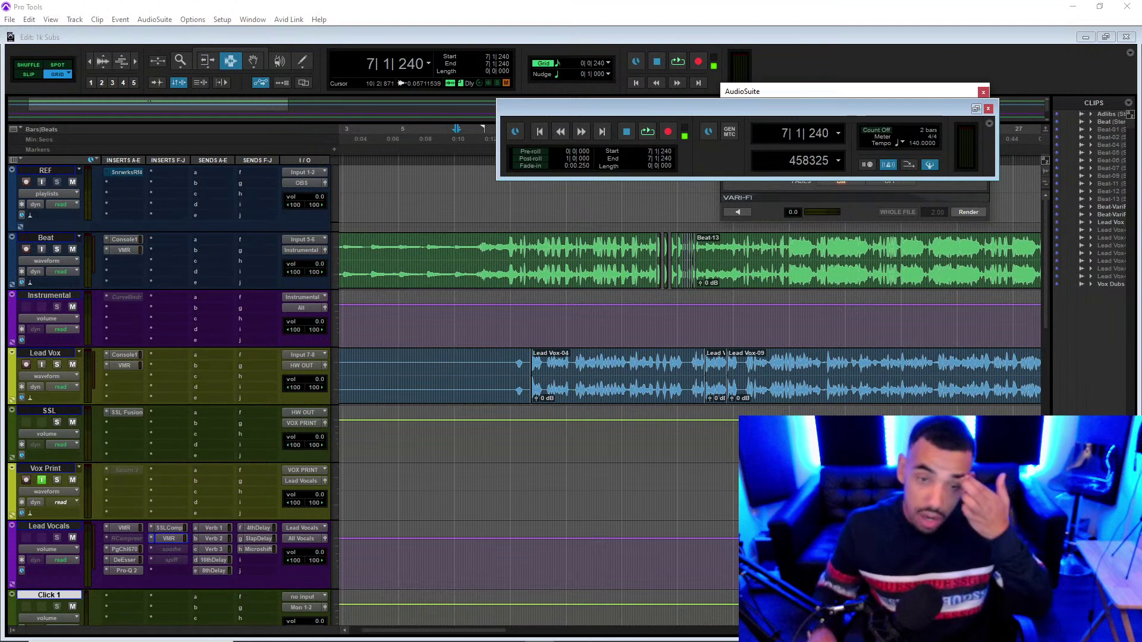
- Switch to Chrome, search Google Images for "cooledit pro", and open the Syntrillium Cool Edit Pro v2 image
mouse_move(481, 636)
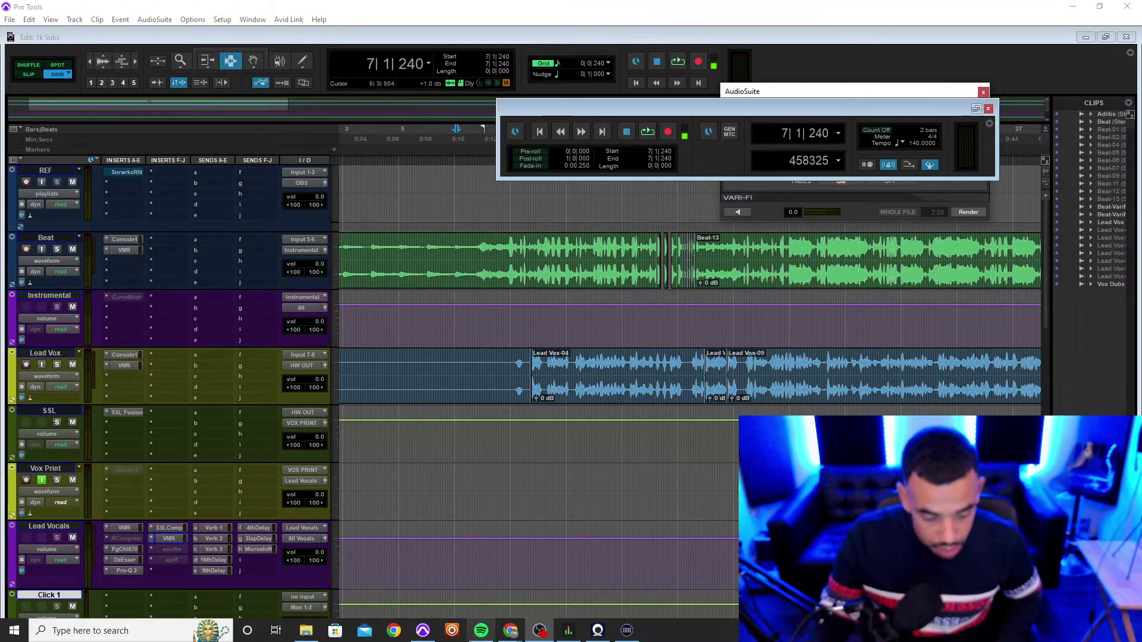
left_click(394, 631)
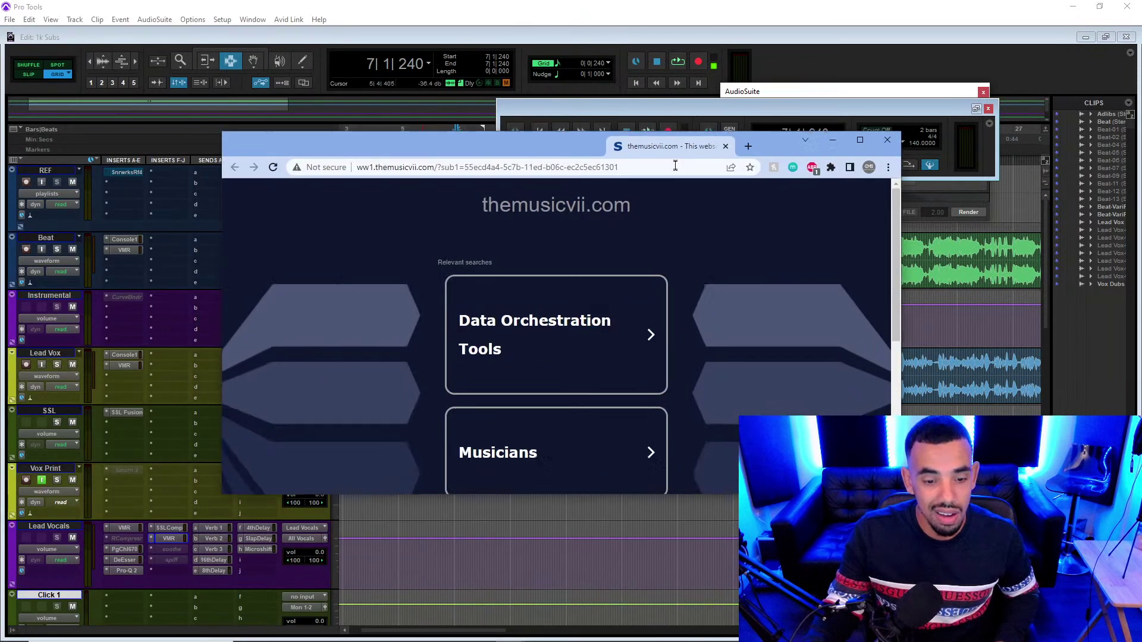
left_click(610, 170)
type("c")
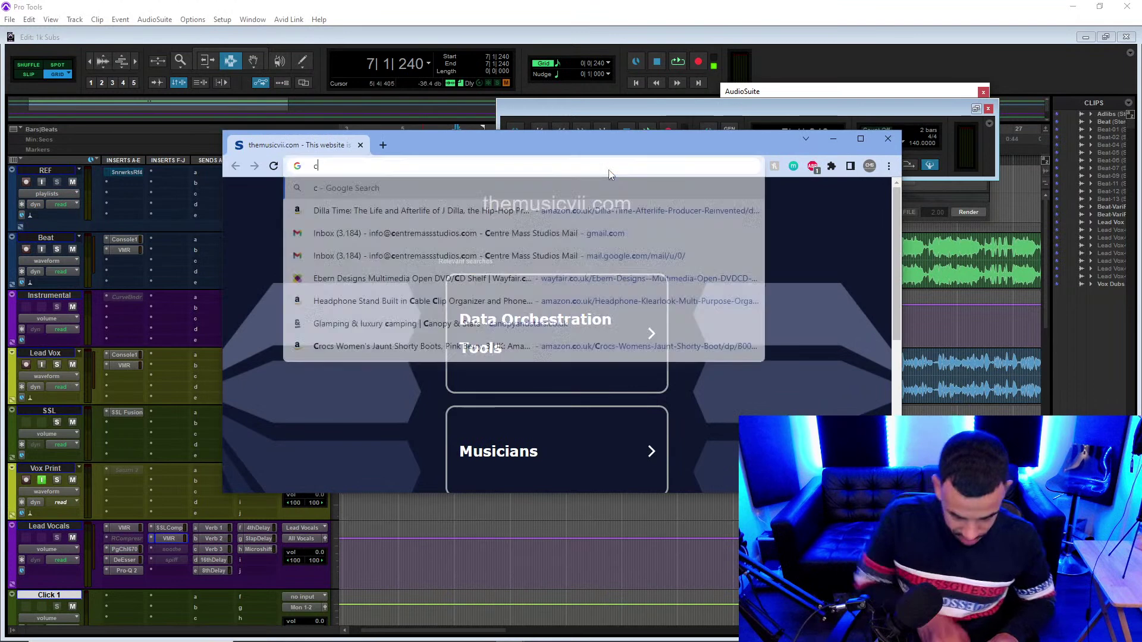
type("ooledit pro")
key("Return")
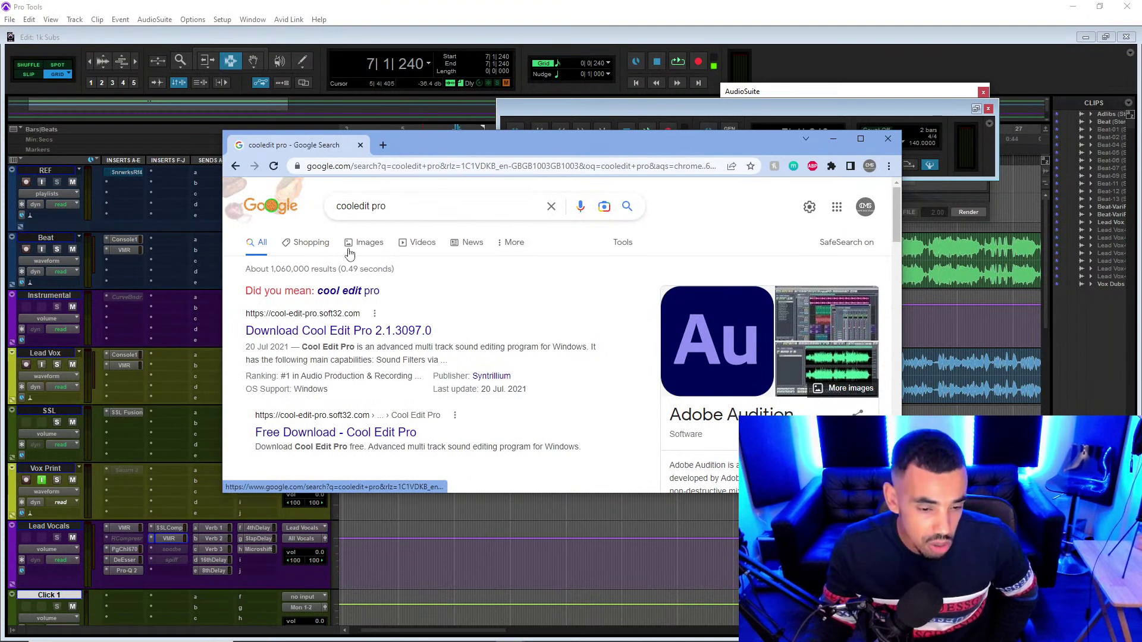
left_click(369, 242)
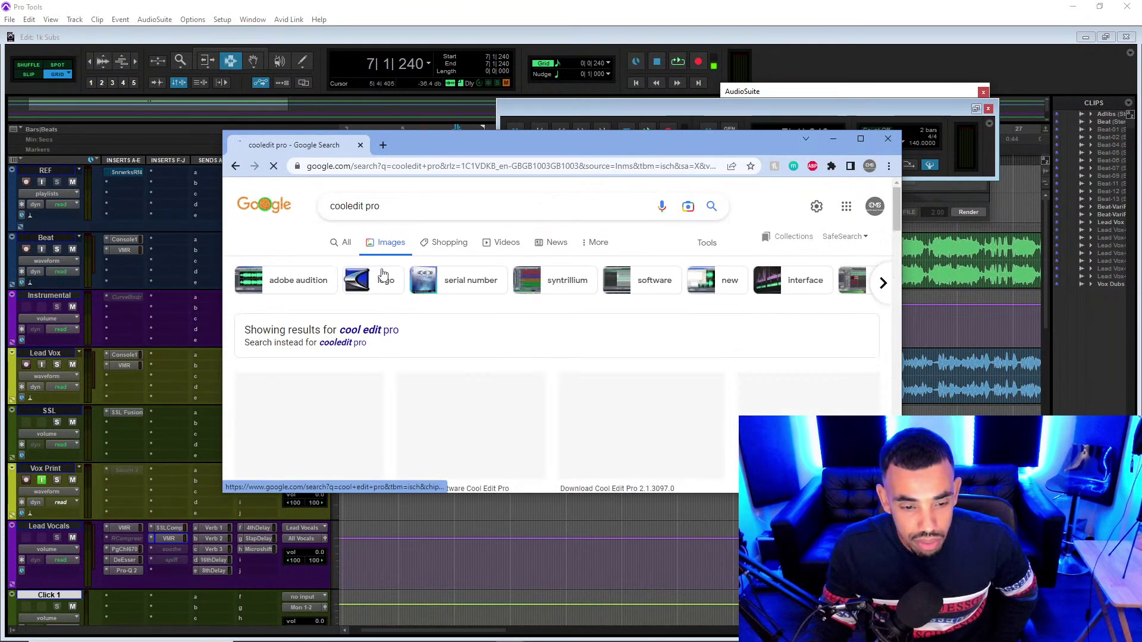
left_click(302, 423)
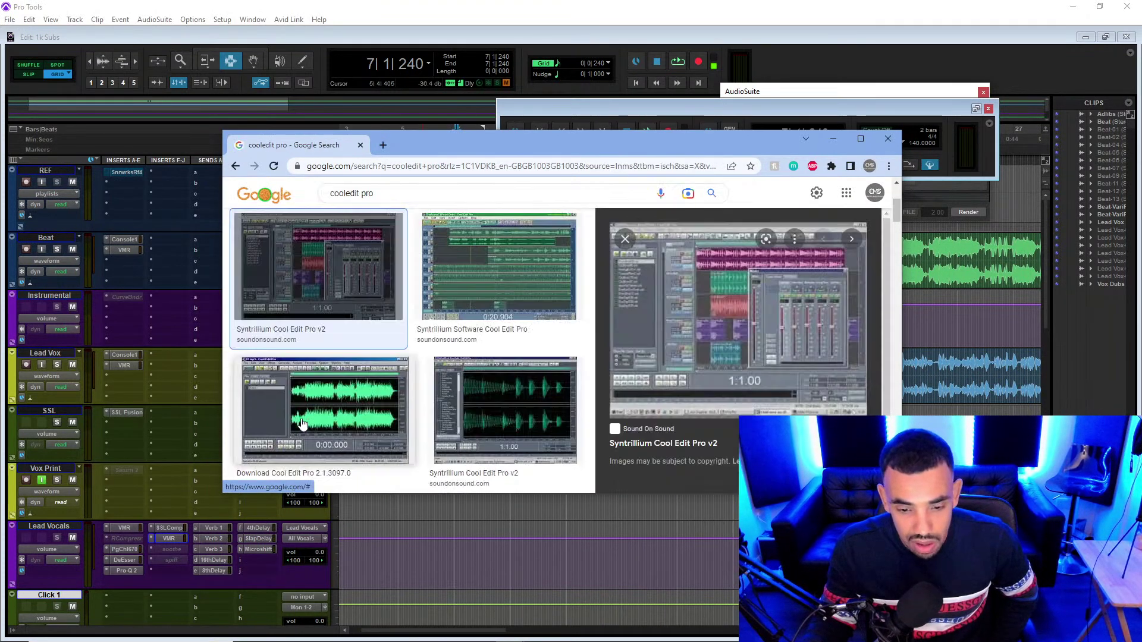
- Open the Sound On Sound source page of the Cool Edit Pro v2 image and return to the Google image results
left_click(747, 341)
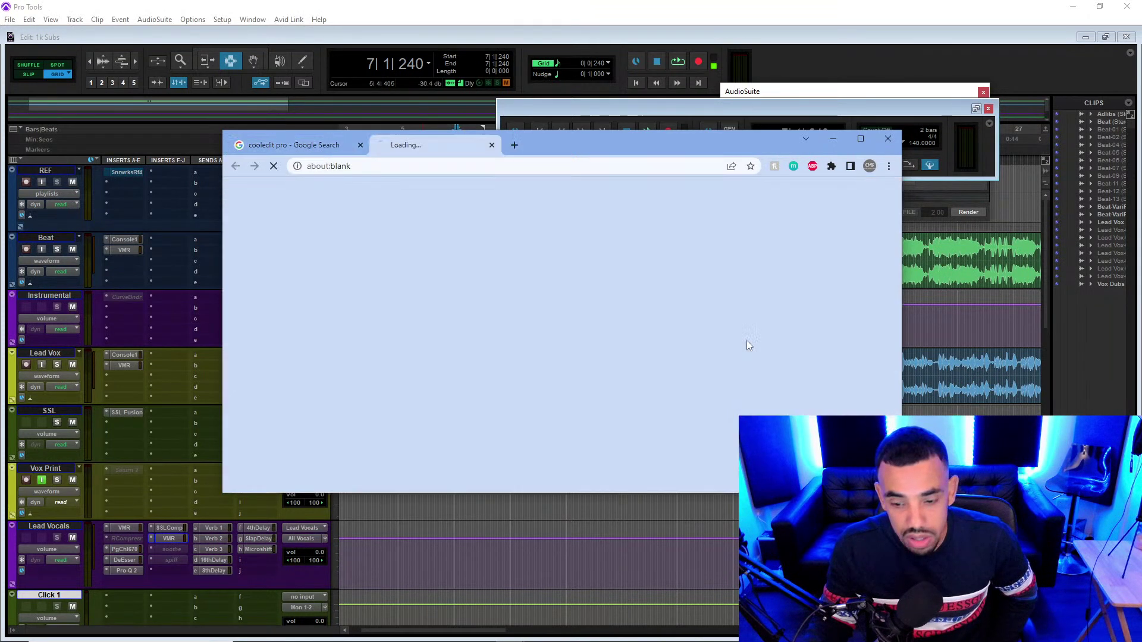
left_click(321, 149)
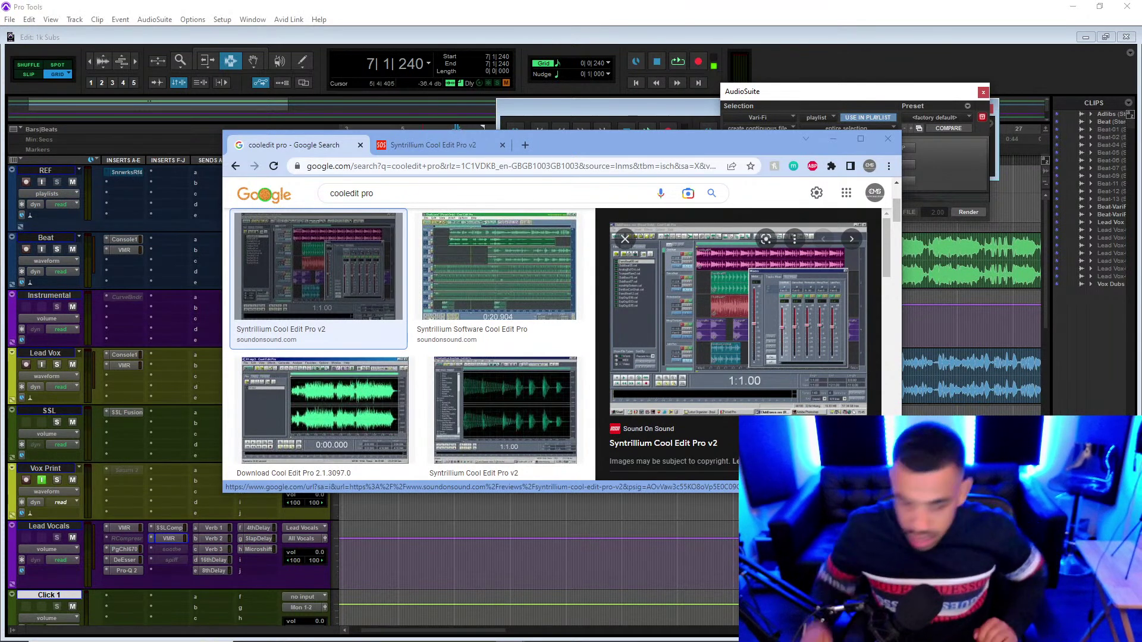
- Search Google for "xenyx berhinger" and show the results for the corrected spelling "xenyx behringer"
left_click(522, 169)
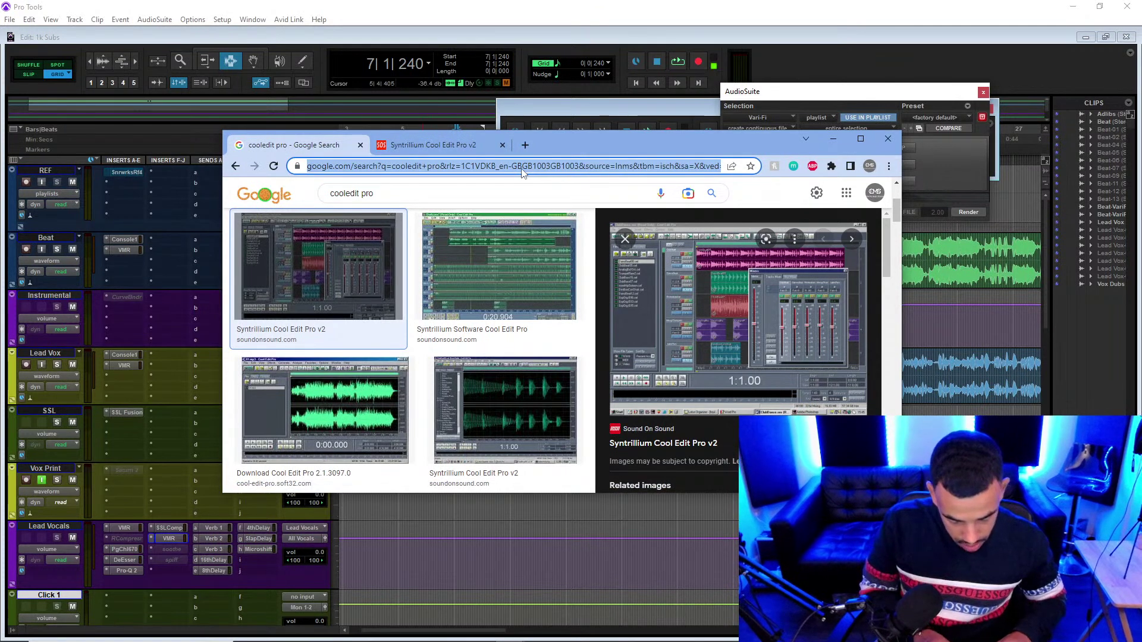
type("xenyx")
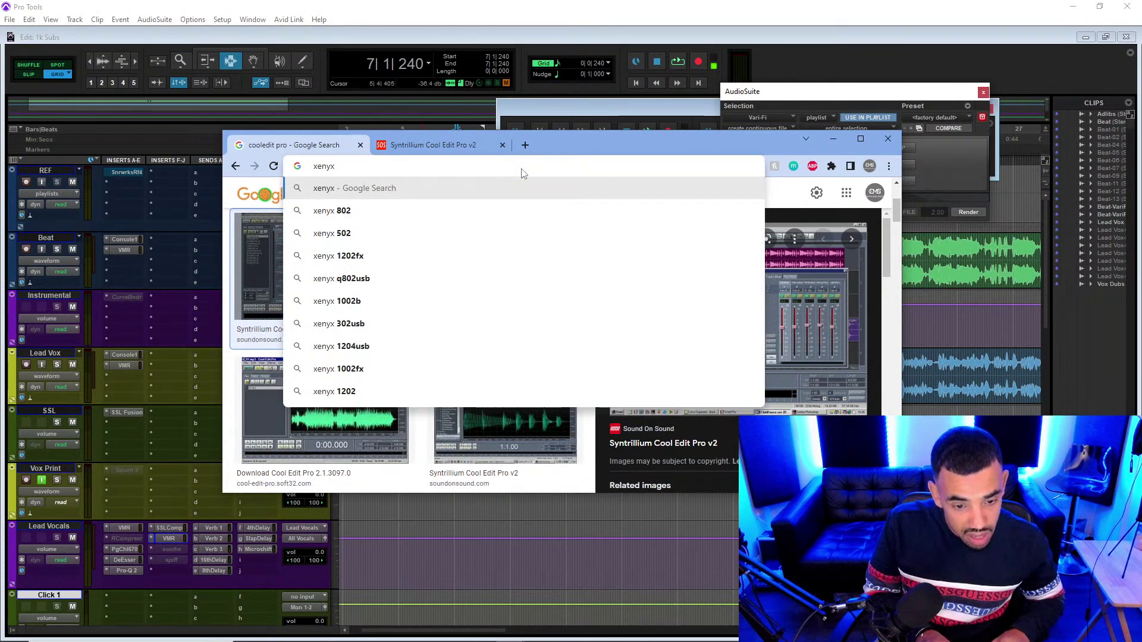
type(" berhinger")
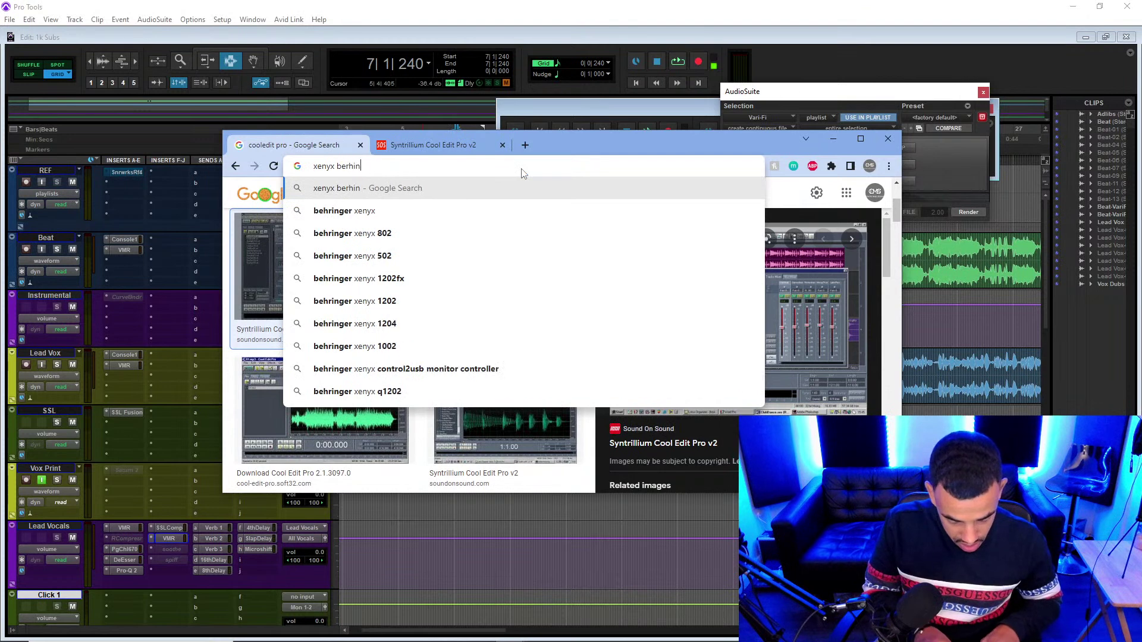
key("Return")
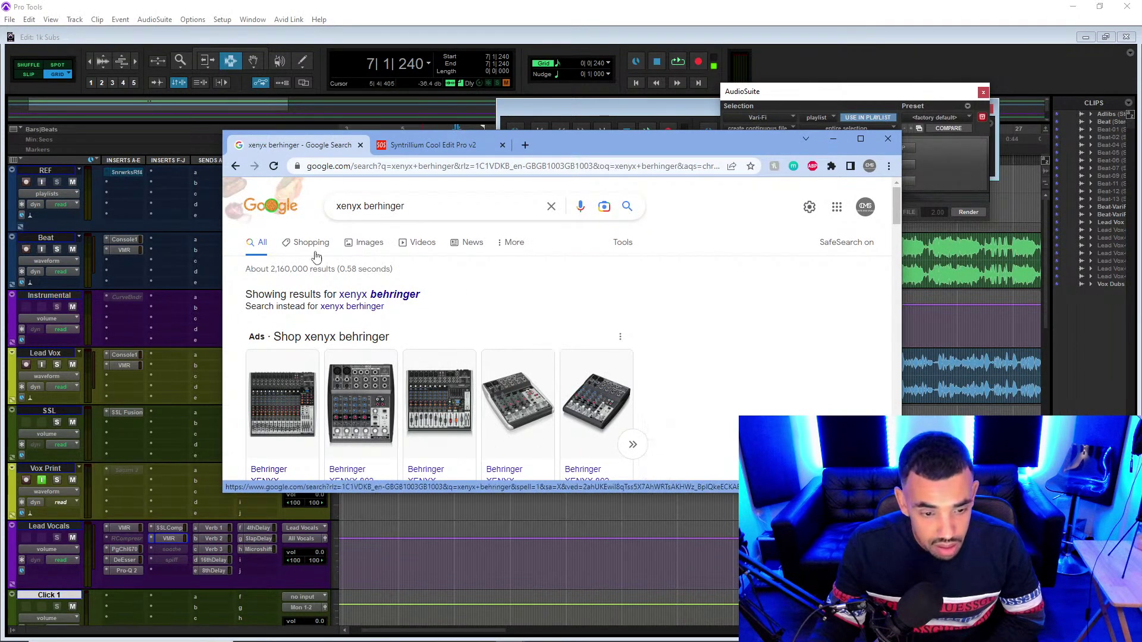
left_click(387, 297)
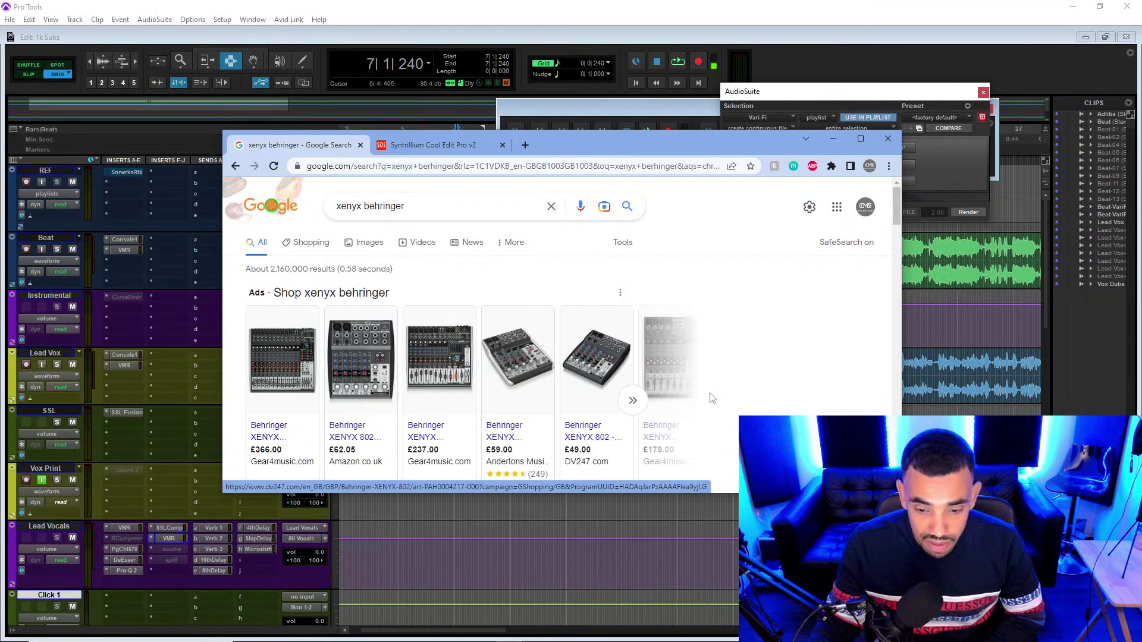
- Expand the shopping ads, open the Behringer XENYX X1222USB 12 Channel Analog Mixer on Gear4music, and view its product photo
left_click(634, 410)
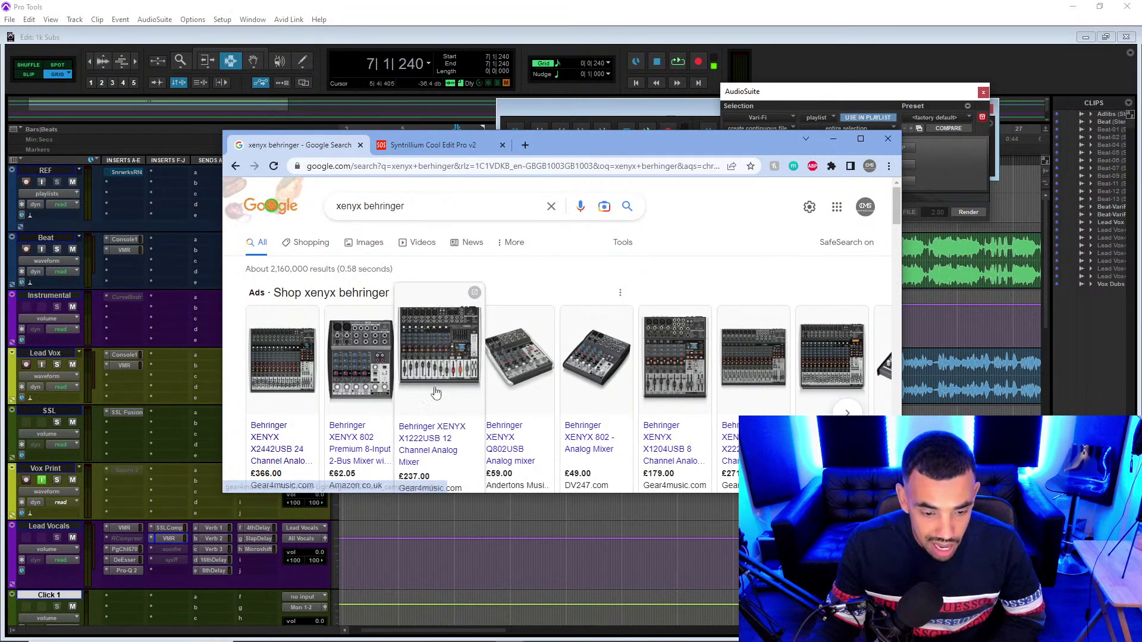
left_click(427, 362)
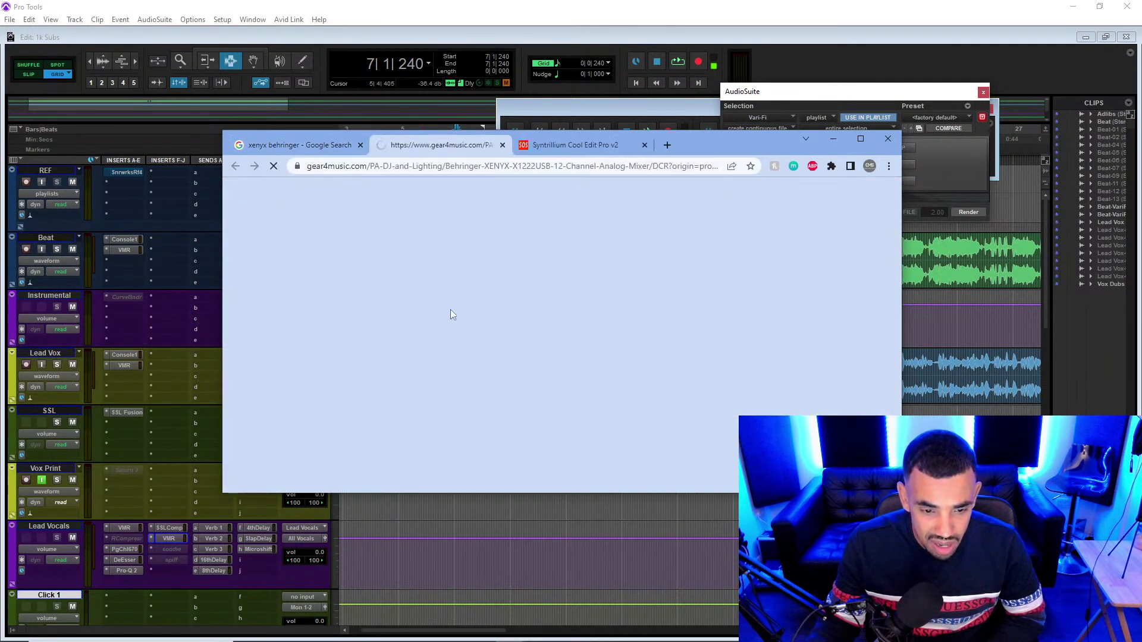
left_click_drag(896, 205, 894, 217)
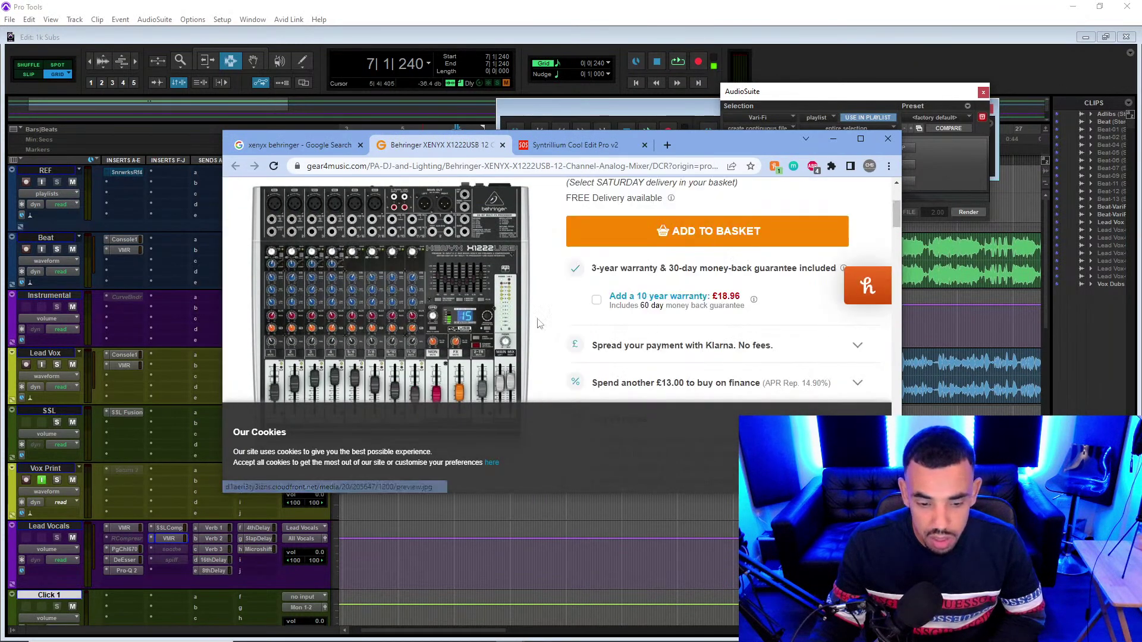
- Look over the Behringer XENYX X1222USB product page and the YouTube page of "Smoothz - Ride Or Die"
left_click(873, 288)
left_click_drag(896, 206, 900, 208)
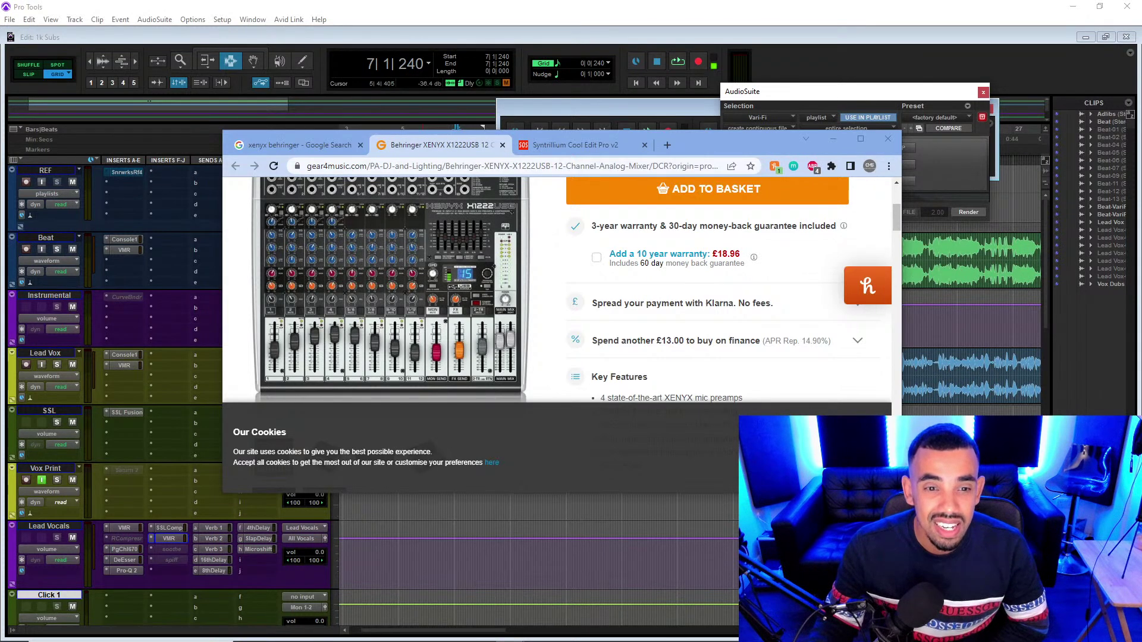
left_click_drag(440, 0, 477, 184)
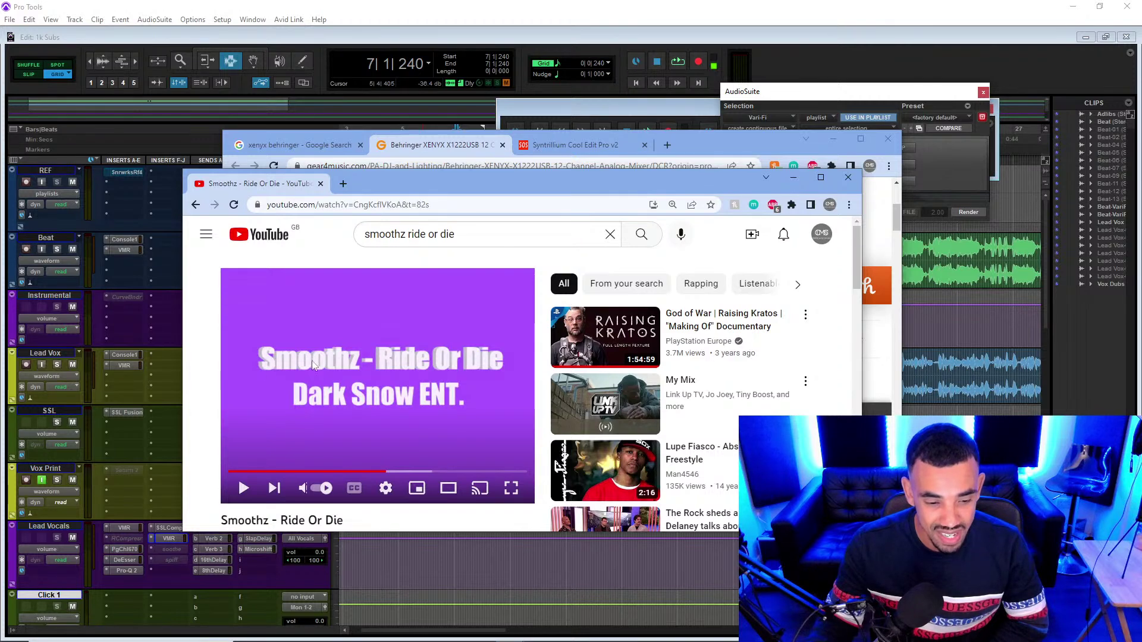
scroll(858, 244, "down", 3)
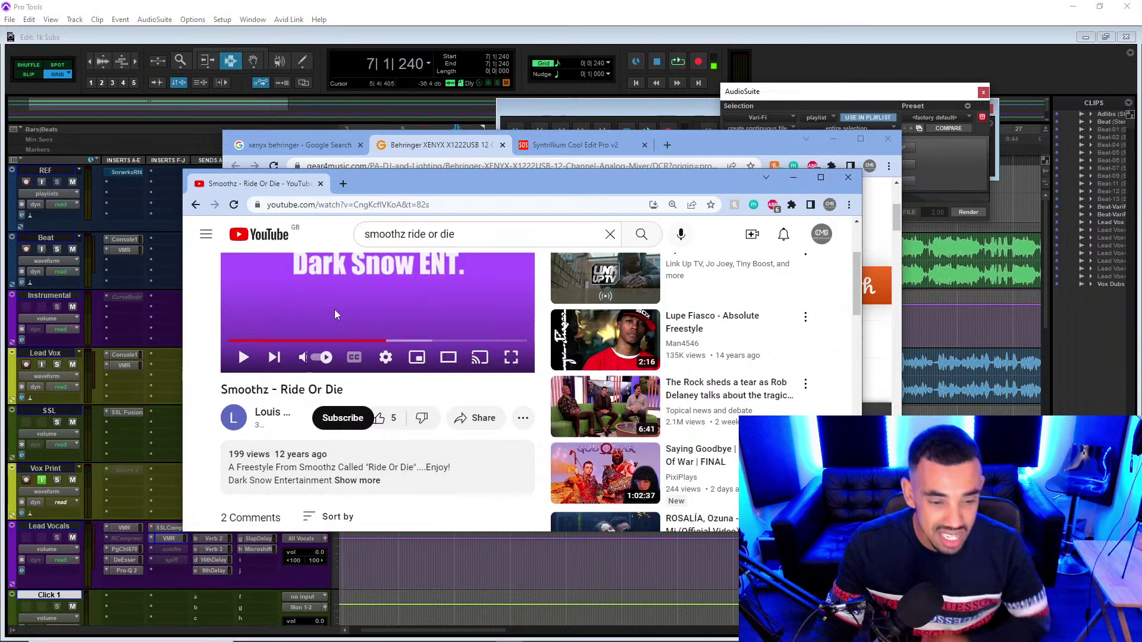
scroll(858, 281, "up", 1)
scroll(858, 280, "up", 1)
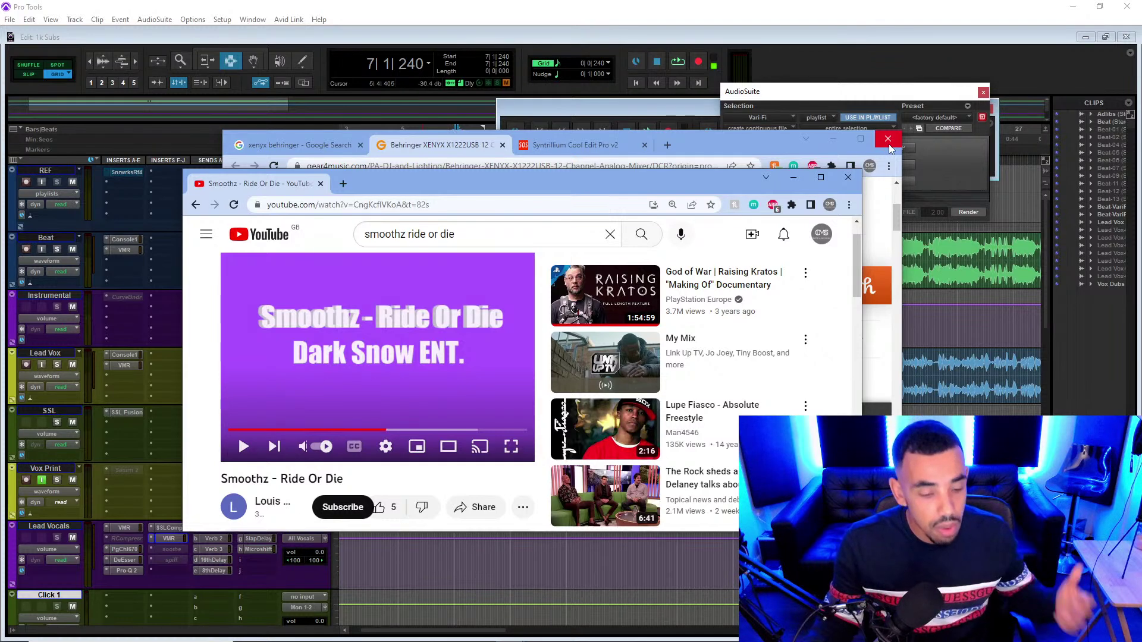
- Close the YouTube and mixer product browser windows and return to the Pro Tools session's Edit window
left_click(847, 176)
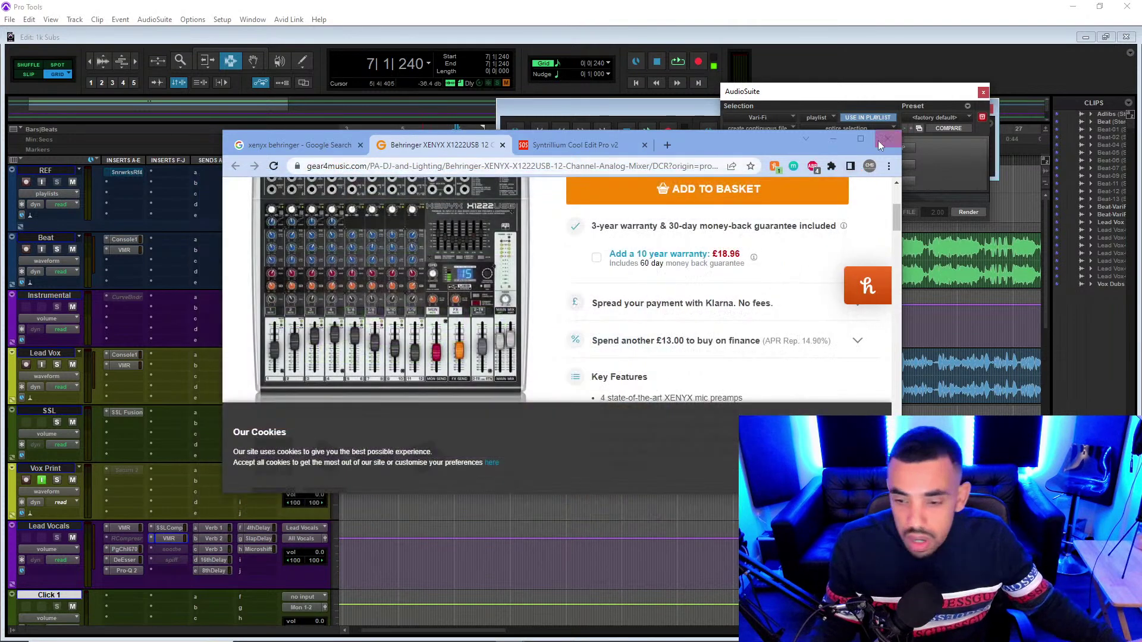
left_click(887, 141)
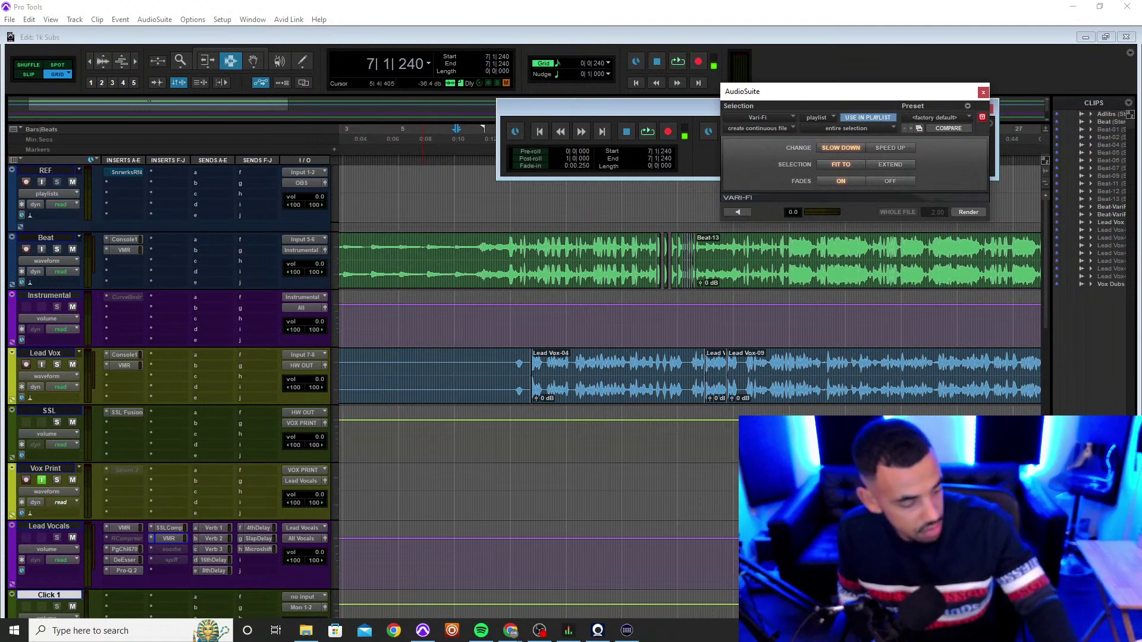
key("super")
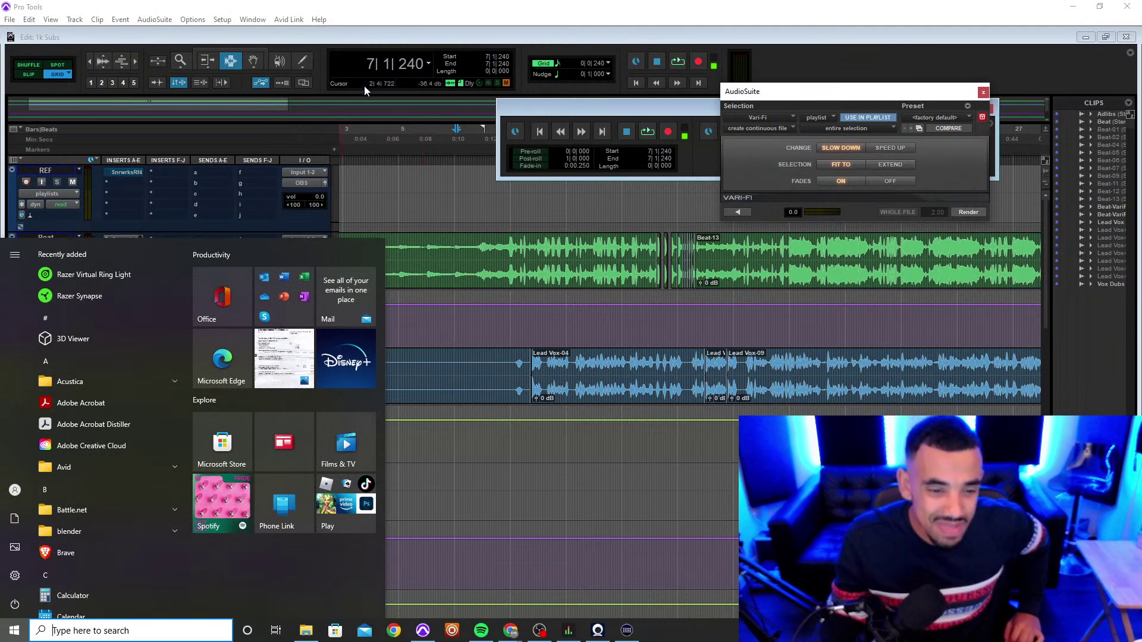
left_click(374, 38)
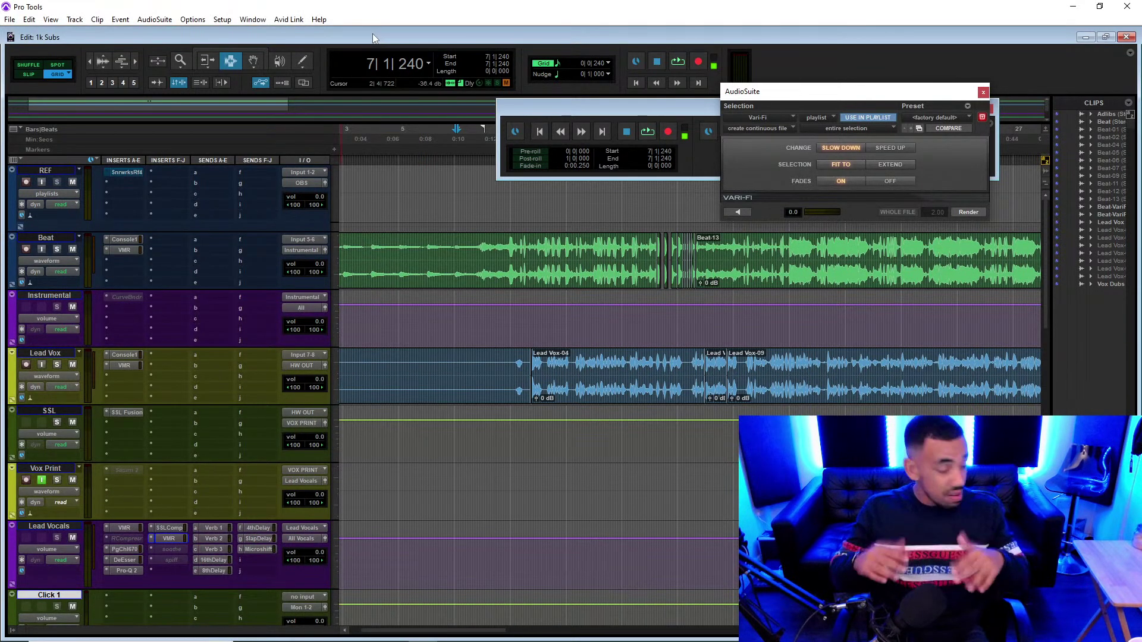
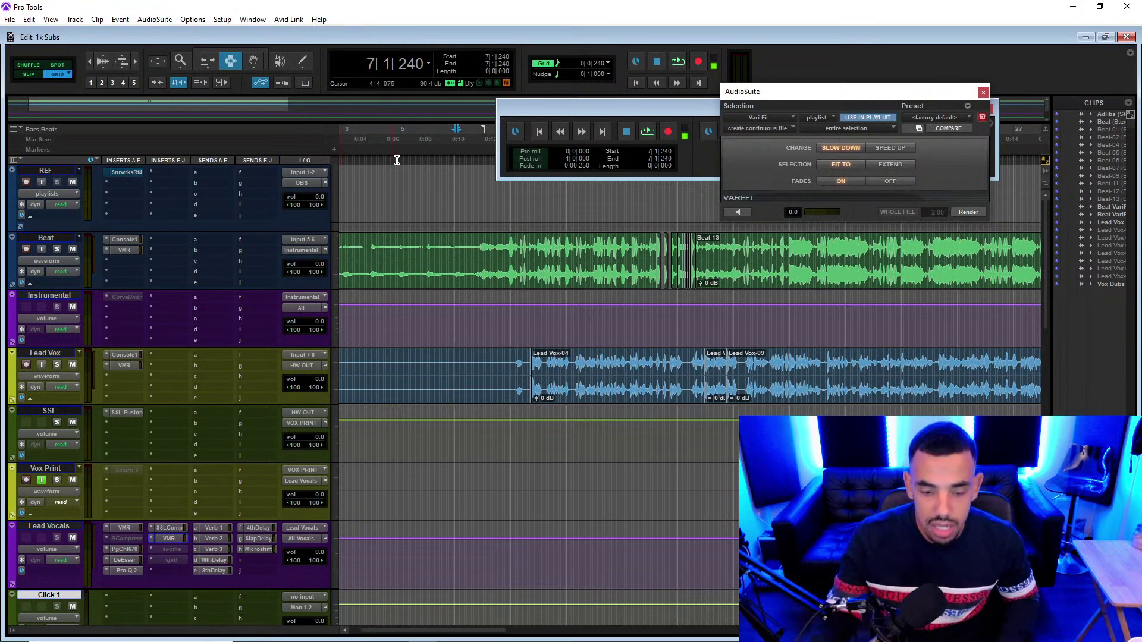
- Delete the silent start of the Lead Vox audio from 1|1|000 to 8|3|720
left_click_drag(501, 365, 275, 380)
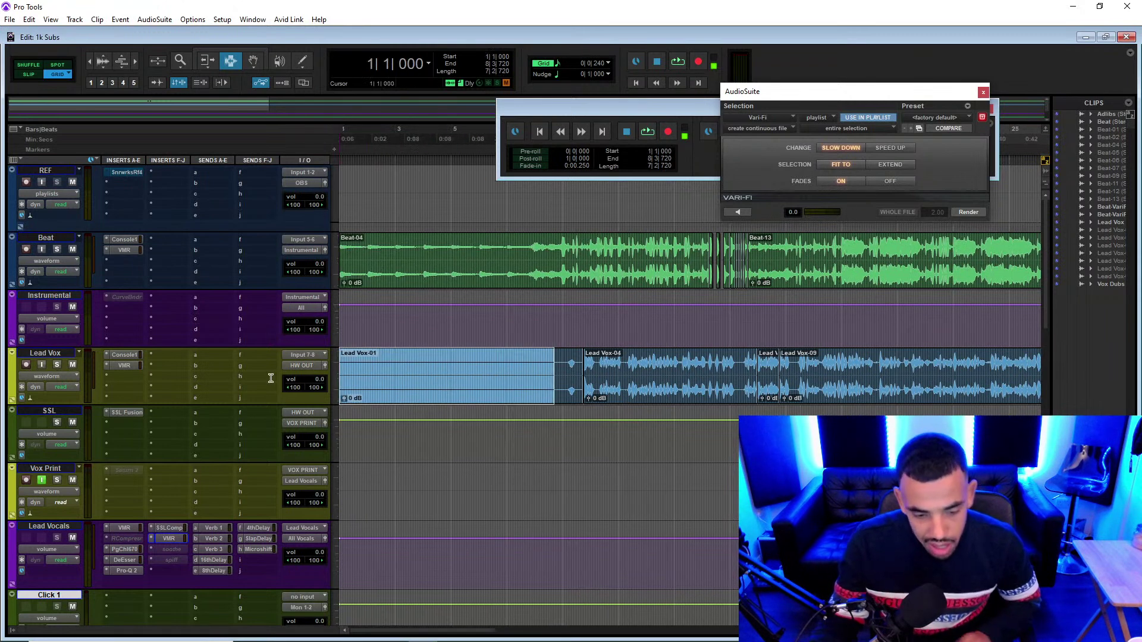
key("Delete")
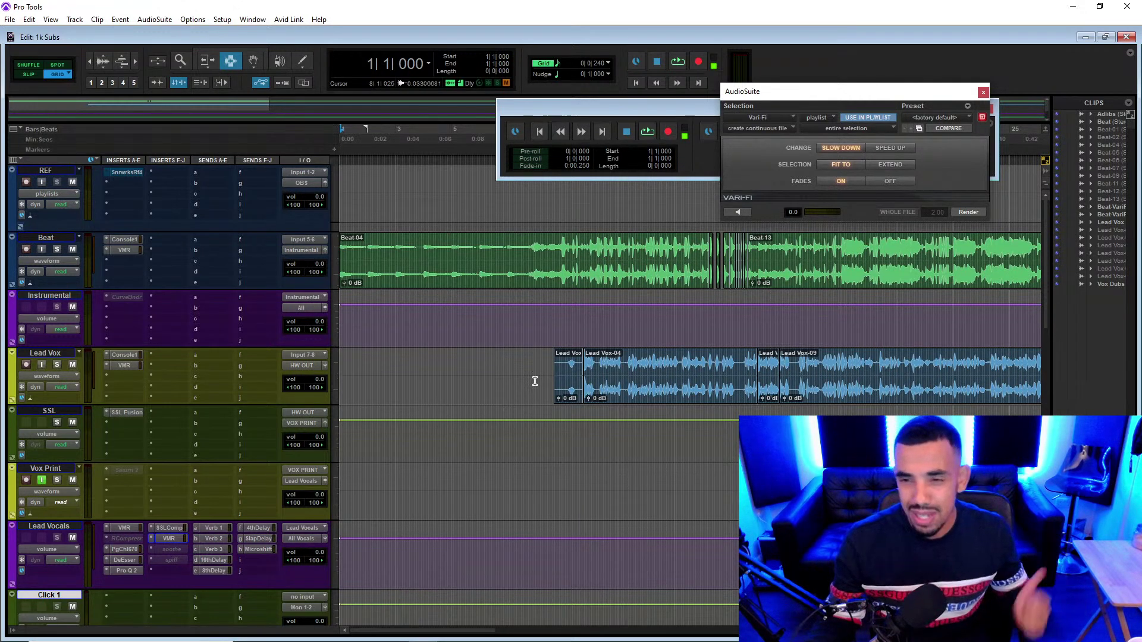
left_click(552, 364)
key("r")
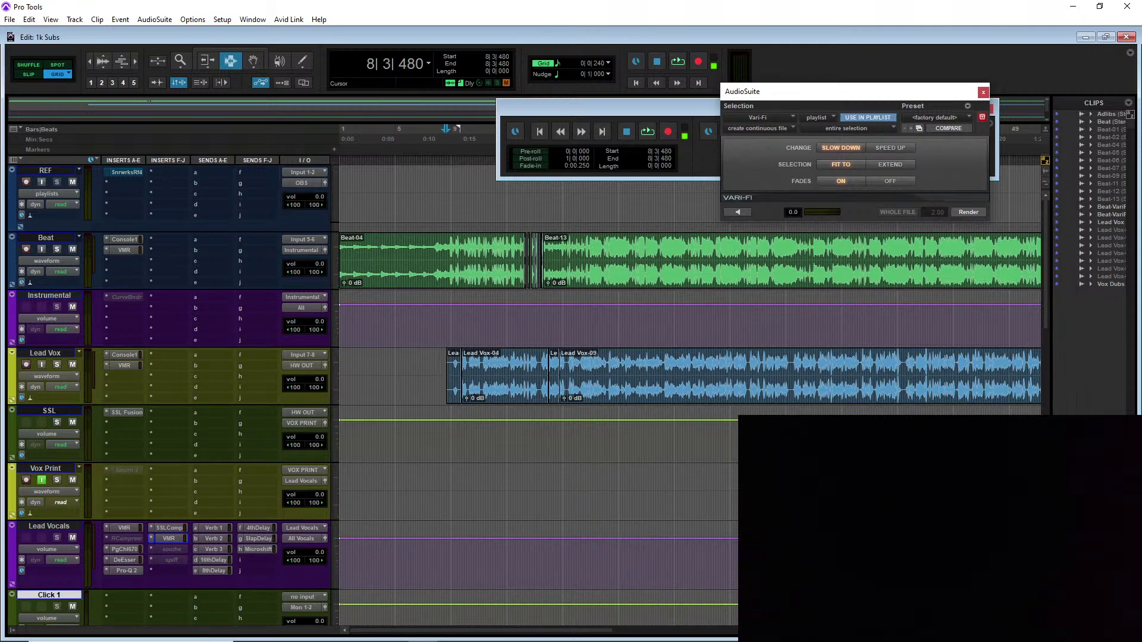
- Play back the session to check the beat and lead vocal, and stop playback
left_click(391, 163)
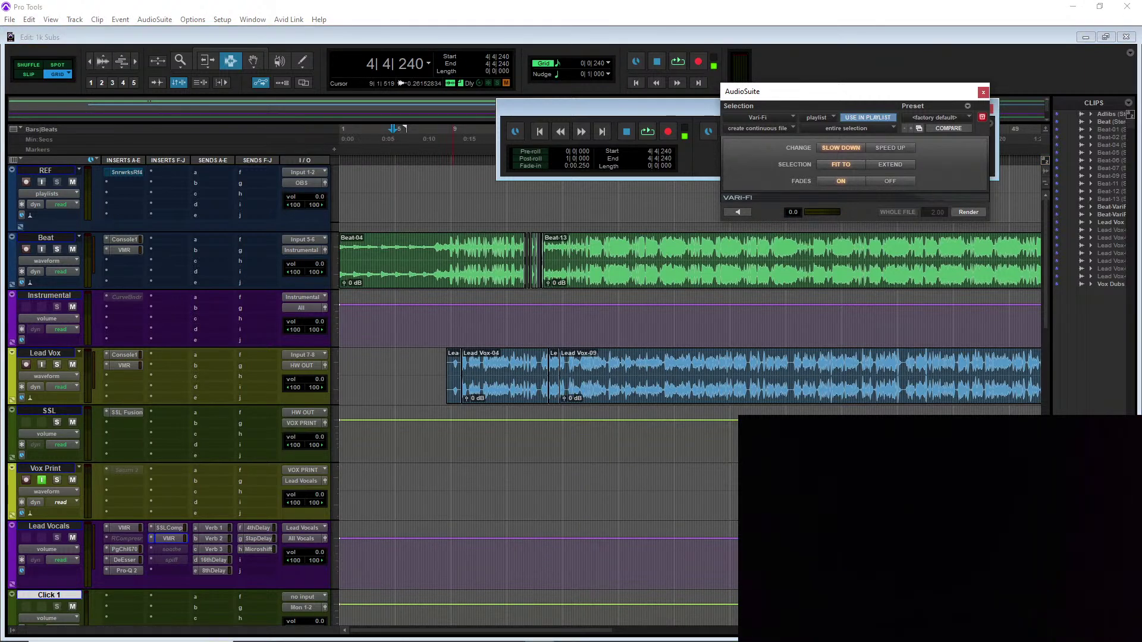
left_click(933, 36)
key("space")
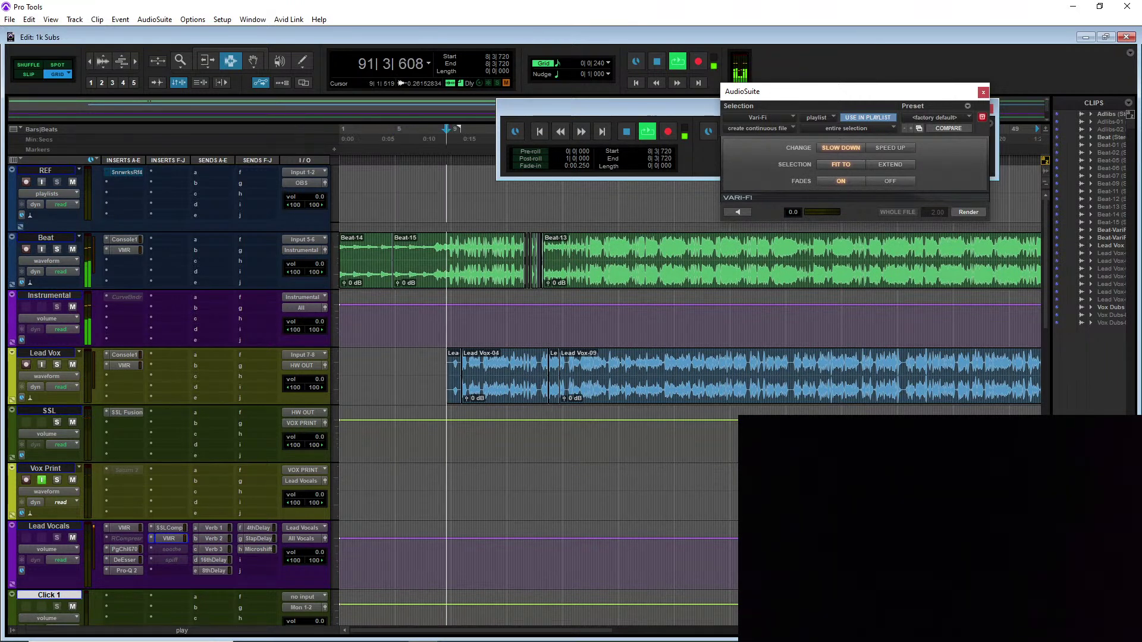
key("space")
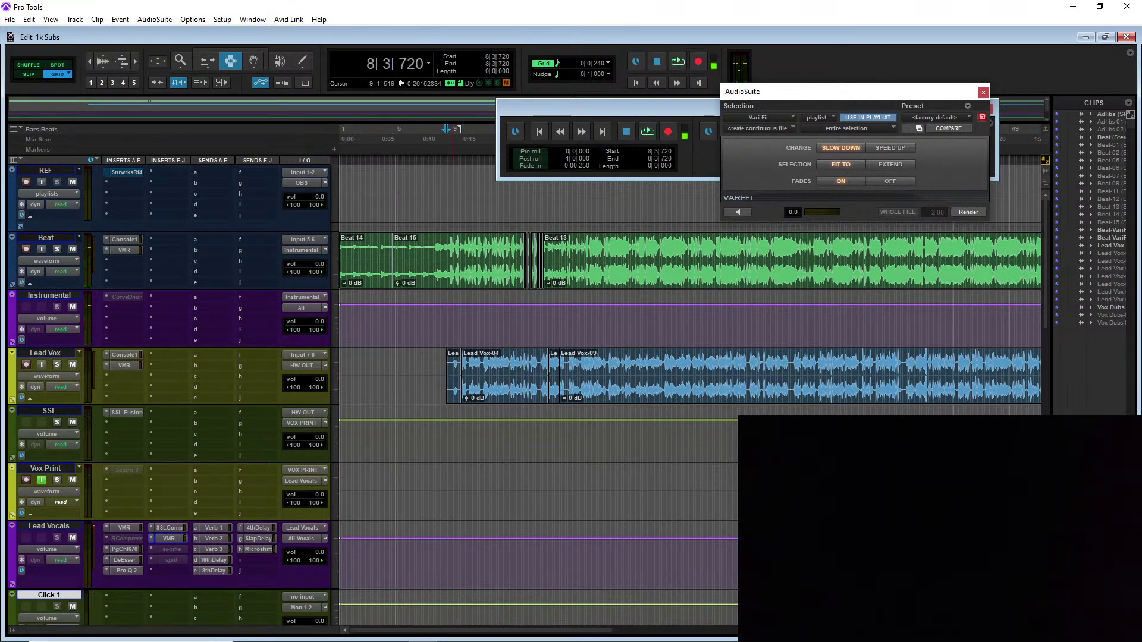
- Play the session from the vocal entry at 8|4|720 and open the Lead Vocals track's 4thDelay send
key("alt+Tab")
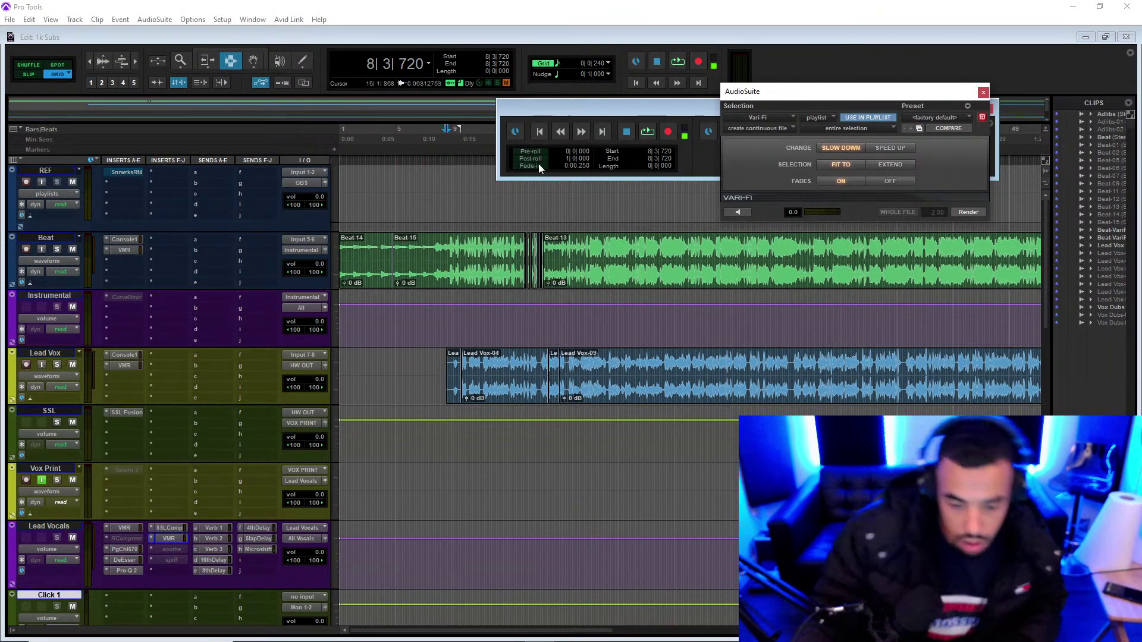
left_click(508, 32)
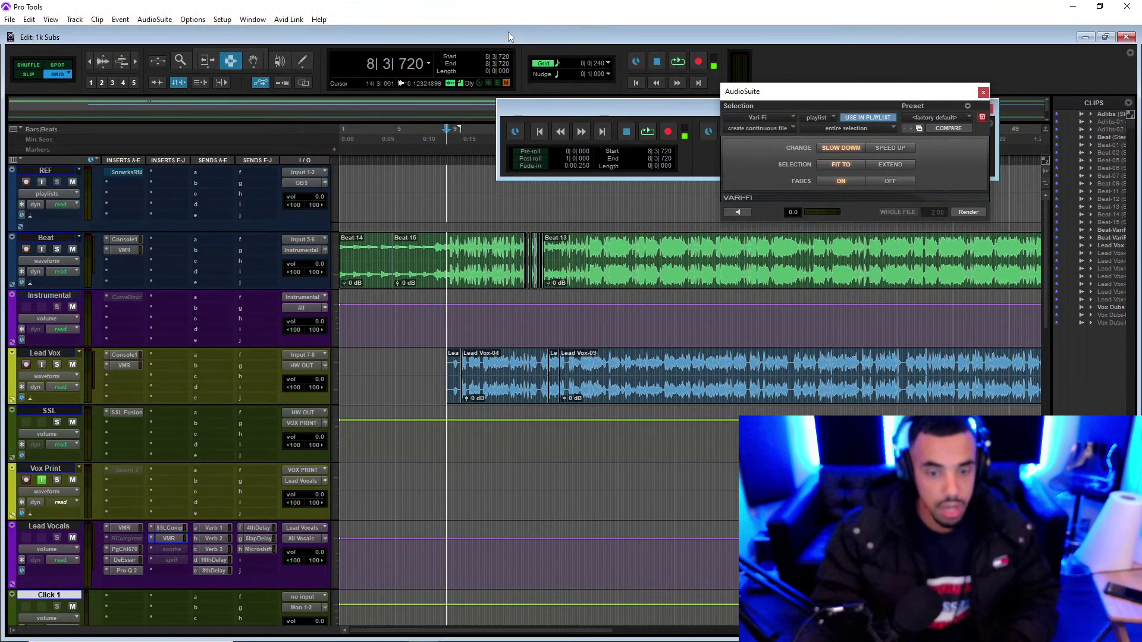
key("r")
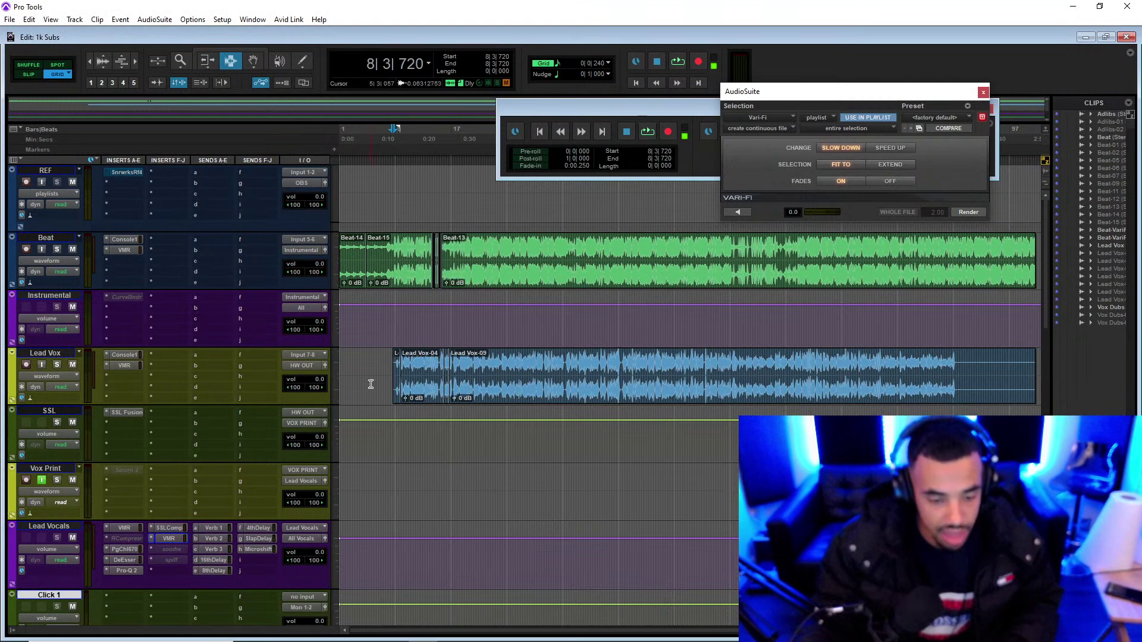
left_click(395, 359)
key("space")
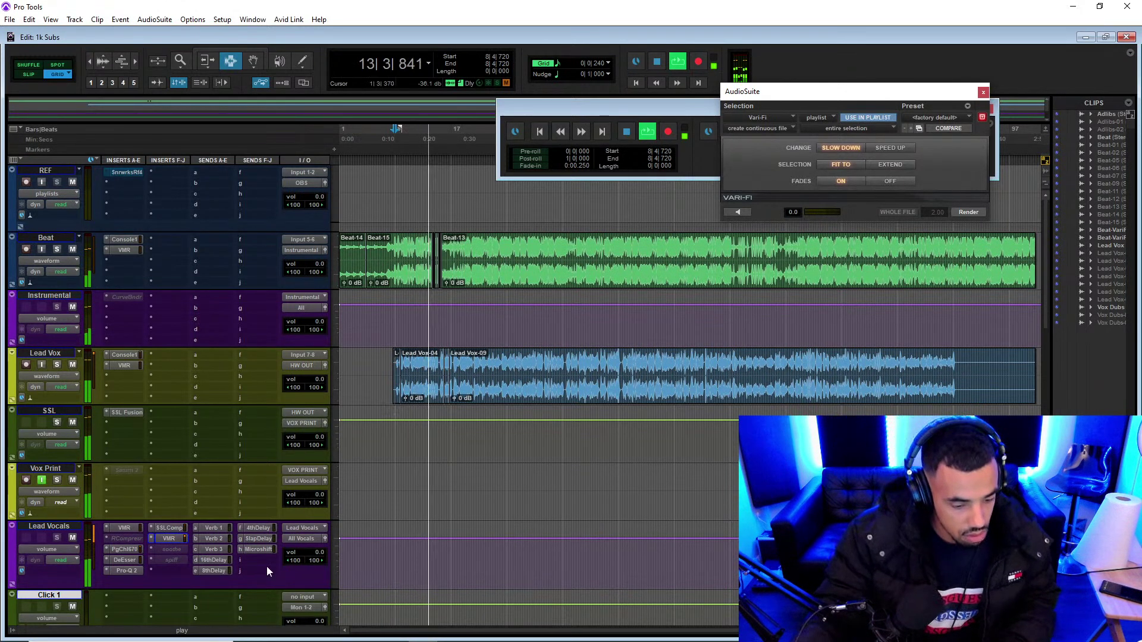
left_click(267, 527)
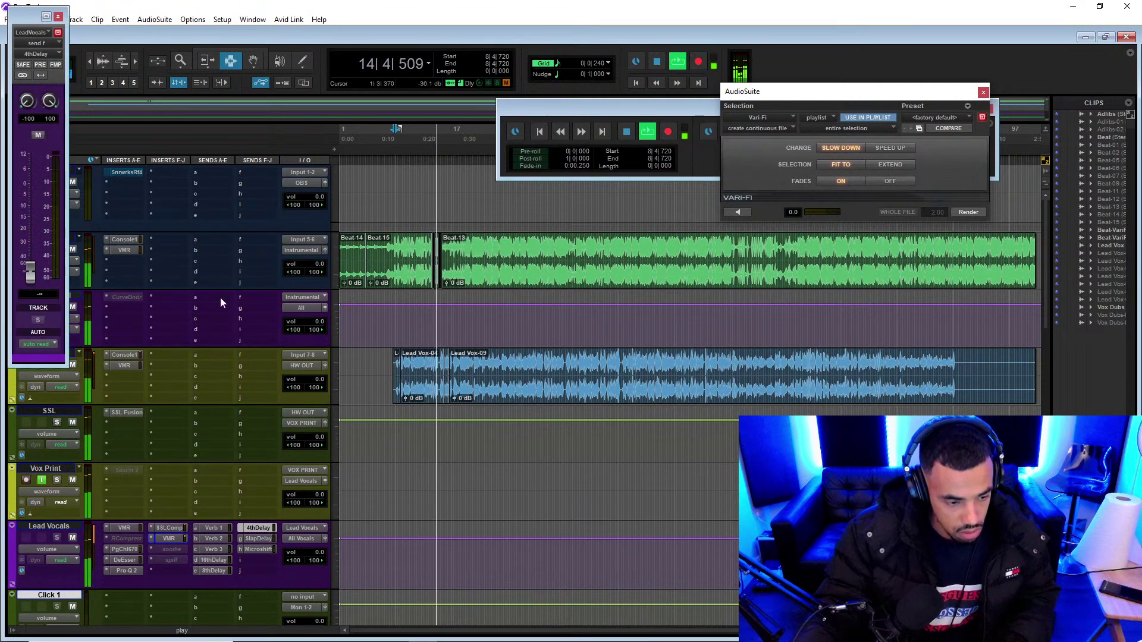
- Examine the chopped section of the Beat track up close and audition it from 14|1|000
left_click(428, 253)
key("space")
key("t")
key("t")
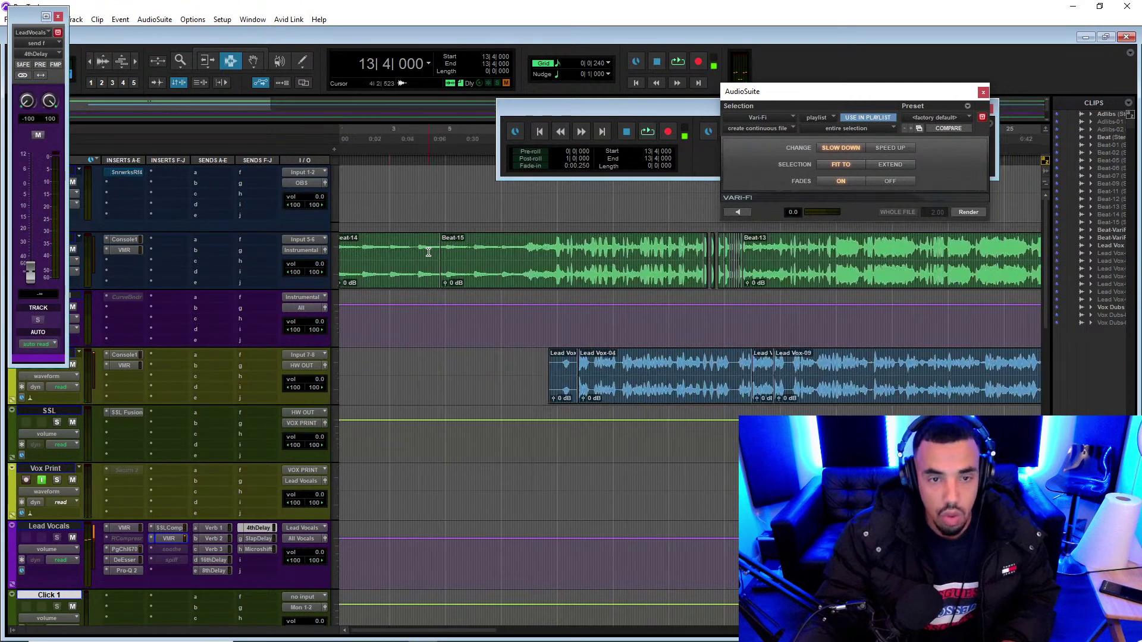
left_click(696, 256)
key("t")
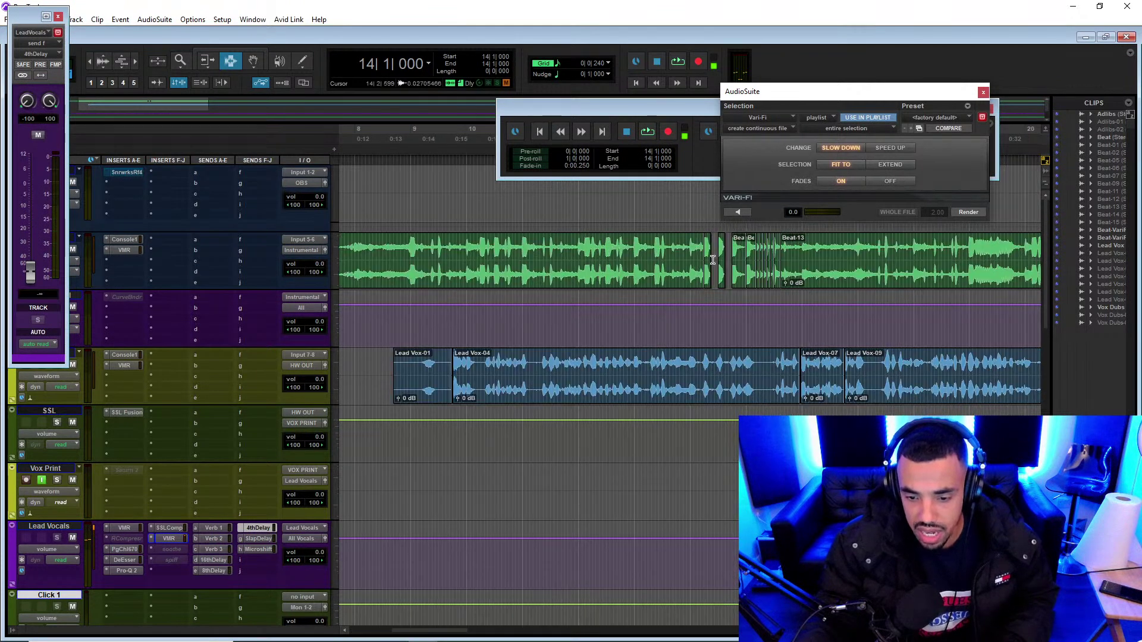
key("t")
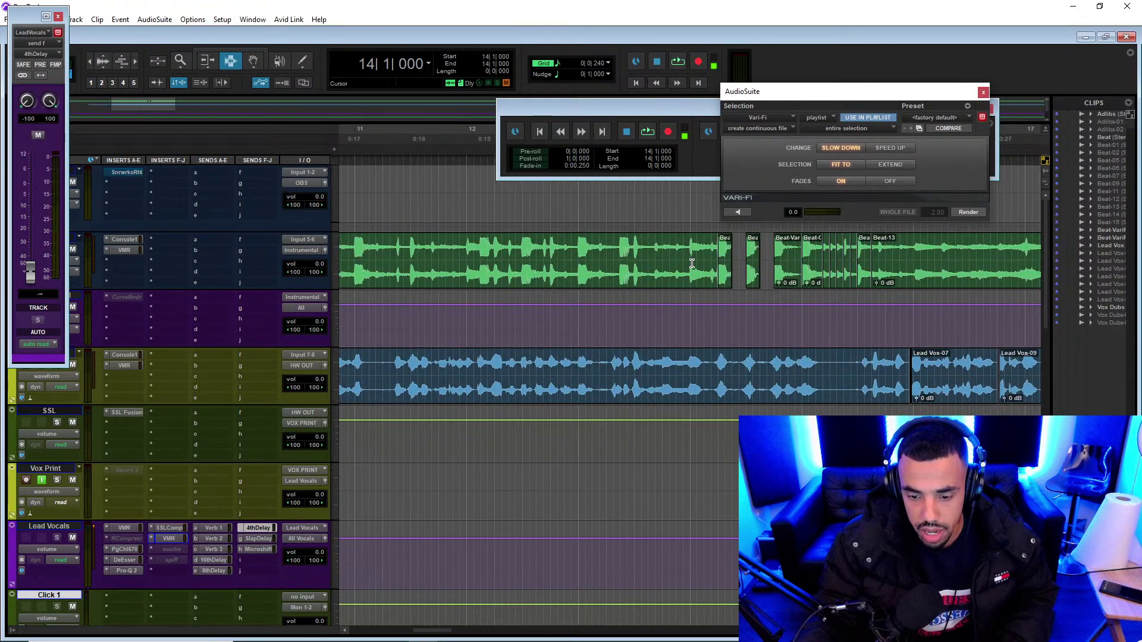
key("space")
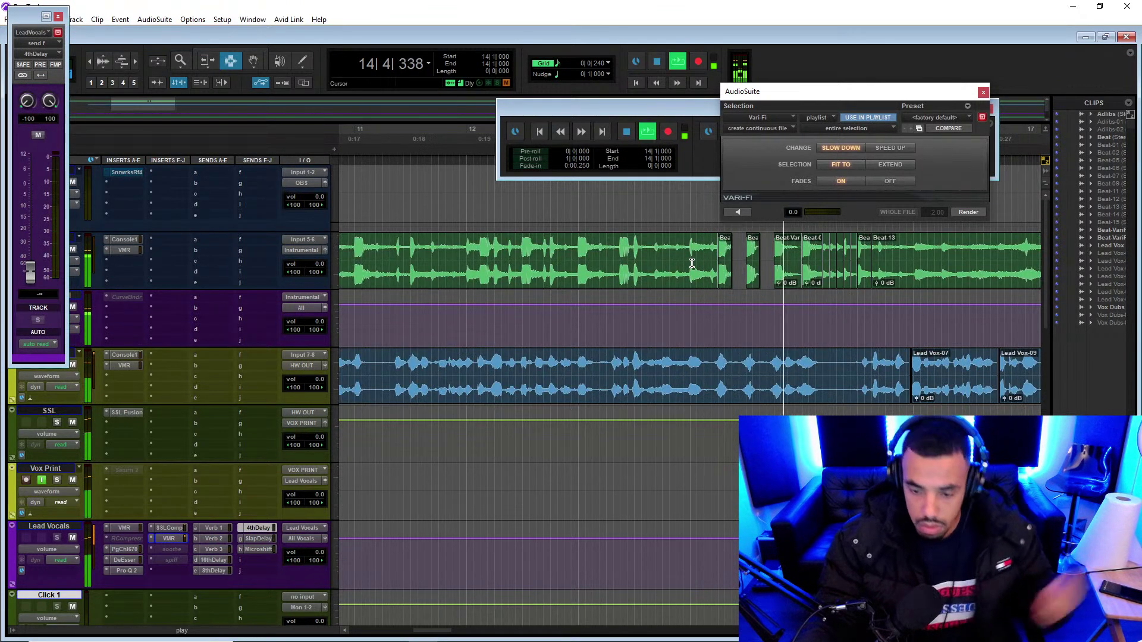
key("r")
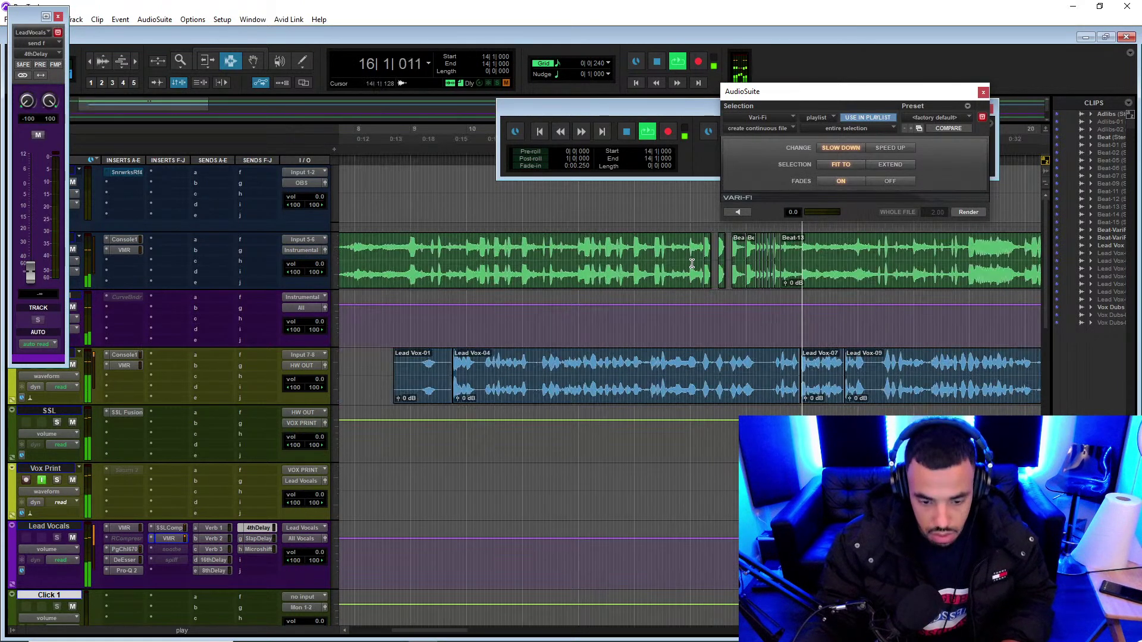
key("space")
- Play from 9|1|000 and make the inactive 8th Delay and 4th Delay tracks active
left_click(410, 270)
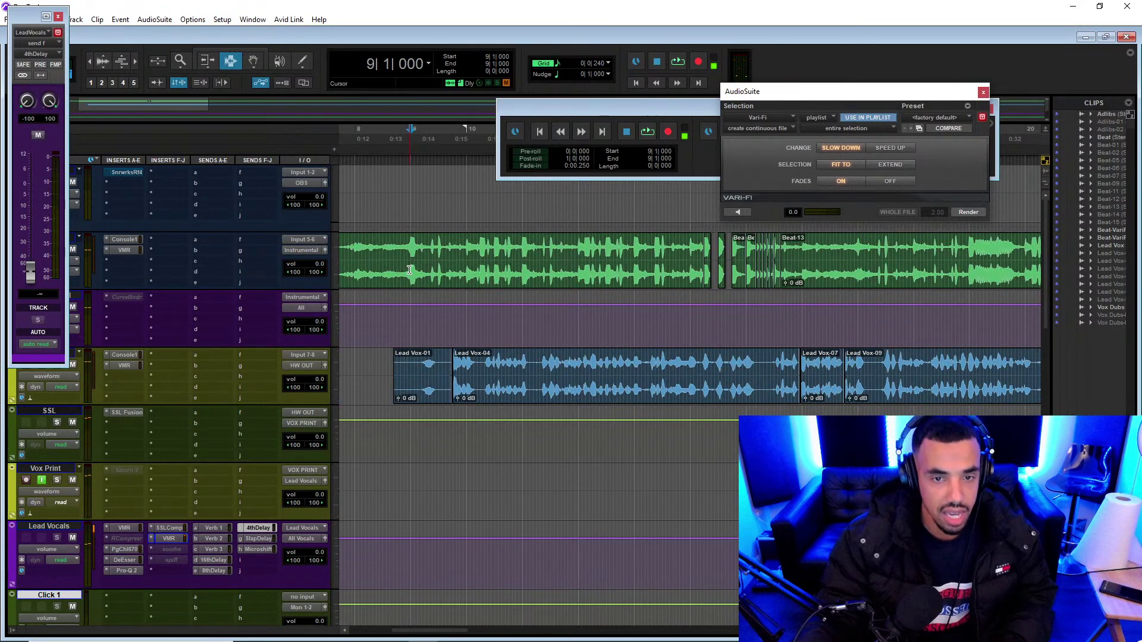
key("space")
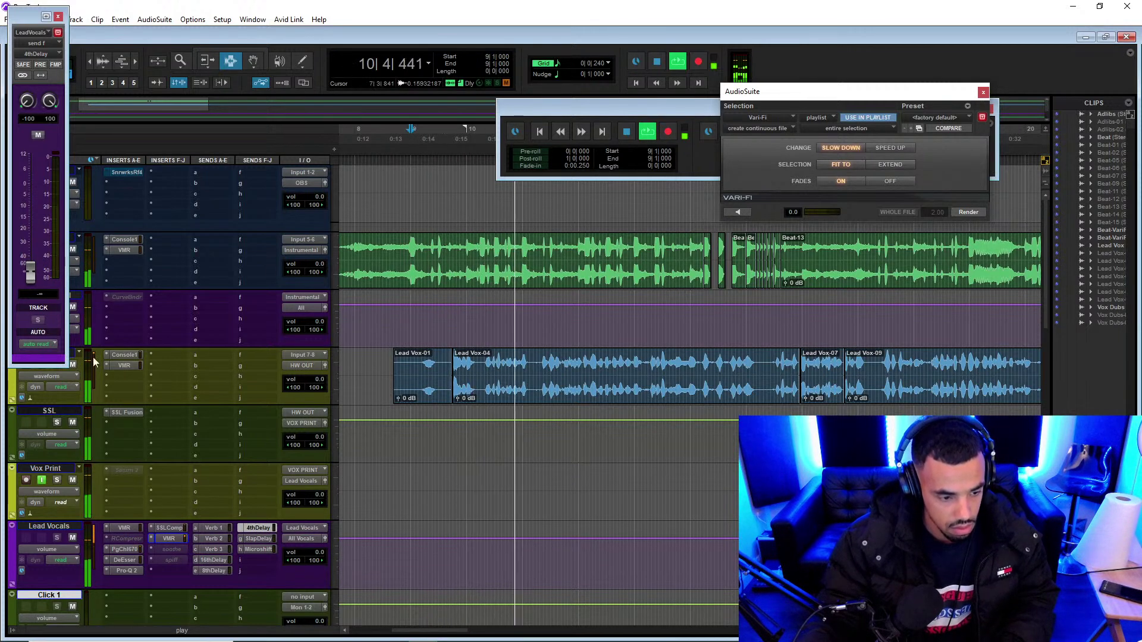
scroll(114, 397, "down", 9)
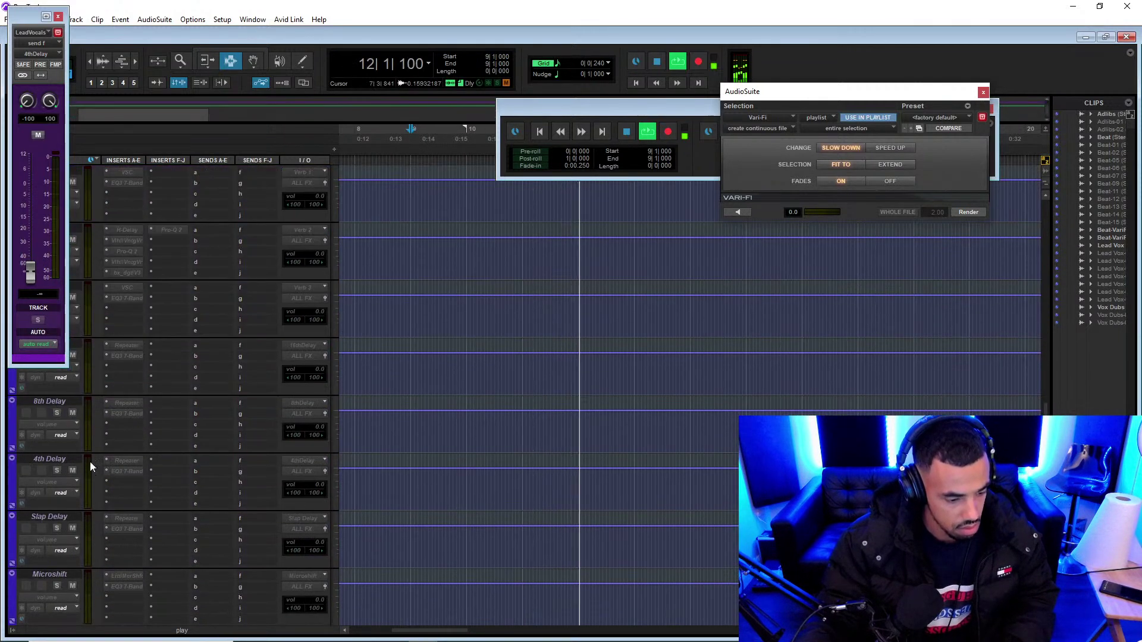
right_click(47, 397)
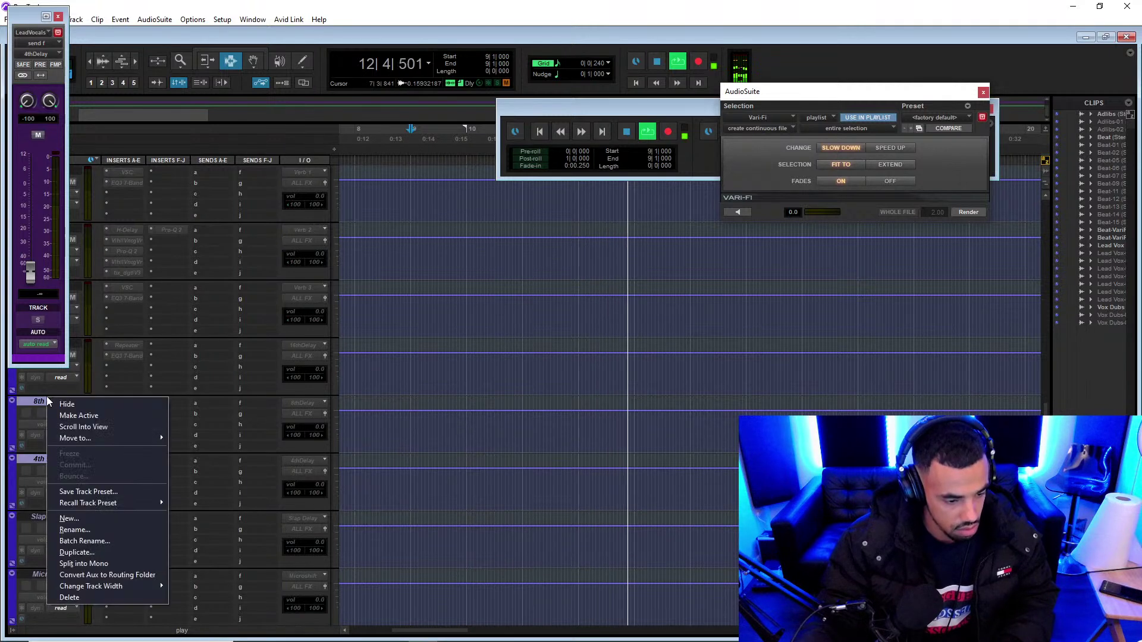
left_click(80, 415)
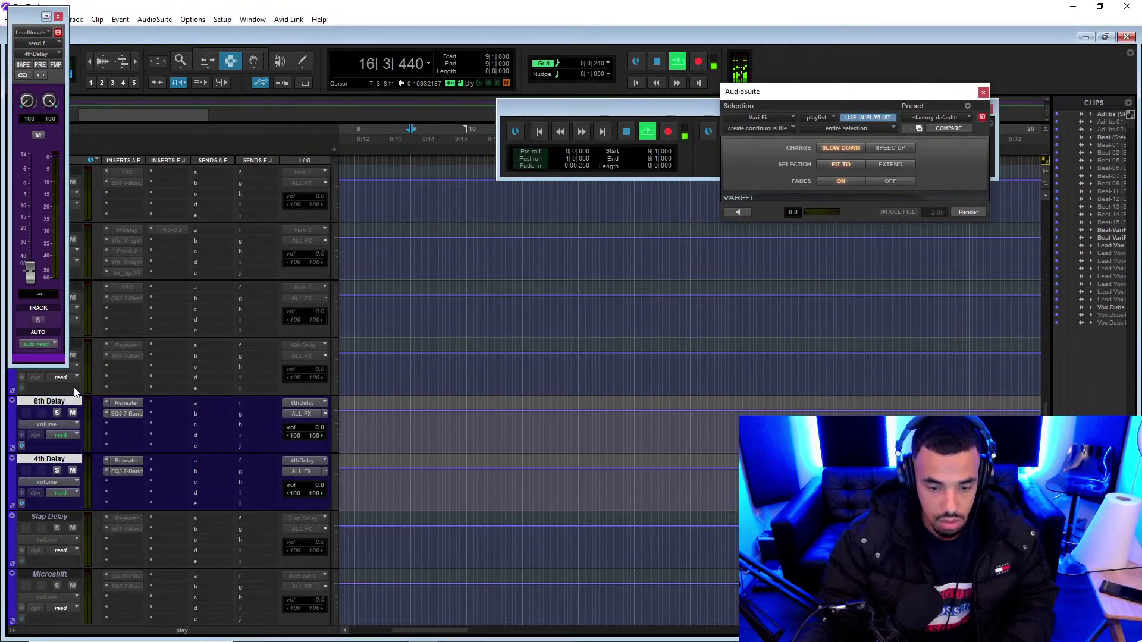
- Raise the Lead Vocals 4thDelay send to -19.8 dB and set the 4th Delay track's Repeater spread to A
left_click_drag(30, 271, 32, 227)
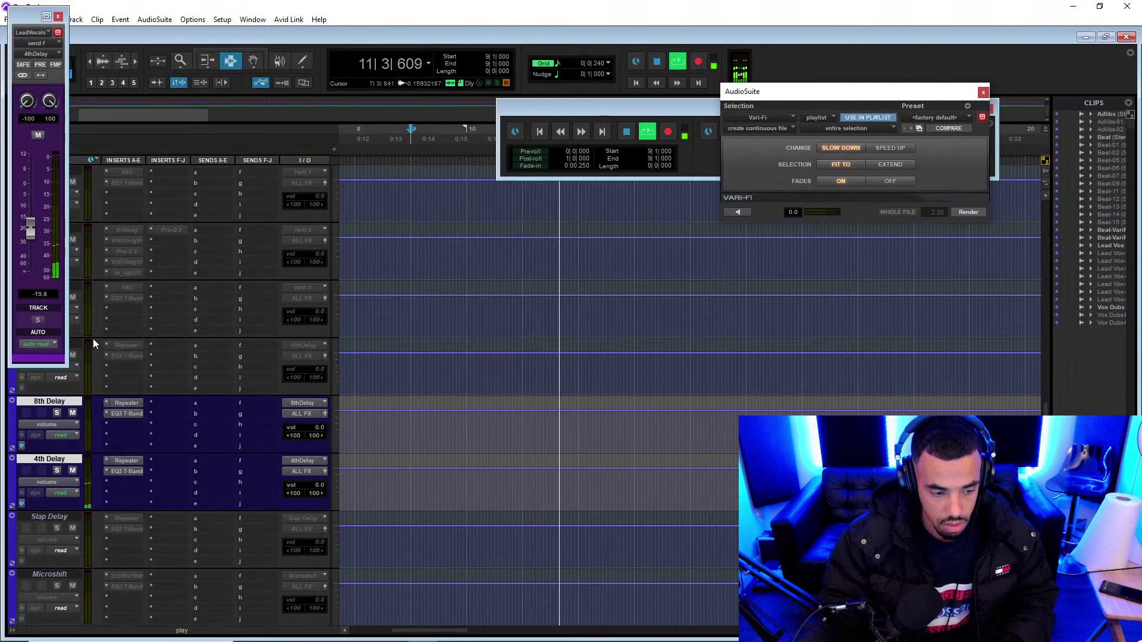
left_click(125, 461)
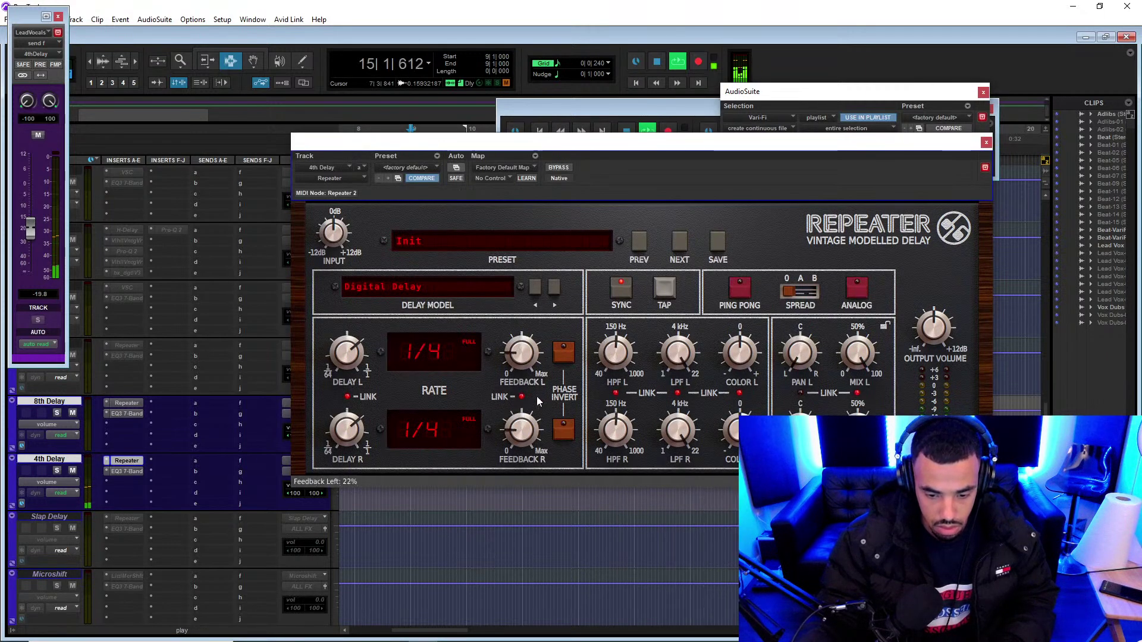
left_click(797, 300)
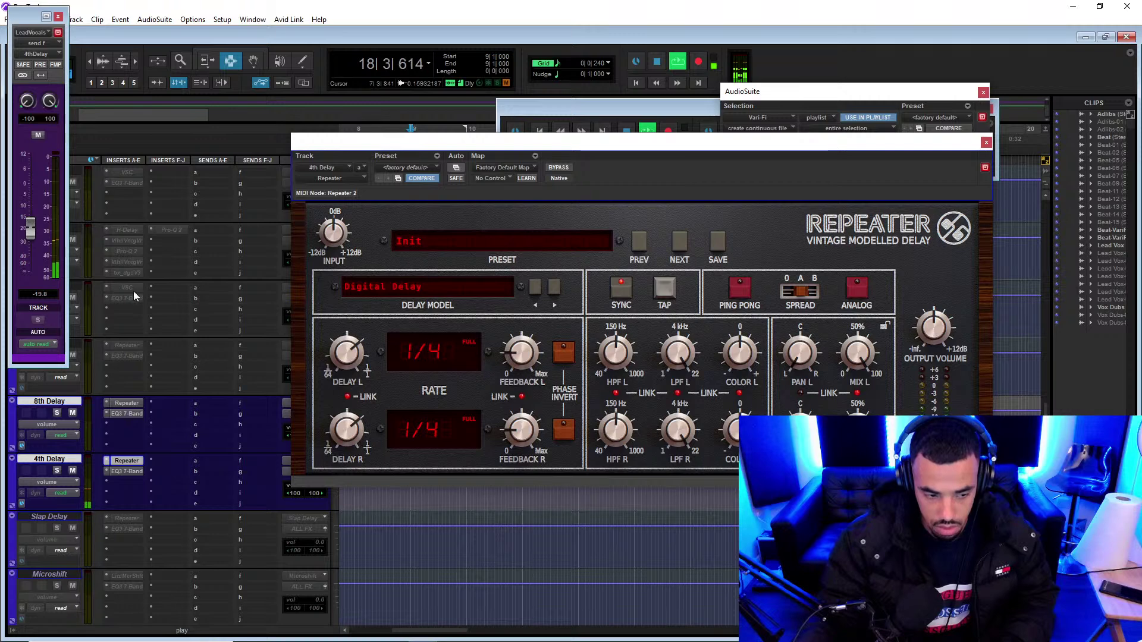
- Rebalance the Lead Vocals send to the 4th Delay during playback, setting its level to -25.2 dB
left_click_drag(22, 234, 32, 254)
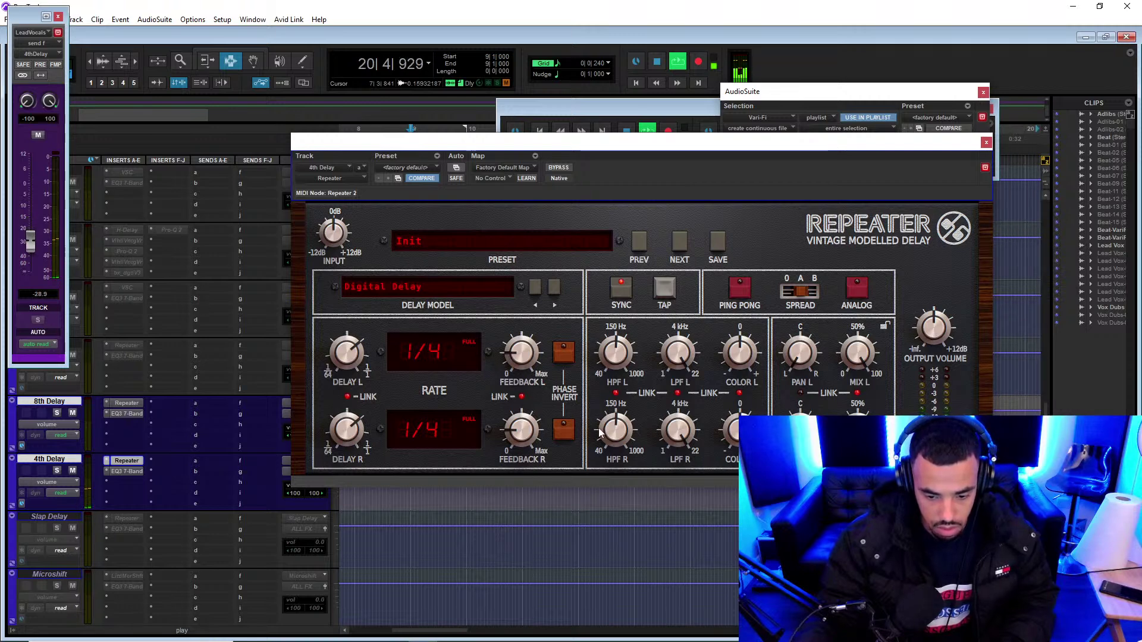
left_click_drag(620, 429, 619, 415)
left_click_drag(30, 244, 29, 220)
left_click_drag(24, 236, 23, 230)
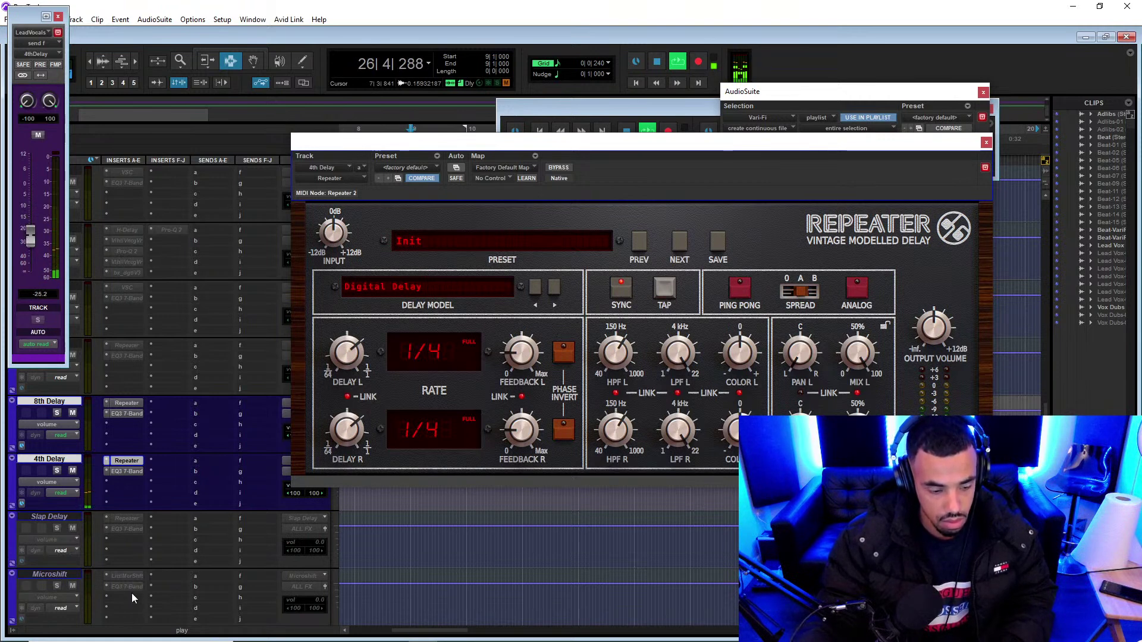
- Insert the stereo Little AlterBoy plug-in after the EQ on the 4th Delay track
left_click(119, 488)
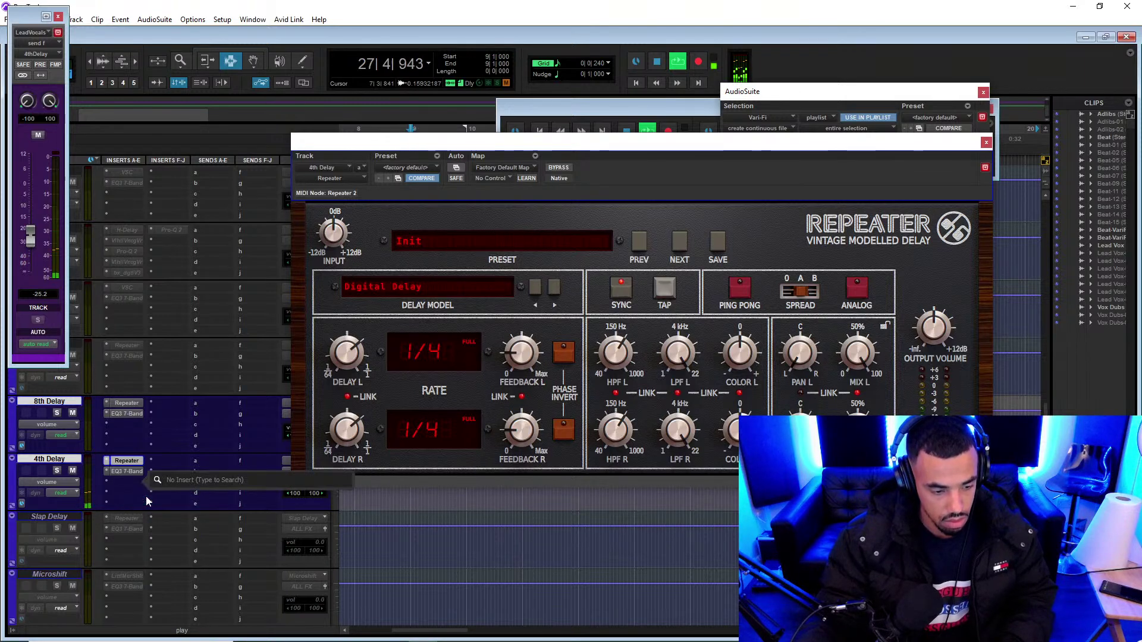
type("alter")
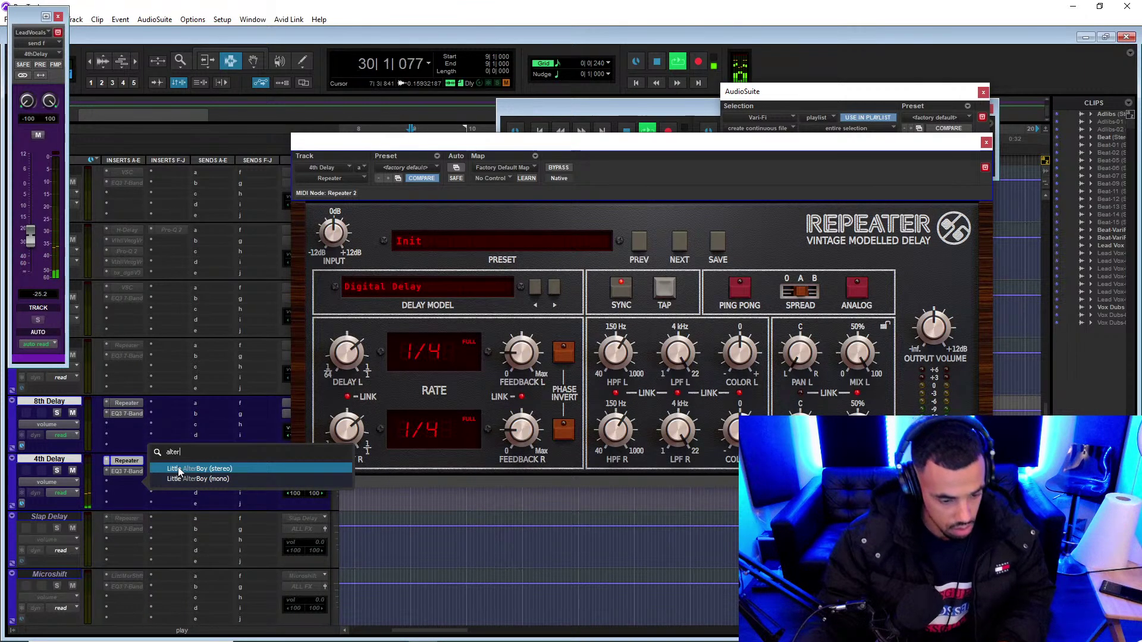
left_click(178, 469)
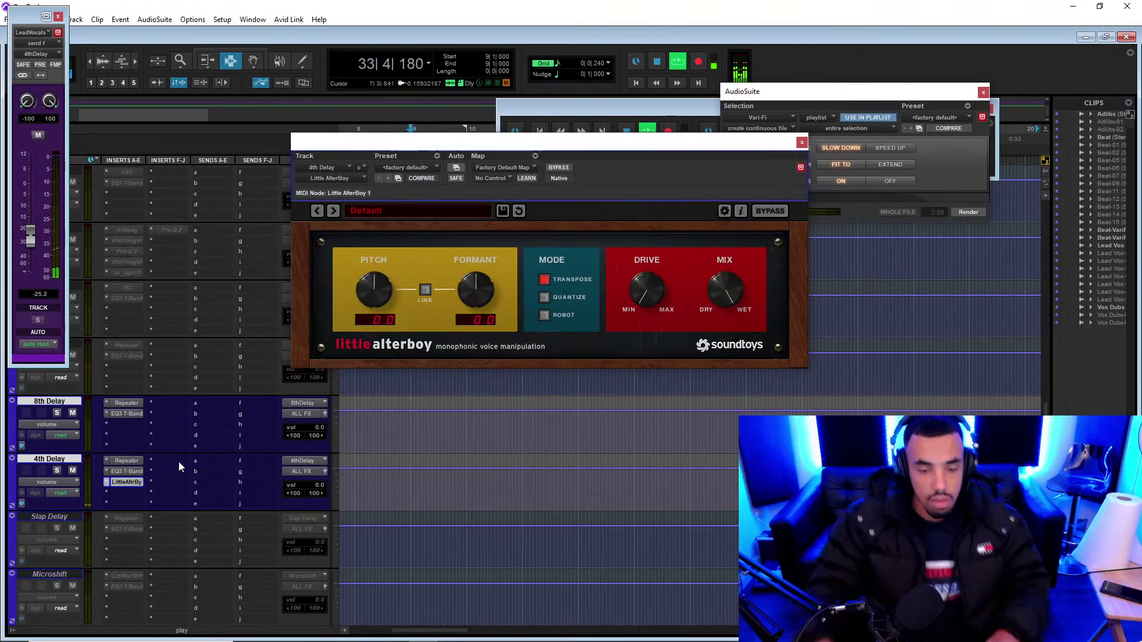
- Lower Little AlterBoy's formant to -1.8 and set the Lead Vocals 4thDelay send to -22.6 dB
left_click_drag(478, 294, 480, 350)
left_click_drag(31, 234, 32, 198)
left_click_drag(470, 285, 451, 218)
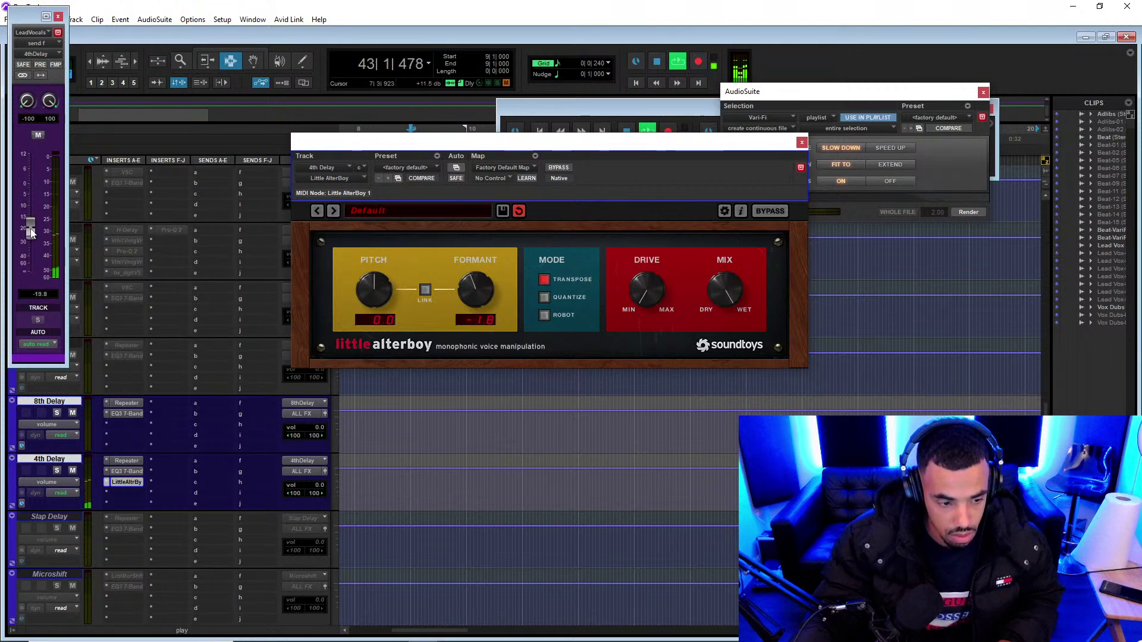
- Insert stereo ValhallaVintageVerb after Little AlterBoy on the 4th Delay track with a 9.2 % mix, and stop playback
left_click(132, 492)
type("val")
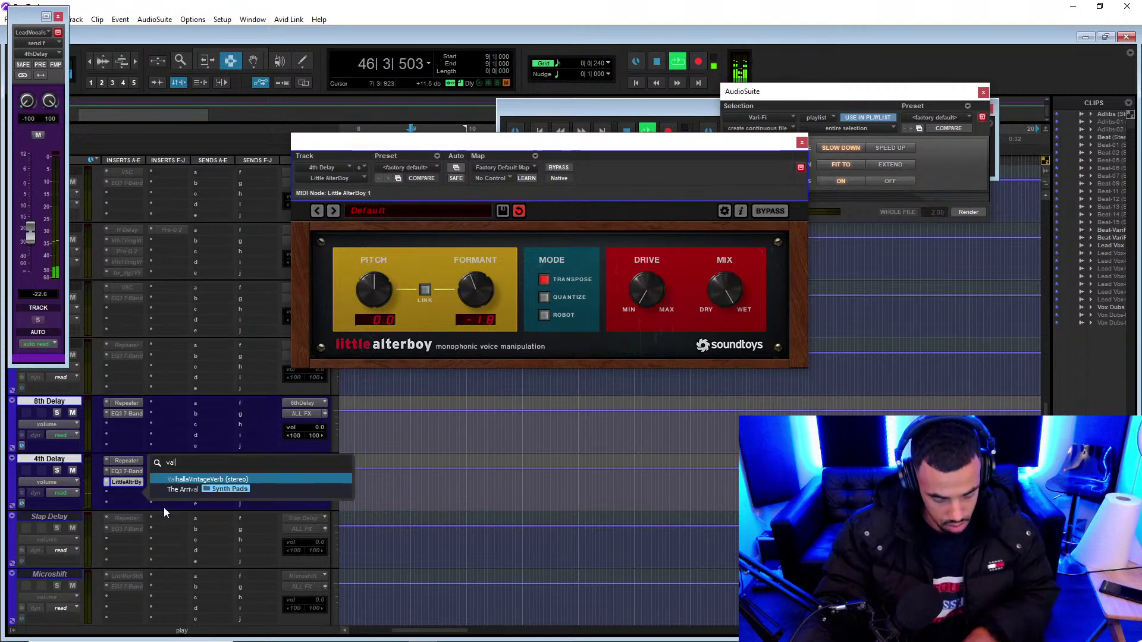
left_click(208, 479)
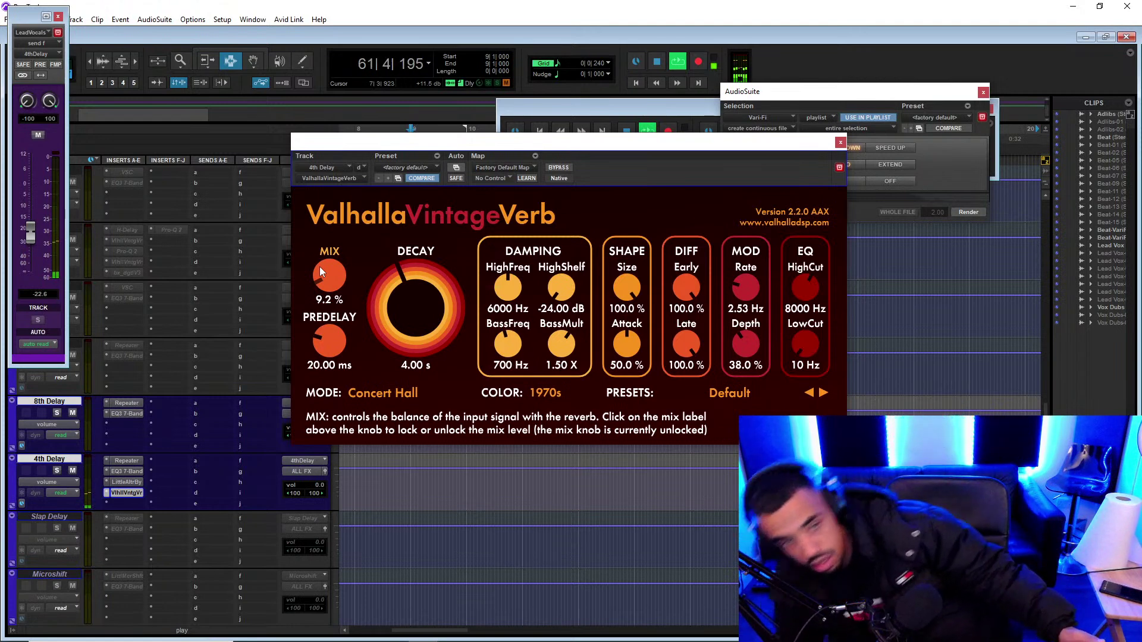
key("space")
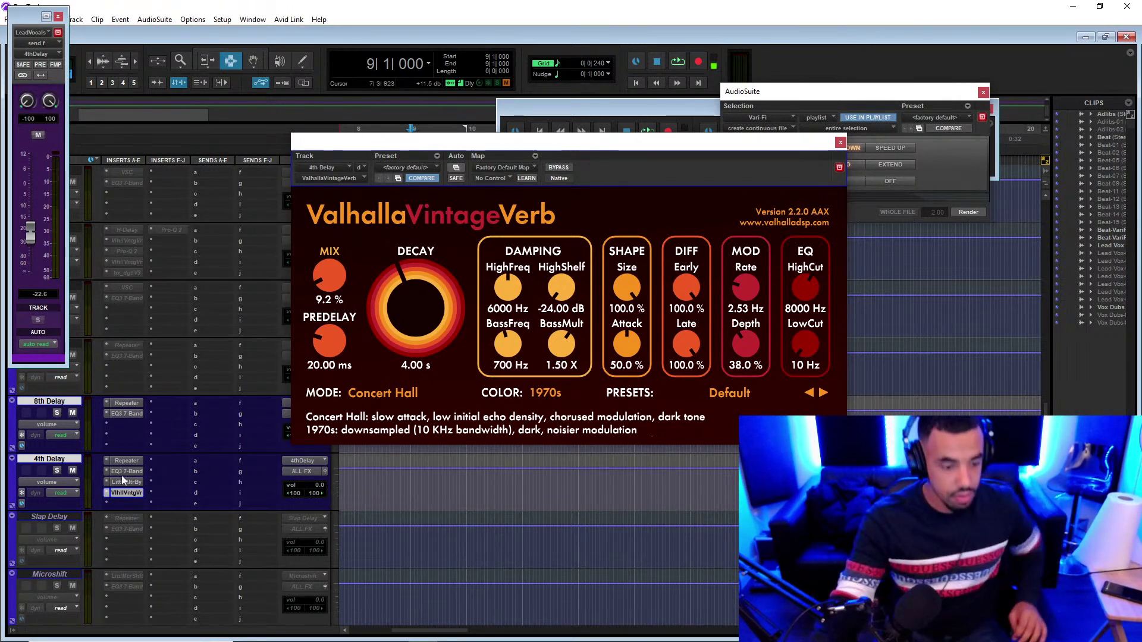
- Review the Repeater settings on both delay tracks and the Little AlterBoy and VintageVerb settings on 4th Delay
left_click(121, 403)
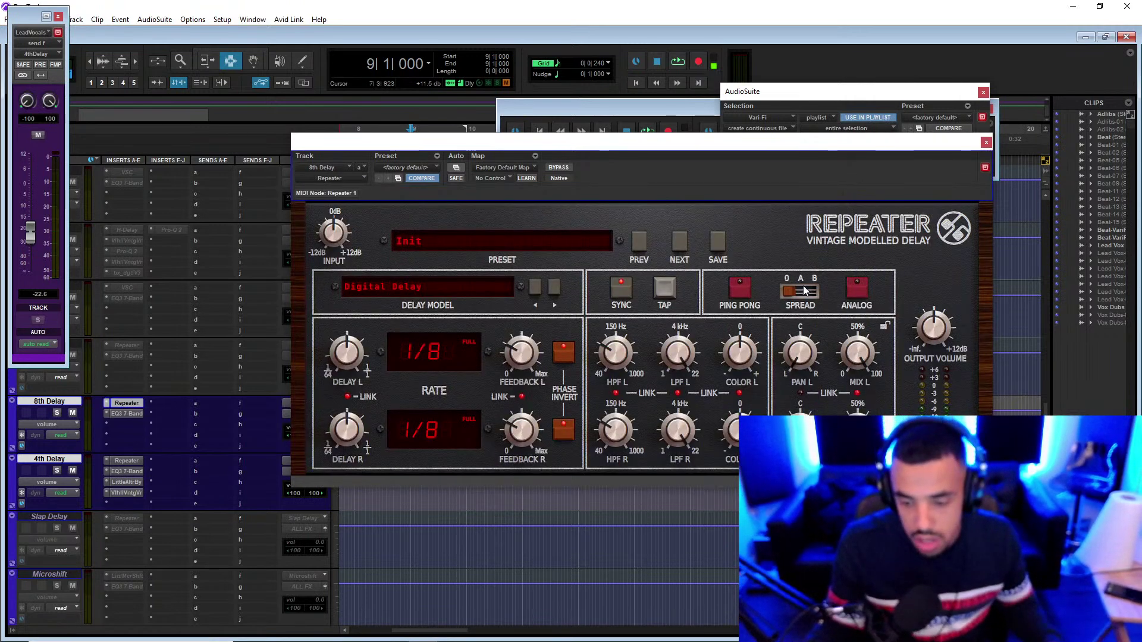
left_click(126, 461)
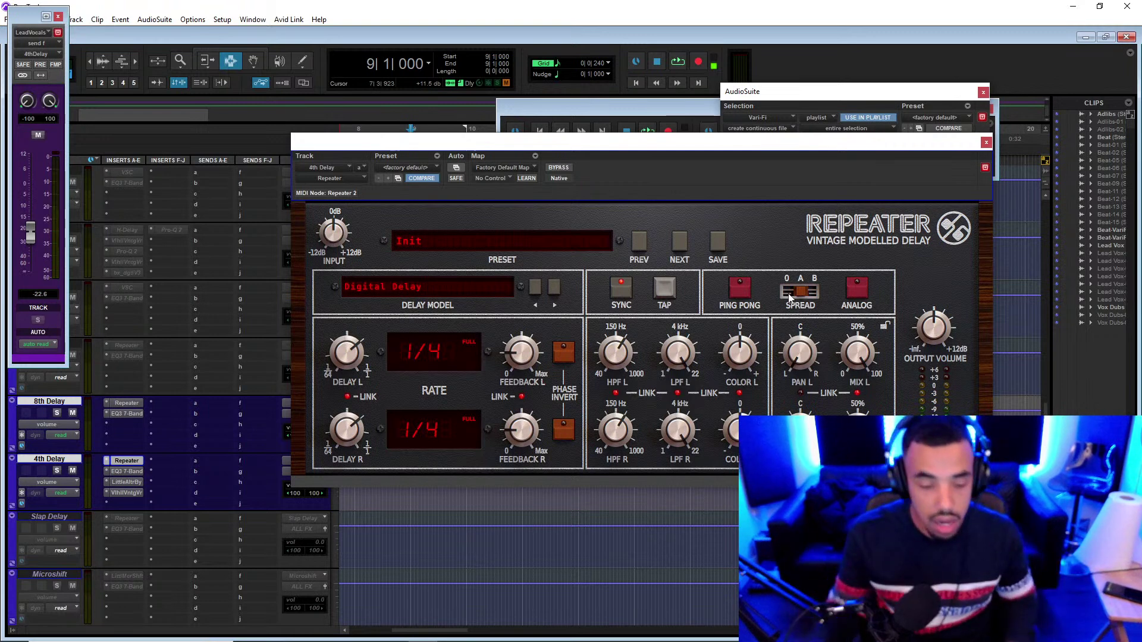
left_click(125, 481)
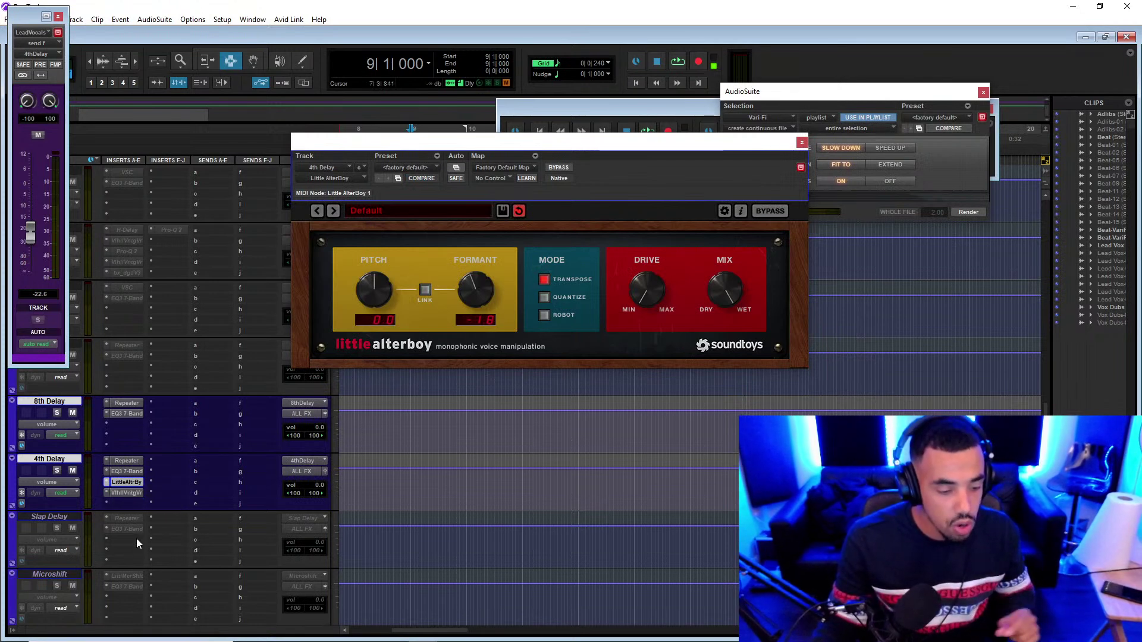
left_click(127, 494)
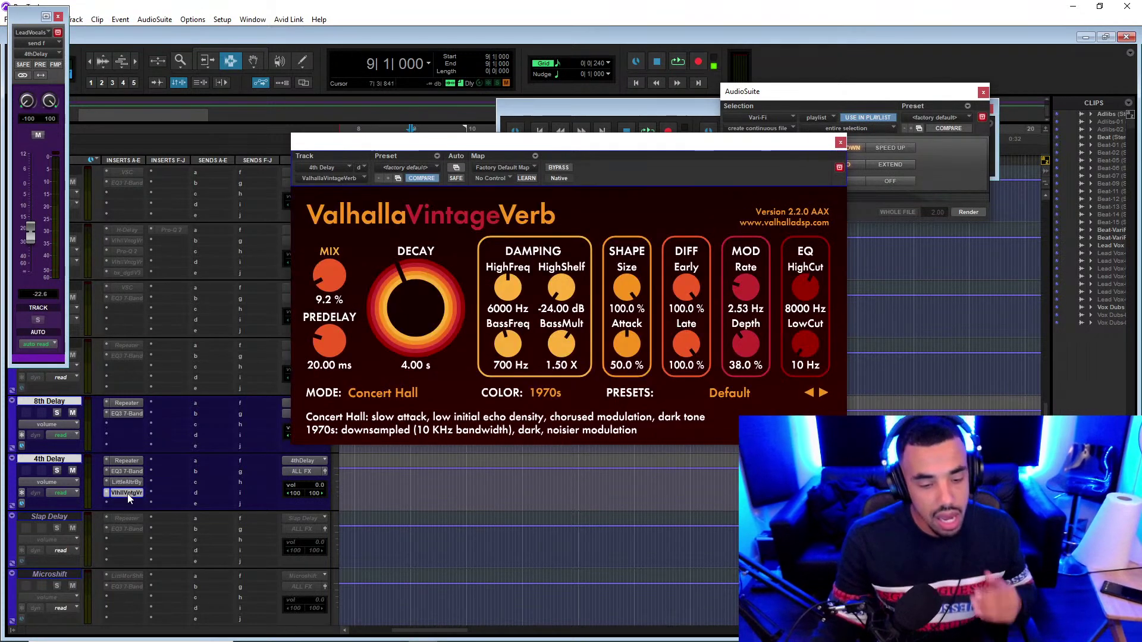
left_click(840, 143)
- Close the Lead Vocals send window and record-arm the Vox Print track
scroll(248, 470, "up", 10)
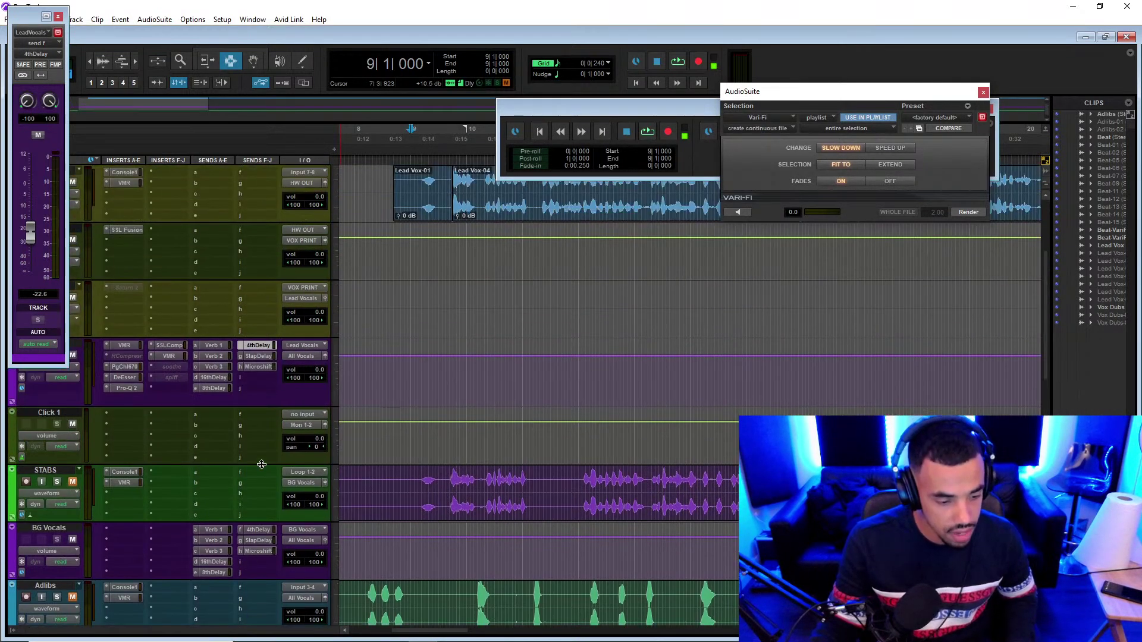
scroll(262, 464, "up", 6)
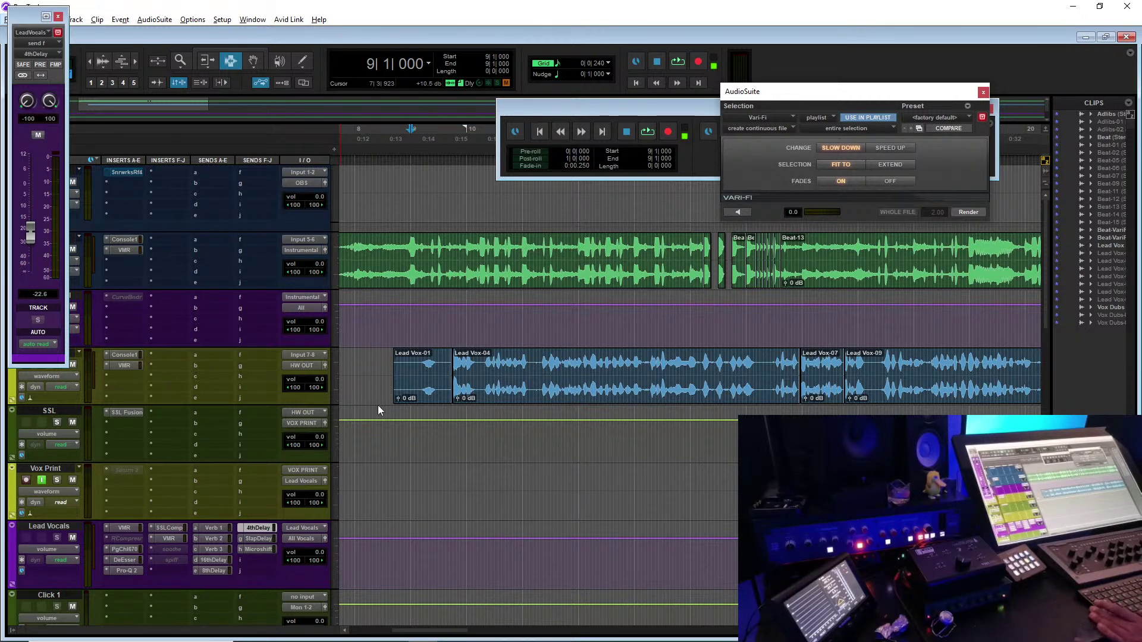
left_click(591, 386)
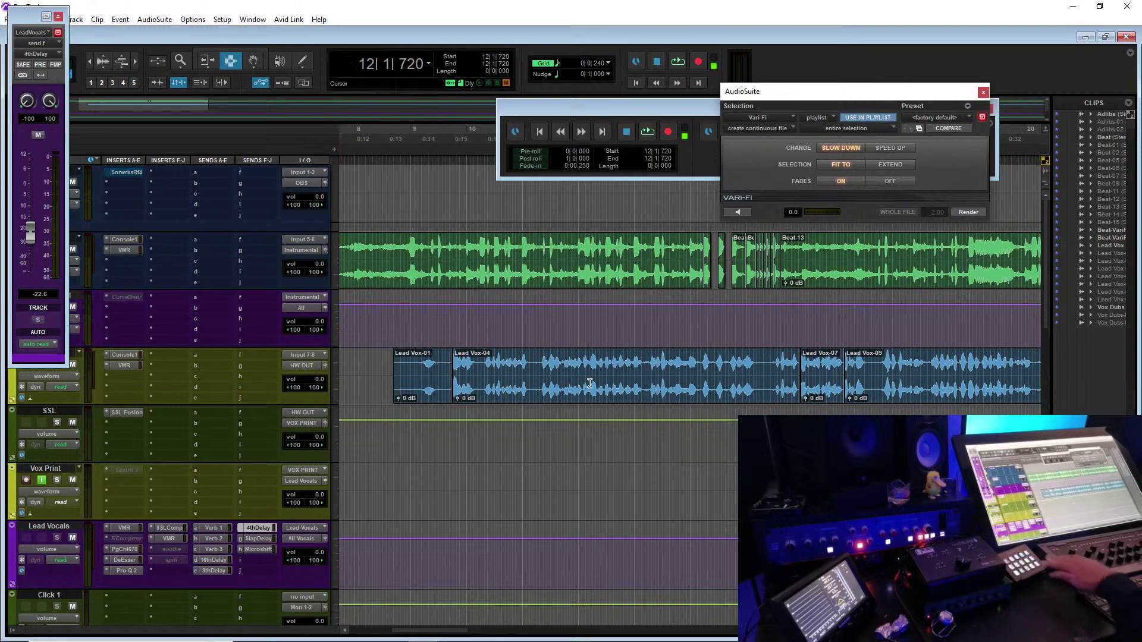
key("ctrl+bracketleft")
left_click_drag(476, 635, 516, 631)
key("ctrl+bracketleft")
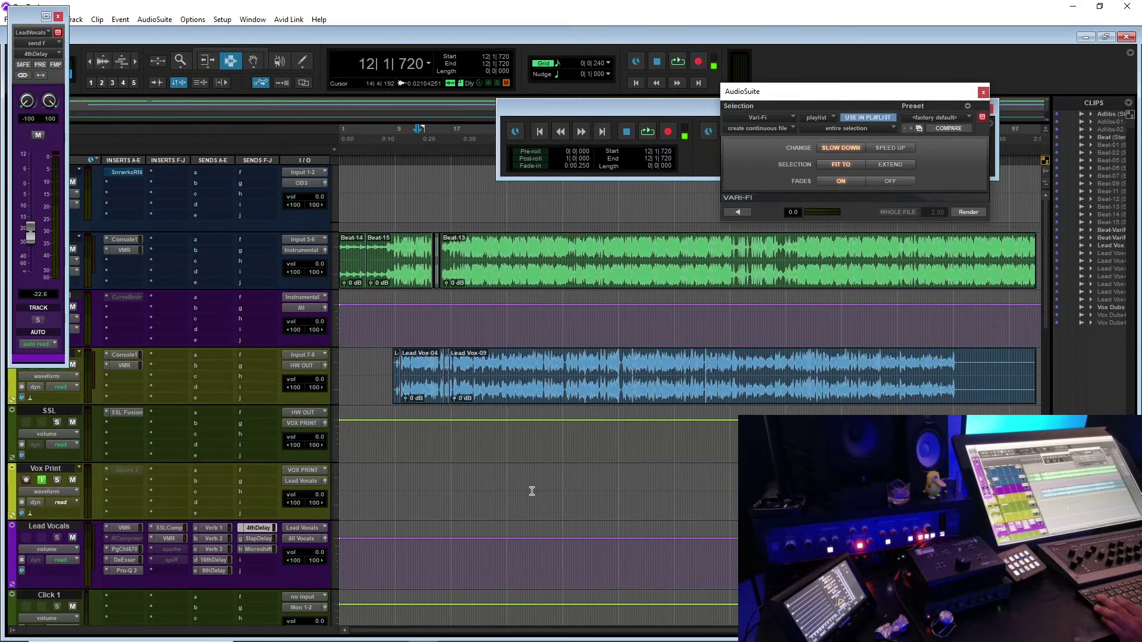
left_click(58, 17)
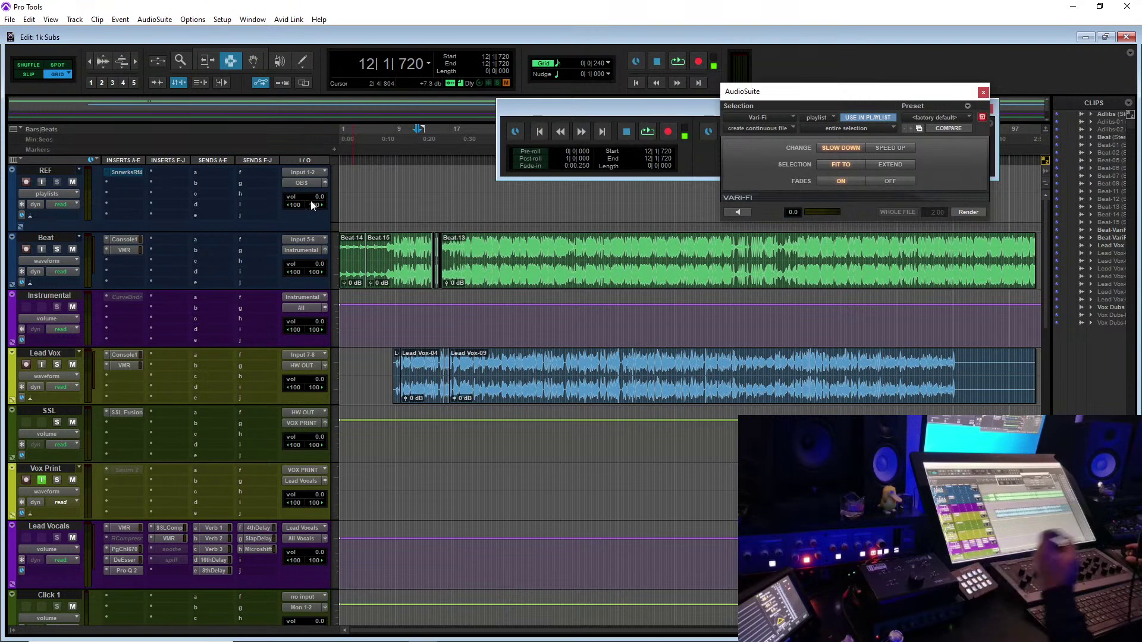
left_click(389, 368)
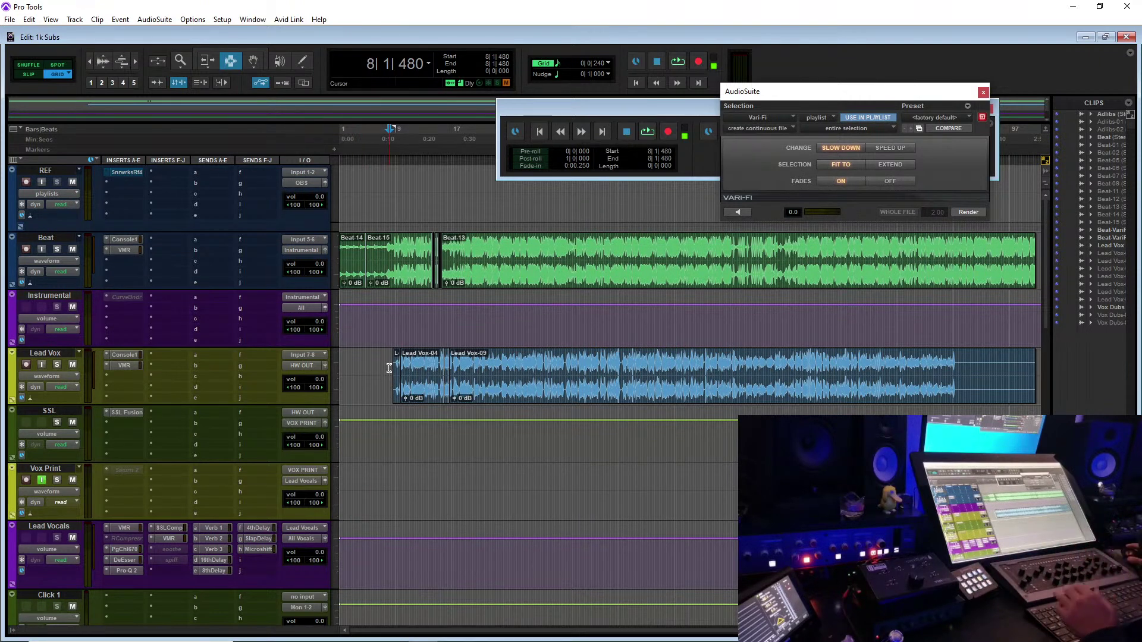
key("ctrl+bracketleft")
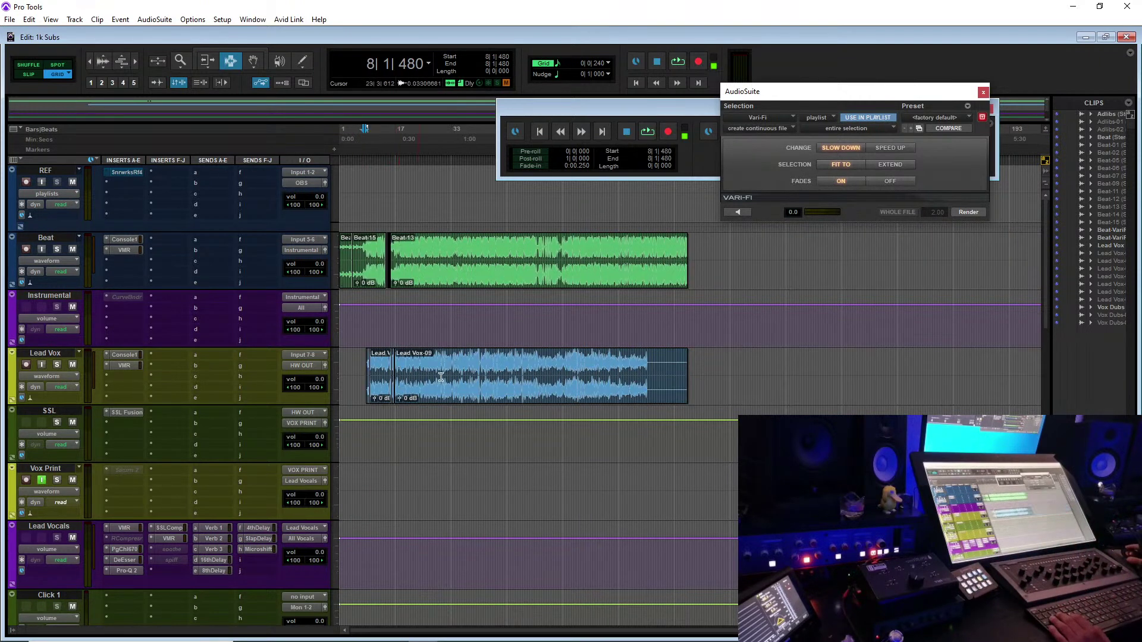
left_click(352, 364)
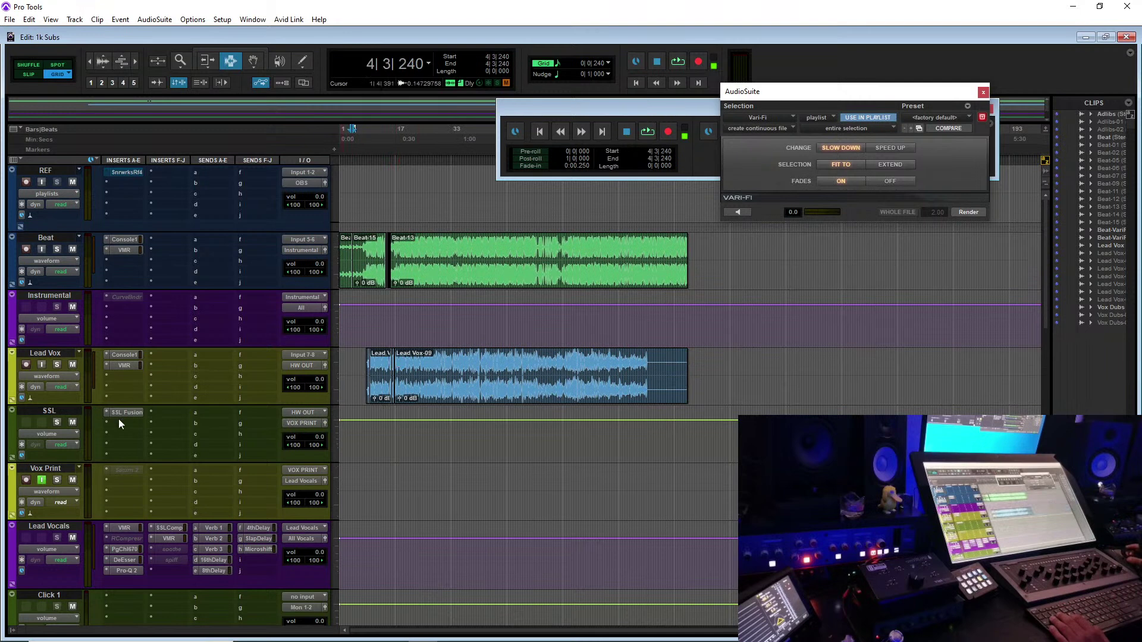
left_click(26, 480)
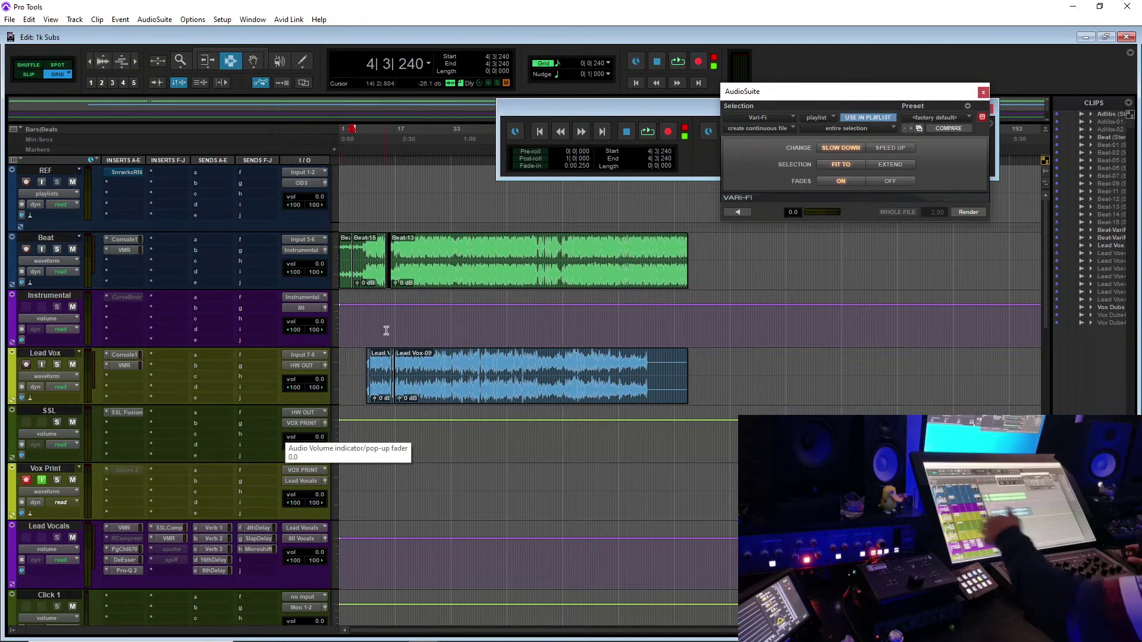
- Select all the Lead Vox clips from 8|3|720 to 100|4|090 and start recording them onto the Vox Print track
left_click(363, 363)
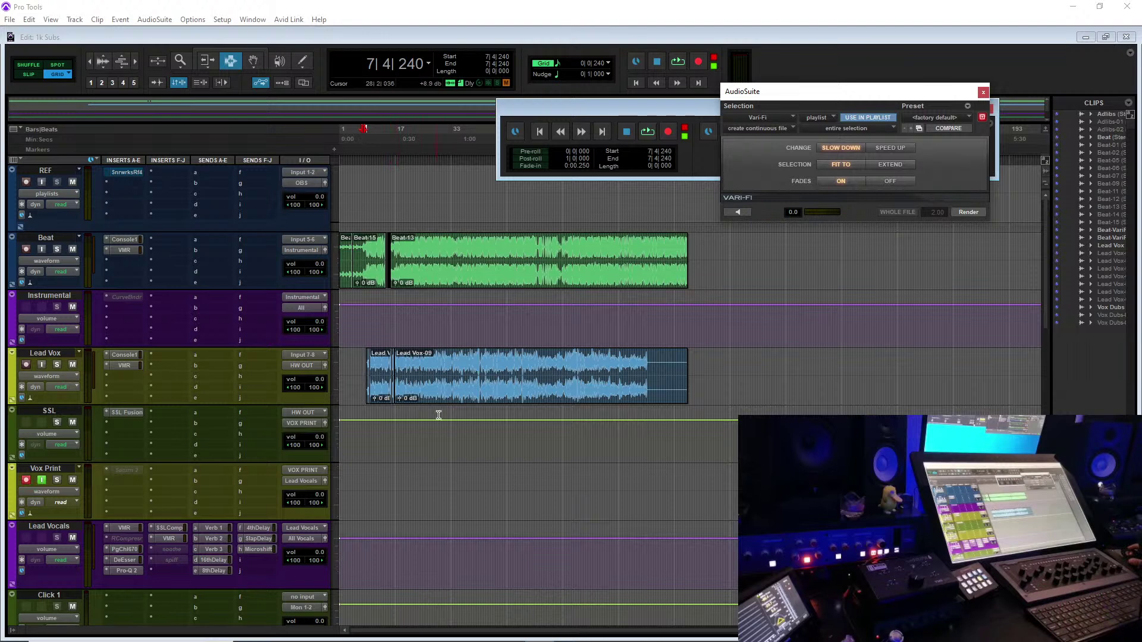
left_click(365, 370)
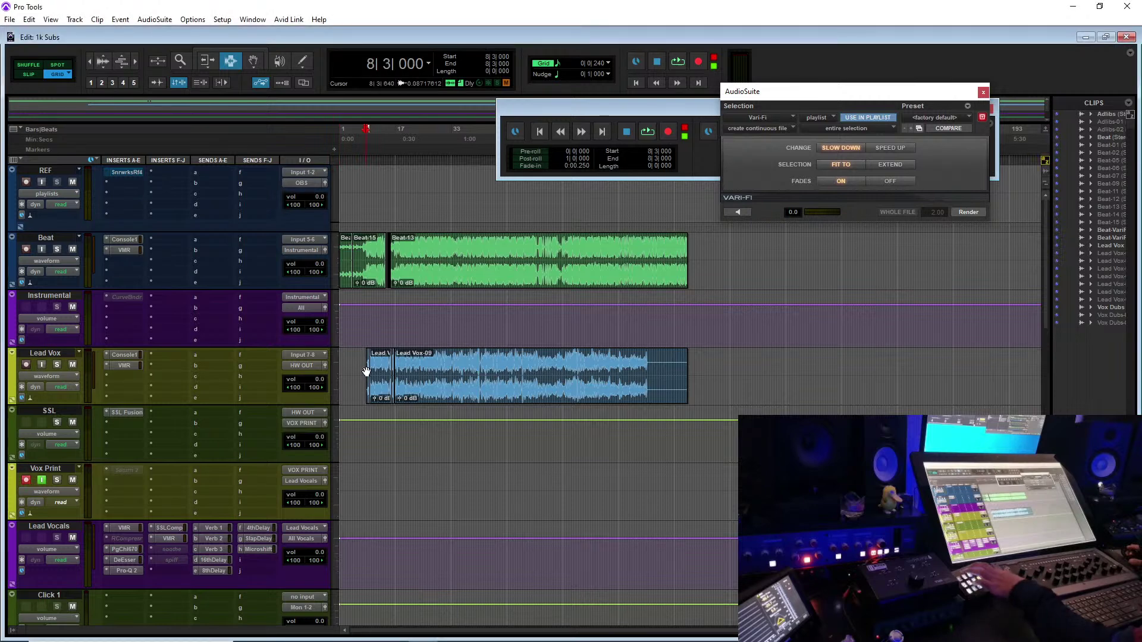
key("F8")
left_click(509, 394)
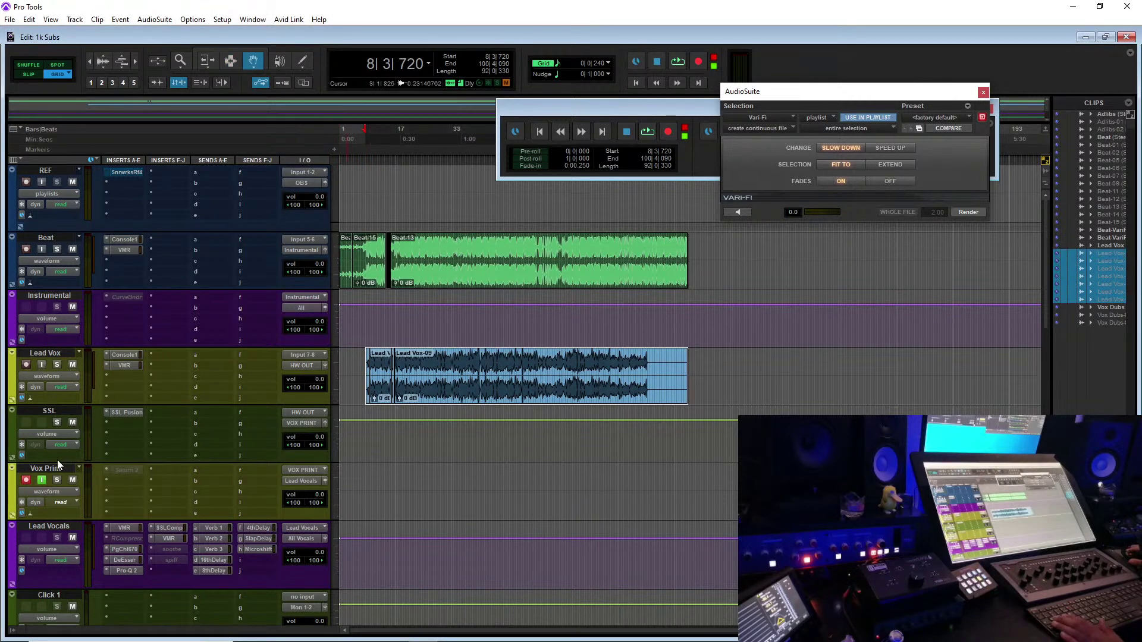
key("ctrl+space")
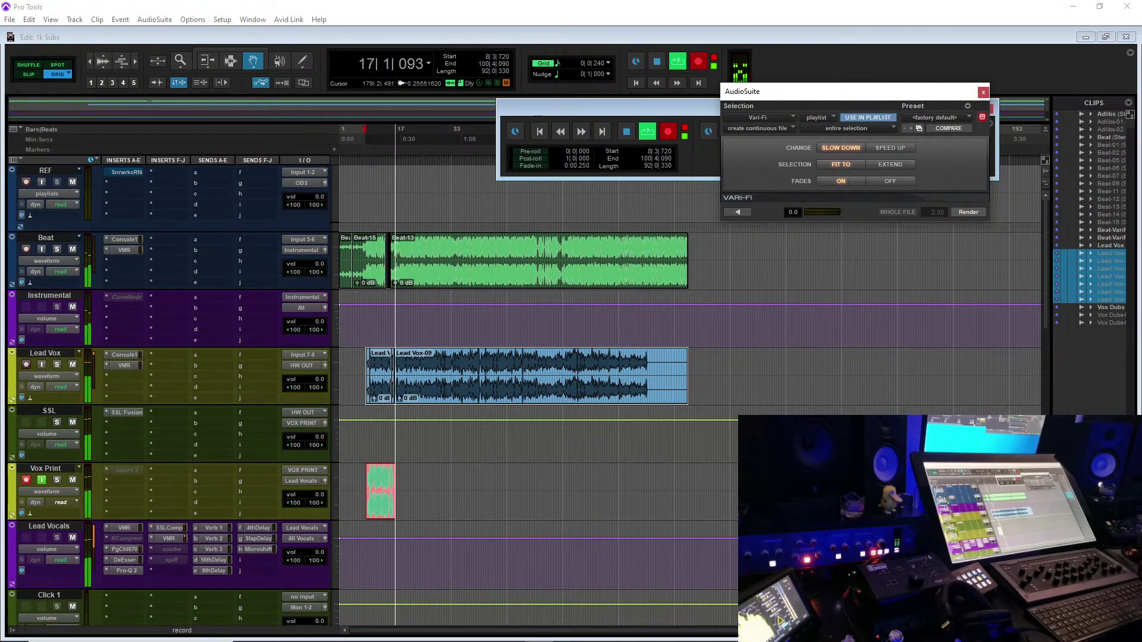
- Add a narrow, shallow cut at about 4 kHz in the Lead Vocals Pro-Q 2 while recording continues
left_click_drag(1044, 172, 1046, 198)
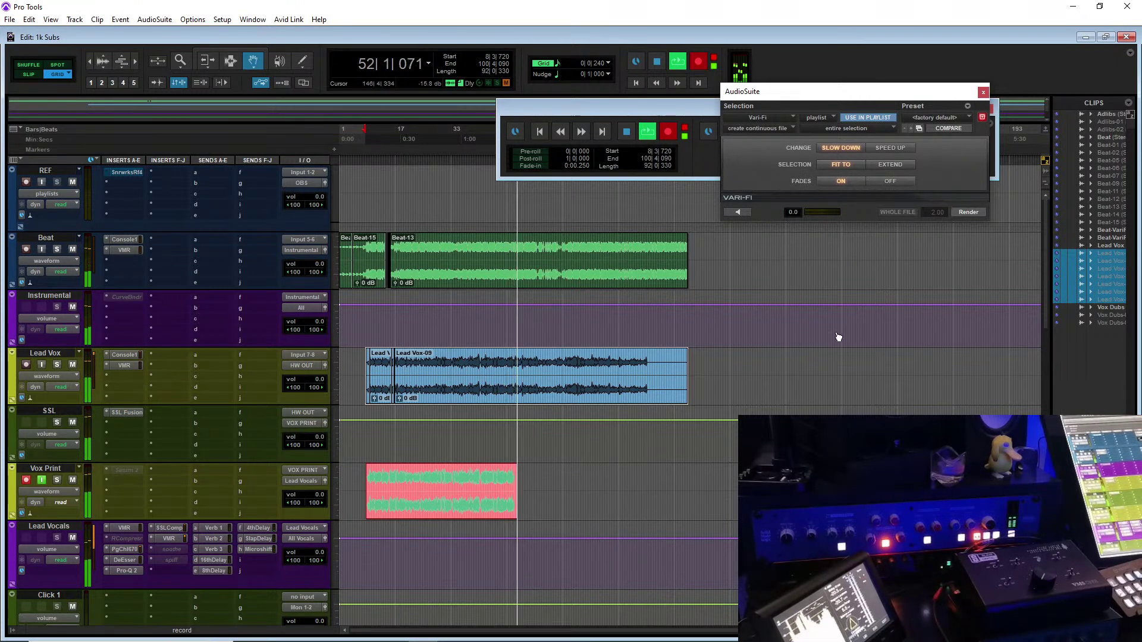
left_click(125, 570)
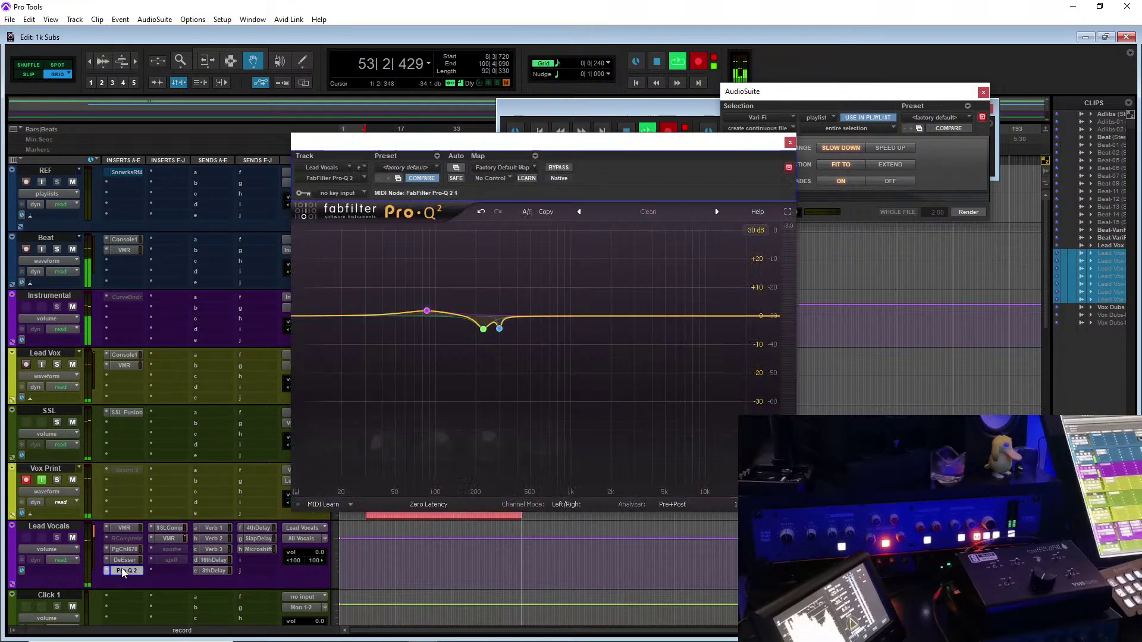
left_click(592, 315)
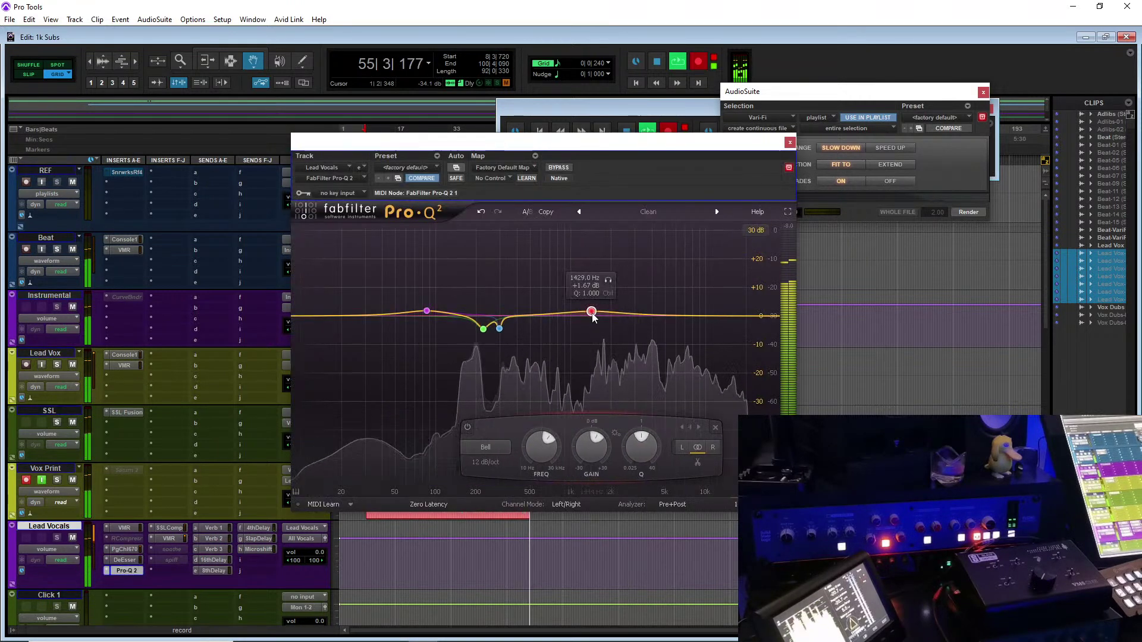
left_click_drag(591, 316, 653, 252)
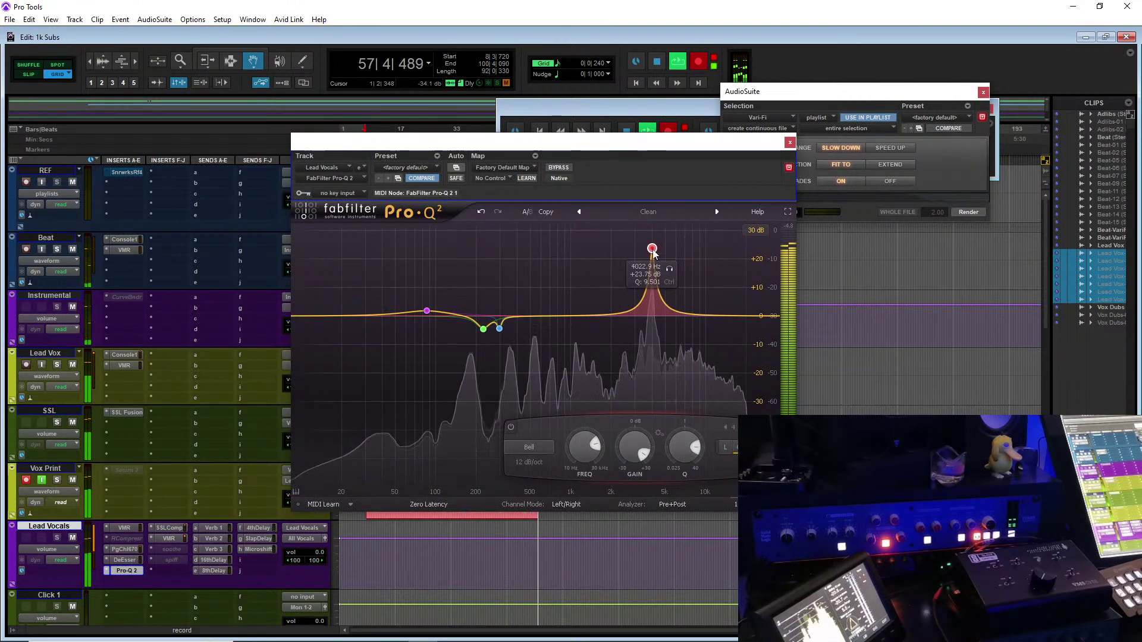
left_click_drag(634, 447, 621, 530)
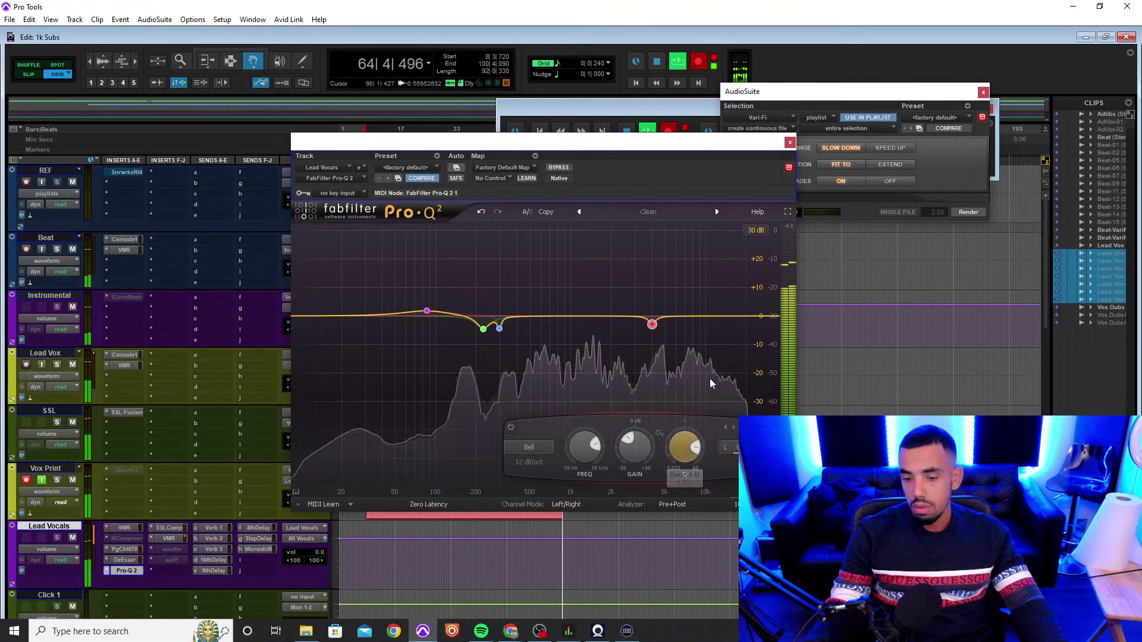
- Set the Lead Vocals DeEsser threshold to -29.2 and close the plug-in
left_click(127, 560)
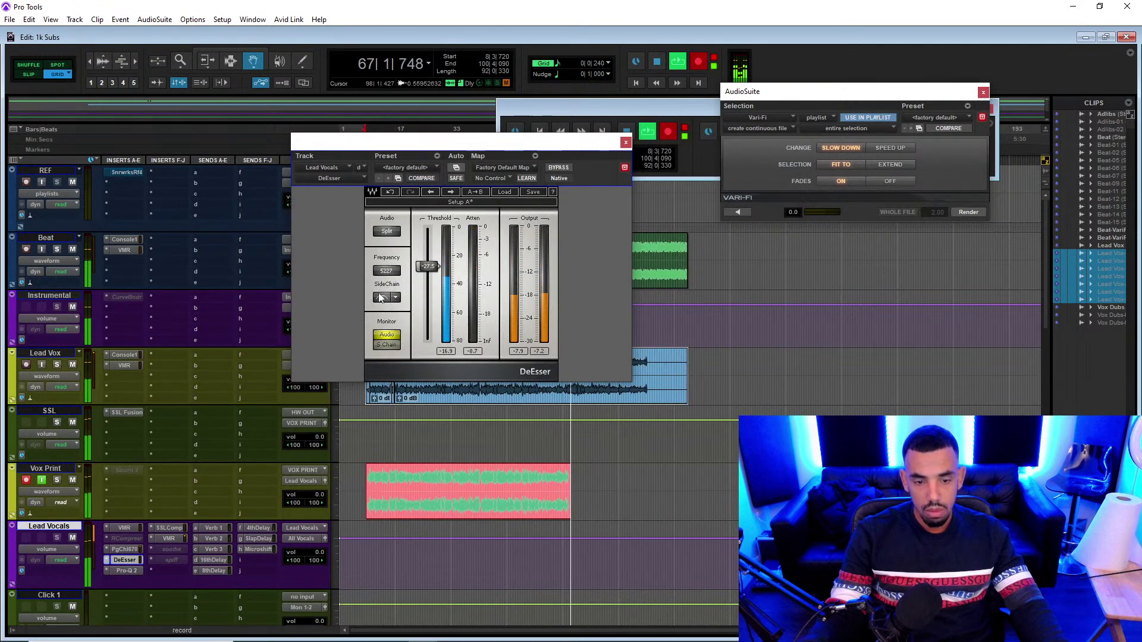
left_click_drag(438, 267, 432, 274)
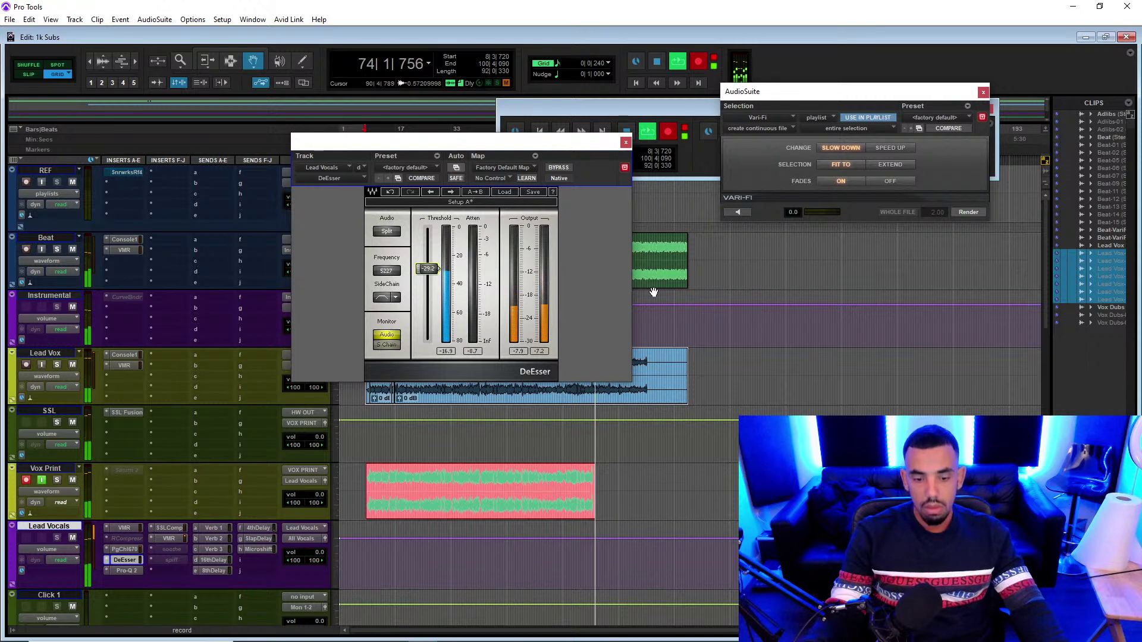
left_click(625, 142)
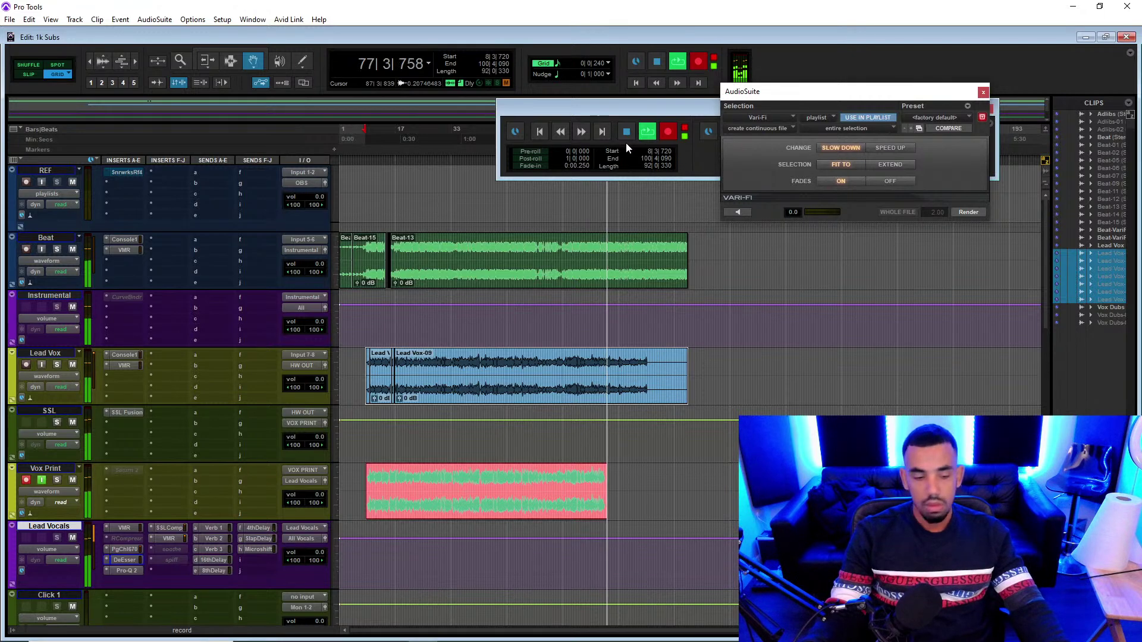
- Stop recording once the vocal passage ends and select the Vox Print track
scroll(268, 377, "down", 4)
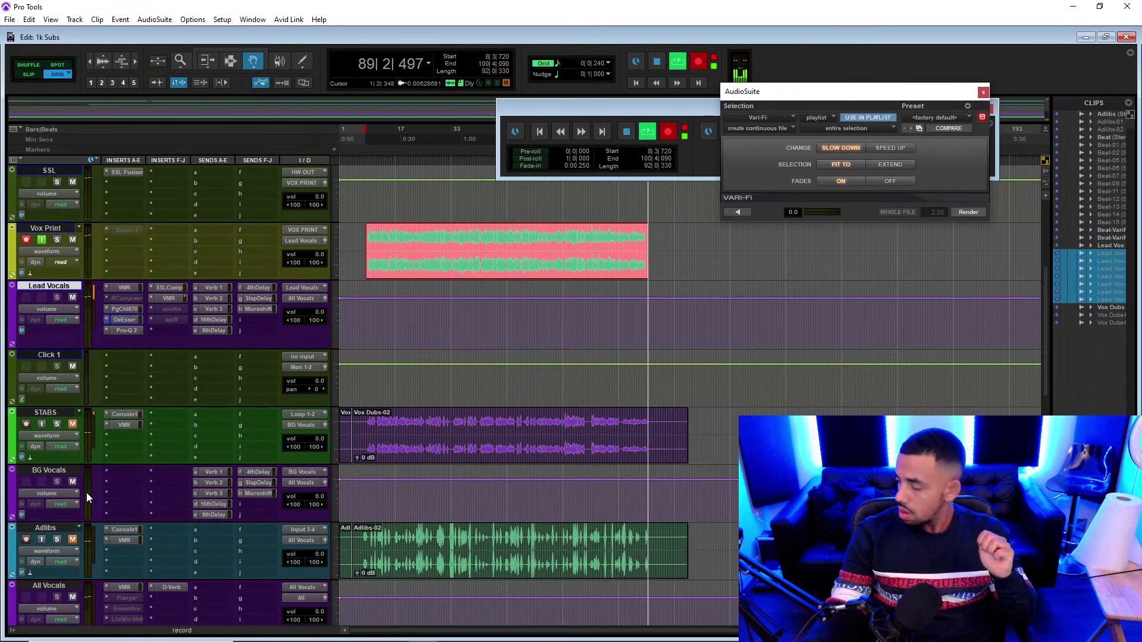
key("space")
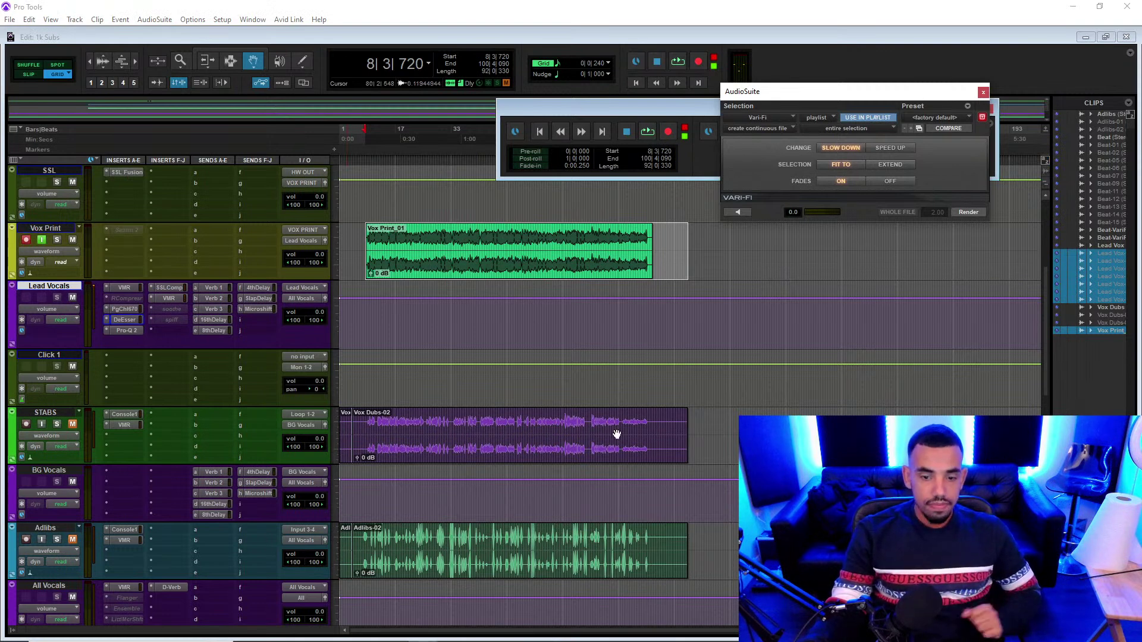
left_click(45, 228)
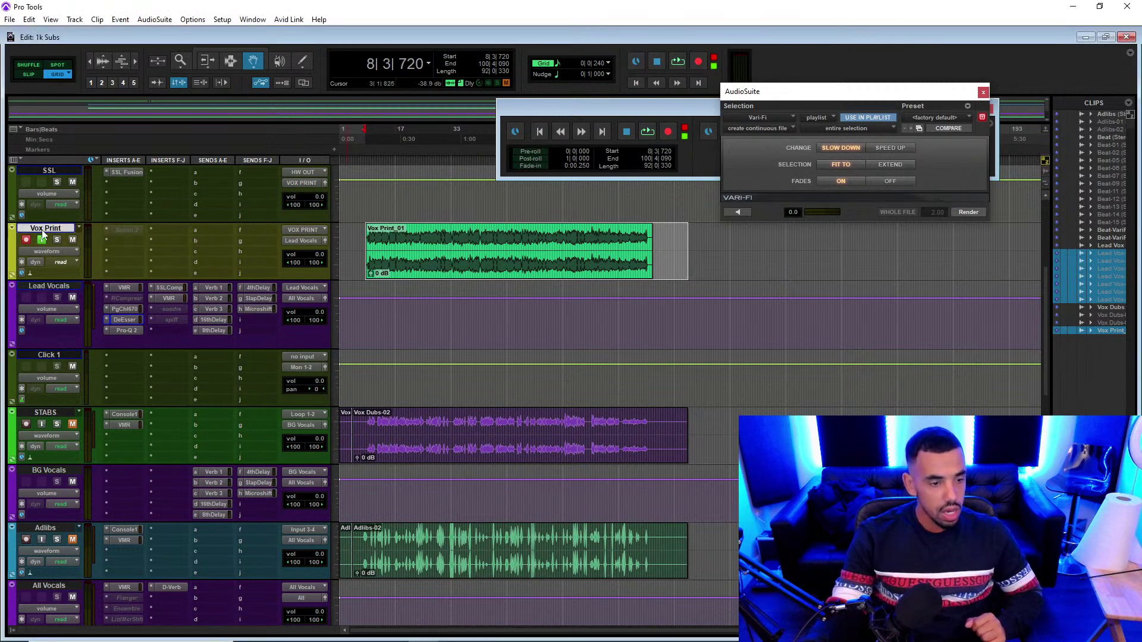
- Make the Lead Vox and SSL tracks inactive
scroll(51, 248, "up", 2)
left_click(51, 230)
scroll(54, 235, "up", 1)
left_click(41, 202)
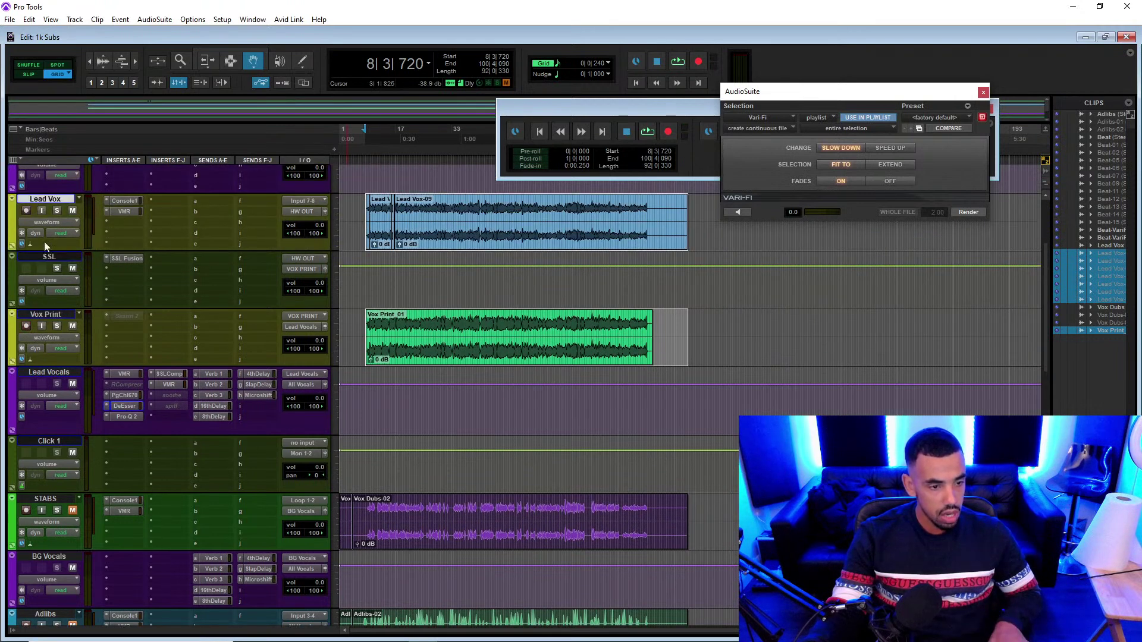
right_click(51, 260)
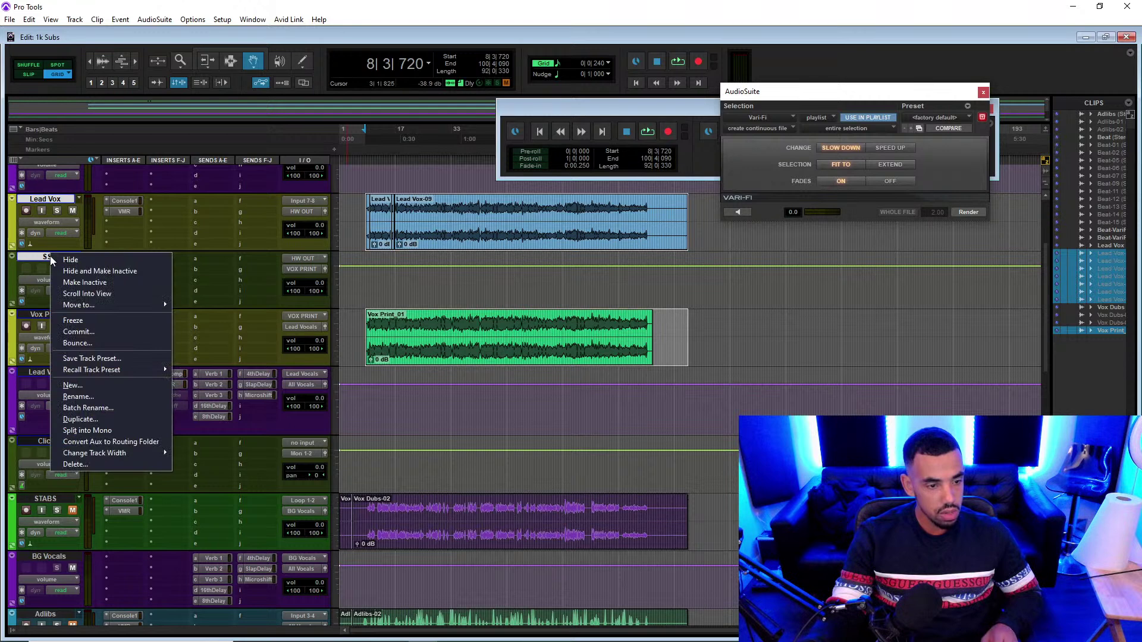
left_click(106, 280)
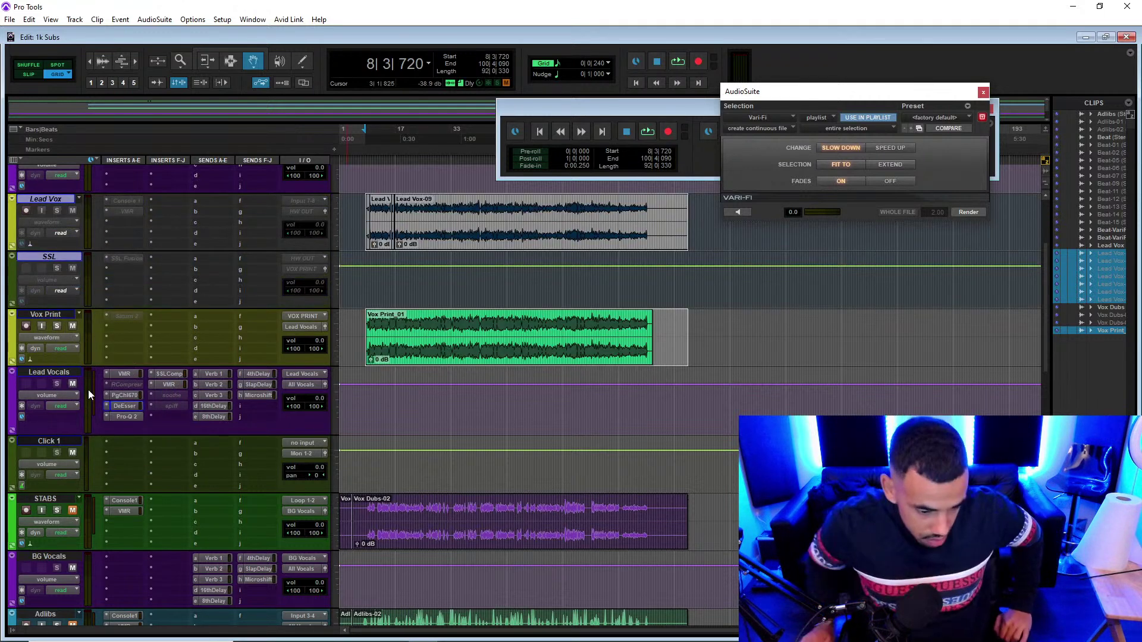
- Switch to the Selector tool, widen the timeline and place the playback start at 7|3|240 on the Adlibs track
scroll(162, 472, "down", 2)
scroll(169, 488, "down", 2)
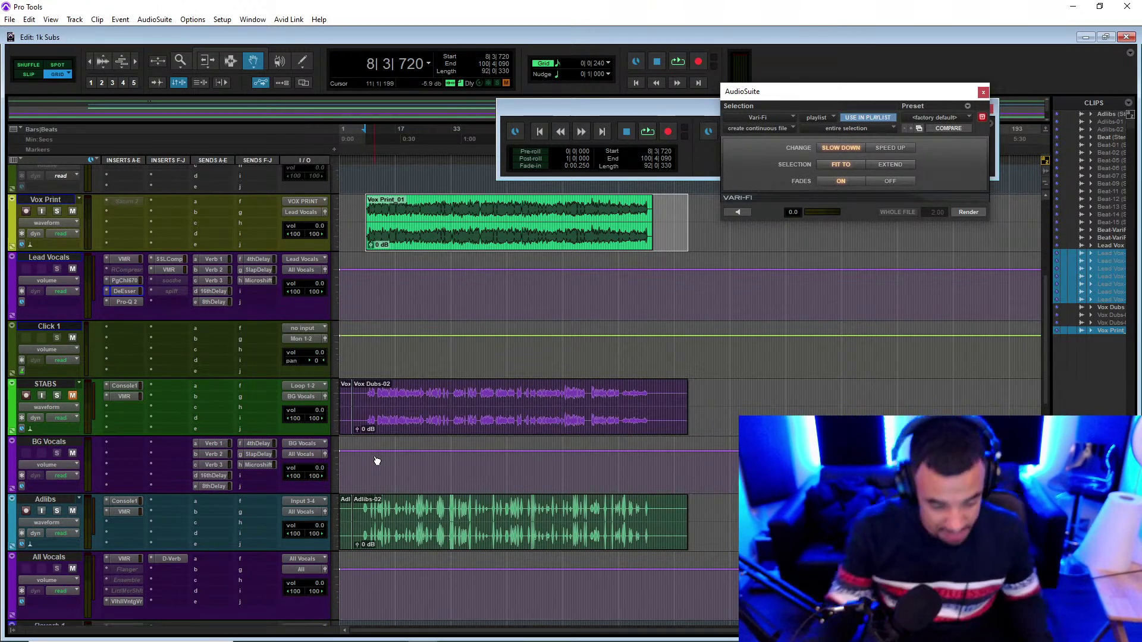
key("F7")
left_click_drag(362, 387, 233, 601)
left_click(355, 413)
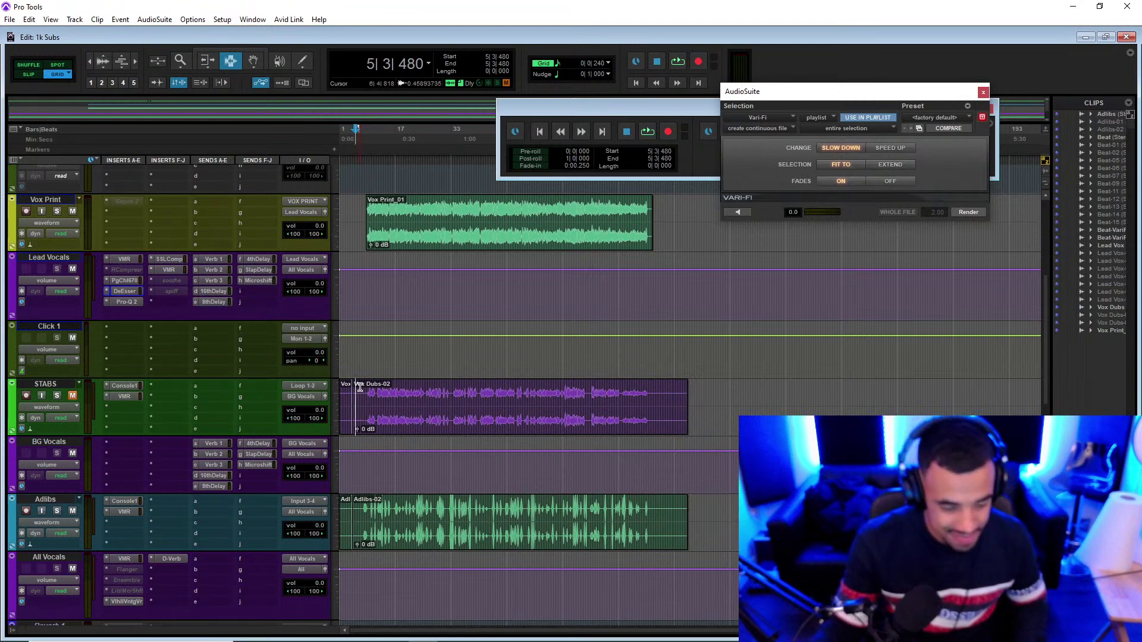
key("t")
scroll(383, 457, "down", 1)
left_click(384, 483)
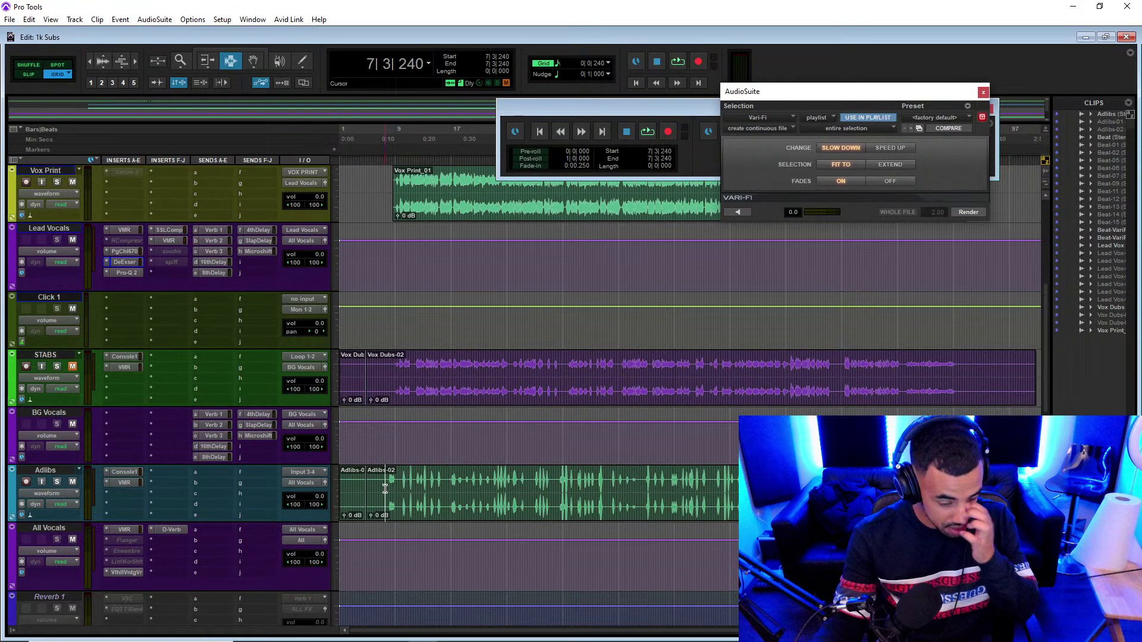
- Insert FabFilter Saturn 2 (stereo) in the third insert slot of the Adlibs track
left_click(122, 494)
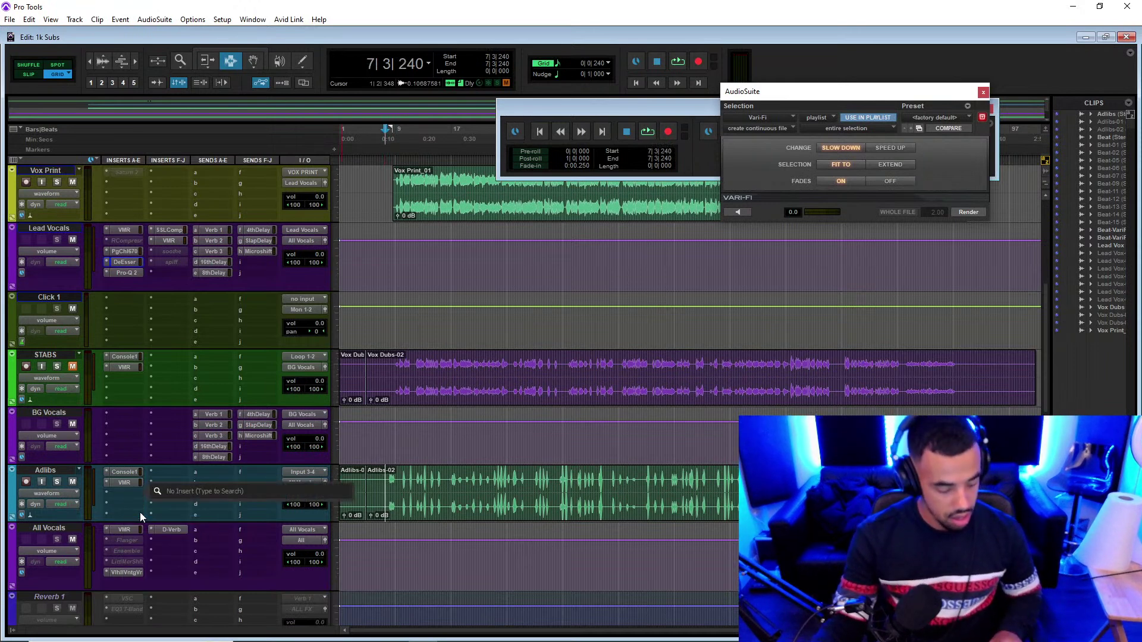
type("sat")
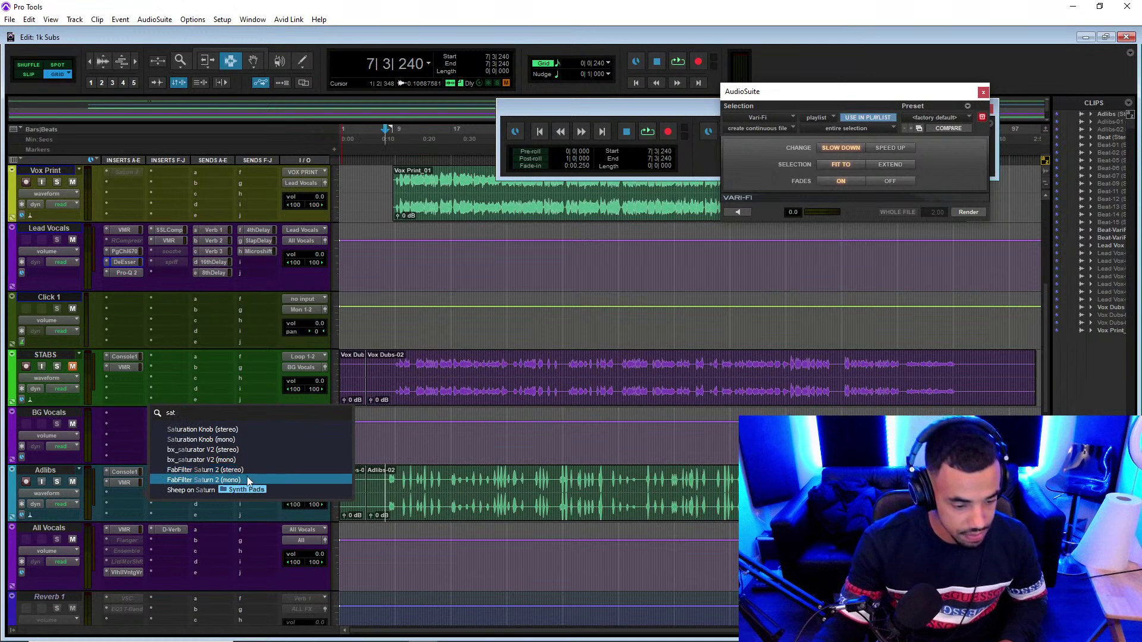
left_click(246, 470)
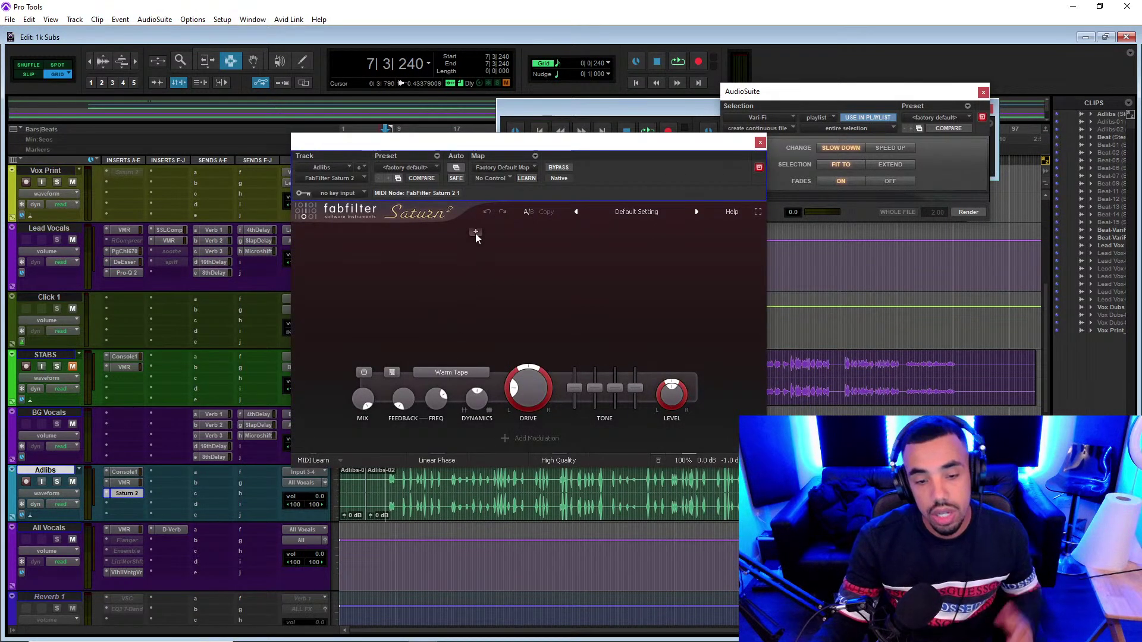
- Split Saturn 2 into three bands and shift both crossovers upward to leave a narrow middle band
left_click(476, 233)
left_click(616, 233)
left_click_drag(477, 253, 512, 263)
left_click_drag(616, 271, 662, 273)
left_click_drag(515, 272, 544, 265)
left_click_drag(657, 262, 649, 269)
- During playback, set Saturn 2's middle band to Gentle Saturation with more drive, and lower bands 1 and 3 to -4.45 dB
key("space")
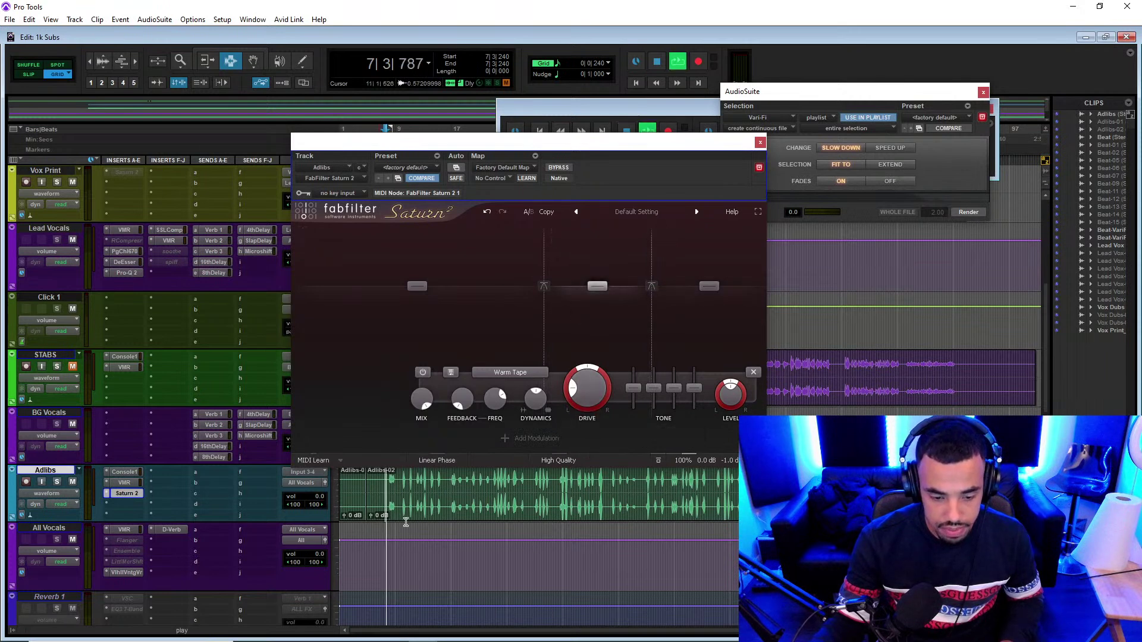
left_click(512, 373)
mouse_move(532, 426)
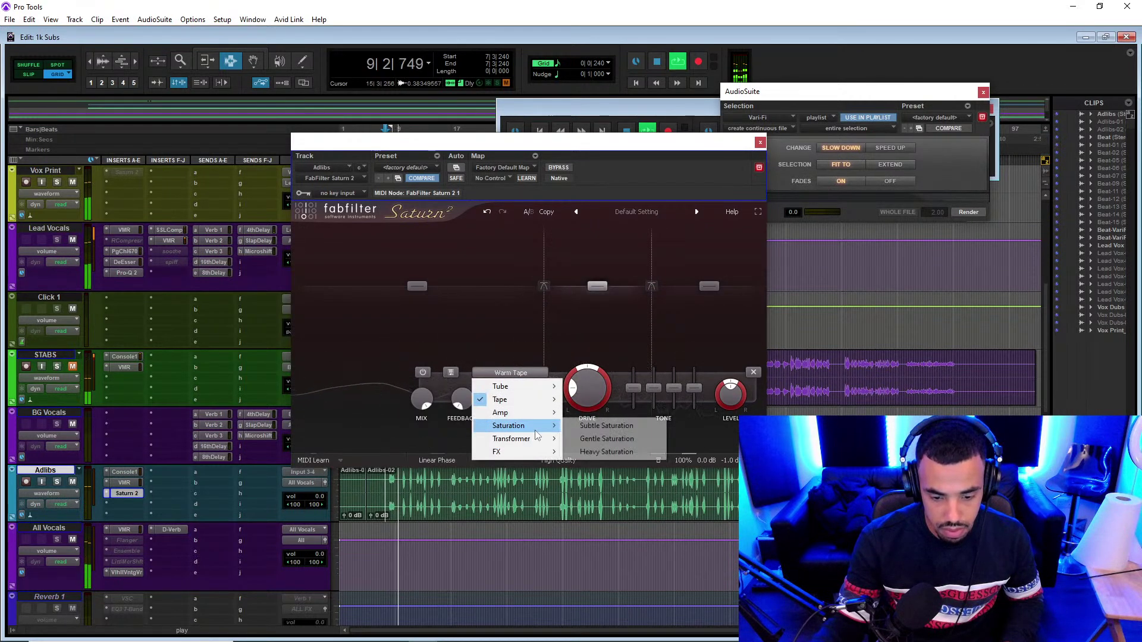
left_click(605, 439)
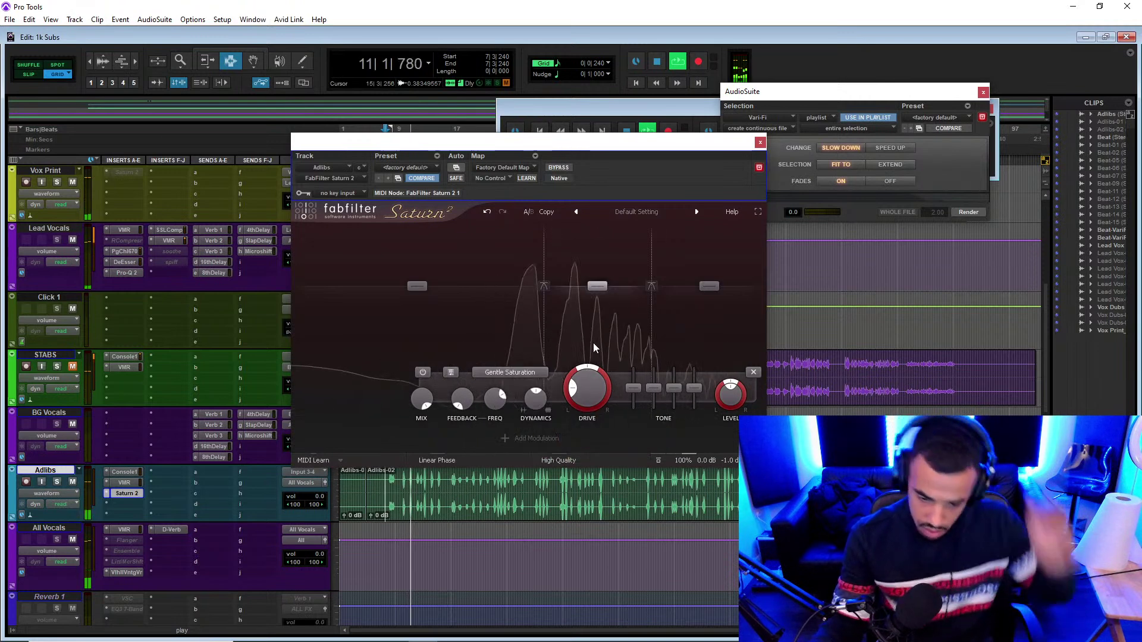
left_click_drag(581, 387, 615, 317)
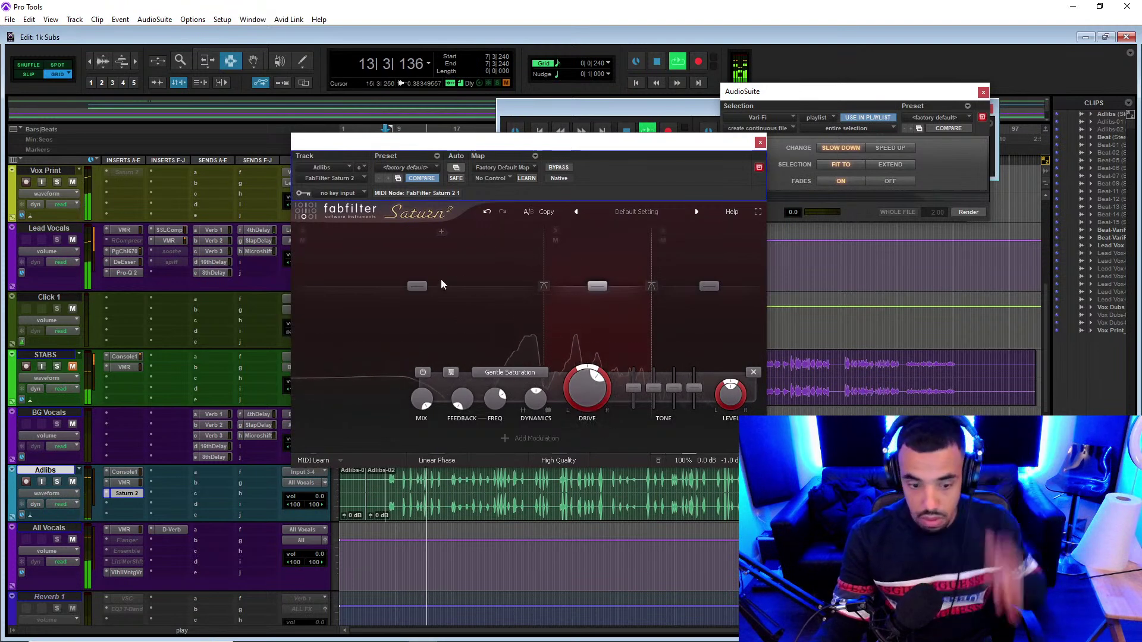
left_click_drag(421, 287, 422, 295)
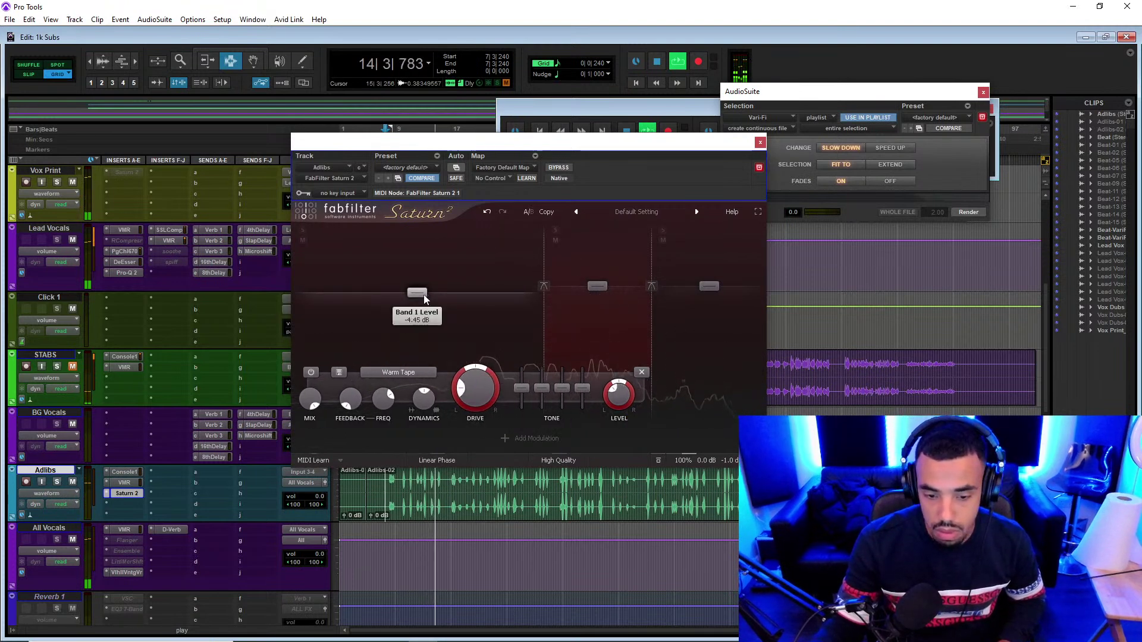
left_click_drag(709, 287, 716, 293)
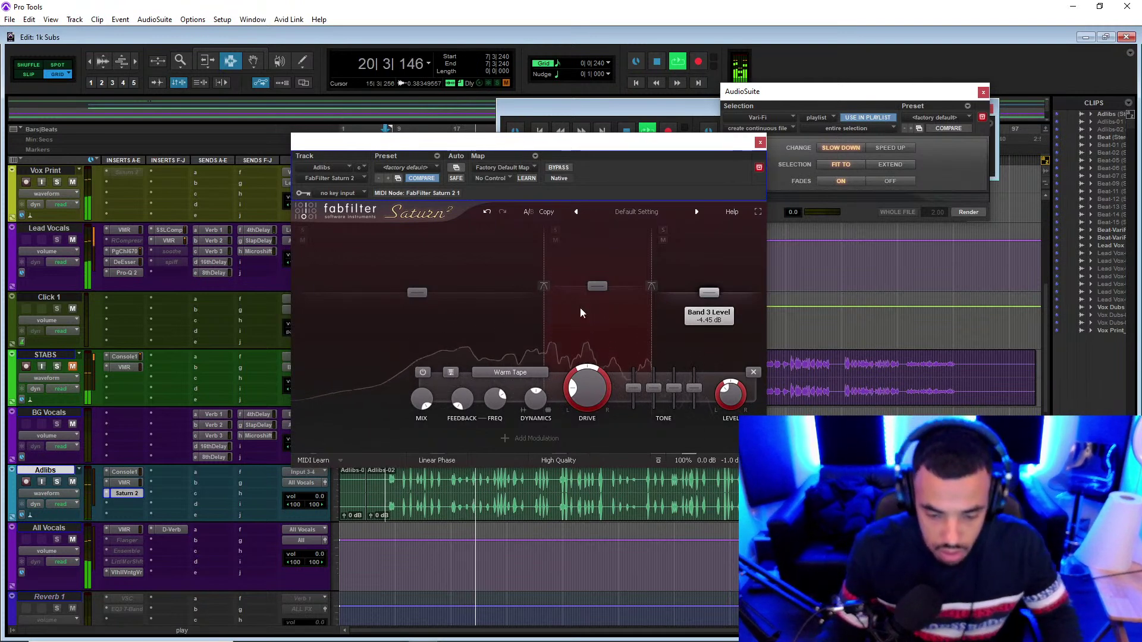
- Lower the Lead Vocals send to the 4th Delay to -26.1 dB during playback and close the Adlibs Virtual Mix Rack
left_click(133, 481)
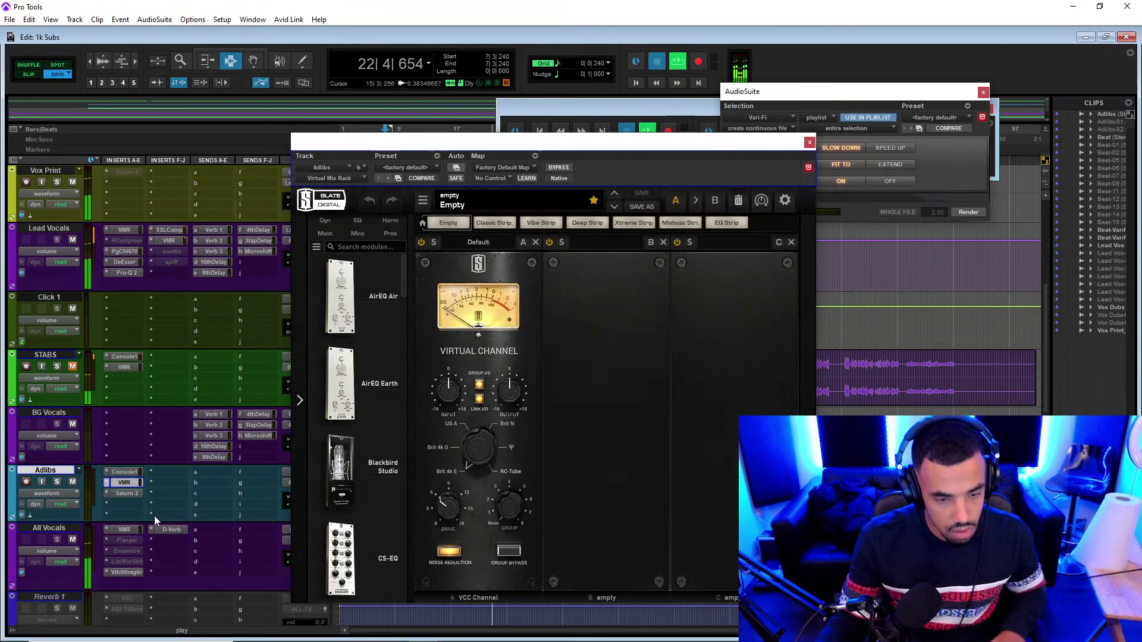
key("space")
scroll(155, 516, "down", 10)
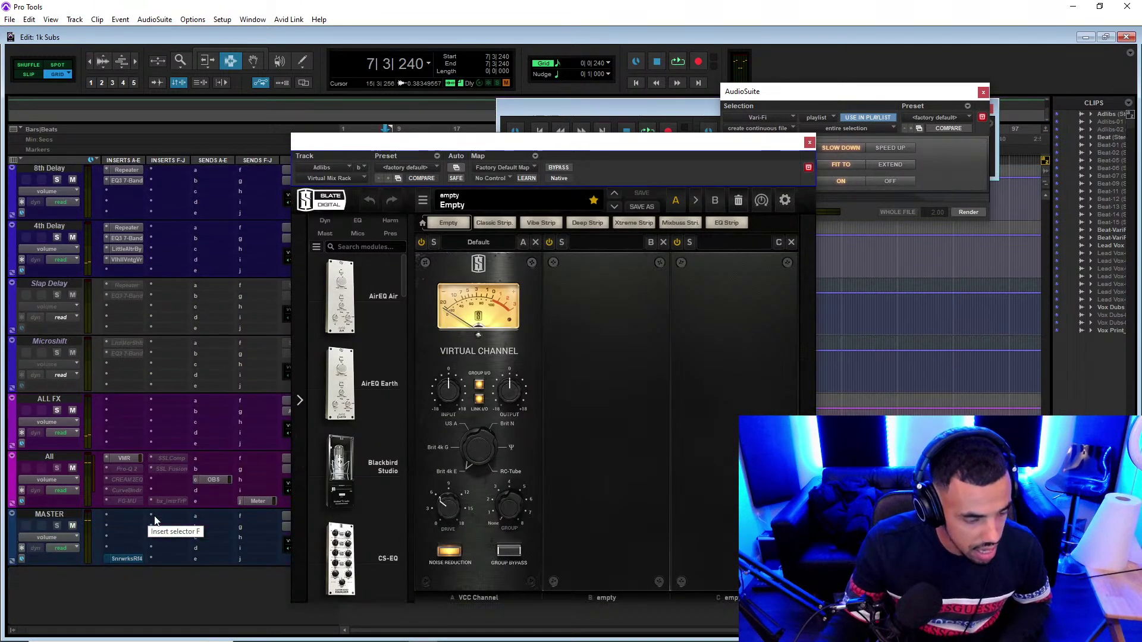
scroll(154, 520, "up", 8)
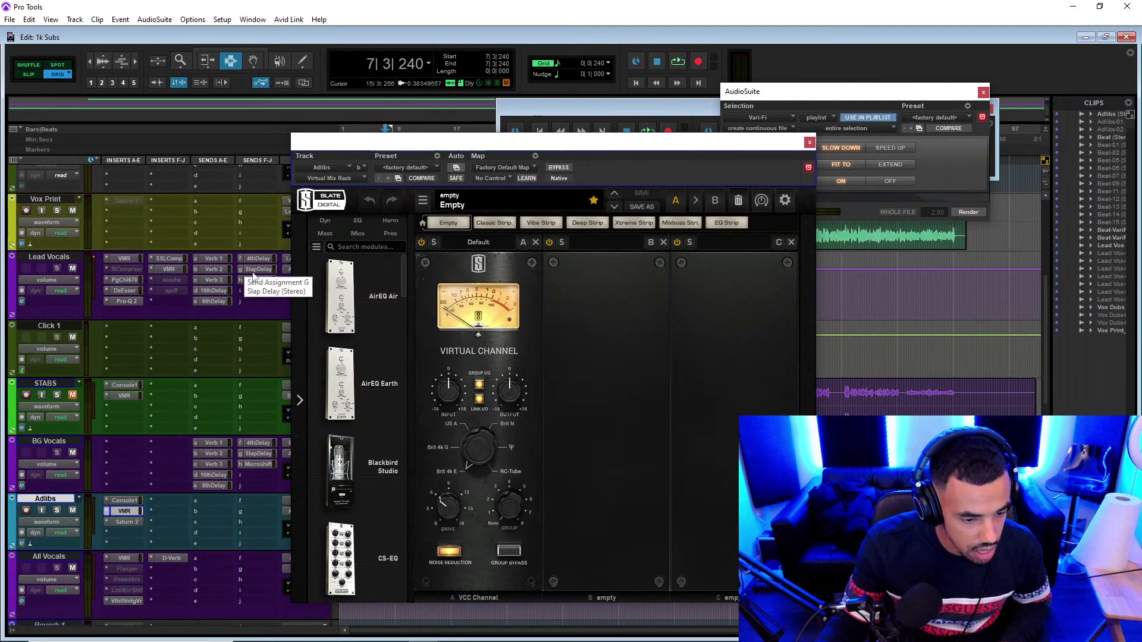
left_click(257, 262)
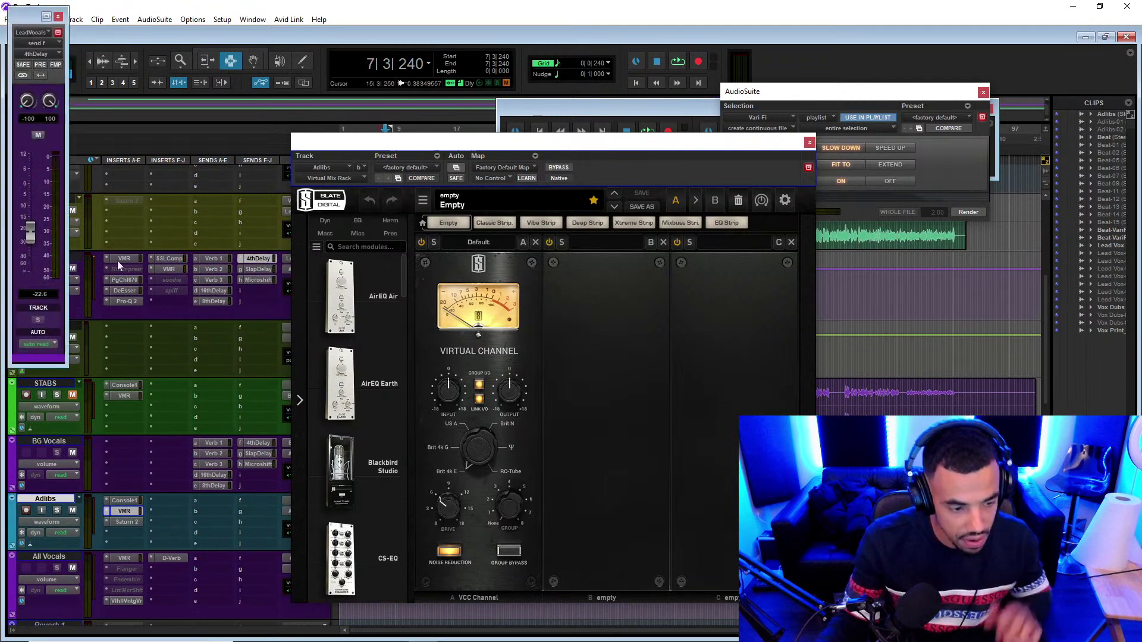
key("space")
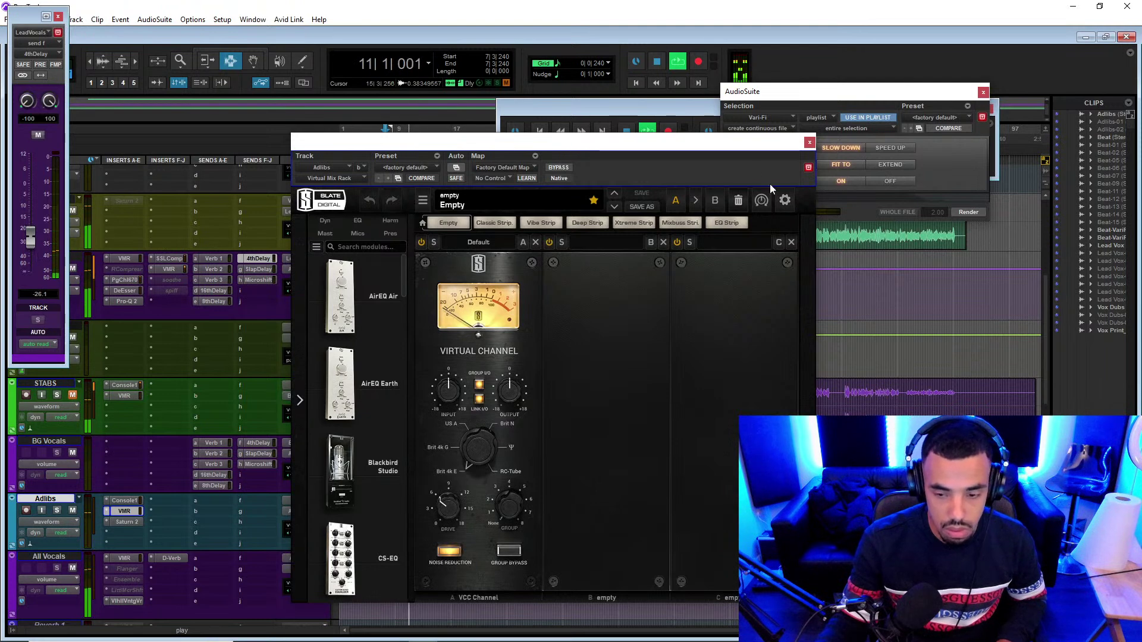
left_click(810, 143)
- Lower band 1 of the Adlibs Saturn 2 to -6.88 dB and close the plug-in
scroll(255, 469, "down", 5)
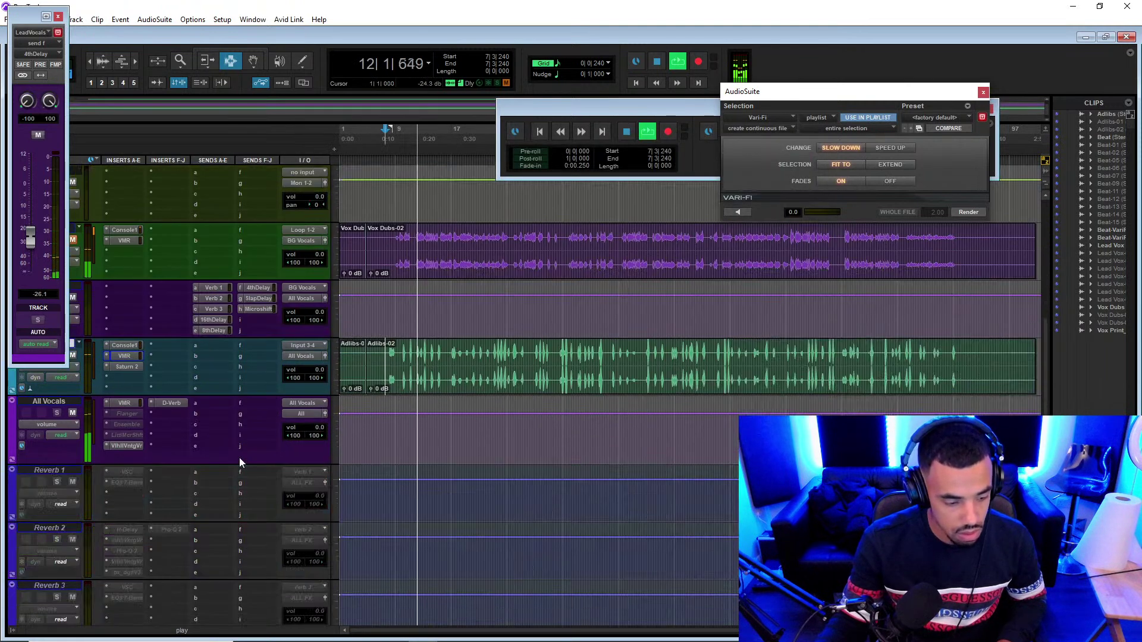
left_click(126, 366)
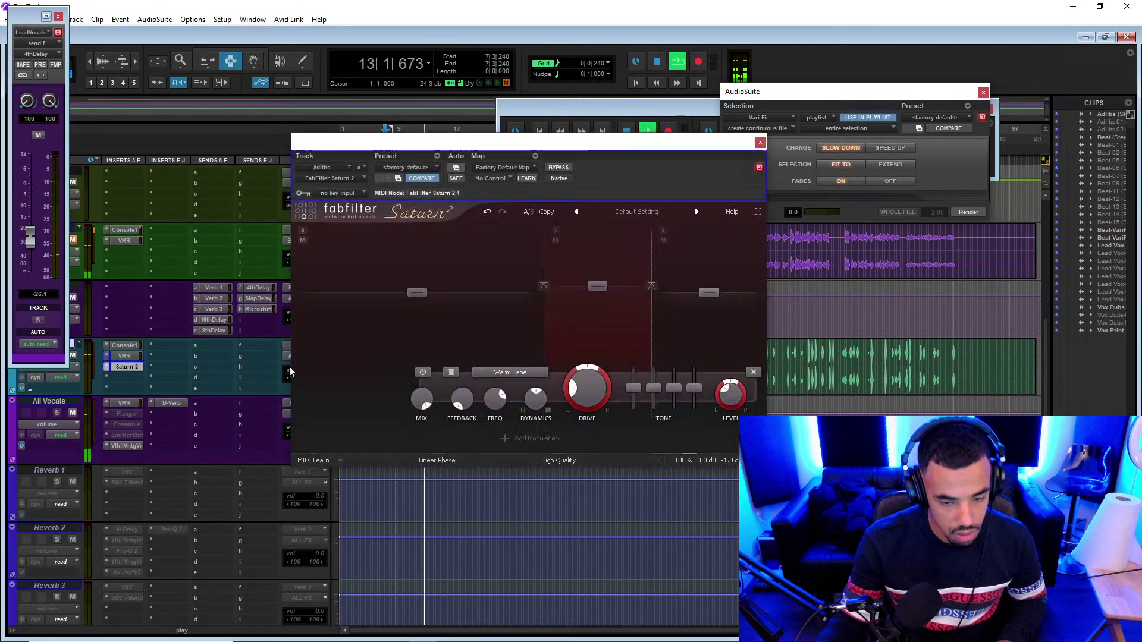
left_click_drag(418, 293, 419, 297)
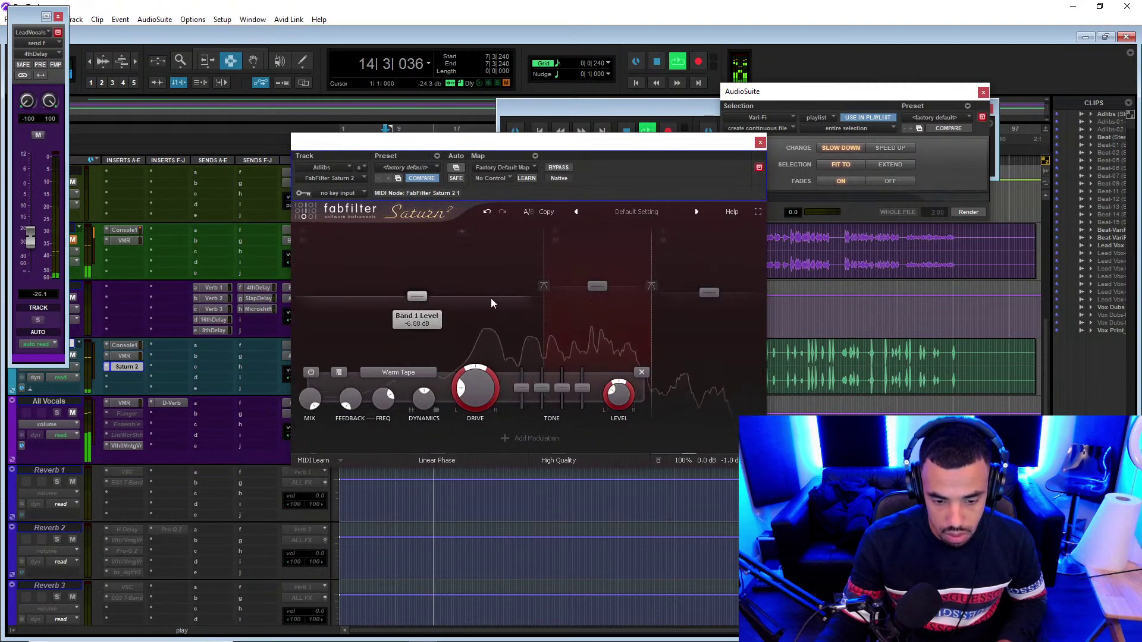
left_click(760, 142)
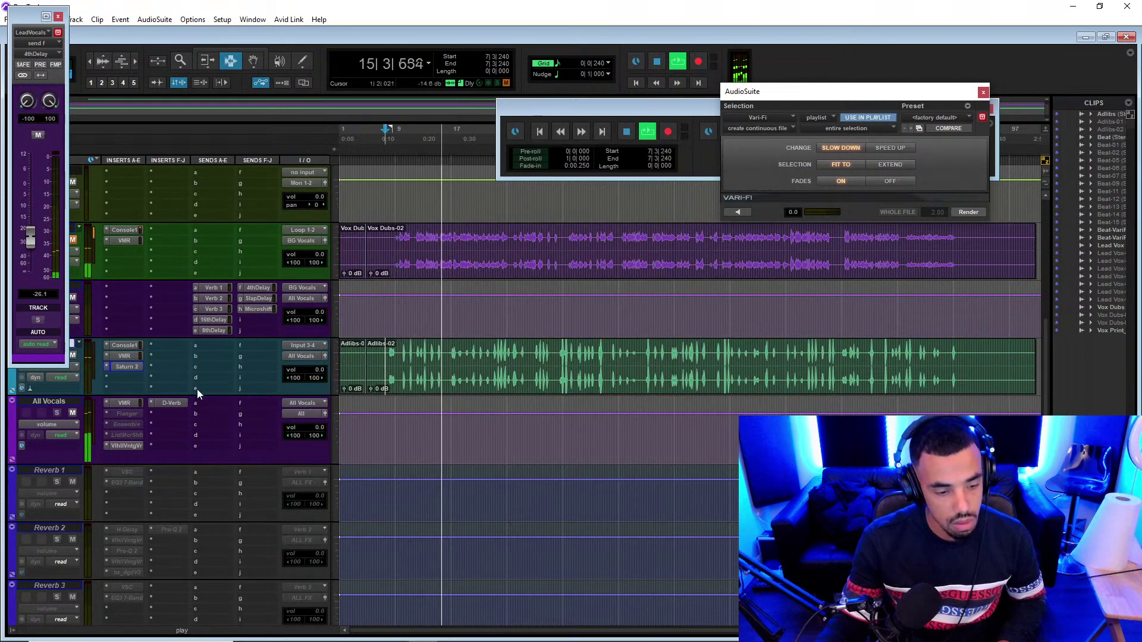
- Add an FG-116 compressor to the Adlibs Virtual Mix Rack, raise its input, reduce its output and set the ratio to 8
left_click(124, 357)
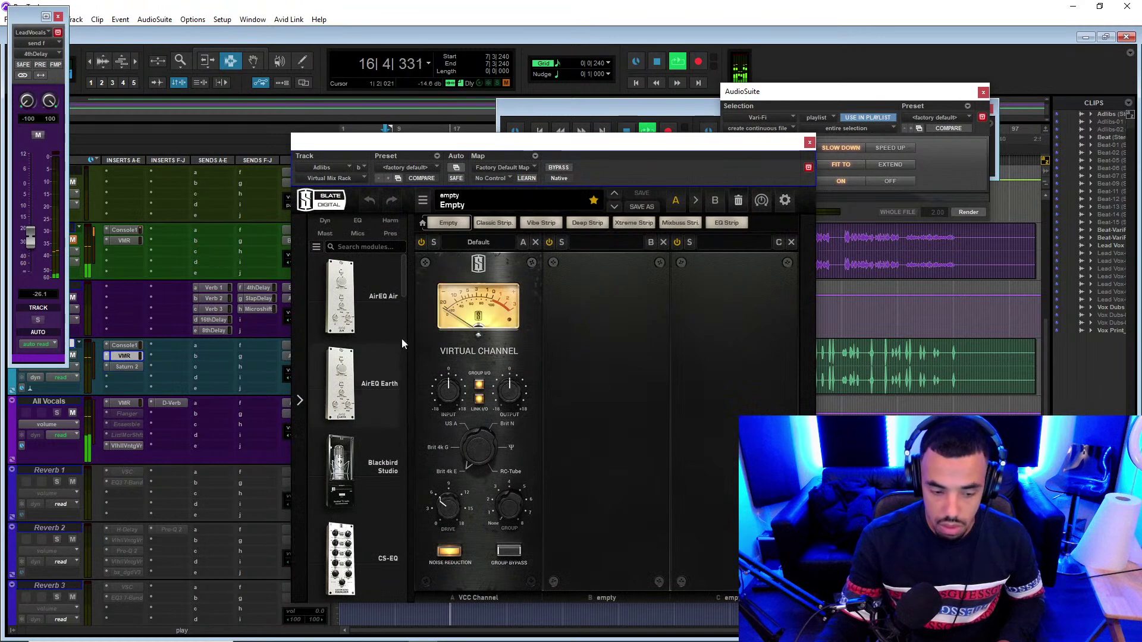
left_click_drag(409, 280, 570, 380)
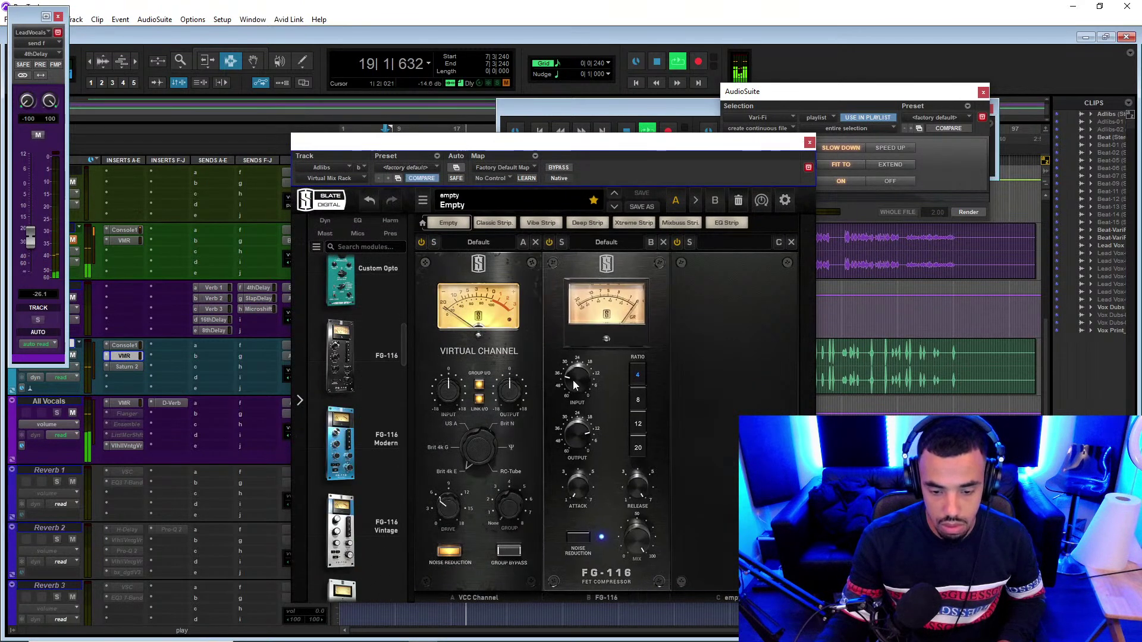
left_click_drag(571, 474, 571, 480)
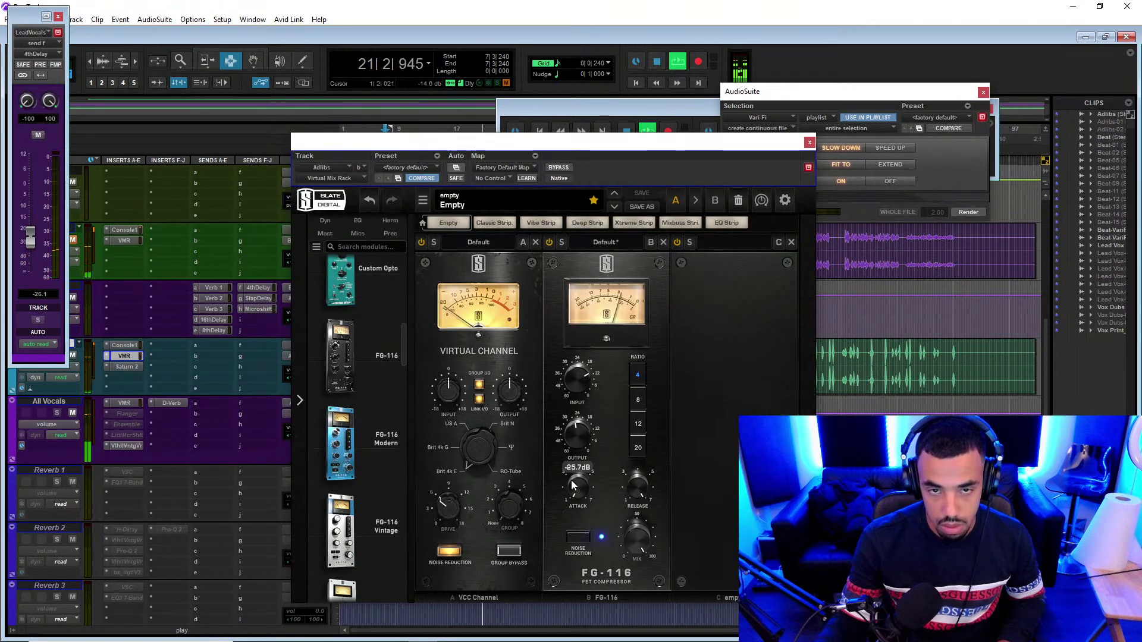
left_click_drag(572, 441, 572, 447)
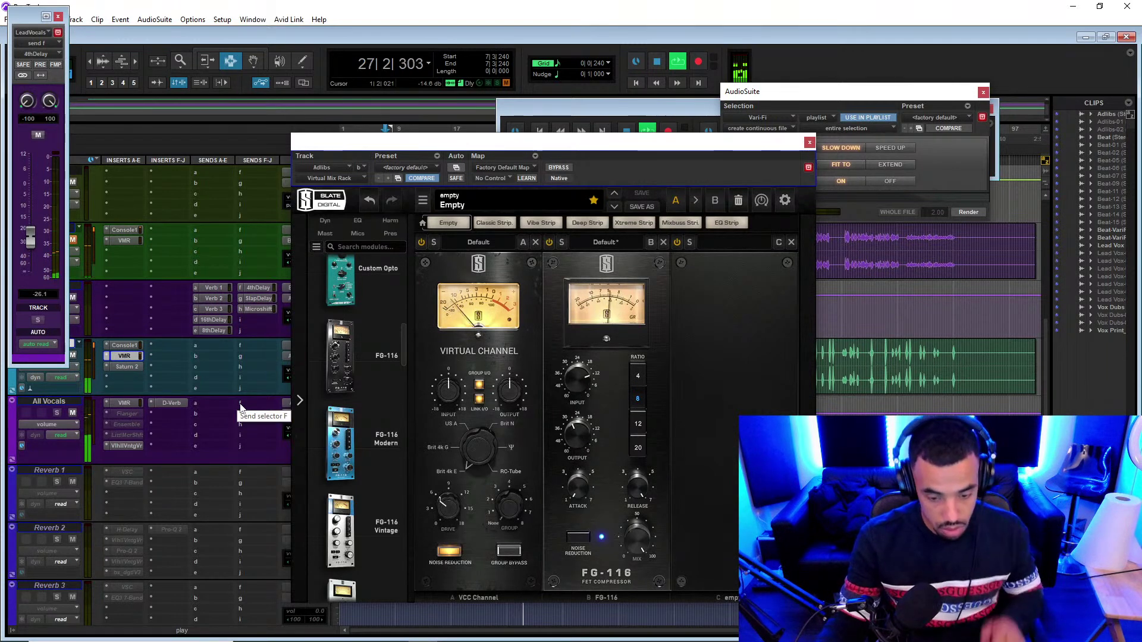
- Insert PanMan (stereo) in the fourth insert slot of the Adlibs track
left_click(122, 376)
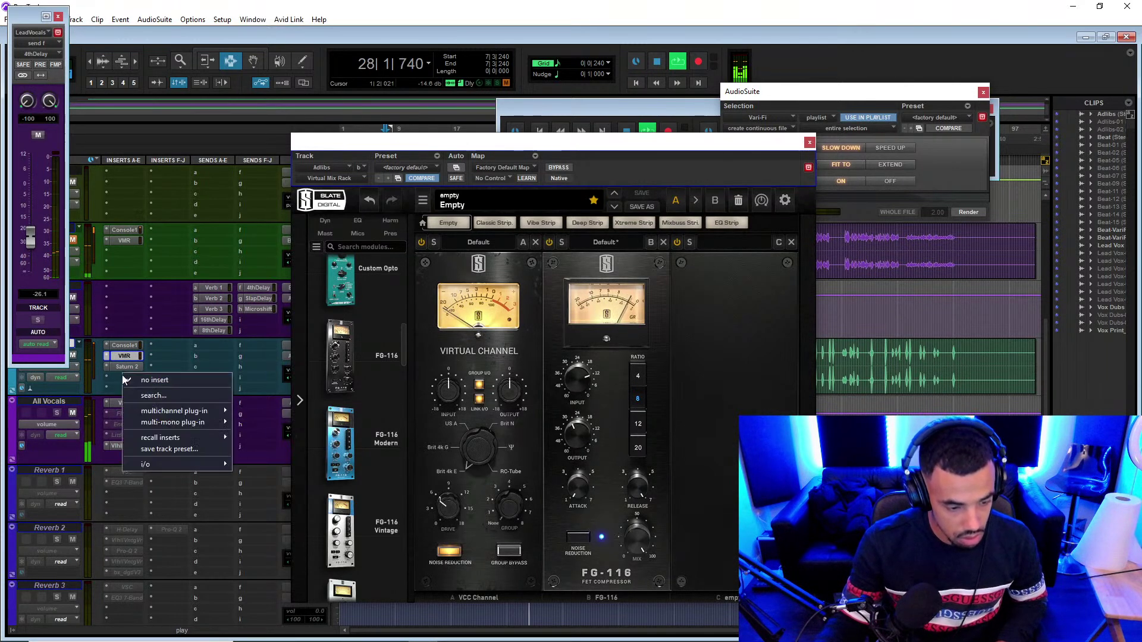
left_click(164, 401)
type("pA")
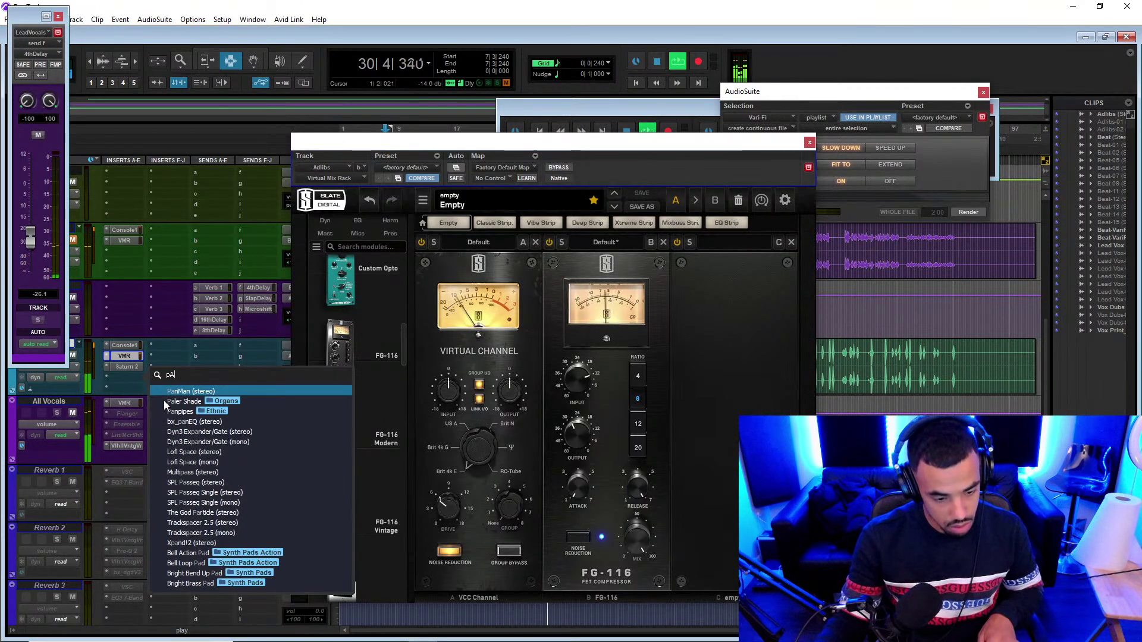
key("Escape")
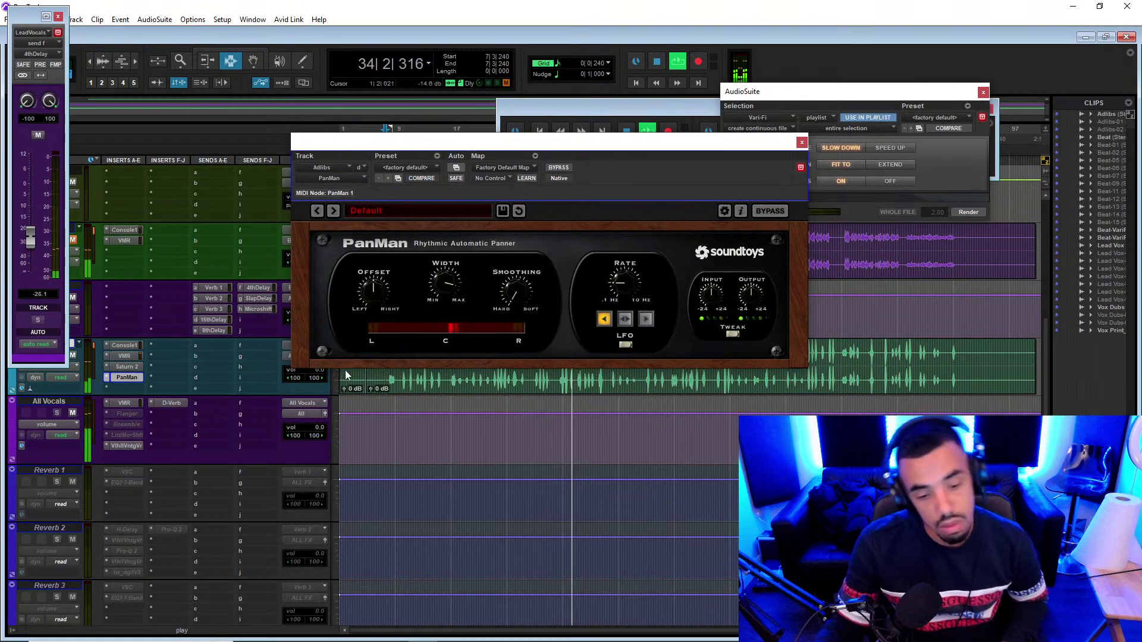
- Set PanMan's panning direction to back-and-forth and its mode to Rhythm Step
left_click(442, 211)
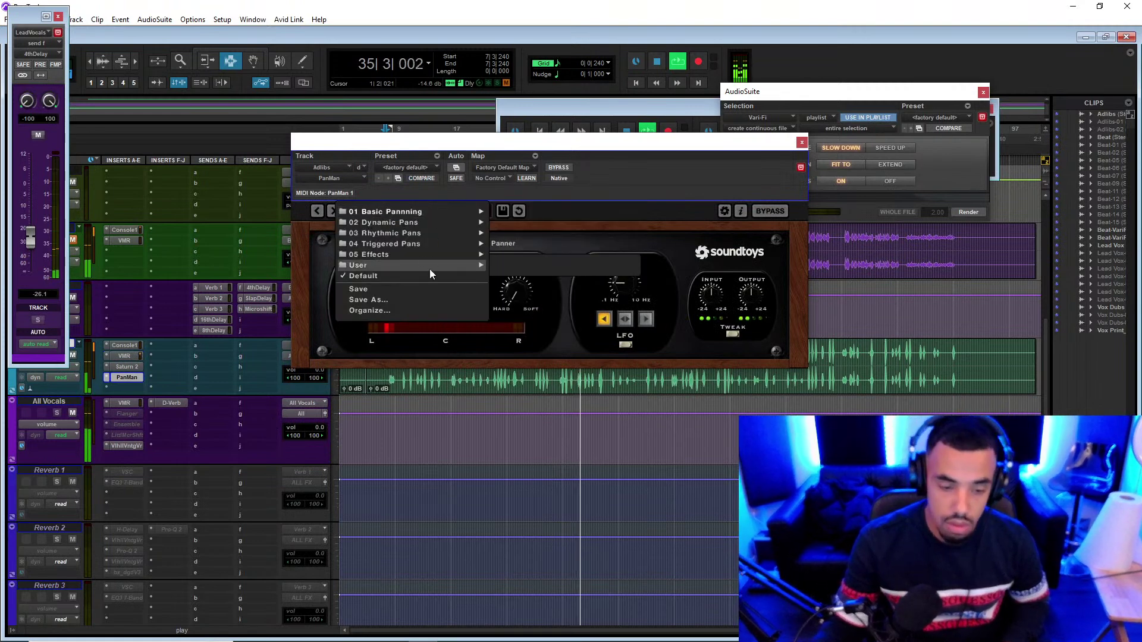
mouse_move(380, 254)
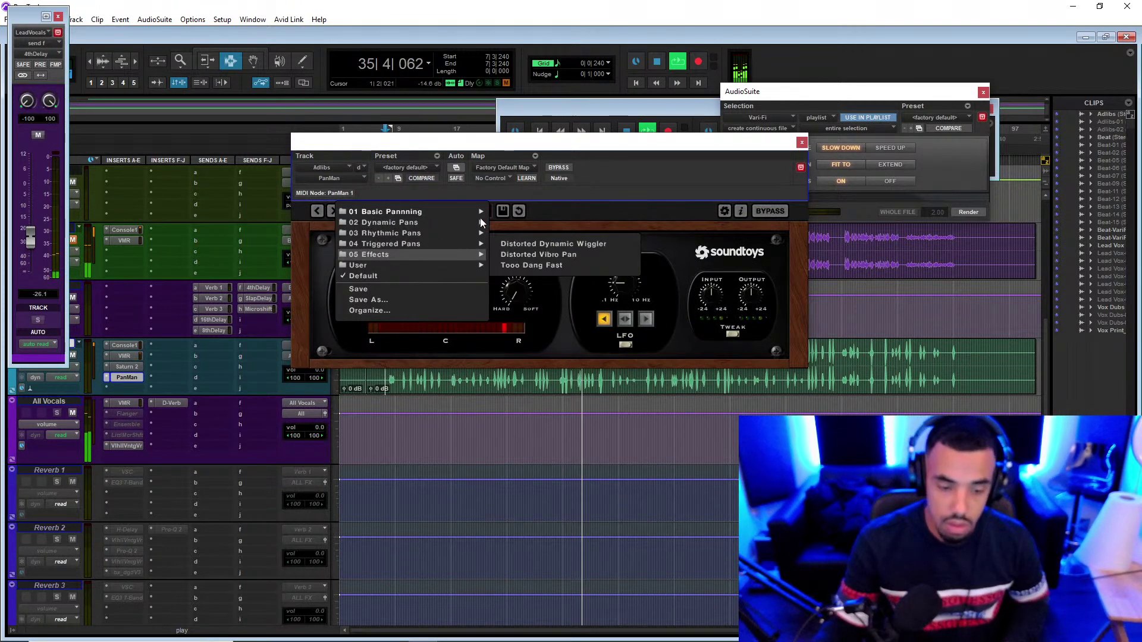
left_click(625, 319)
left_click(628, 345)
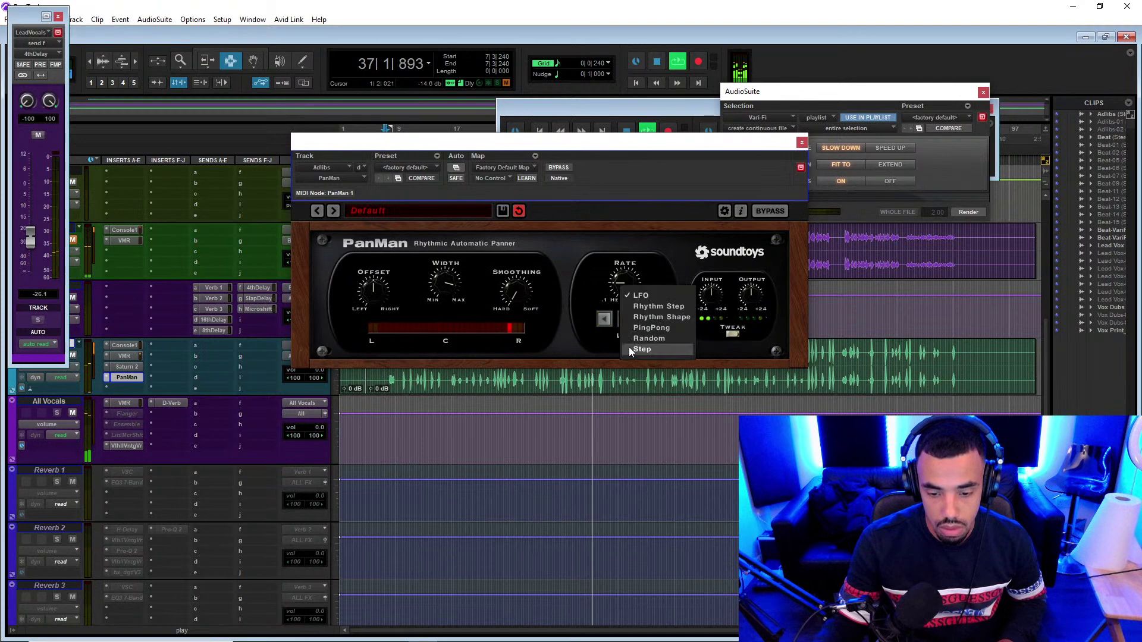
left_click(637, 306)
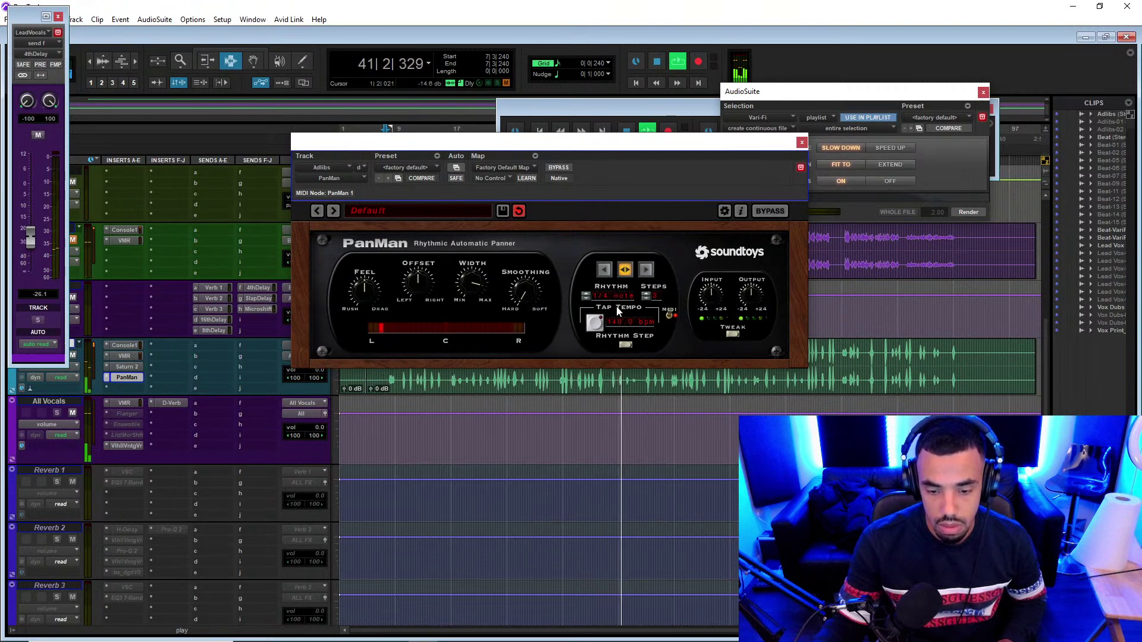
- Switch PanMan to Rhythm Shape mode with a 1/2 note rhythm, narrow its width and soften the smoothing
left_click(623, 345)
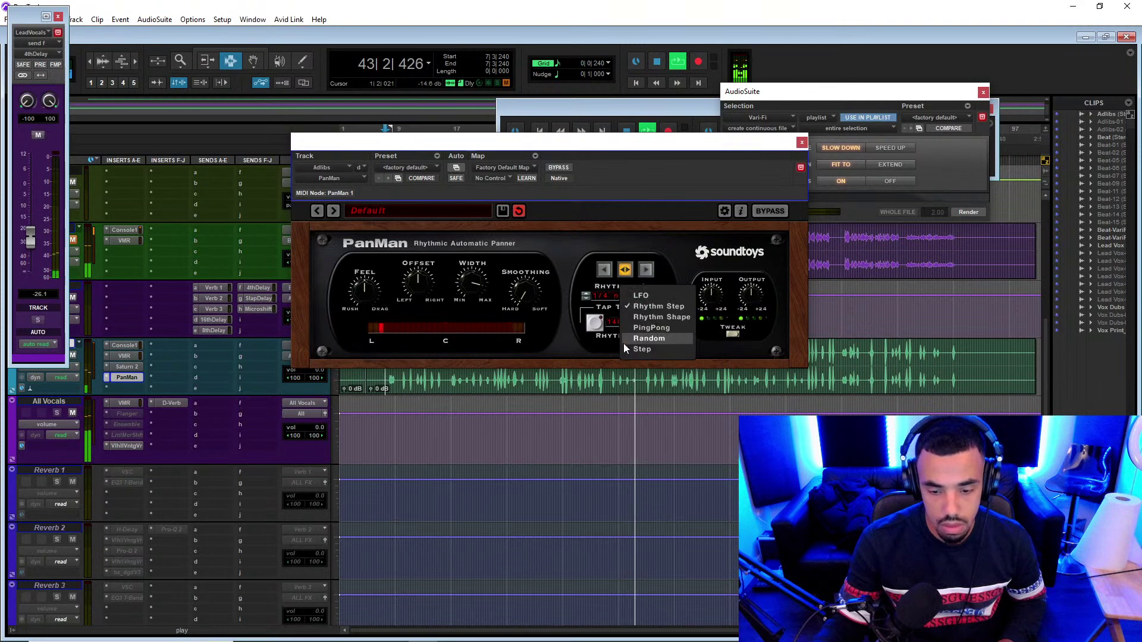
left_click(651, 315)
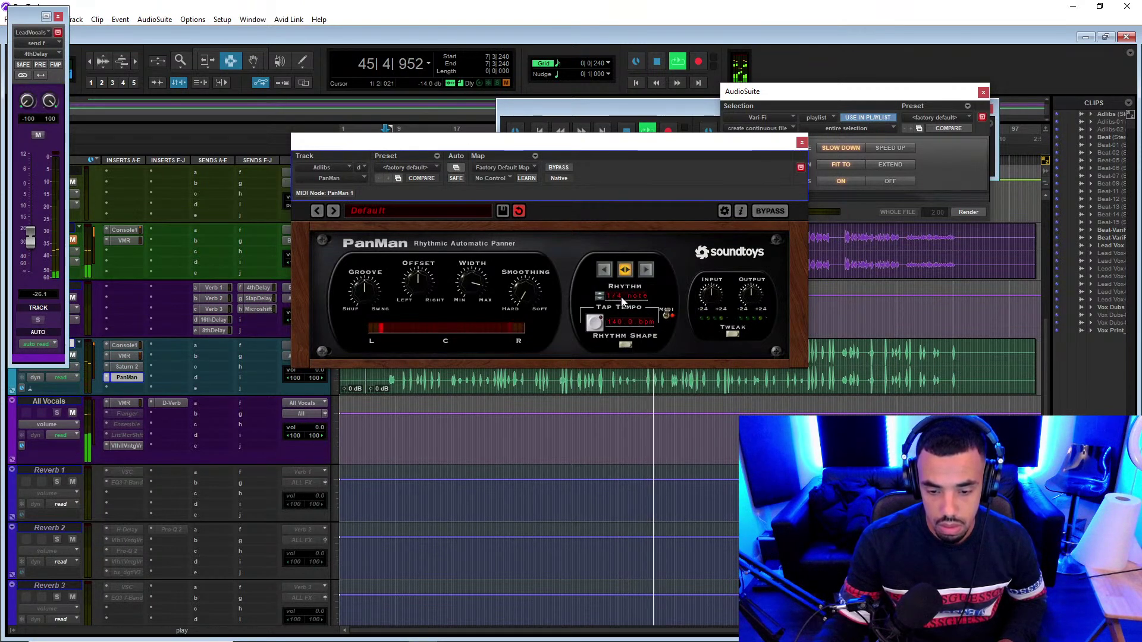
left_click(600, 299)
left_click(600, 297)
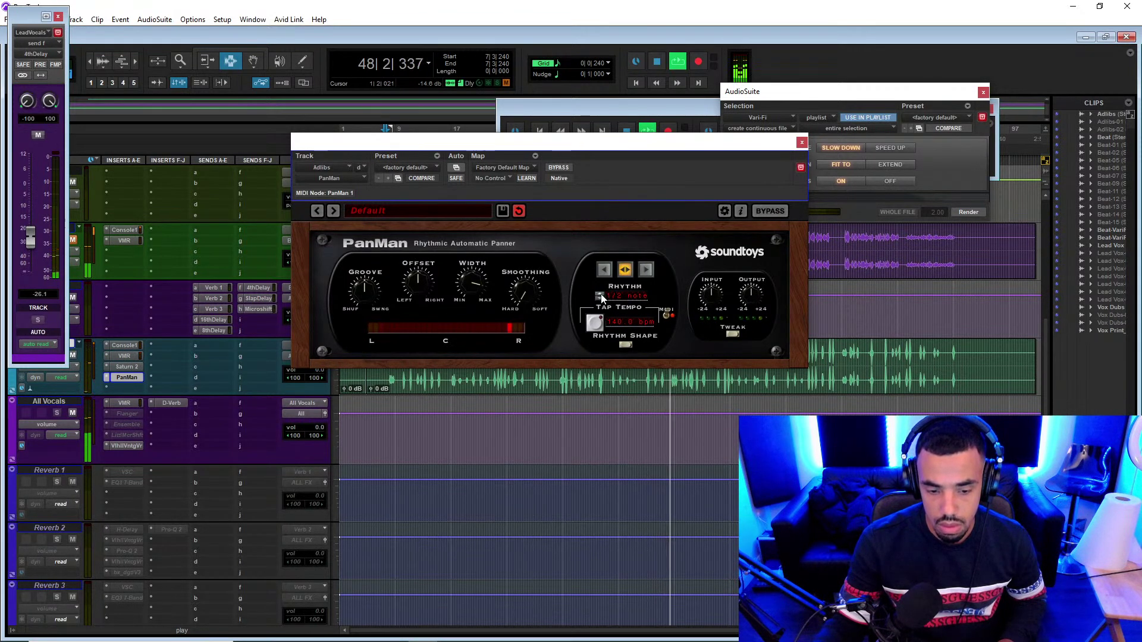
left_click_drag(483, 271, 486, 345)
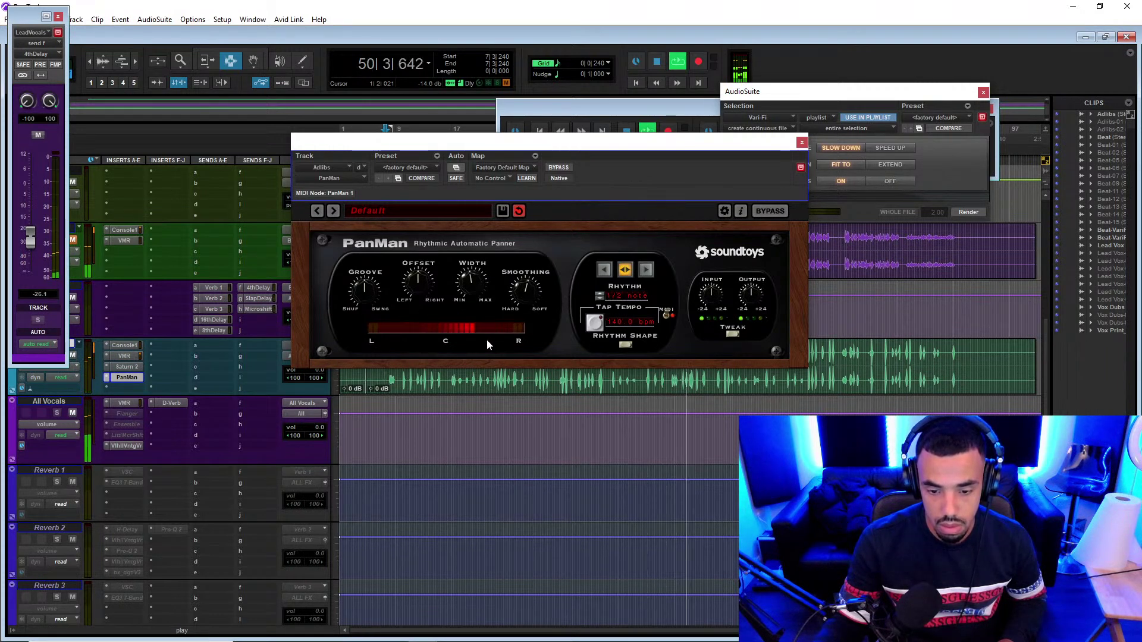
- Lengthen PanMan's rhythm to multiple bars, narrow the width slightly more and close the plug-in
left_click(599, 294)
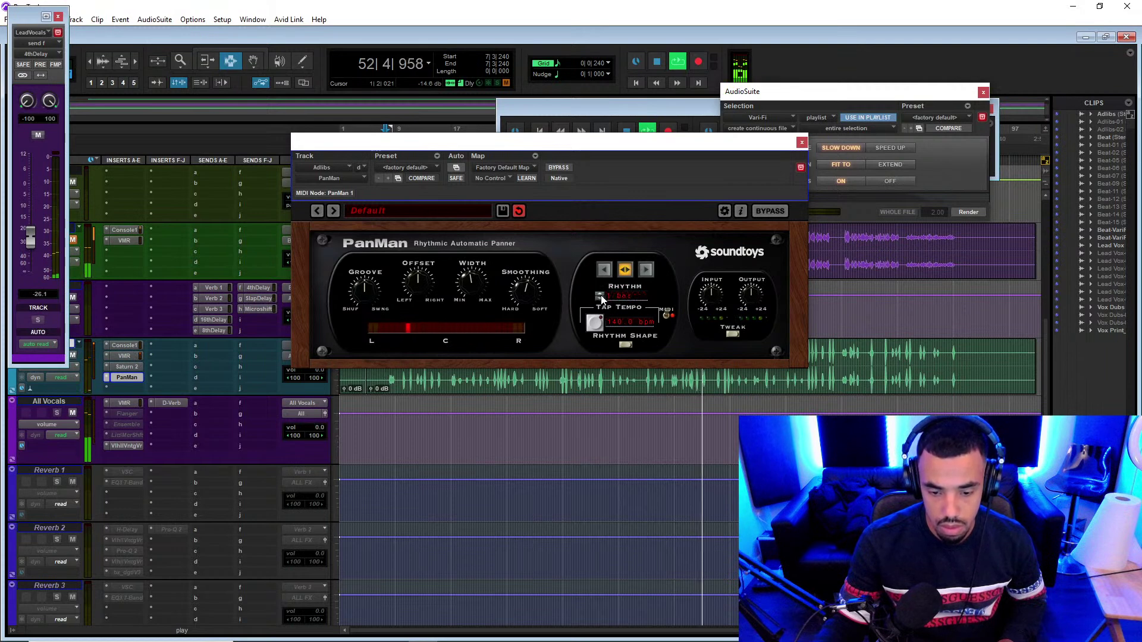
left_click(599, 295)
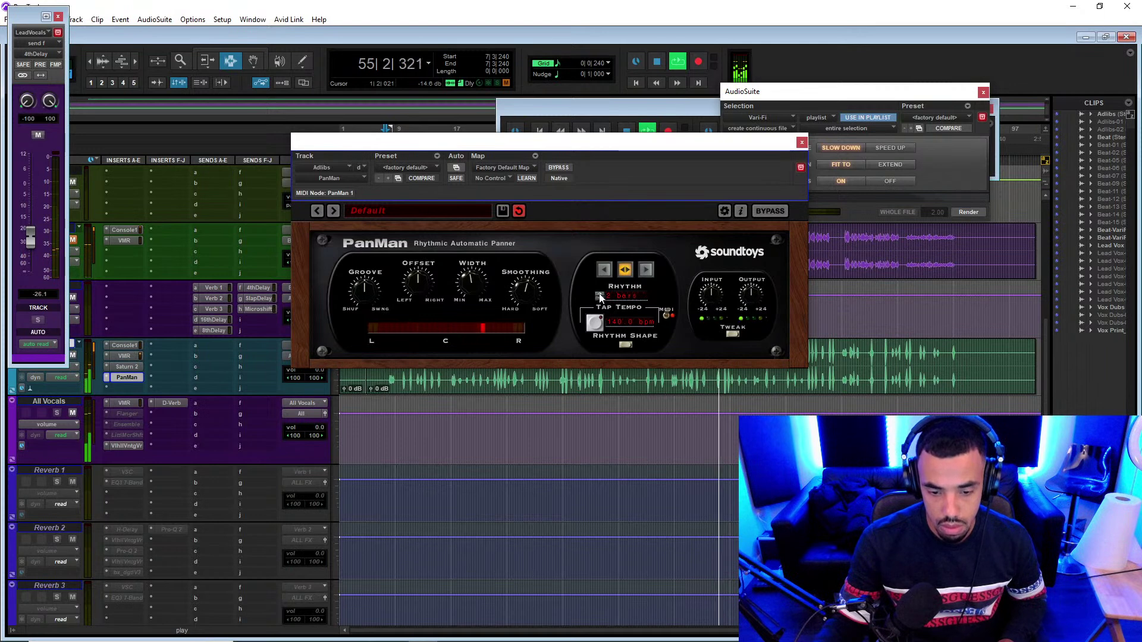
left_click_drag(484, 287, 476, 291)
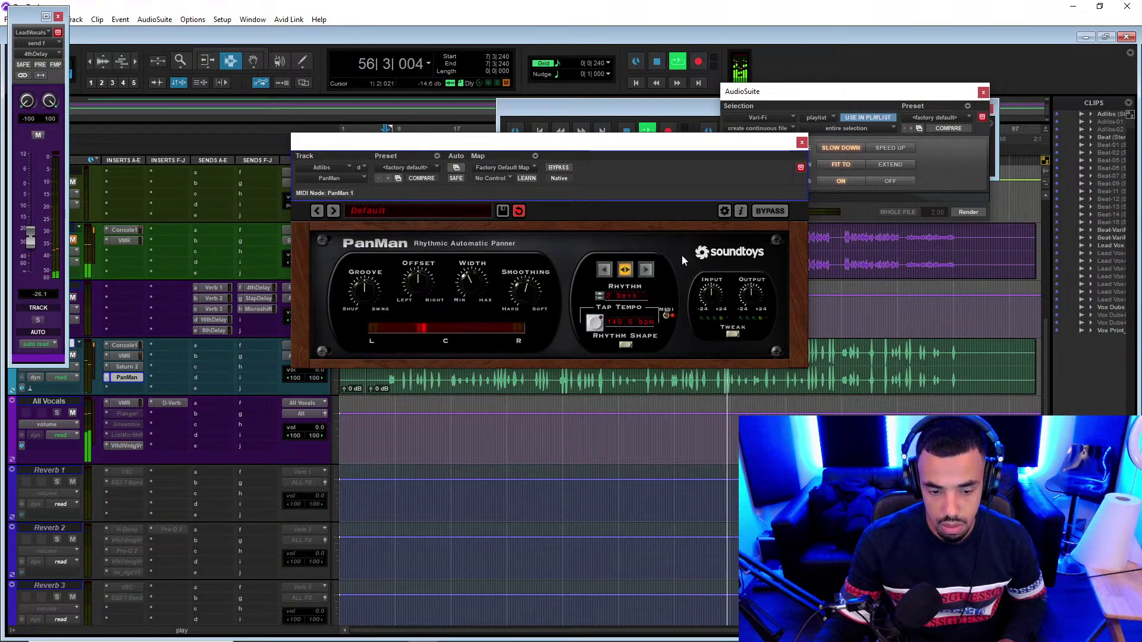
left_click(801, 143)
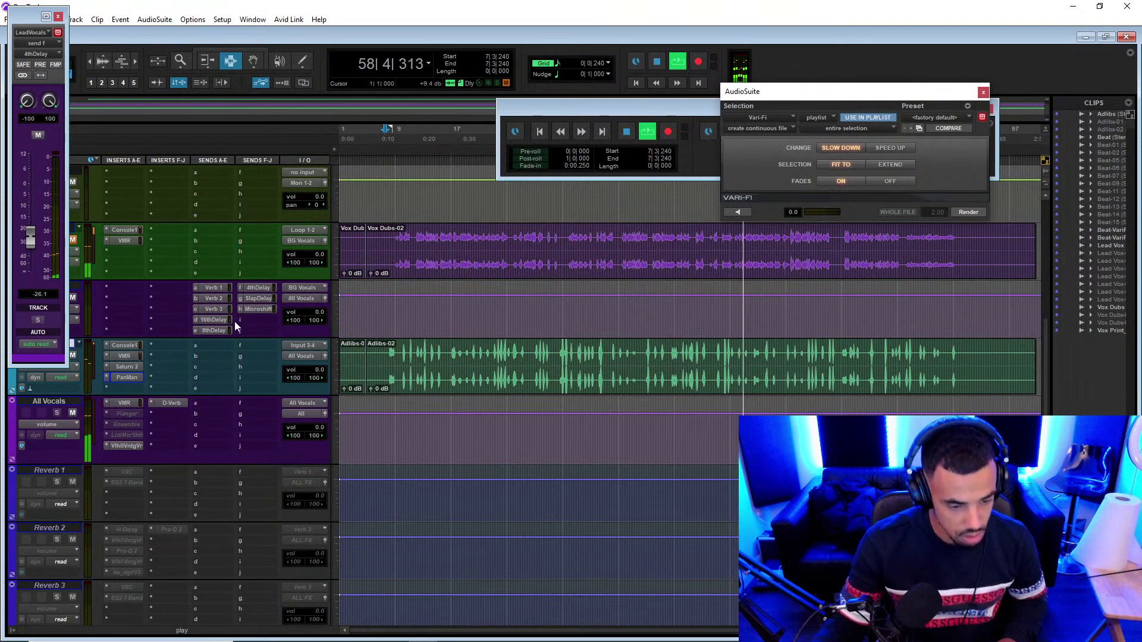
- Add a send from the Adlibs track to the 8thDelay bus and set its level to -16.9 dB
left_click(256, 288)
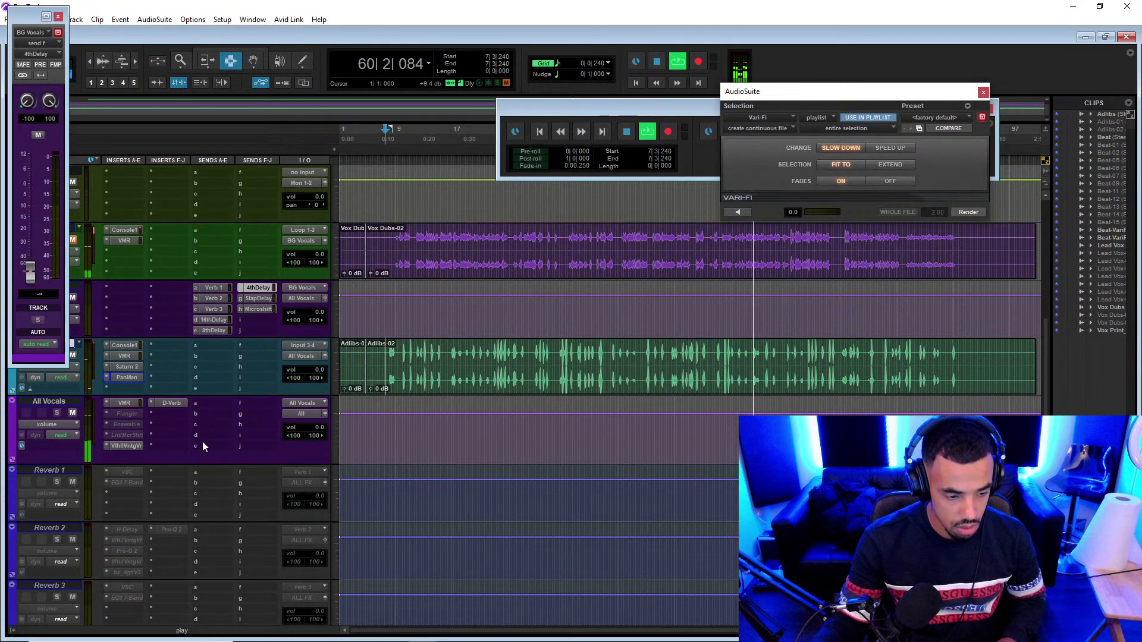
left_click(218, 359)
mouse_move(266, 401)
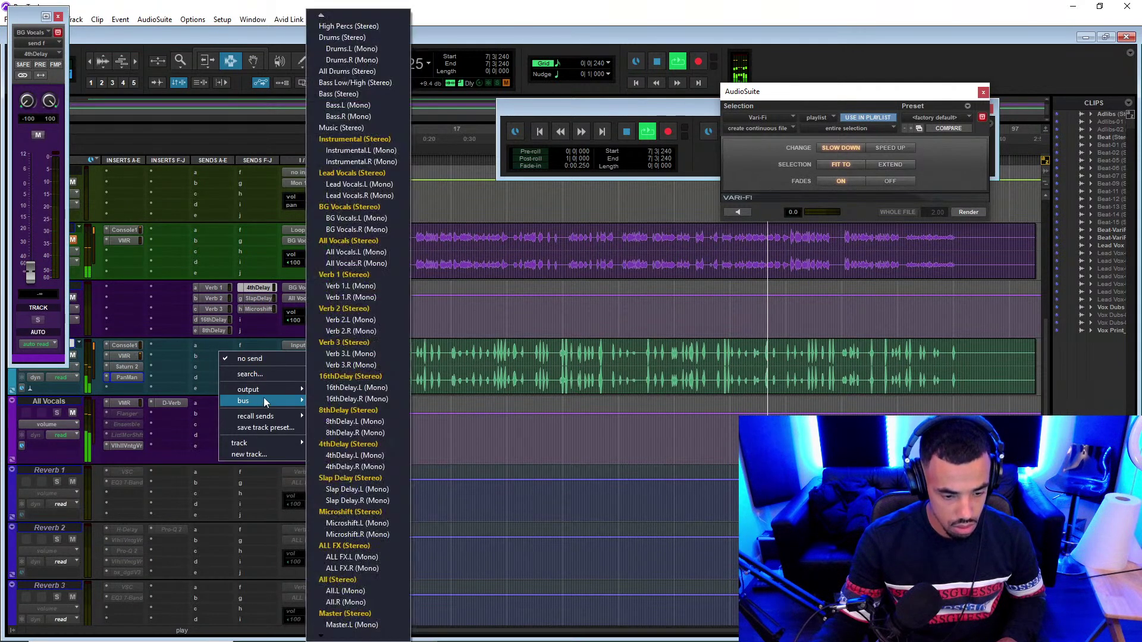
left_click(347, 410)
left_click_drag(31, 274, 35, 223)
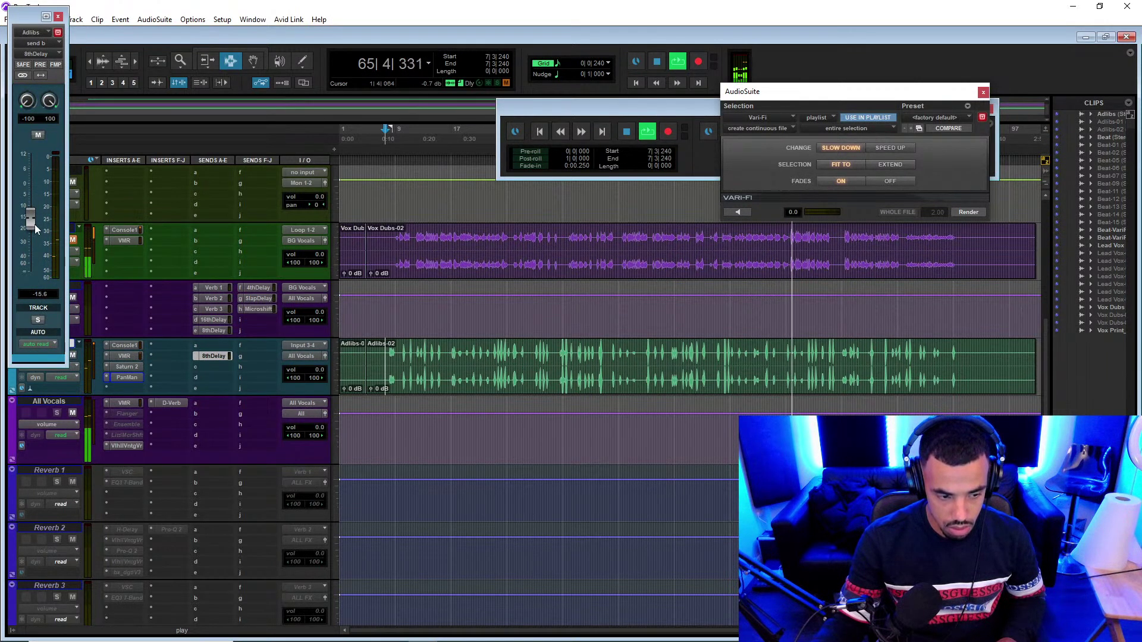
left_click_drag(34, 222, 35, 220)
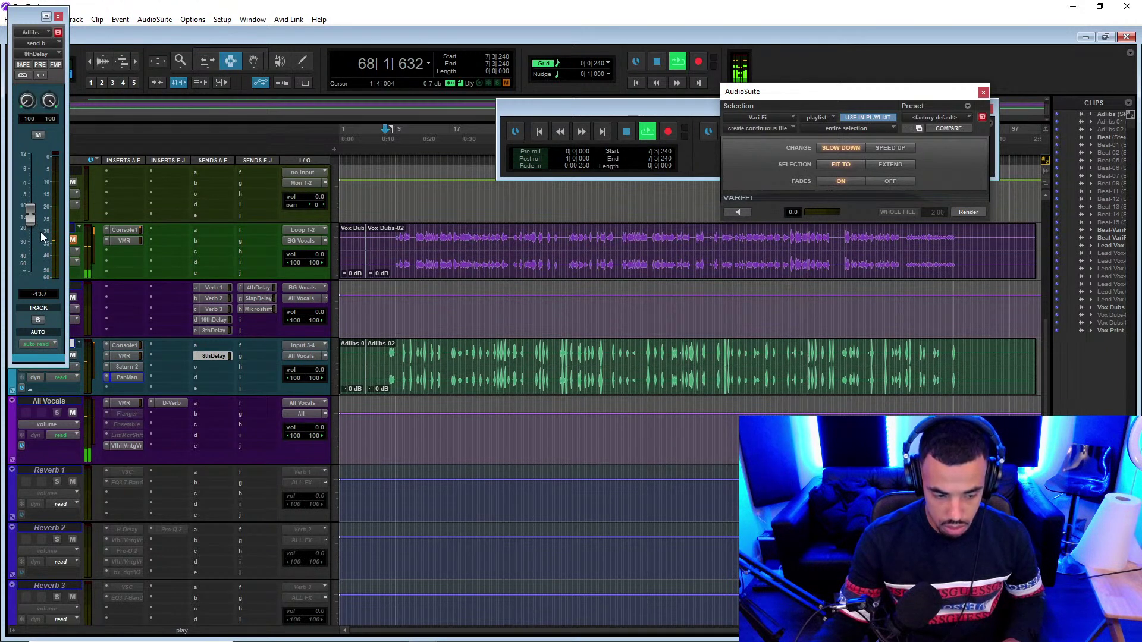
left_click_drag(31, 222, 31, 227)
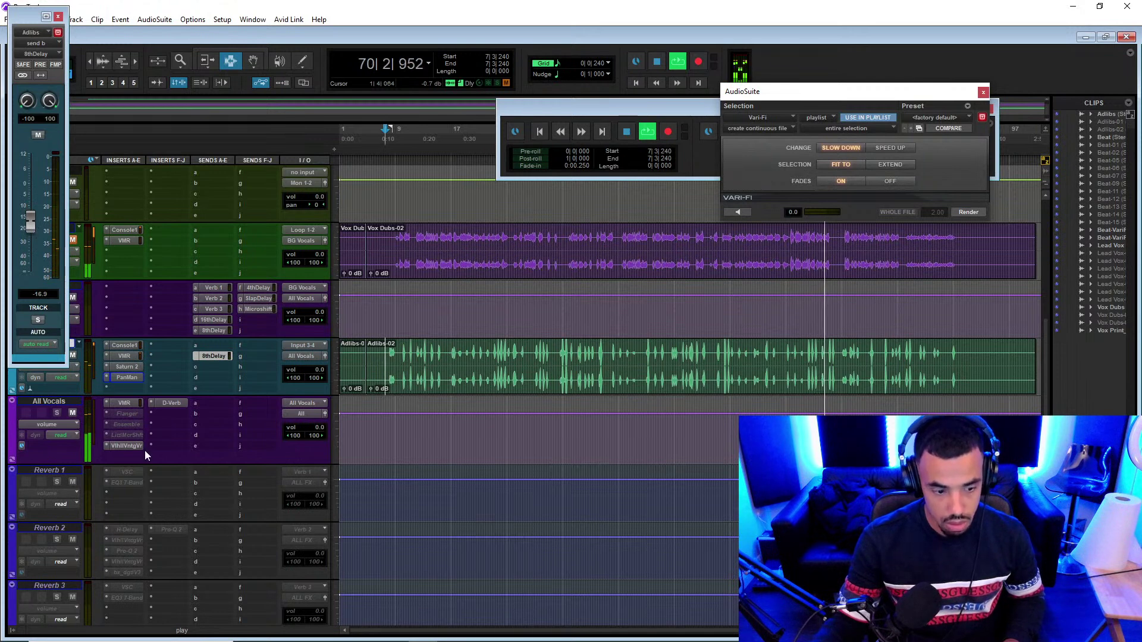
- Set the middle band of the Adlibs Saturn 2 to Heavy Saturation, lower its bass and presence tone, and close the plug-in
left_click(122, 366)
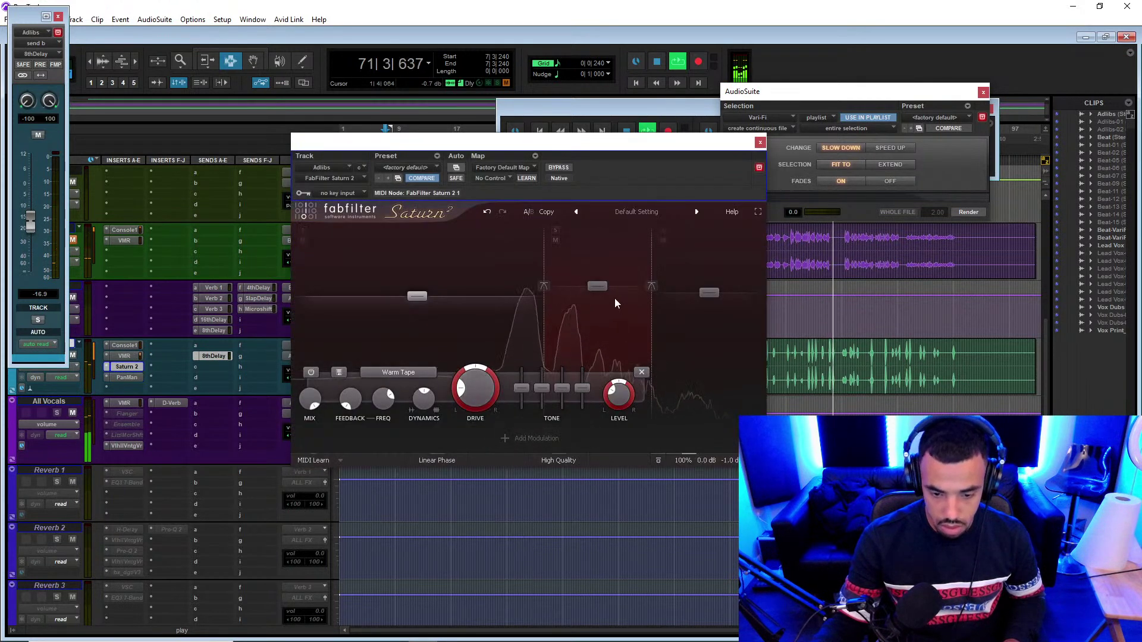
left_click(510, 373)
mouse_move(509, 426)
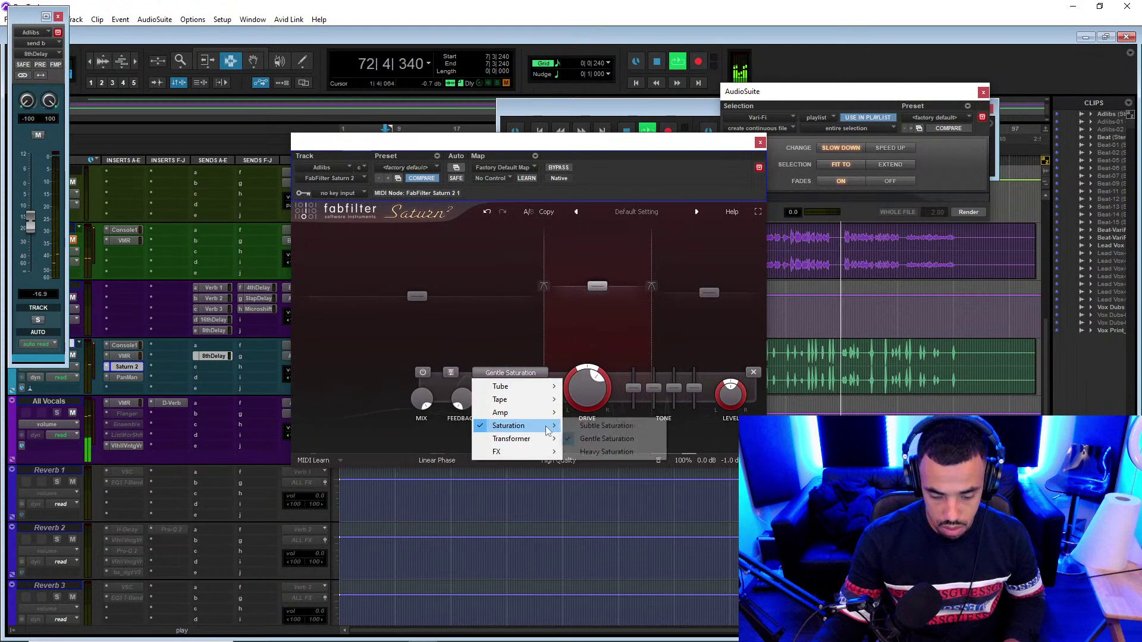
left_click(606, 452)
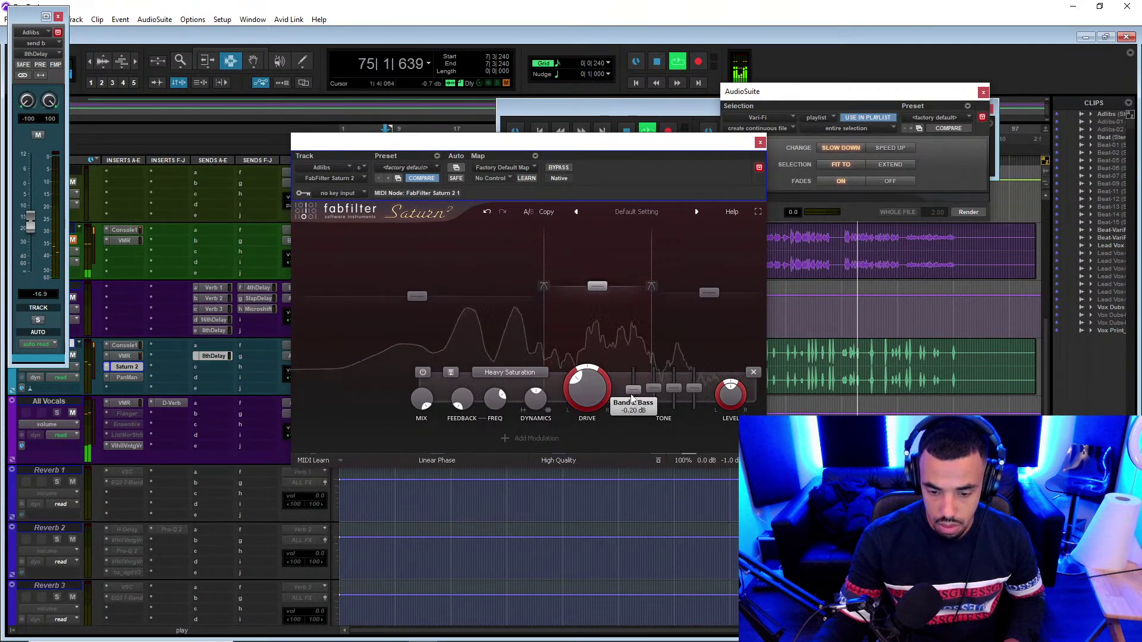
left_click_drag(693, 389, 632, 395)
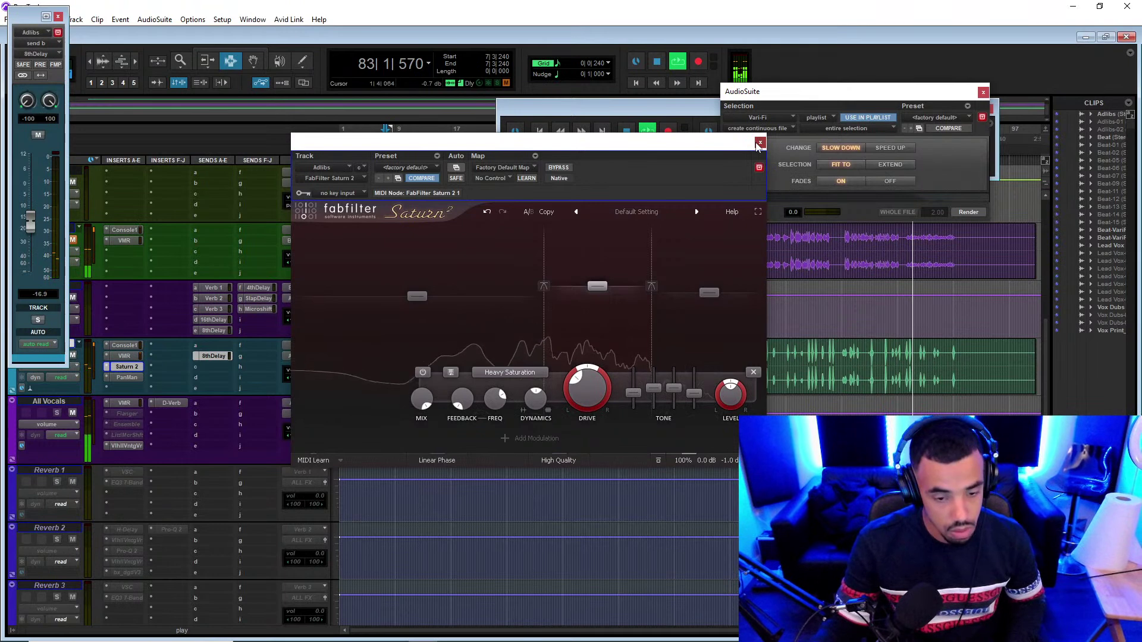
left_click(760, 143)
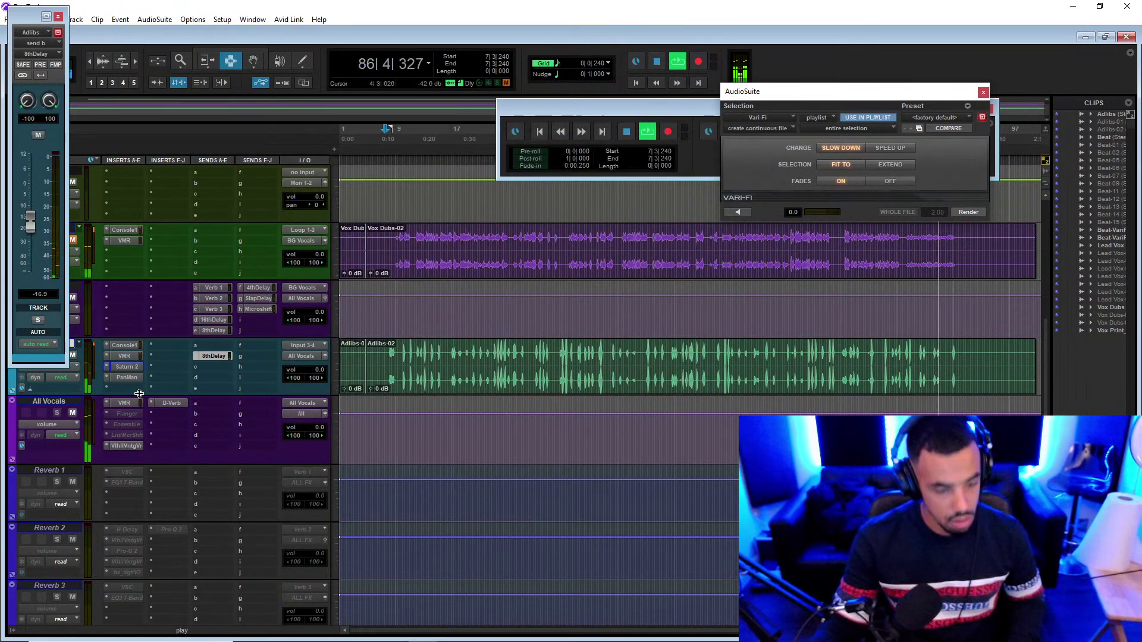
- Insert Little MicroShift (stereo) in the third insert slot of the STABS track, lower the track's volume to -2.6 dB and stop playback
scroll(139, 394, "up", 3)
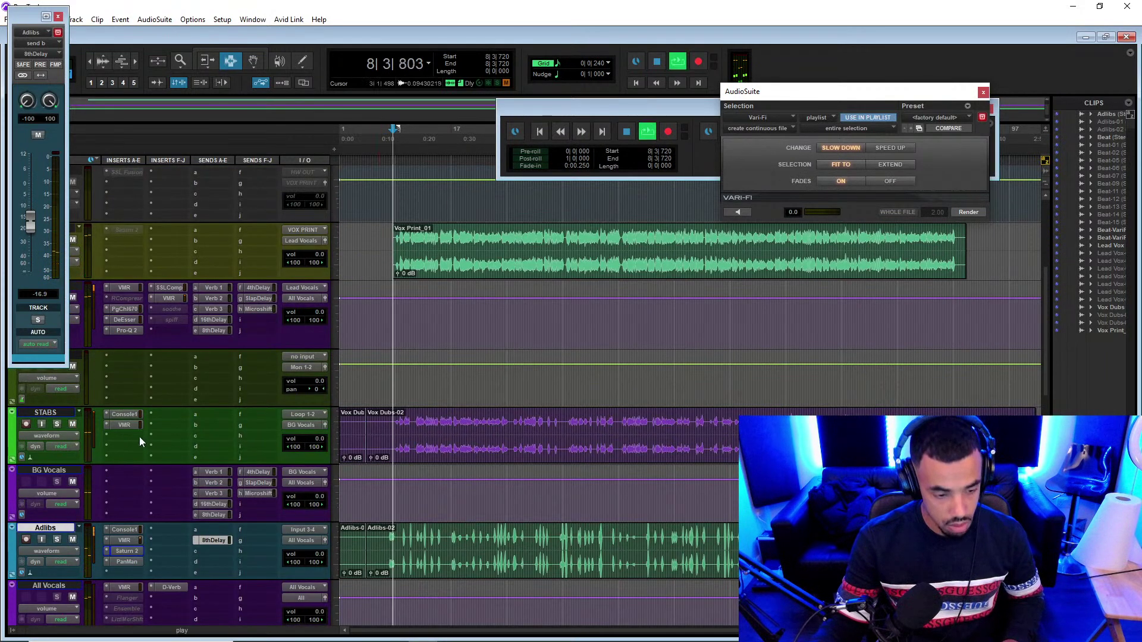
left_click(124, 435)
left_click(171, 455)
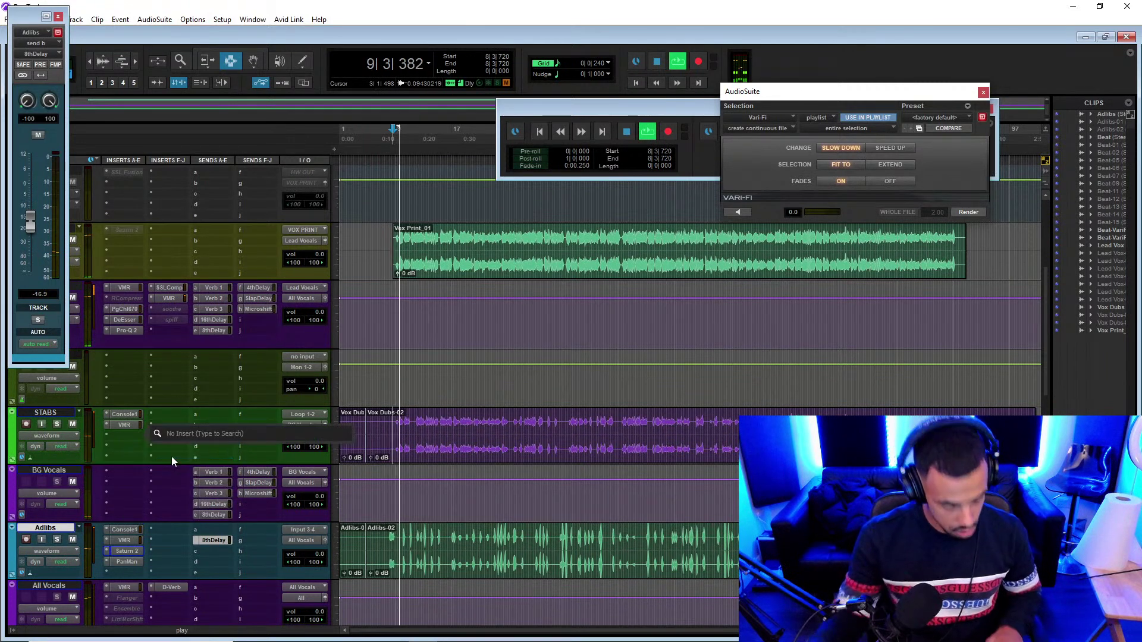
type("MICRO")
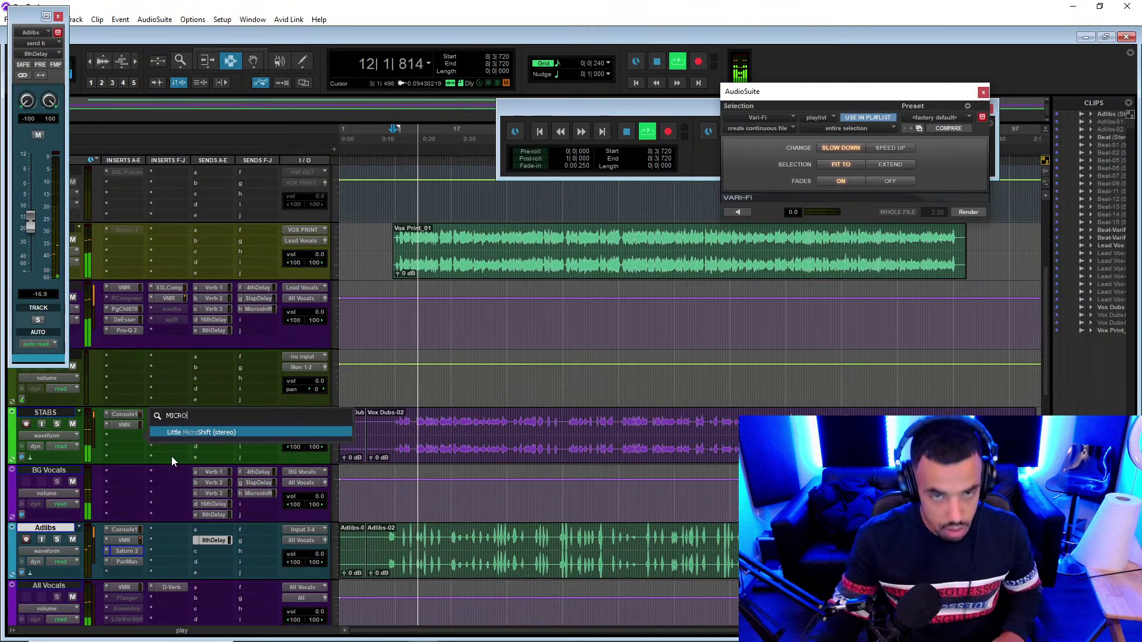
left_click(225, 434)
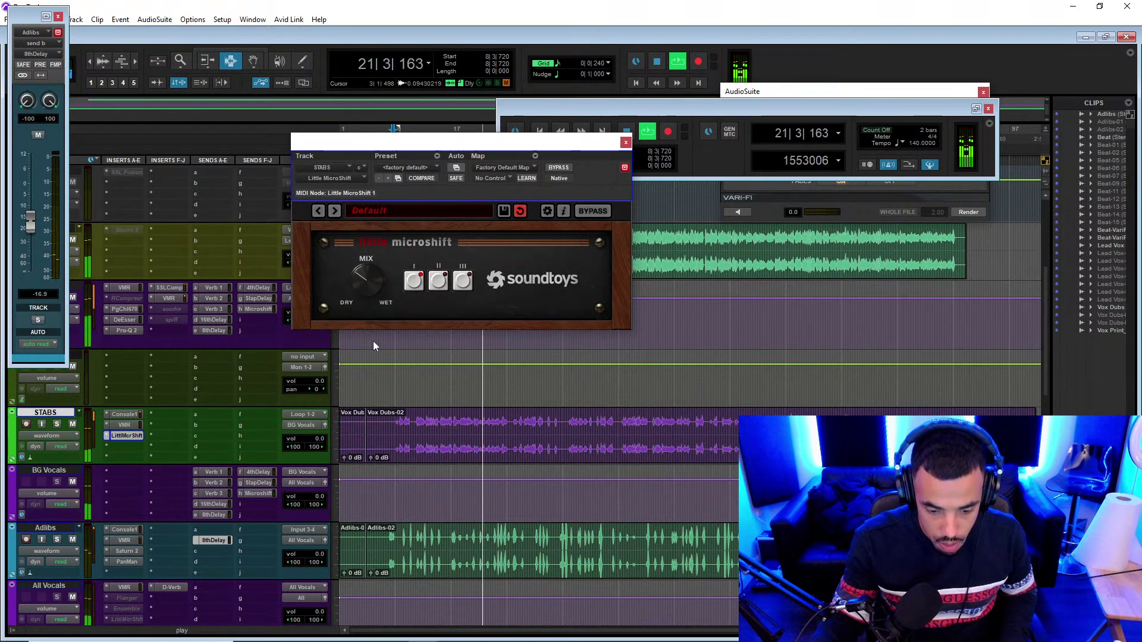
left_click(625, 142)
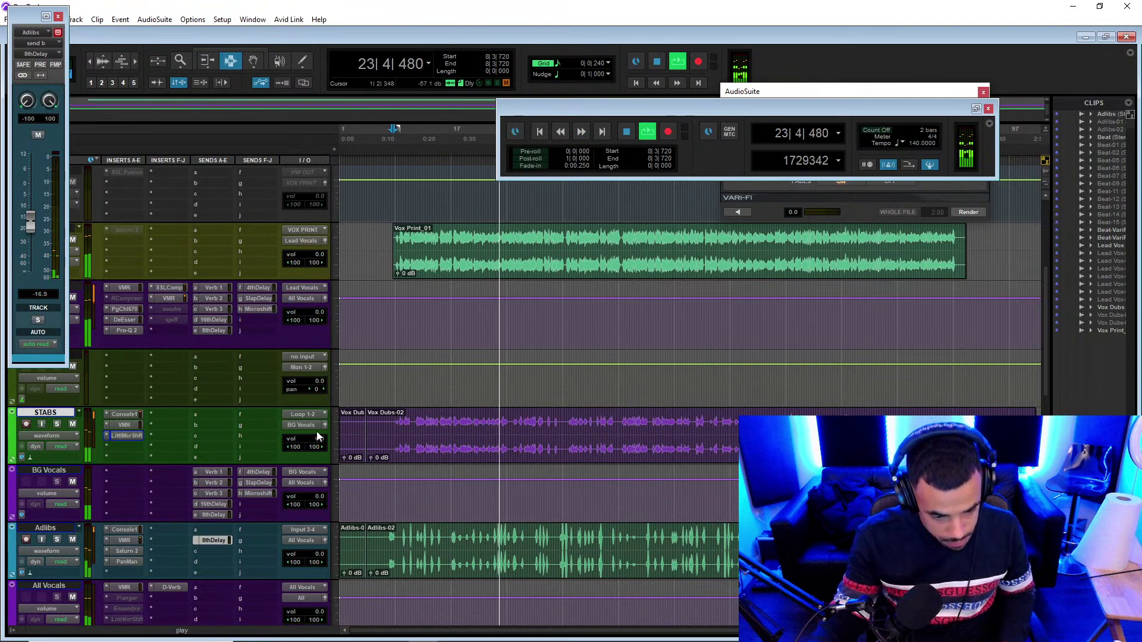
left_click_drag(320, 440, 336, 464)
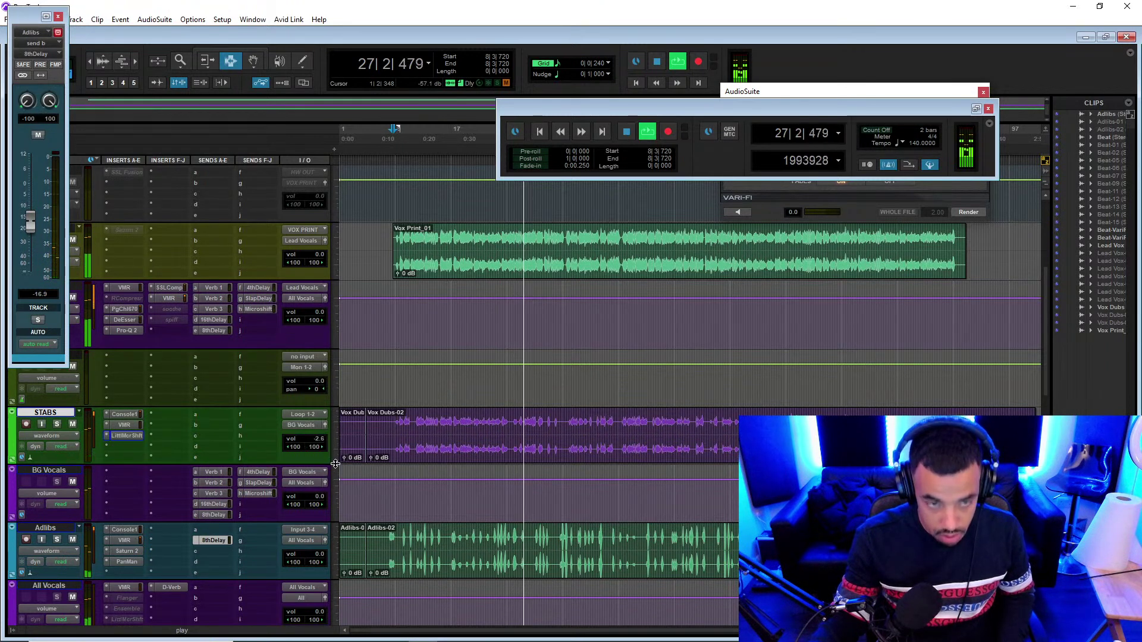
key("space")
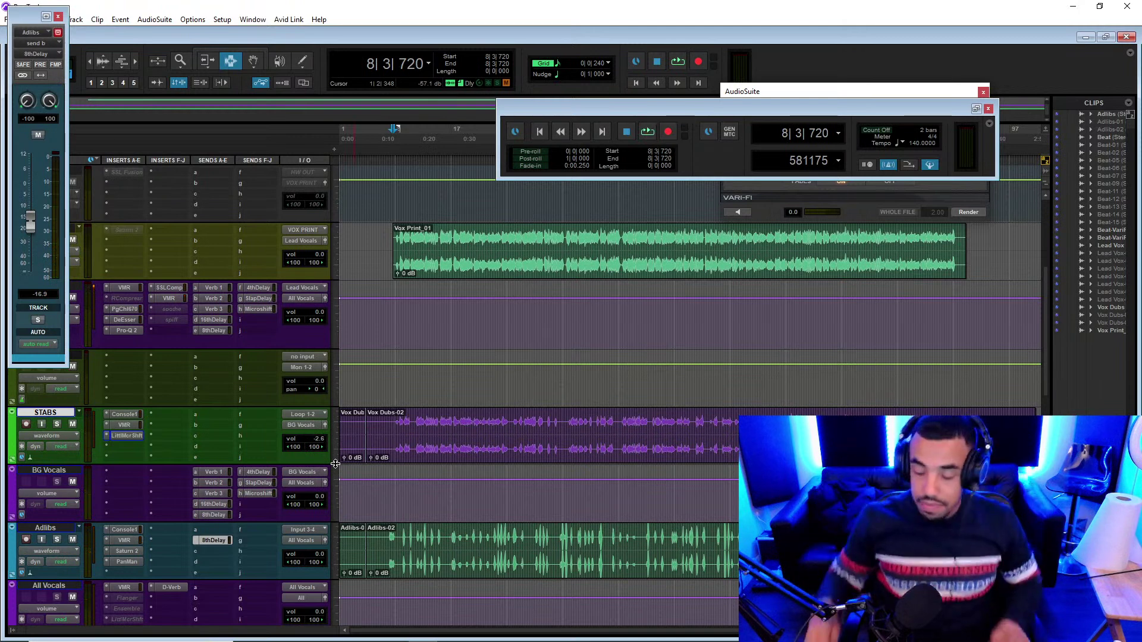
- Audition the mix from bar 15, around the edits in the beat before the Beat-13 clip
scroll(291, 393, "down", 5)
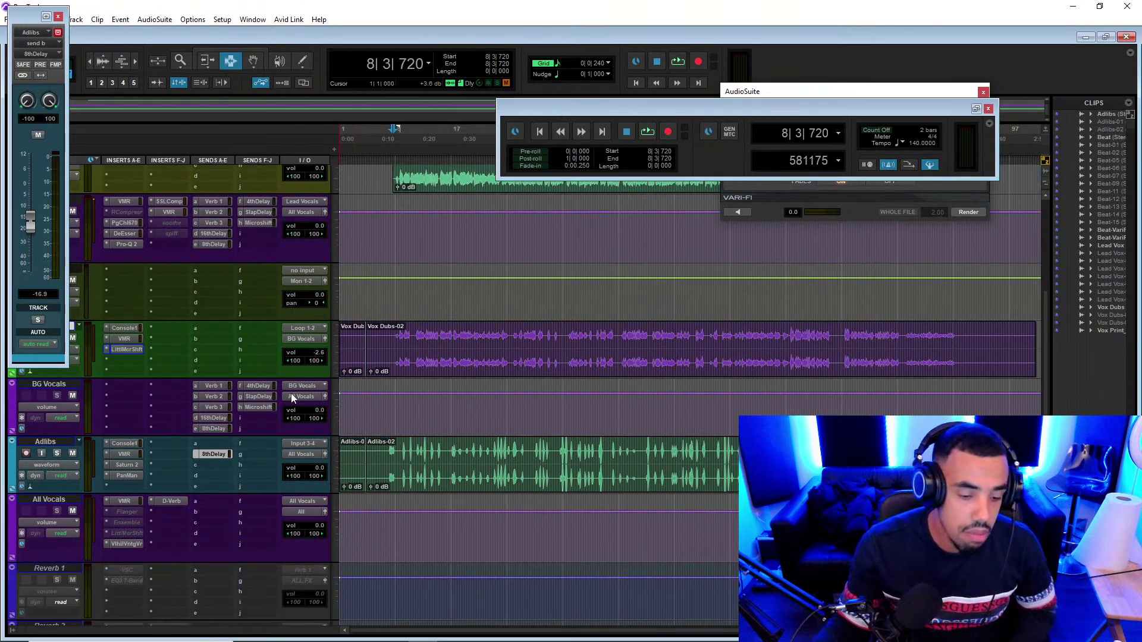
scroll(291, 393, "down", 1)
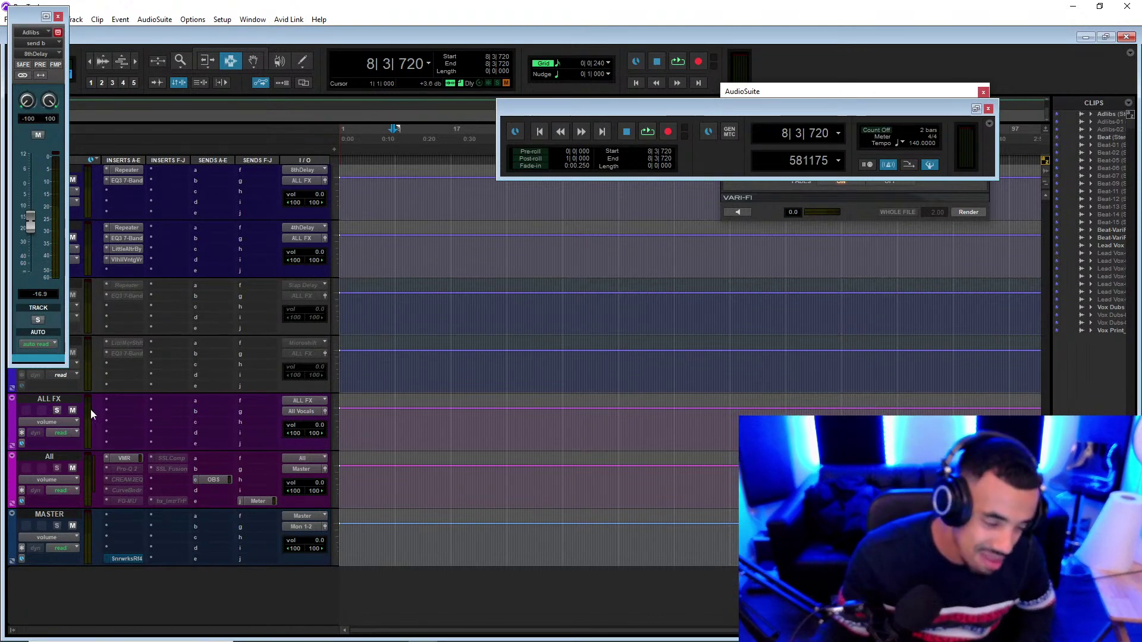
scroll(109, 386, "up", 5)
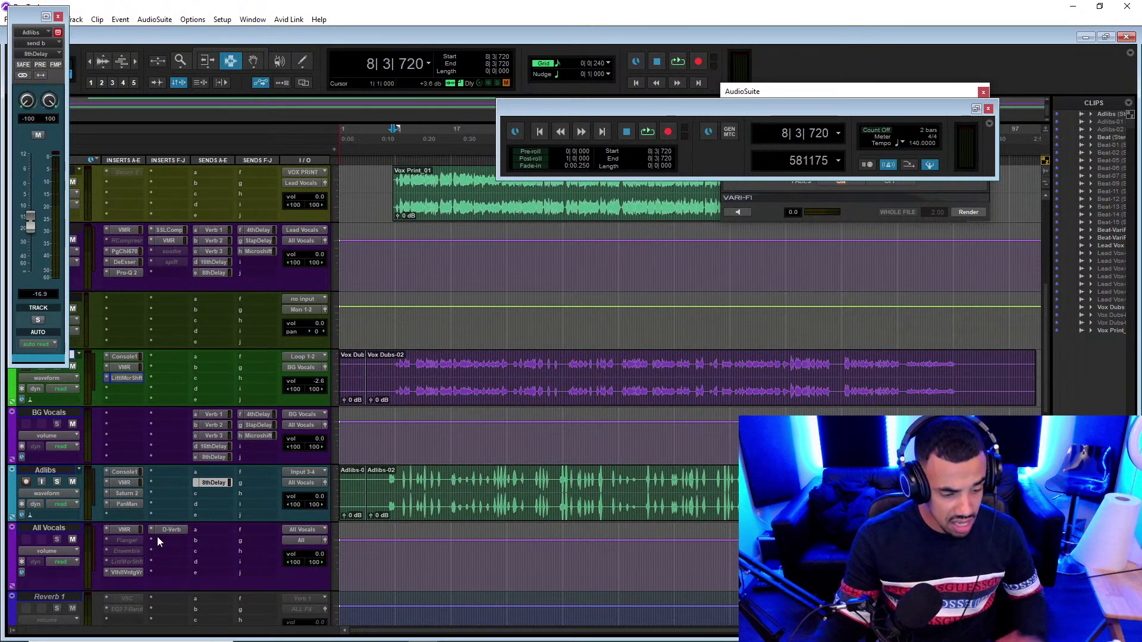
scroll(157, 536, "down", 10)
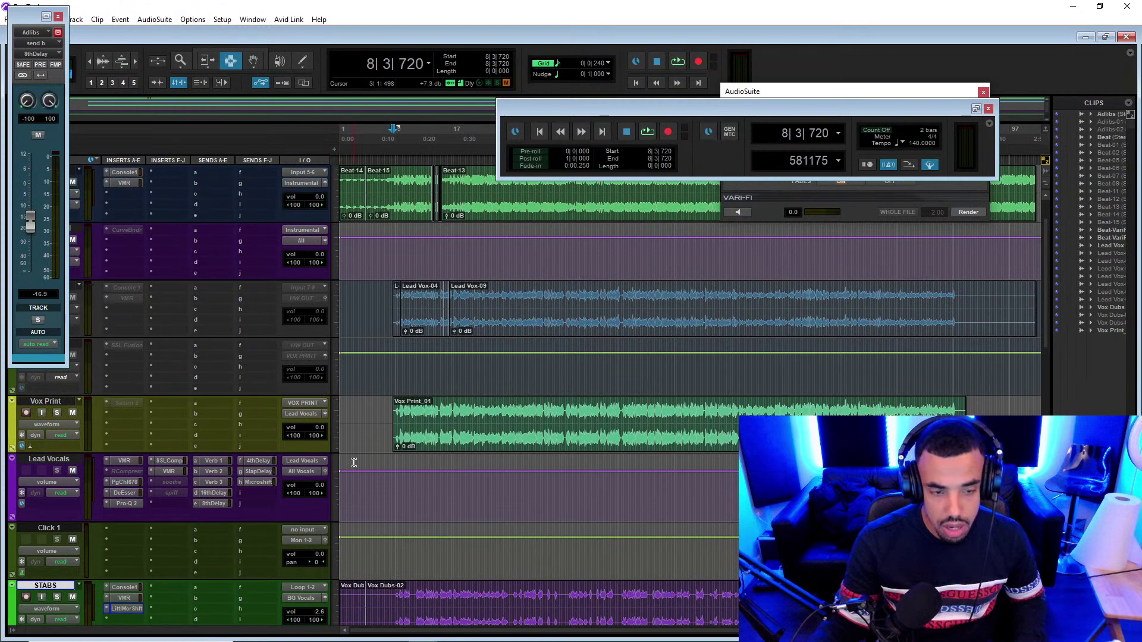
scroll(355, 461, "up", 8)
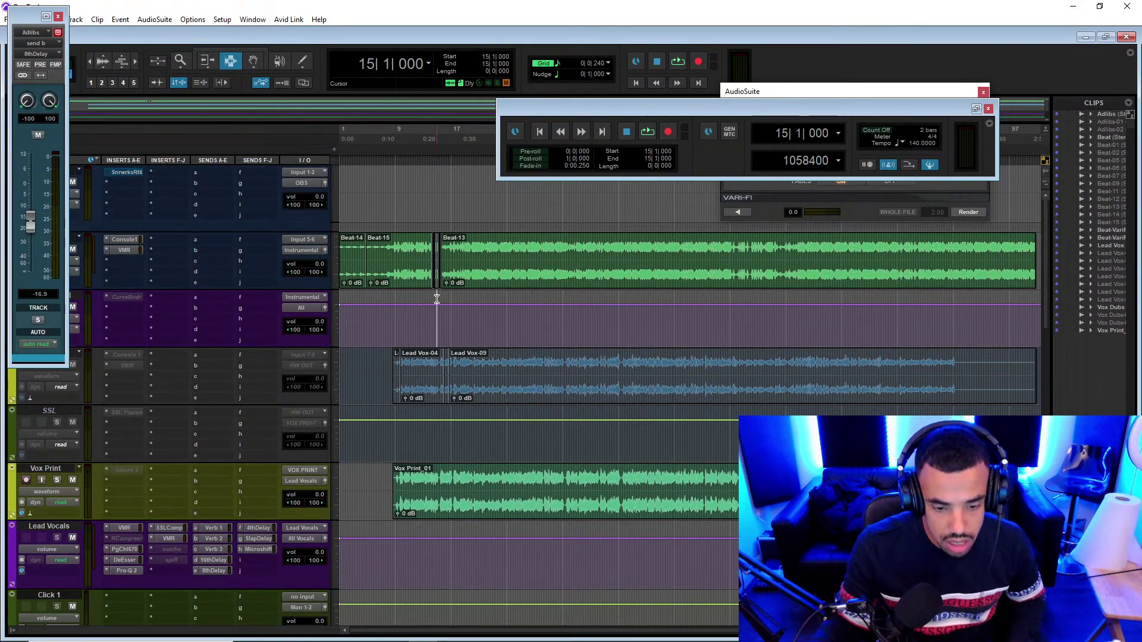
key("space")
key("t")
key("t")
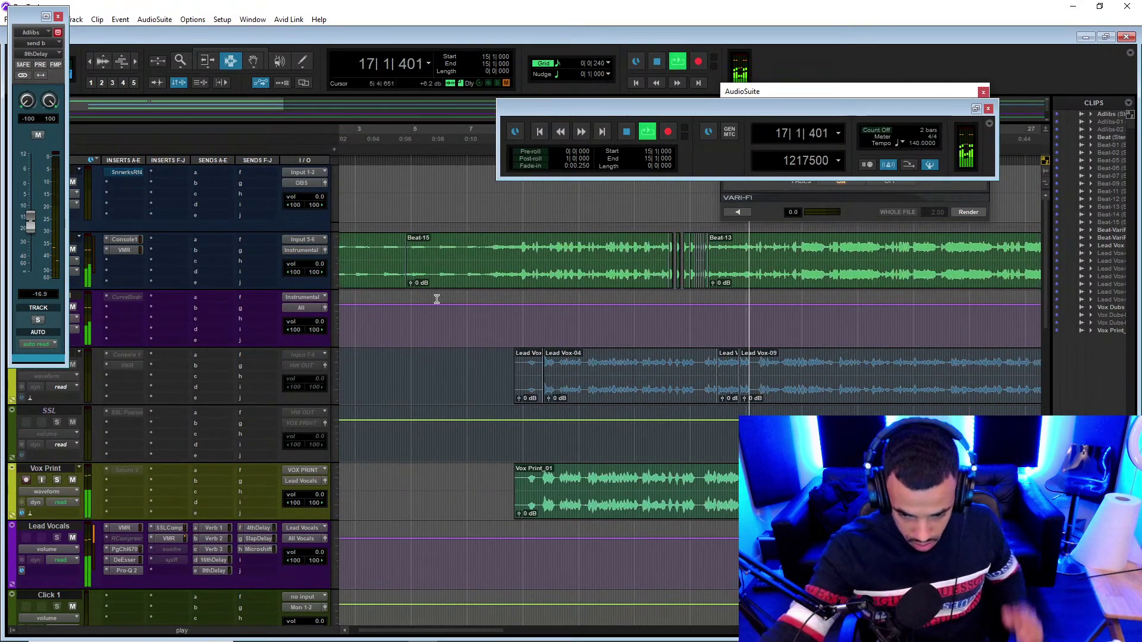
- Audition the mix from 9|3|000, where the lead vocal comes in, and stop playback
left_click(472, 130)
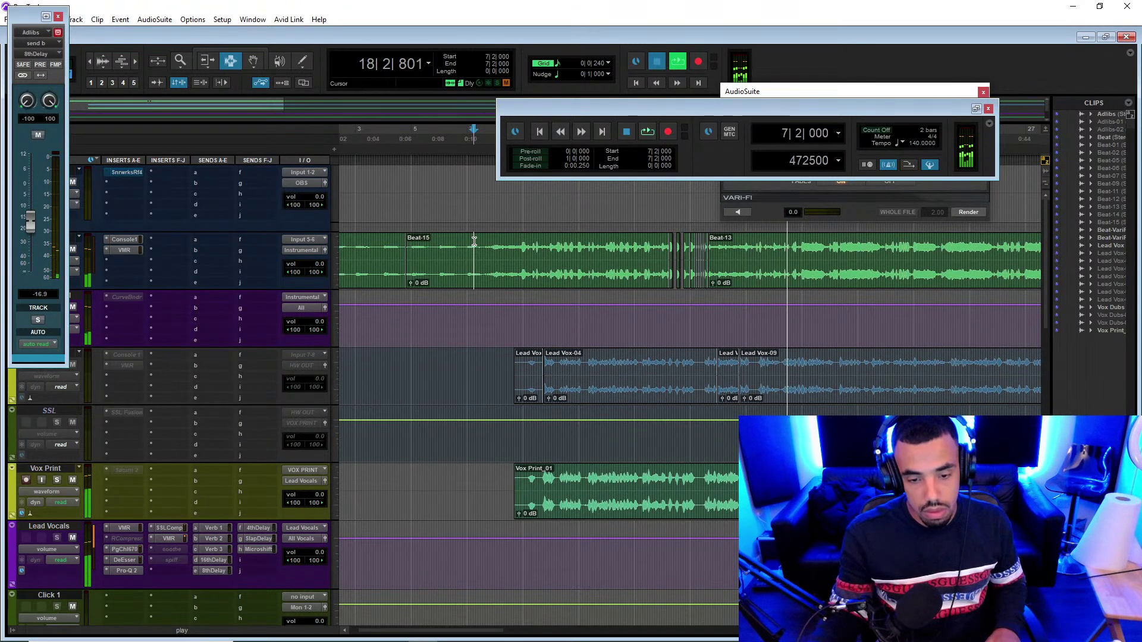
left_click(536, 268)
key("t")
left_click(692, 255)
key("t")
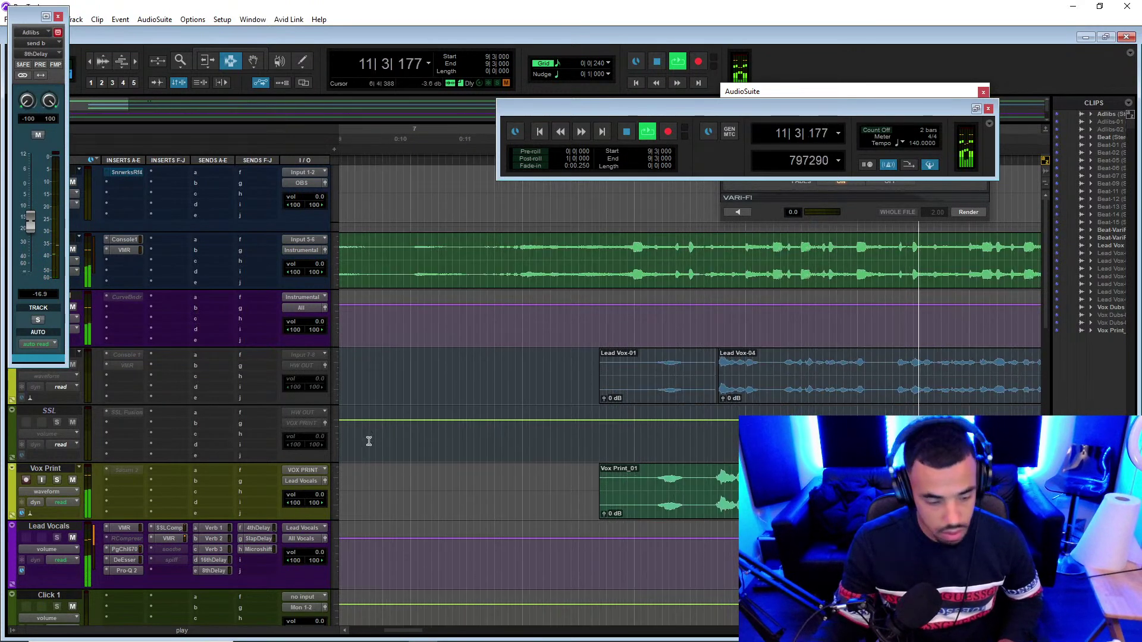
key("space")
- Lower the STABS track's volume further and place the edit cursor at 9|1|000 on the beat track
scroll(198, 529, "down", 2)
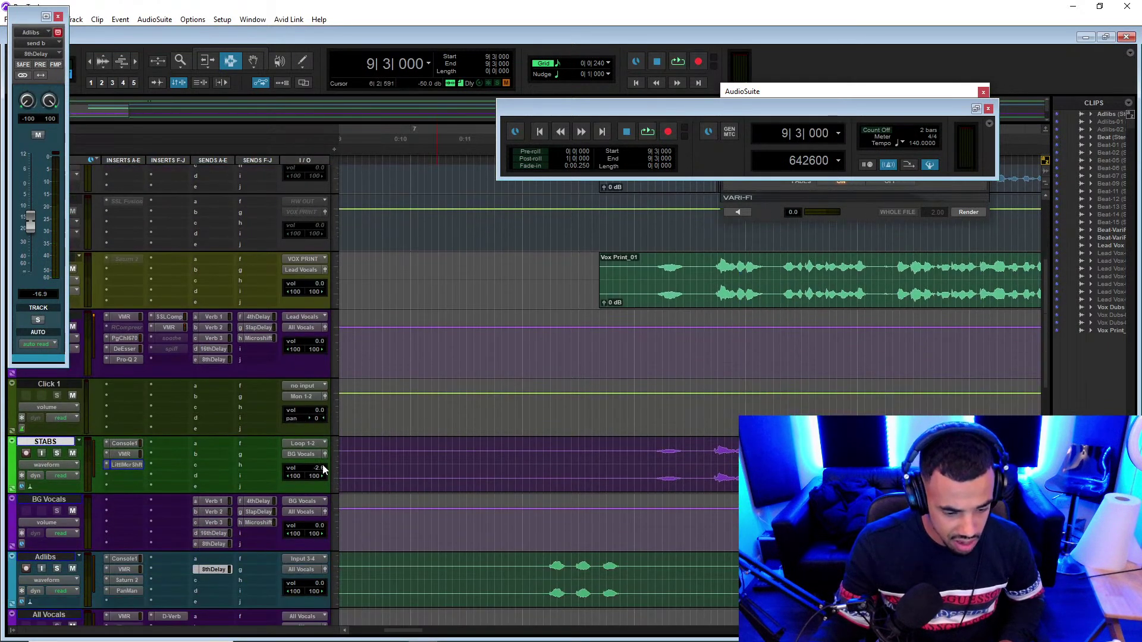
left_click_drag(324, 470, 334, 490)
scroll(573, 383, "up", 3)
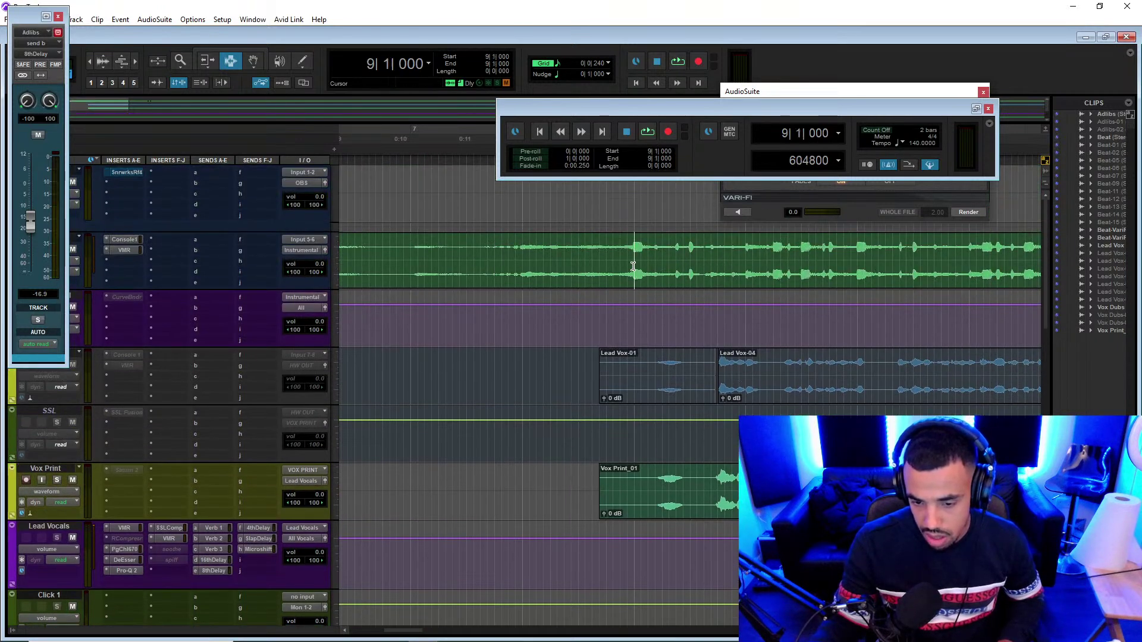
- Cut the beat out from 9|1|720 up to 10|2|000 and restart playback ahead of the gap
key("space")
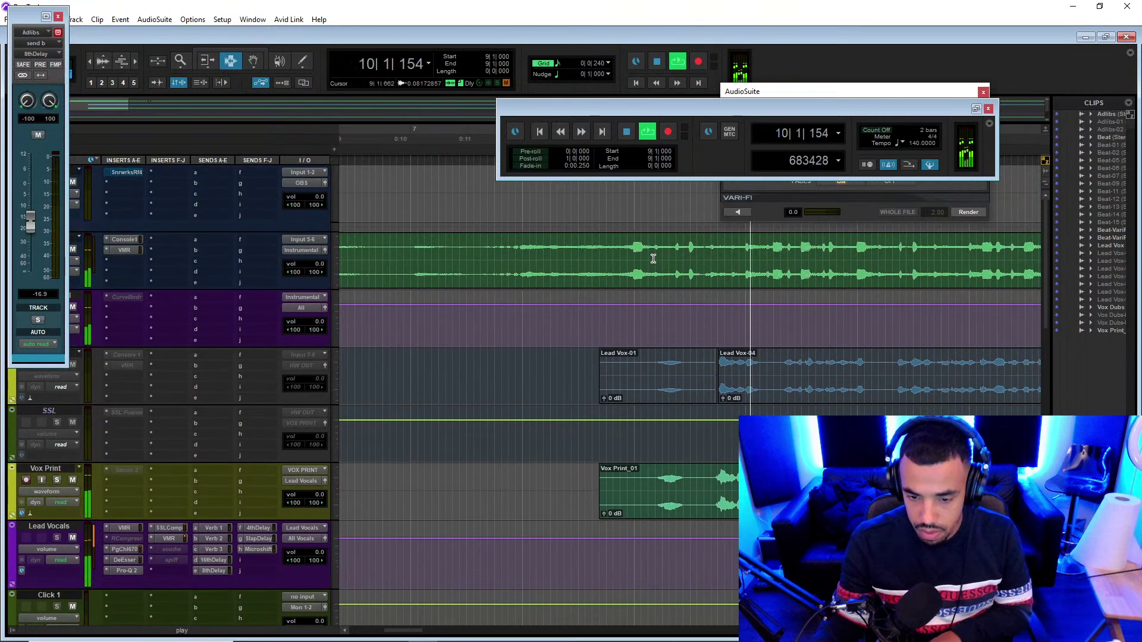
left_click_drag(653, 258, 774, 266)
key("Delete")
left_click(604, 270)
key("space")
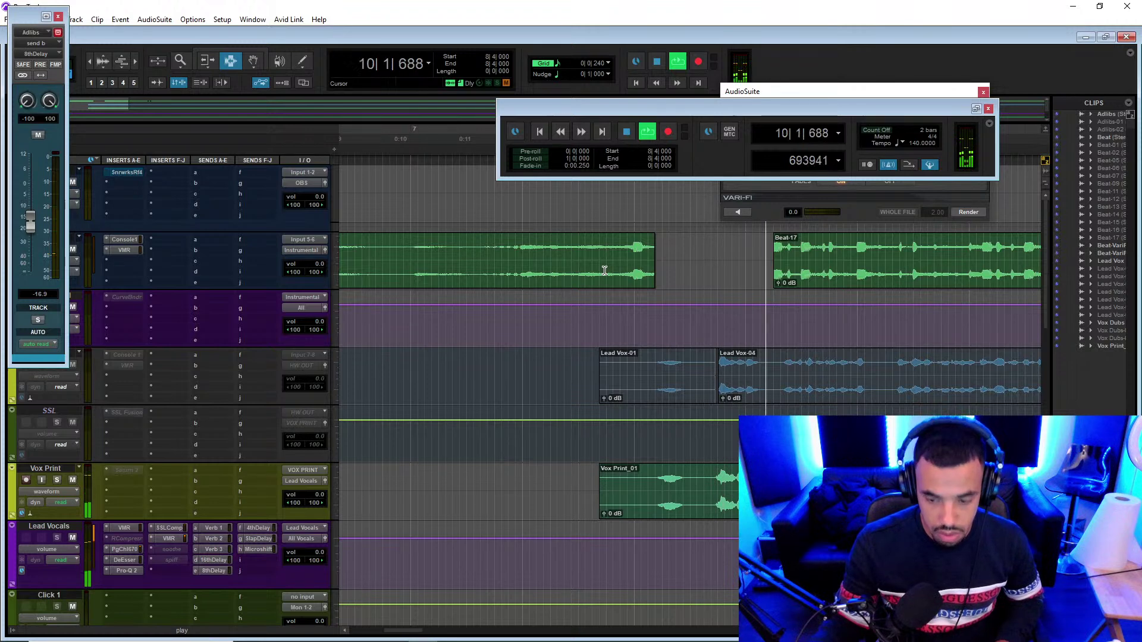
- Separate the beat section from 10|2|000 to 10|3|000 into its own clip and duplicate it at 10|1|000
left_click_drag(801, 256, 776, 263)
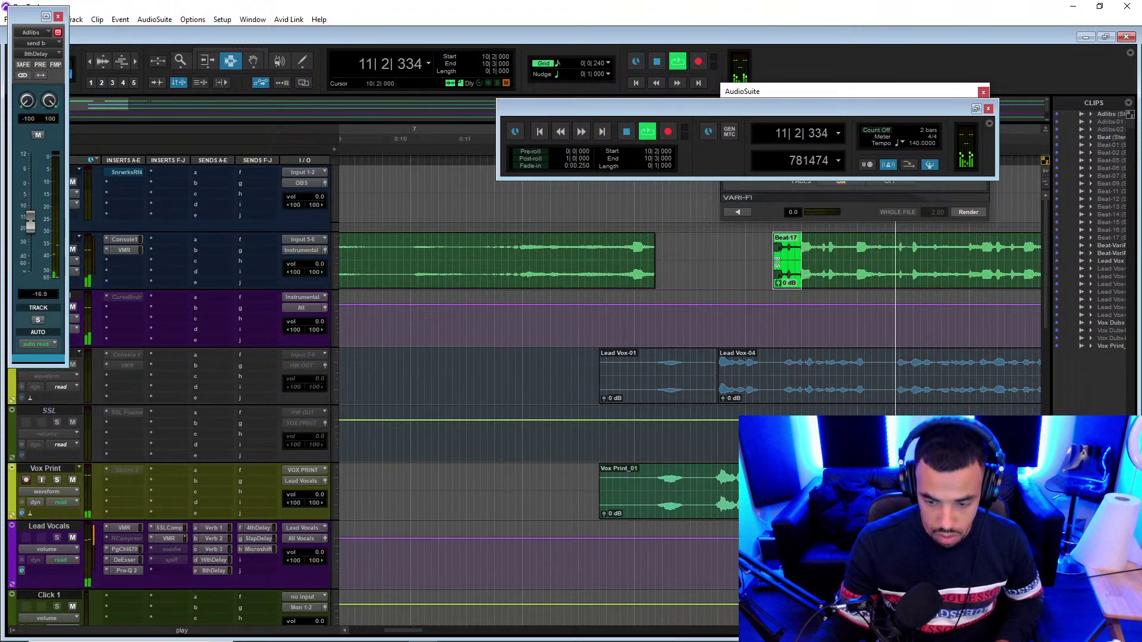
key("ctrl+e")
key("F8")
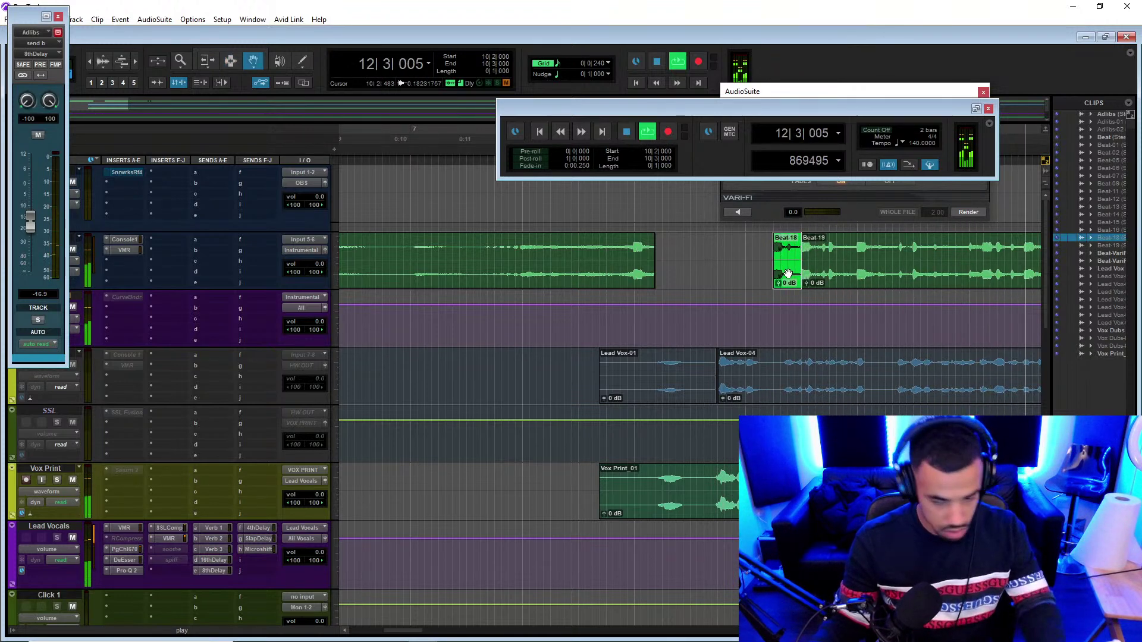
left_click_drag(788, 278, 759, 288)
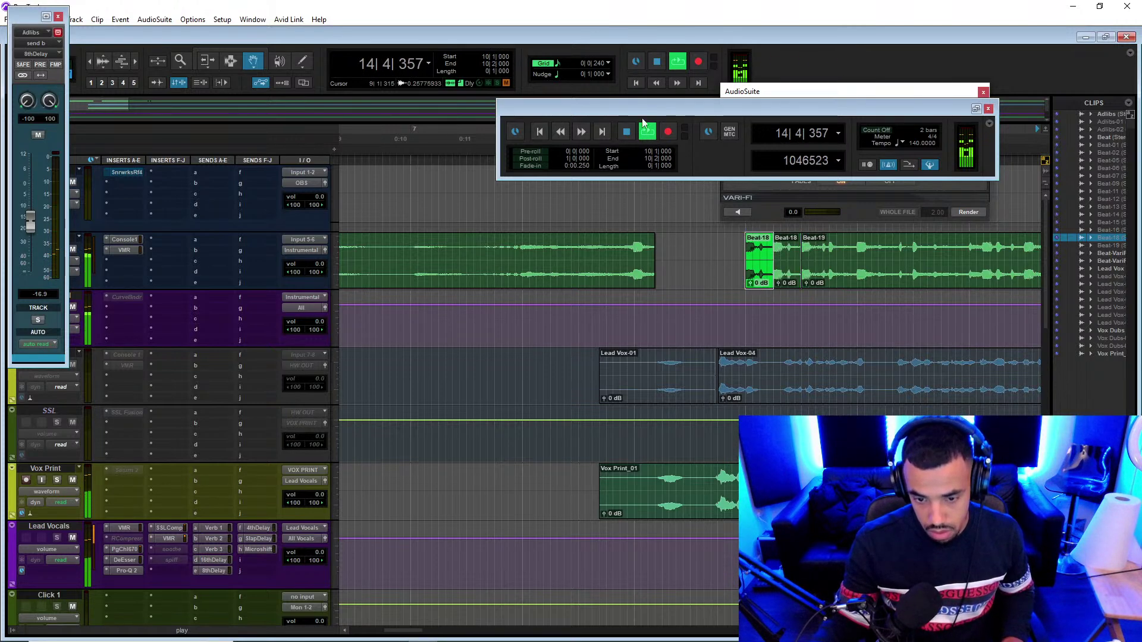
- Move the Transport window up out of the way and audition the repeated beat clips from 9|1|000
left_click_drag(642, 109, 625, 0)
left_click(627, 277)
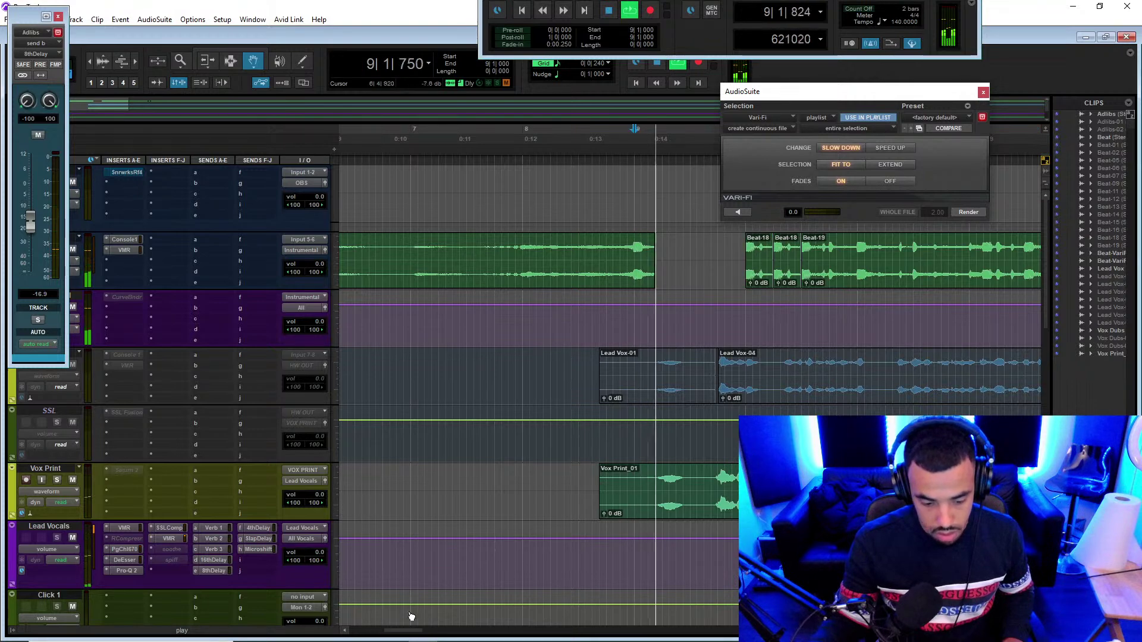
left_click_drag(398, 631, 412, 641)
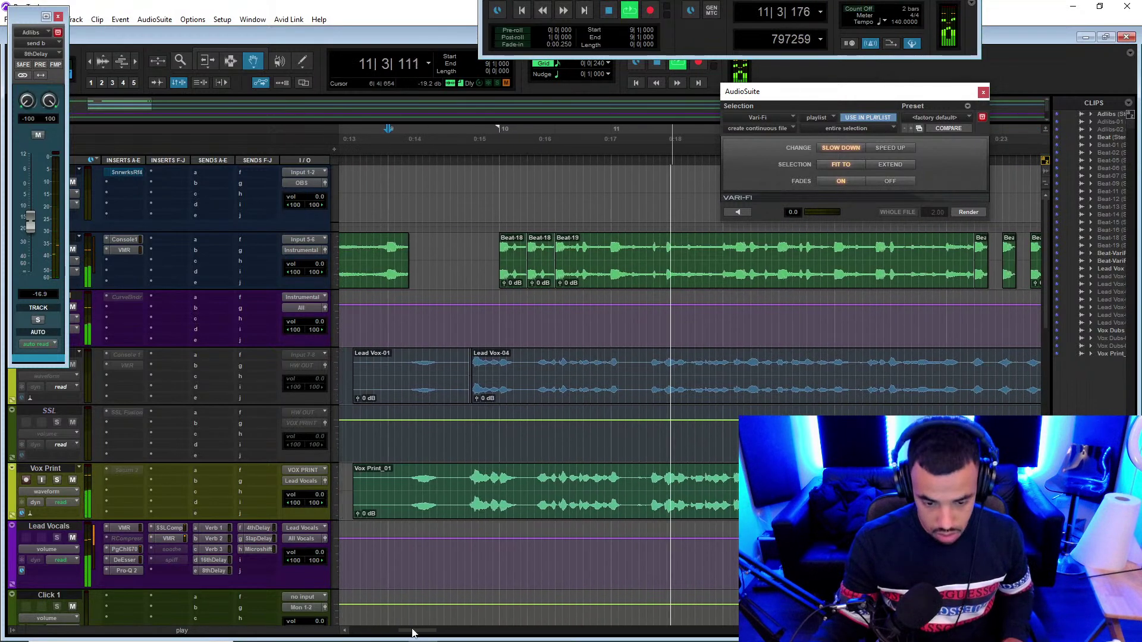
key("space")
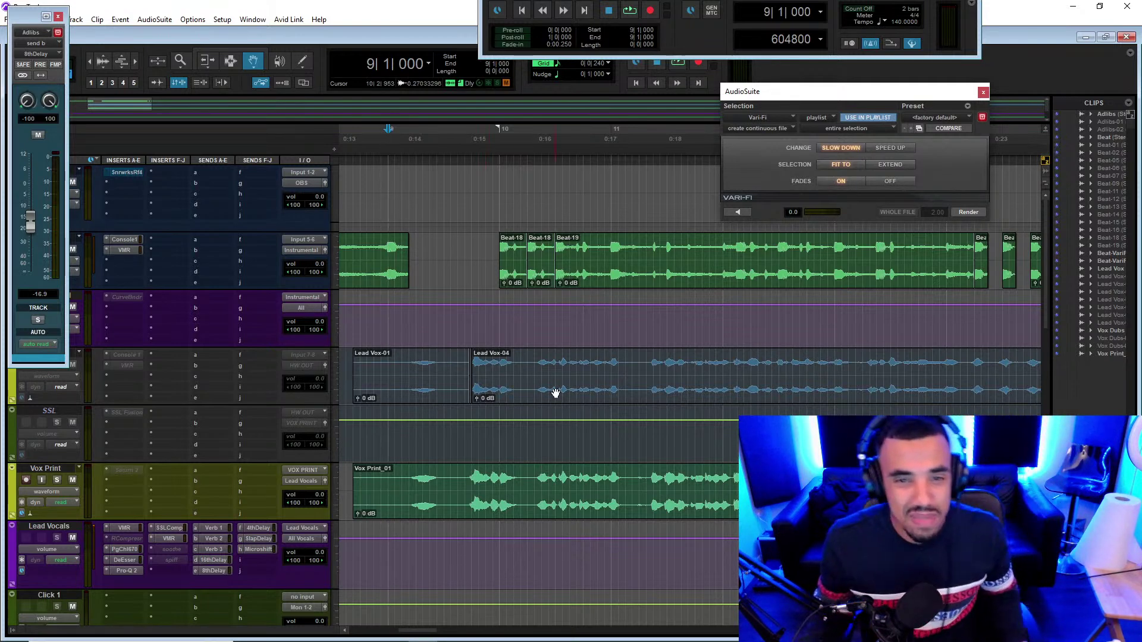
- Audition the drop-out and the repeated beat clips with a longer lead-in from 7|4|720, and stop playback
key("F7")
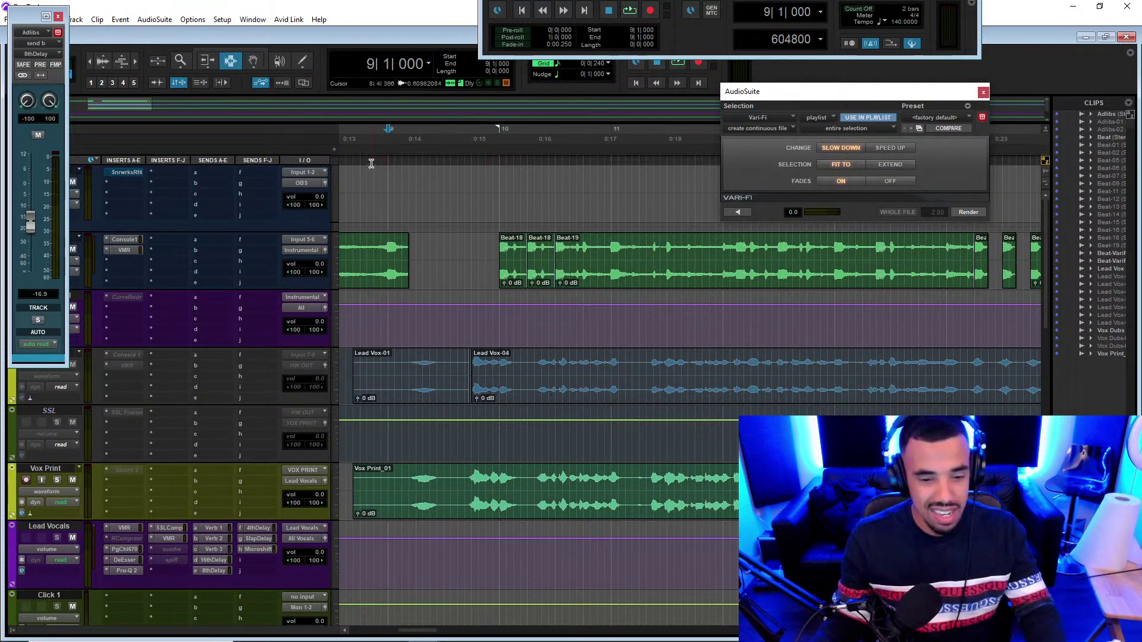
key("r")
key("r")
key("r")
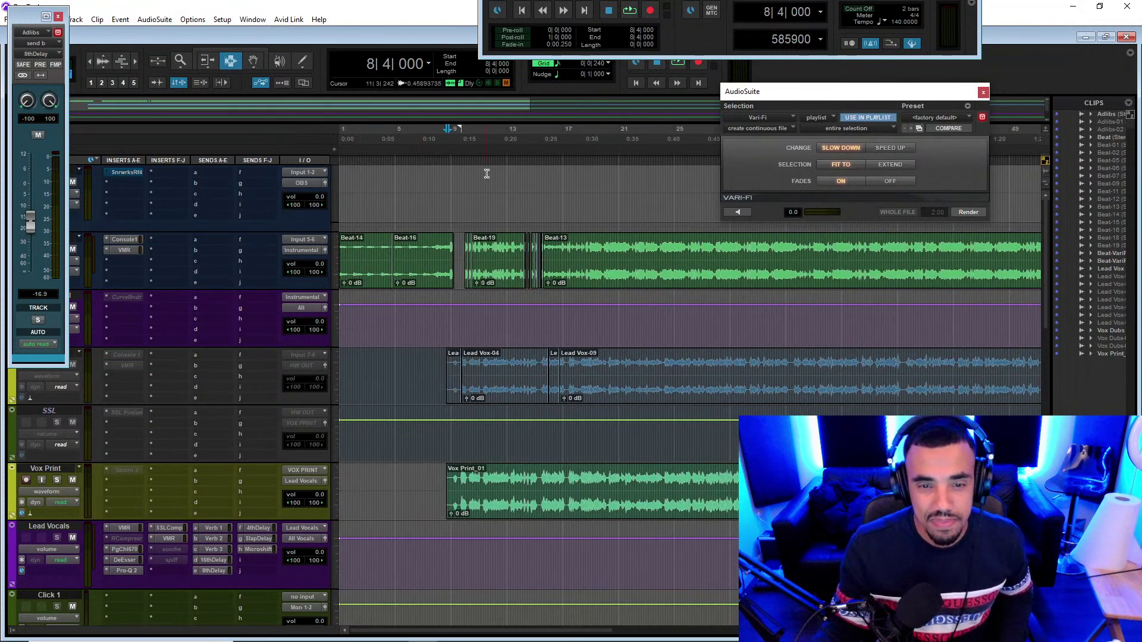
left_click(399, 158)
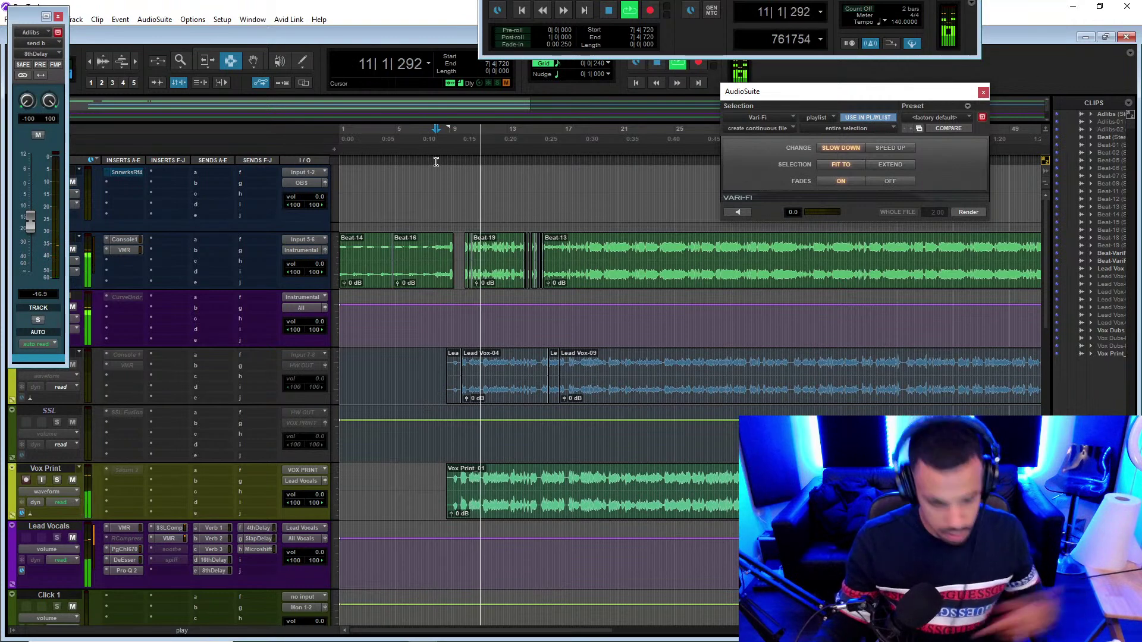
key("space")
- Inspect the gap in the beat around bar 9 closely and audition it from 9|2|000
scroll(454, 171, "down", 3)
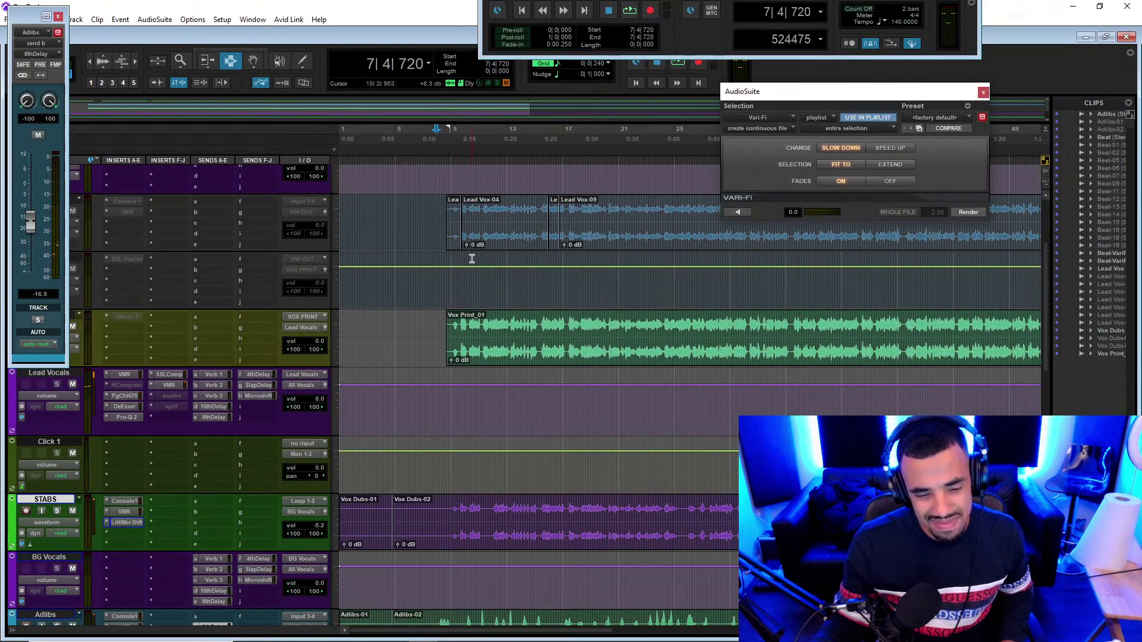
key("t")
key("t")
scroll(696, 278, "up", 2)
scroll(754, 402, "up", 2)
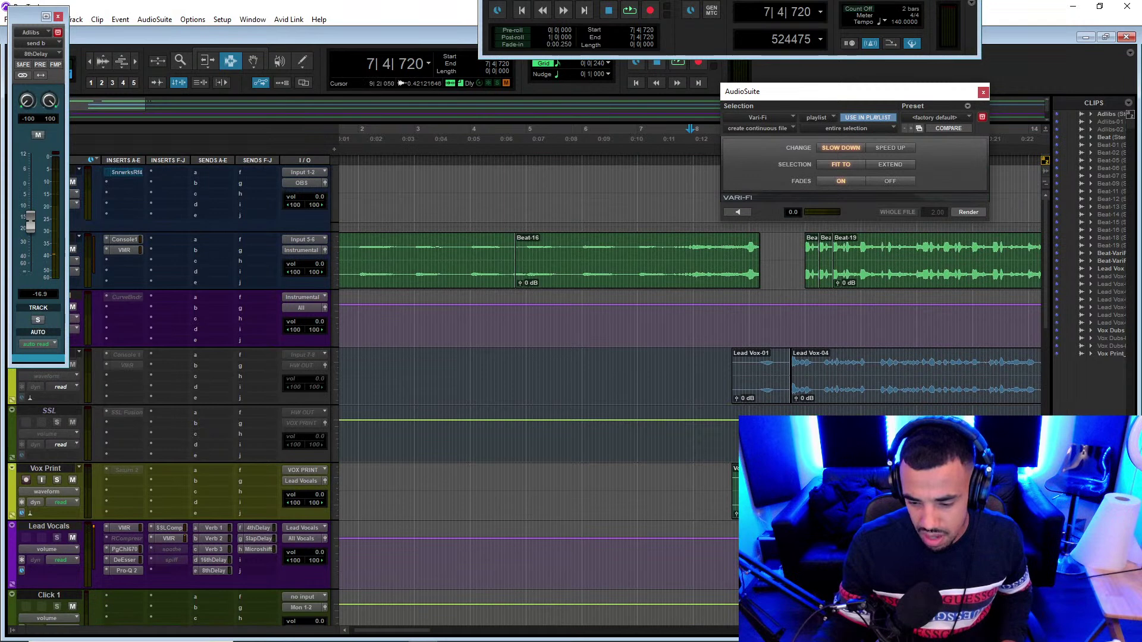
key("t")
key("t")
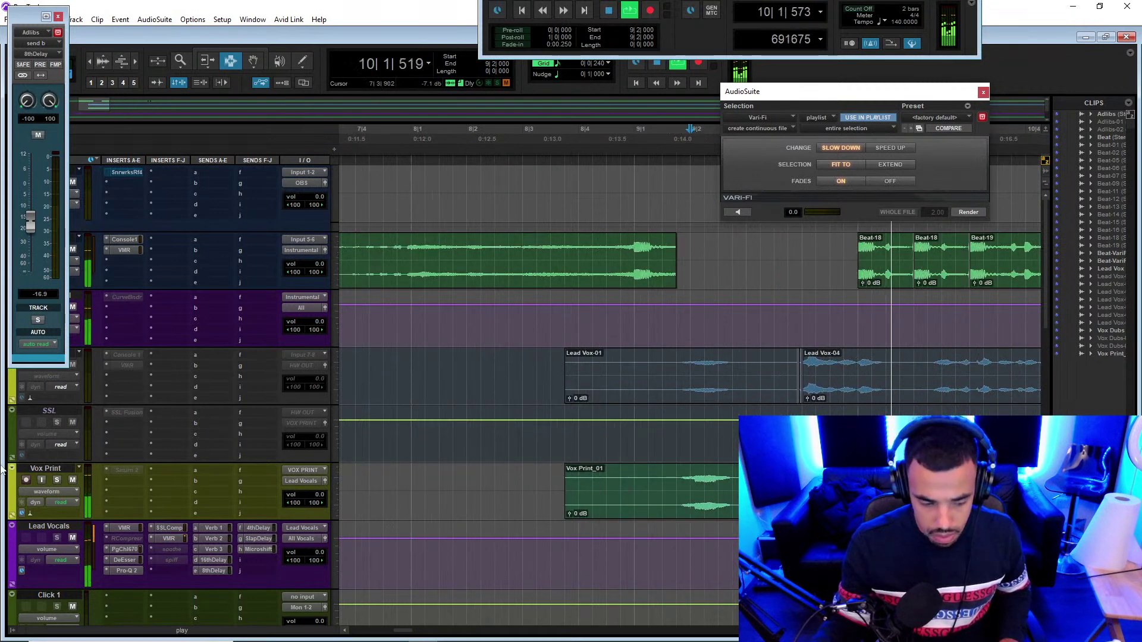
key("r")
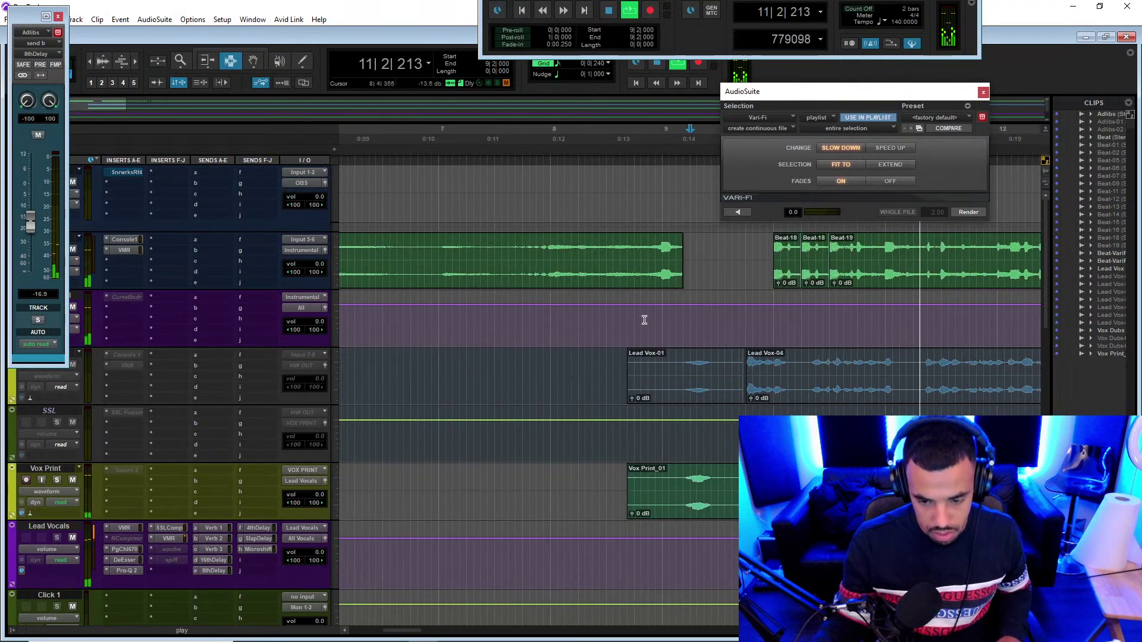
- Stop playback and extend the start of the Beat-19 clip back to 9|1|720, covering the gap and the repeated clips
key("space")
left_click_drag(838, 257, 682, 262)
key("F7")
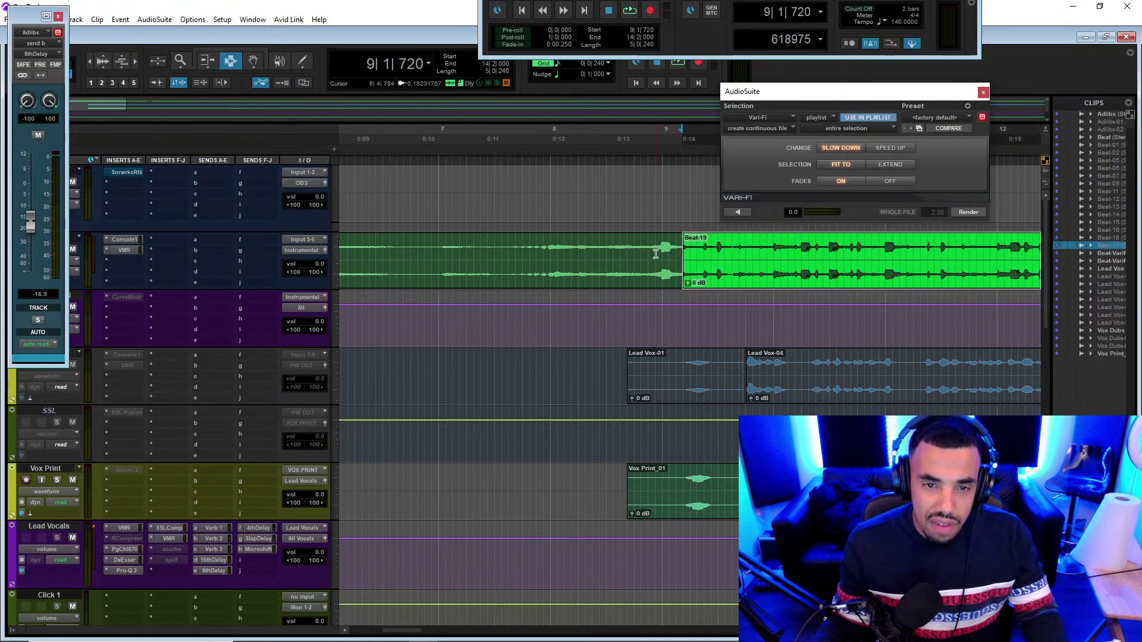
- Audition the mix from 8|4|240 through the beat edits and on to about bar 24
left_click(642, 254)
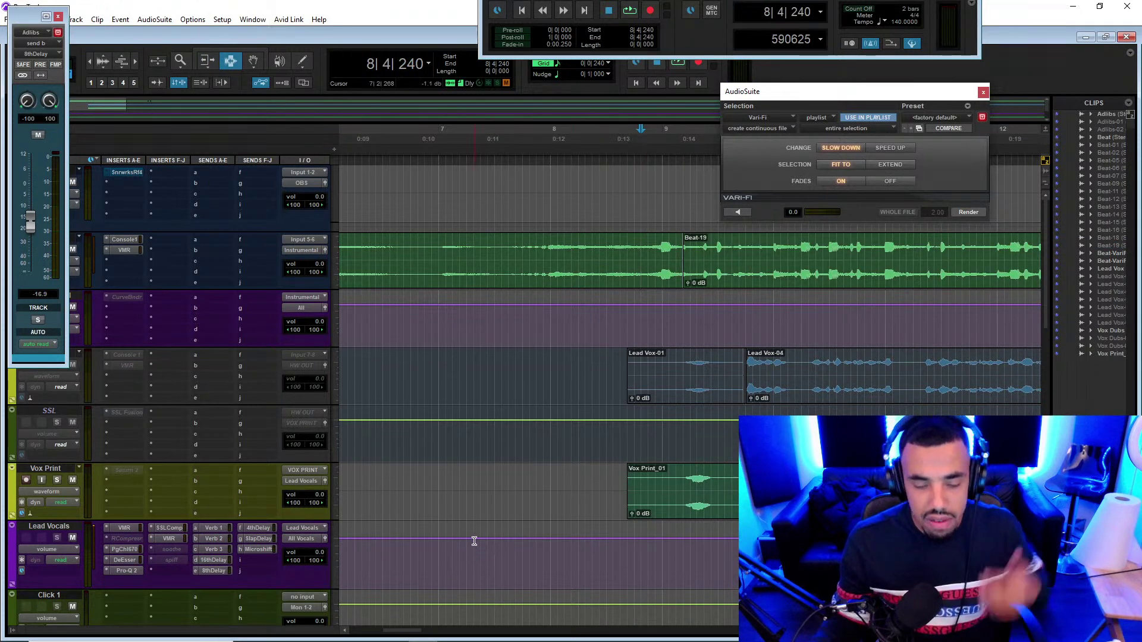
key("space")
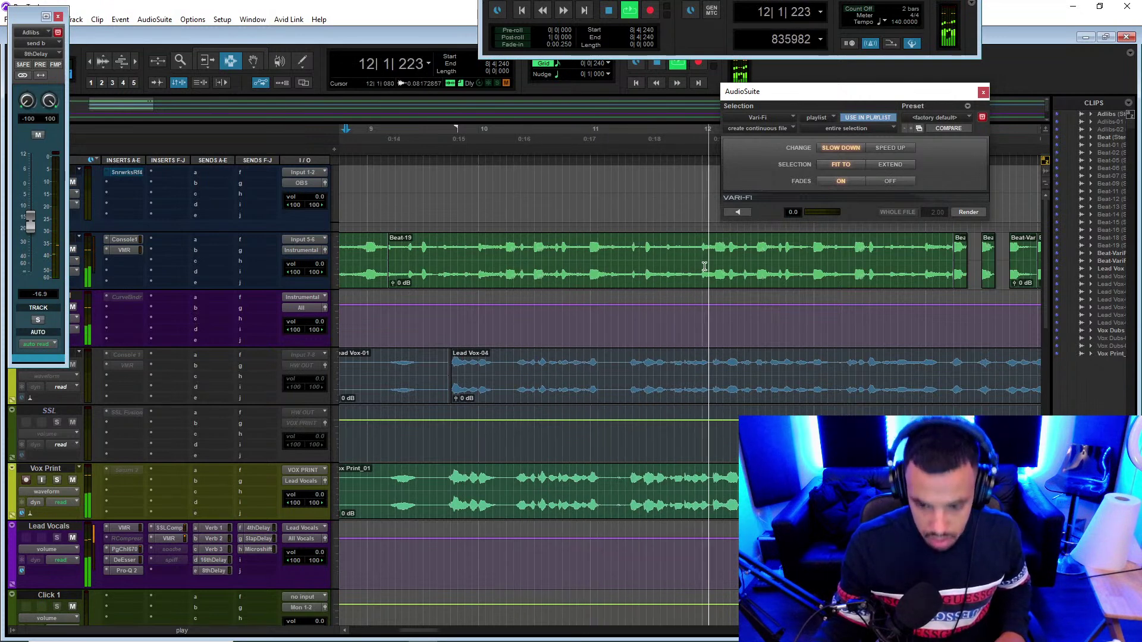
left_click_drag(422, 630, 432, 628)
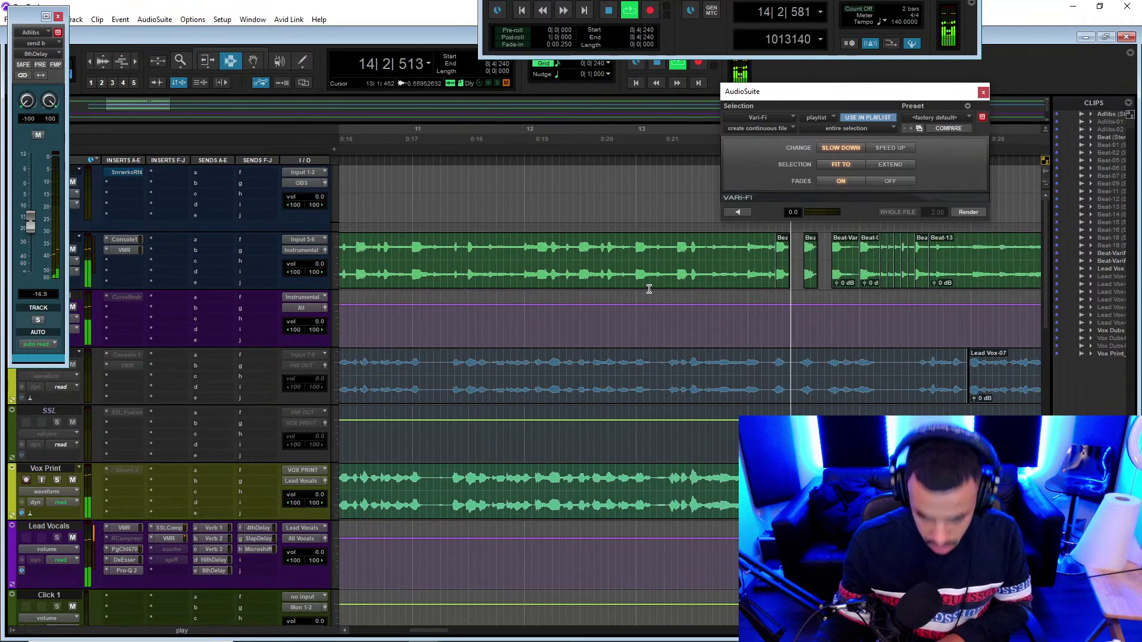
left_click_drag(429, 631, 445, 631)
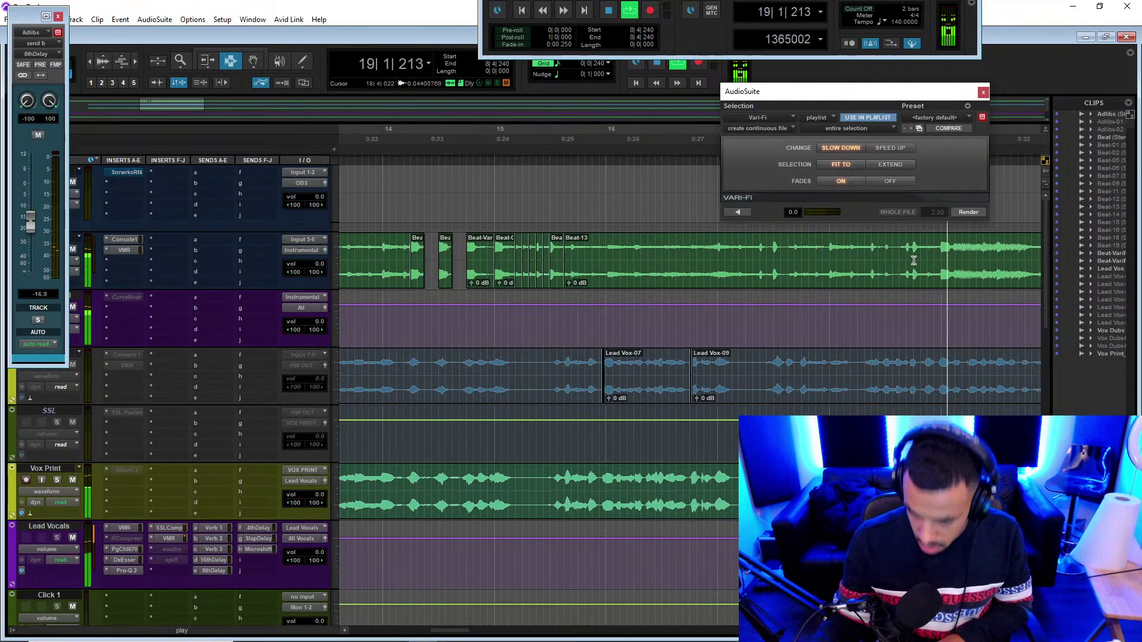
left_click_drag(451, 633, 497, 641)
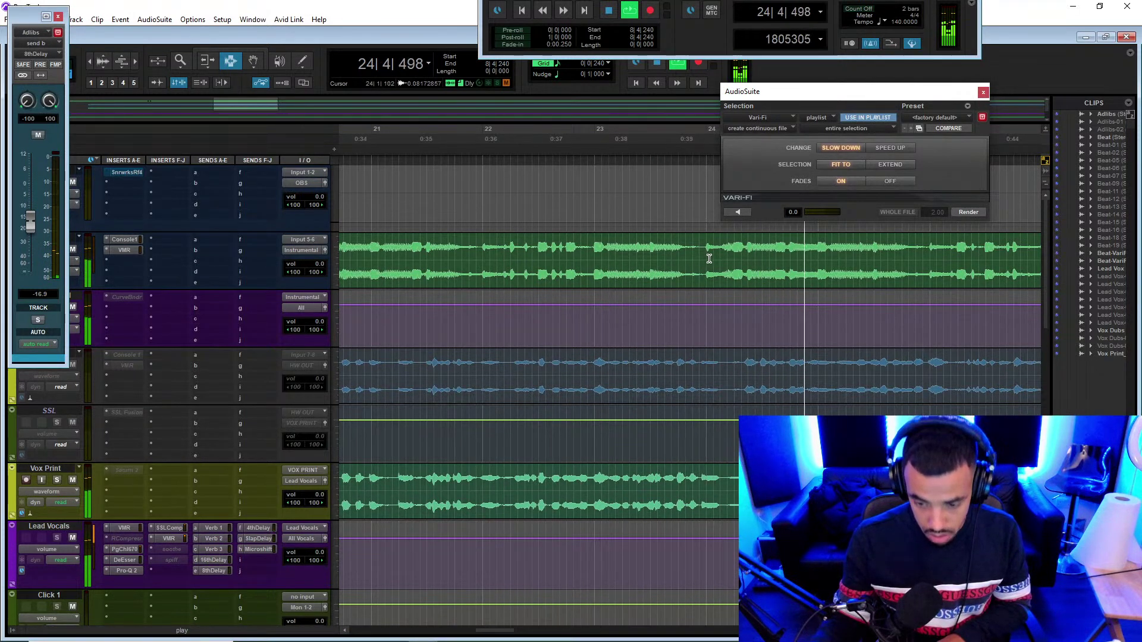
- Delete bar 24 of the beat, up to 25|1|000, and audition the drop-out from 23|2|240
left_click_drag(709, 259, 819, 259)
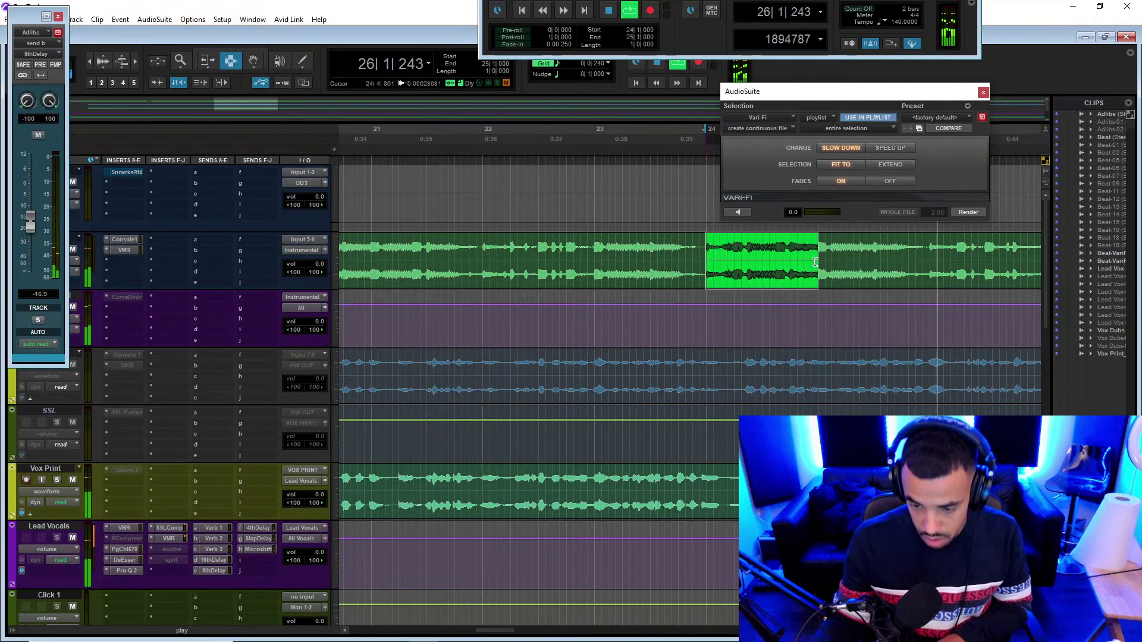
key("Delete")
left_click(630, 248)
key("space")
key("space")
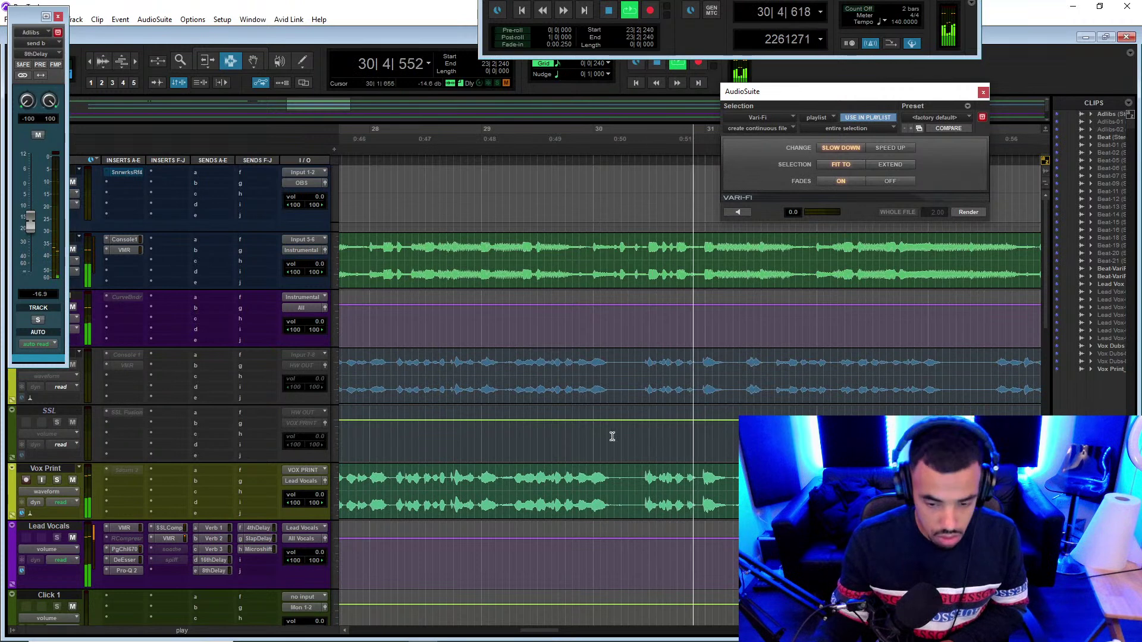
- Delete the first half of bar 30 from the beat and audition the drop-out from 29|1|480
key("space")
key("space")
left_click_drag(593, 248, 649, 254)
key("Delete")
left_click(495, 238)
key("space")
key("space")
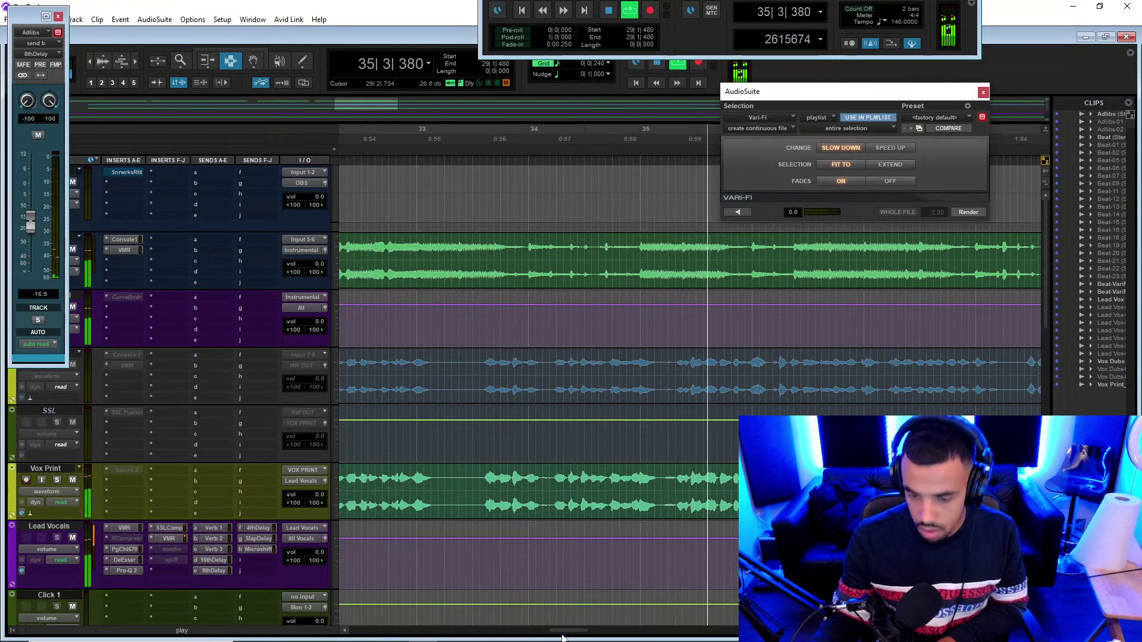
- Show the whole session and audition the mix from 32|4|480, early in the Beat-23 clip
left_click_drag(562, 634, 569, 635)
key("alt+a")
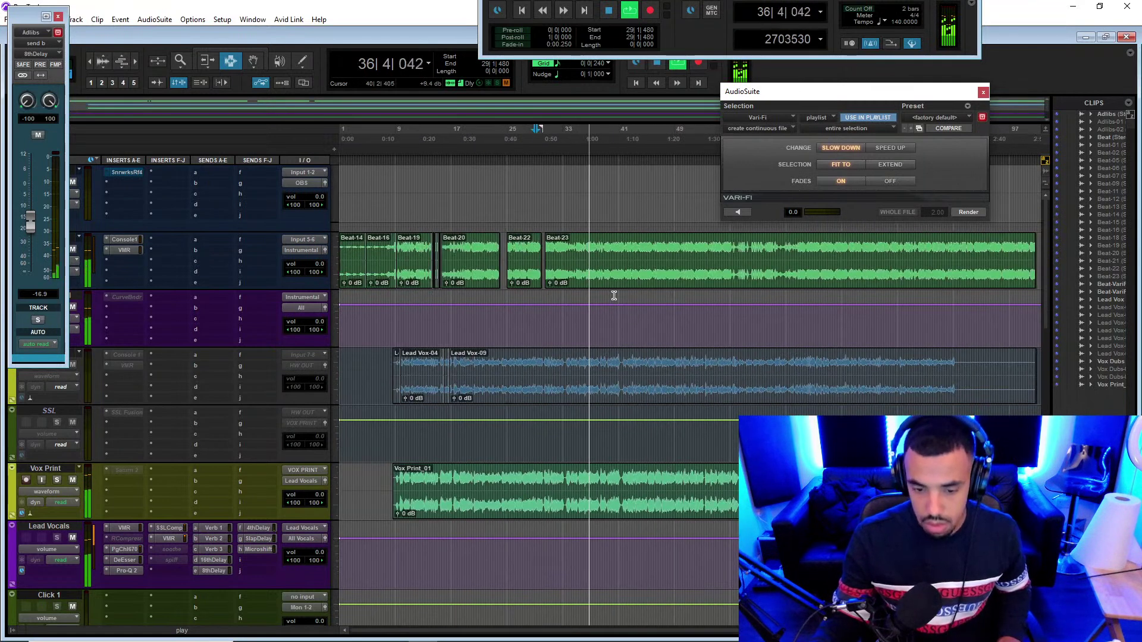
key("t")
left_click(744, 262)
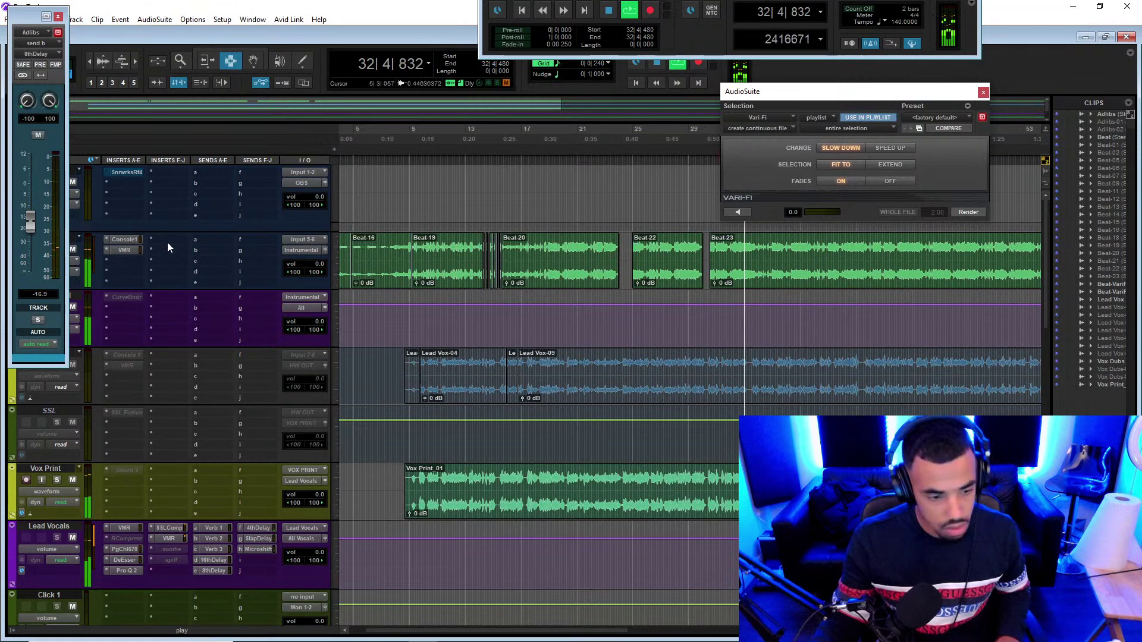
- Insert AIR Filter Gate (stereo) in the third insert slot of the Beat track
left_click(136, 262)
left_click(159, 280)
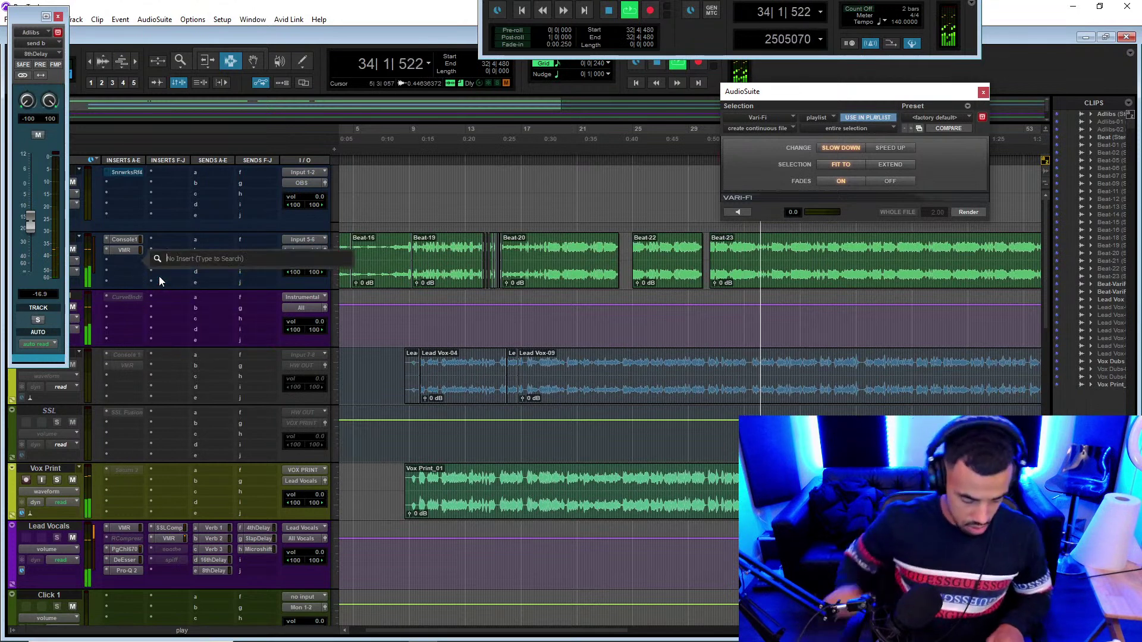
type("AIR ")
type("KILL")
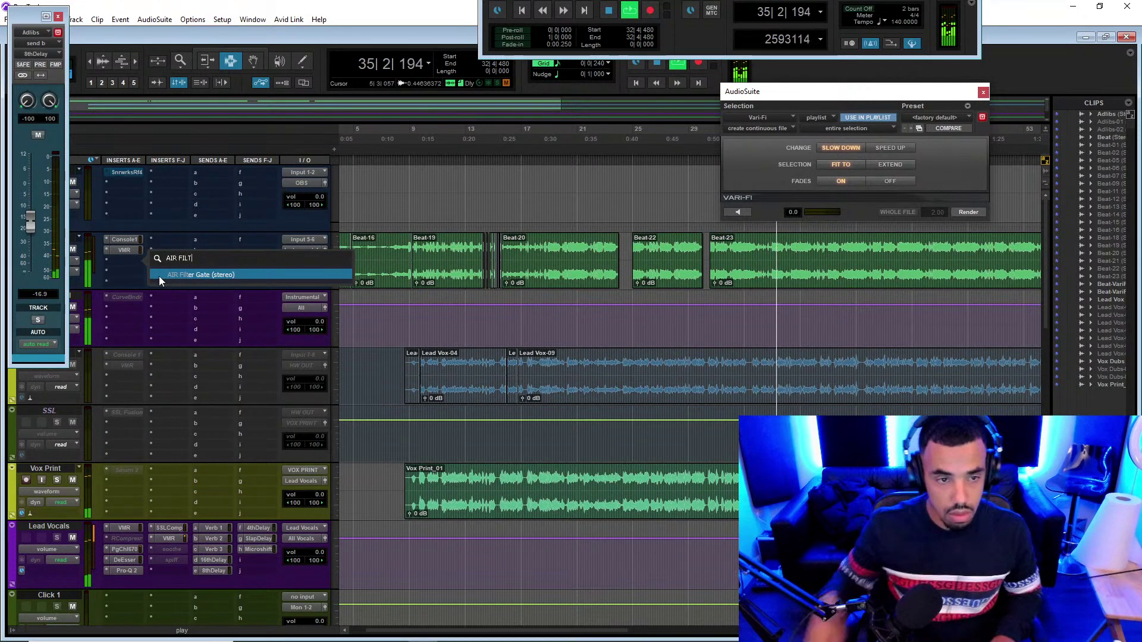
key("Return")
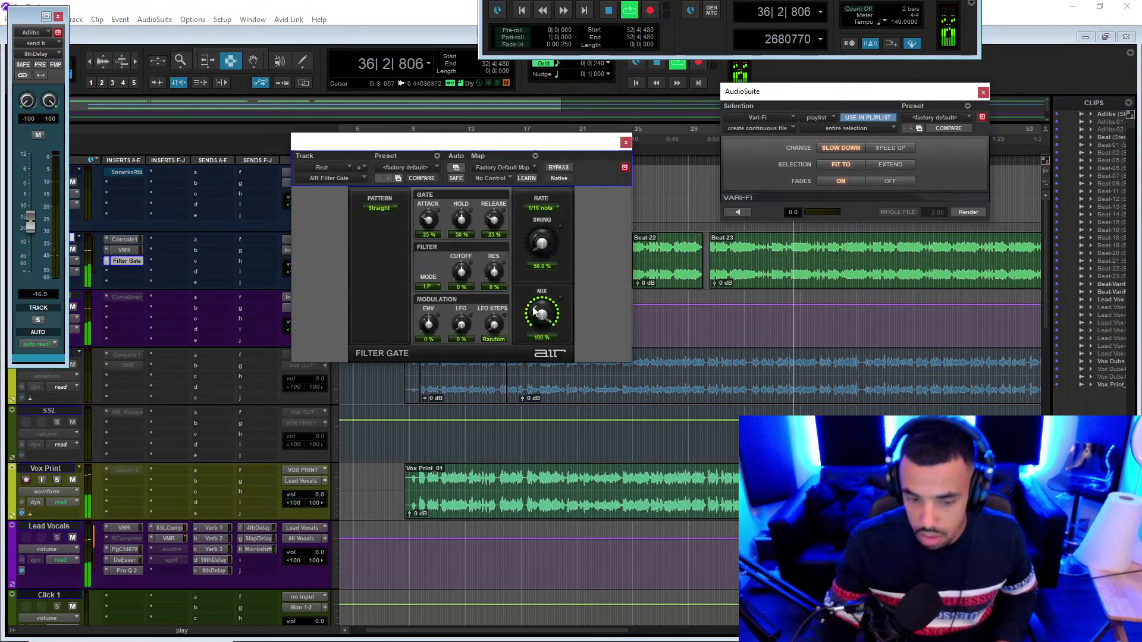
- Stop playback and replace the Beat track's Filter Gate with AIR Vintage Filter (stereo)
key("space")
left_click(347, 178)
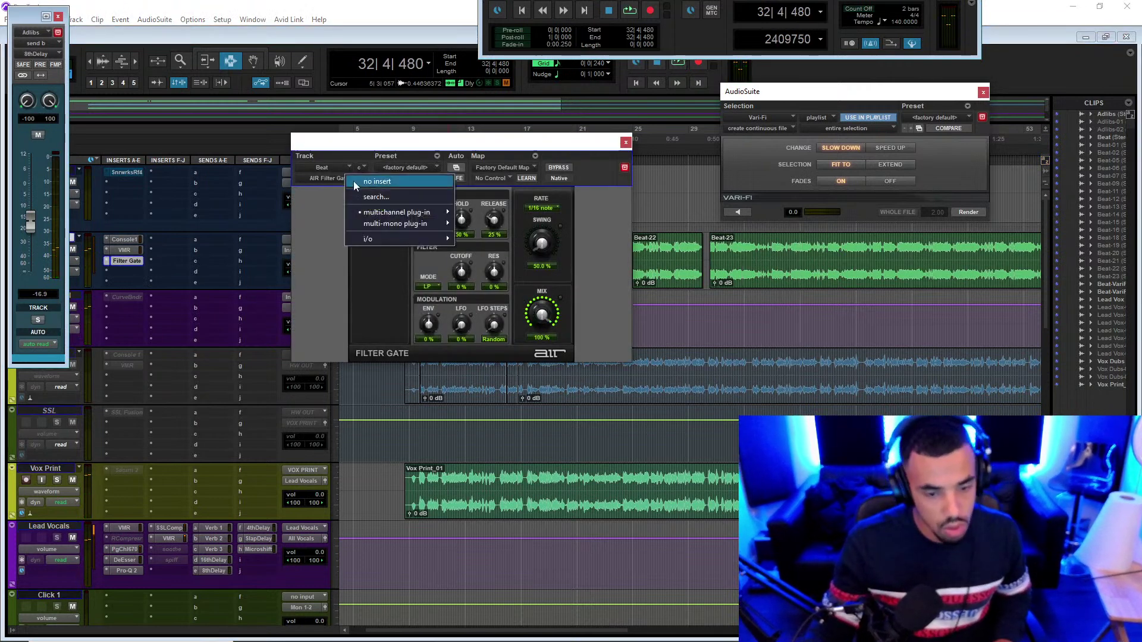
left_click(375, 196)
type("AIR F")
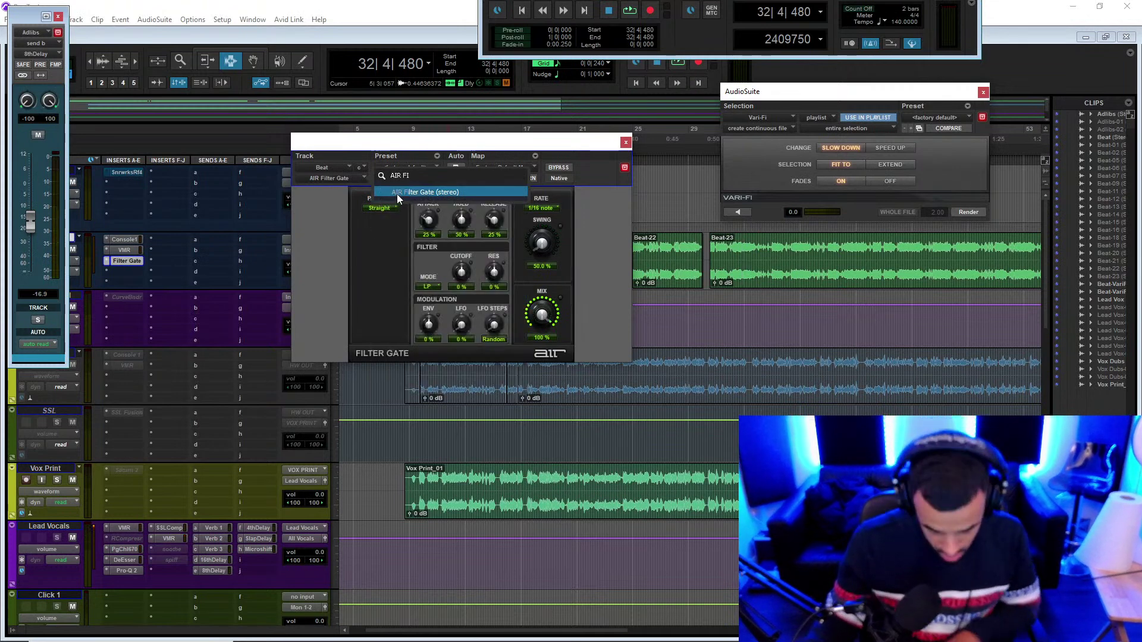
key("BackSpace")
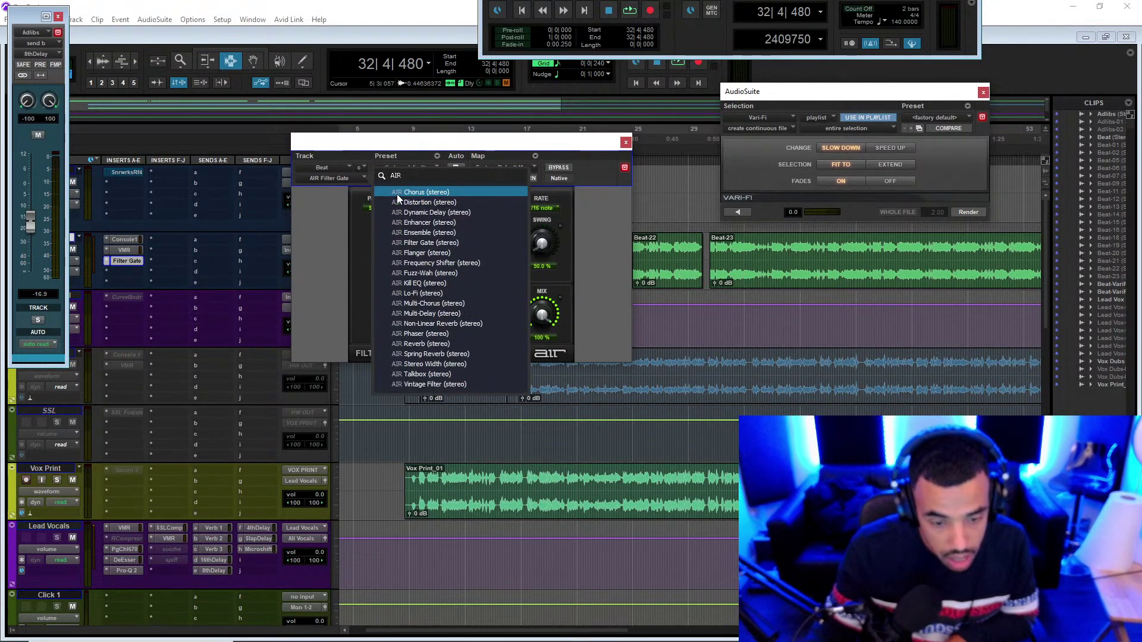
left_click(433, 384)
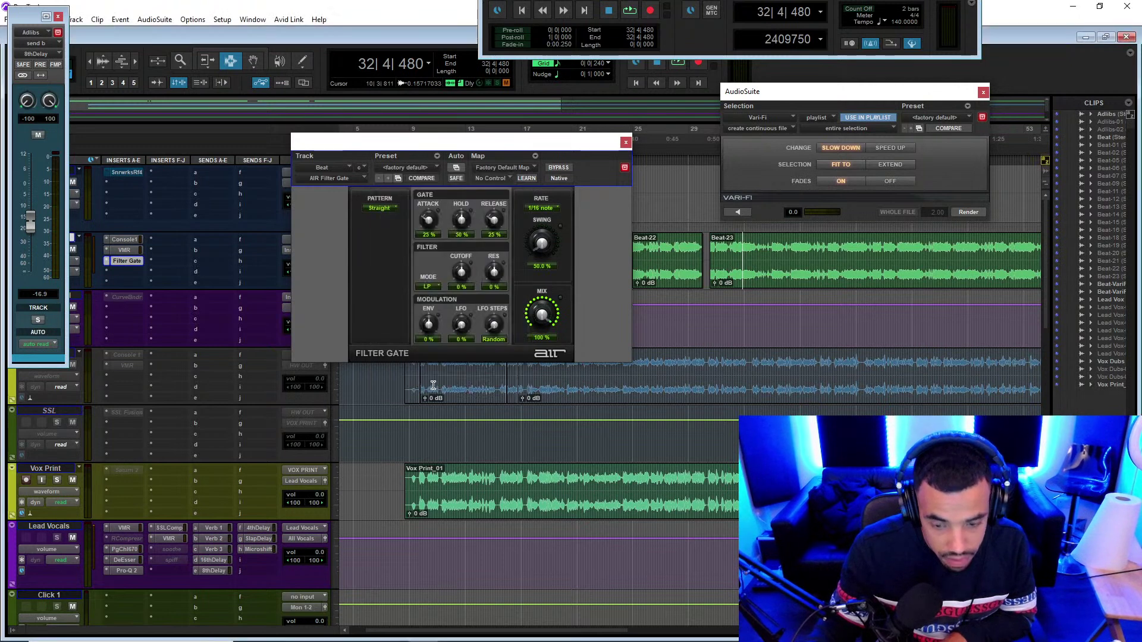
- Raise the Vintage Filter's cutoff to 20.0 kHz while the beat plays, and stop playback
key("space")
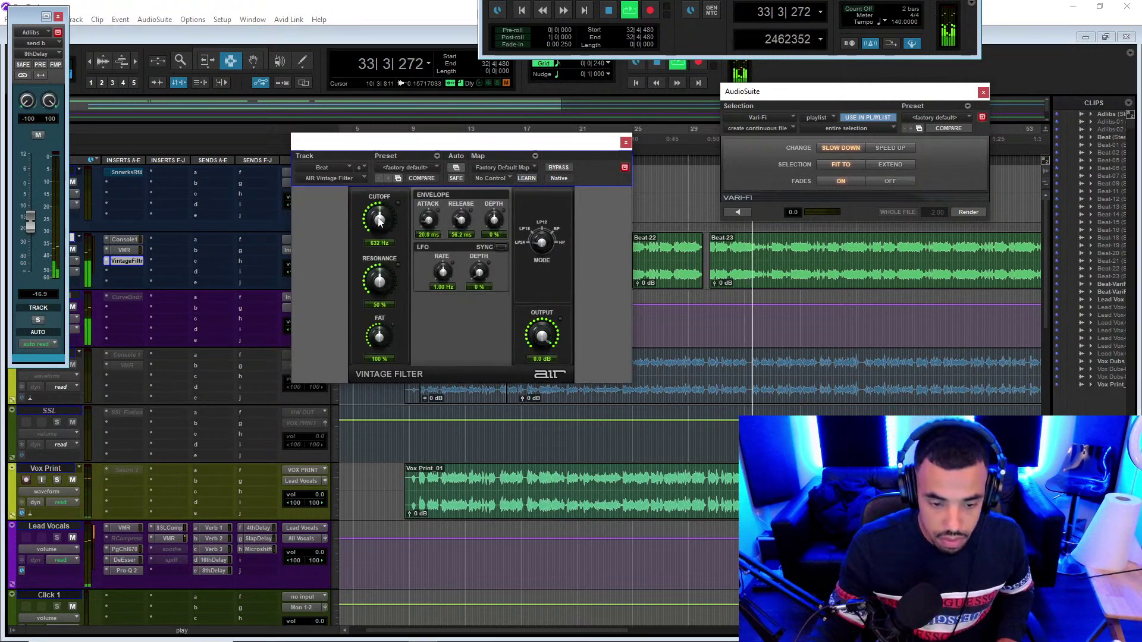
left_click_drag(380, 220, 381, 167)
key("space")
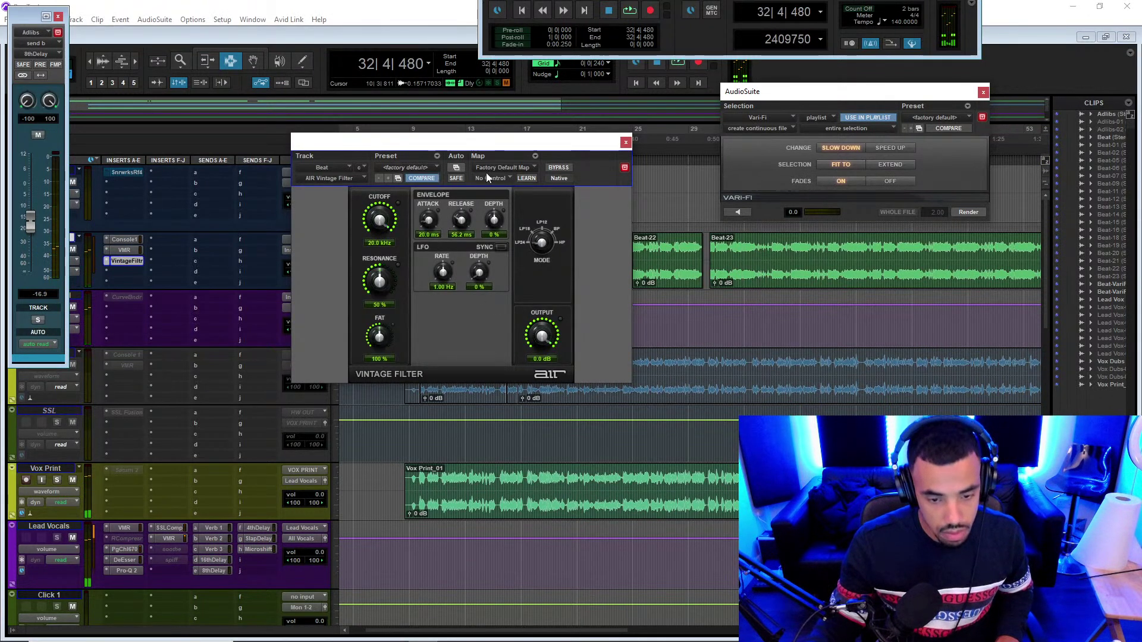
- Enable automation for the Cutoff parameter of the Beat track's AIR Vintage Filter and close the plug-in window
left_click(456, 168)
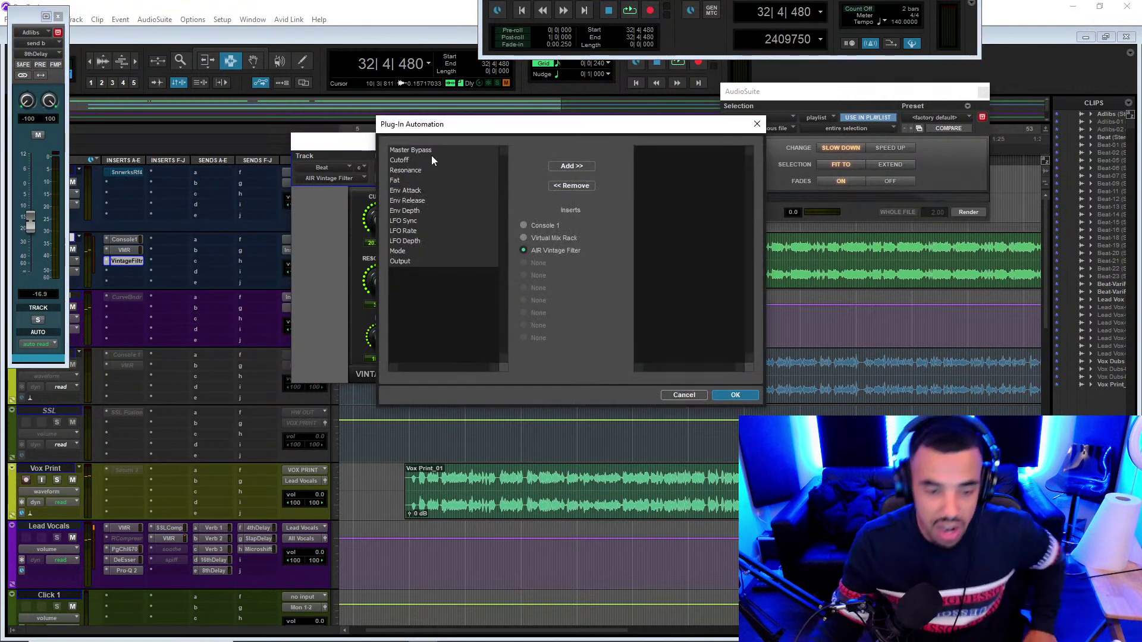
left_click(569, 167)
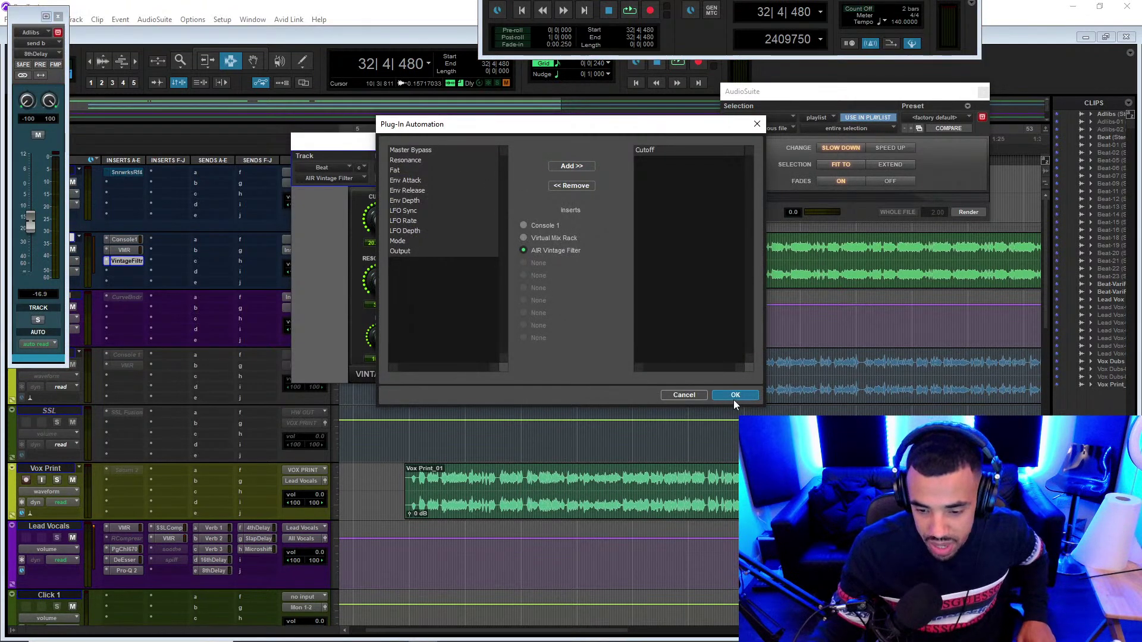
left_click(733, 397)
left_click(625, 143)
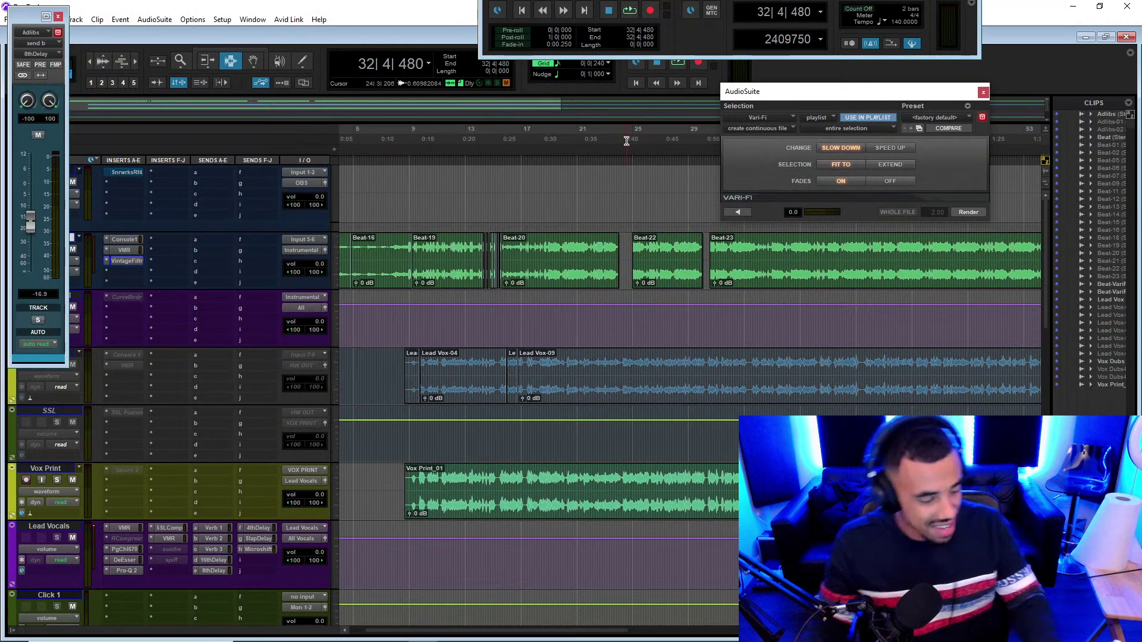
- Audition the mix from 31|1|000 and display the Vintage Filter's Cutoff automation lane on the Beat track
key("t")
key("t")
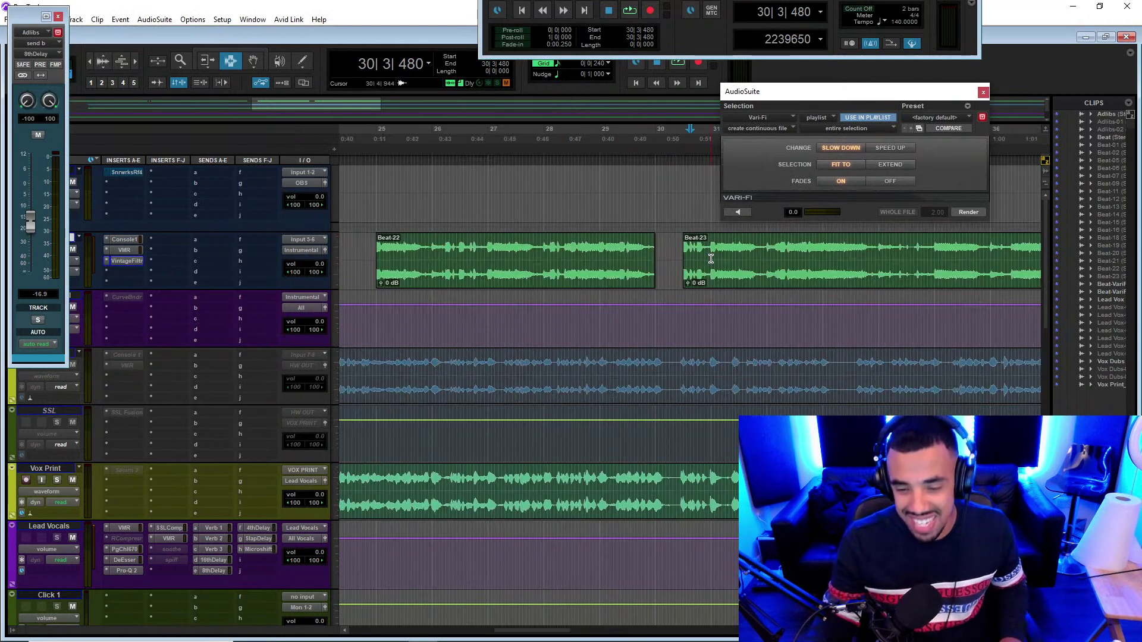
left_click(710, 243)
key("space")
left_click(77, 260)
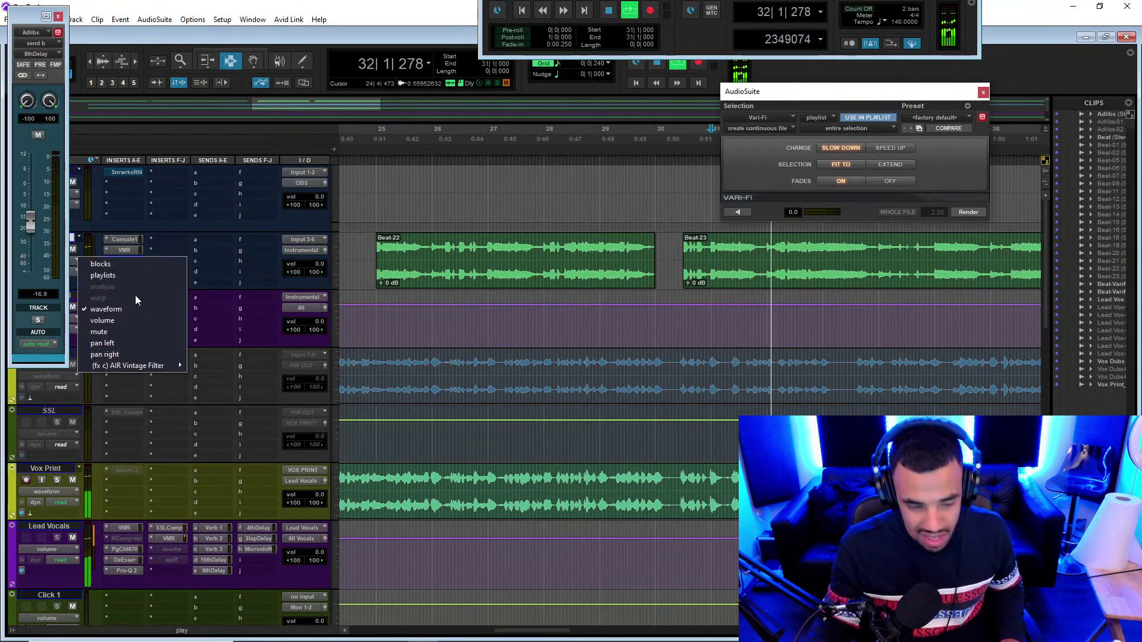
mouse_move(169, 366)
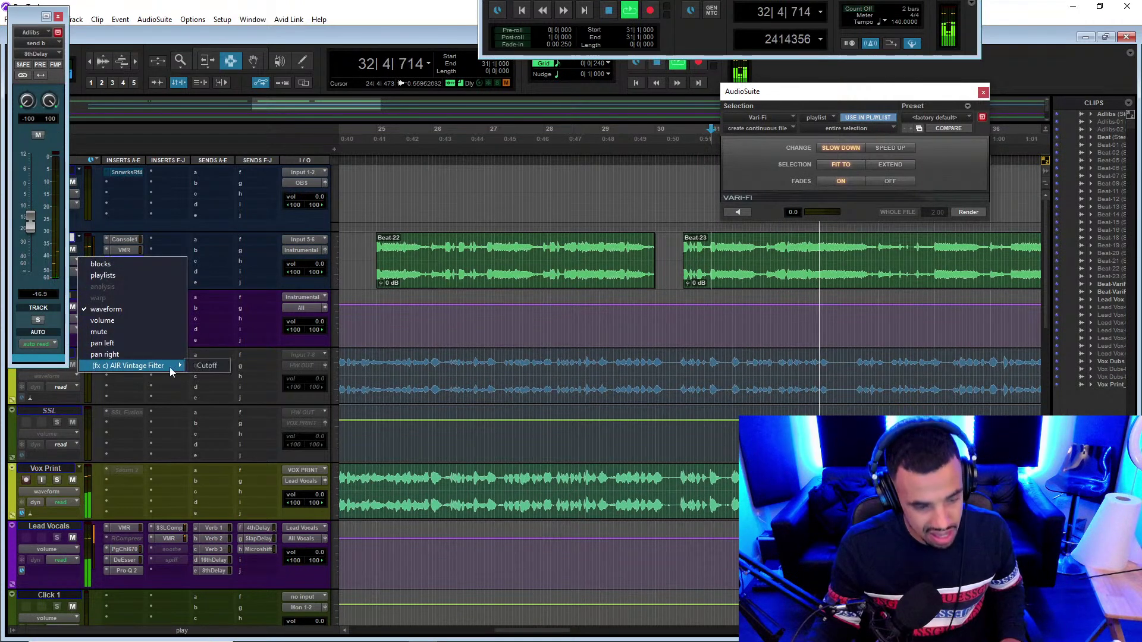
left_click(213, 367)
key("space")
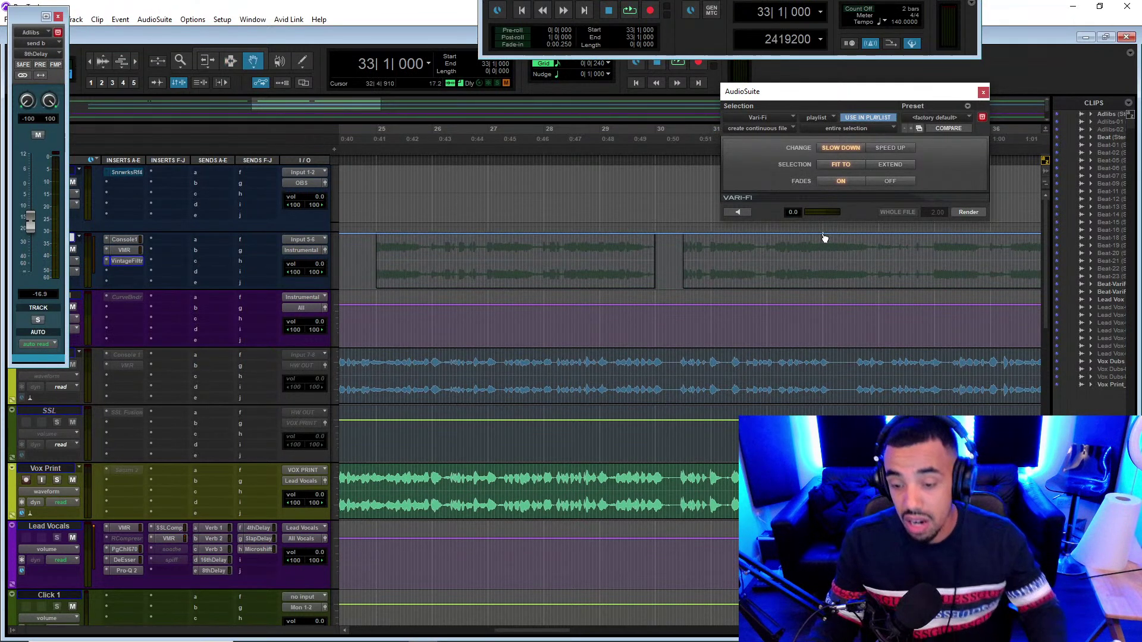
- Move the AudioSuite window off the timeline and lower the Beat track's Cutoff automation between bars 33 and 35
left_click_drag(939, 94, 796, 77)
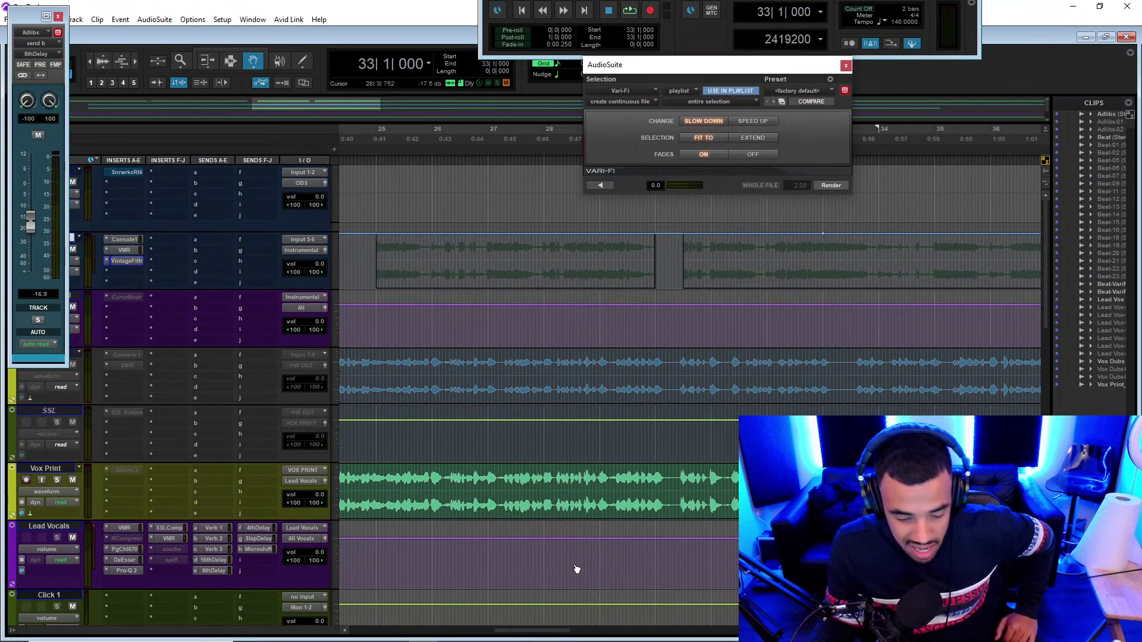
left_click_drag(528, 623, 556, 636)
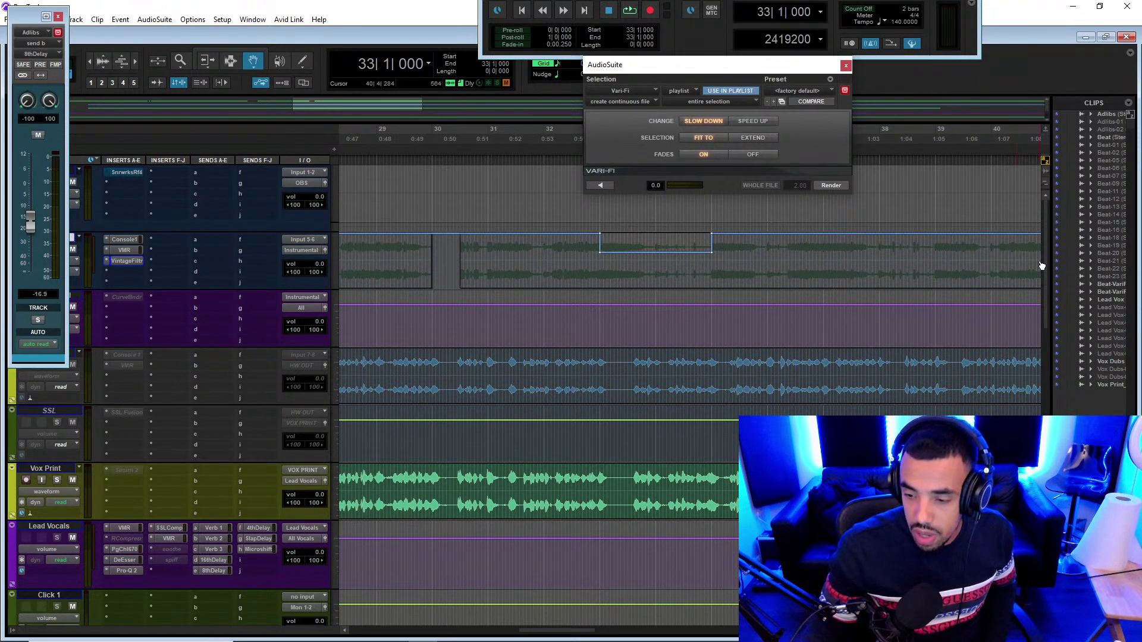
- Look over the routing and inserts of the adlib, vocal bus, reverb, delay, ALL FX, All and MASTER tracks
scroll(1047, 273, "down", 15)
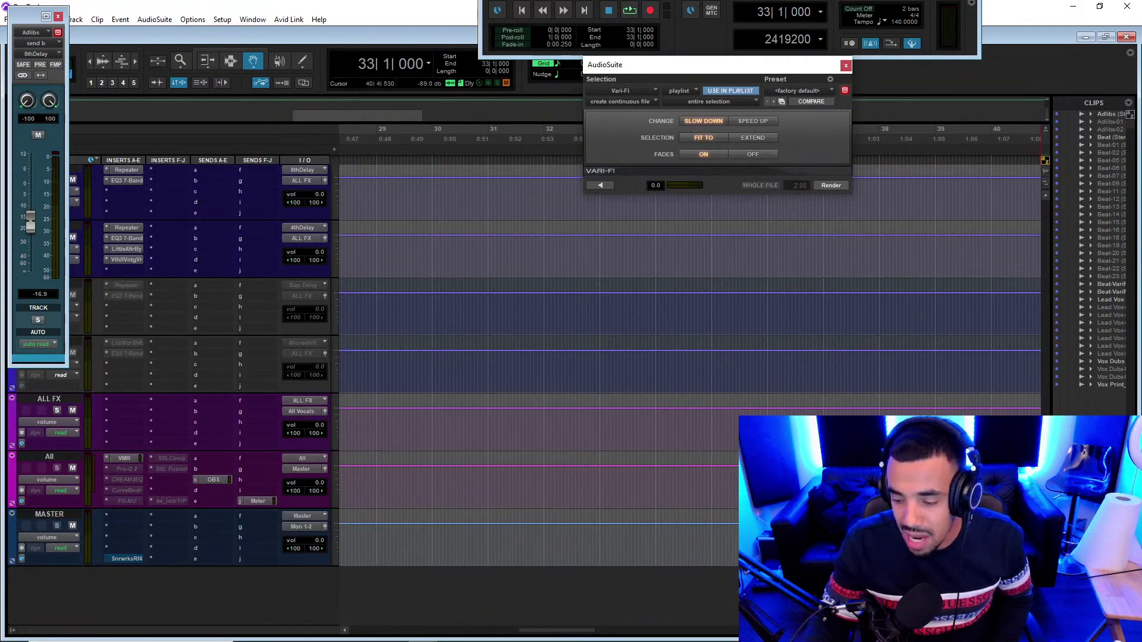
scroll(1037, 369, "up", 10)
scroll(1038, 363, "up", 1)
scroll(1035, 358, "down", 10)
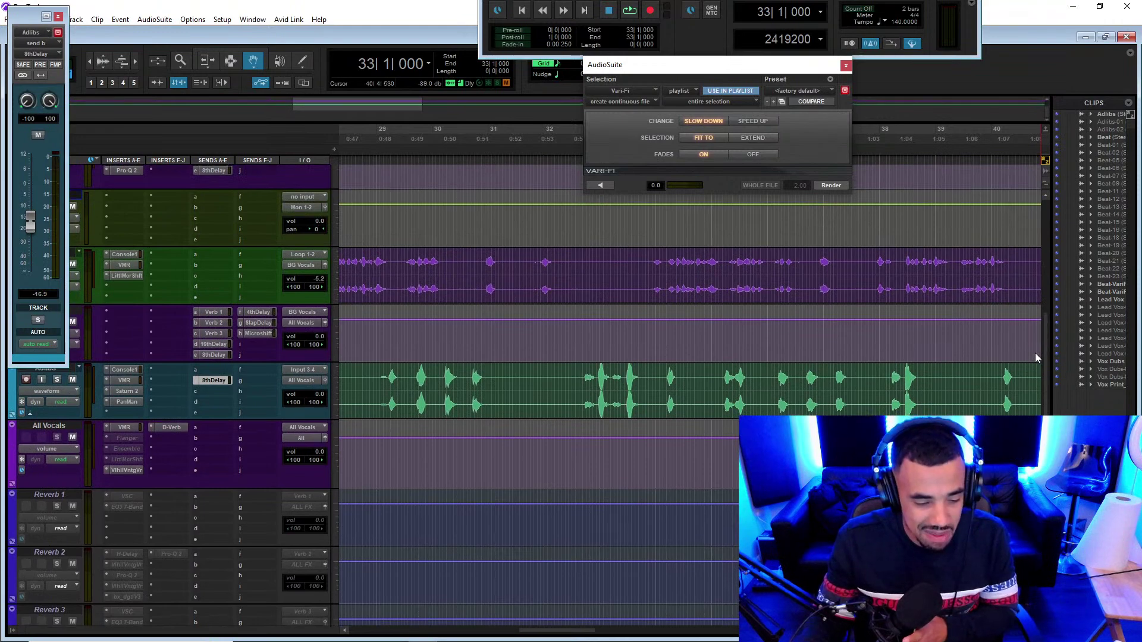
scroll(1036, 358, "down", 3)
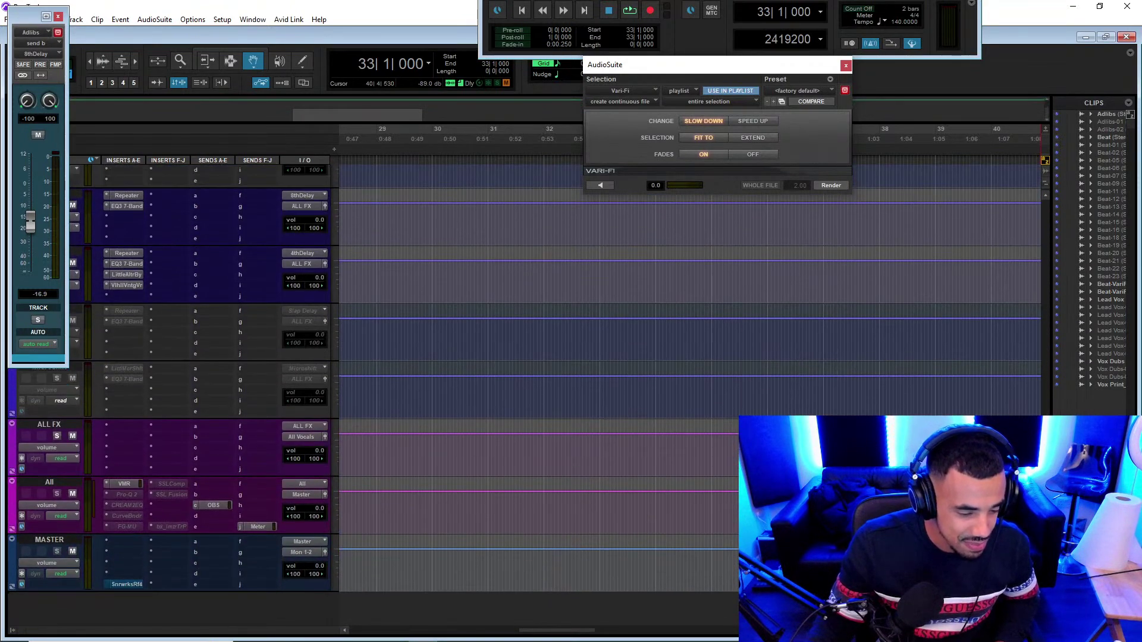
scroll(523, 386, "up", 2)
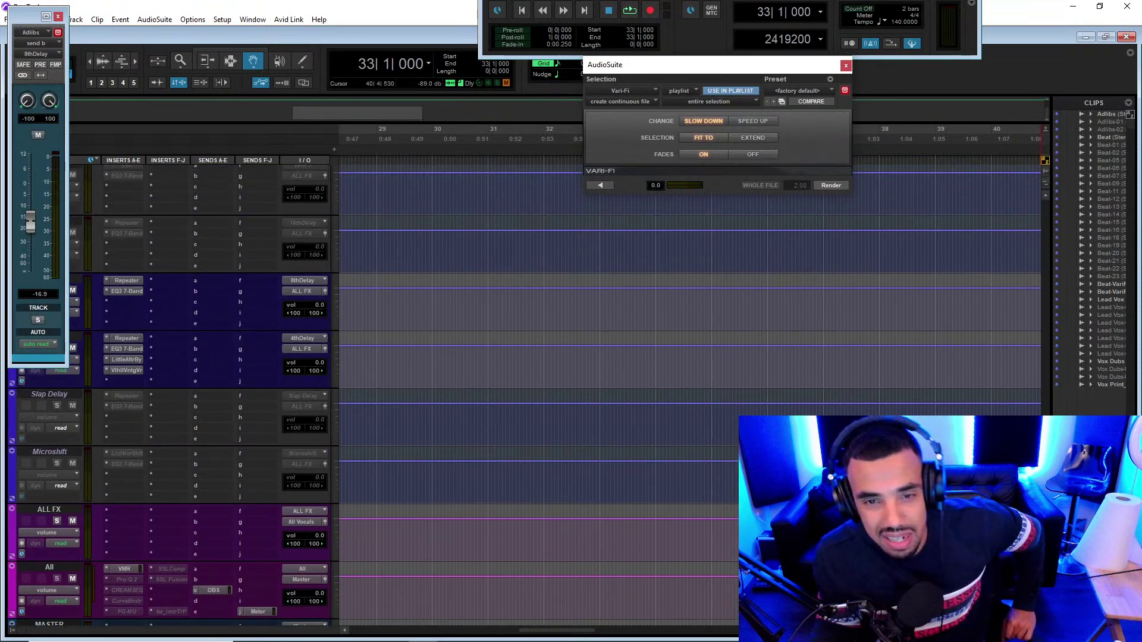
scroll(974, 284, "up", 4)
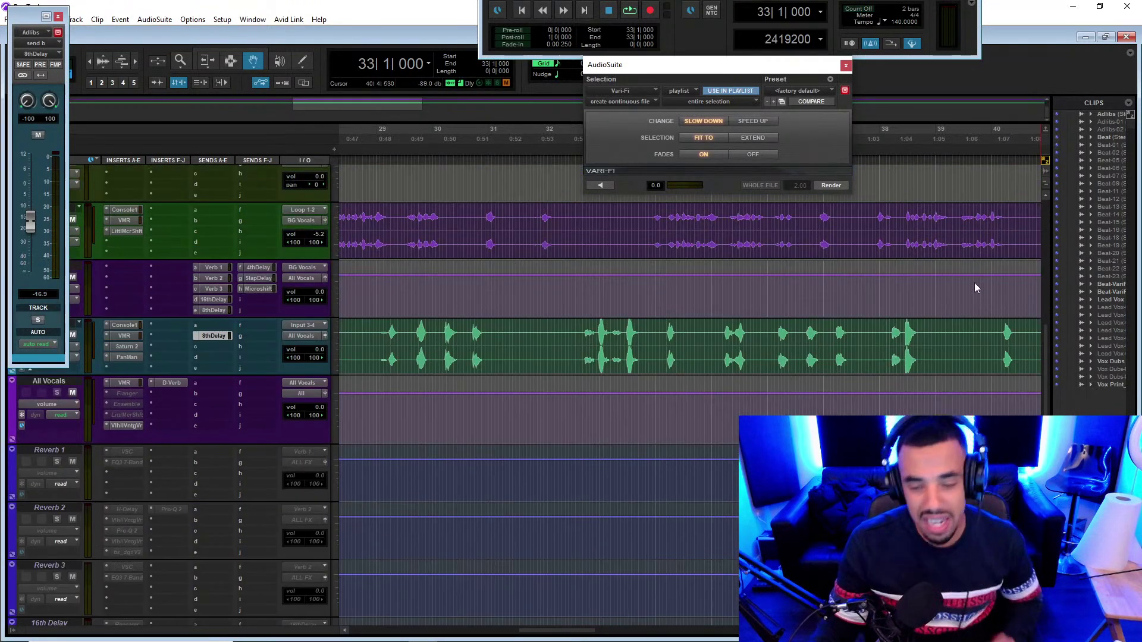
scroll(974, 285, "down", 6)
scroll(692, 337, "up", 5)
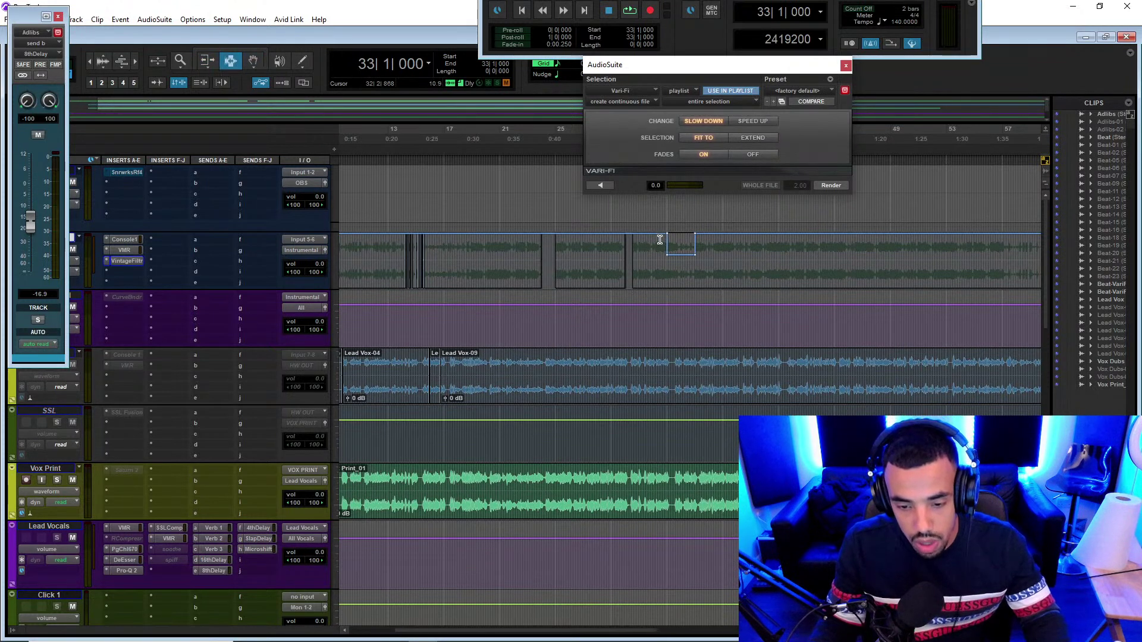
- Audition from 32|3|240 and deepen the Cutoff automation dip between bars 33 and 35
key("t")
key("t")
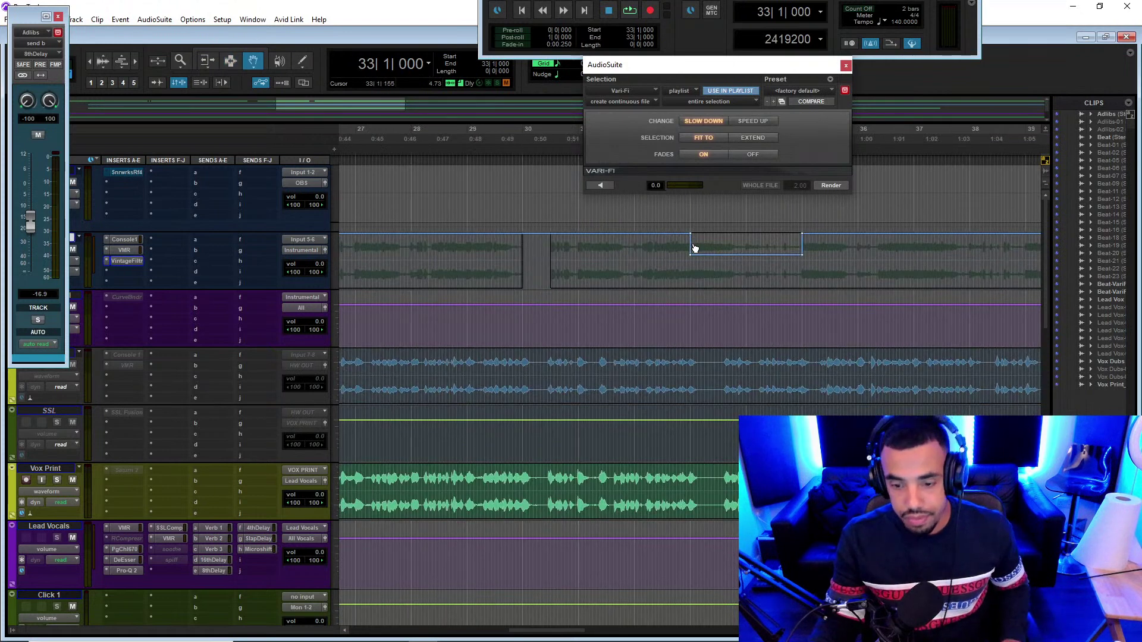
key("space")
left_click_drag(708, 65, 554, 83)
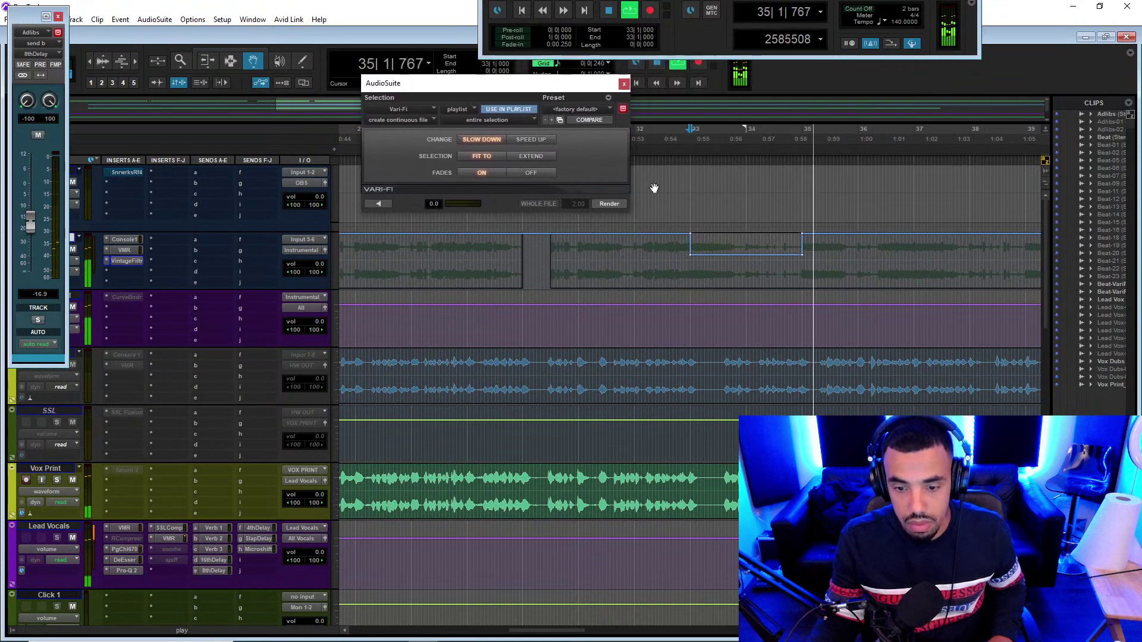
left_click(664, 166)
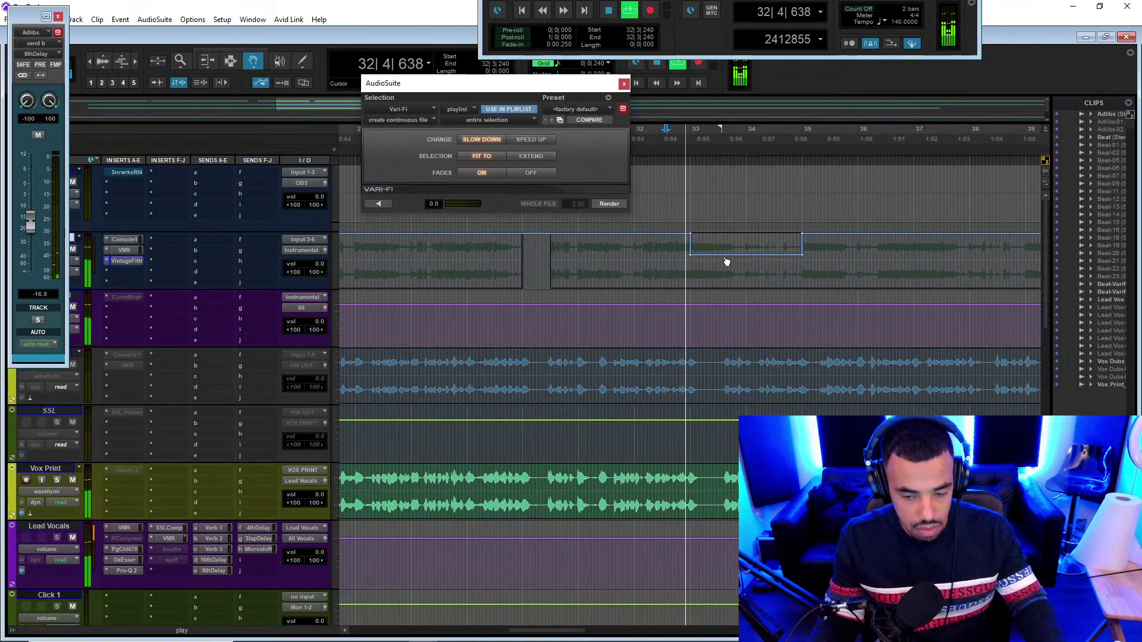
left_click_drag(753, 255, 774, 262)
key("F8")
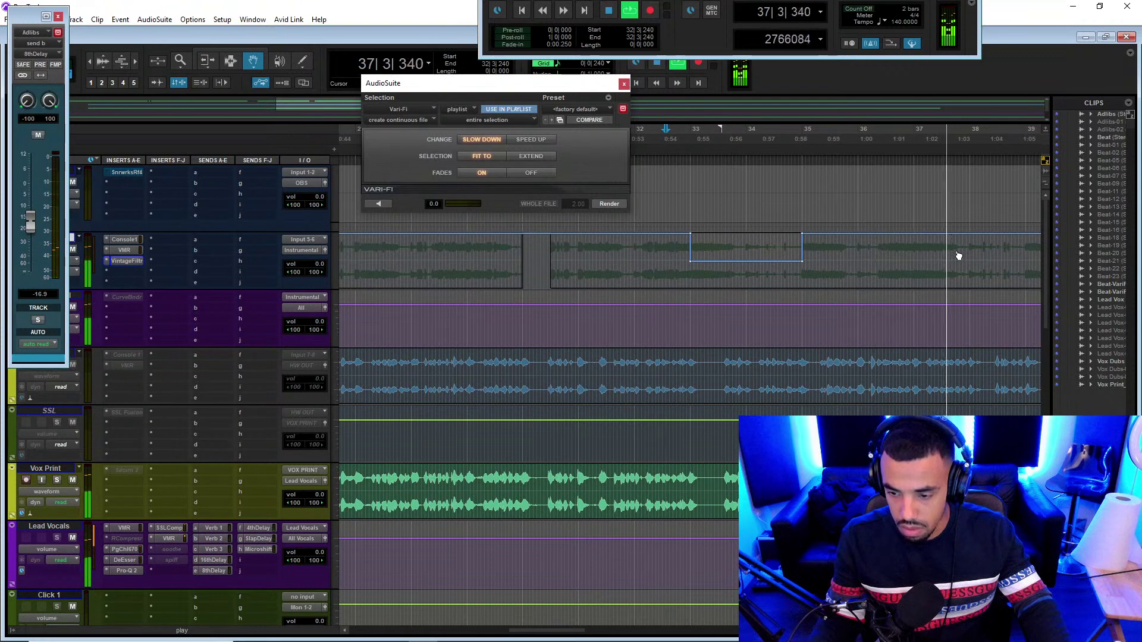
- Add a Cutoff breakpoint at bar 41, delete the upper one at bar 35 to create a gradual rise, and audition it
left_click_drag(571, 632, 588, 634)
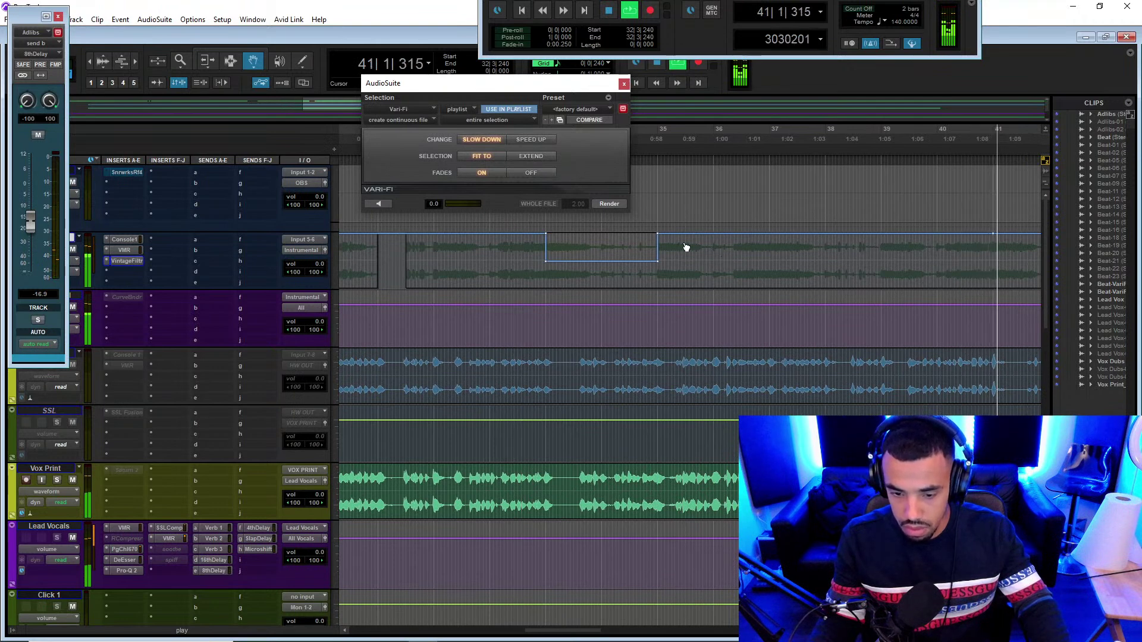
key("space")
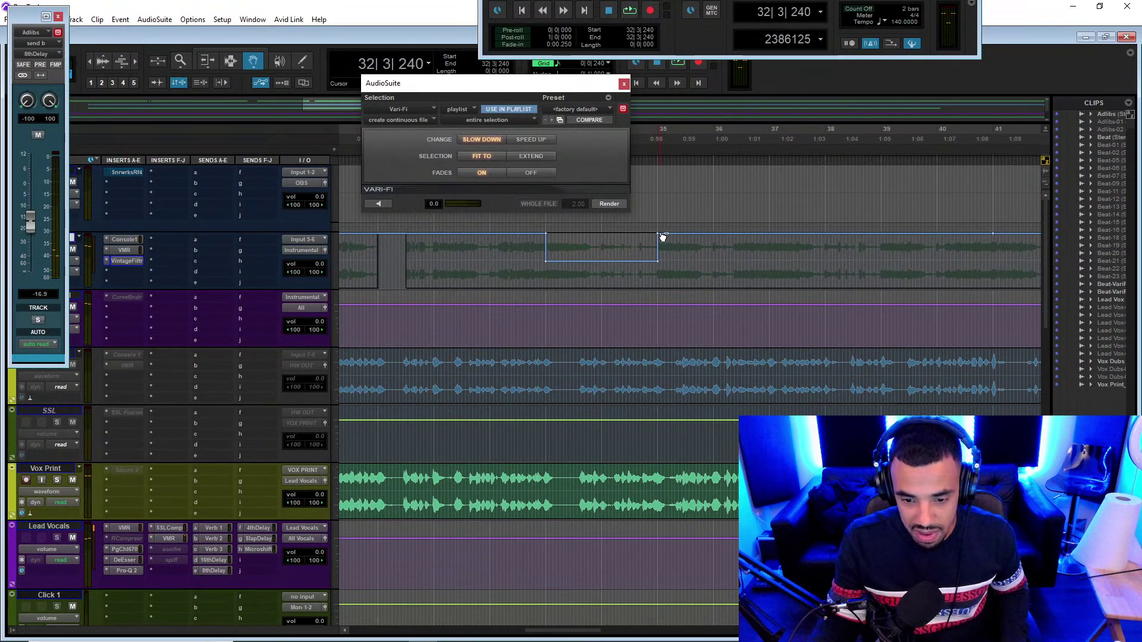
left_click(658, 235, "alt")
key("space")
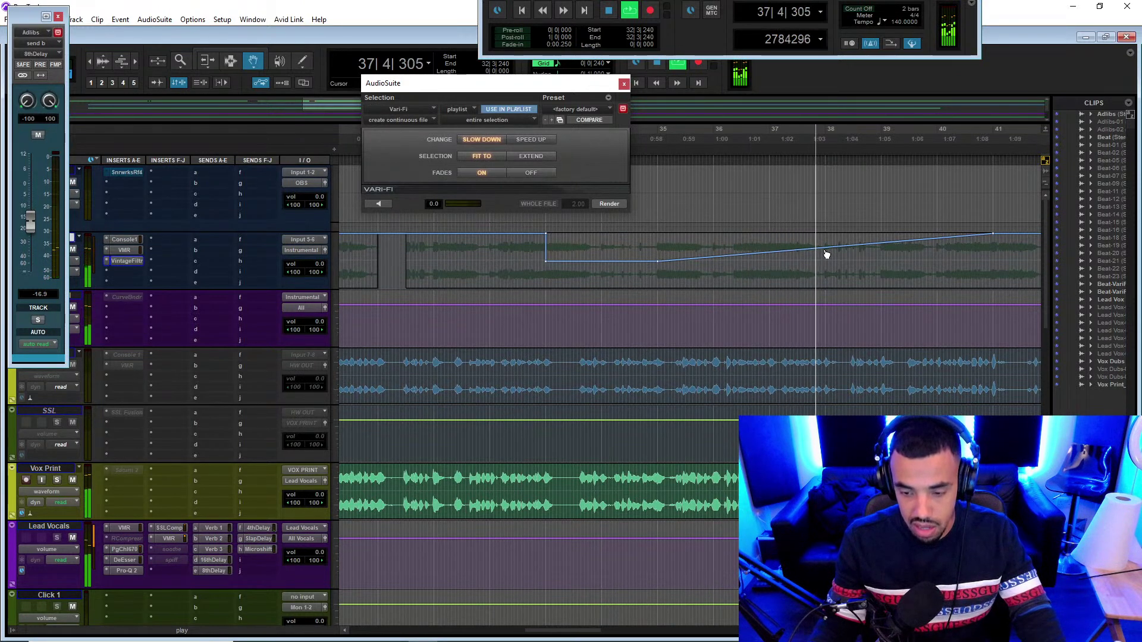
- Return the Beat track to waveform view and stop playback
left_click(76, 259)
left_click(96, 308)
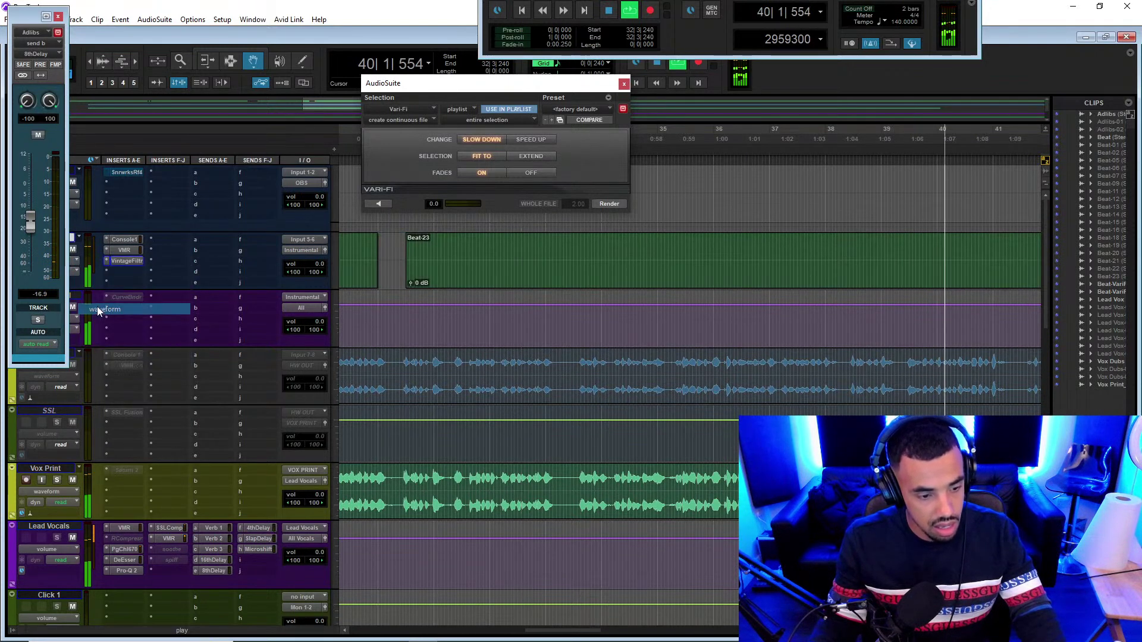
key("F6")
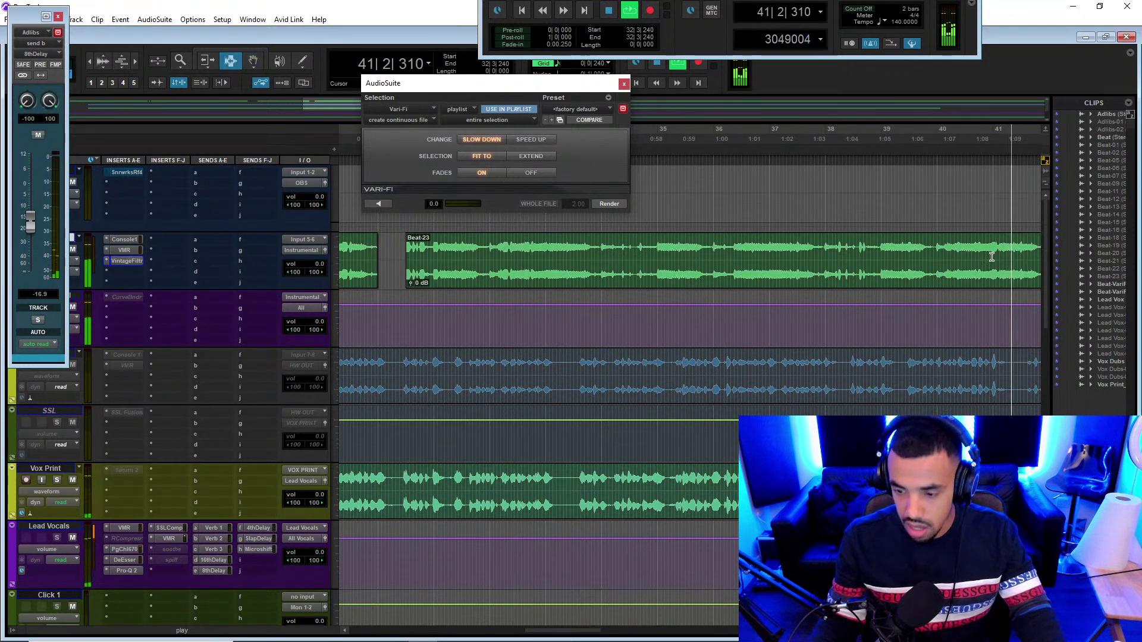
key("space")
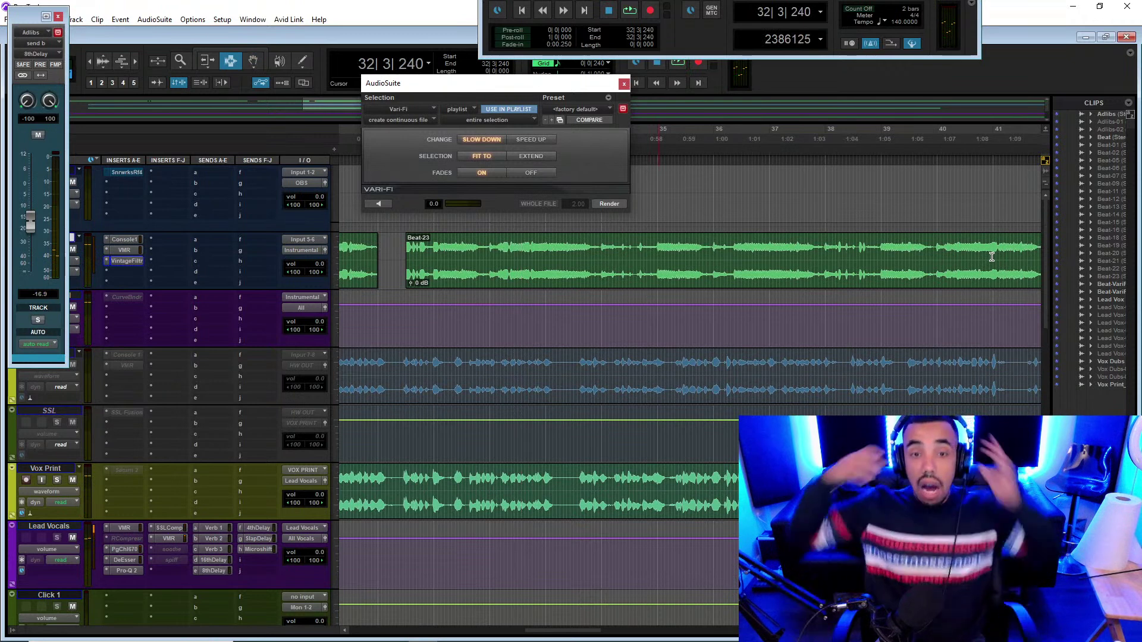
- Place the edit cursor at 41|1|000 on the Beat track and close the AudioSuite Vari-Fi window
left_click(991, 257)
key("r")
key("r")
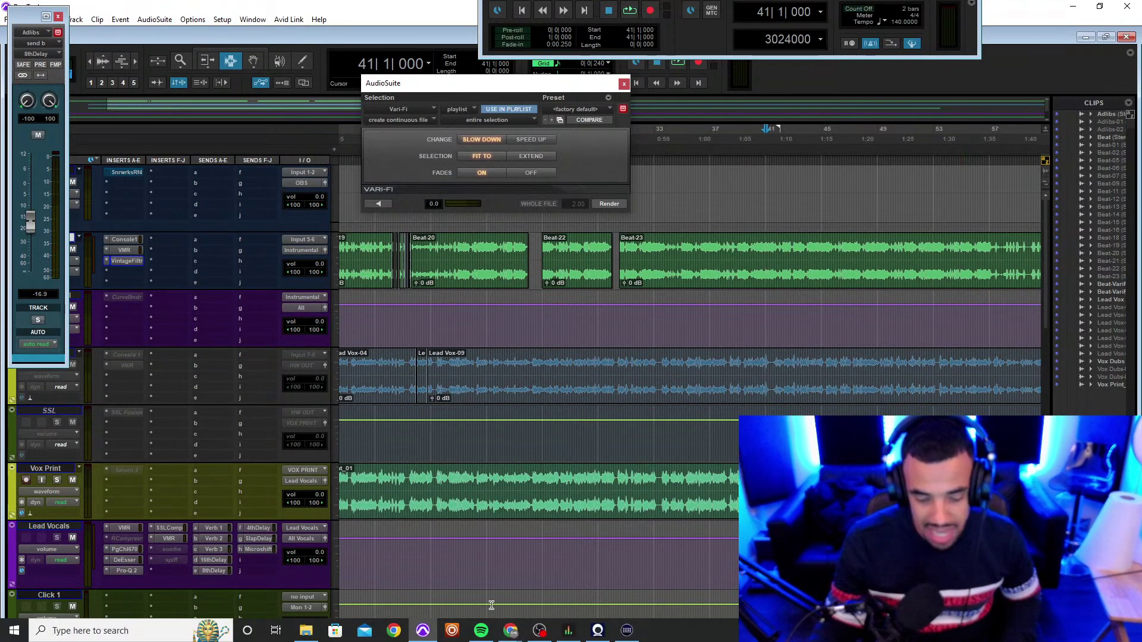
left_click_drag(500, 634, 505, 633)
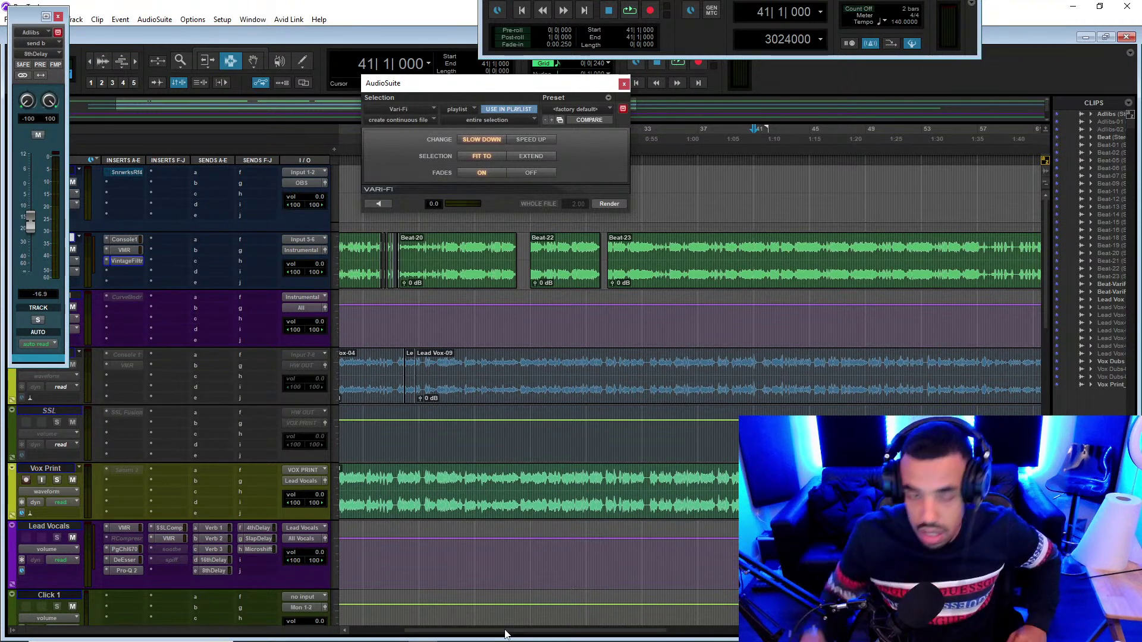
left_click_drag(457, 630, 491, 630)
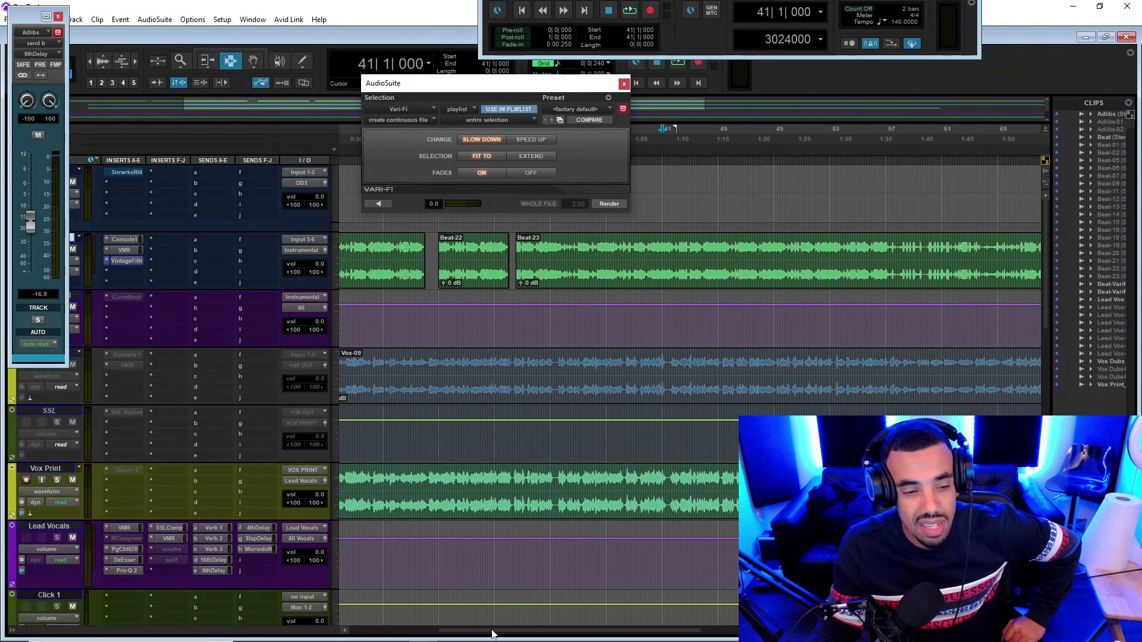
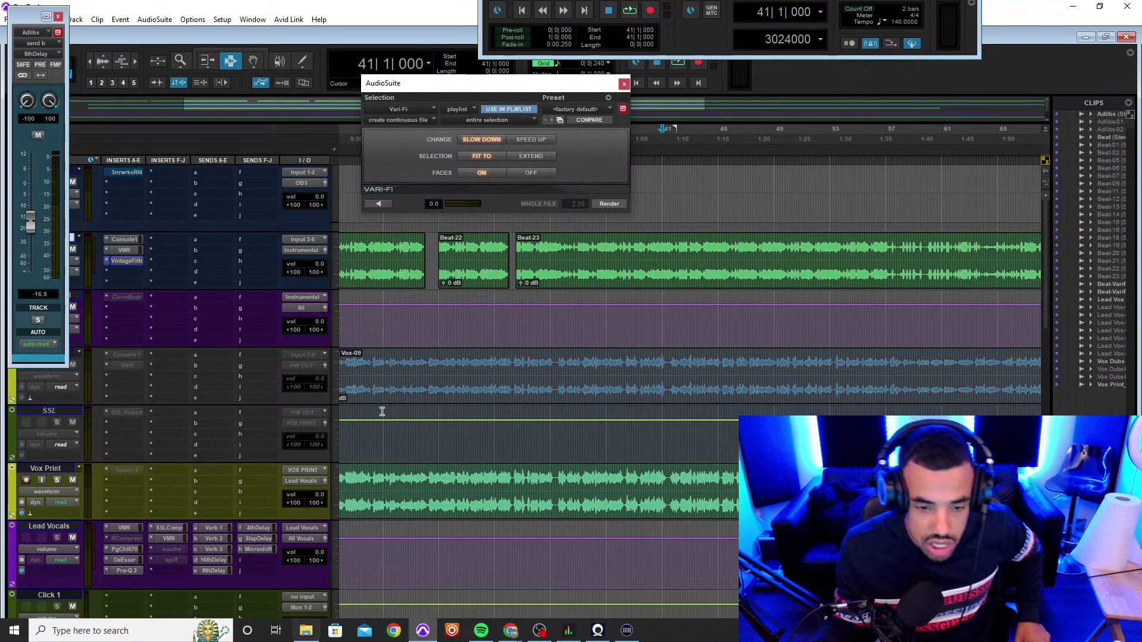
left_click(624, 84)
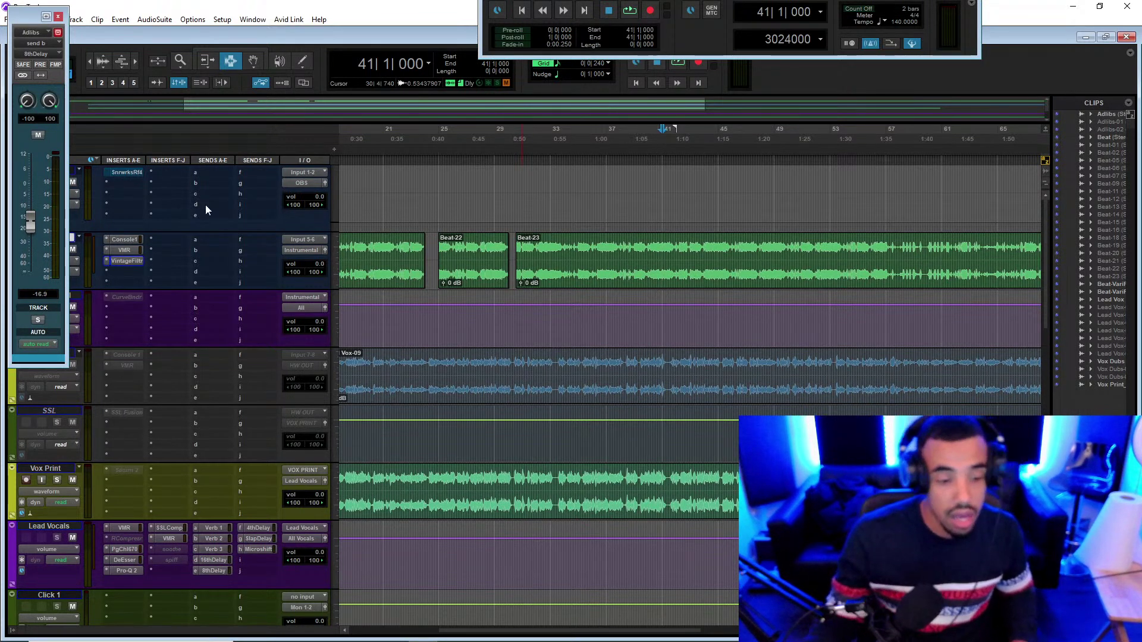
- Show the AIR Vintage Filter Cutoff entry among the Beat track's view options, leave it unselected, and show the whole session
left_click(78, 262)
mouse_move(158, 366)
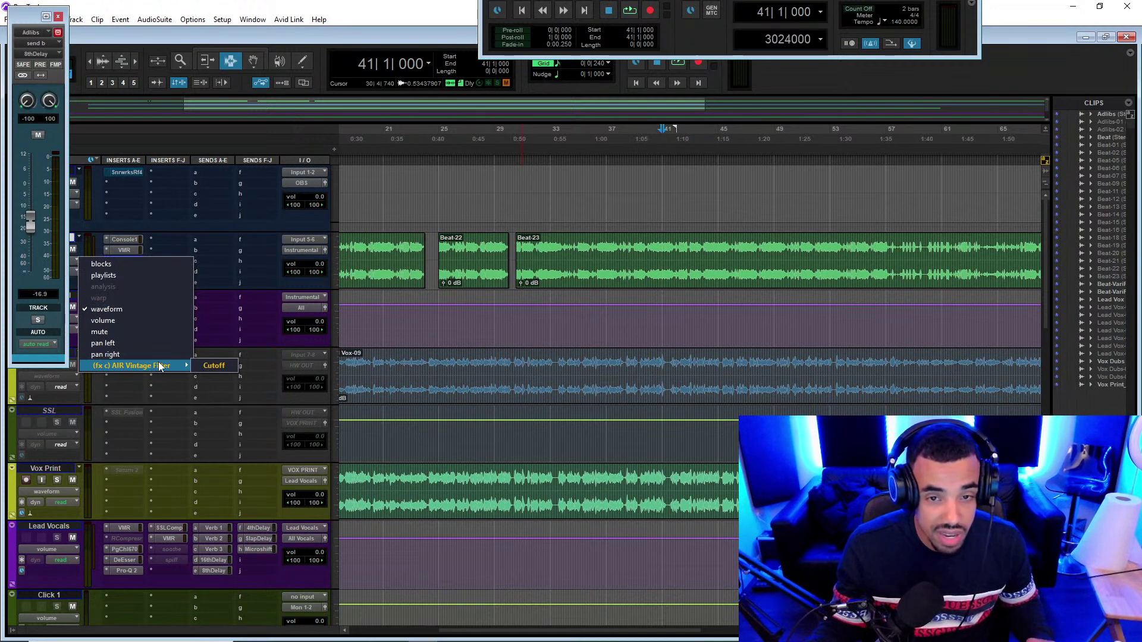
left_click(192, 46)
key("r")
key("r")
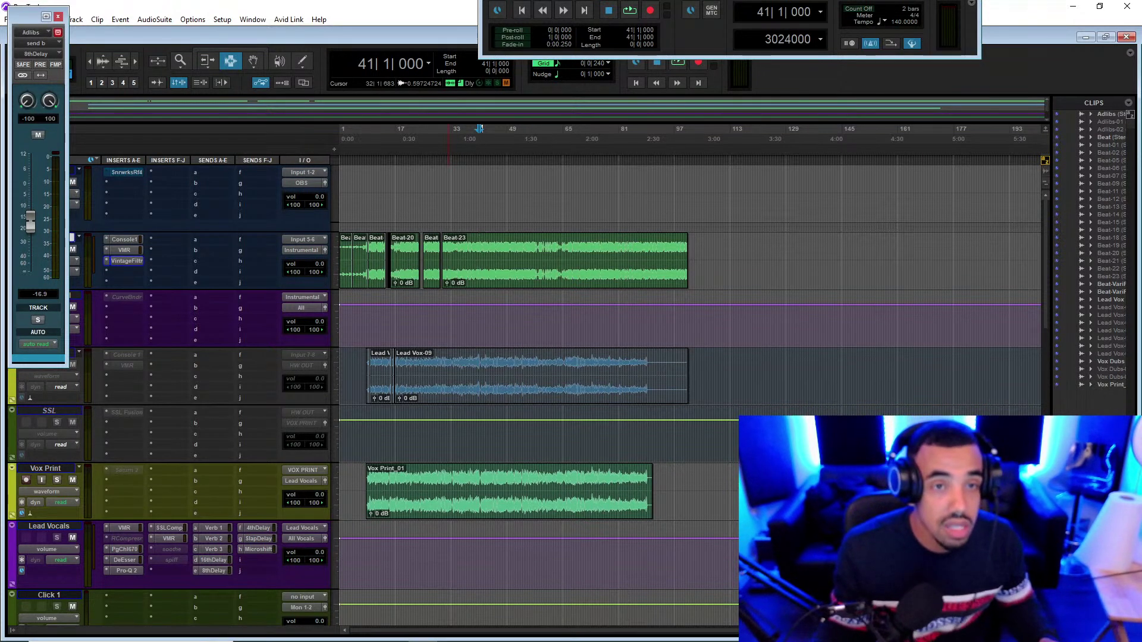
- Switch to Chrome to view the volaremedia.co.uk website, and return to the session
left_click_drag(503, 641, 493, 226)
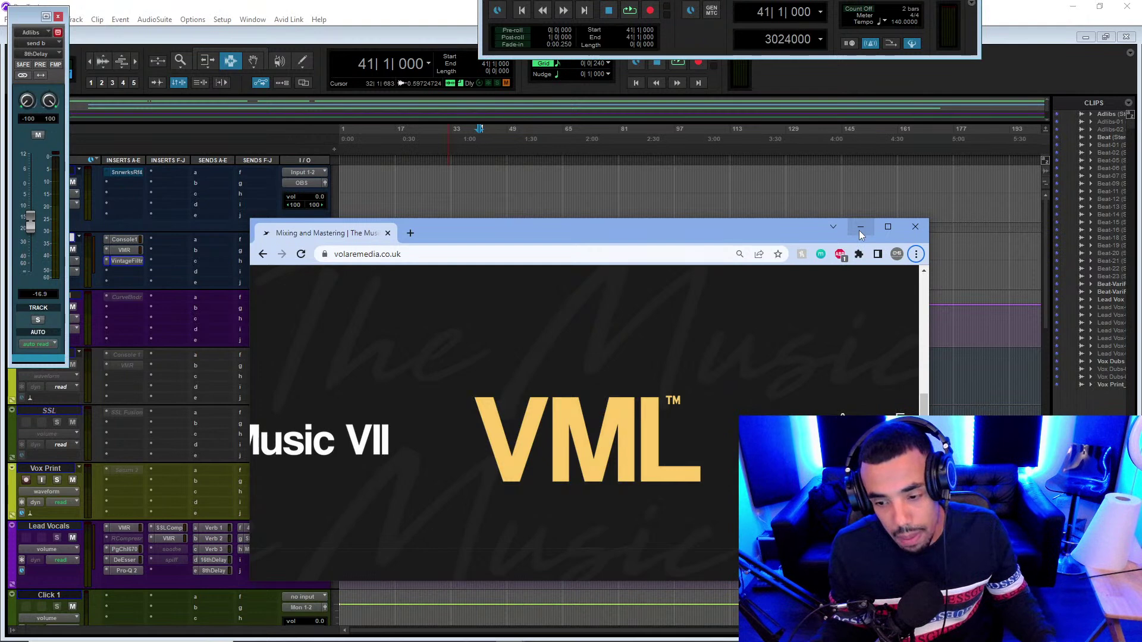
- Move the Transport window clear of the toolbar and place the edit cursor at 32|4|480, early in the Beat-23 clip
left_click_drag(793, 0, 800, 141)
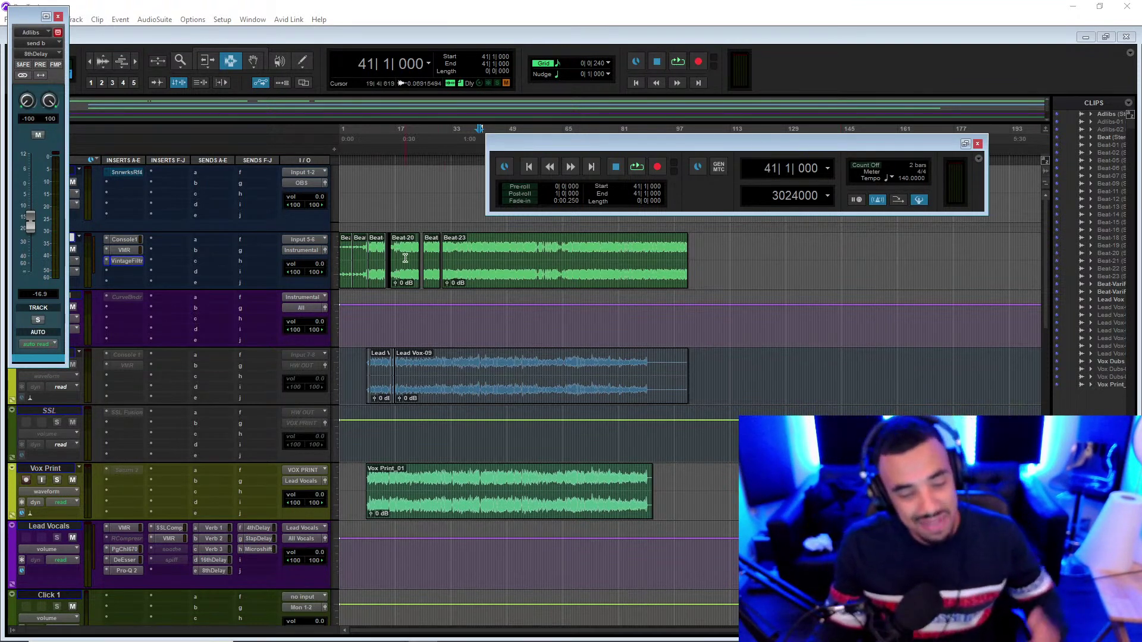
left_click(450, 255)
key("t")
key("t")
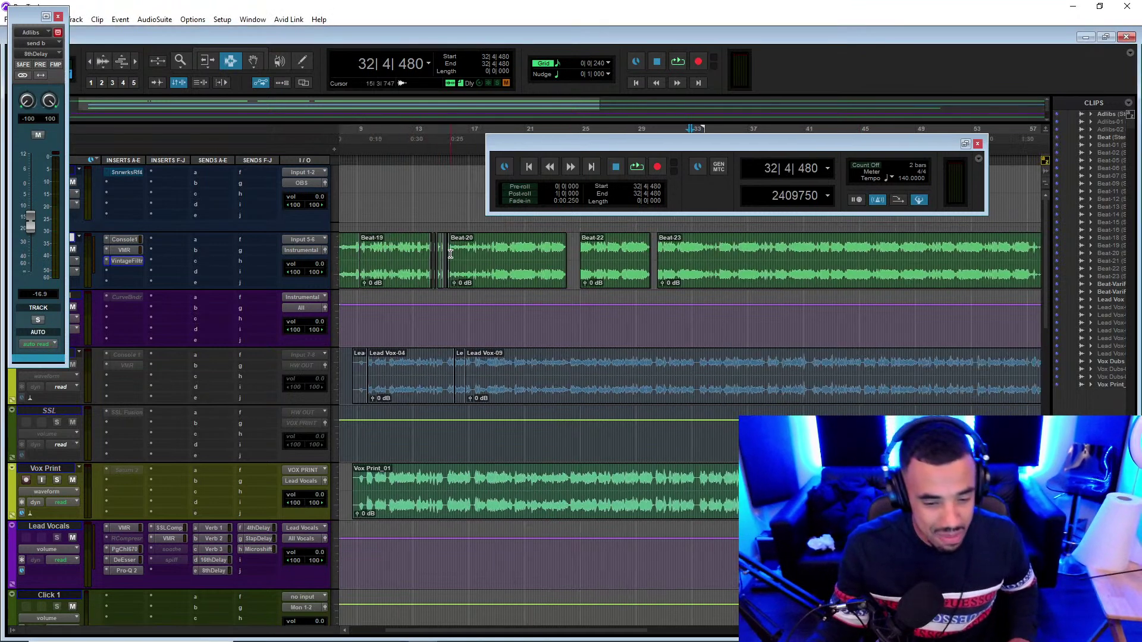
- Place the edit cursor at 8|1|000 on the Beat track, display its AIR Vintage Filter Cutoff automation, and move the Transport window off the timeline
left_click(672, 259)
key("r")
key("r")
left_click(364, 264)
key("t")
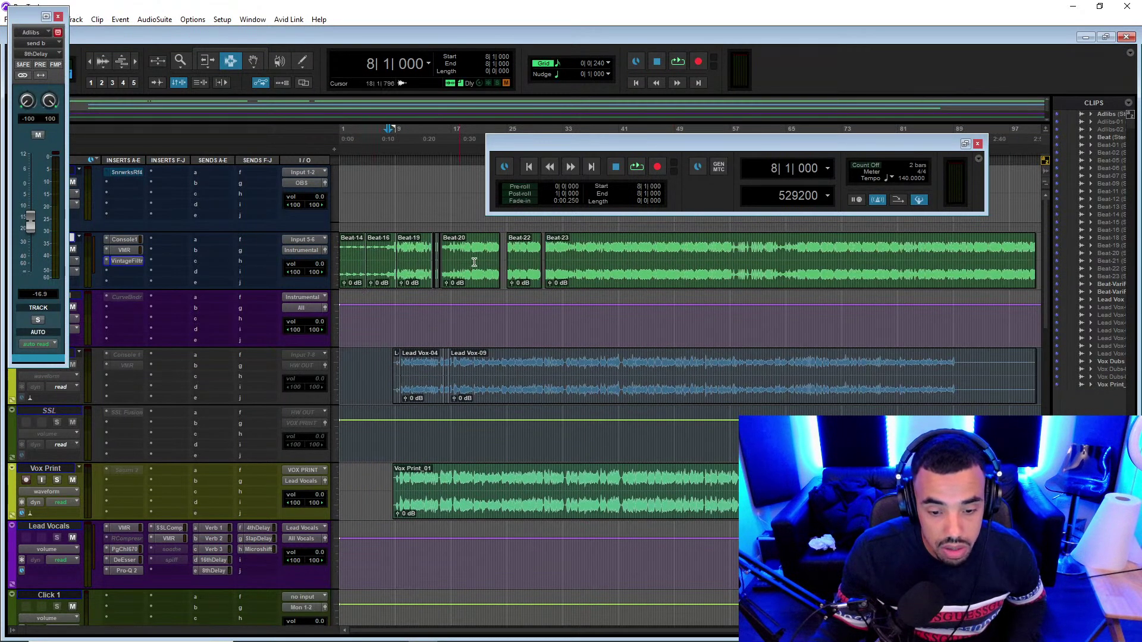
left_click(77, 260)
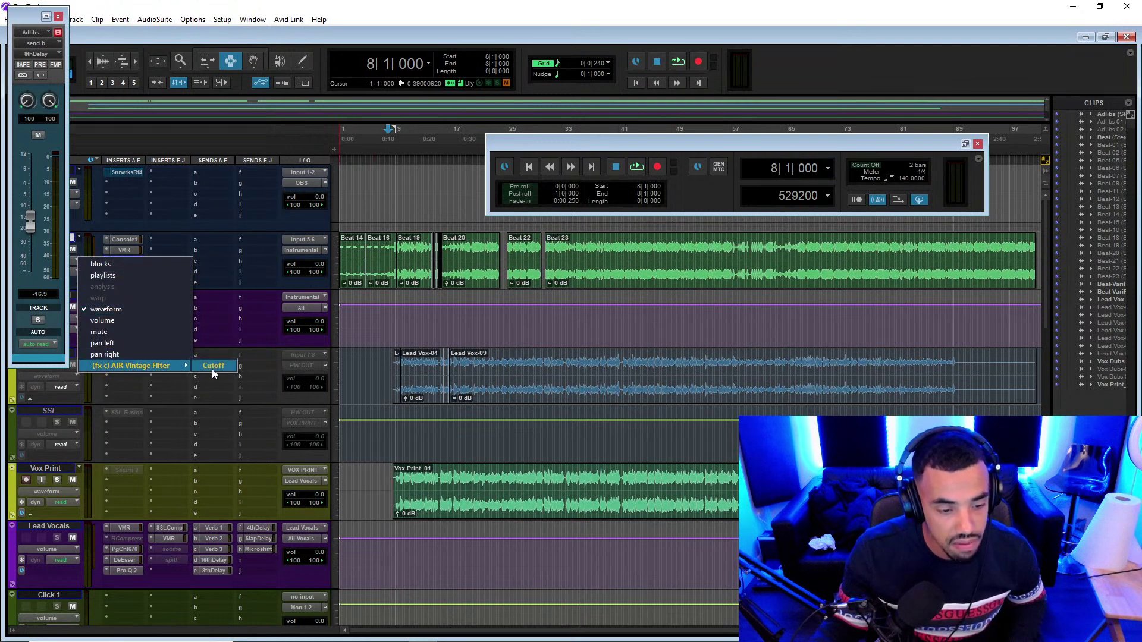
left_click(220, 368)
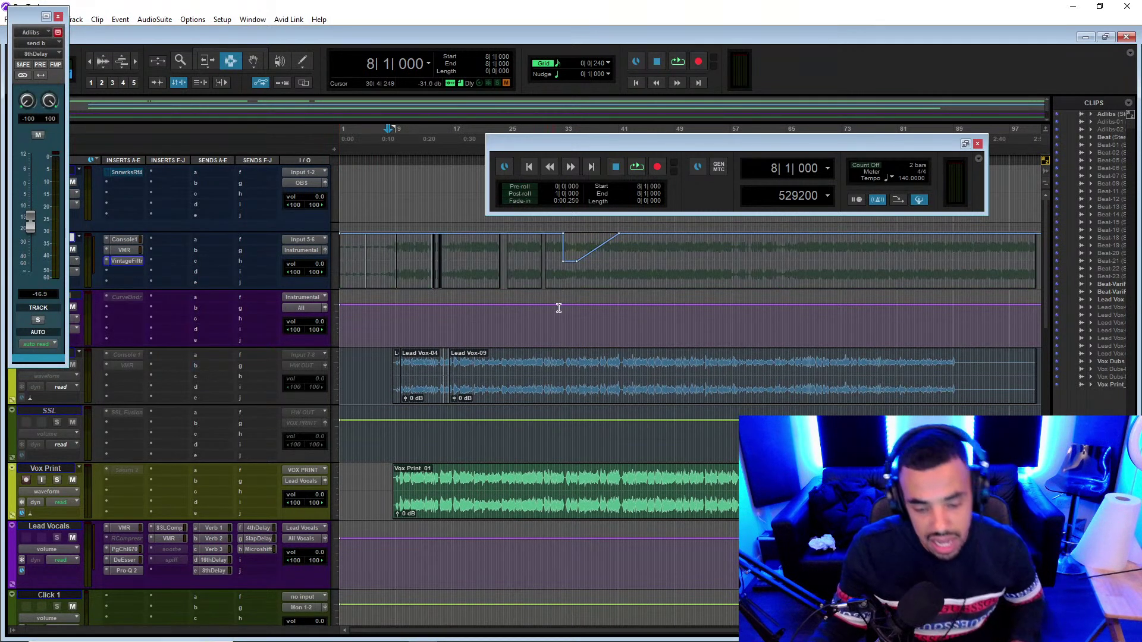
left_click_drag(619, 141, 672, 58)
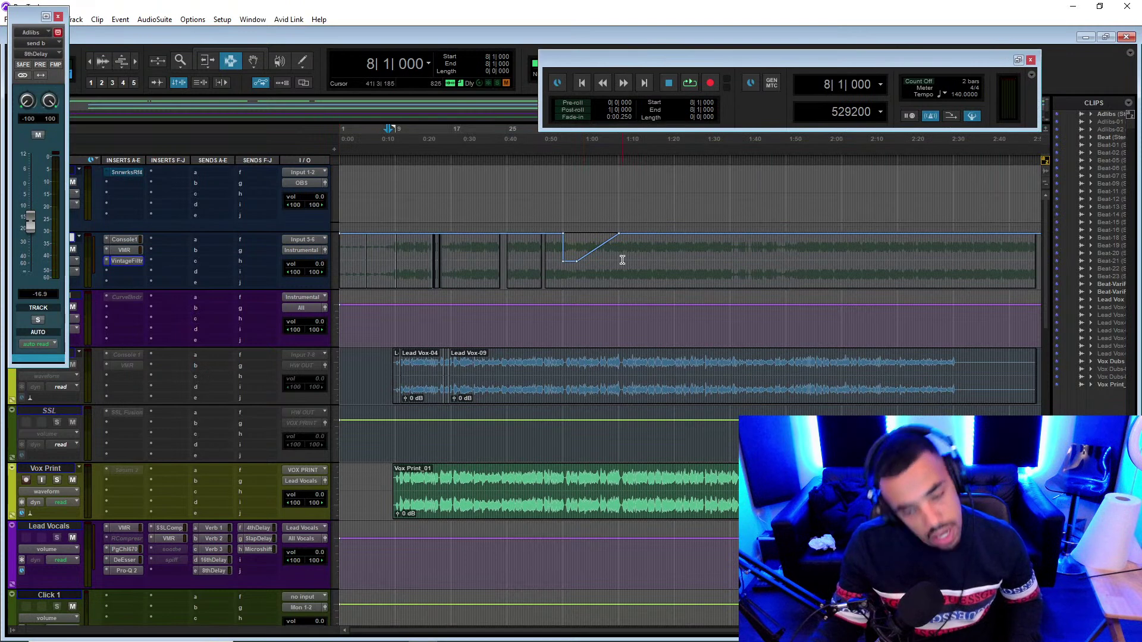
left_click(386, 253)
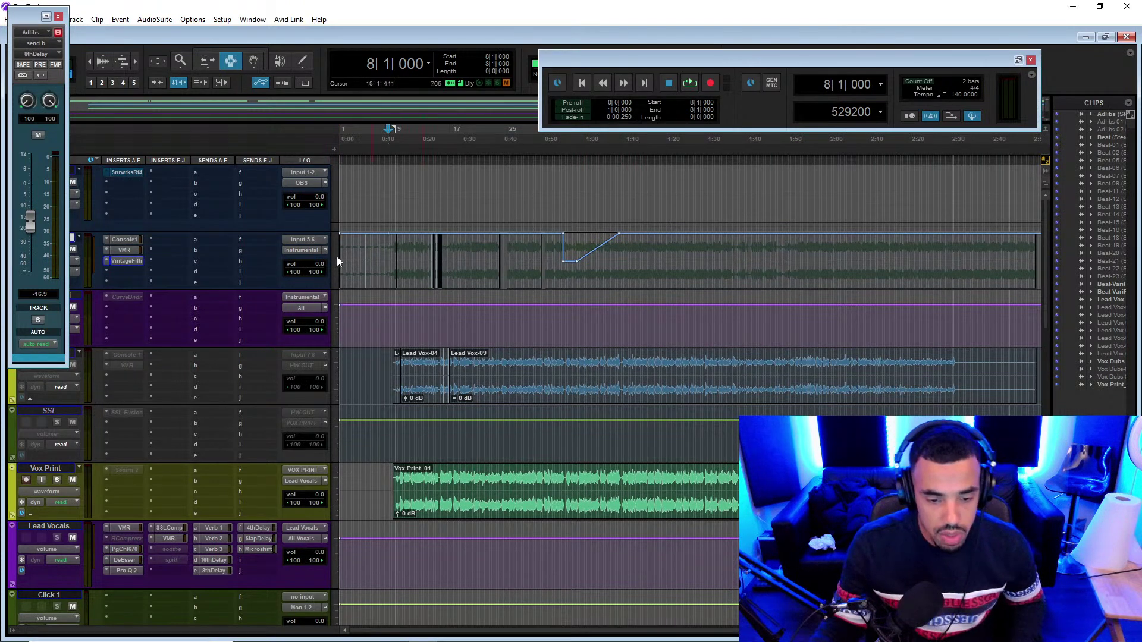
- Return the Beat track to waveform view and play the session from 13|2|480, just before the drop-outs
left_click(79, 268)
left_click(97, 309)
key("ctrl+]")
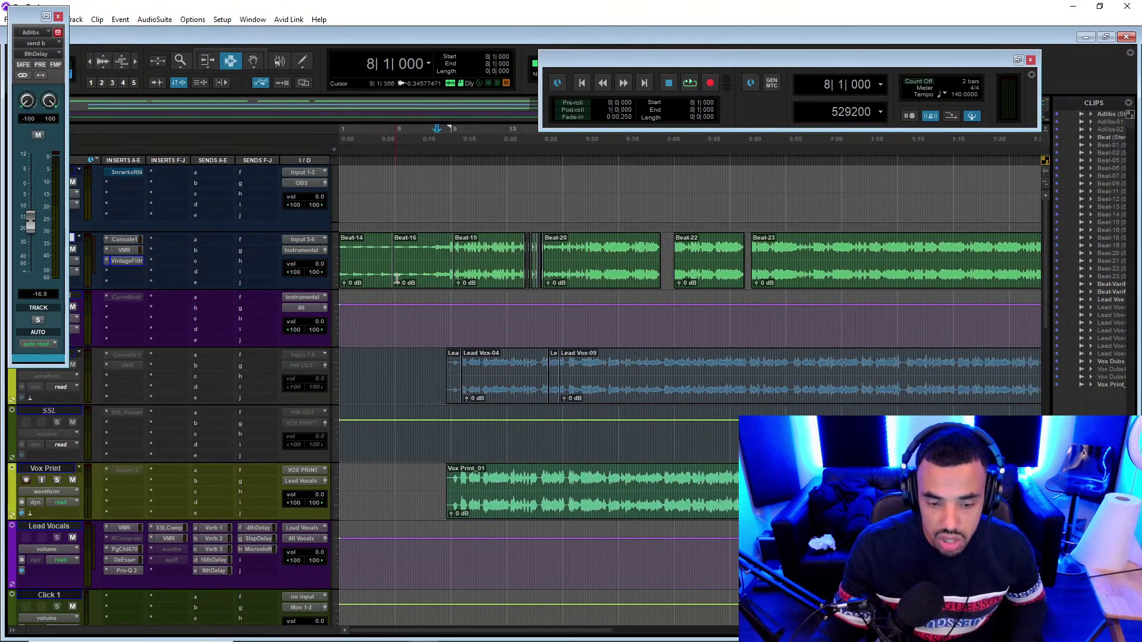
left_click(525, 255)
left_click(522, 249)
key("space")
left_click(512, 244)
key("space")
key("space")
key("ctrl+]")
key("ctrl+]")
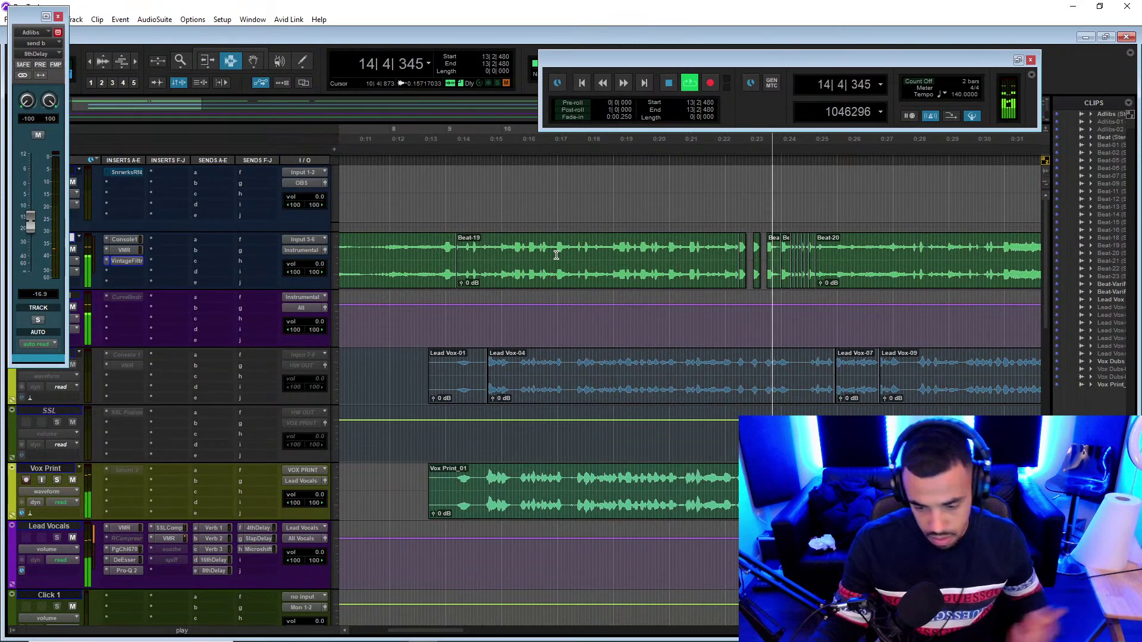
- Listen through the Beat-20, Beat-22 and Beat-23 clips, bring the Adlibs track into view, and stop playback
left_click_drag(441, 630, 489, 634)
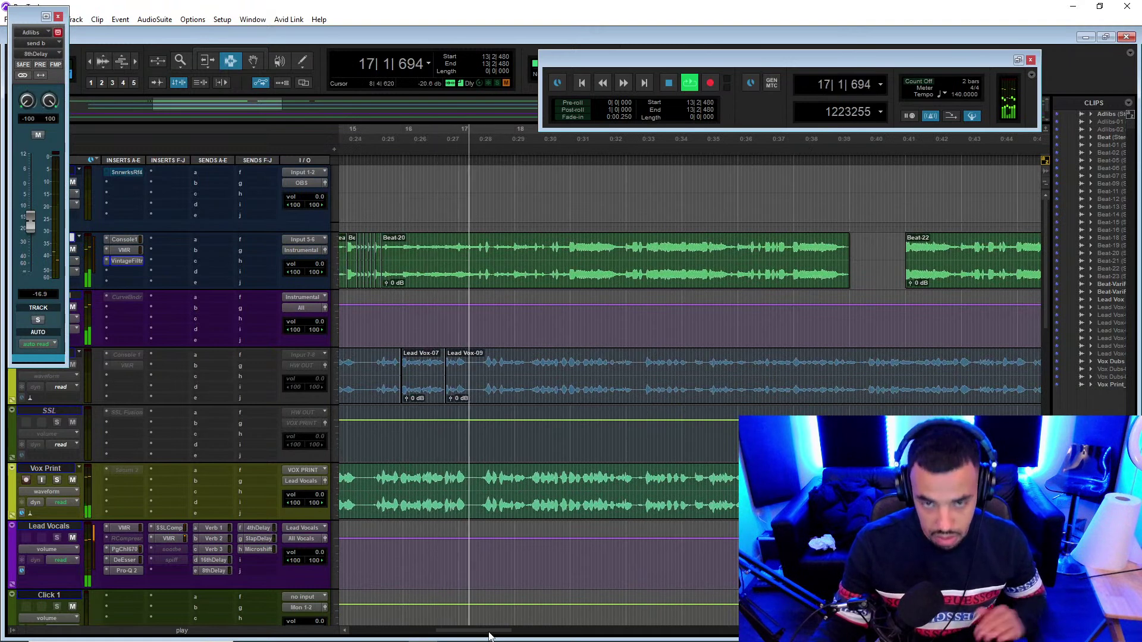
left_click_drag(489, 636, 499, 633)
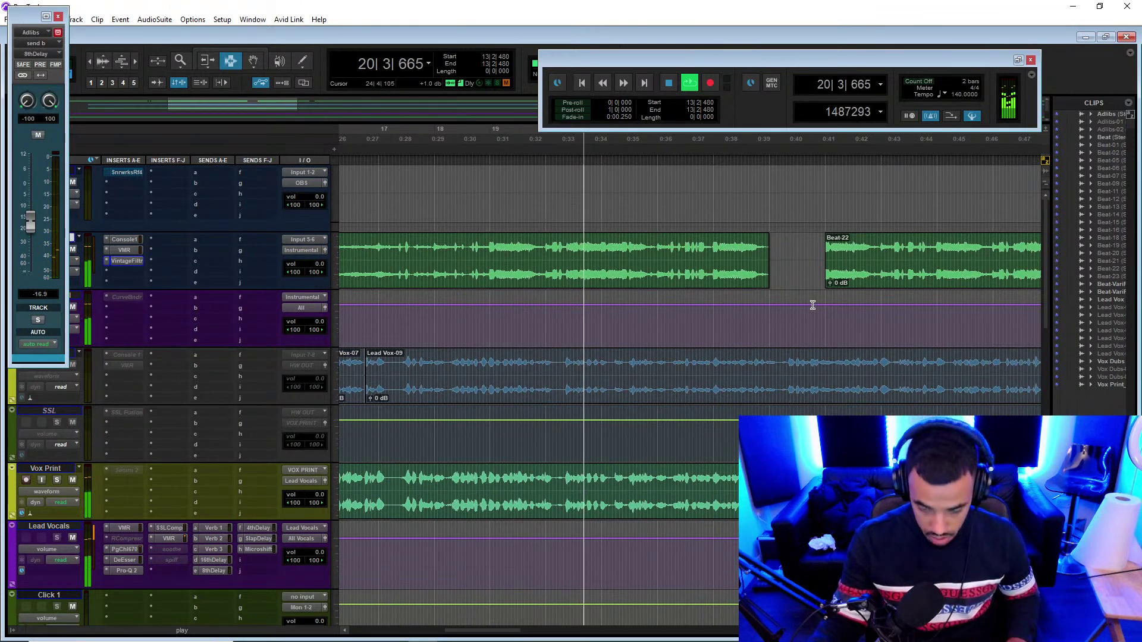
key("r")
key("r")
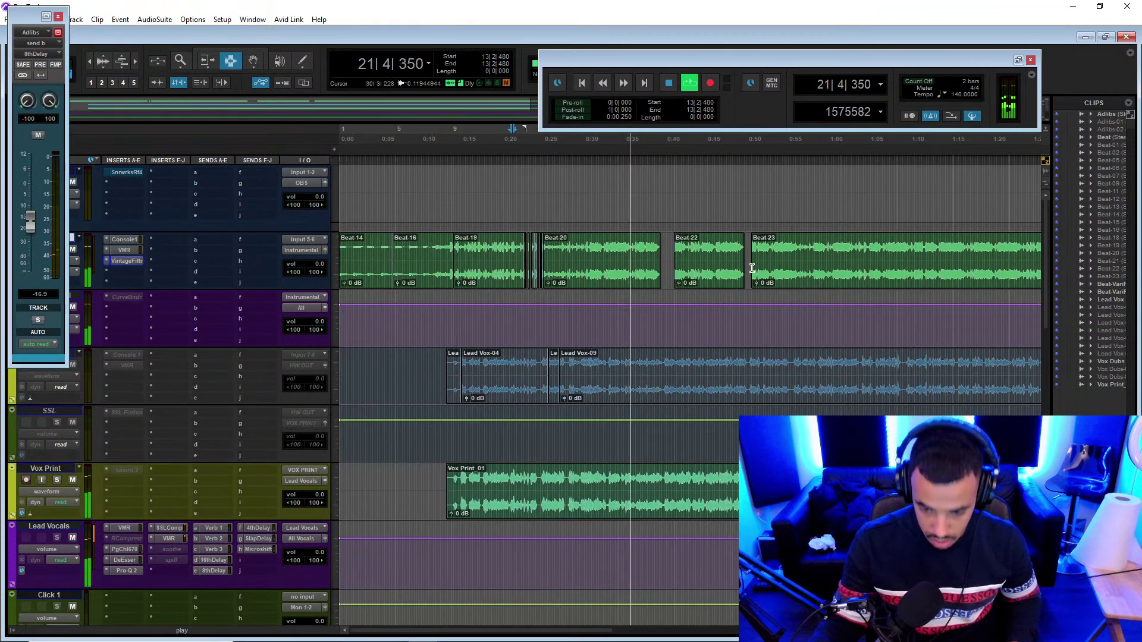
mouse_move(588, 630)
left_mouse_down()
mouse_move(651, 626)
mouse_move(595, 619)
left_mouse_up()
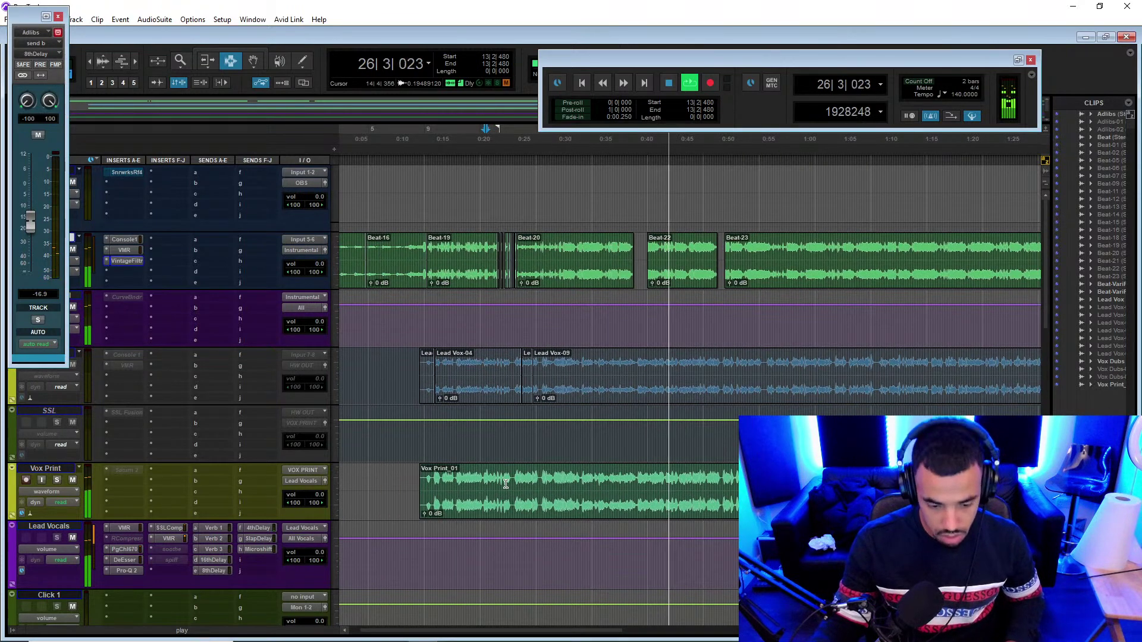
scroll(227, 516, "down", 10)
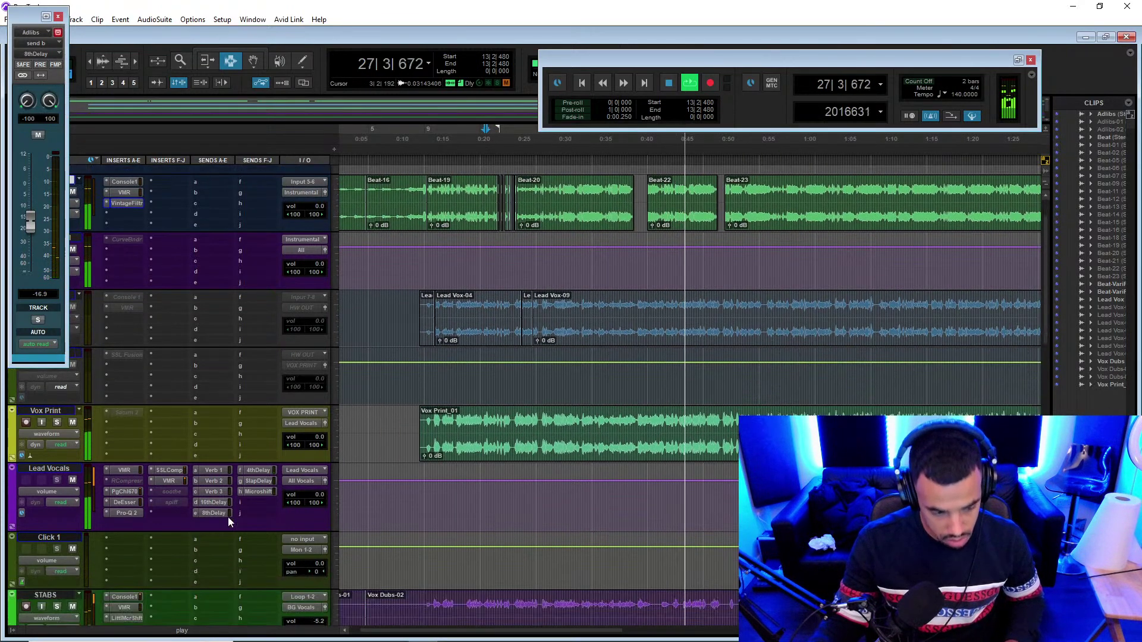
scroll(227, 516, "up", 5)
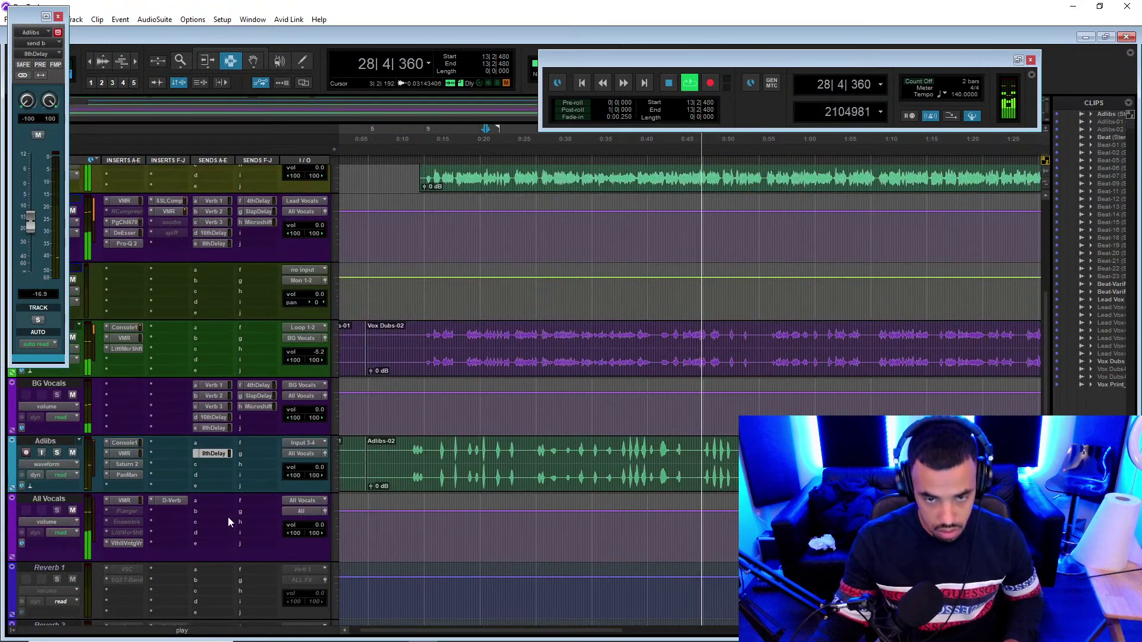
key("space")
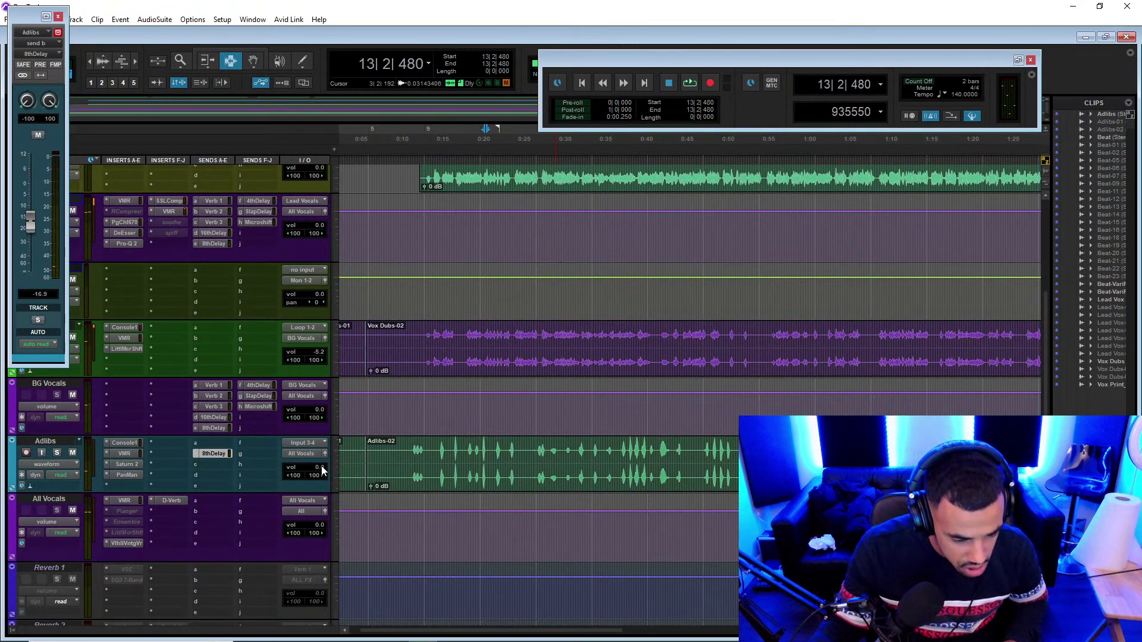
- Lower the Adlibs track volume to -0.4 dB and insert FabFilter Pro-Q 2 (stereo) below PanMan
left_click(321, 471)
left_click_drag(323, 467, 324, 470)
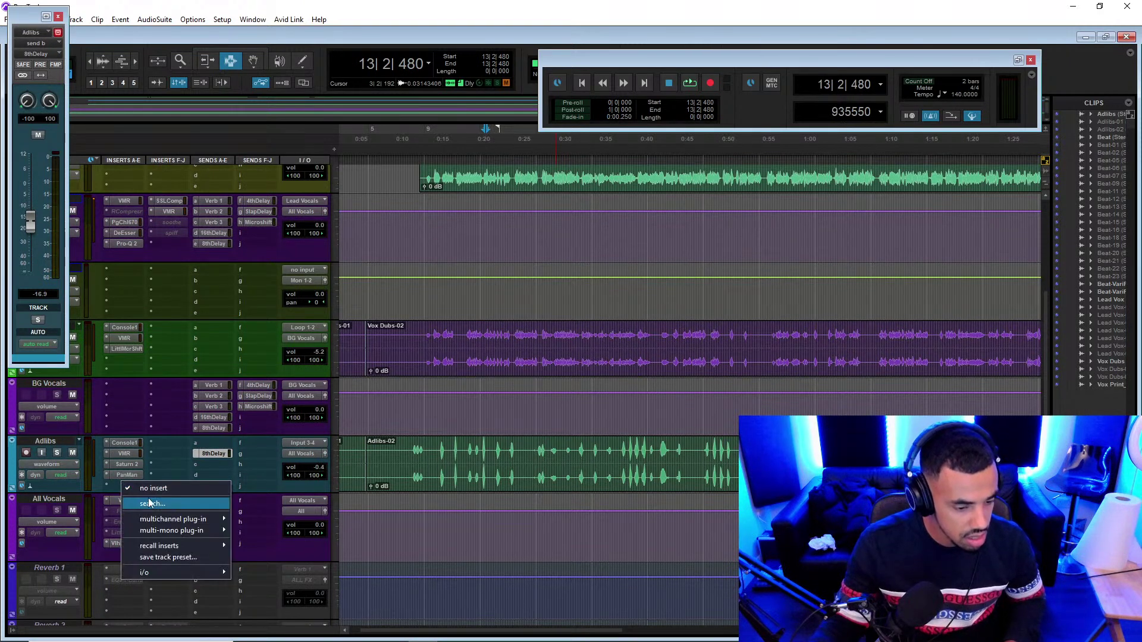
left_click(149, 502)
type("PRO")
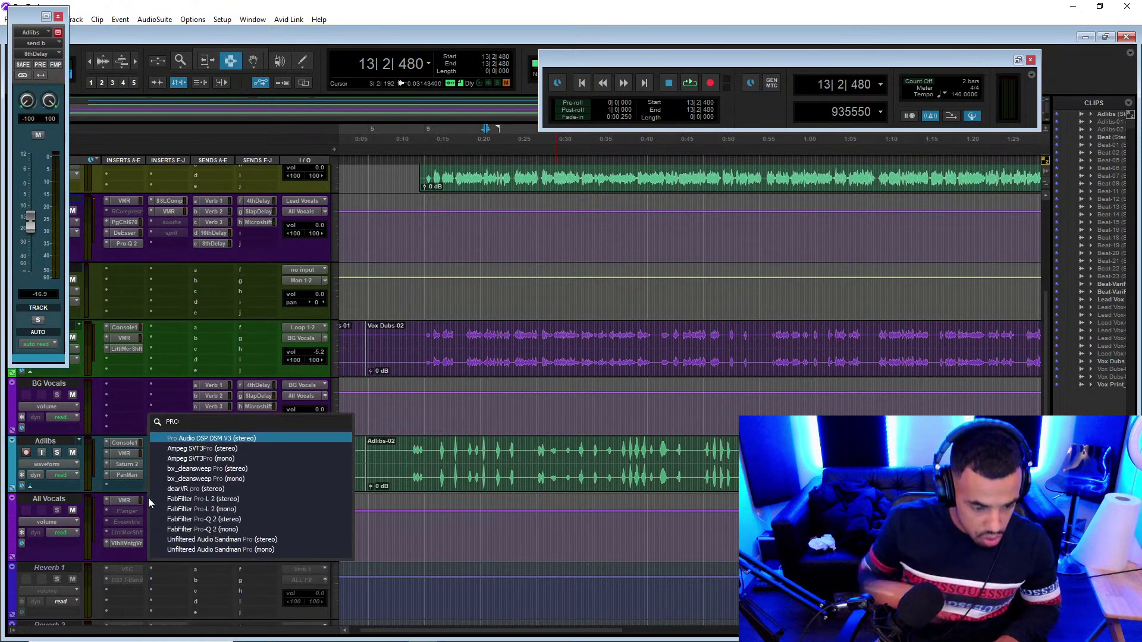
left_click(202, 520)
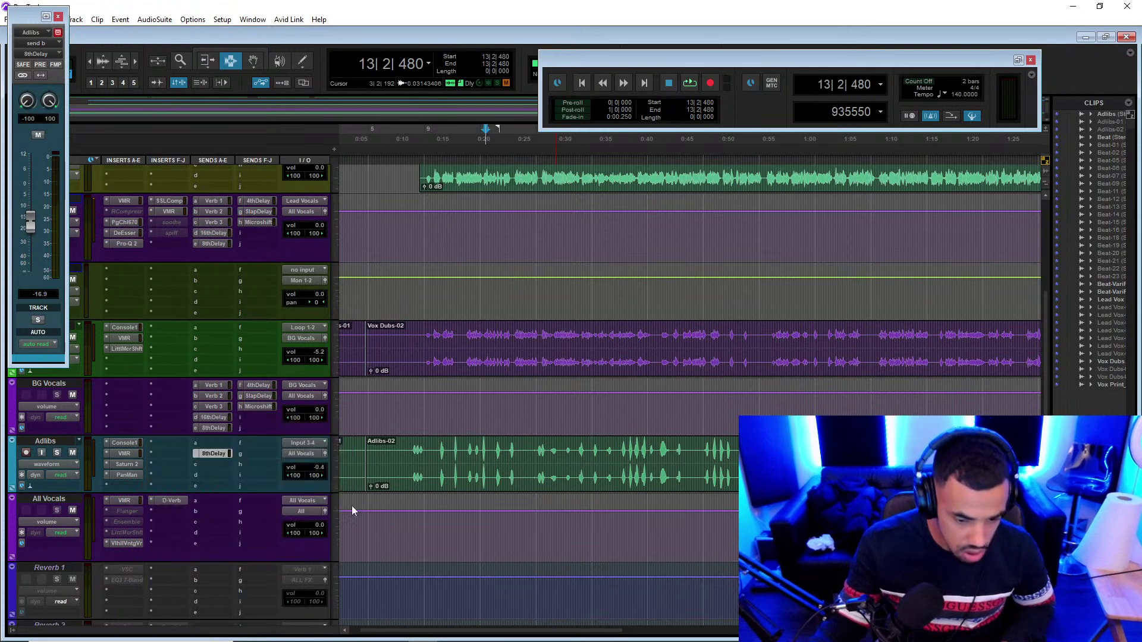
- Add a bell cut of about 3.7 dB at about 242 Hz in the Adlibs Pro-Q 2 during playback, and close the plug-in
key("space")
left_click_drag(452, 316, 488, 344)
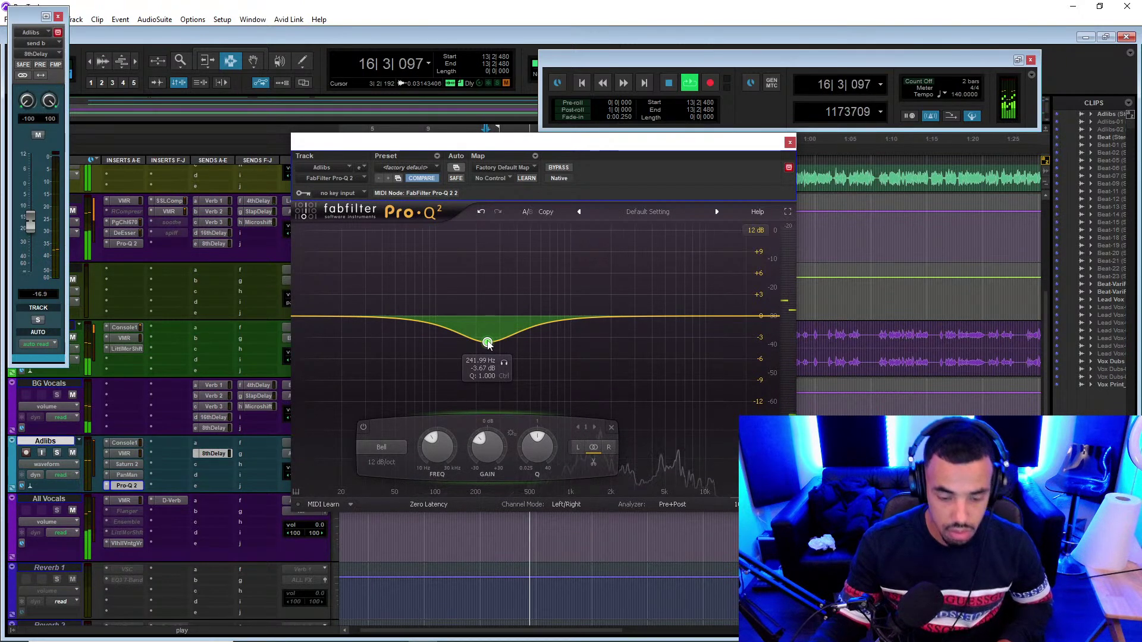
left_click(789, 143)
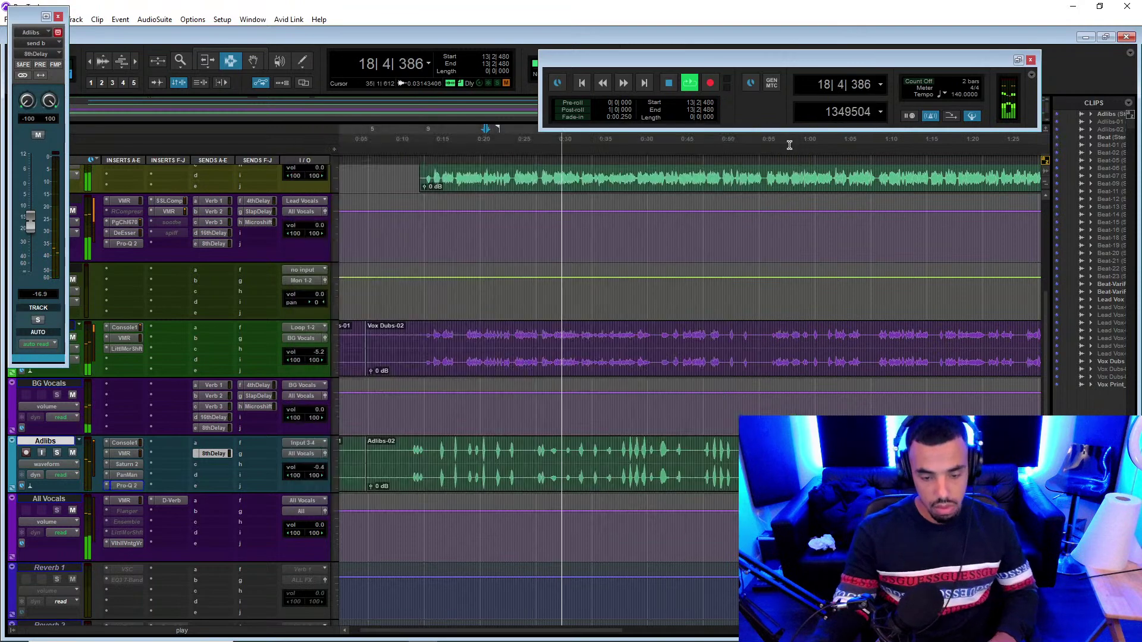
scroll(590, 357, "down", 5)
key("space")
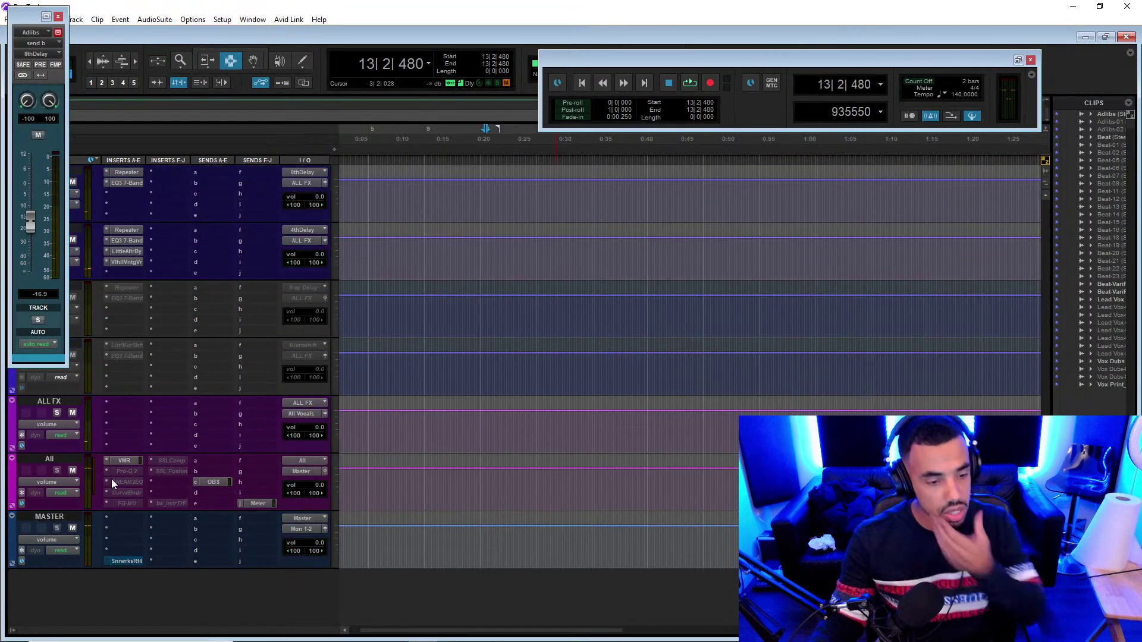
- Insert The God Particle (stereo) below SSL Fusion on the All track and turn off its limiter
scroll(112, 480, "up", 1)
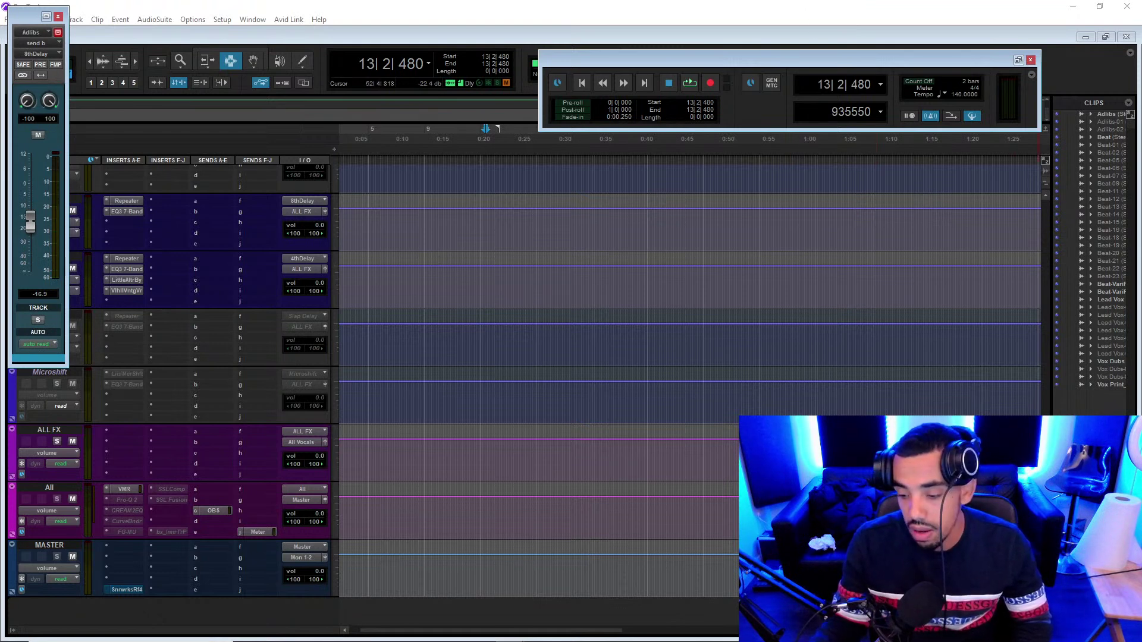
scroll(676, 311, "up", 10)
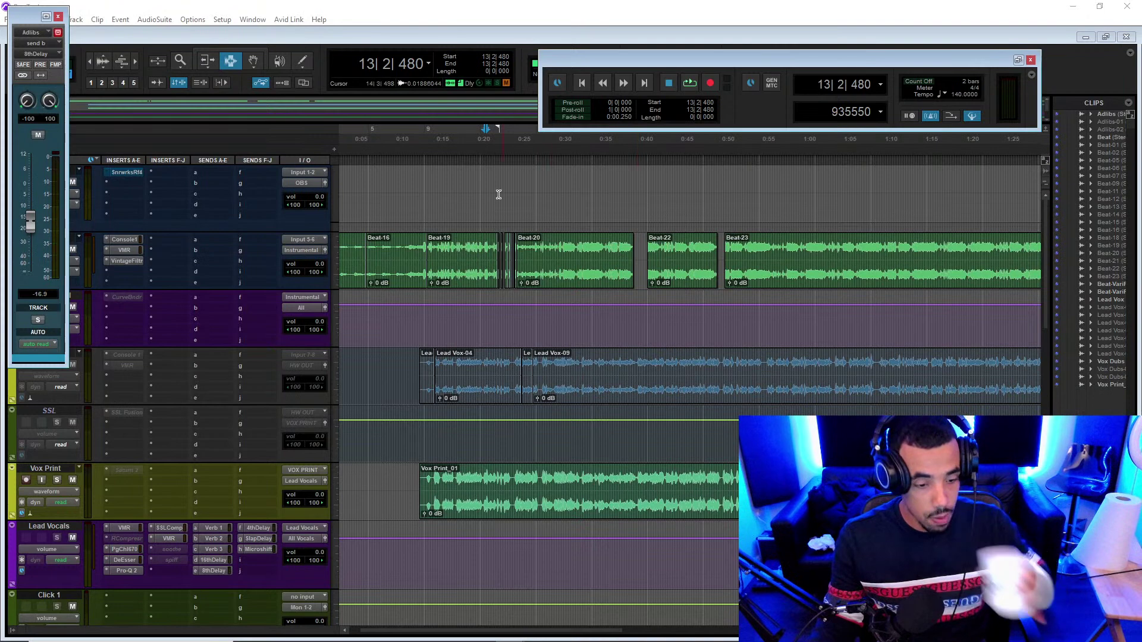
scroll(263, 245, "down", 10)
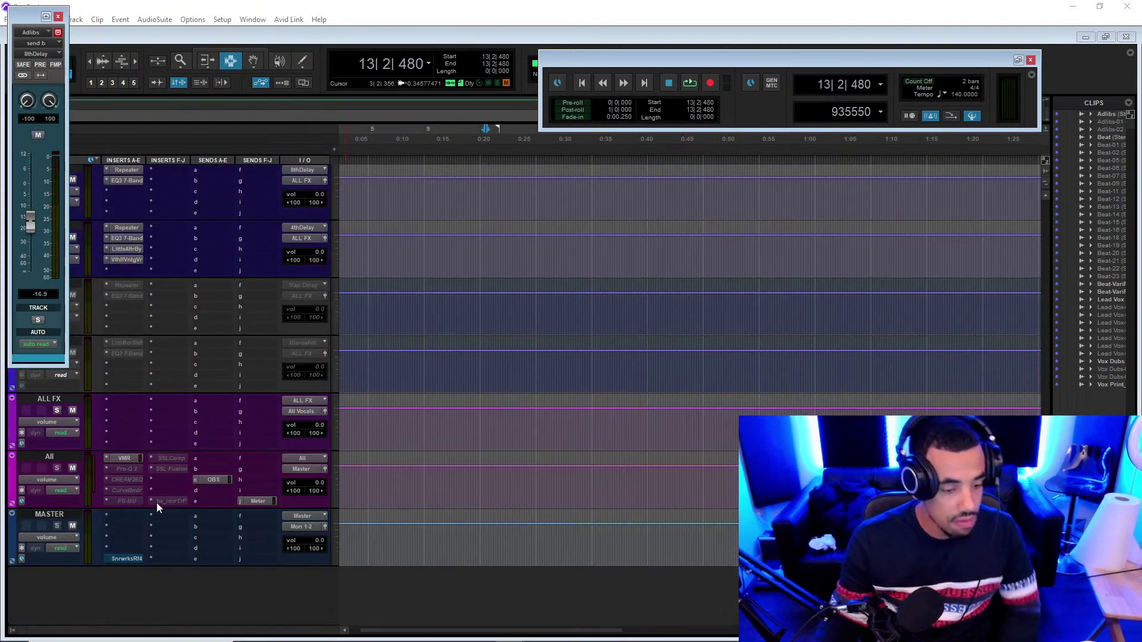
left_click(165, 479)
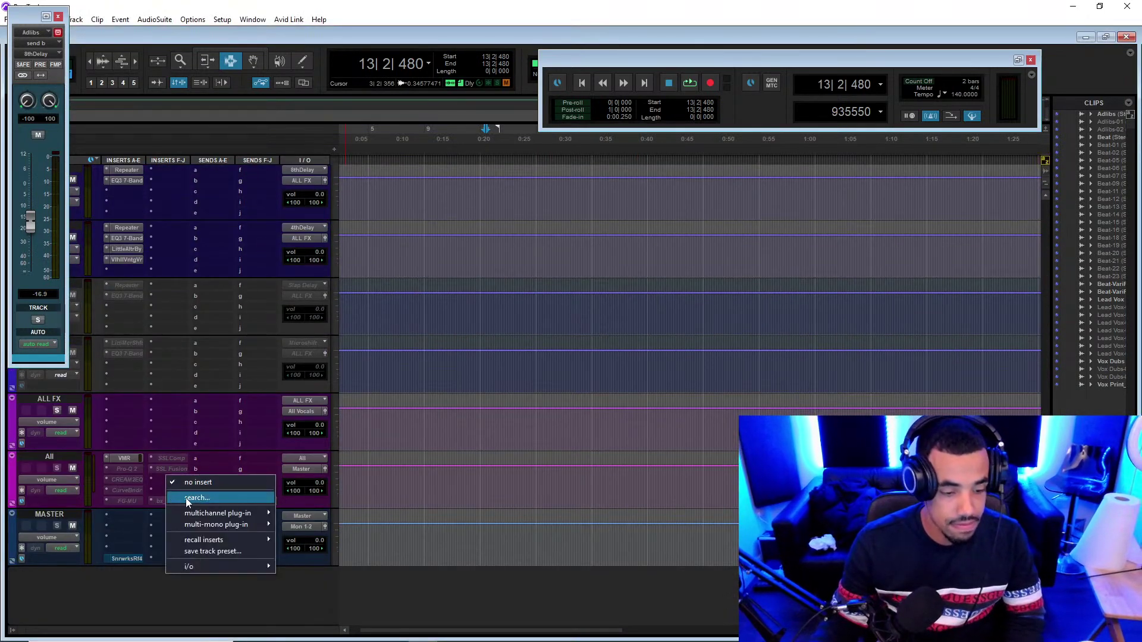
left_click(186, 498)
type("GOD")
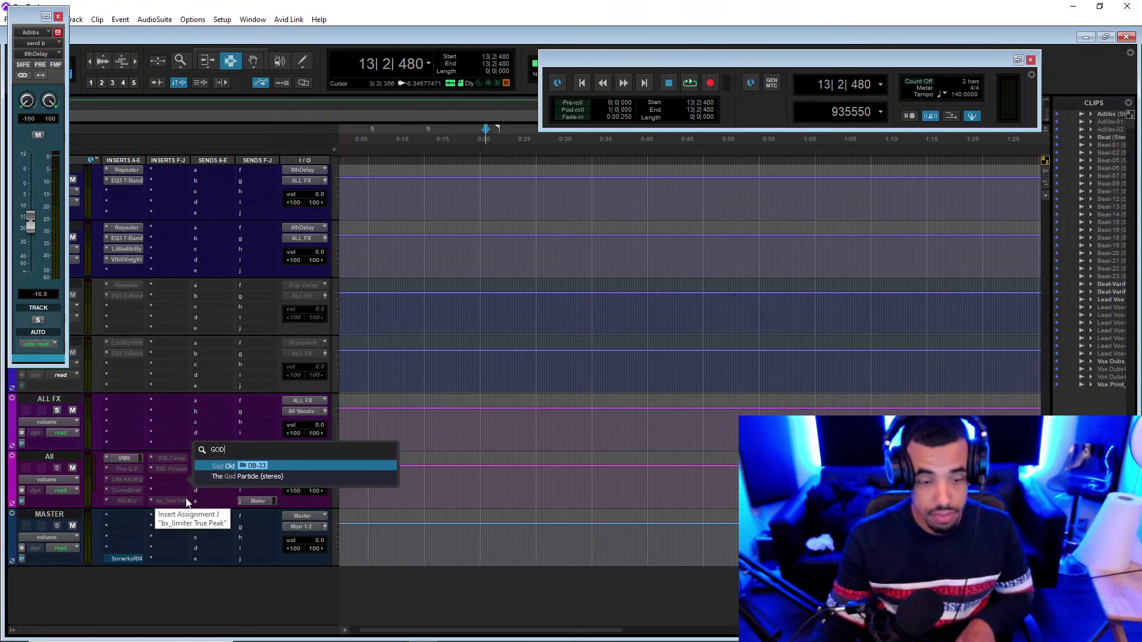
left_click(224, 476)
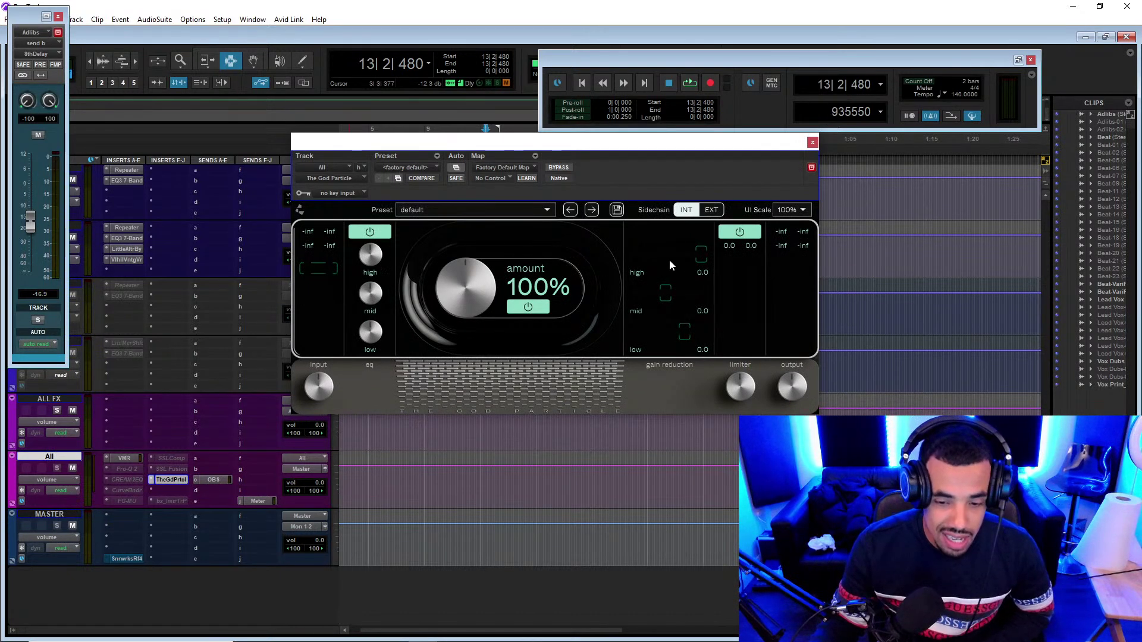
left_click(740, 238)
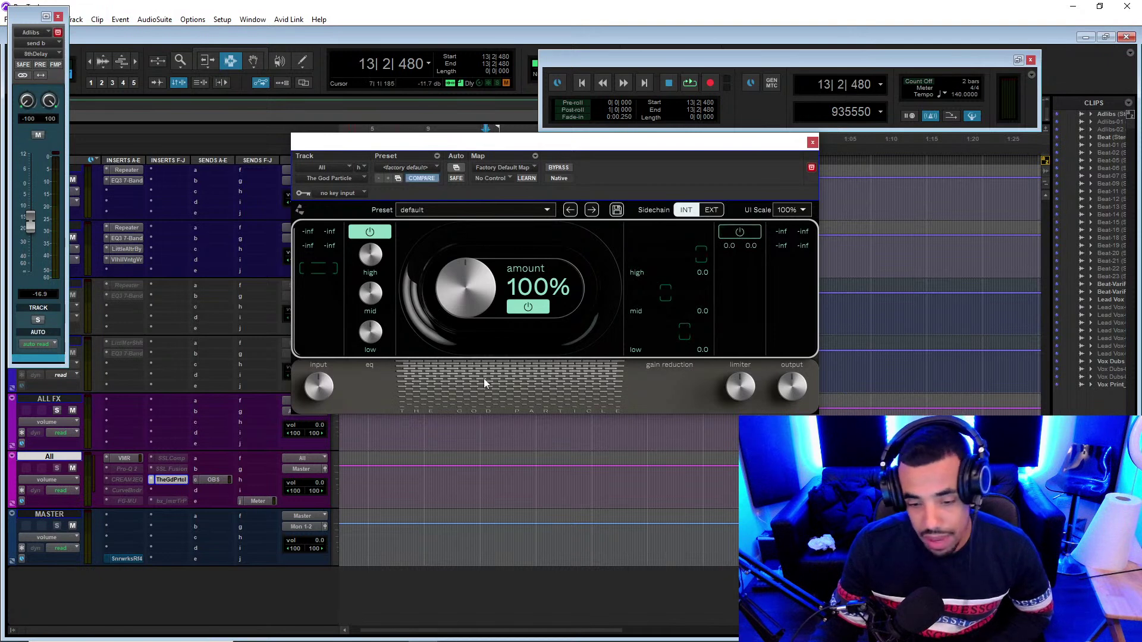
- Audition The God Particle at 100% amount on the full mix from 13|2|480, moving its window as needed, and stop playback
left_click_drag(491, 152, 509, 203)
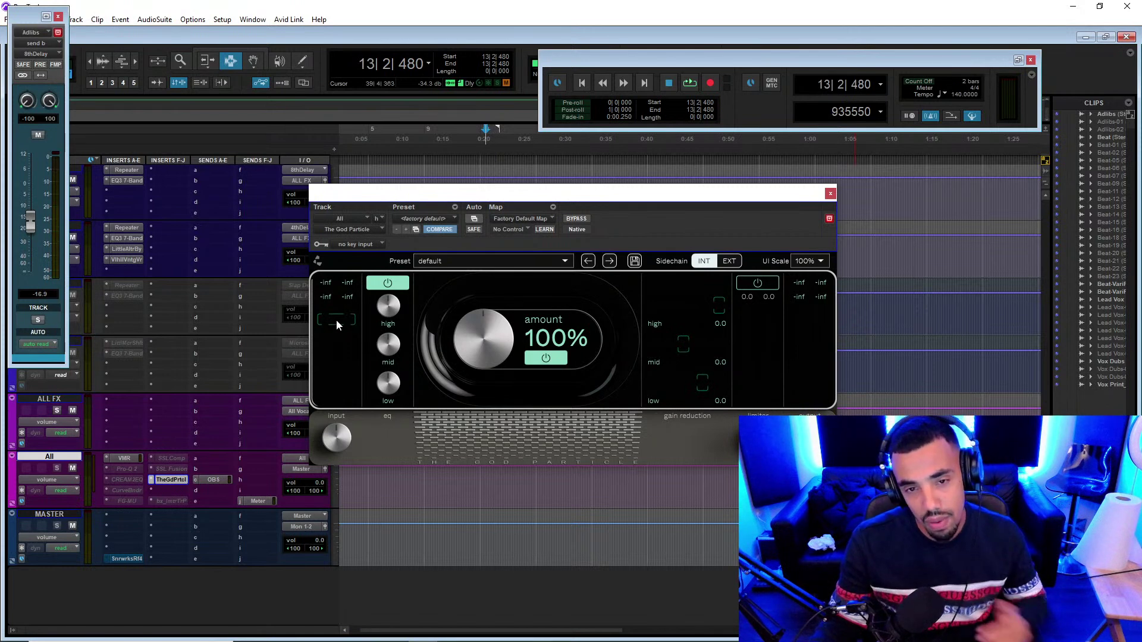
key("space")
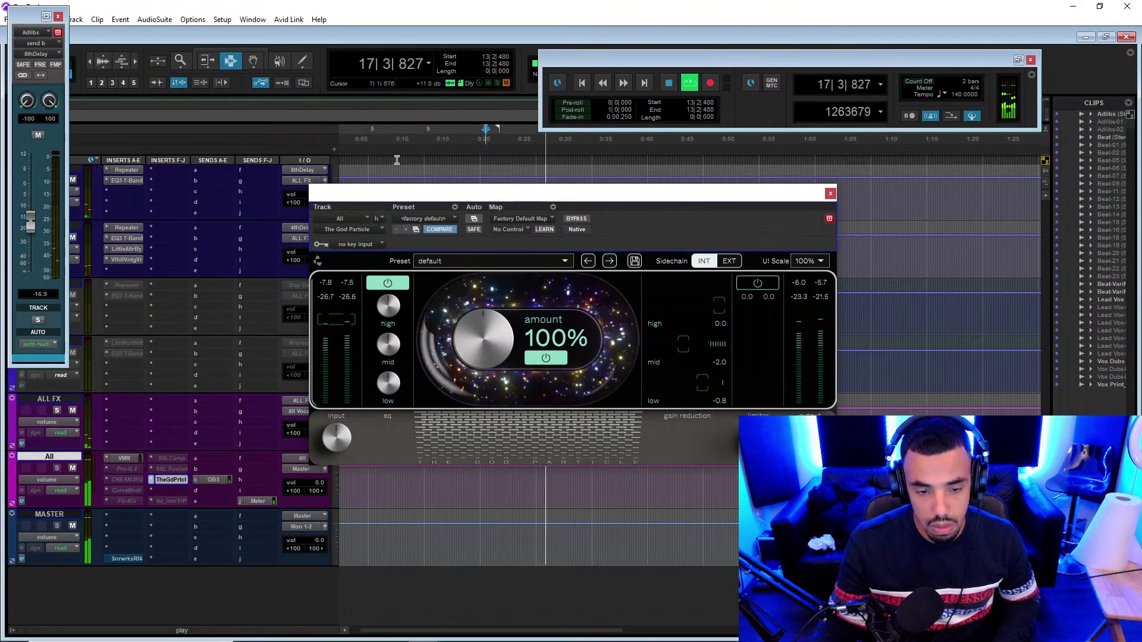
scroll(424, 176, "up", 4)
scroll(424, 176, "down", 5)
left_click_drag(469, 194, 473, 264)
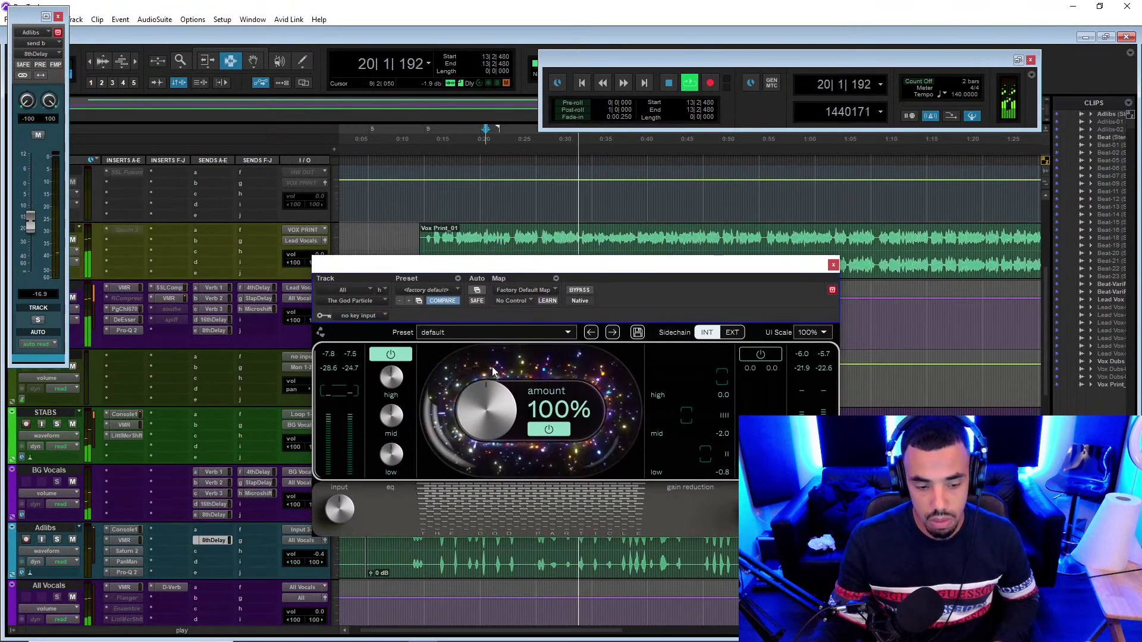
key("space")
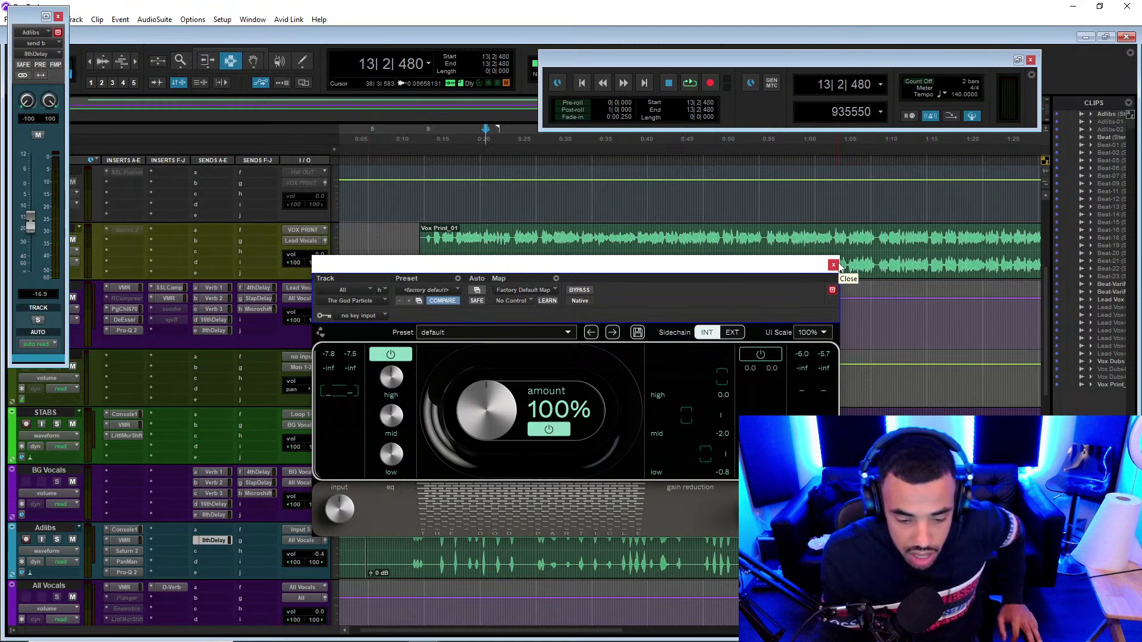
- Look over the vocal, reverb and delay tracks down to Microshift, moving The God Particle's window aside
left_click_drag(531, 269, 515, 202)
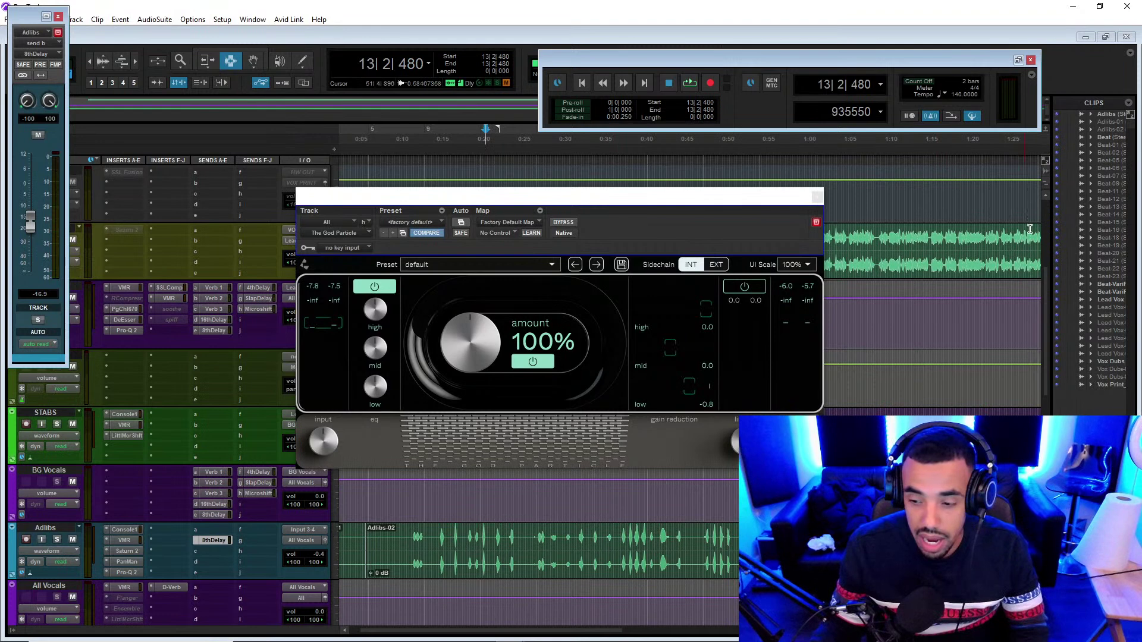
scroll(1045, 302, "down", 3)
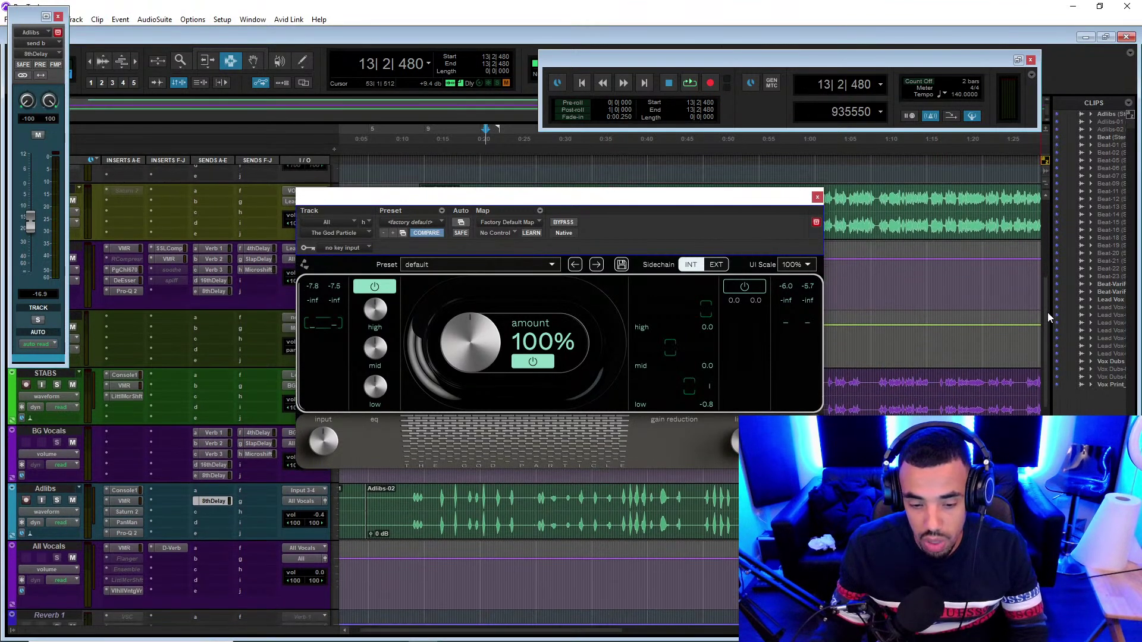
scroll(1049, 319, "down", 10)
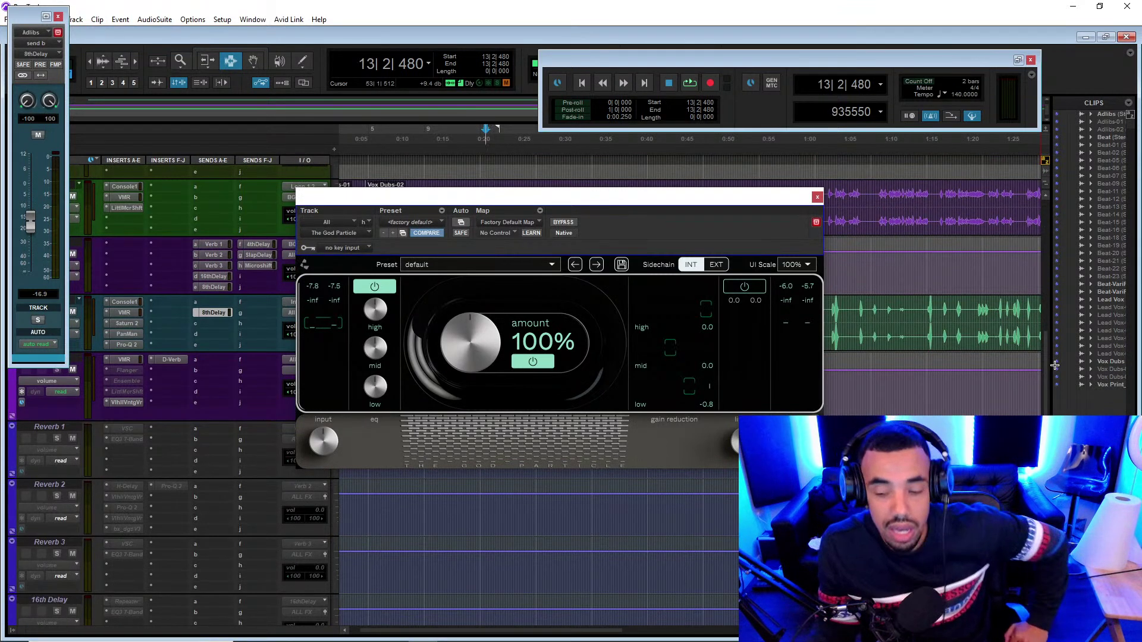
scroll(1046, 382, "down", 8)
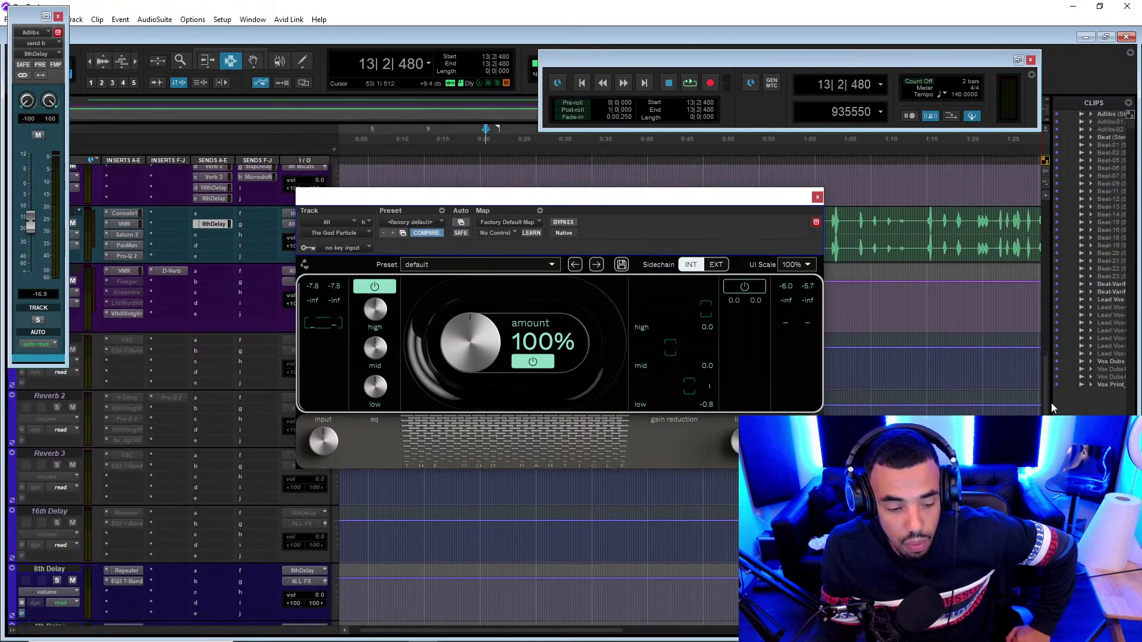
scroll(1047, 382, "down", 5)
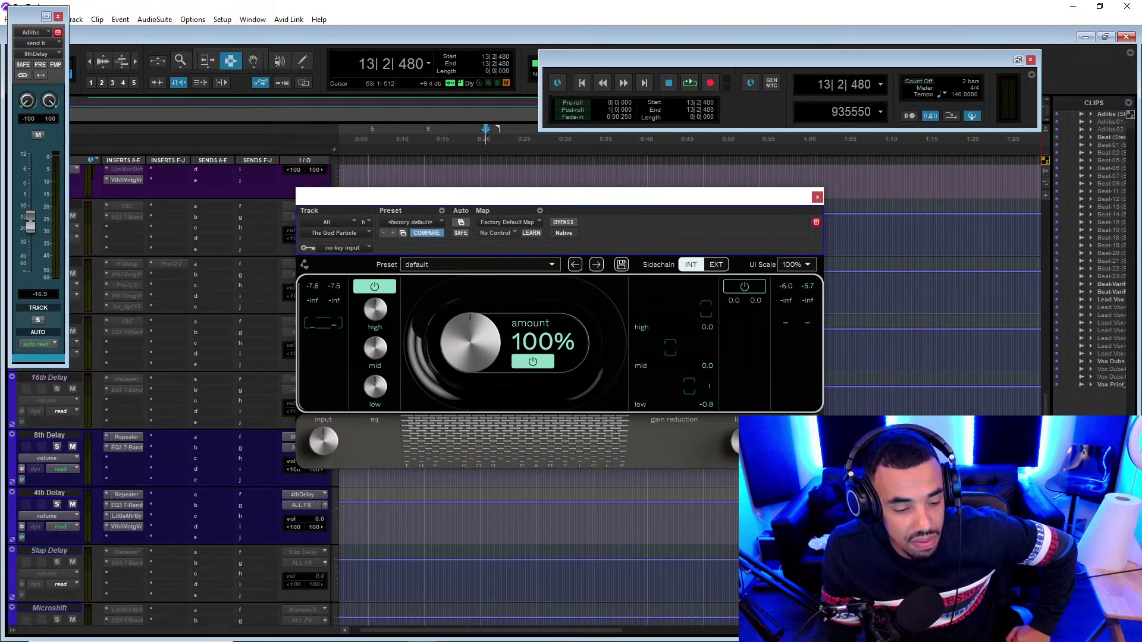
scroll(1046, 382, "down", 1)
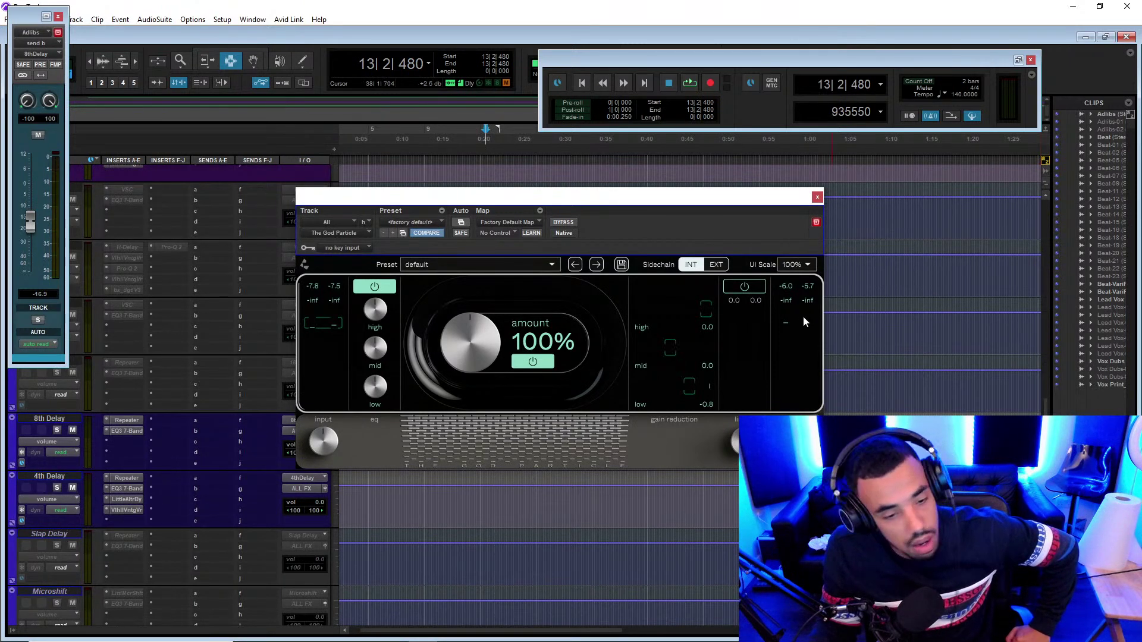
left_click_drag(574, 201, 560, 198)
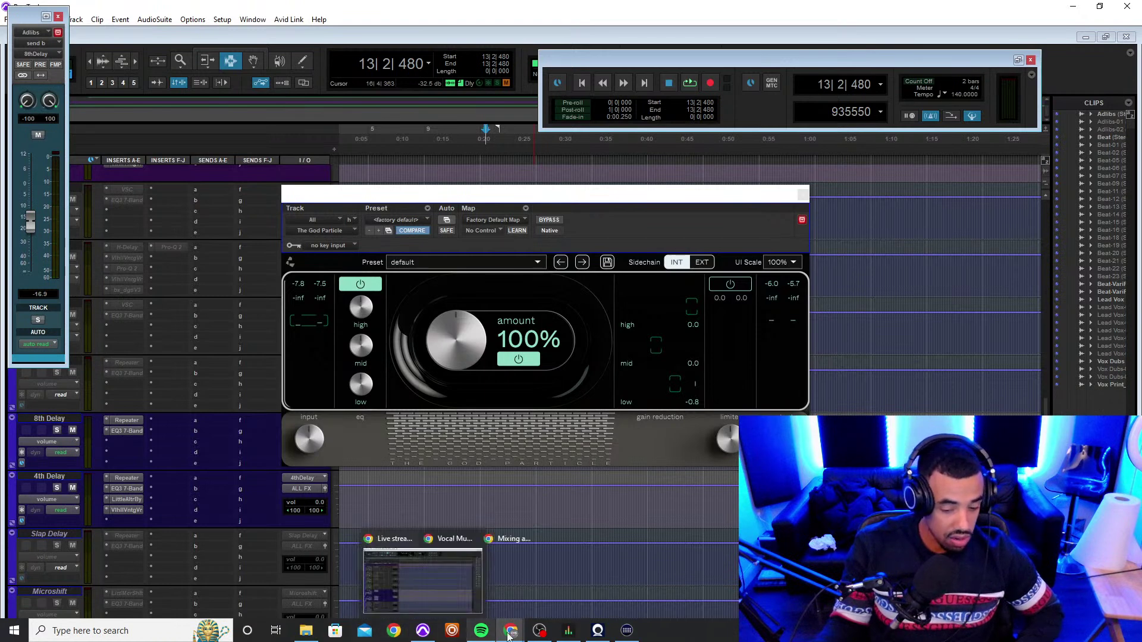
- Switch to Chrome to show the Vocal Multitracks store page and move its window off the session
mouse_move(510, 633)
left_click(515, 575)
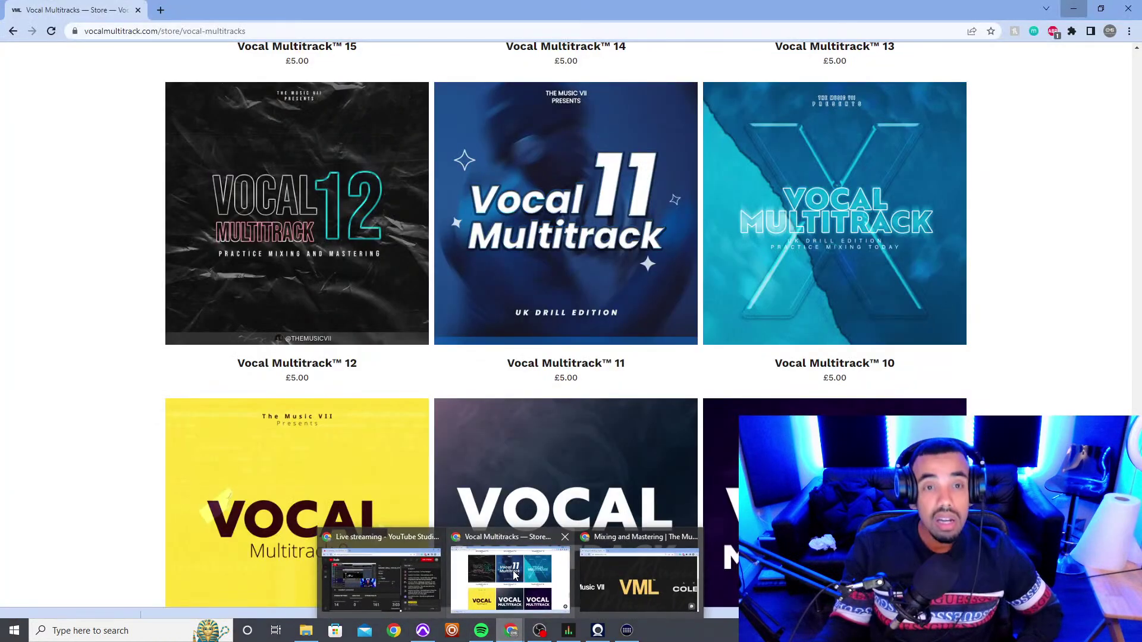
left_click_drag(480, 10, 479, 0)
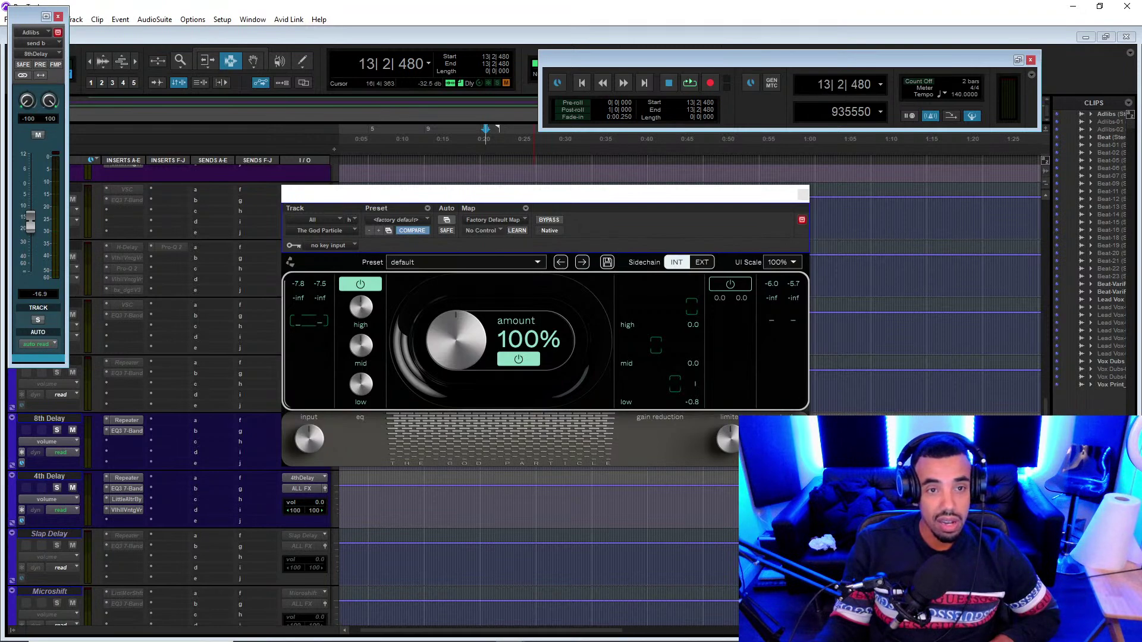
- Bring up the YouTube video "Smoothz - Ride Or Die", examine the upload year in its full description, and minimise the window
left_click_drag(452, 1, 426, 282)
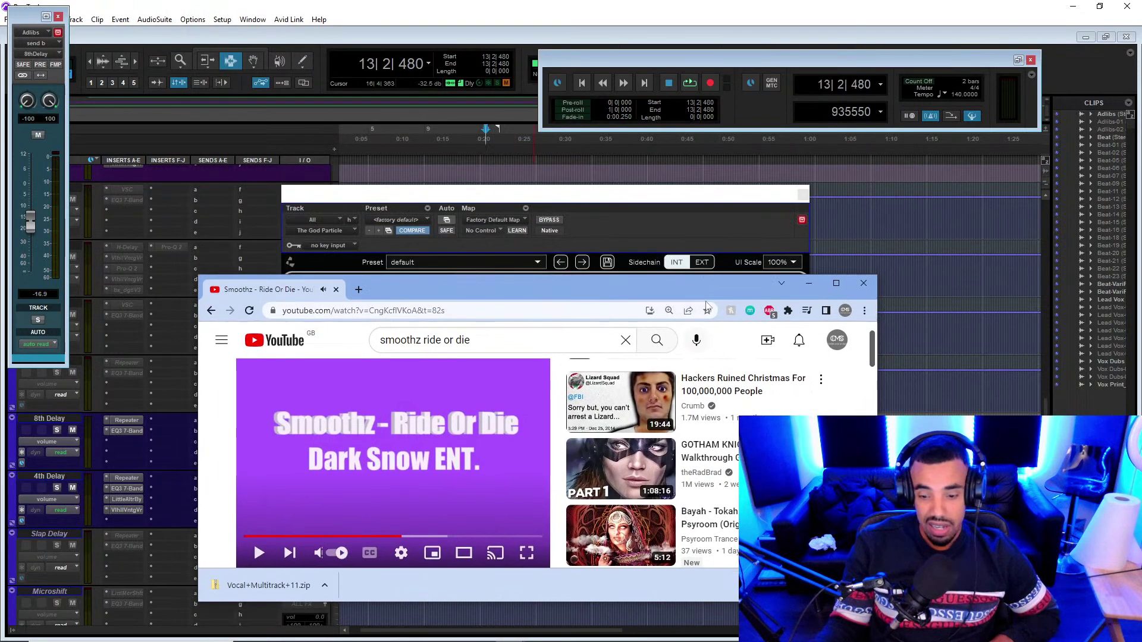
double_click(804, 292)
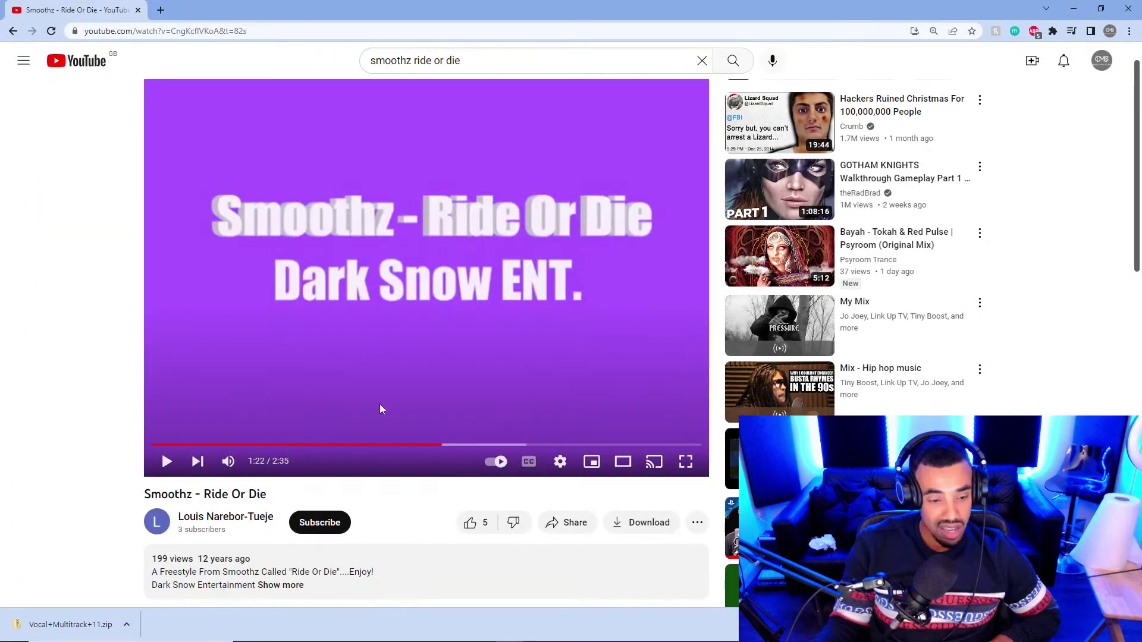
scroll(434, 561, "down", 2)
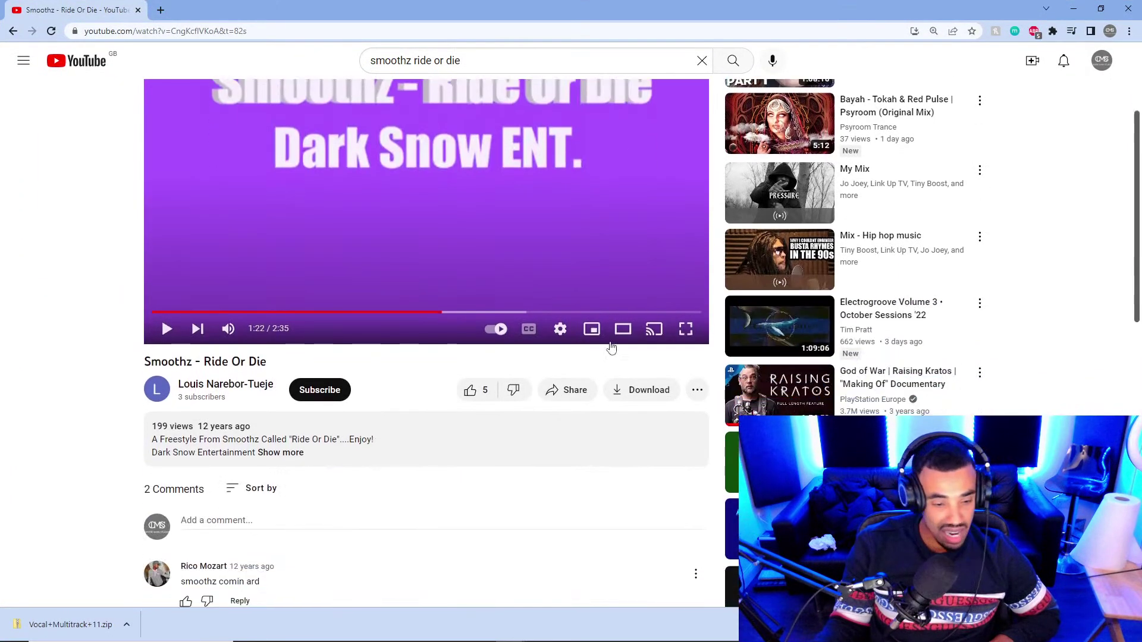
left_click(277, 455)
left_click_drag(1137, 291, 1141, 353)
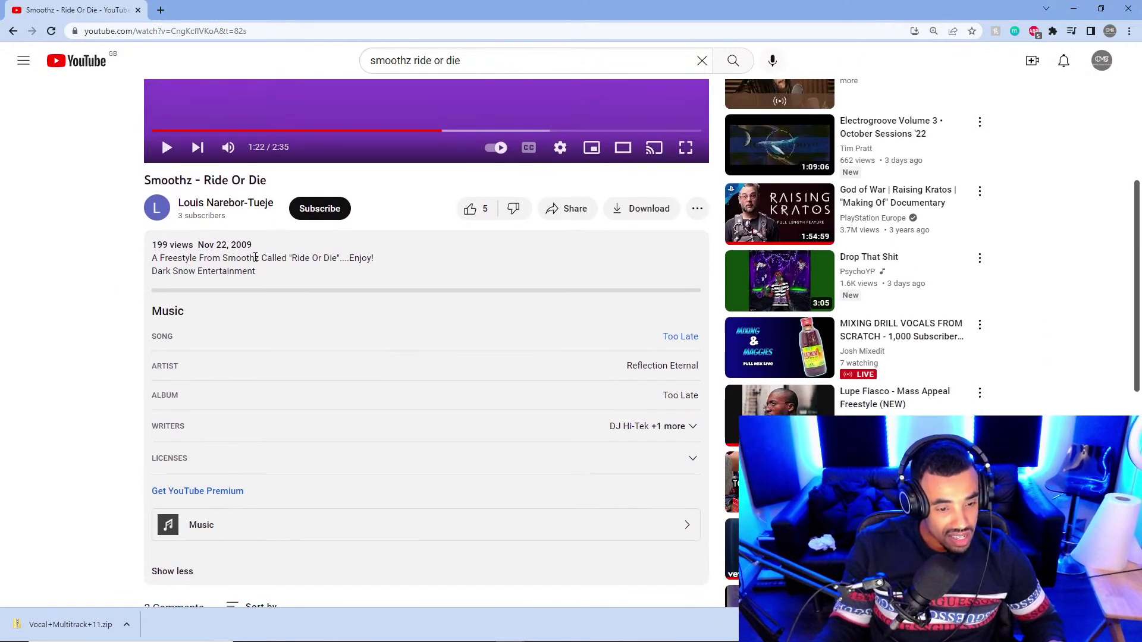
mouse_move(251, 246)
left_mouse_down()
mouse_move(231, 246)
mouse_move(256, 246)
left_mouse_up()
left_click(231, 246)
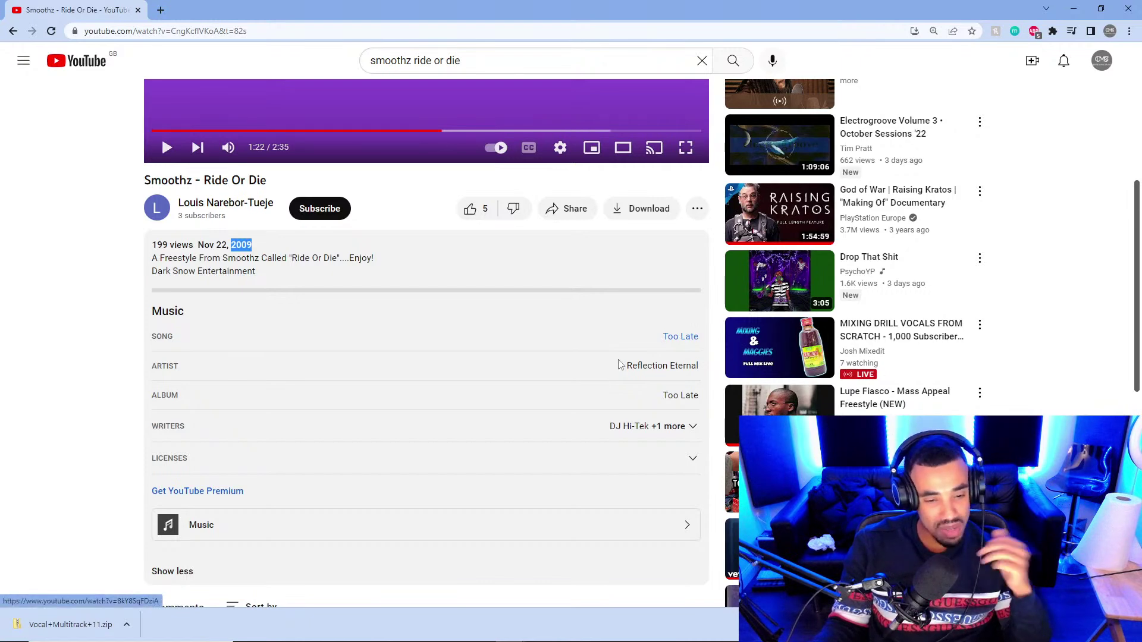
mouse_move(1137, 277)
left_mouse_down()
mouse_move(1134, 354)
mouse_move(1115, 279)
left_mouse_up()
scroll(1115, 279, "up", 3)
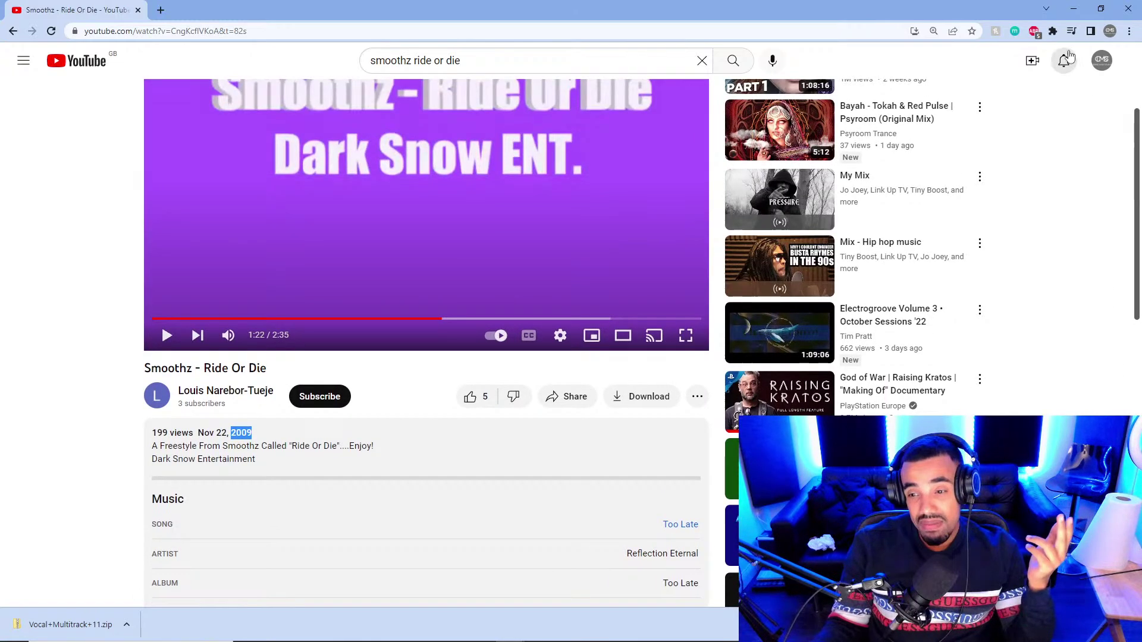
left_click(1074, 8)
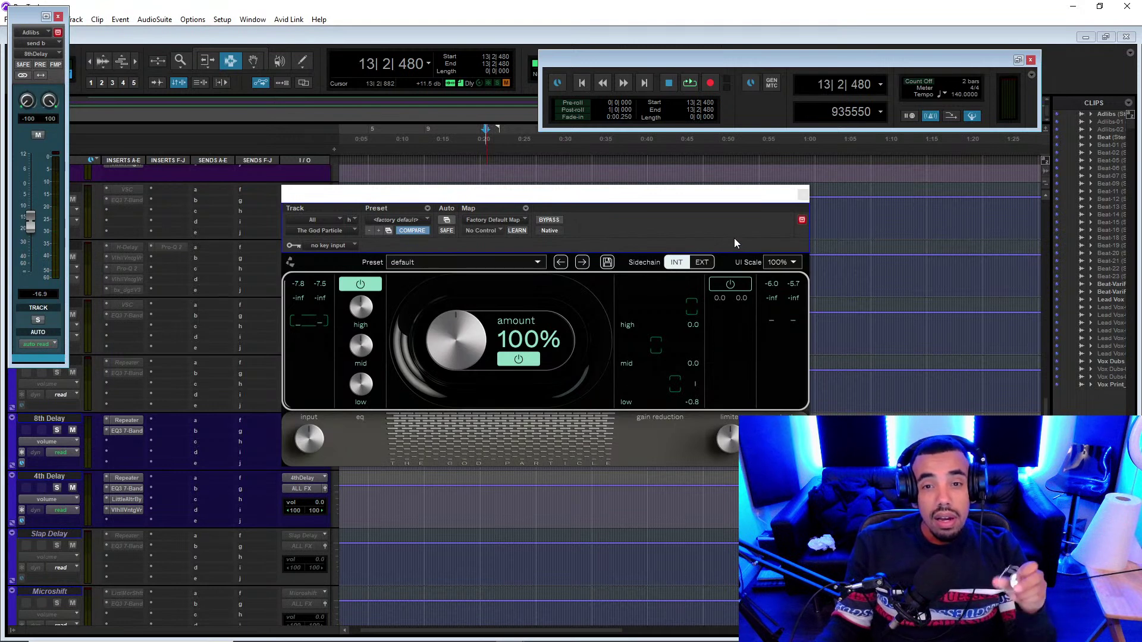
- Open another Chrome window and place the "cooledit pro" Google image results over the session
mouse_move(388, 638)
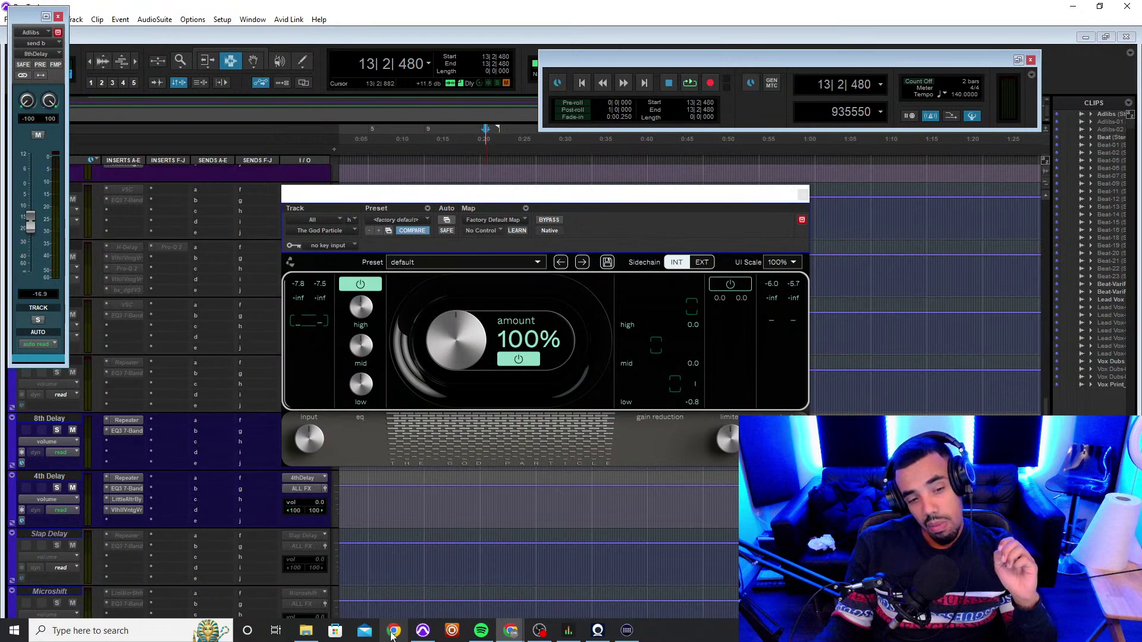
left_click(392, 631)
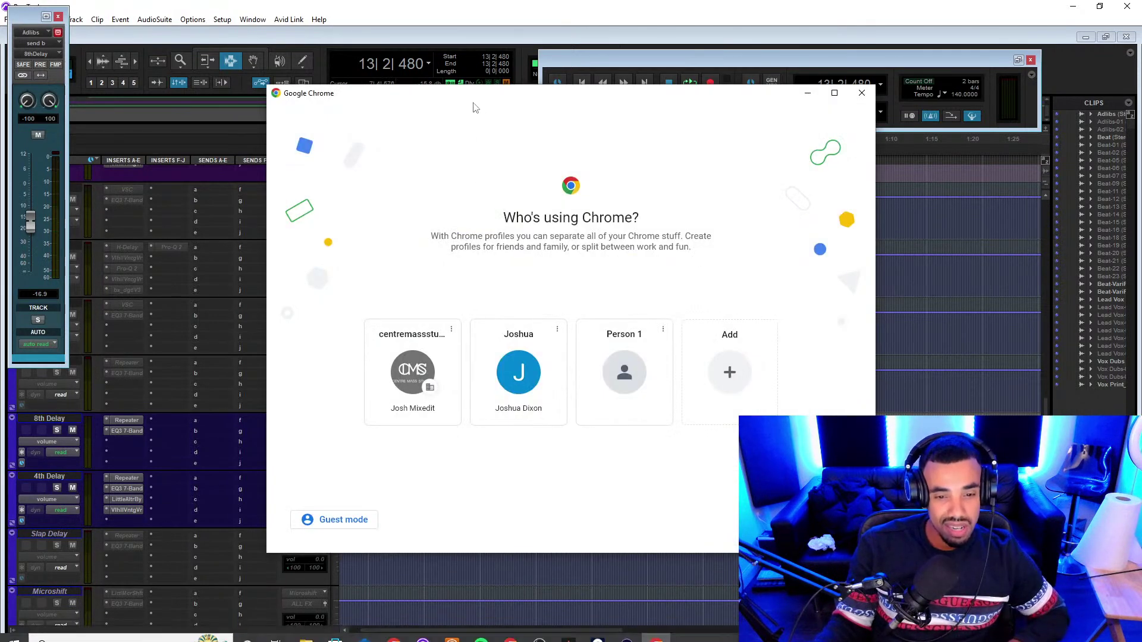
left_click_drag(474, 99, 356, 0)
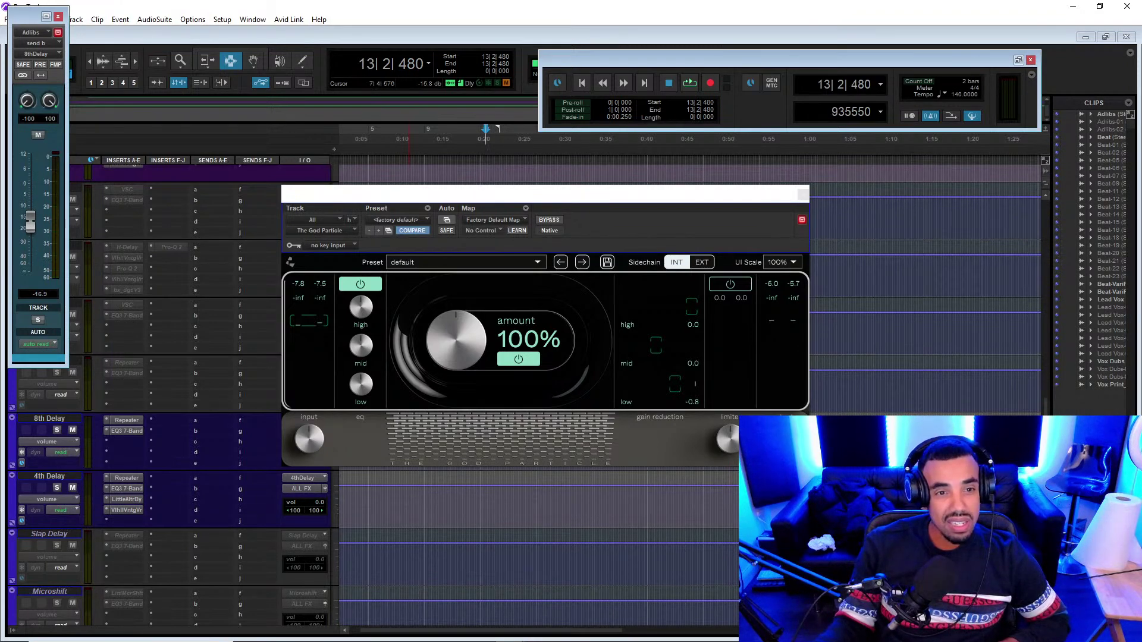
left_click_drag(208, 0, 316, 179)
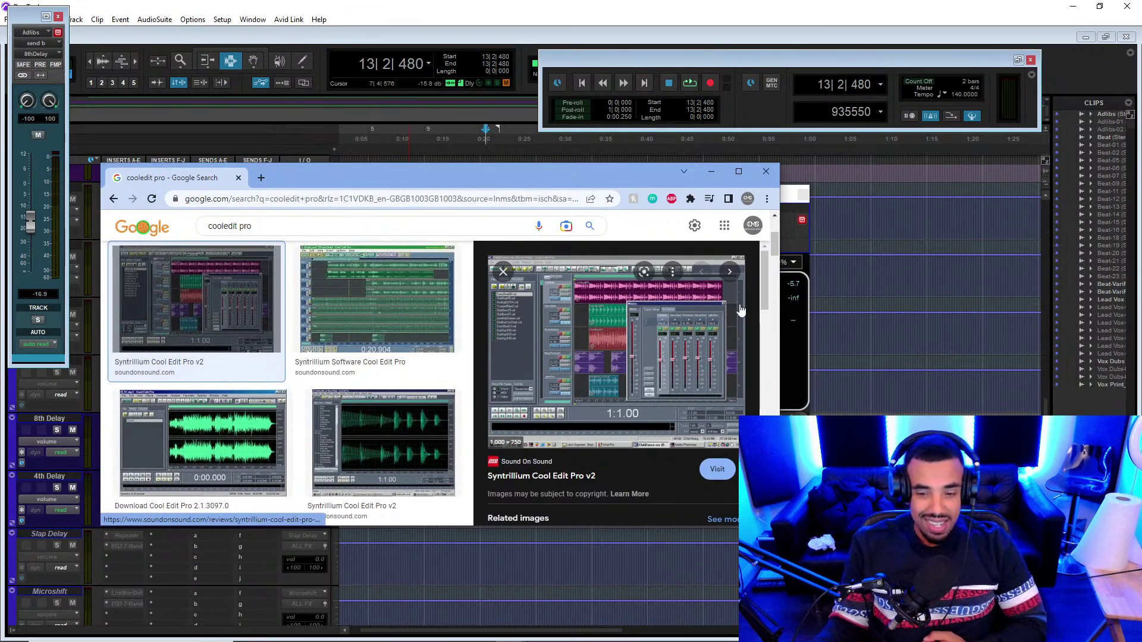
scroll(761, 277, "down", 1)
scroll(761, 276, "up", 1)
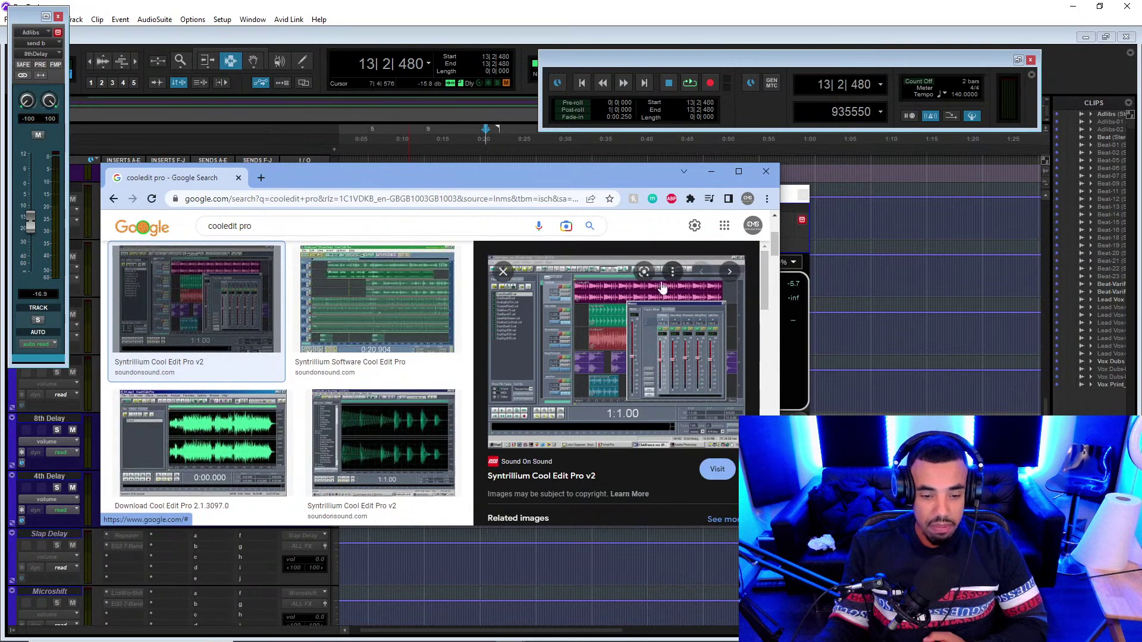
left_click_drag(564, 179, 821, 168)
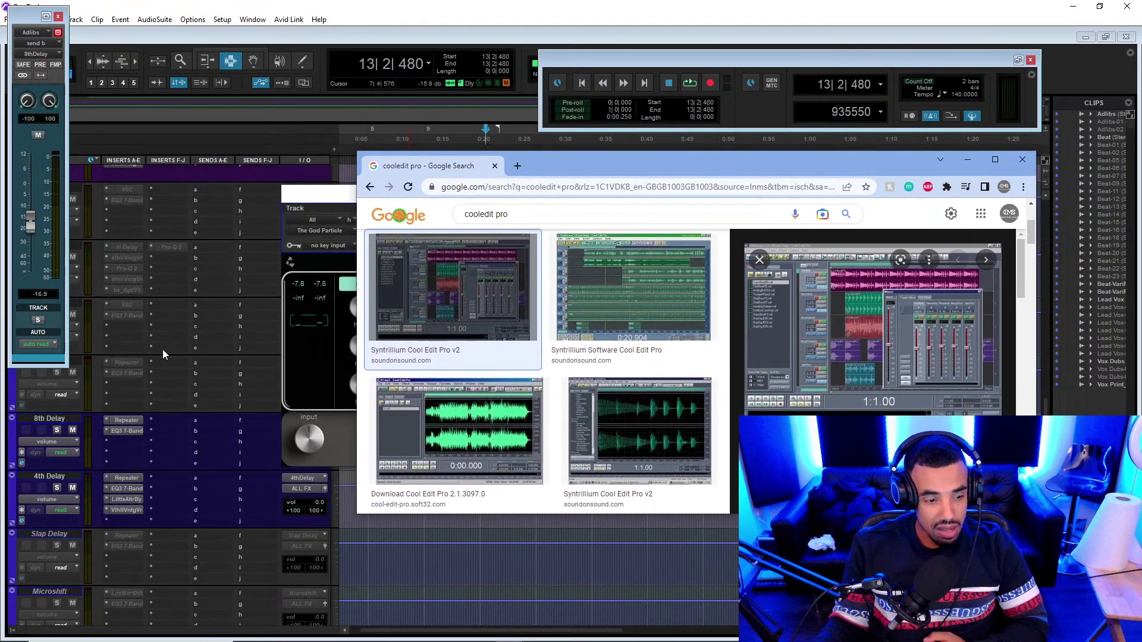
- Look over the session's upper tracks around SSL, Vox Print and Lead Vocals beside the image results
scroll(144, 420, "down", 5)
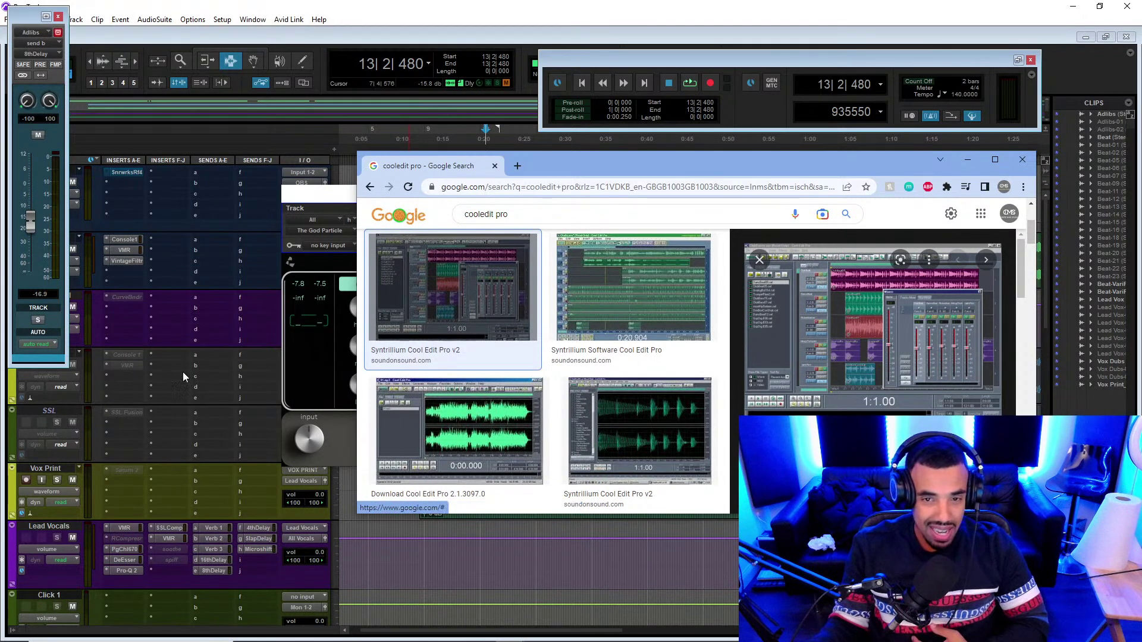
scroll(173, 385, "down", 2)
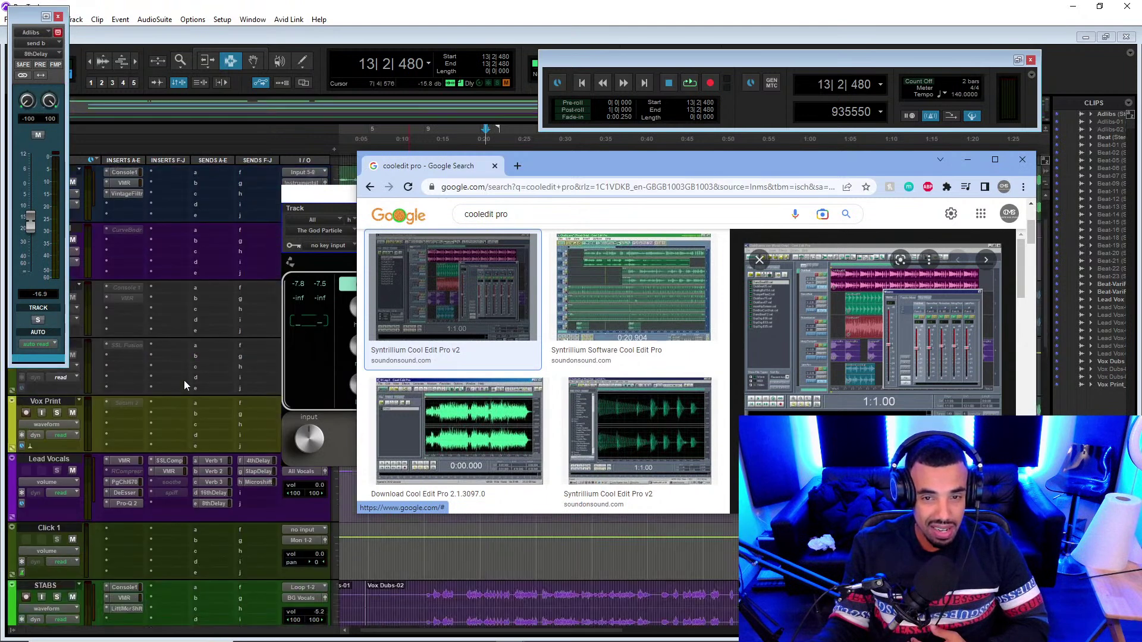
scroll(248, 366, "up", 2)
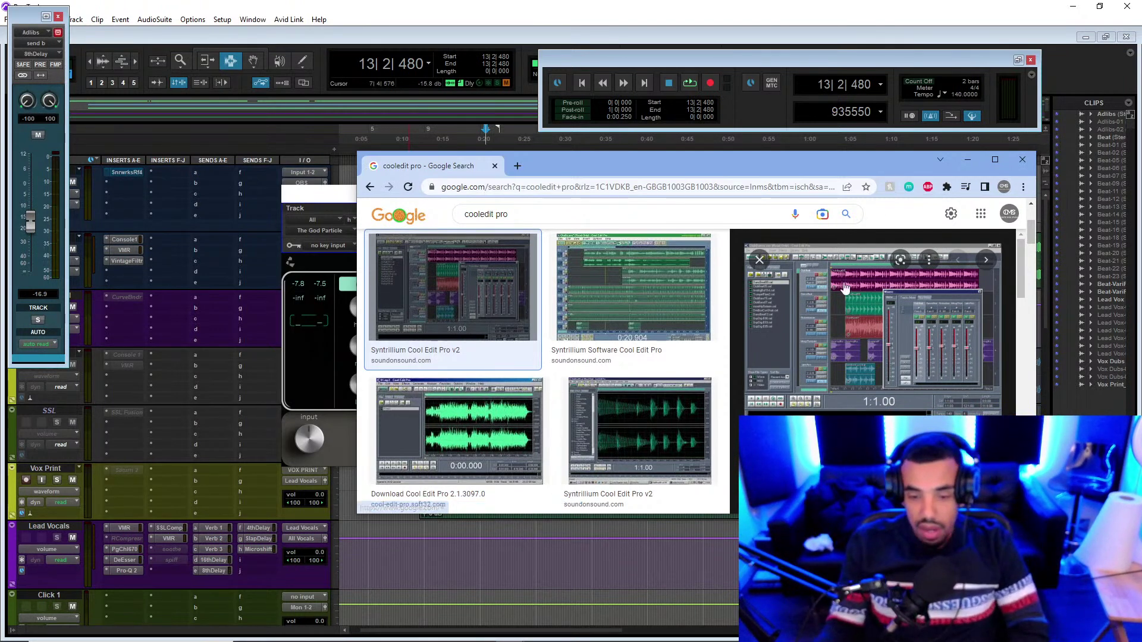
- Search Google Images for "XENYX BERHINGER"
left_click(526, 220)
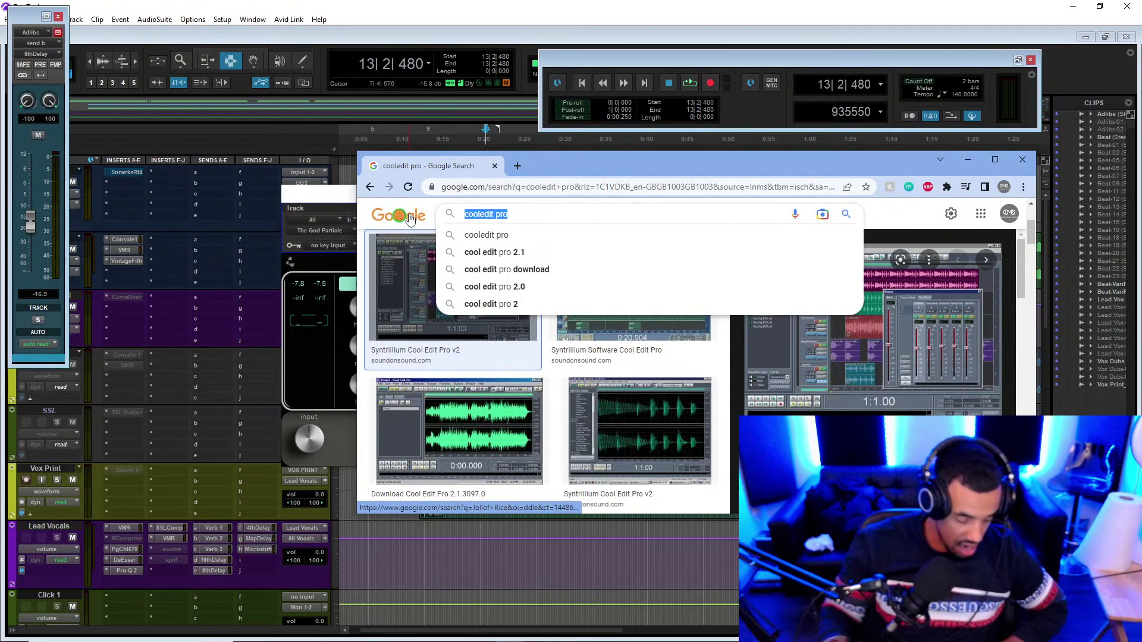
type("XEN")
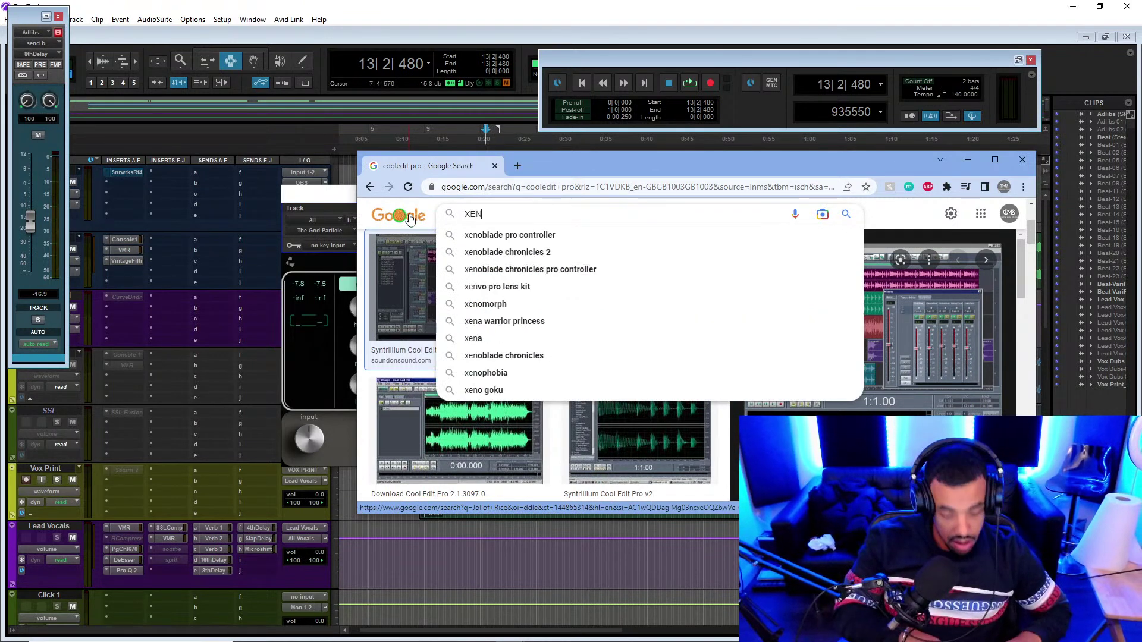
type("YX BERHNIG")
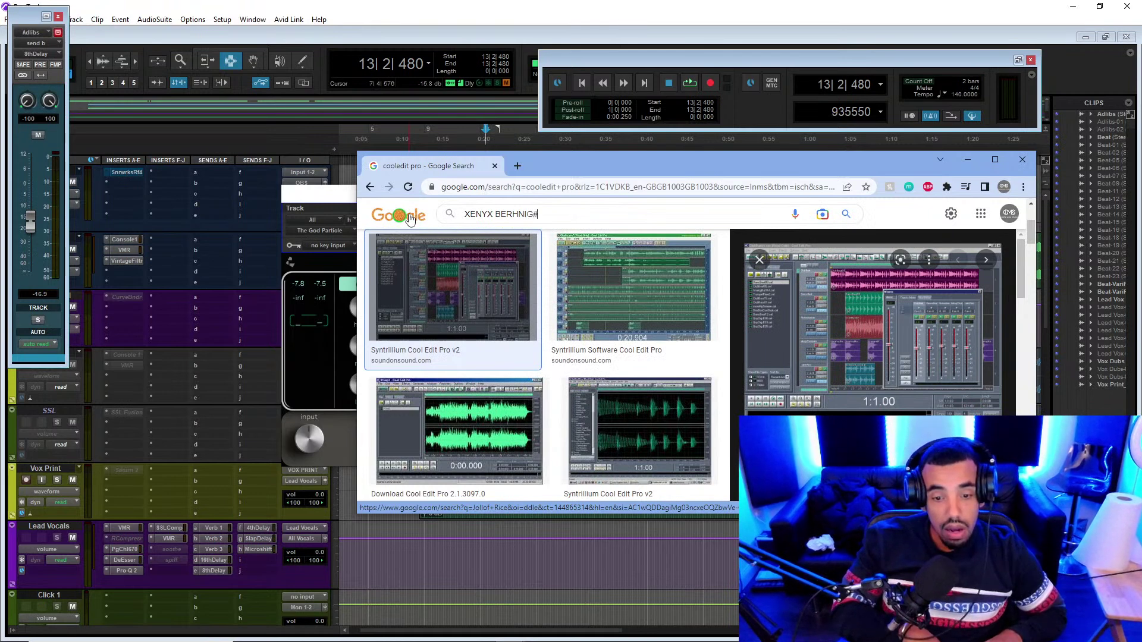
key("BackSpace")
key("BackSpace")
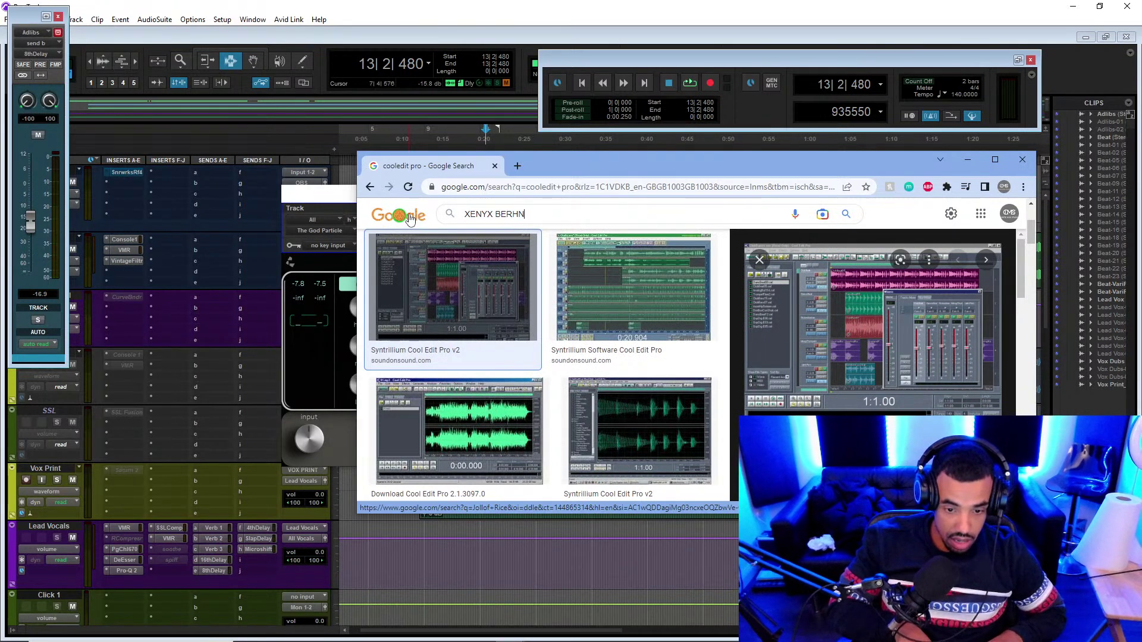
type("INGER")
key("Return")
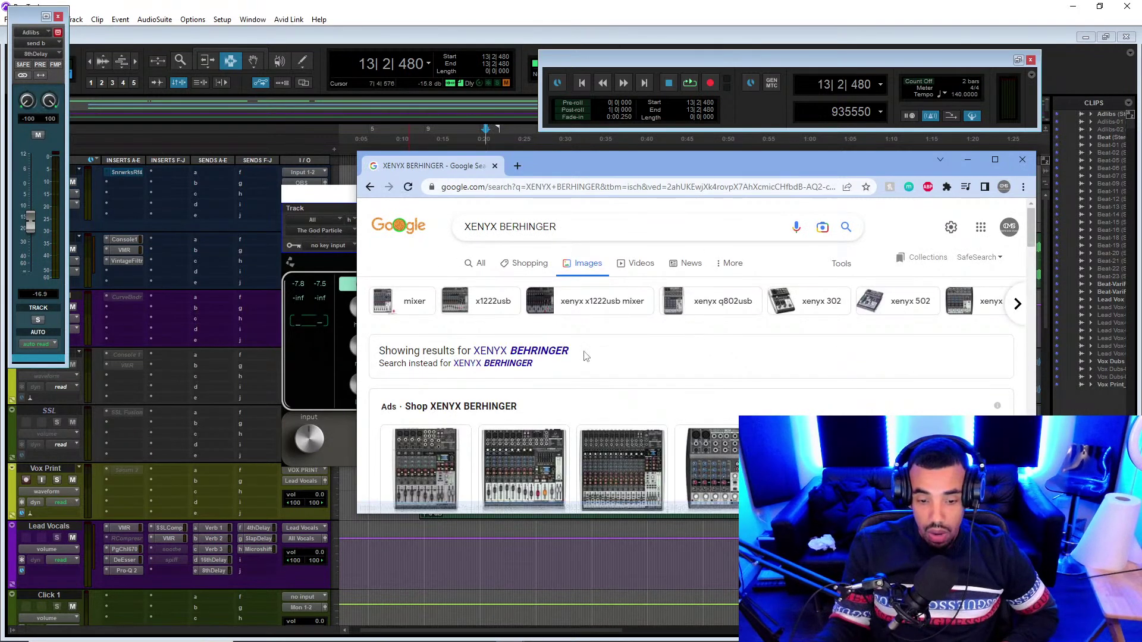
- Open the Behringer XENYX X1204USB listing on Gear4music, accept its cookies, and examine the mixer's picture and details
scroll(593, 344, "down", 1)
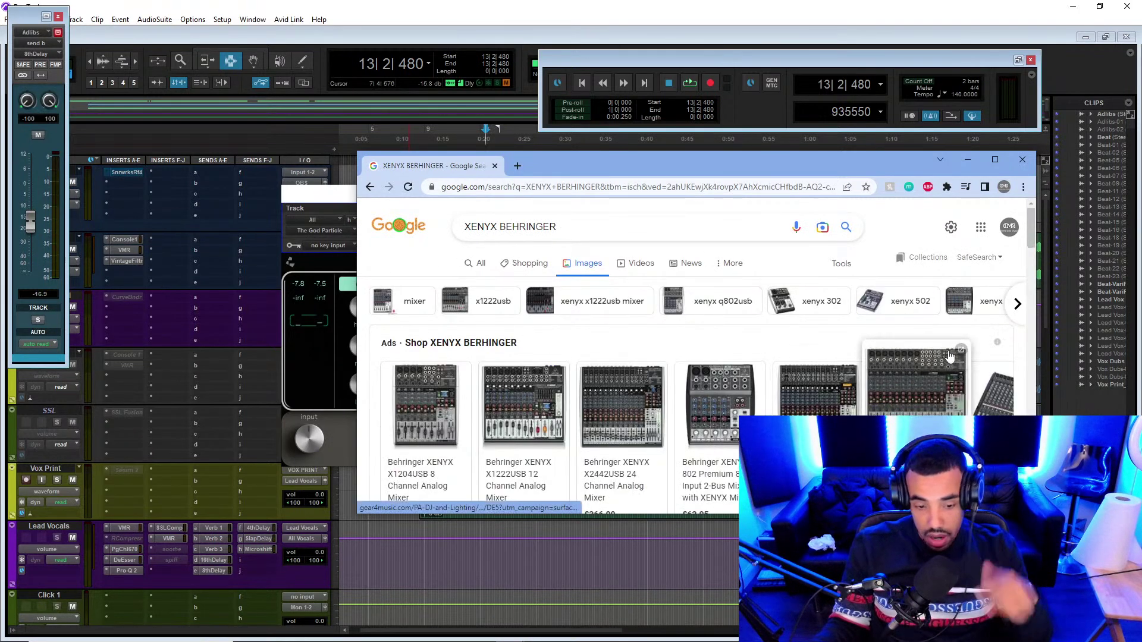
left_click(416, 402)
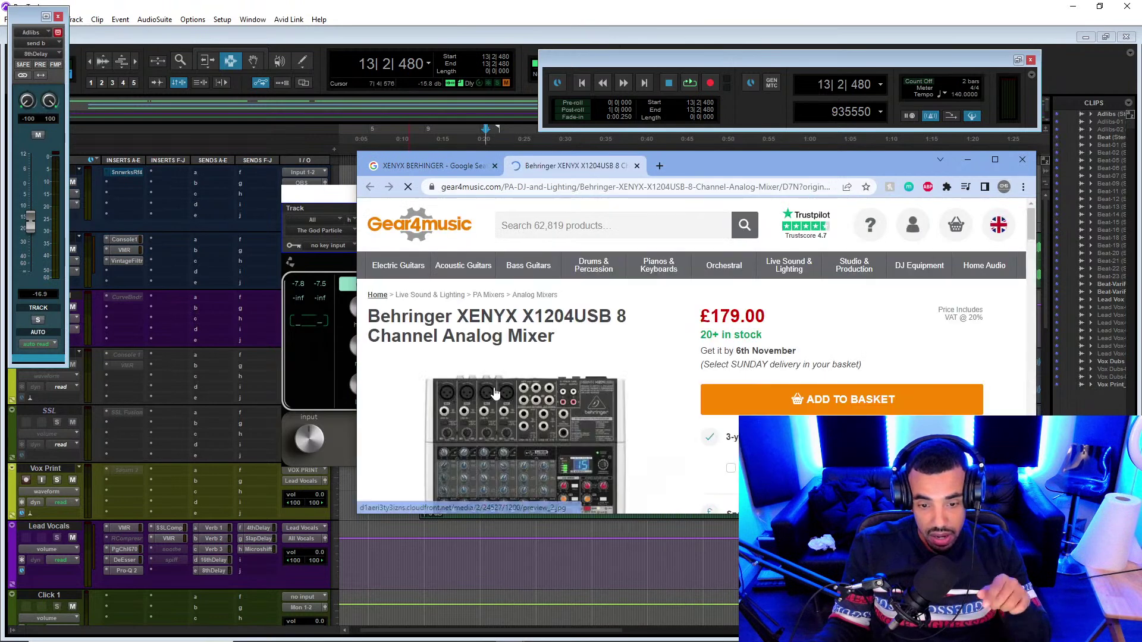
left_click_drag(1030, 232, 1030, 252)
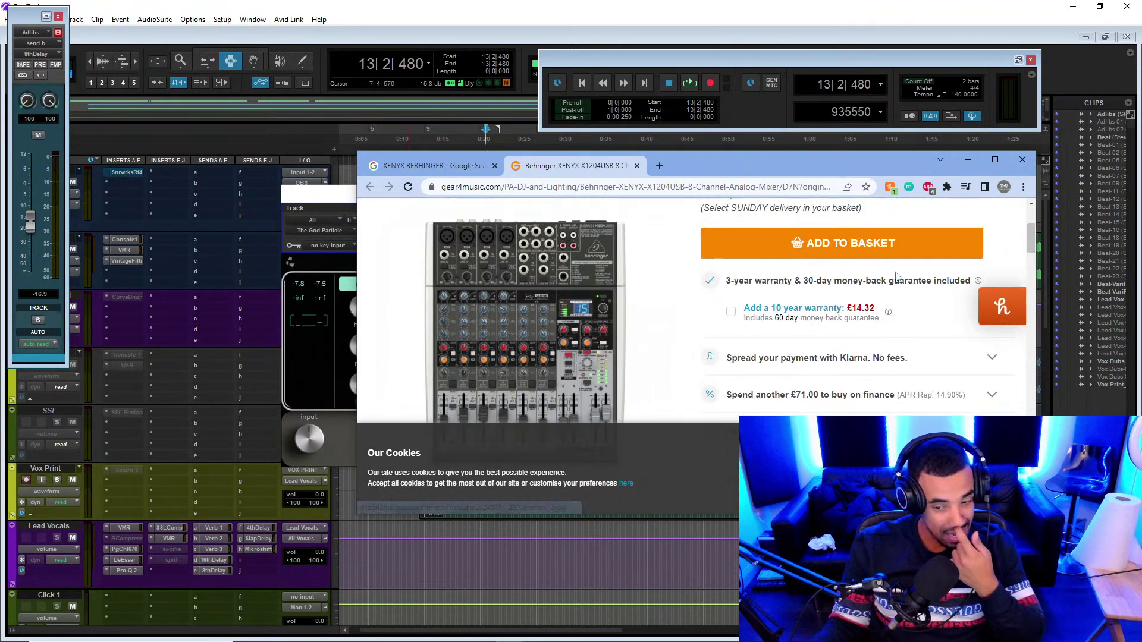
left_click(966, 469)
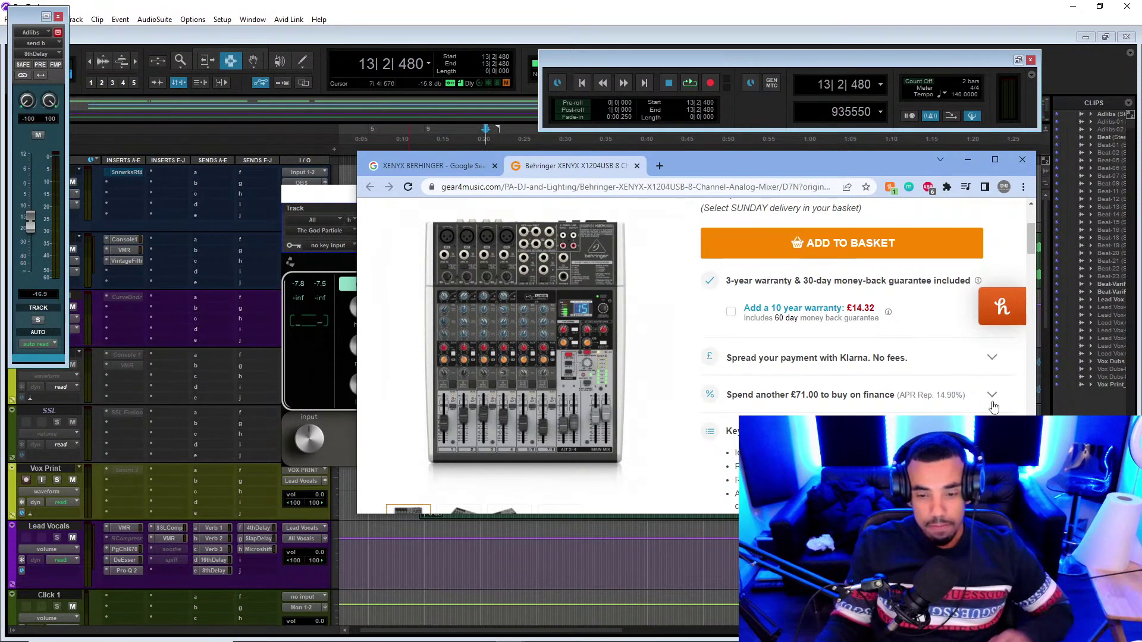
left_click(1001, 306)
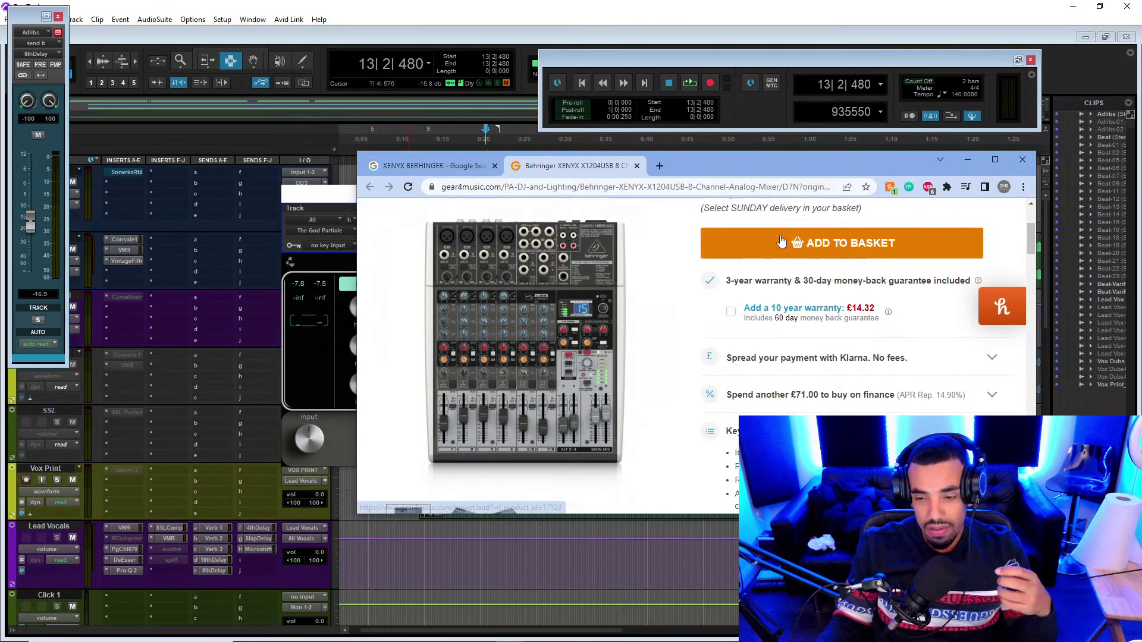
- Put the mixer web page away and close The God Particle's window to clear the session view
left_click(974, 160)
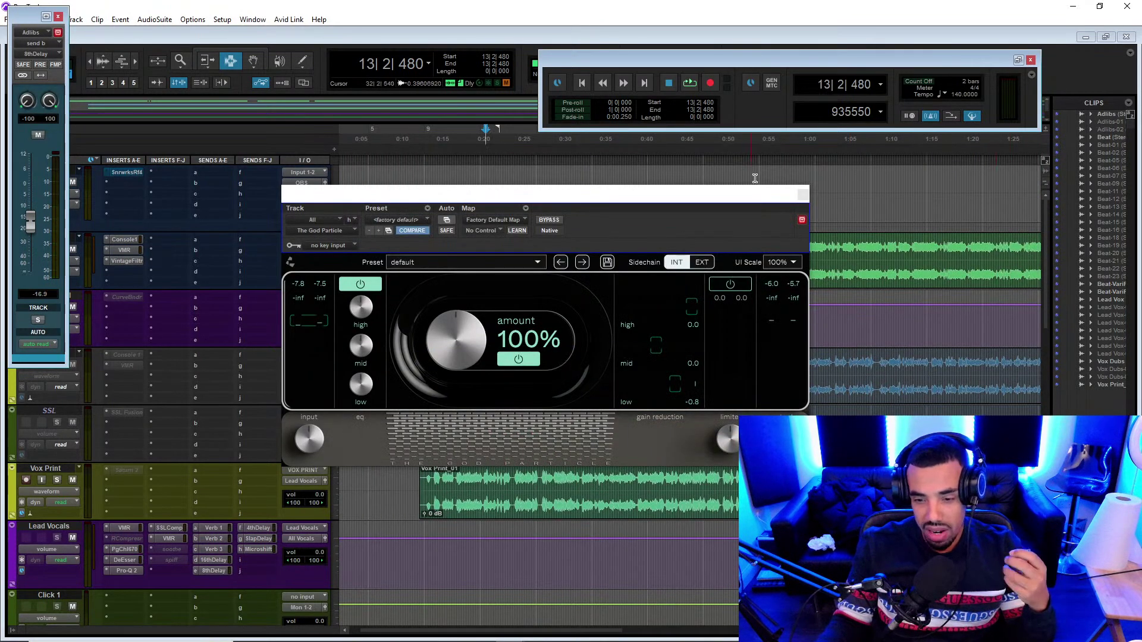
left_click(802, 194)
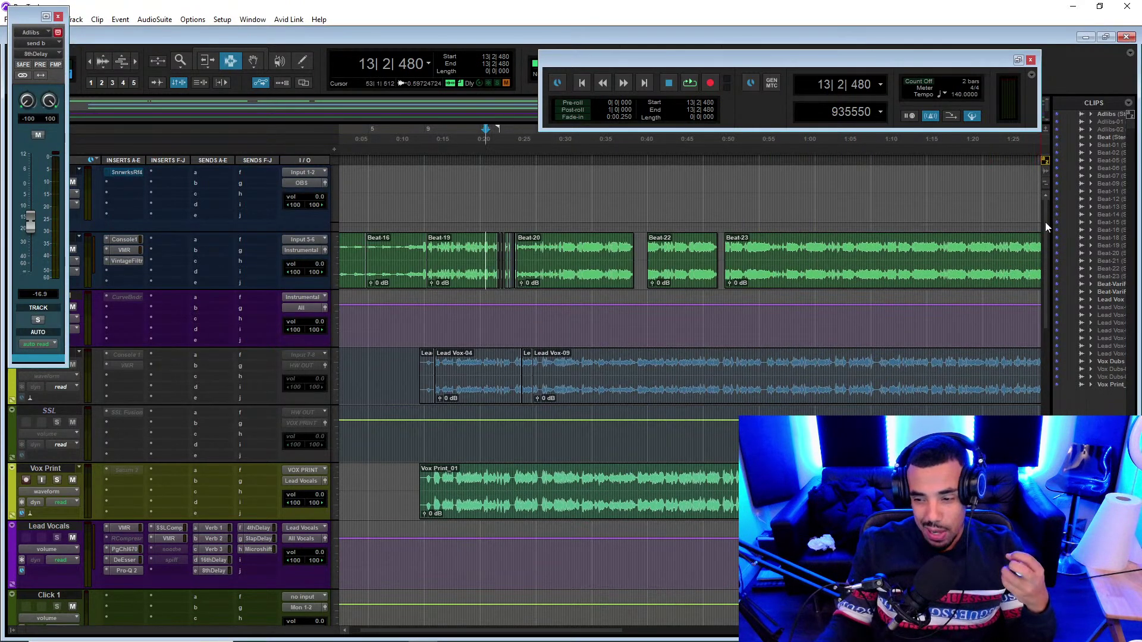
- Activate the Pro-Q 2 insert on the All track, check its Master Cut curve, and close the plug-in window
scroll(1046, 229, "down", 4)
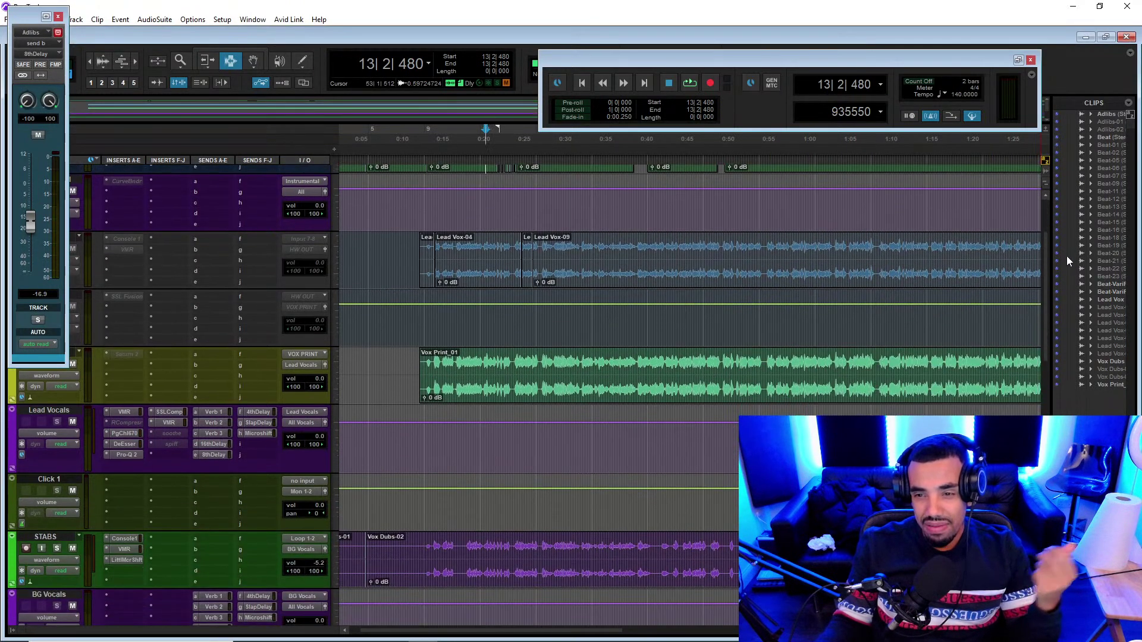
scroll(1065, 260, "down", 10)
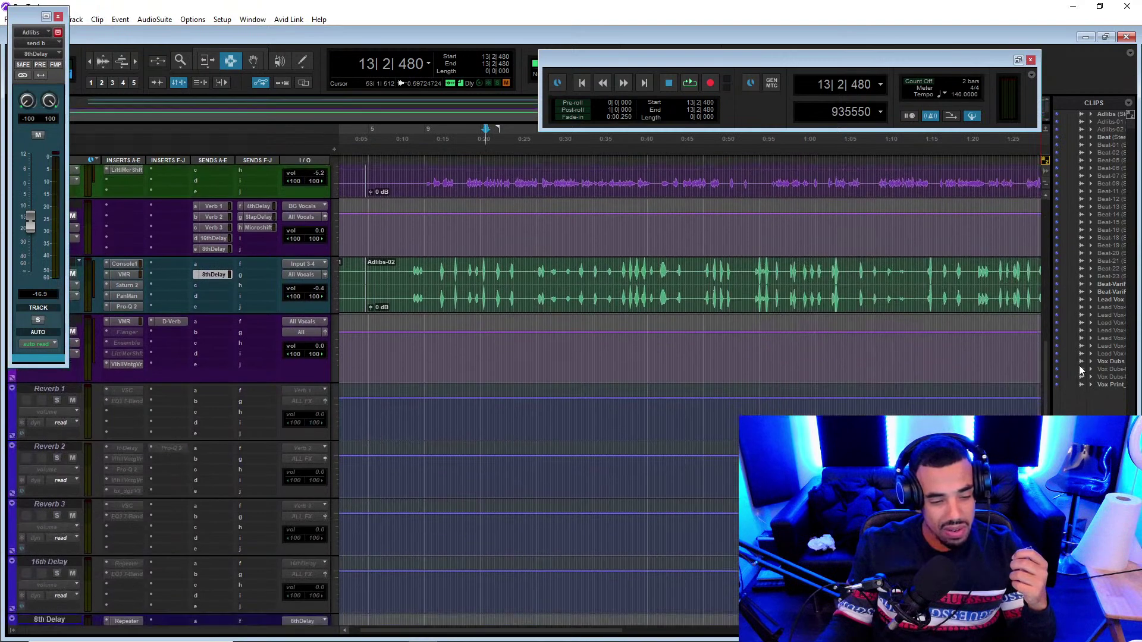
scroll(535, 416, "down", 6)
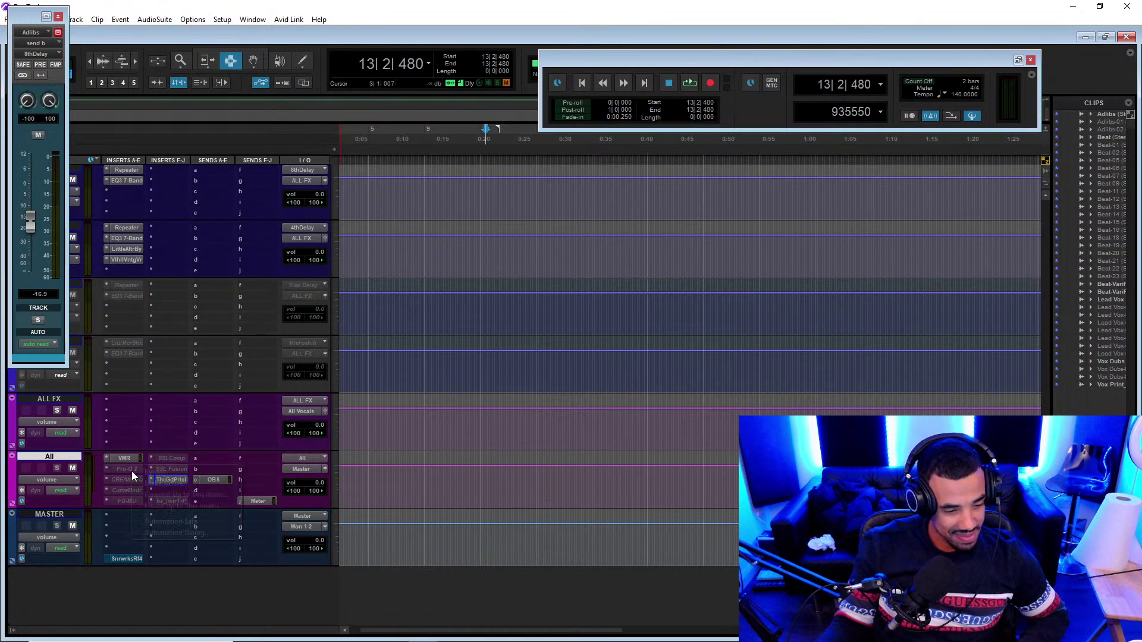
right_click(131, 471)
left_click(145, 478)
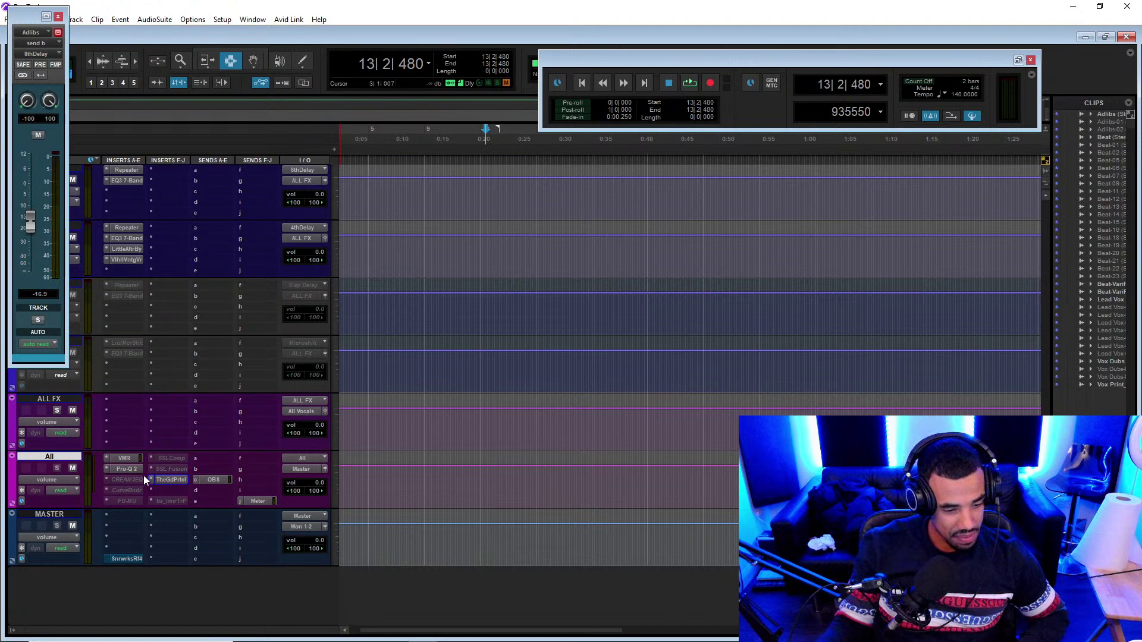
left_click(134, 472)
left_click_drag(558, 202, 699, 143)
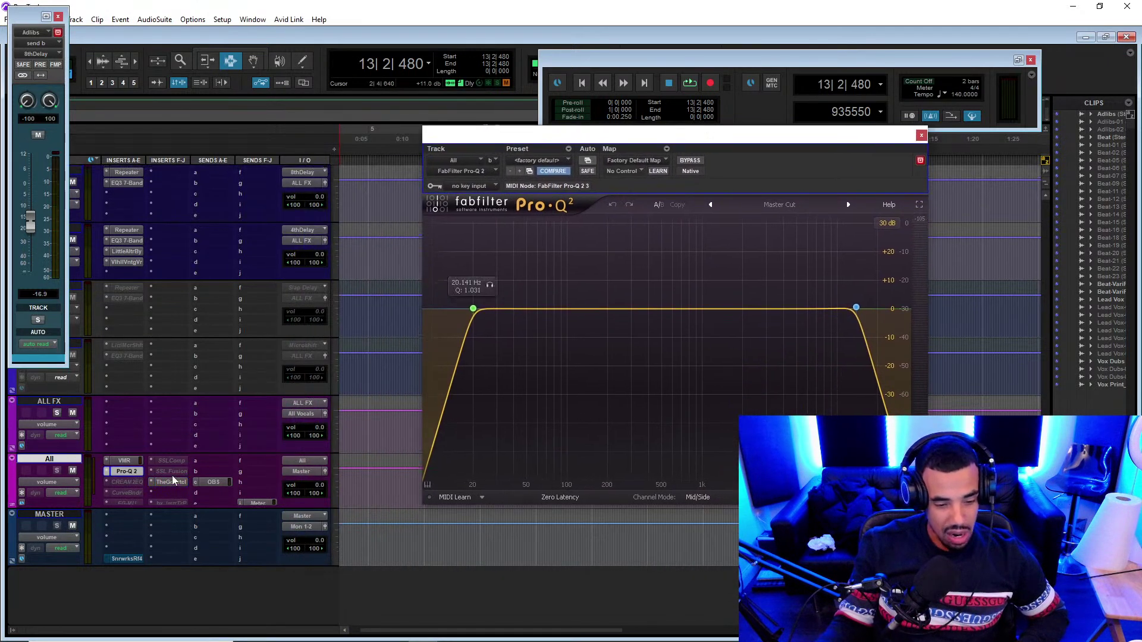
scroll(173, 479, "down", 10)
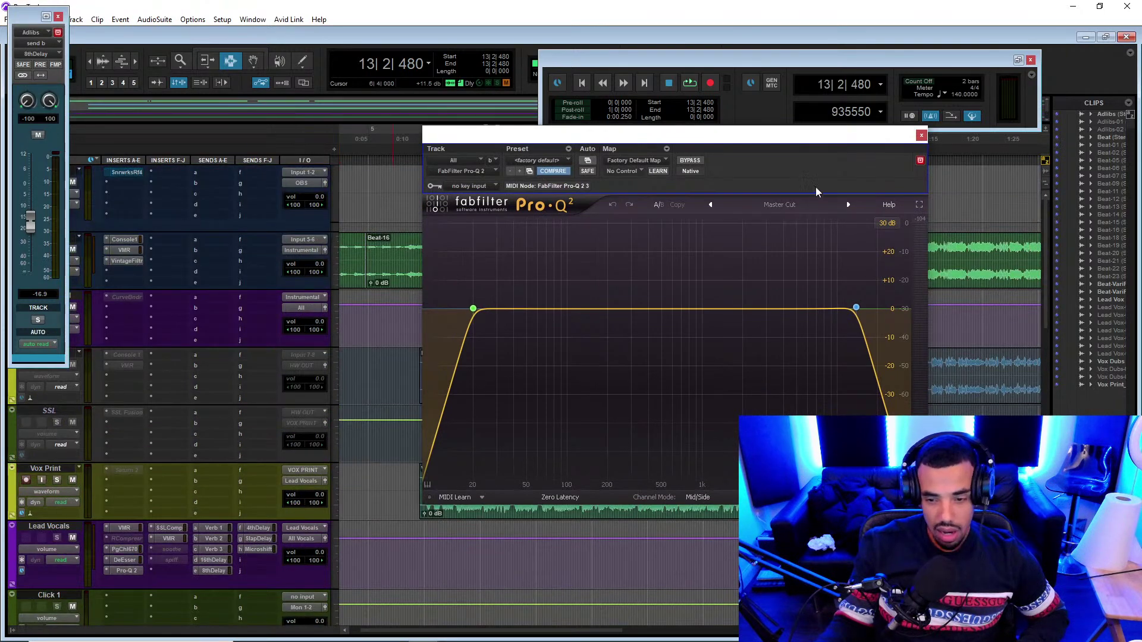
left_click(920, 136)
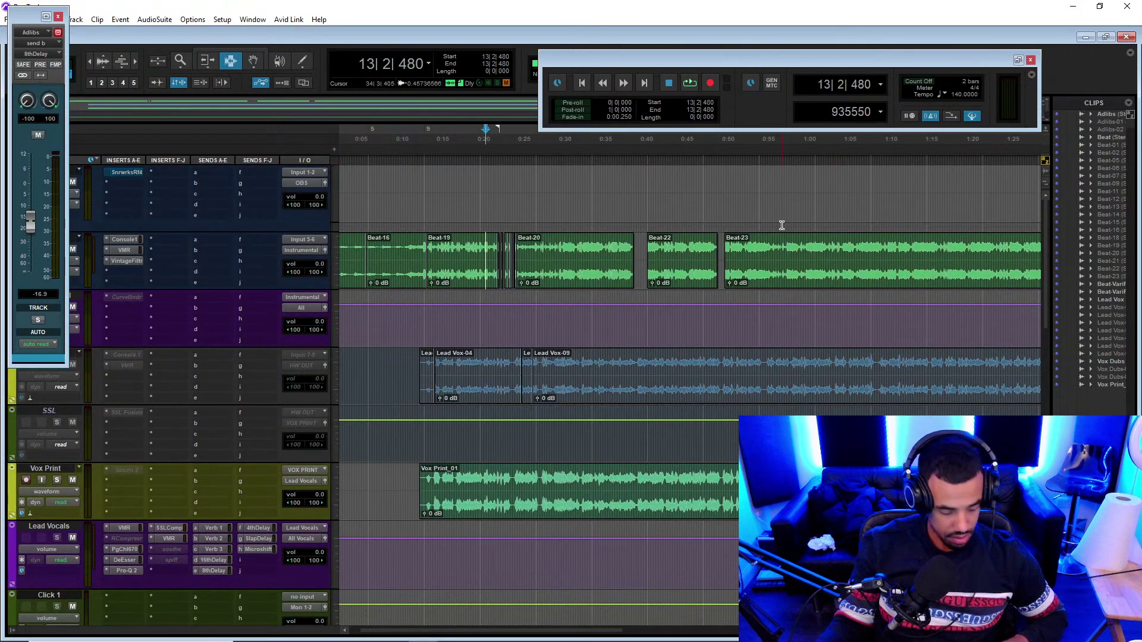
- Remove the FG-MU plug-in from the last slot of the All track's inserts A-E
key("r")
key("r")
key("r")
key("t")
scroll(165, 376, "down", 10)
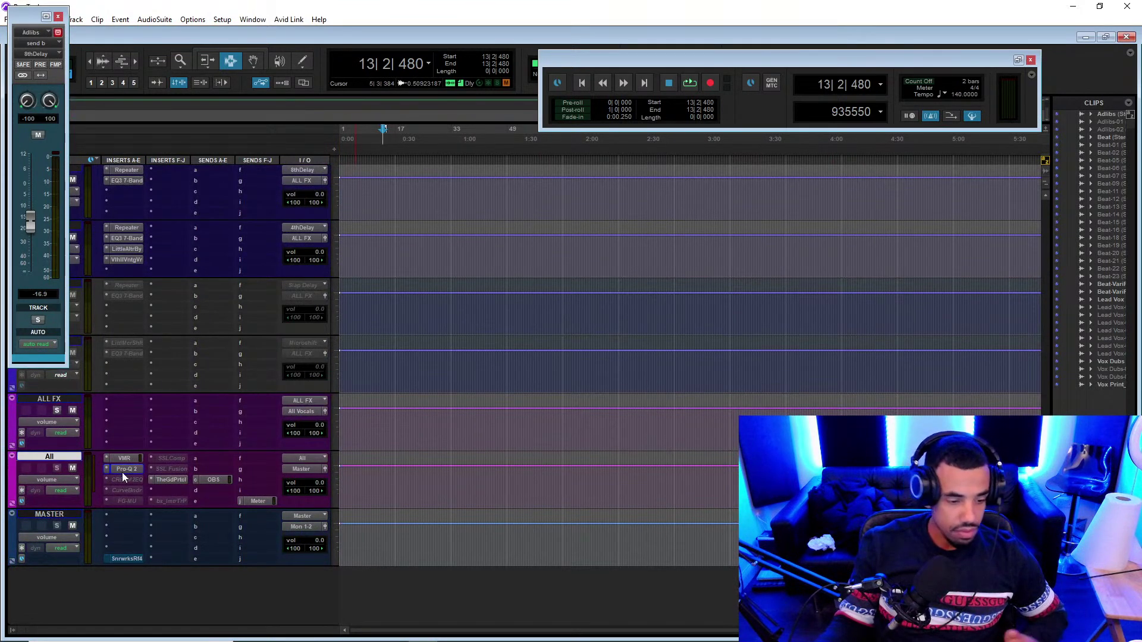
left_click(105, 500)
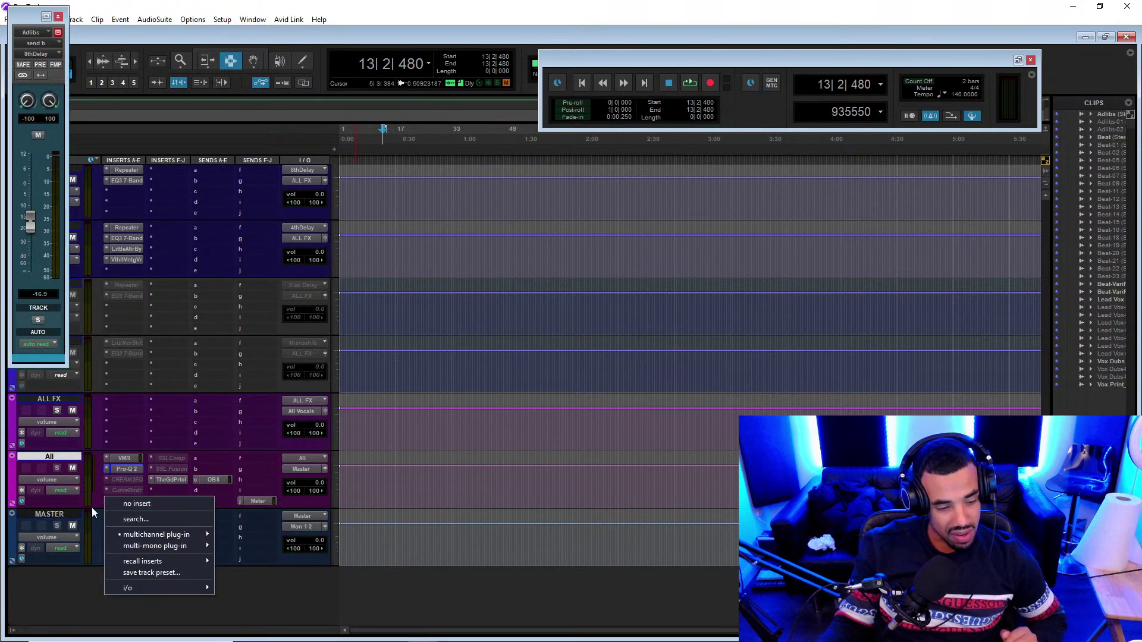
left_click(119, 502)
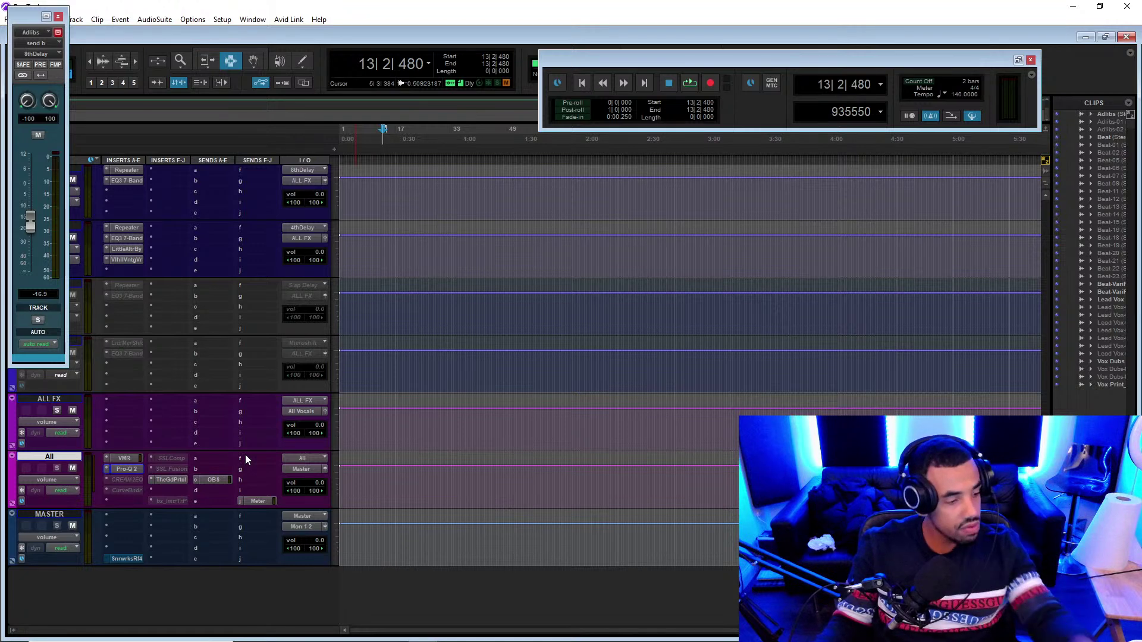
- Select the Vox Print section from 21|3|480 to 55|2|480 as the playback range
scroll(291, 458, "up", 10)
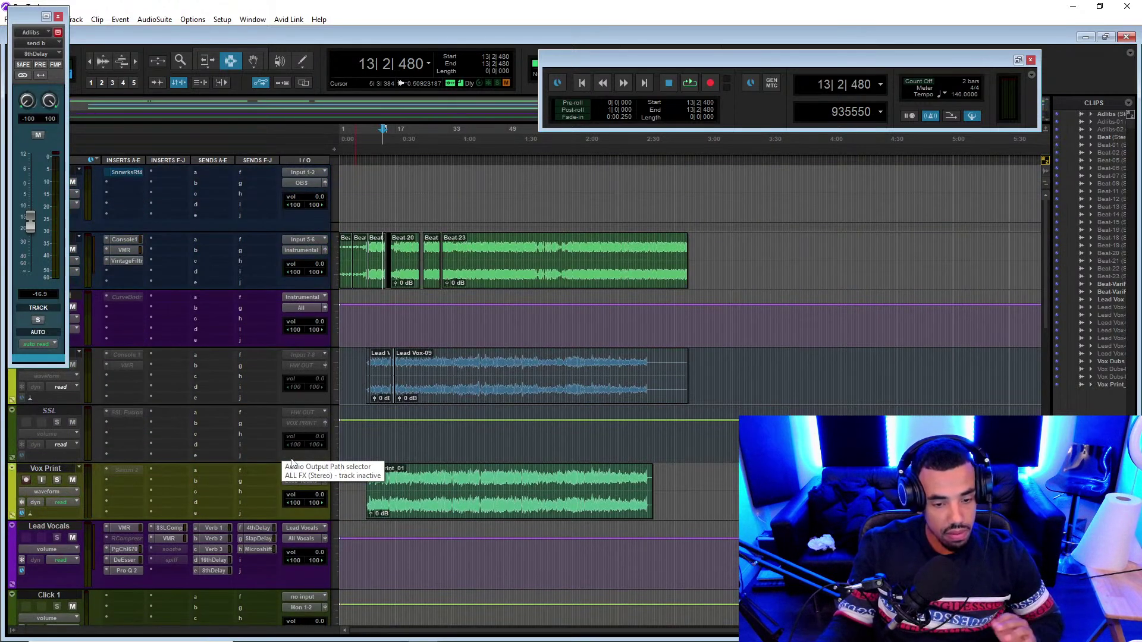
left_click_drag(414, 494, 531, 493)
- Activate the SSL Fusion insert on the All track and open The God Particle over the session
scroll(212, 504, "down", 10)
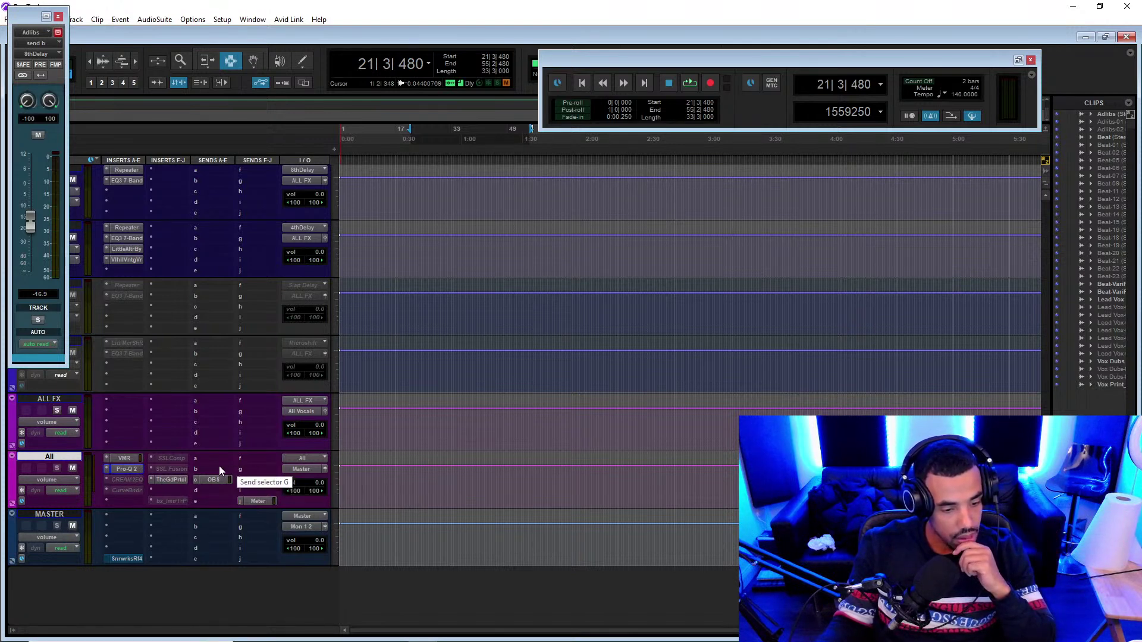
scroll(193, 472, "up", 2)
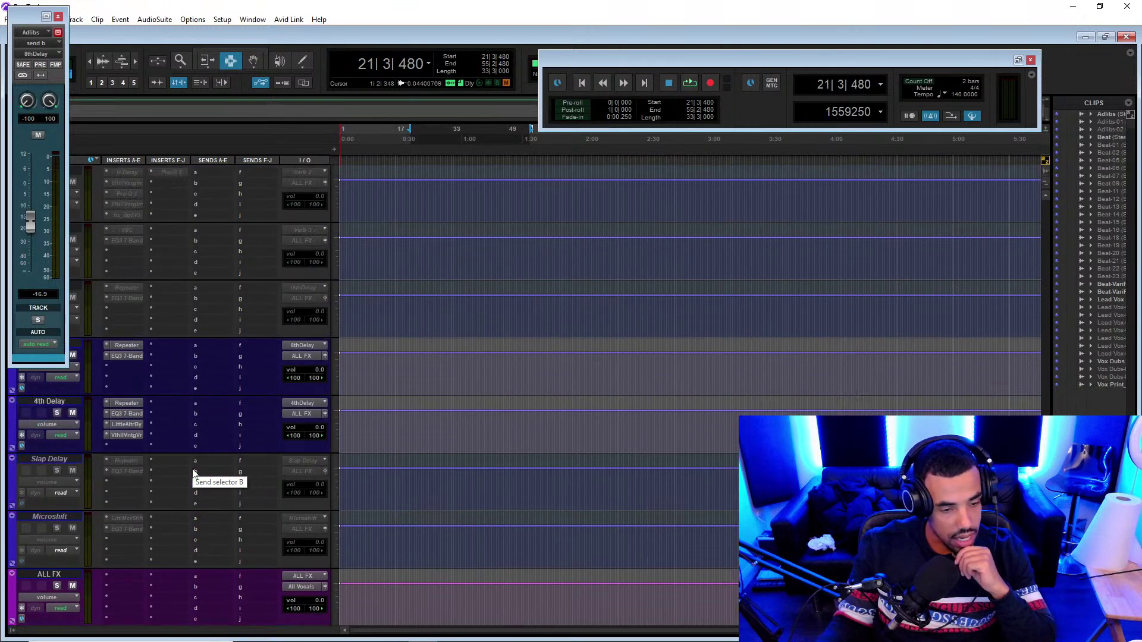
right_click(174, 497)
left_click(188, 504)
left_click(172, 501)
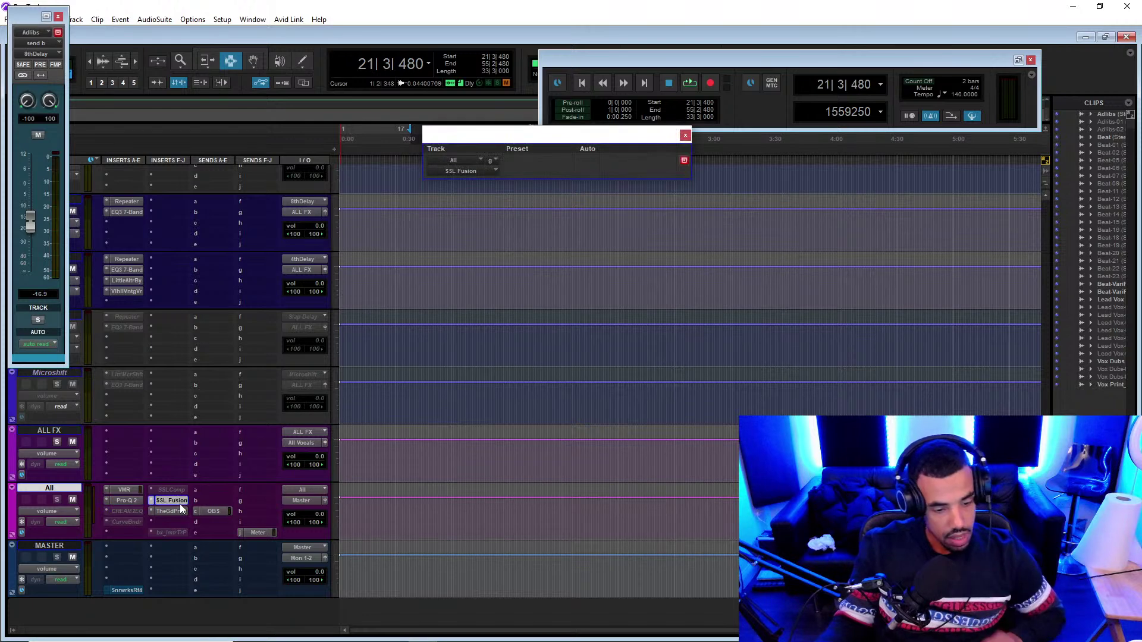
left_click(173, 512)
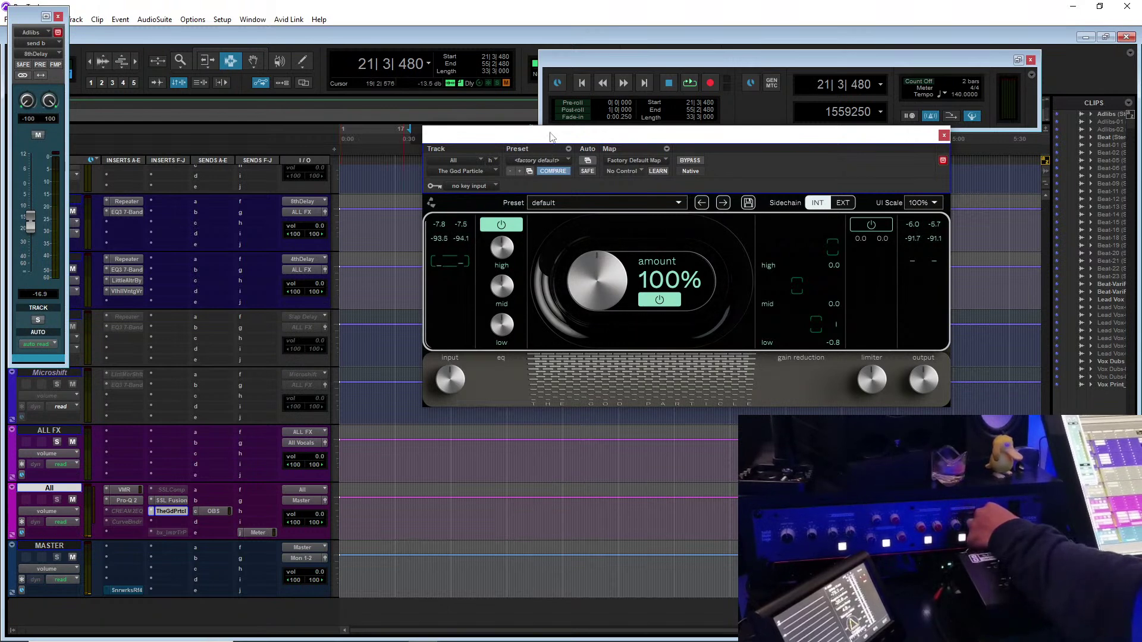
left_click_drag(548, 141, 501, 124)
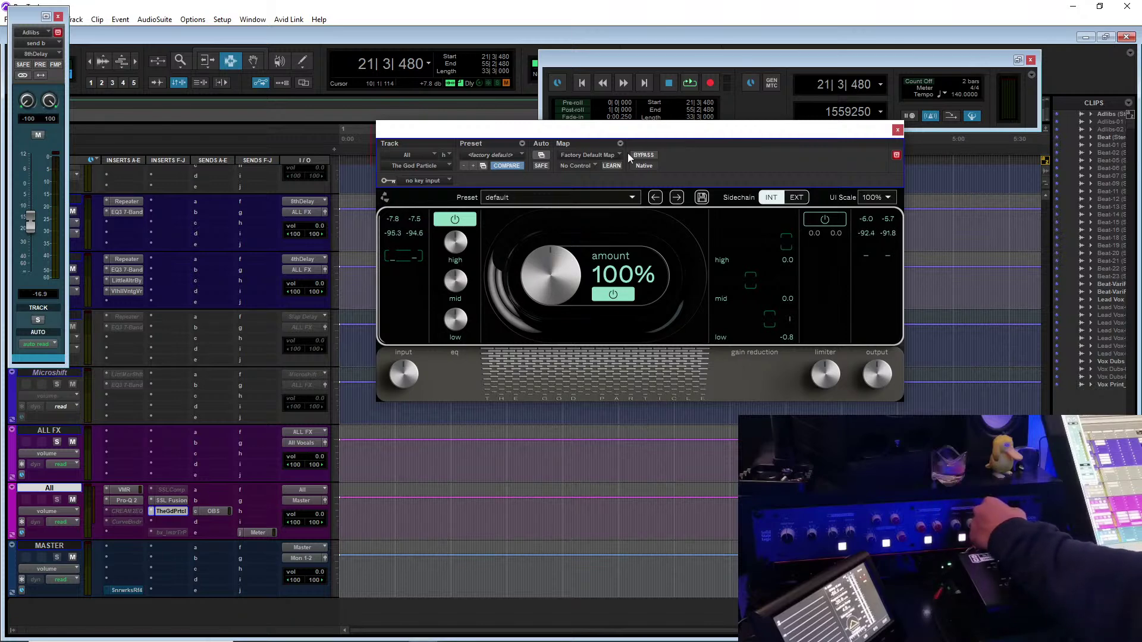
- Audition the selected section repeatedly through SSL Fusion and The God Particle, clearing the plug-in's input peak readings
left_click(687, 86)
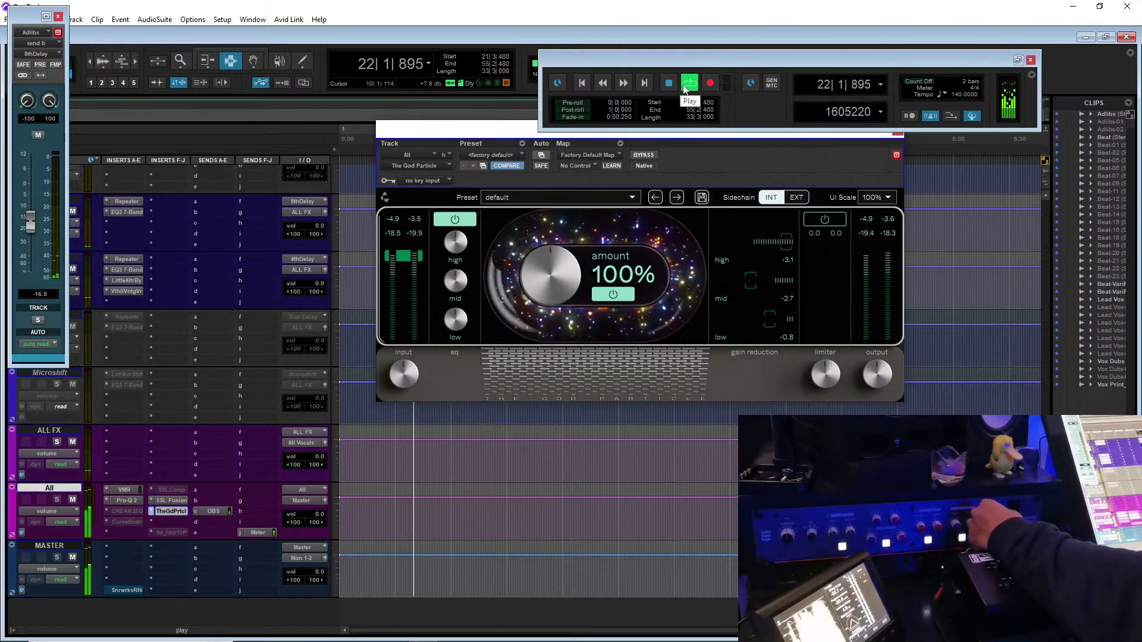
left_click(668, 84)
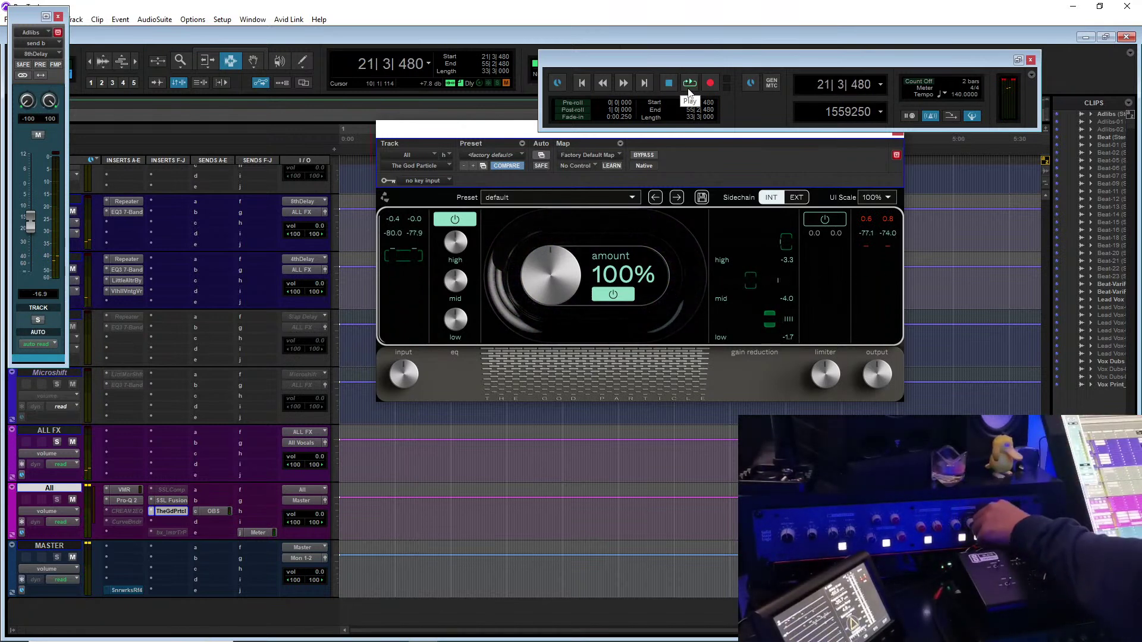
left_click(688, 87)
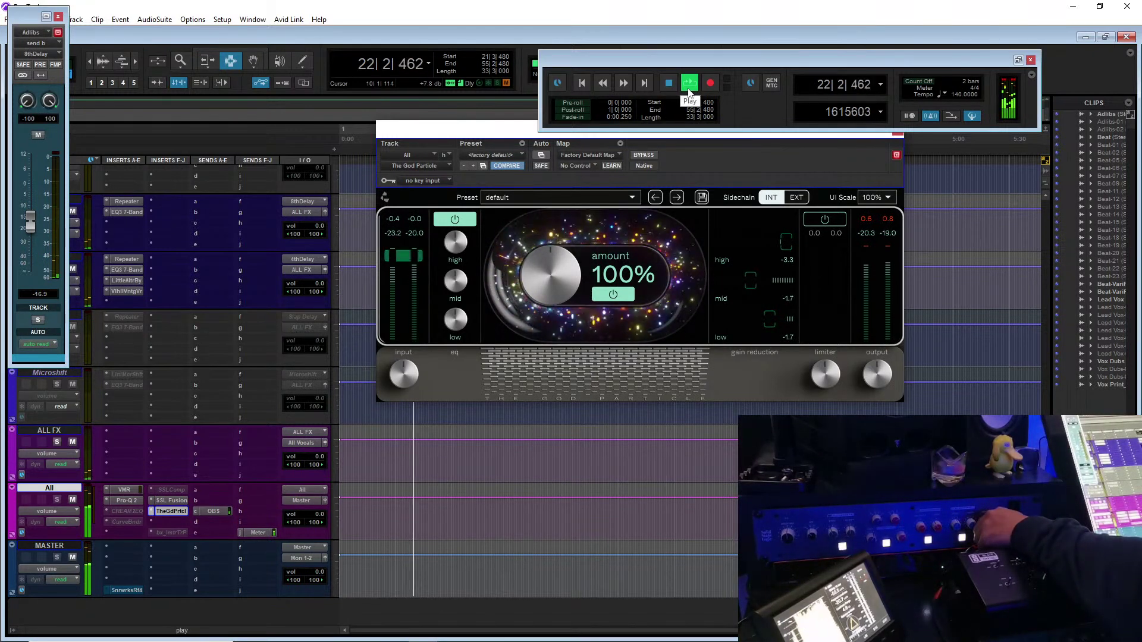
left_click(409, 255)
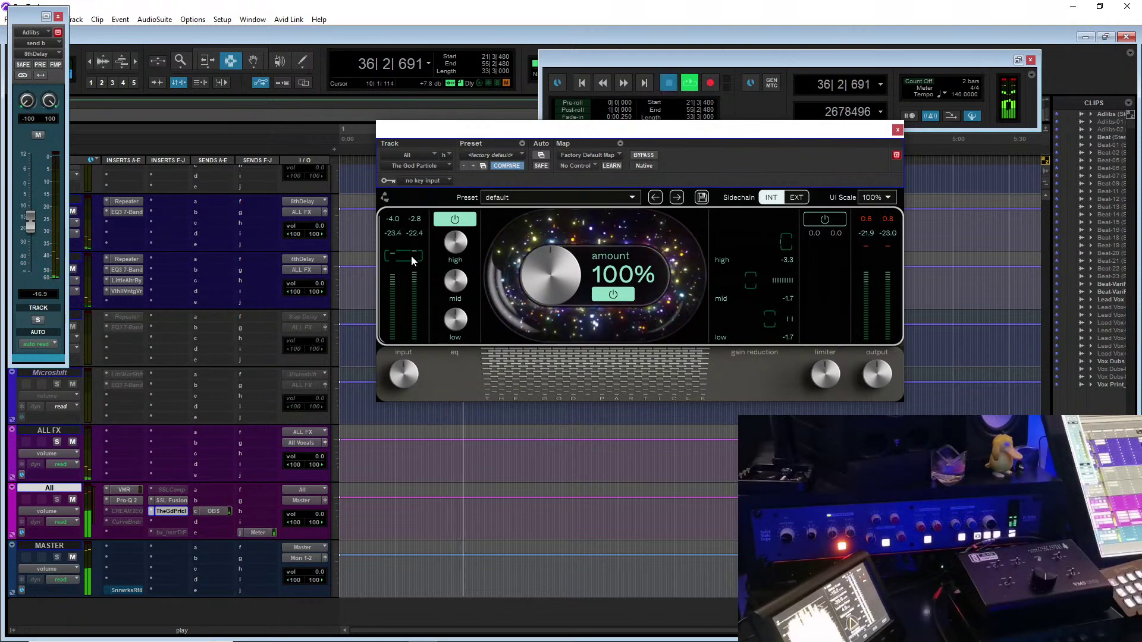
key("space")
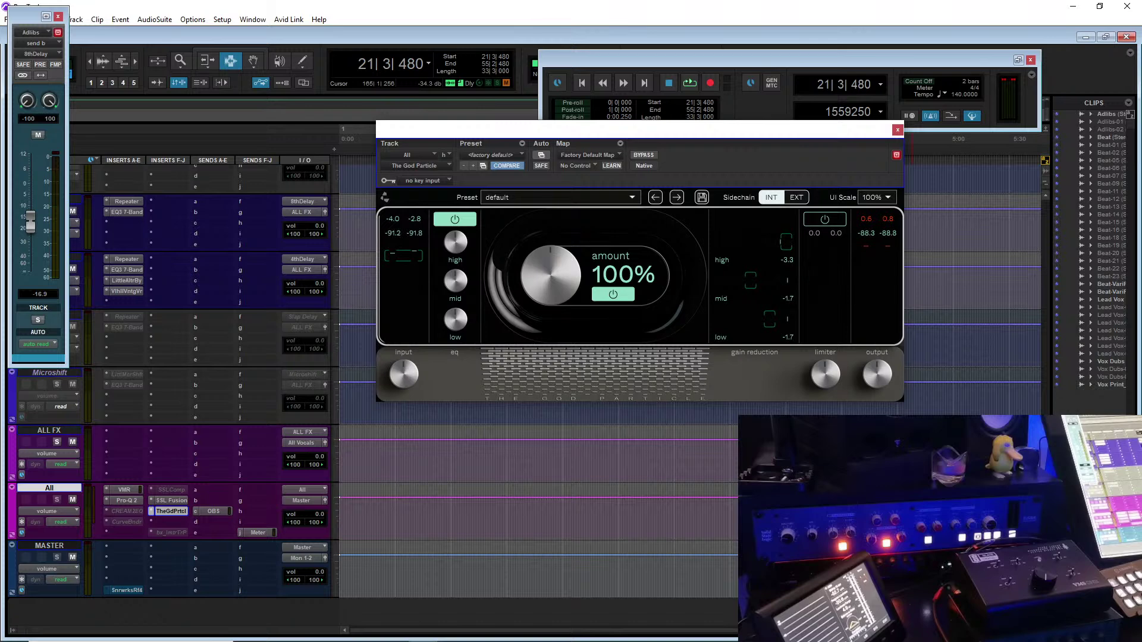
left_click(976, 64)
key("space")
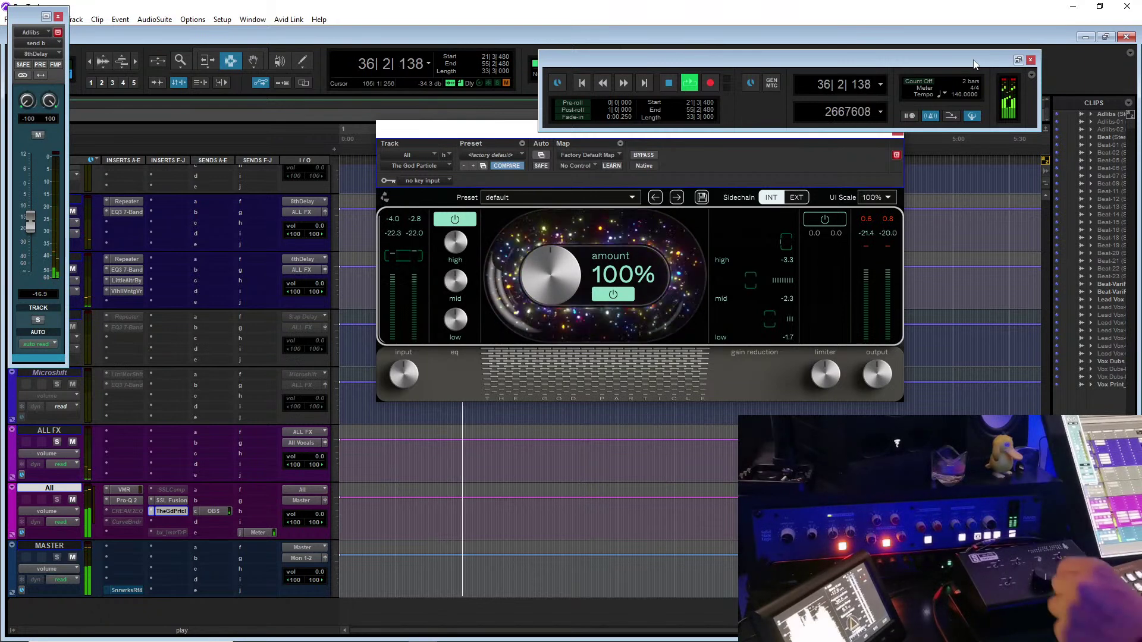
key("space")
- Restart playback and raise The God Particle's low EQ to 1.2 dB
key("space")
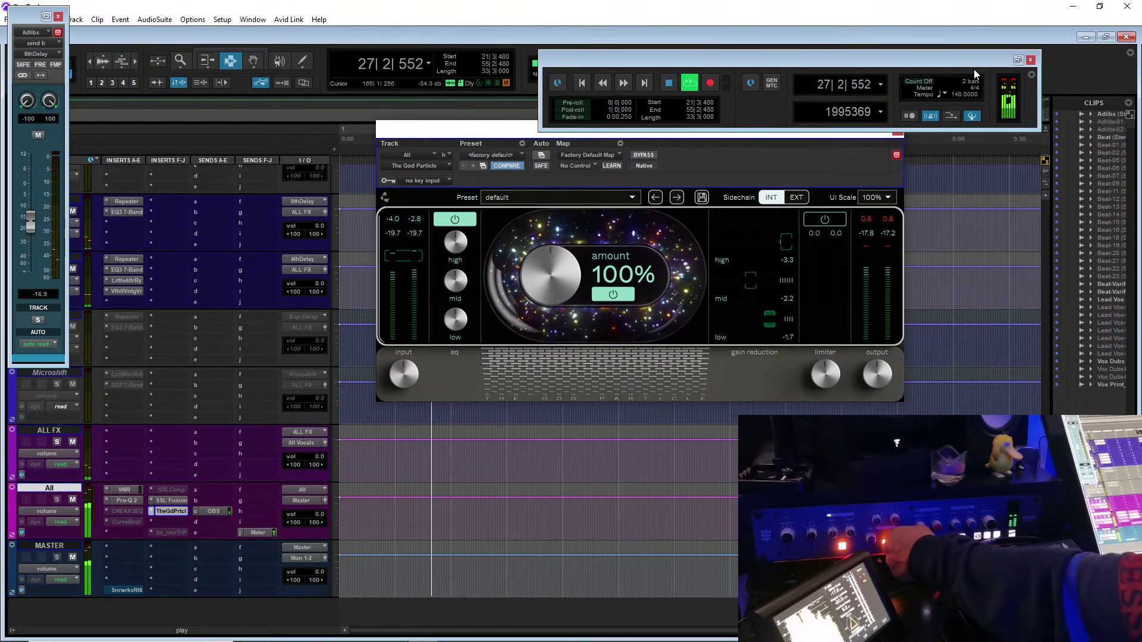
left_click(453, 319)
left_click_drag(452, 316, 451, 313)
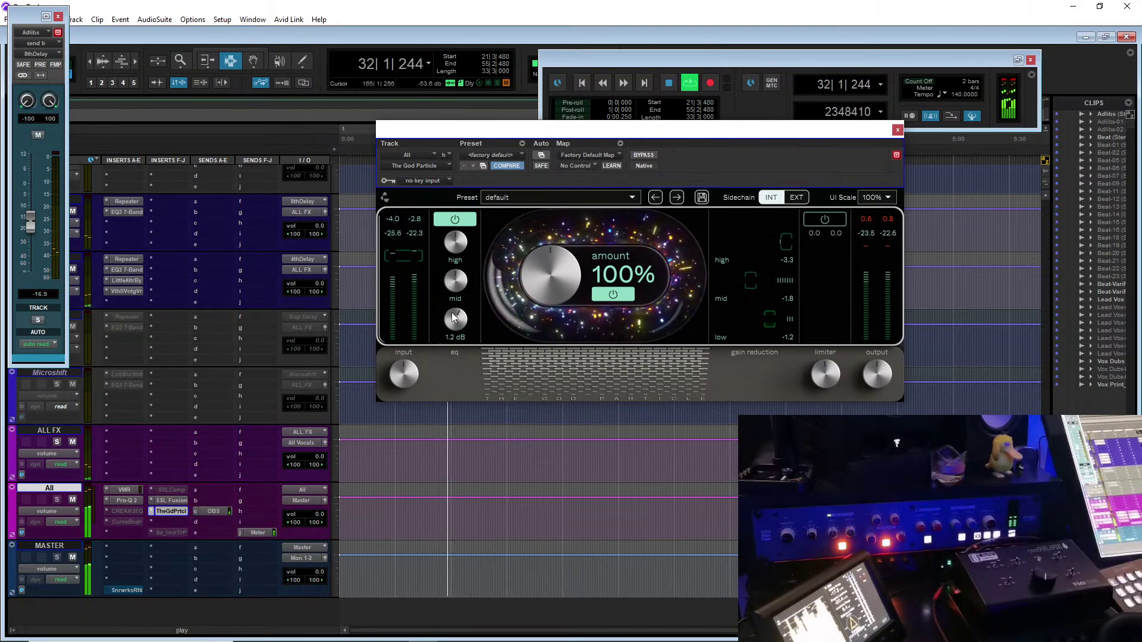
- Add a Pro-Q 2 bell boost of about 6 dB at 150 Hz on the All track, solo-listen to it, and stop playback
left_click(127, 500)
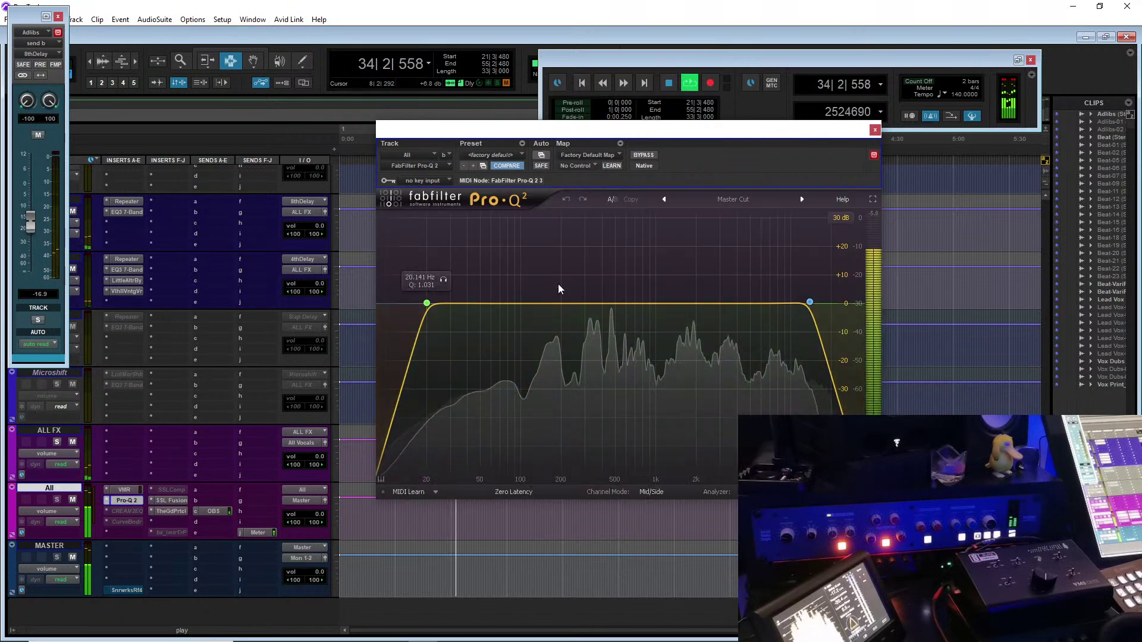
left_click_drag(558, 306, 547, 292)
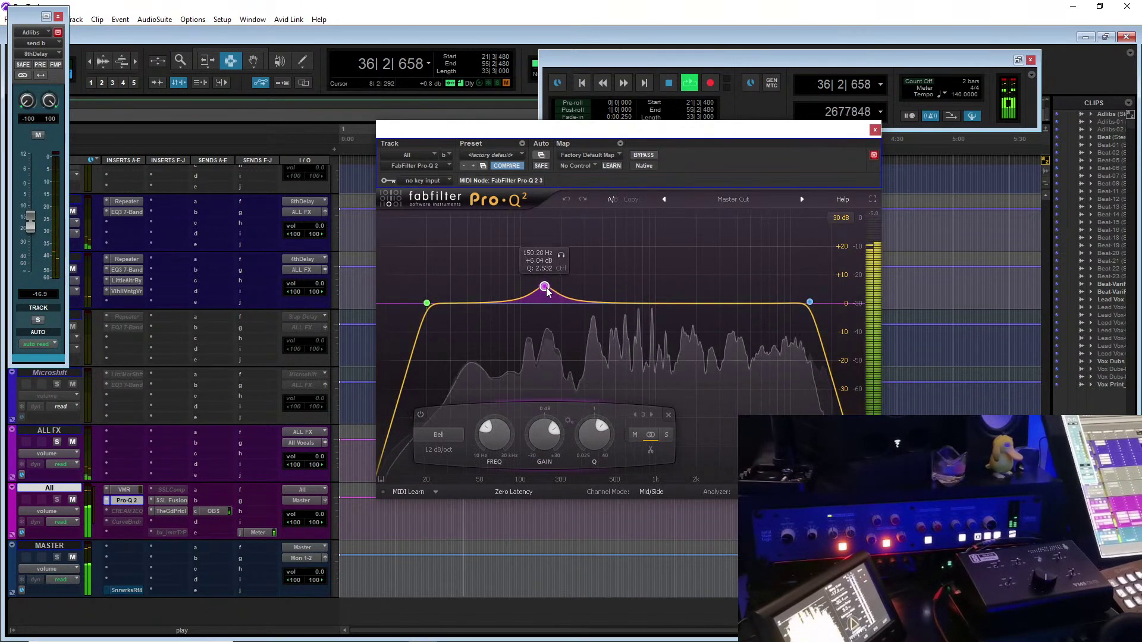
left_click(561, 255)
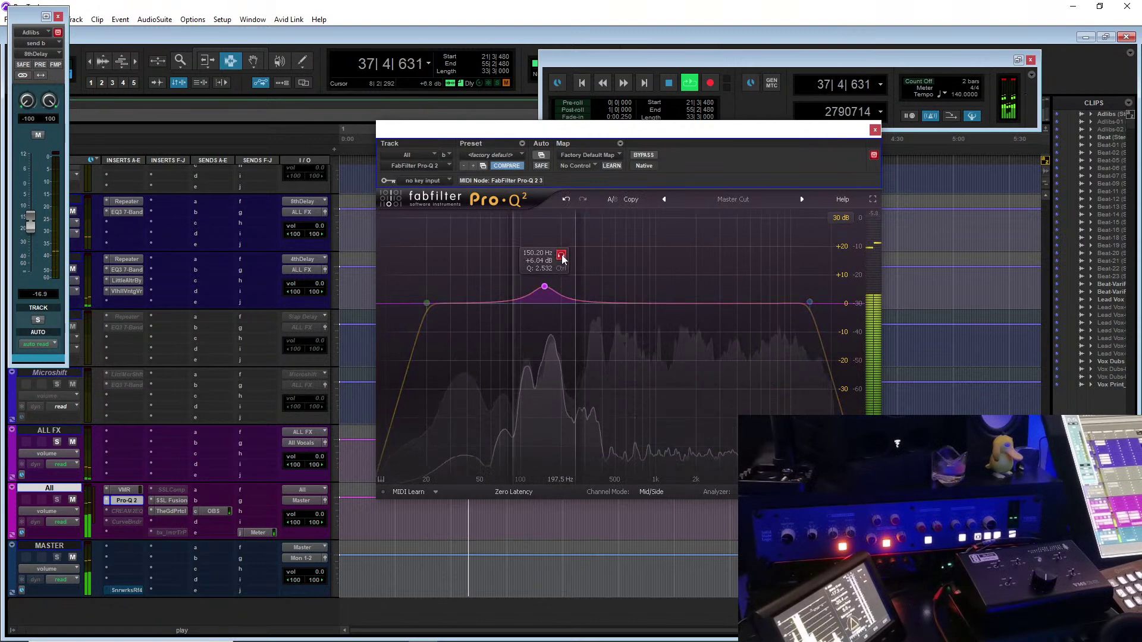
left_click(561, 255)
key("space")
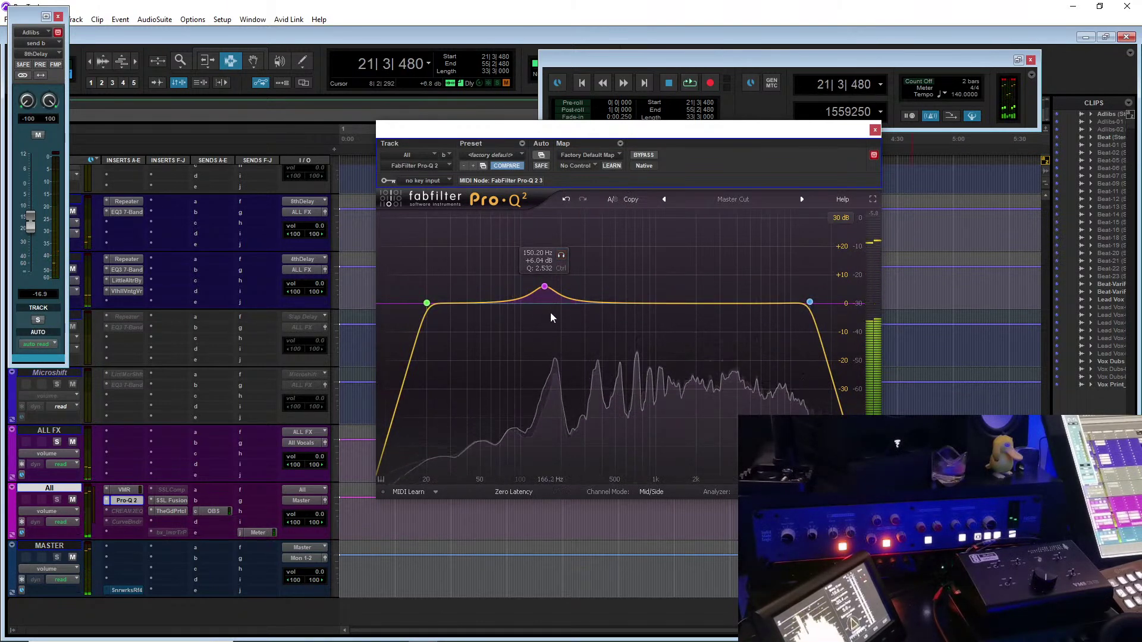
- Turn the 150 Hz bell into a slight cut and add a small bell boost near 38 Hz during playback
left_click(545, 288)
left_click_drag(544, 434, 537, 494)
key("space")
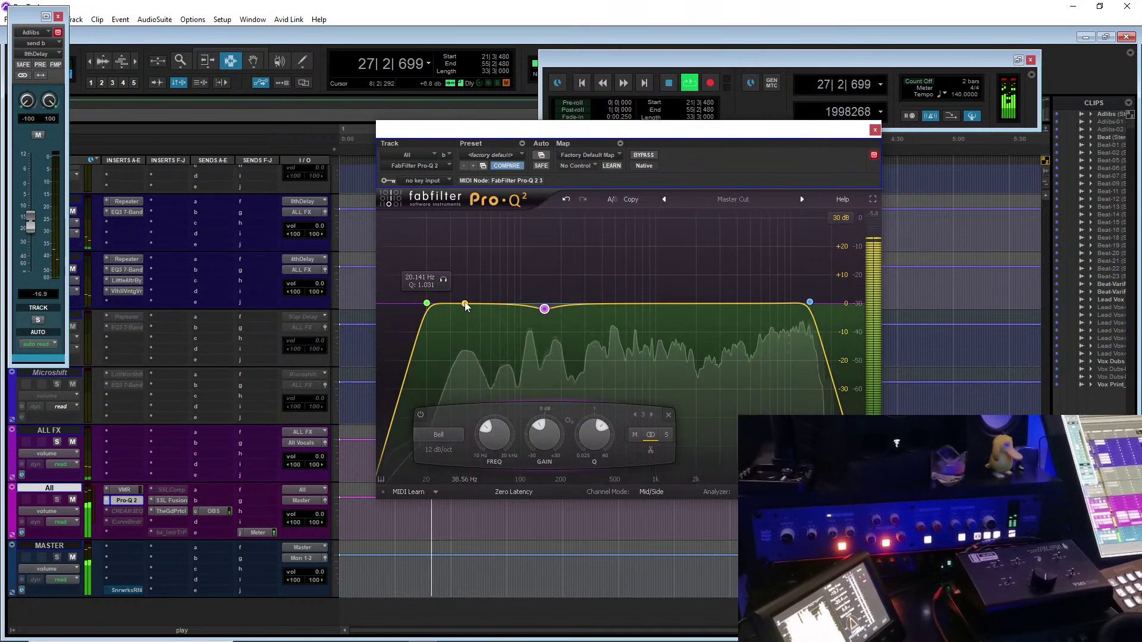
left_click_drag(467, 304, 464, 299)
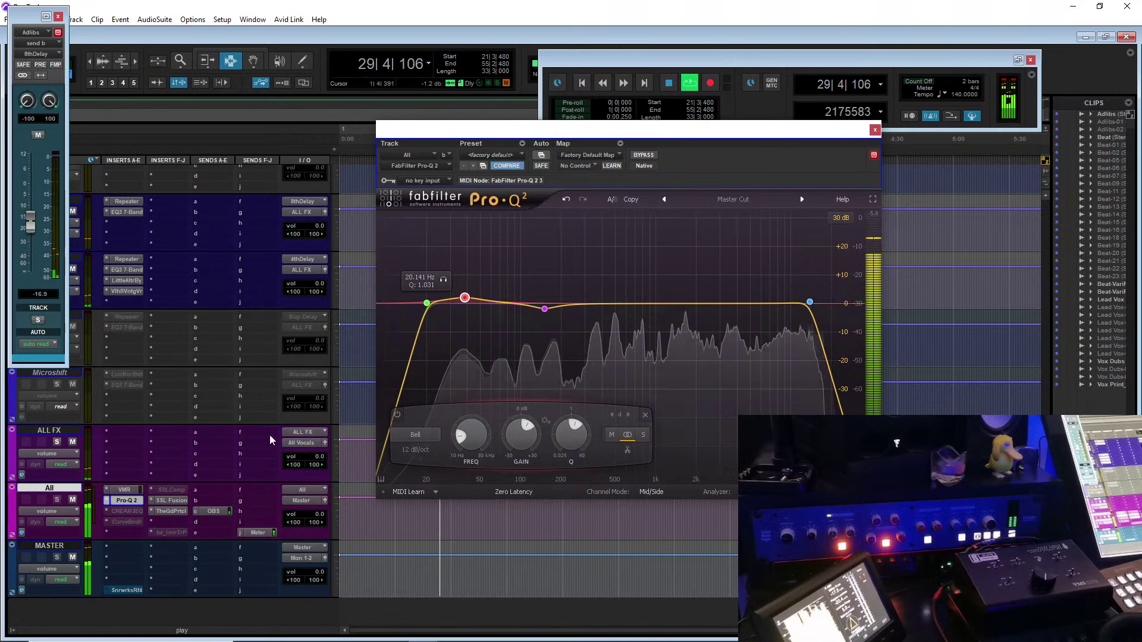
- Reopen The God Particle to listen to the EQ'd mix, stop playback, and close the plug-in window
left_click(176, 510)
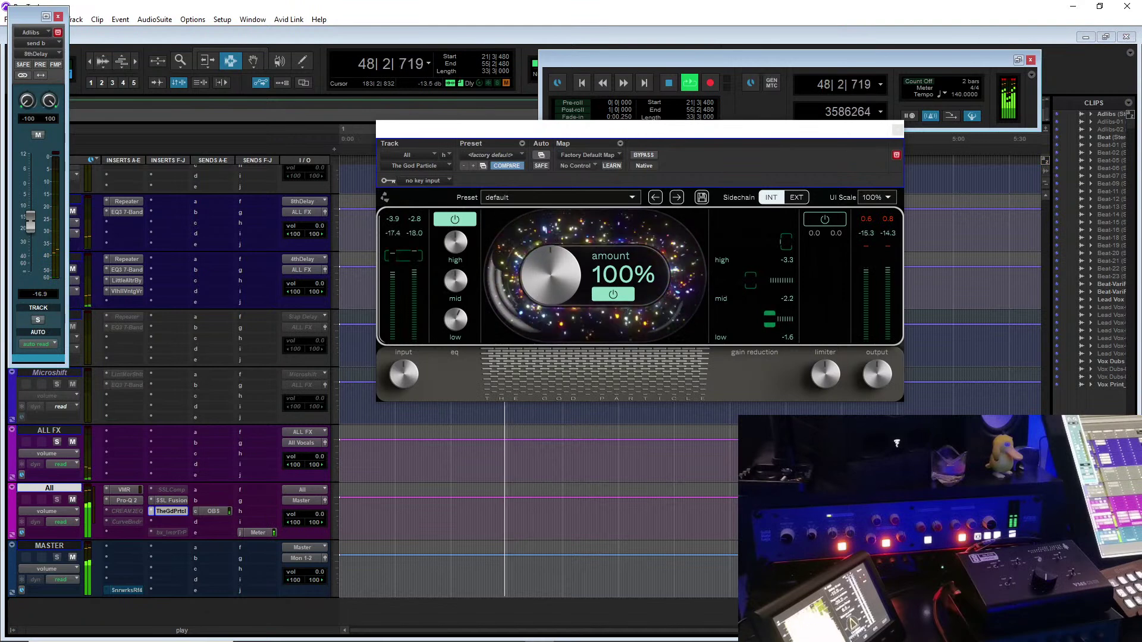
left_click(925, 56)
key("space")
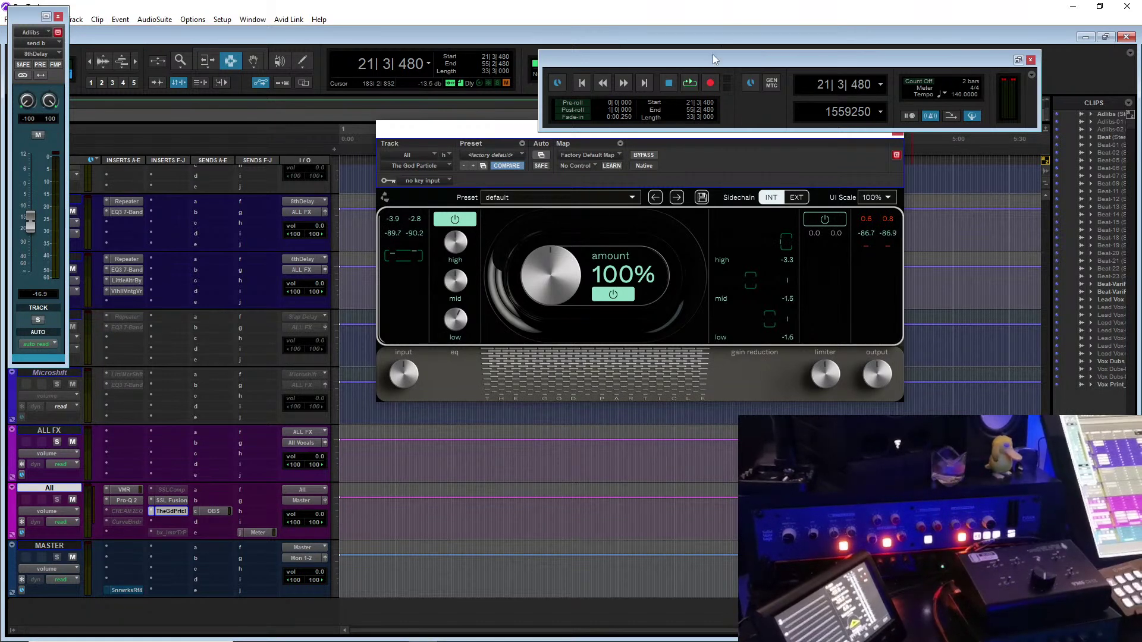
left_click_drag(888, 137, 872, 170)
left_click(864, 165)
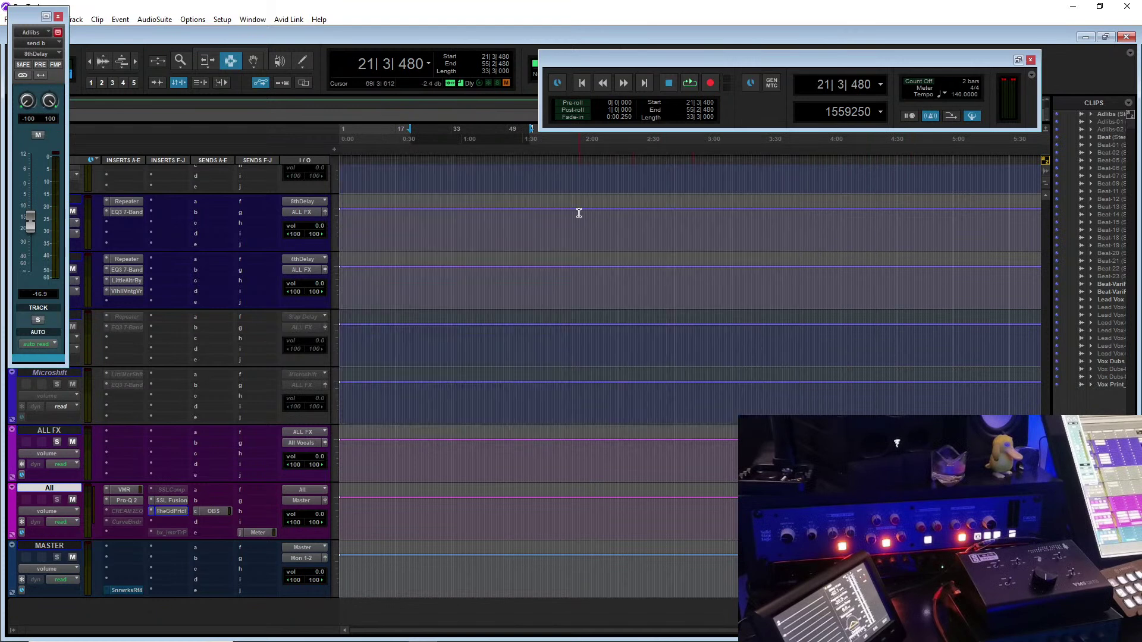
- Play the mix from about bar 20, switching the All track's SSL Fusion insert off and on to compare, and restart playback
left_click(405, 159)
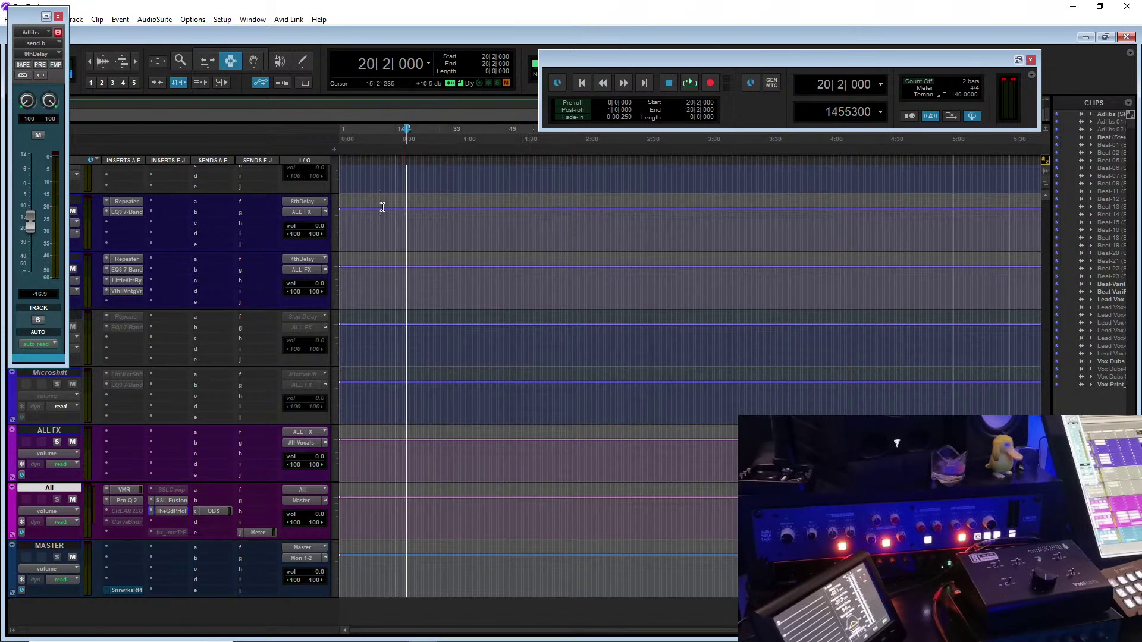
right_click(166, 499)
left_click(175, 504)
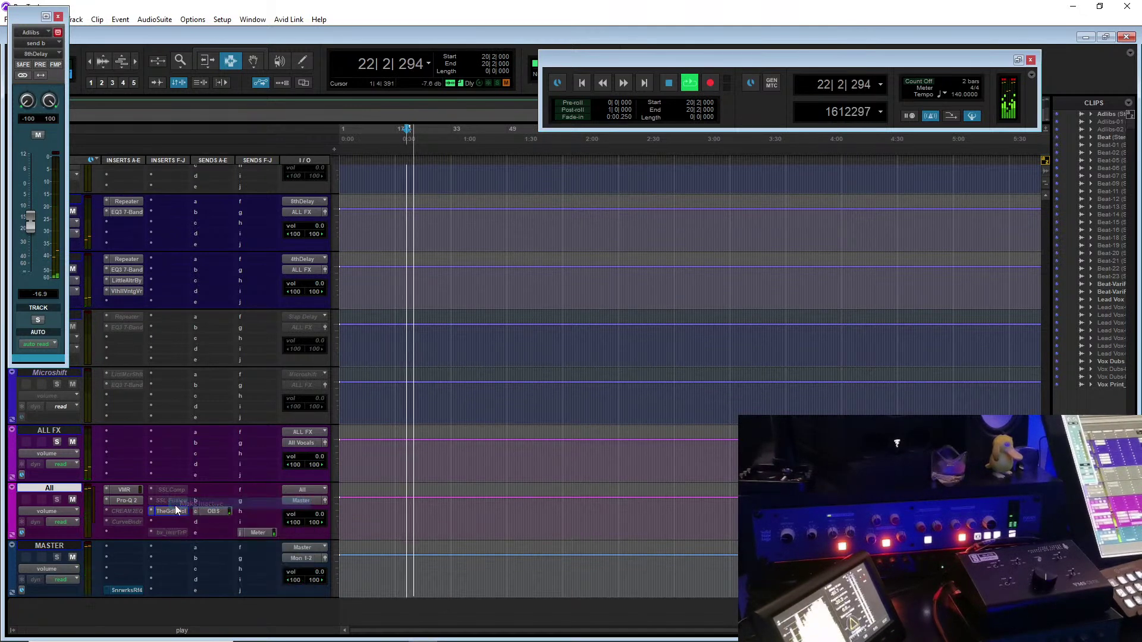
right_click(172, 501)
left_click(187, 504)
key("space")
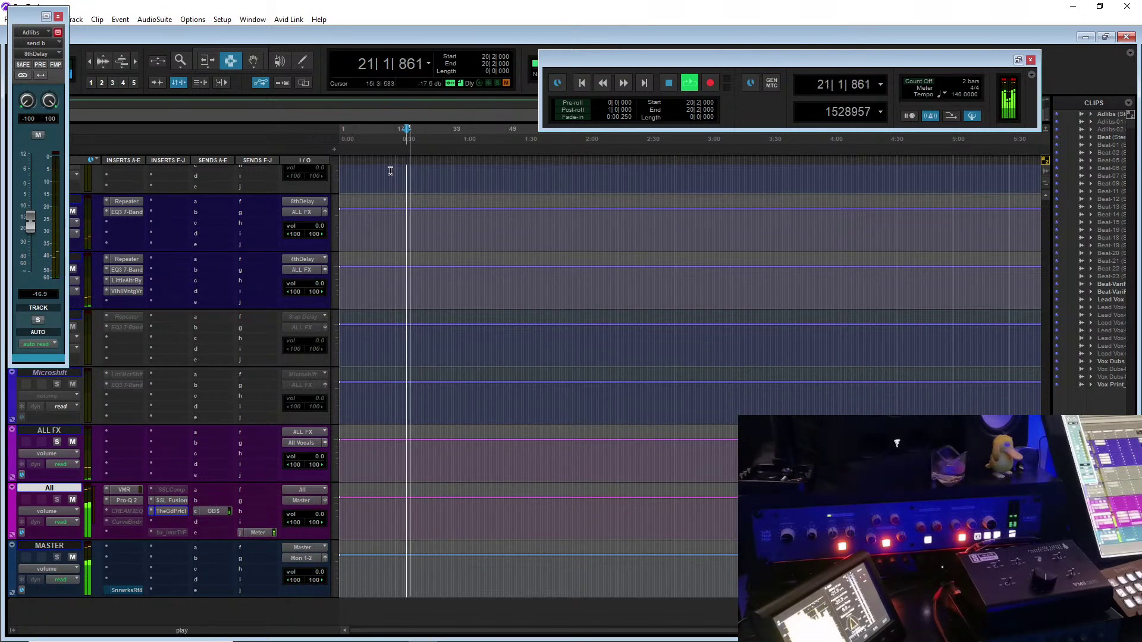
- Play from bar 15 while repeatedly toggling SSL Fusion on the All track, stop playback, and leave the insert active
left_click(390, 171)
right_click(169, 499)
left_click(176, 505)
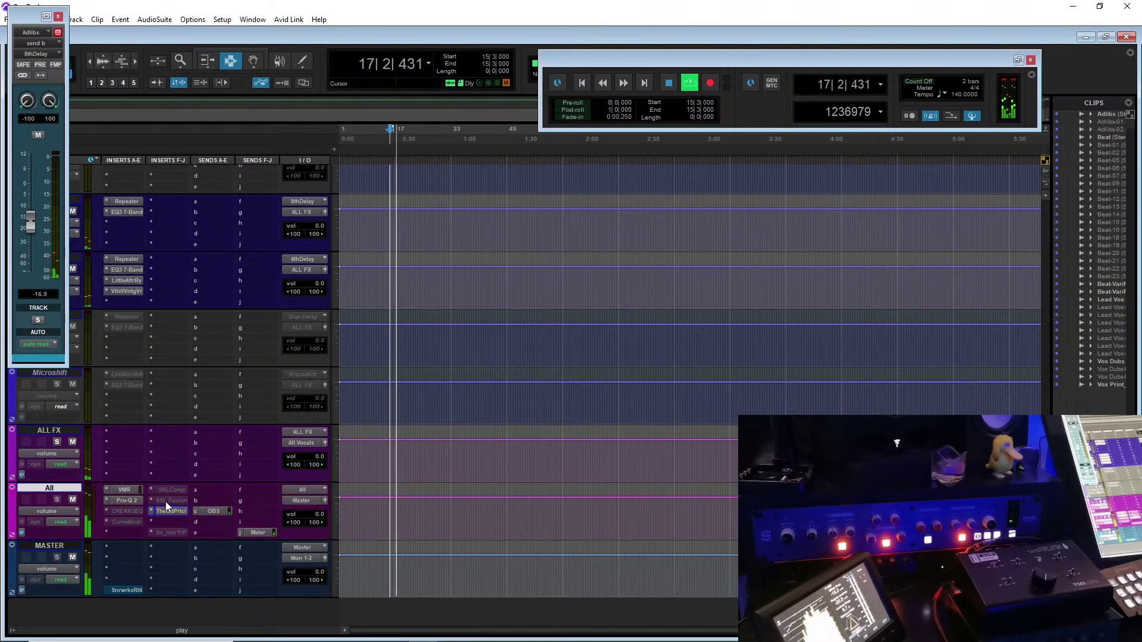
right_click(166, 502)
left_click(182, 505)
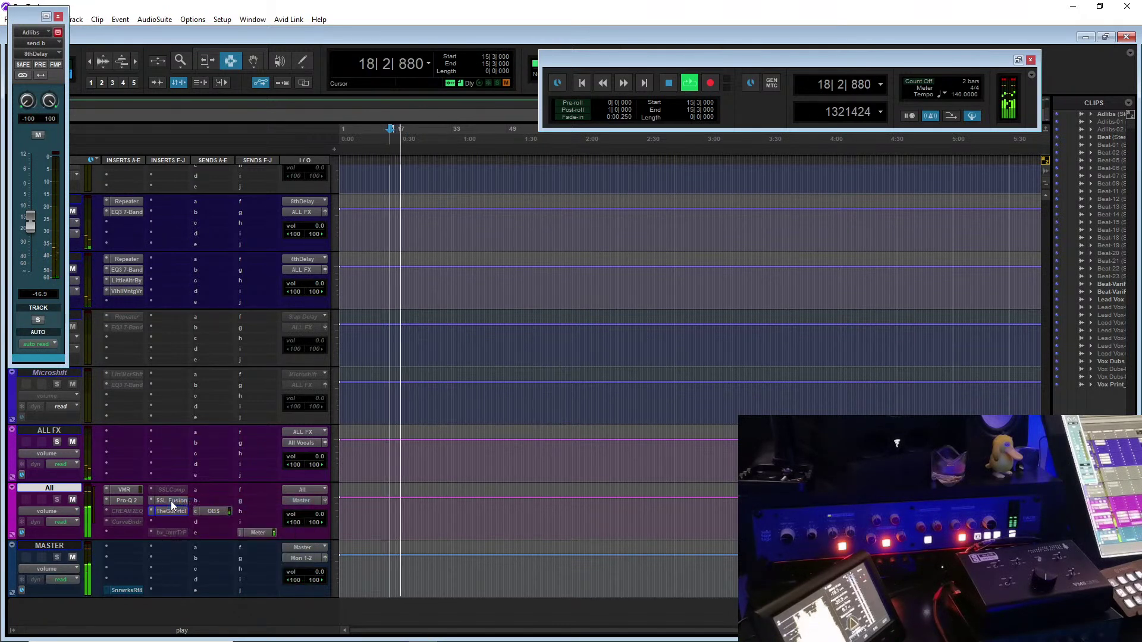
right_click(170, 501)
left_click(172, 504)
right_click(167, 501)
left_click(180, 504)
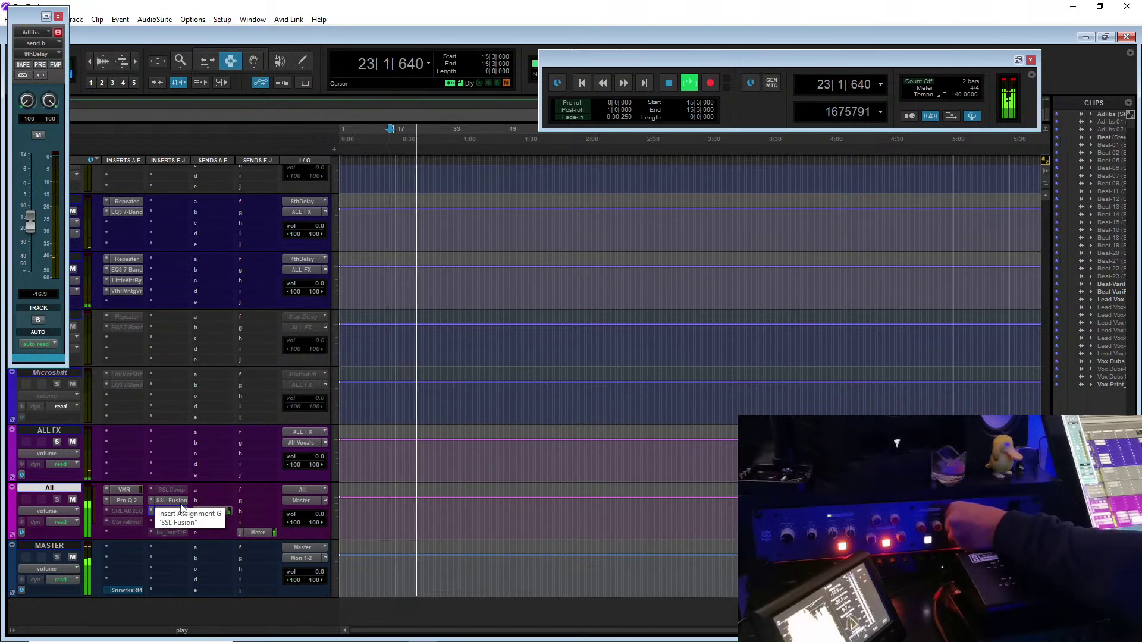
right_click(180, 504)
left_click(184, 503)
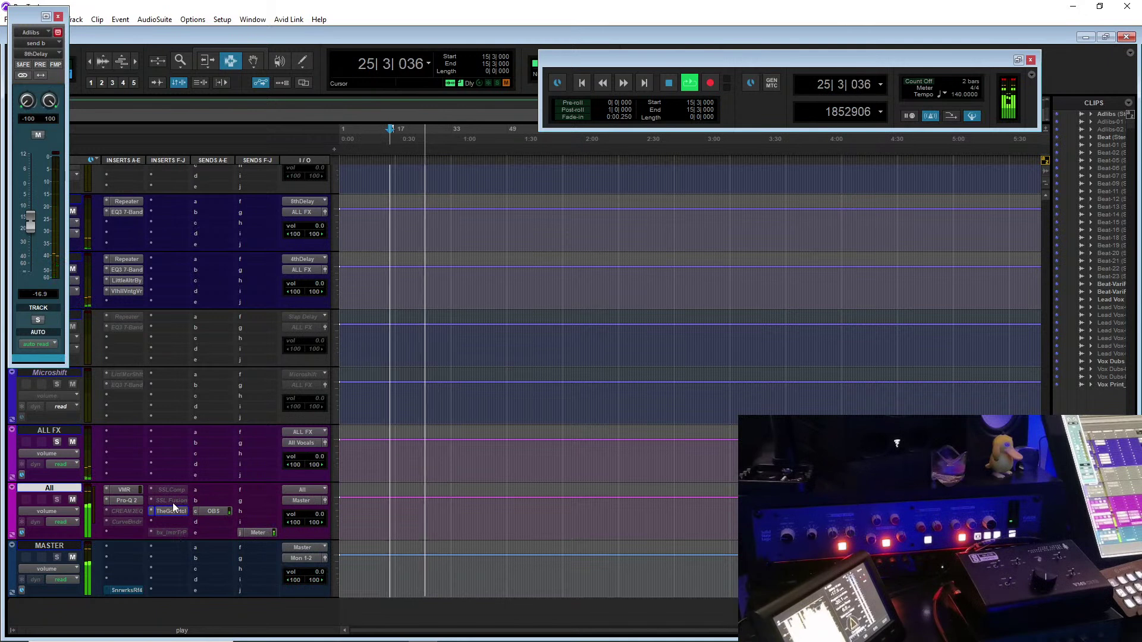
key("space")
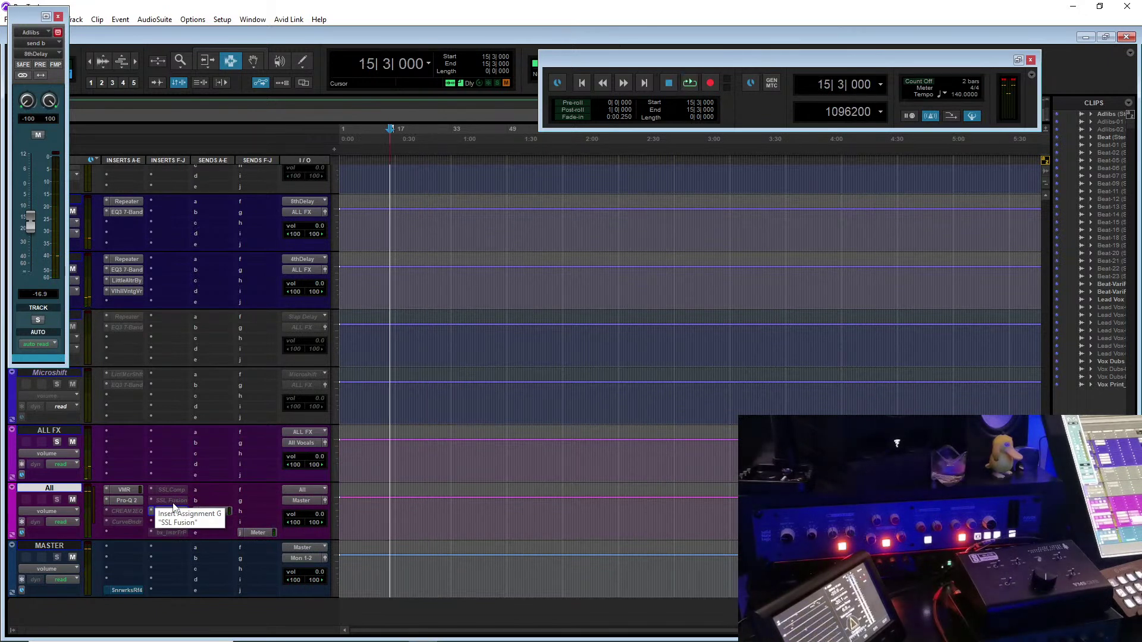
right_click(174, 505)
left_click(205, 504)
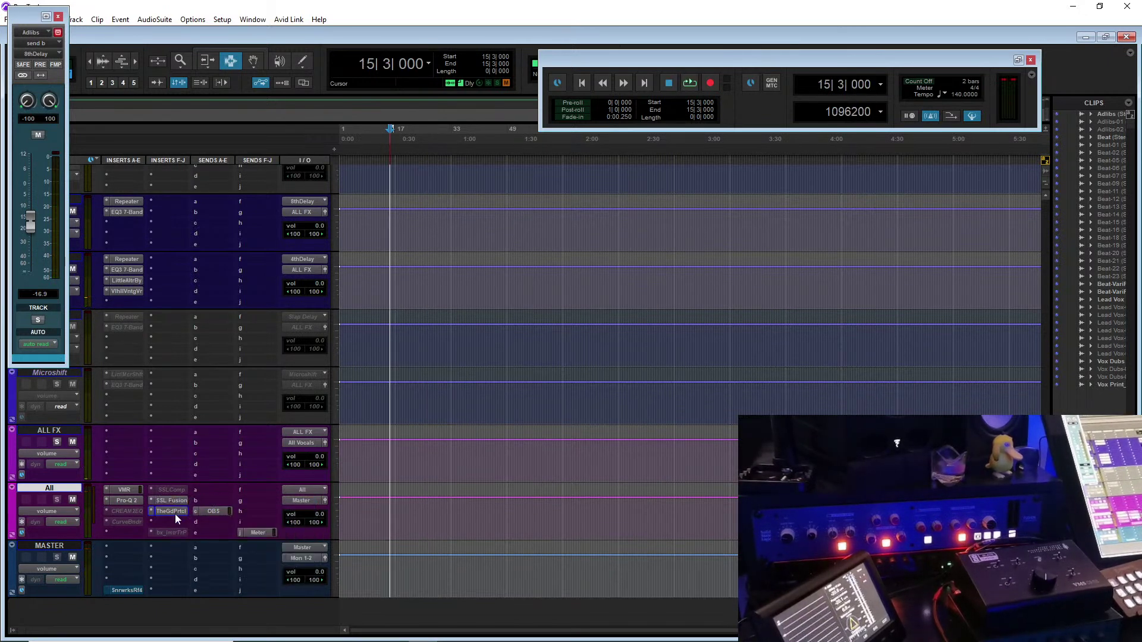
- Open The God Particle on the All track to review its settings, move its window aside, and close it
left_click(174, 512)
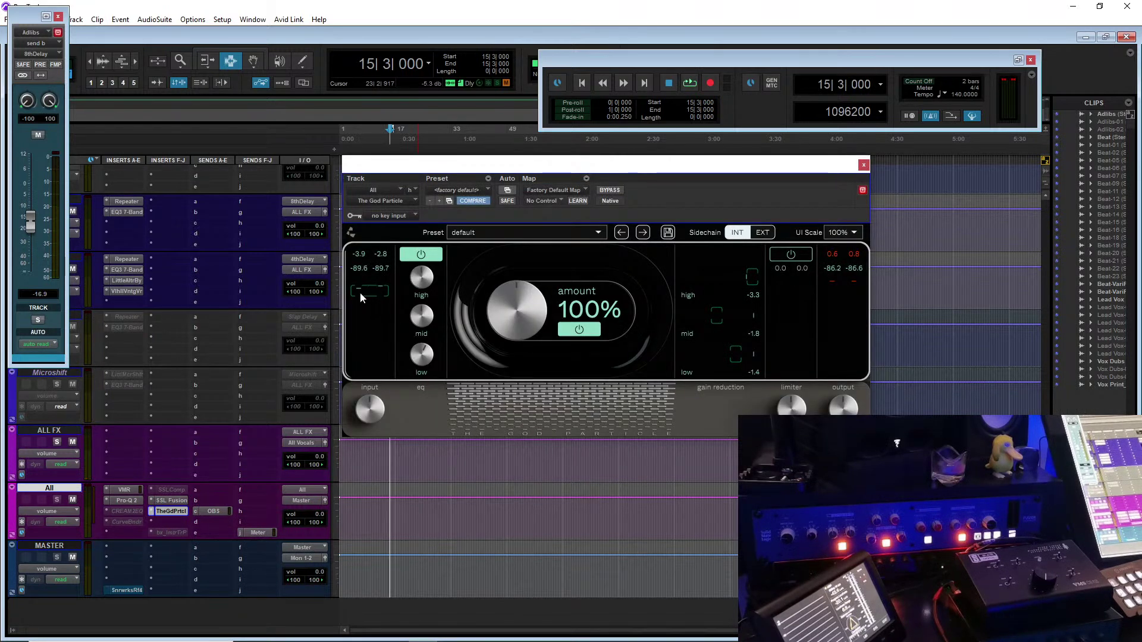
left_click_drag(505, 167, 574, 165)
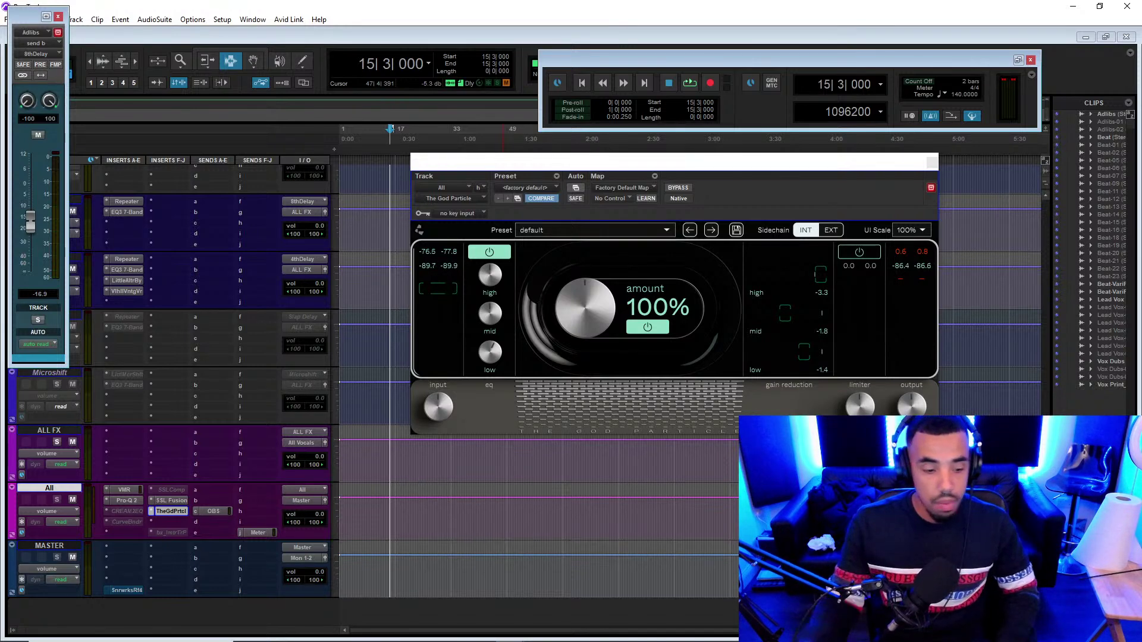
left_click(931, 161)
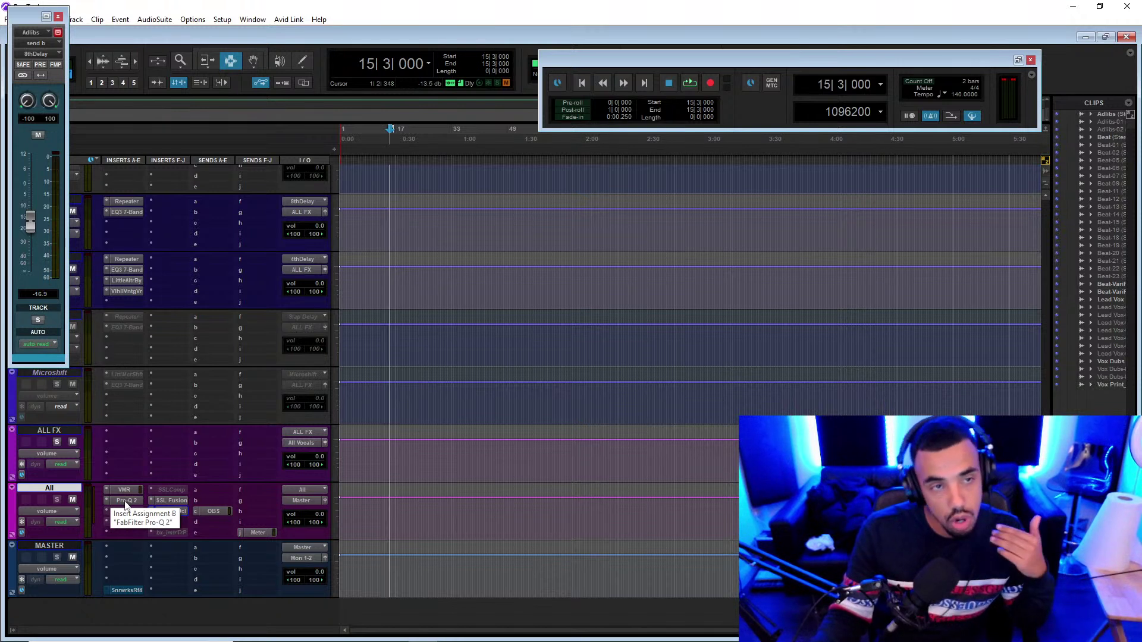
- Route the All track's output to a new audio track
left_click(299, 504)
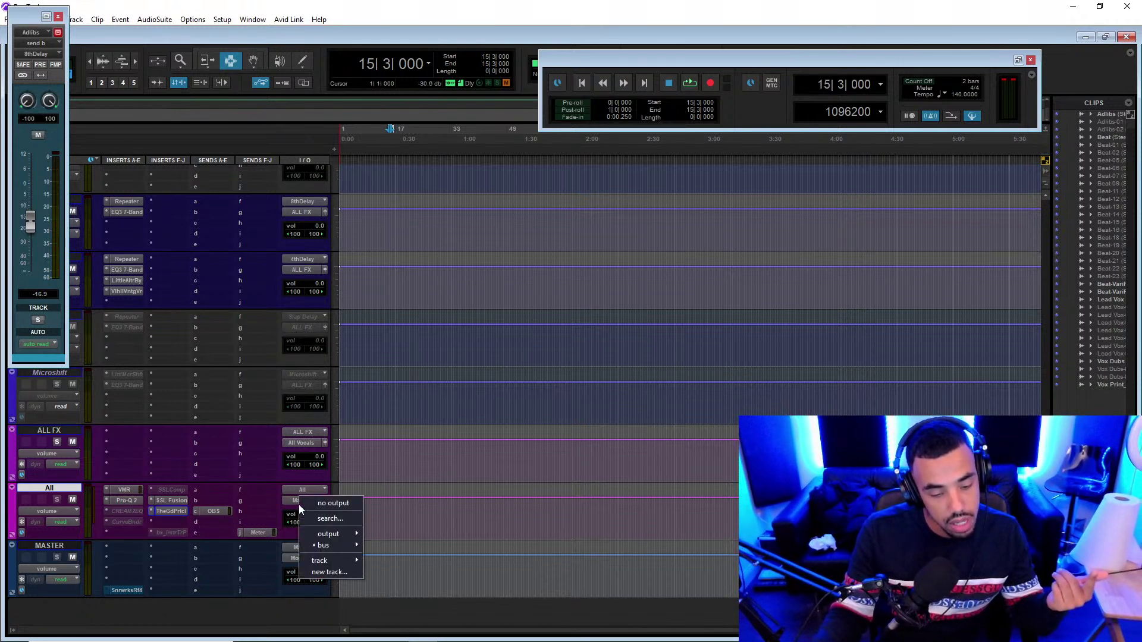
left_click(345, 571)
left_click(482, 218)
left_click(498, 233)
left_click(771, 255)
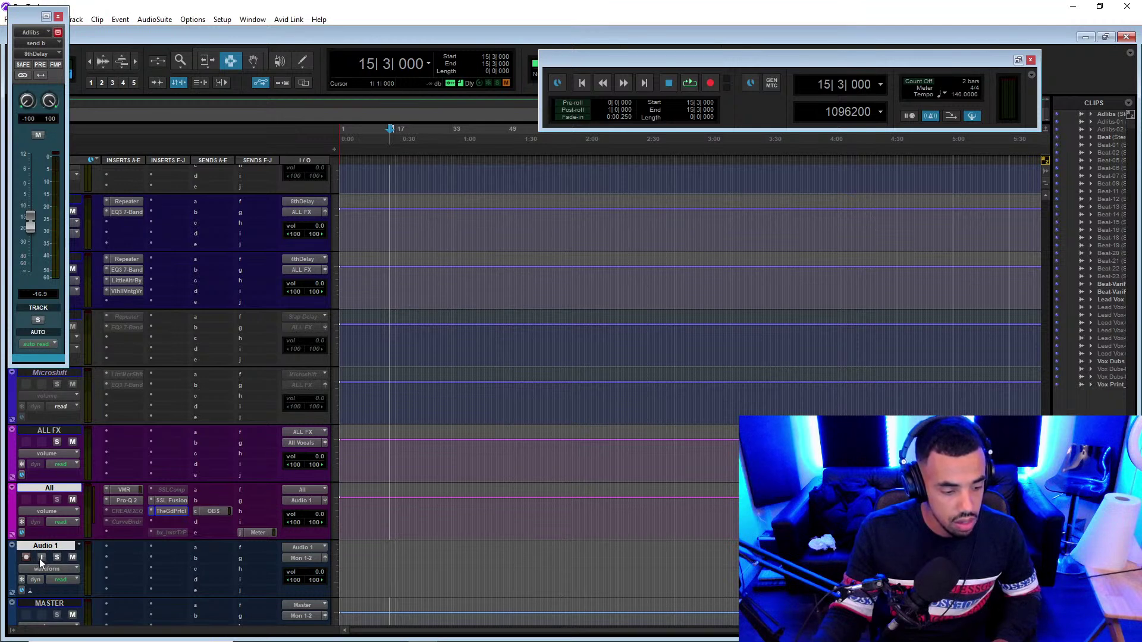
- Turn on input monitoring and record-arm the Audio 1 track, and return the playhead to the session start
left_click(38, 557)
left_click(25, 557)
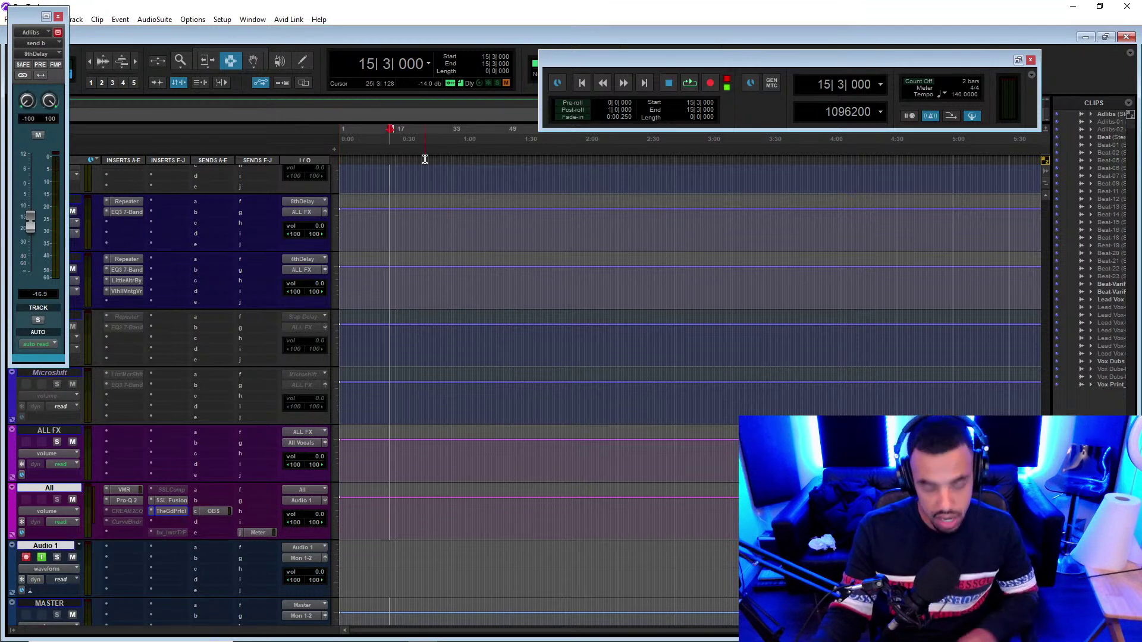
key("Return")
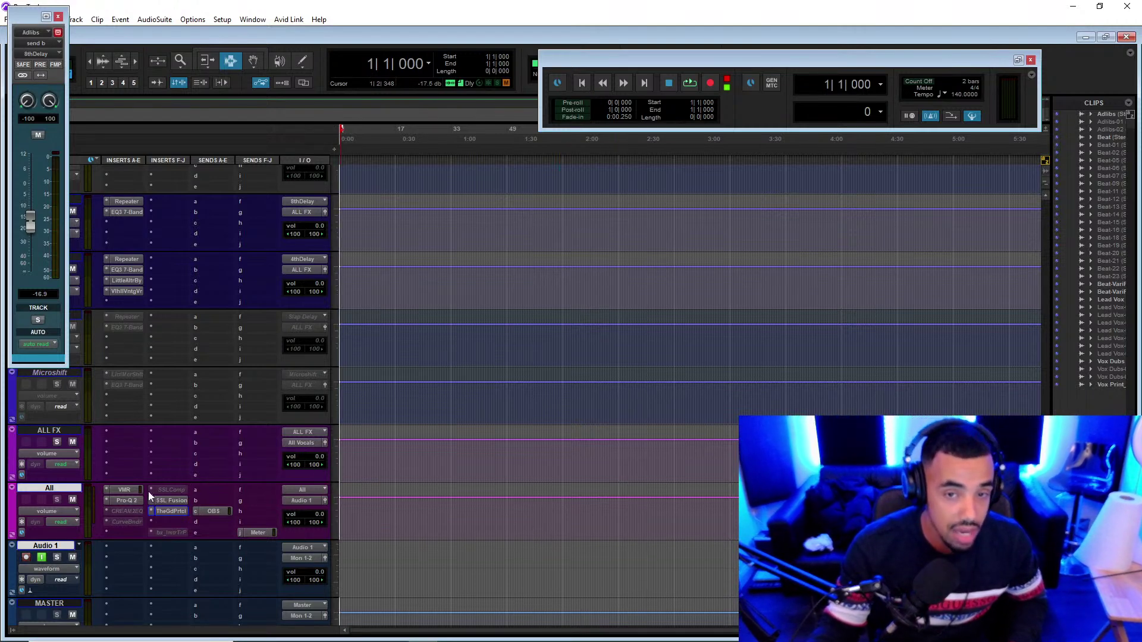
- Activate the bx_limiter True Peak insert on the All track, open it, and position its window to show its controls
left_click(172, 522)
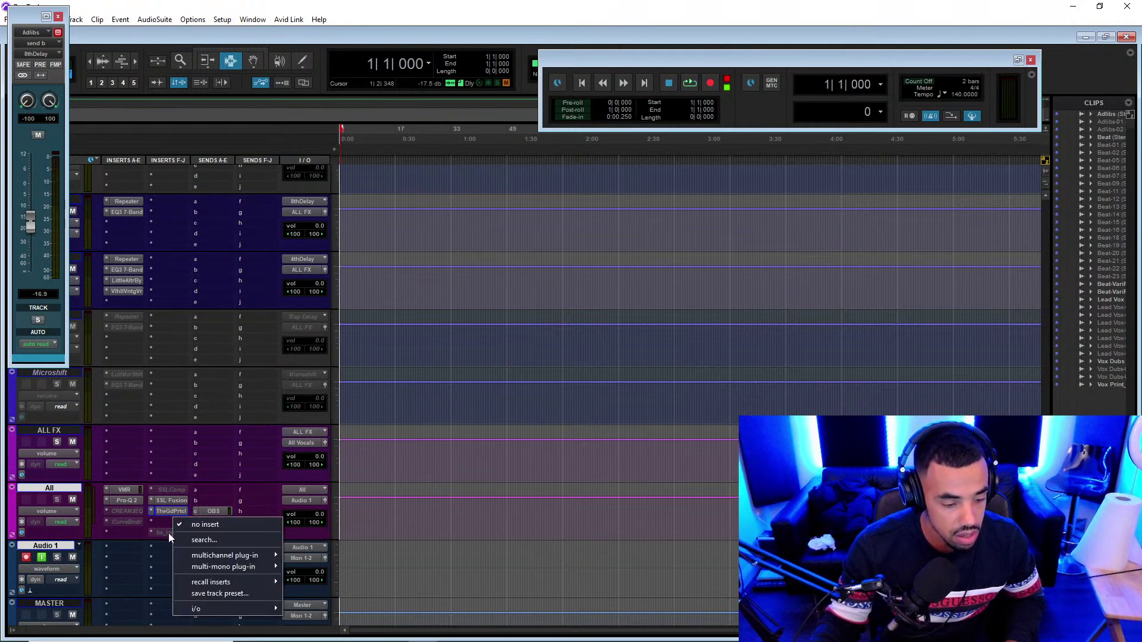
right_click(169, 533)
left_click(180, 547)
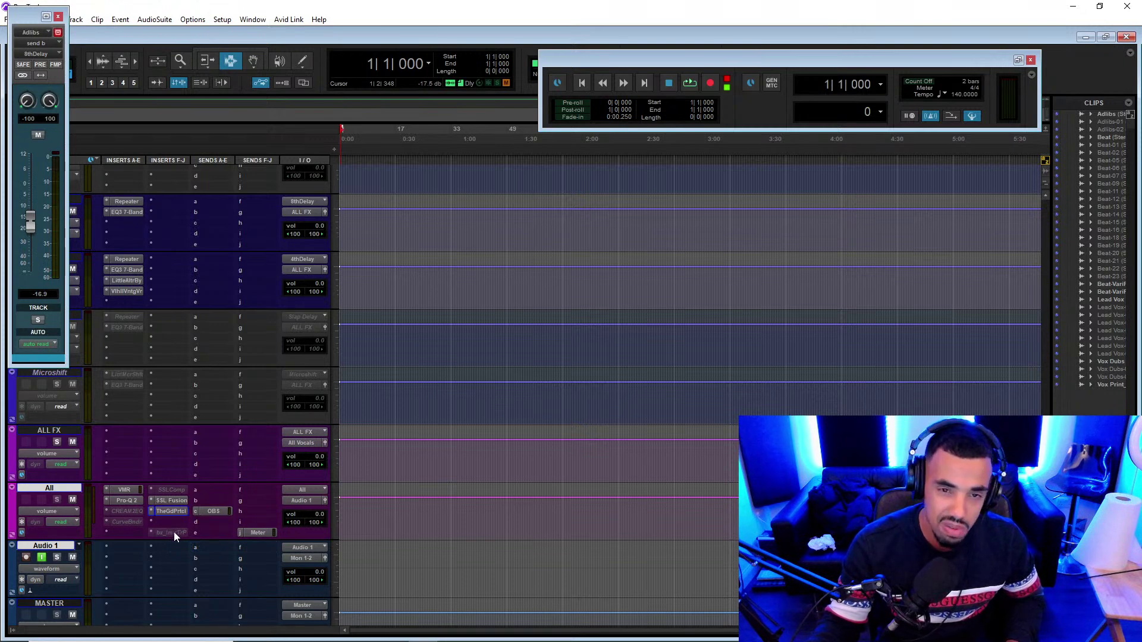
left_click(174, 532)
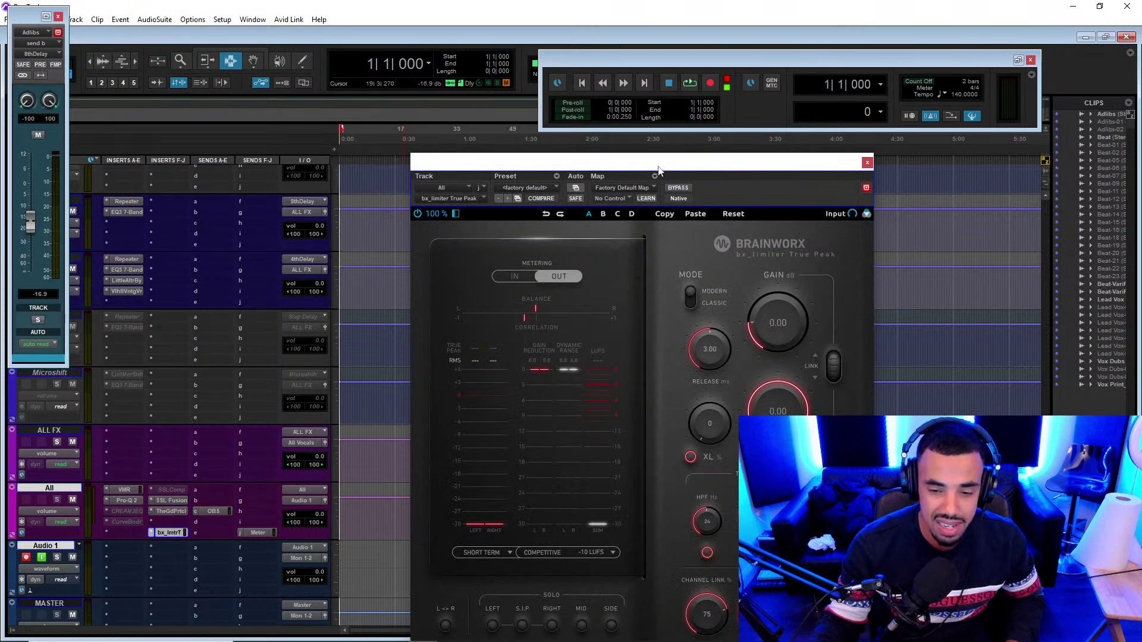
left_click_drag(658, 165, 594, 159)
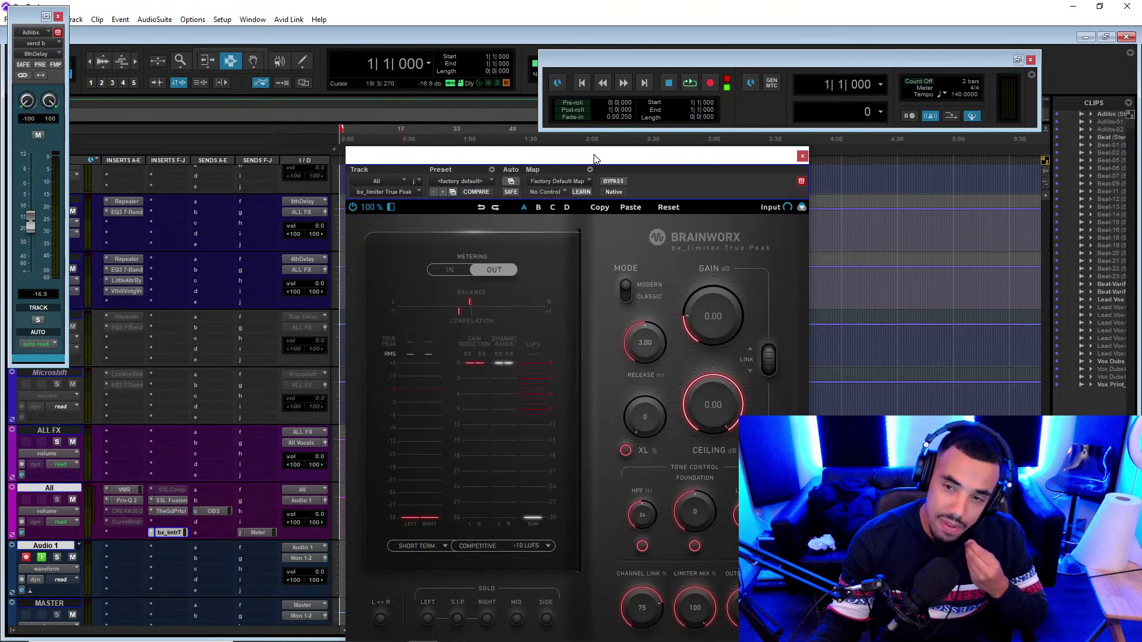
left_click_drag(594, 158, 590, 121)
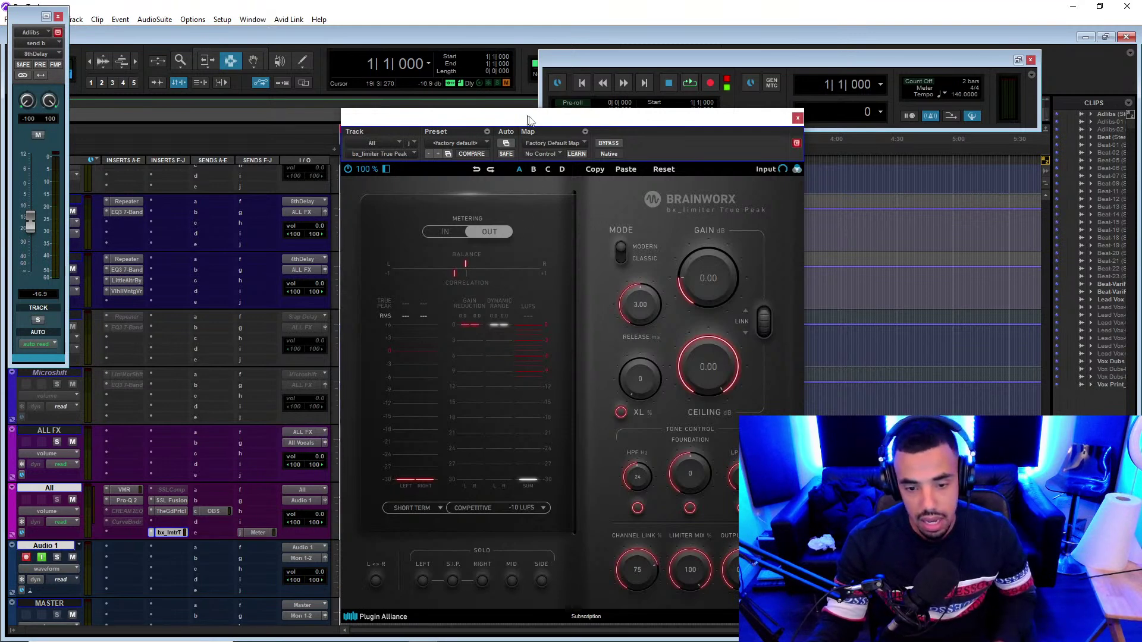
left_click_drag(526, 119, 591, 114)
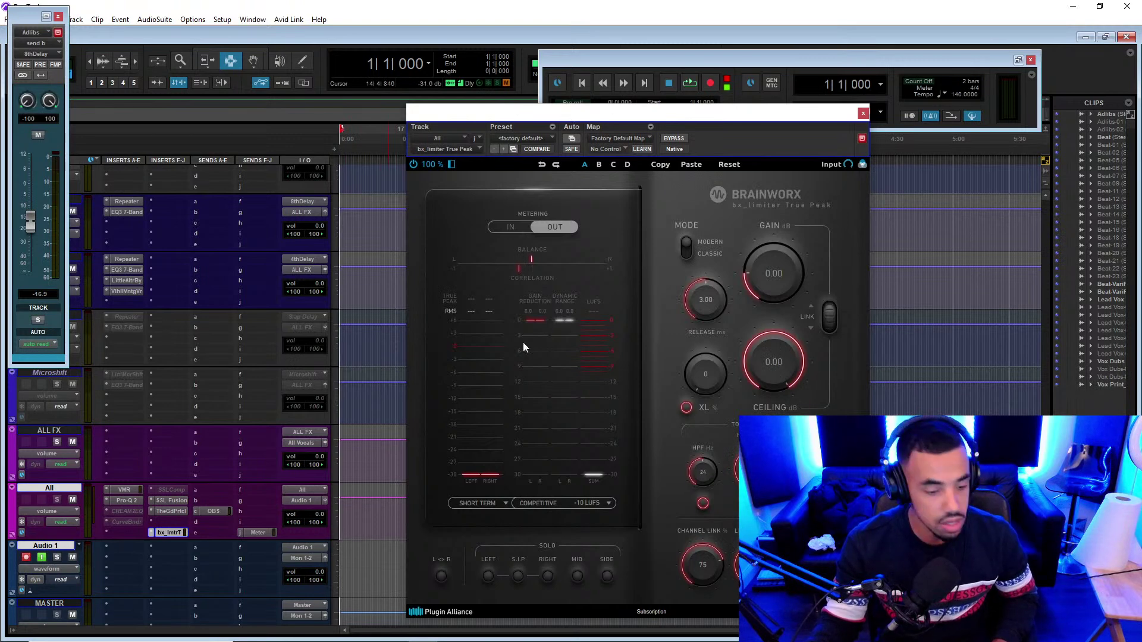
- Lower the All track's OBS send to -20.1 dB, start playback, and move the play position to bar 17
left_click(219, 512)
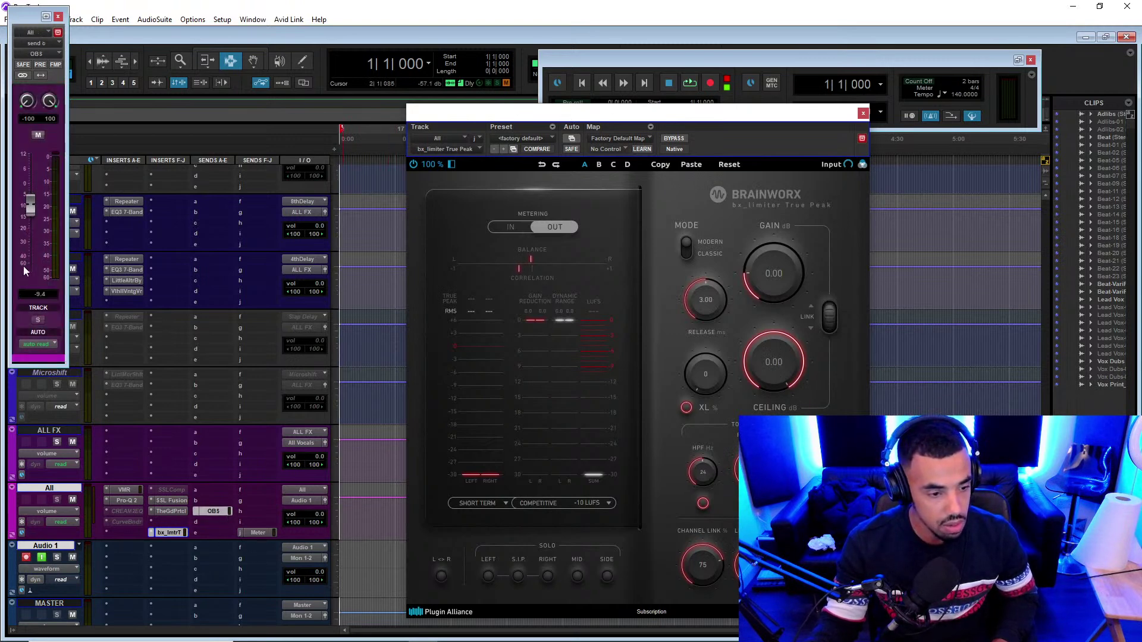
key("space")
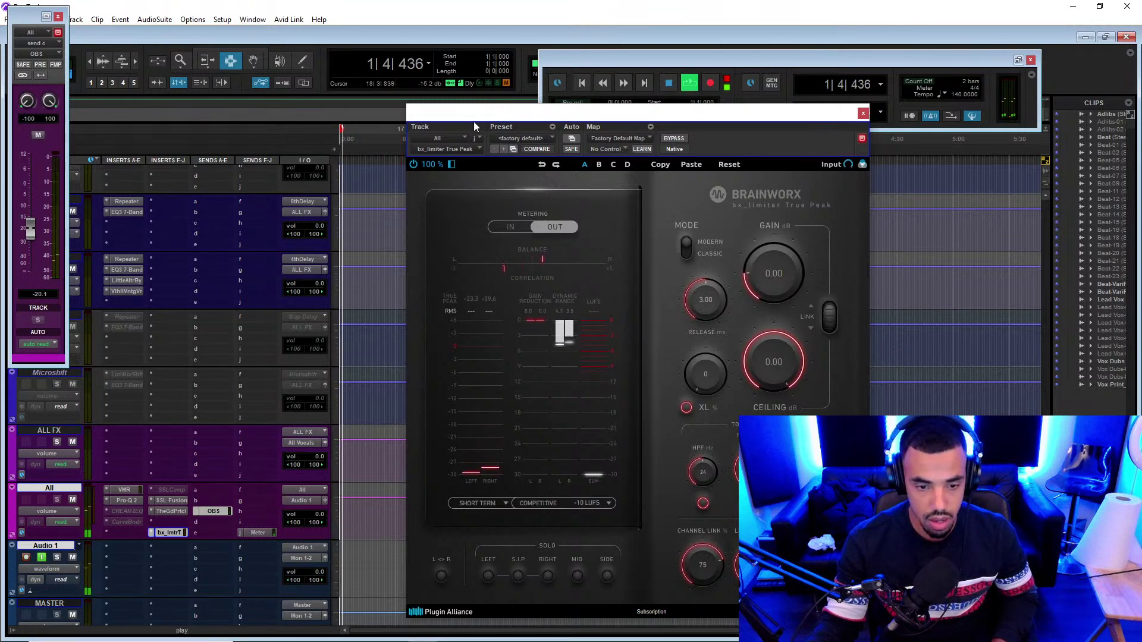
left_click_drag(473, 114, 508, 120)
left_click(399, 157)
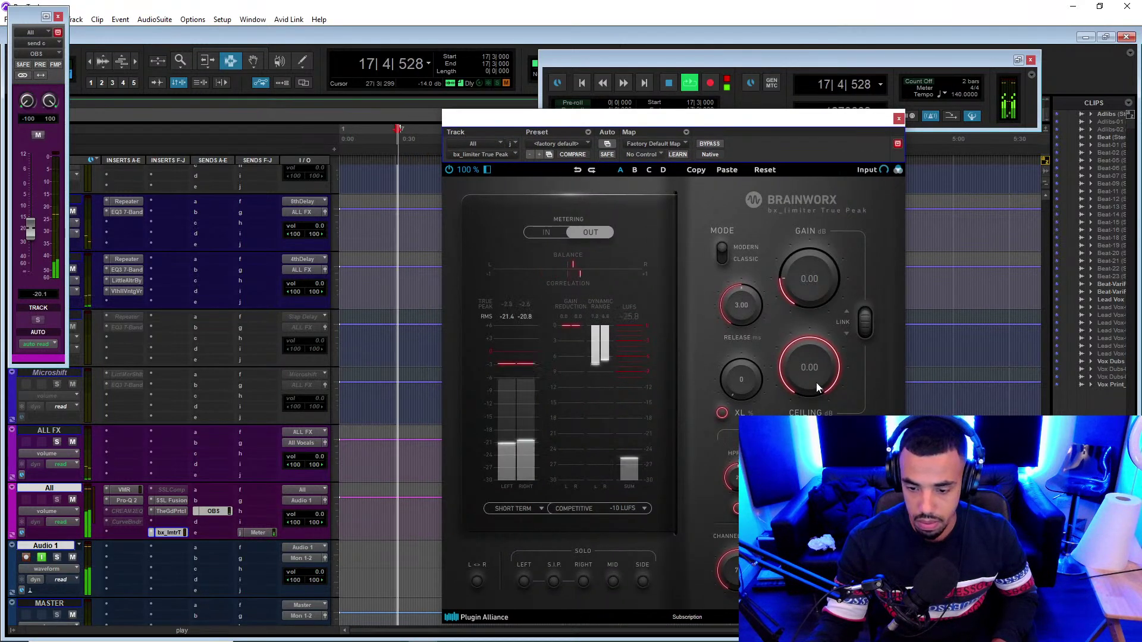
- Set the bx_limiter gain to 4.32 dB and its ceiling to about -1.6 dB during playback, close the plug-in, and stop
left_click_drag(792, 283, 797, 278)
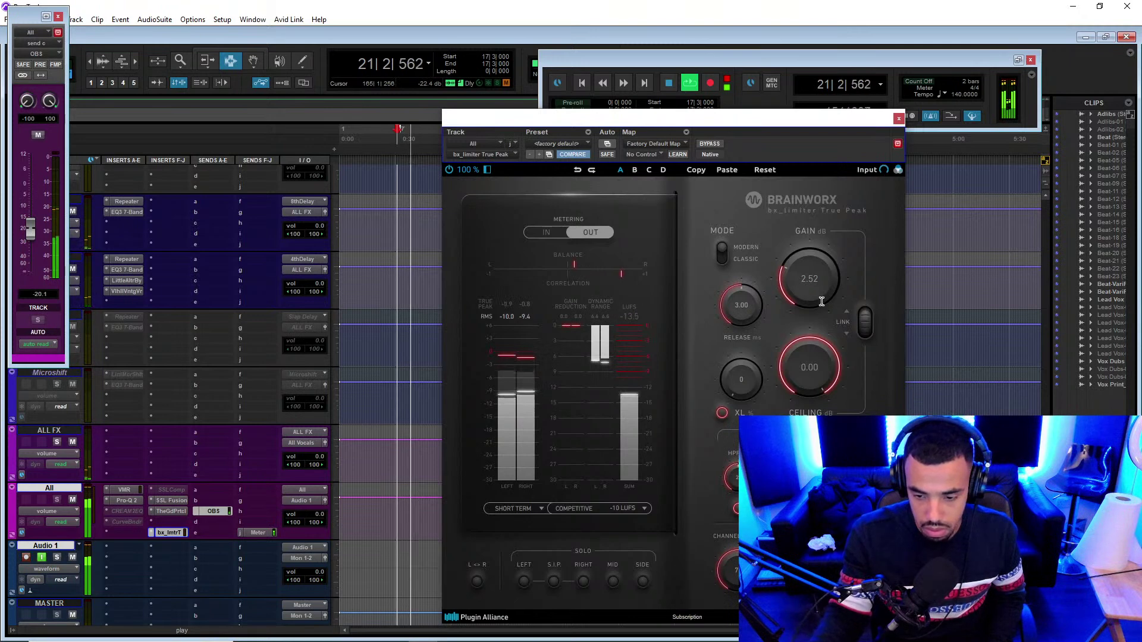
left_click_drag(807, 288, 806, 284)
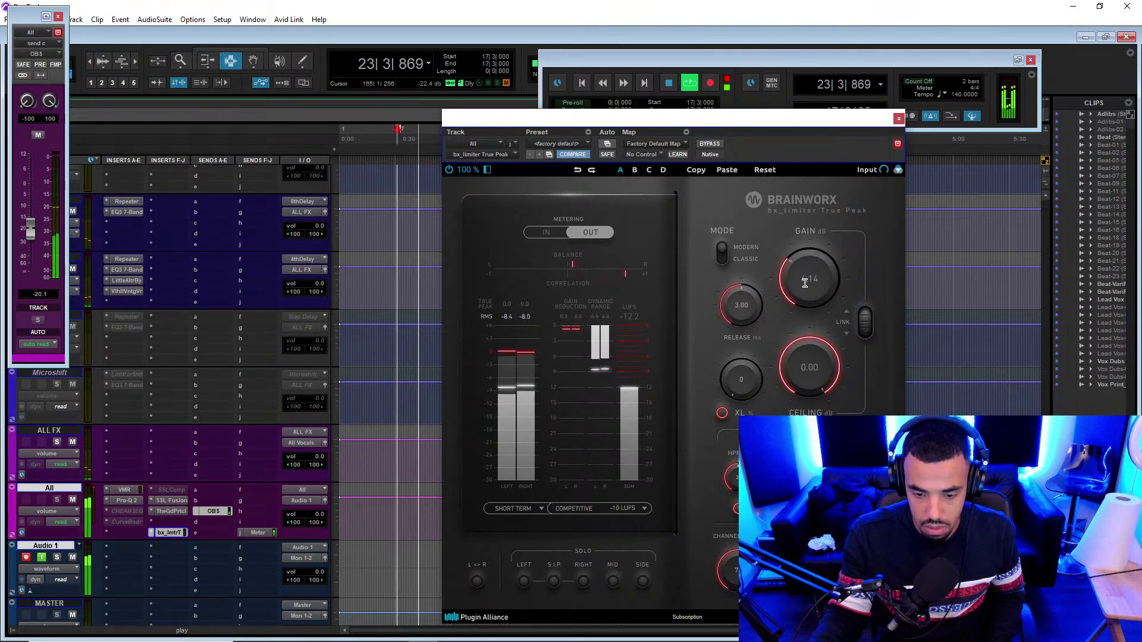
left_click_drag(802, 360, 803, 385)
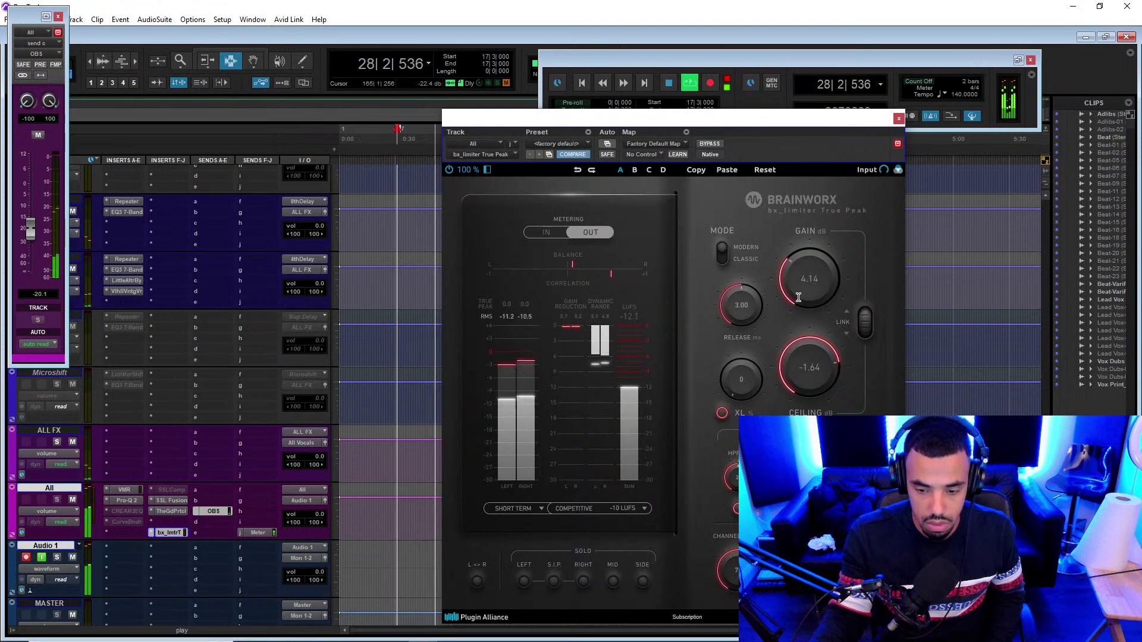
left_click_drag(798, 297, 798, 292)
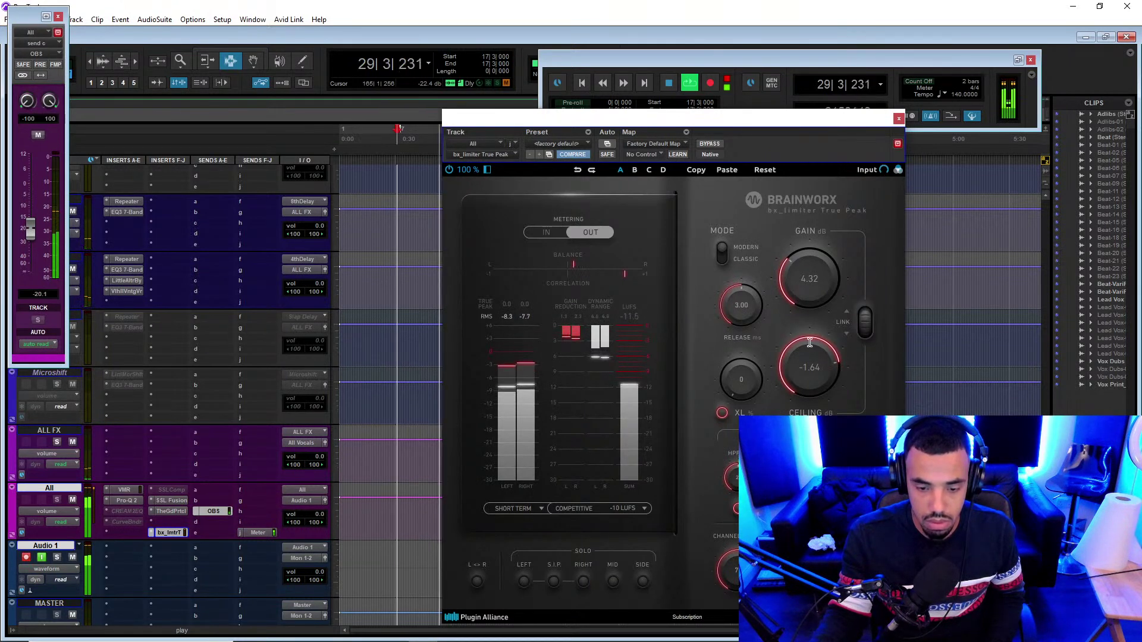
left_click_drag(806, 364, 807, 363)
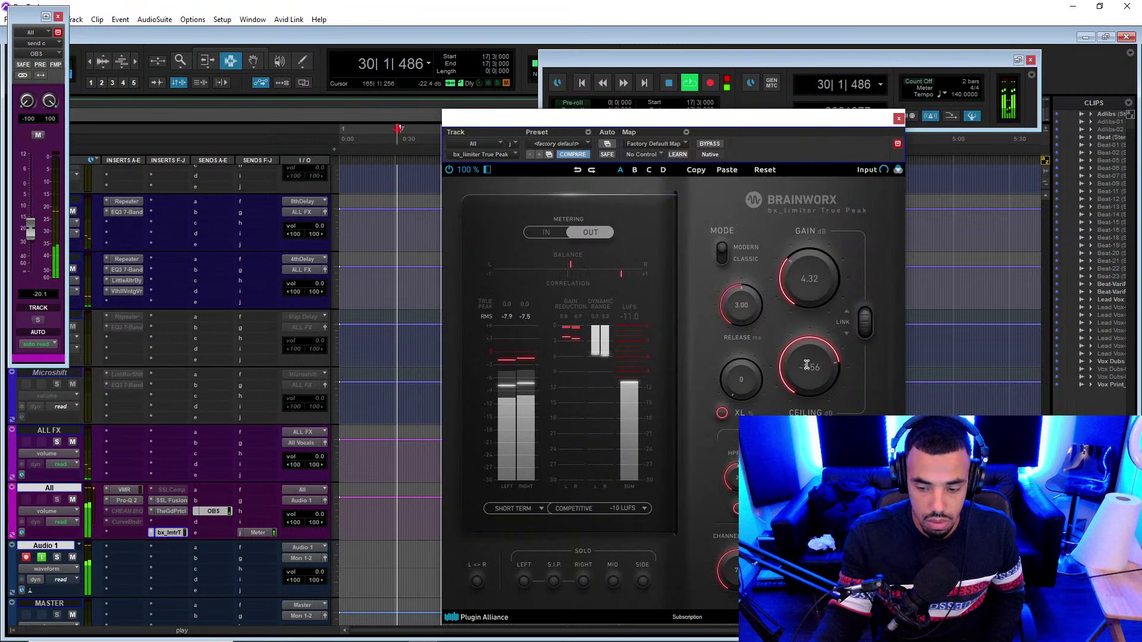
left_click(898, 119)
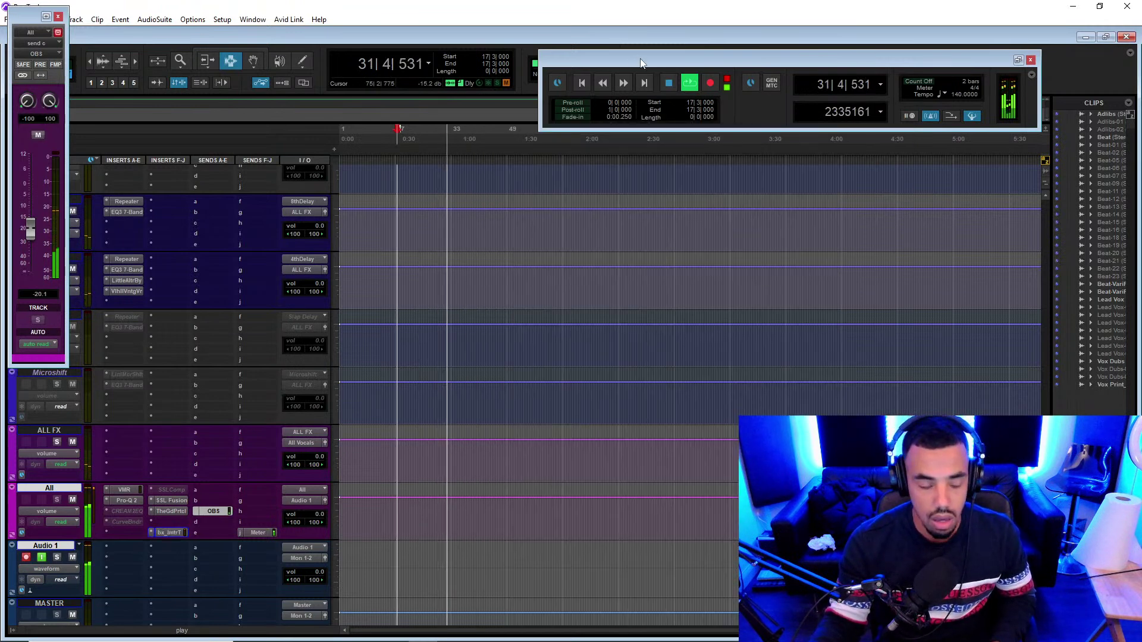
key("space")
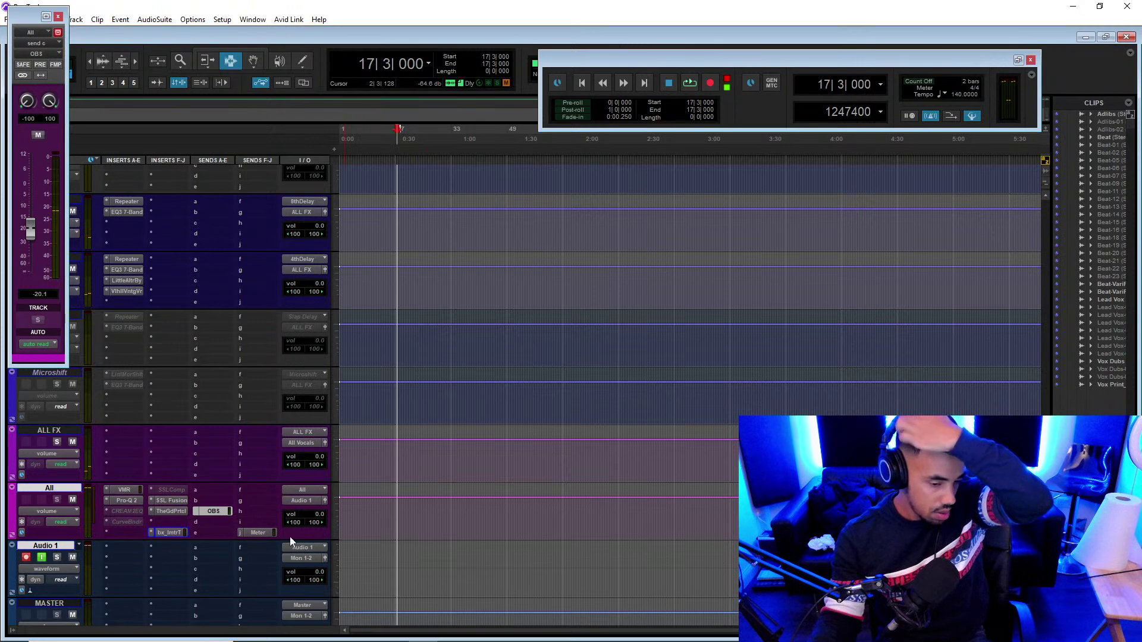
- Return to the session start, mute the Audio 1 track, and start recording the mix onto it
key("Return")
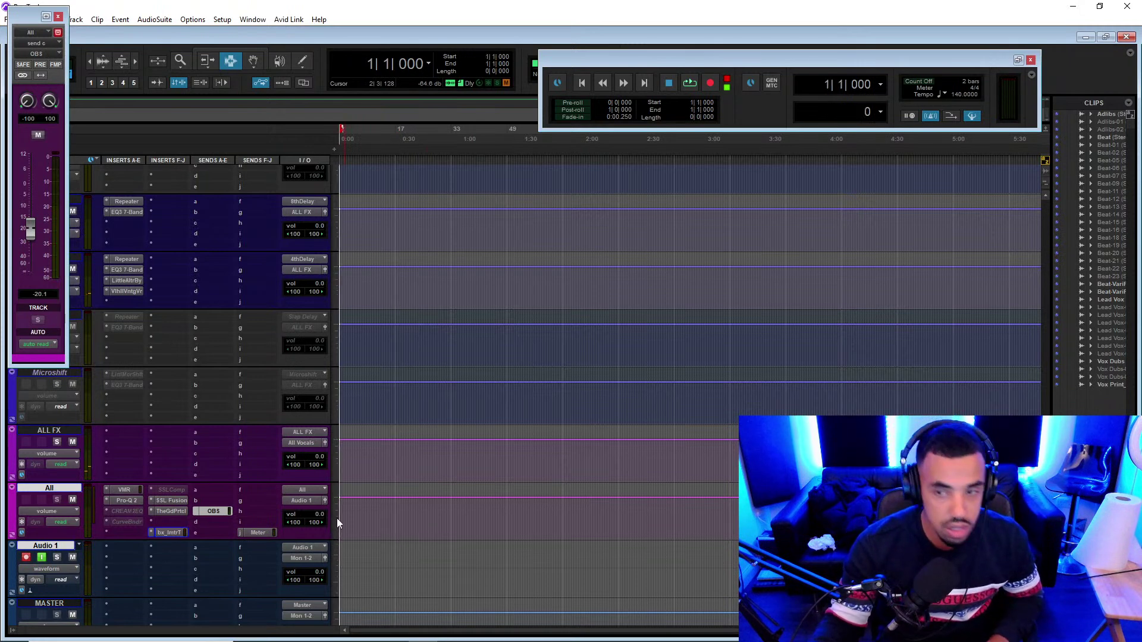
left_click(72, 558)
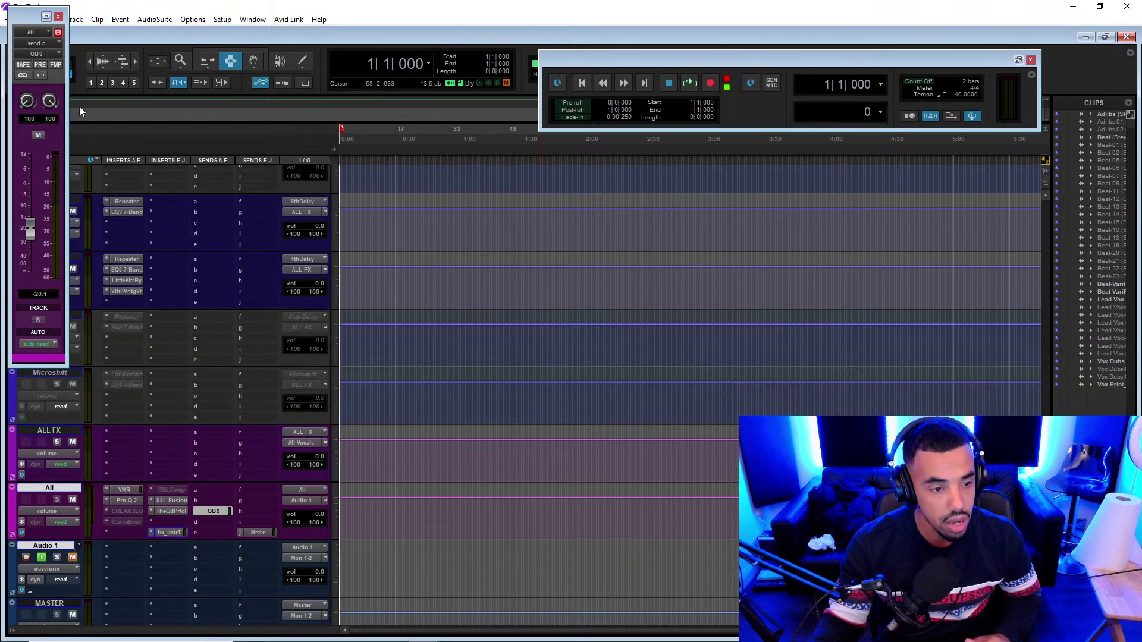
key("ctrl+space")
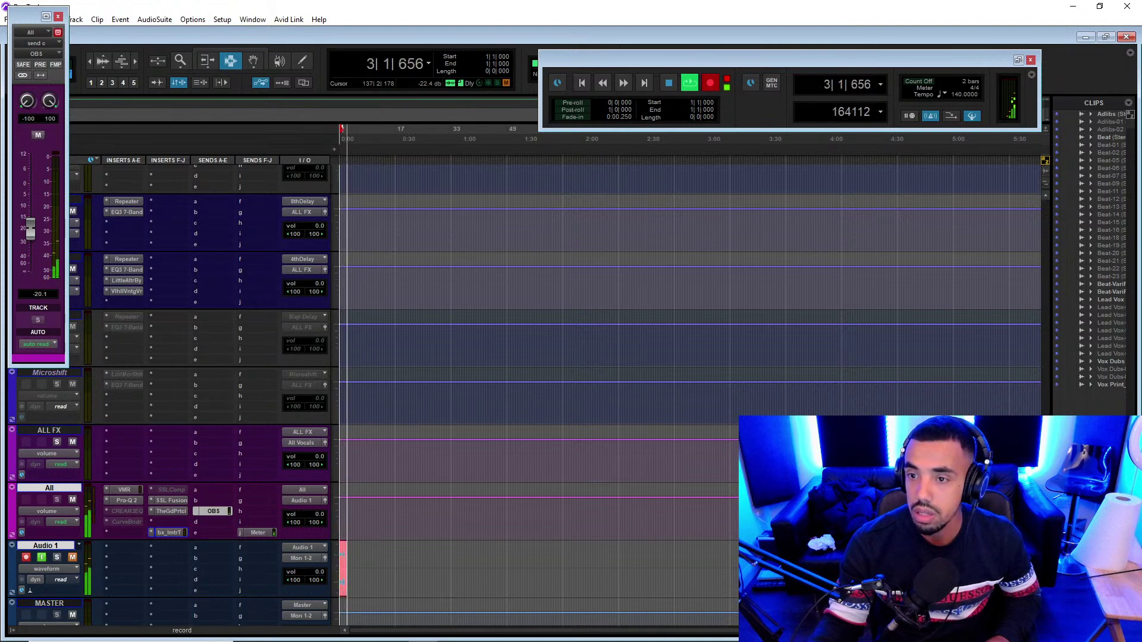
- Mute the All track's OBS send, let the mix record onto Audio 1 to about bar 122, and stop recording
left_click(207, 514, "ctrl")
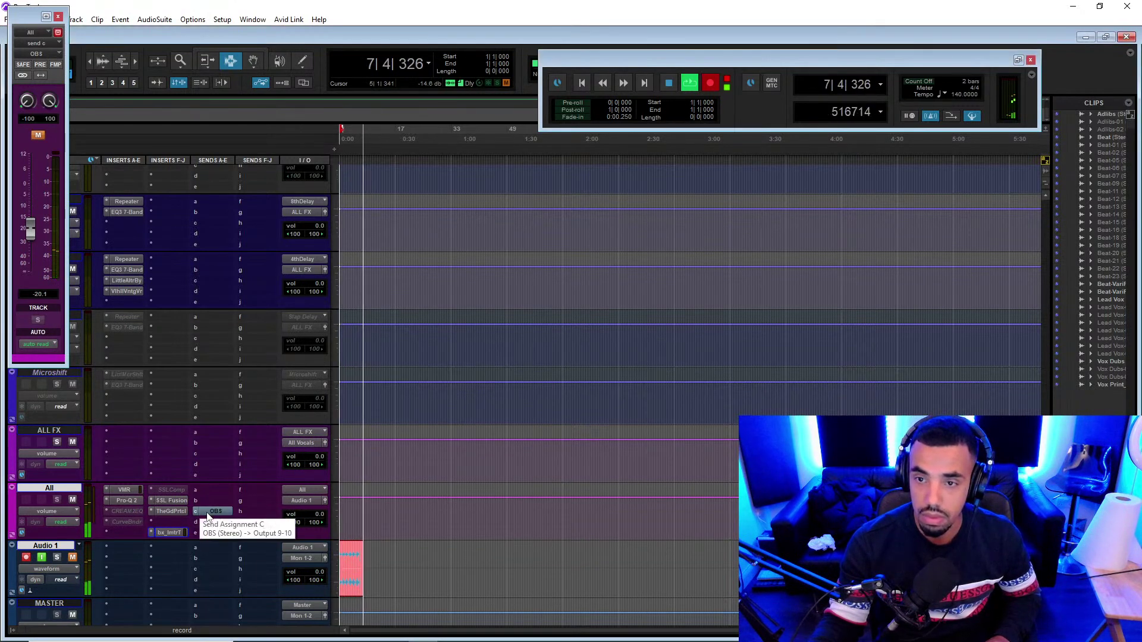
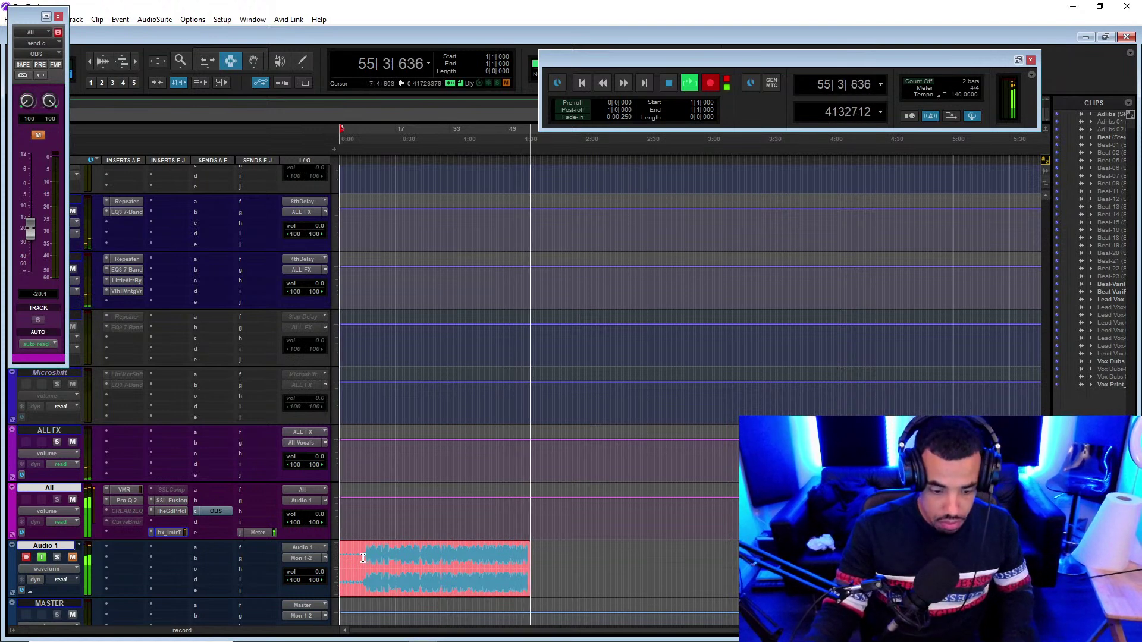
left_click_drag(366, 557, 496, 559)
left_click(495, 559)
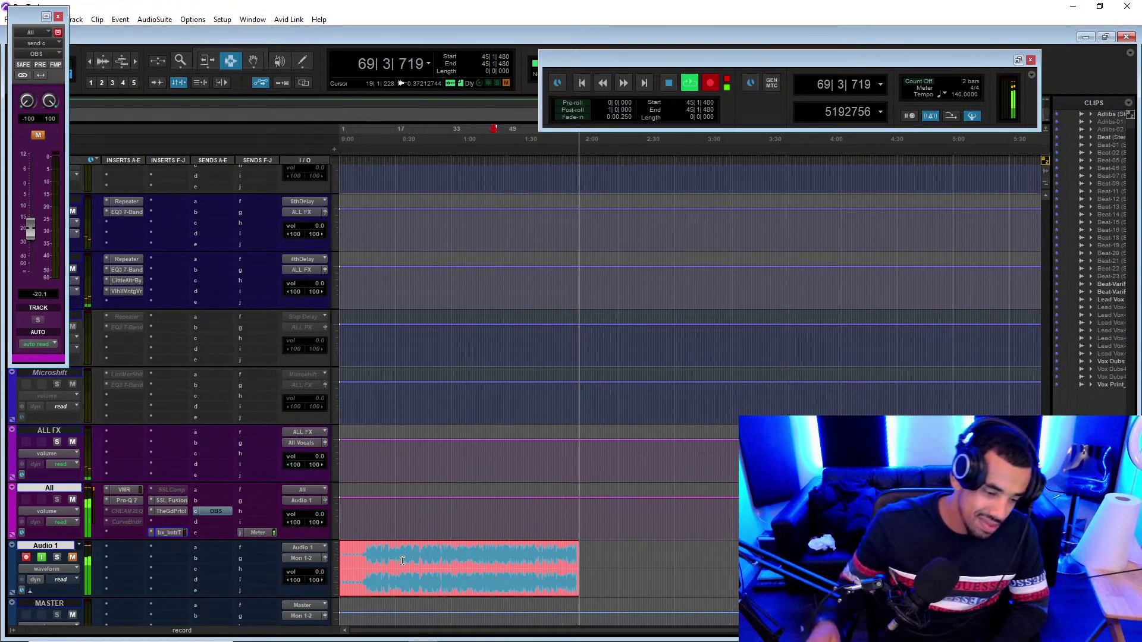
key("r")
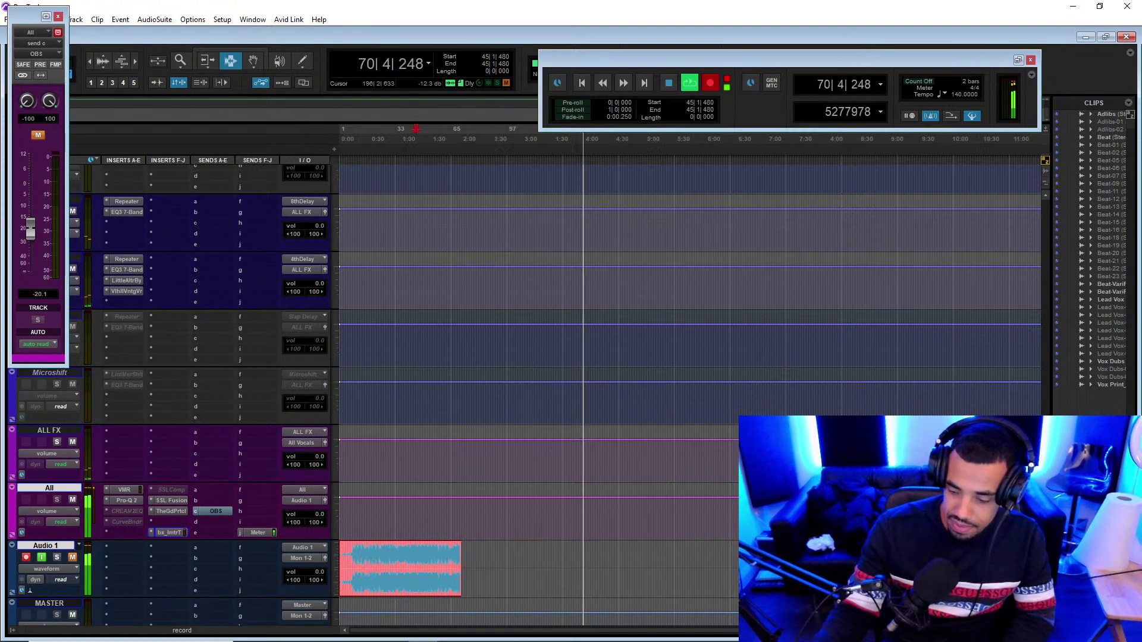
left_click_drag(1045, 451, 1095, 191)
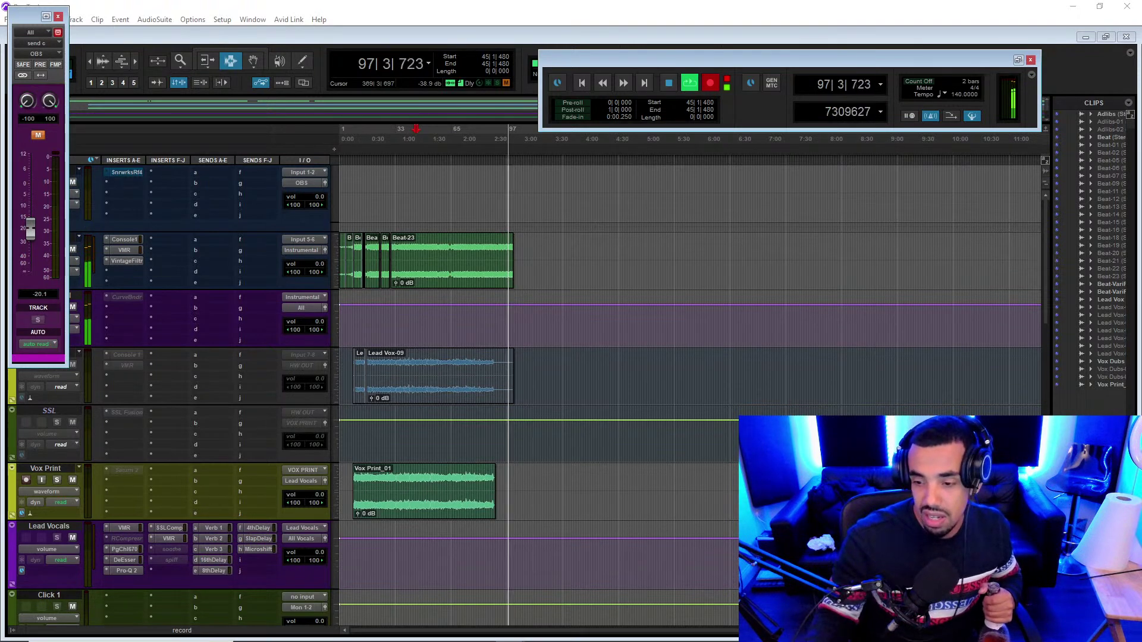
left_click_drag(1044, 266, 1045, 559)
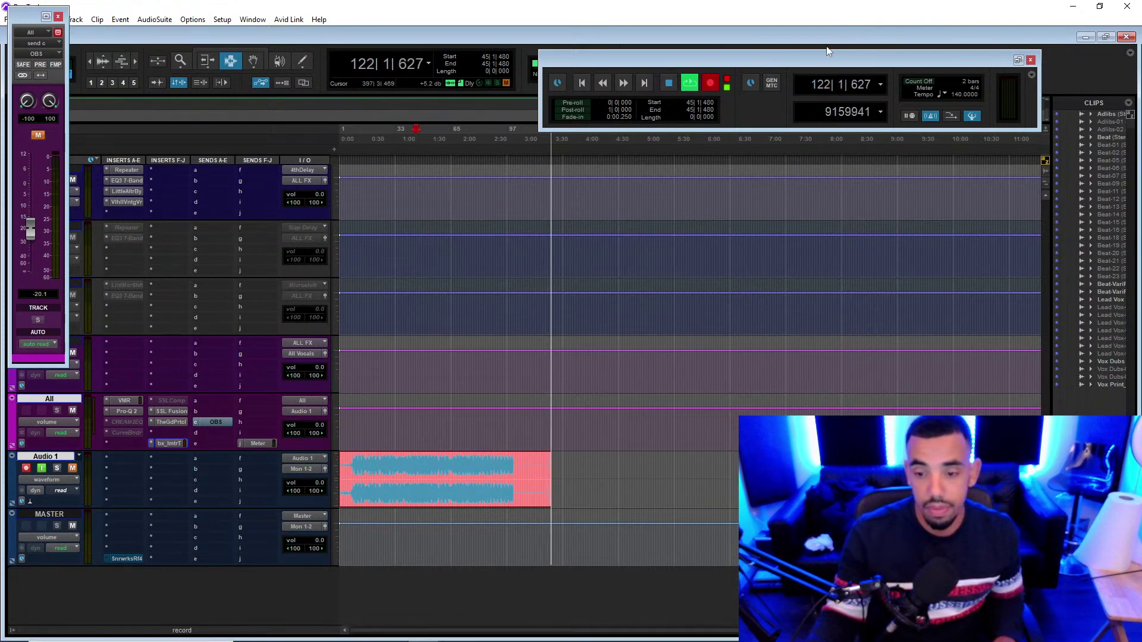
key("space")
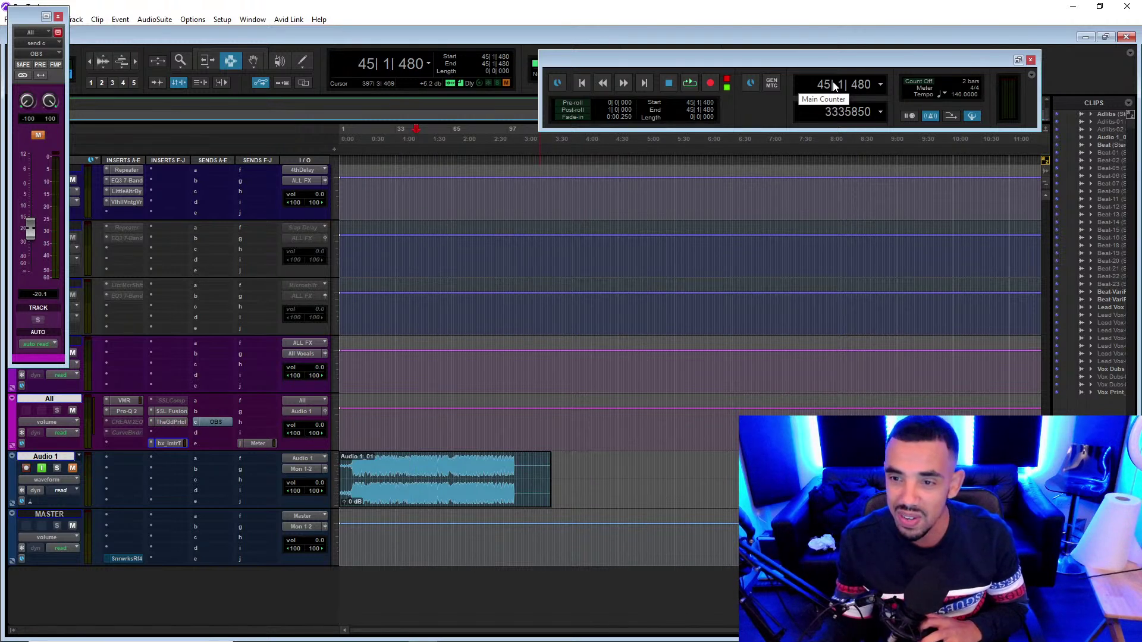
- Delete the silent tail of the recorded Audio 1 clip from about bar 104 onward
left_click_drag(584, 464, 521, 468)
key("Delete")
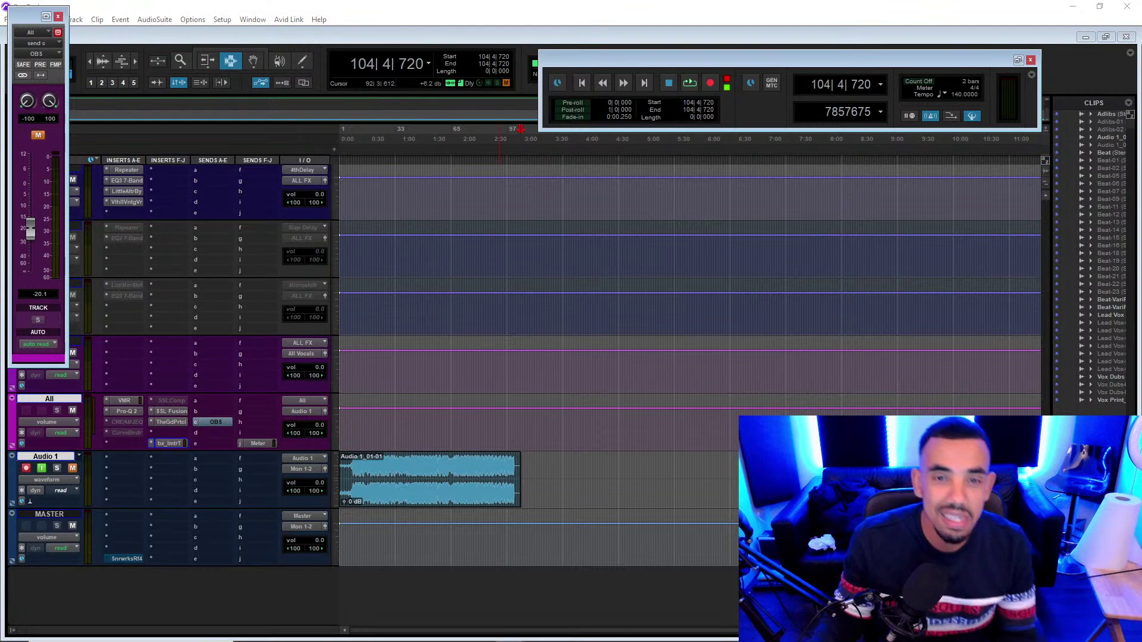
left_click_drag(531, 467, 325, 450)
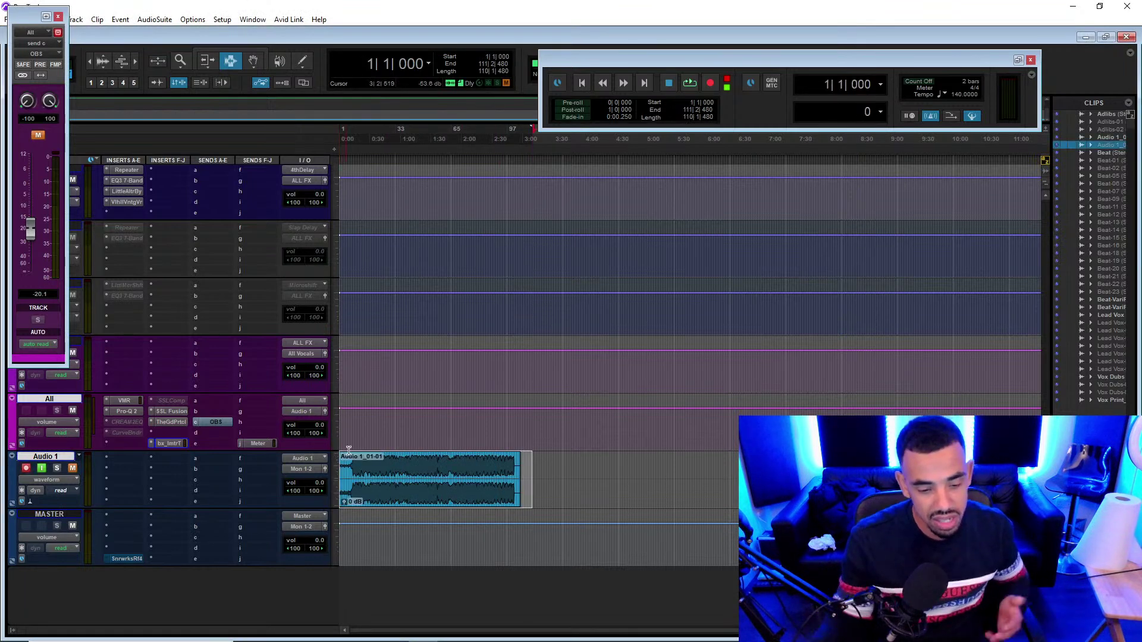
left_click(413, 462)
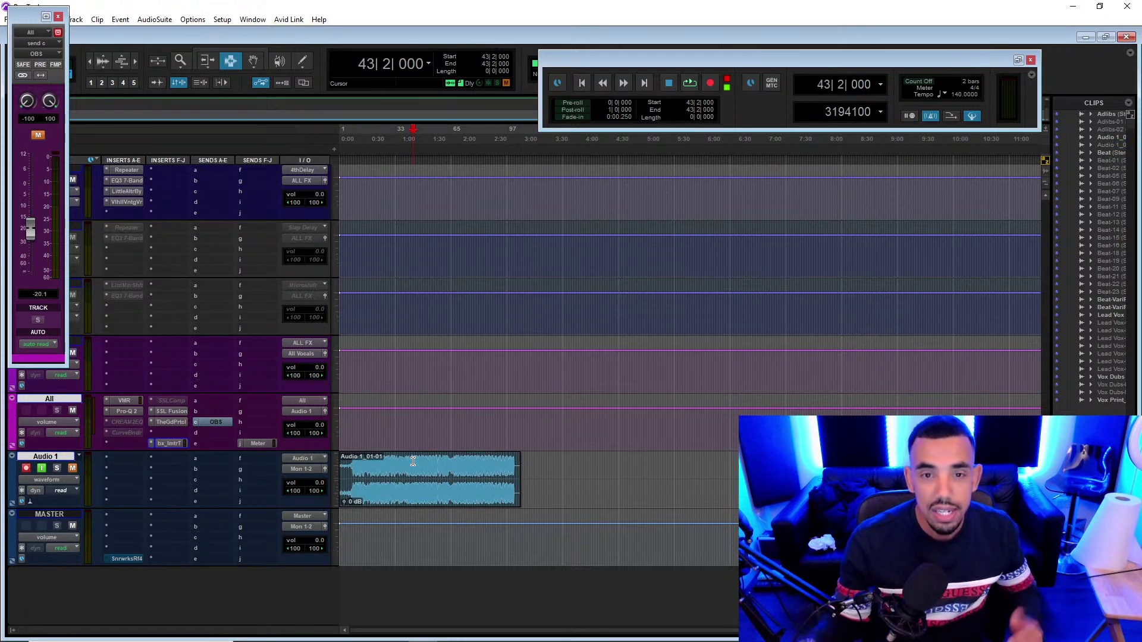
left_click_drag(558, 465, 411, 473)
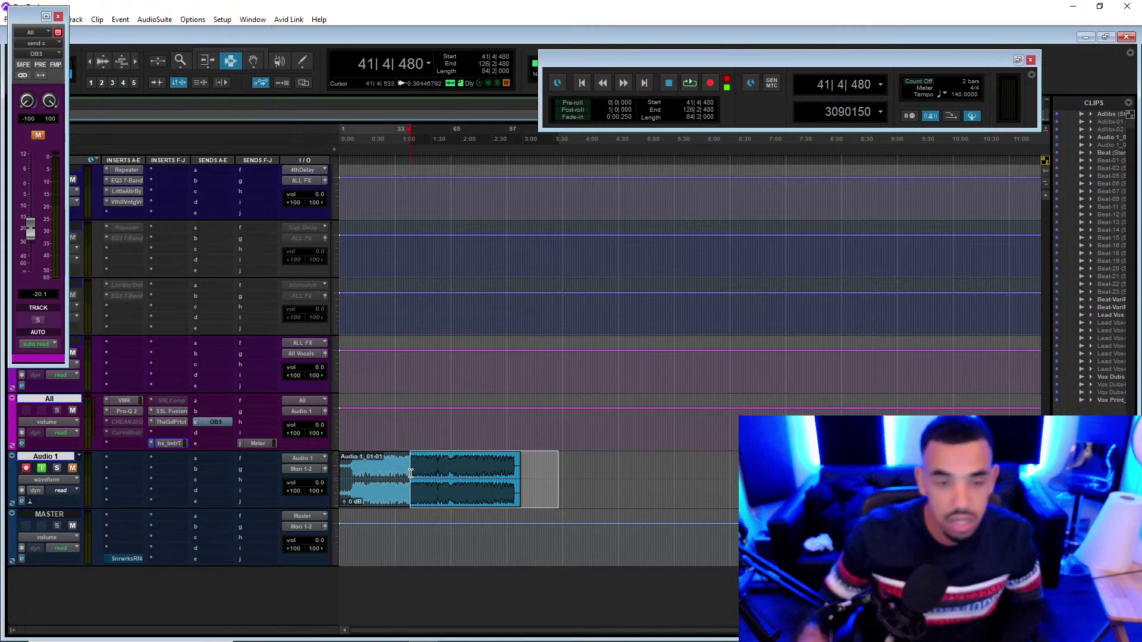
scroll(1032, 309, "up", 10)
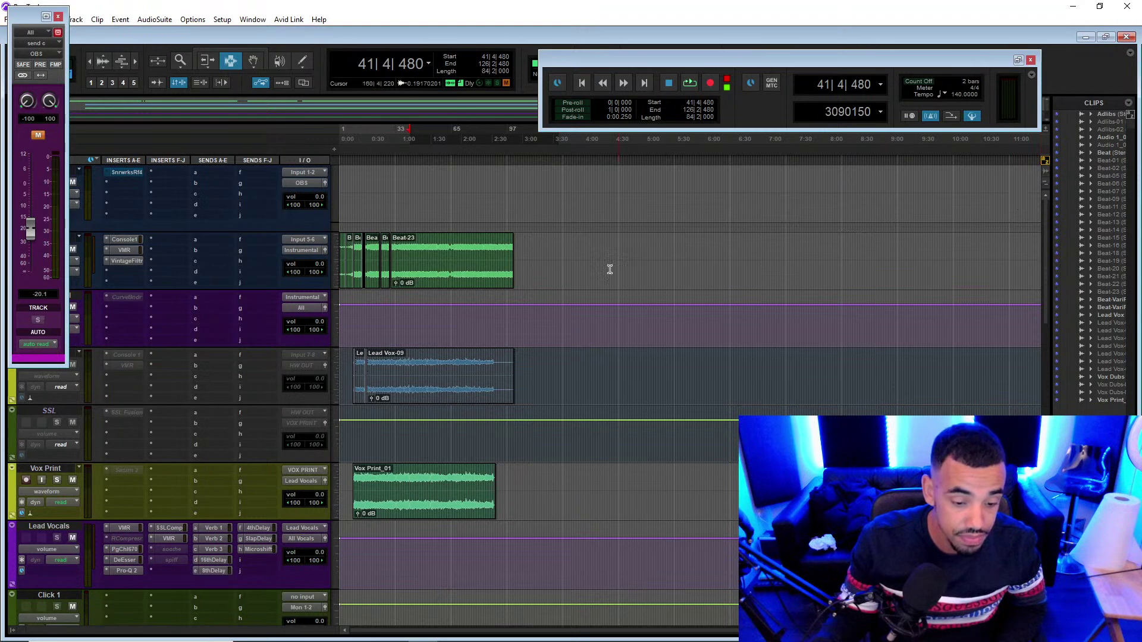
left_click(377, 360)
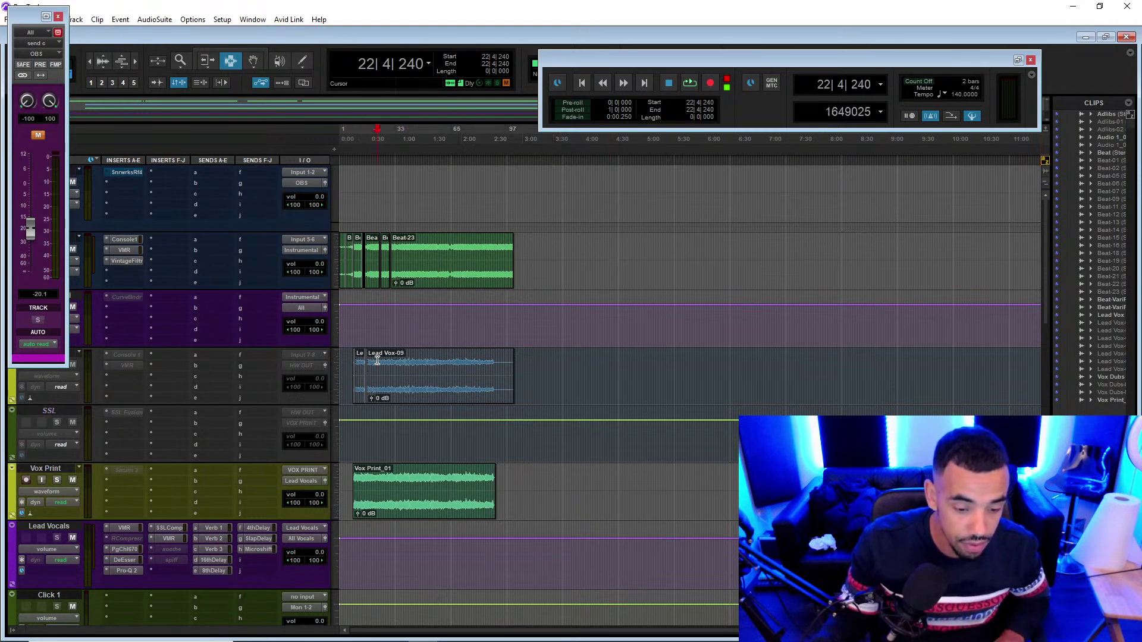
key("t")
key("t")
- Switch to the browser at volaremedia.co.uk, follow the VML logo to the Vocal Multitrack Library site, and open its store
mouse_move(389, 641)
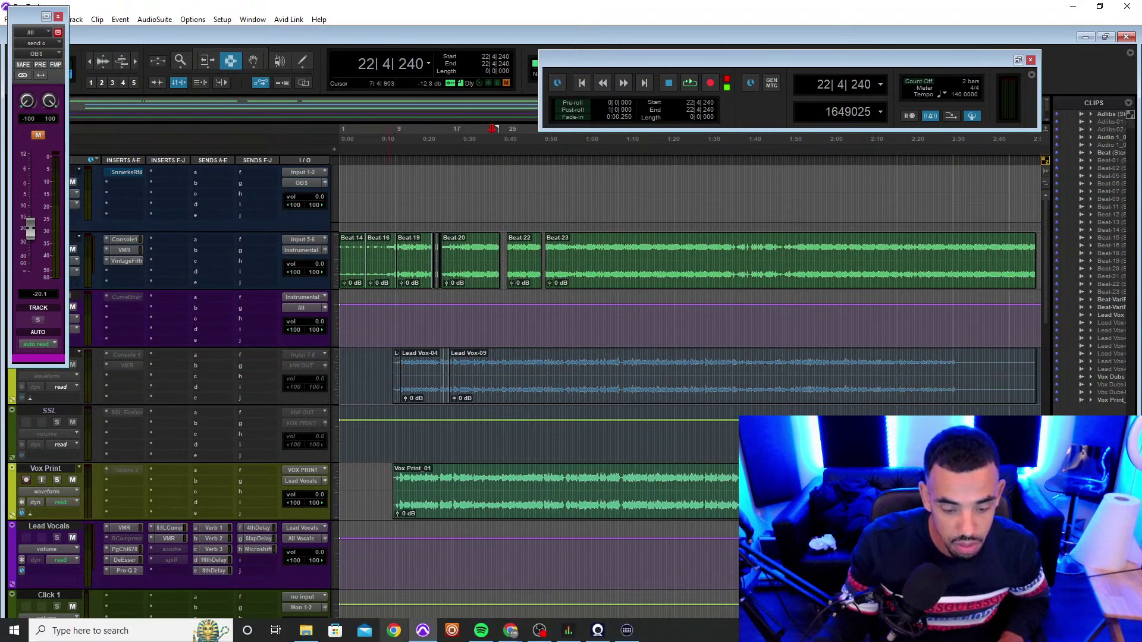
mouse_move(540, 630)
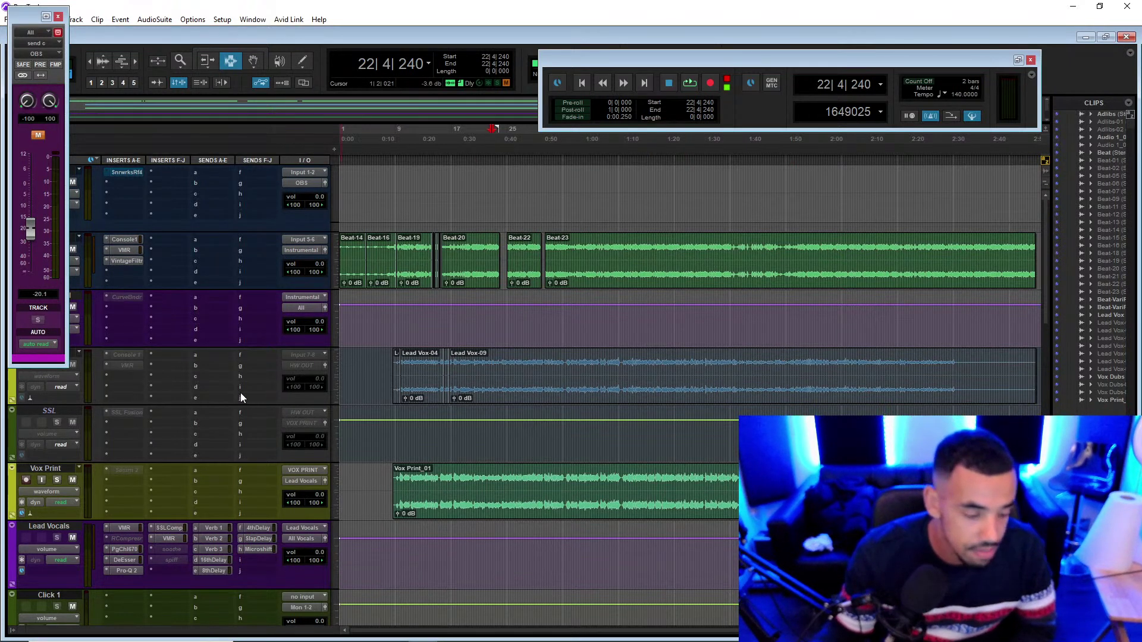
mouse_move(497, 639)
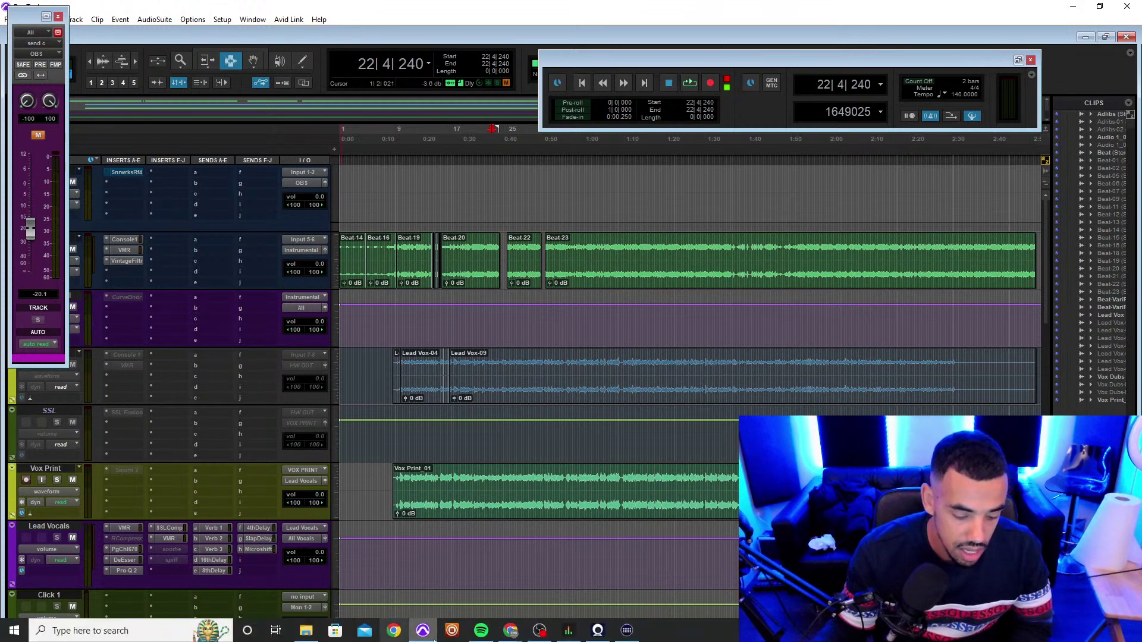
left_click(541, 555)
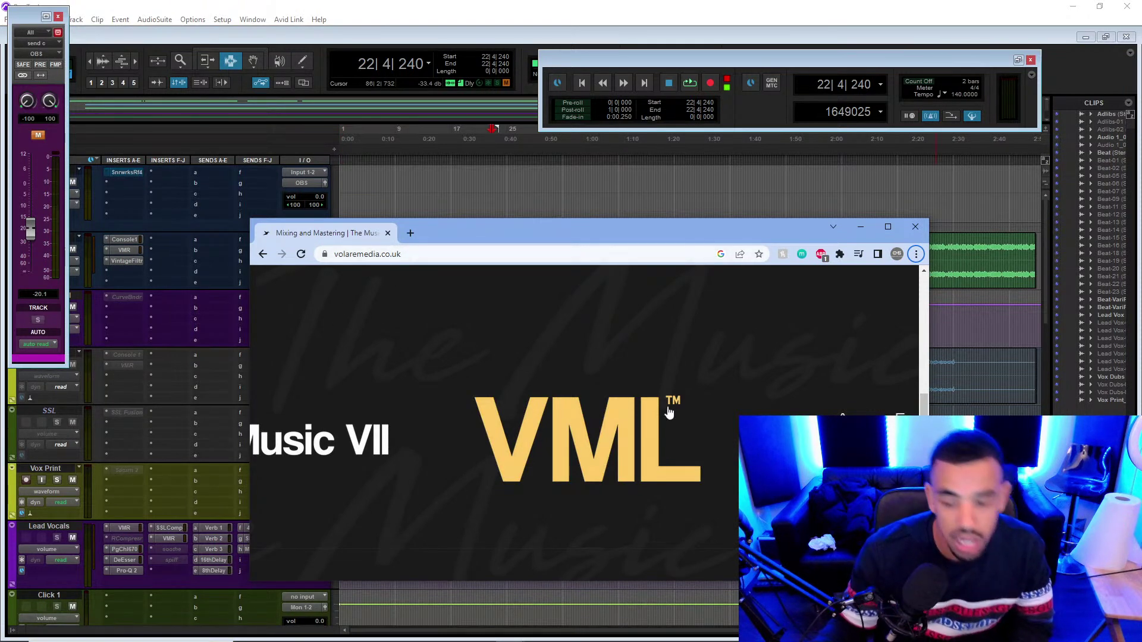
left_click(578, 433)
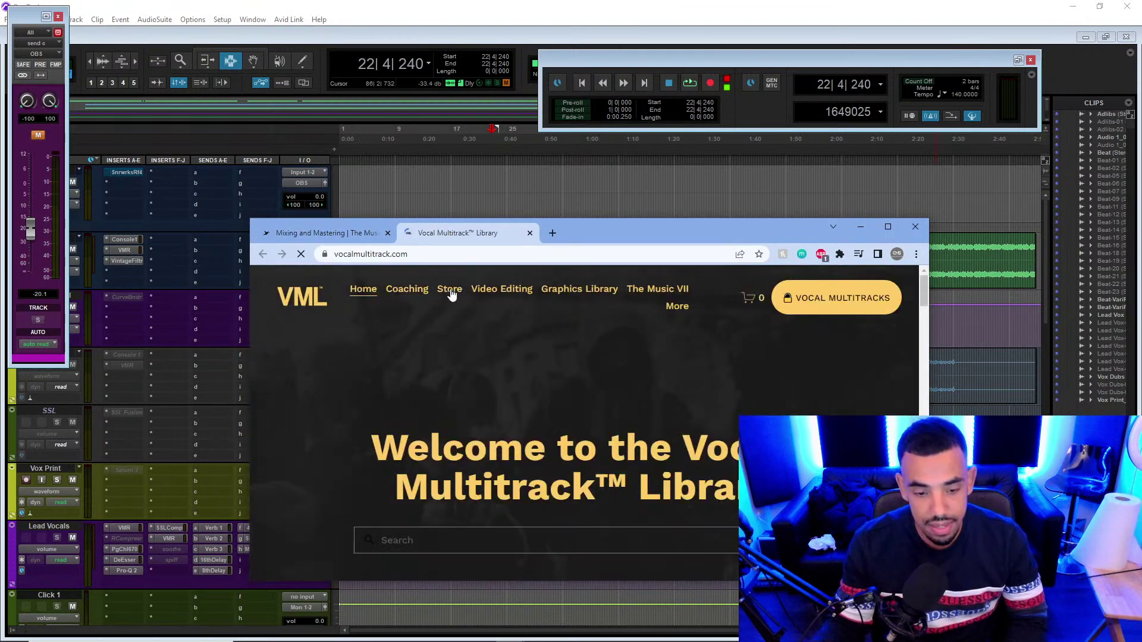
left_click(449, 291)
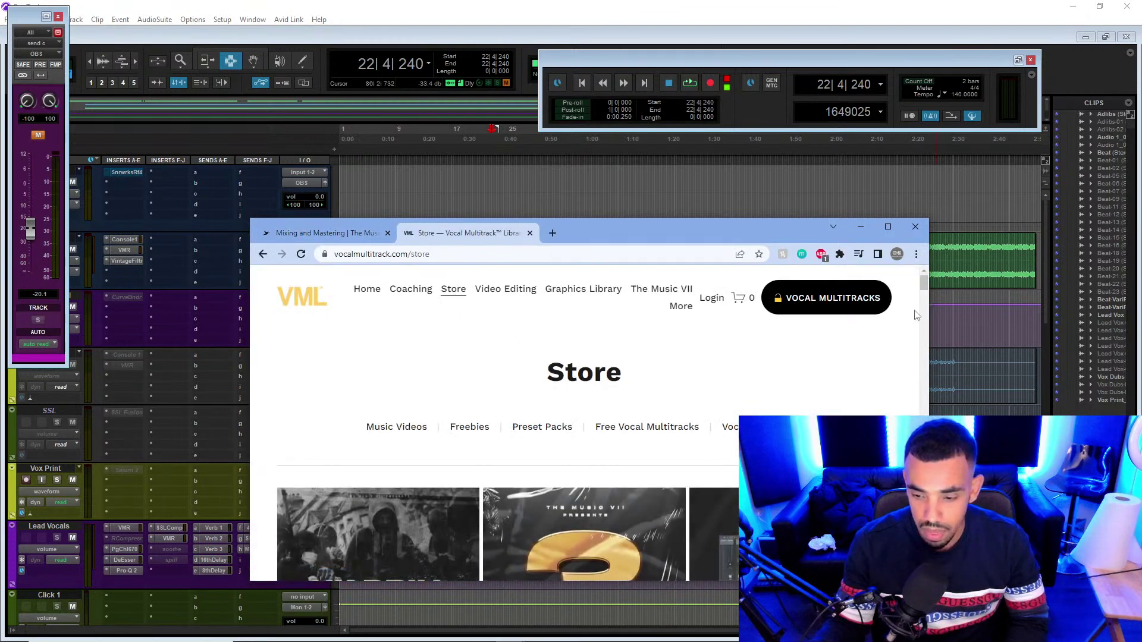
- Browse the Vocal Multitracks category of the store and minimise the browser window
left_click(763, 427)
left_click_drag(923, 293, 921, 488)
scroll(627, 515, "up", 2)
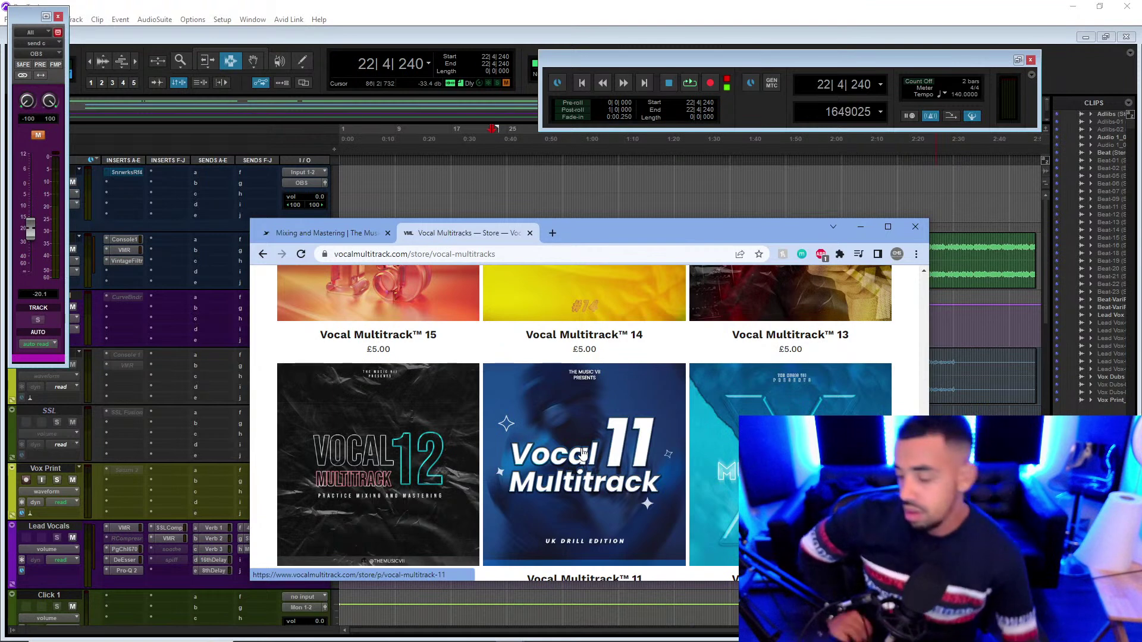
left_click(863, 225)
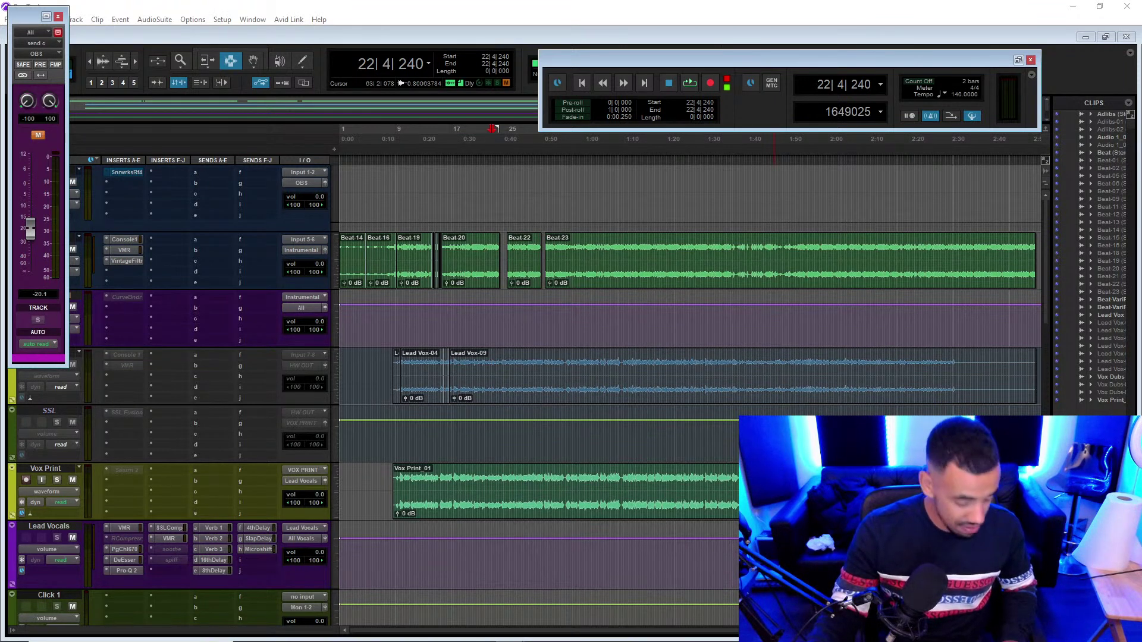
- Bring in the browser window with the oxford inflator search and open the Thomann UK Sonnox Oxford Inflator Native listing in a new tab
left_click_drag(297, 0, 351, 95)
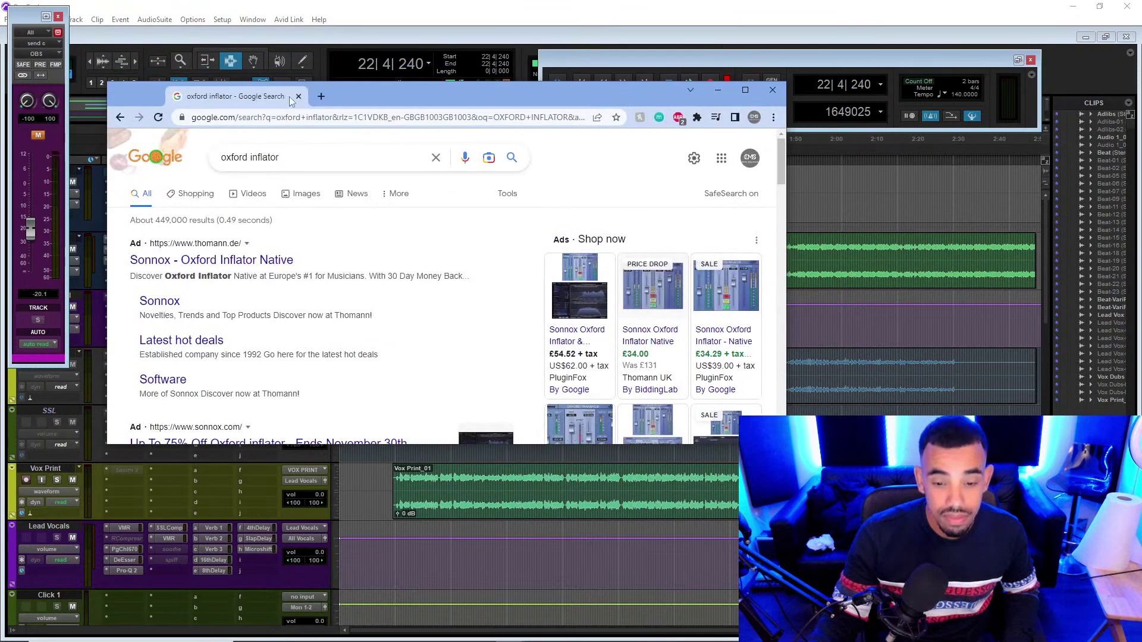
mouse_move(660, 330)
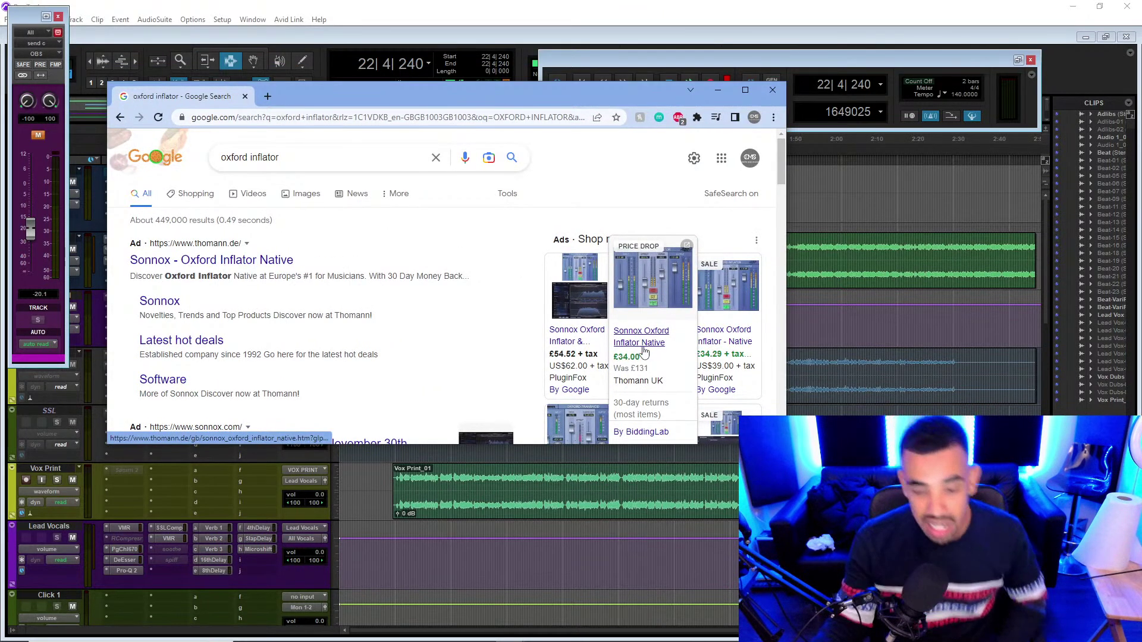
left_click_drag(783, 182, 783, 185)
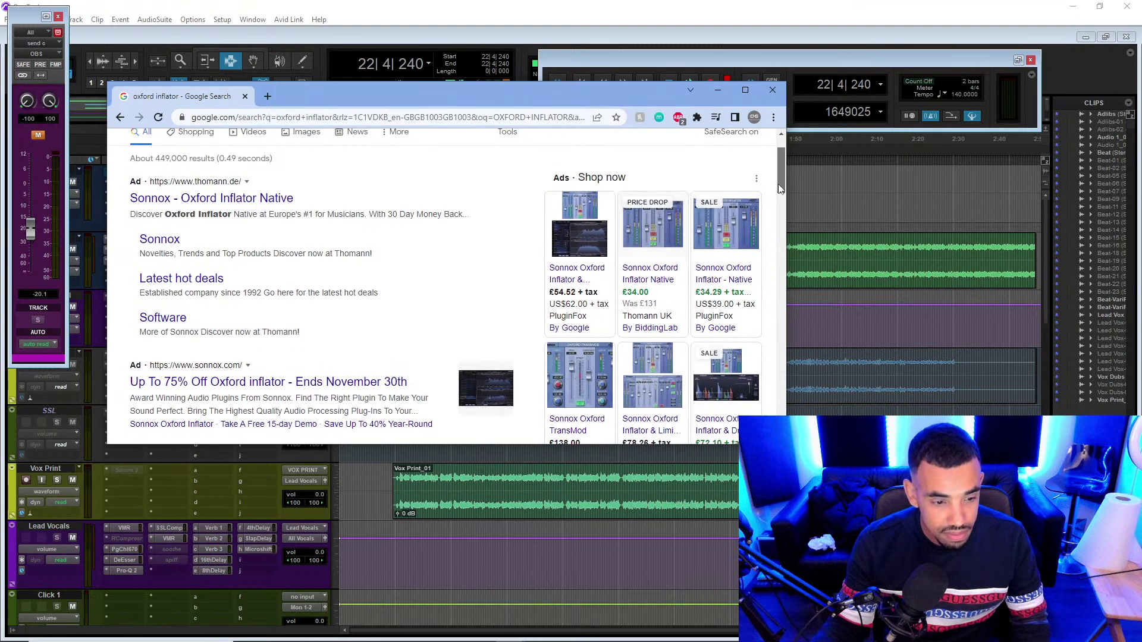
mouse_move(660, 295)
right_click(656, 275)
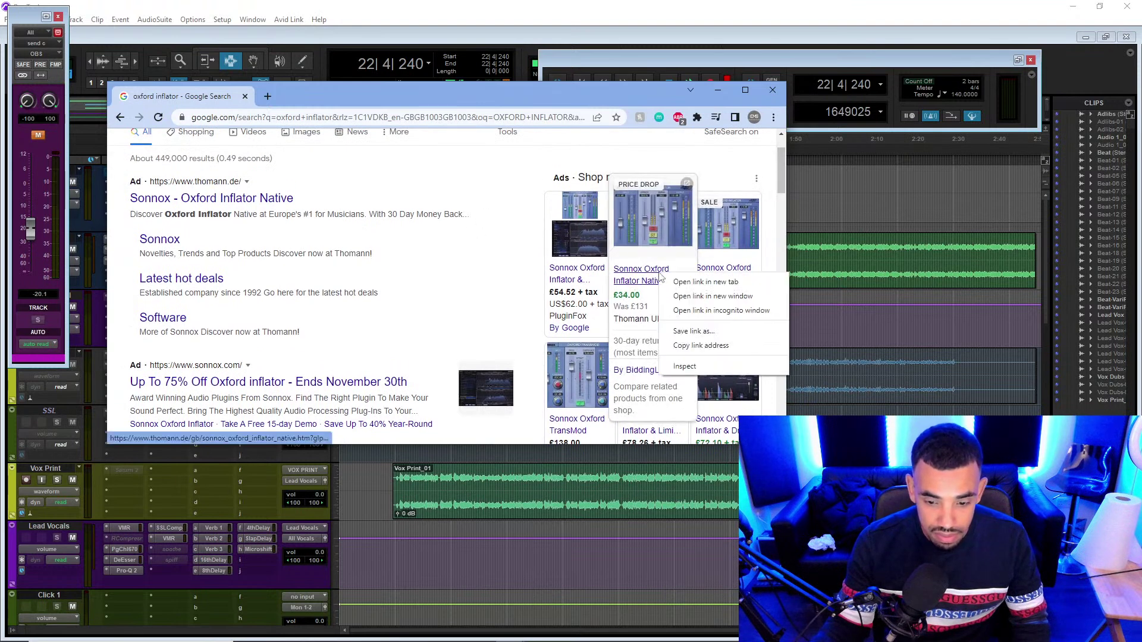
left_click(670, 279)
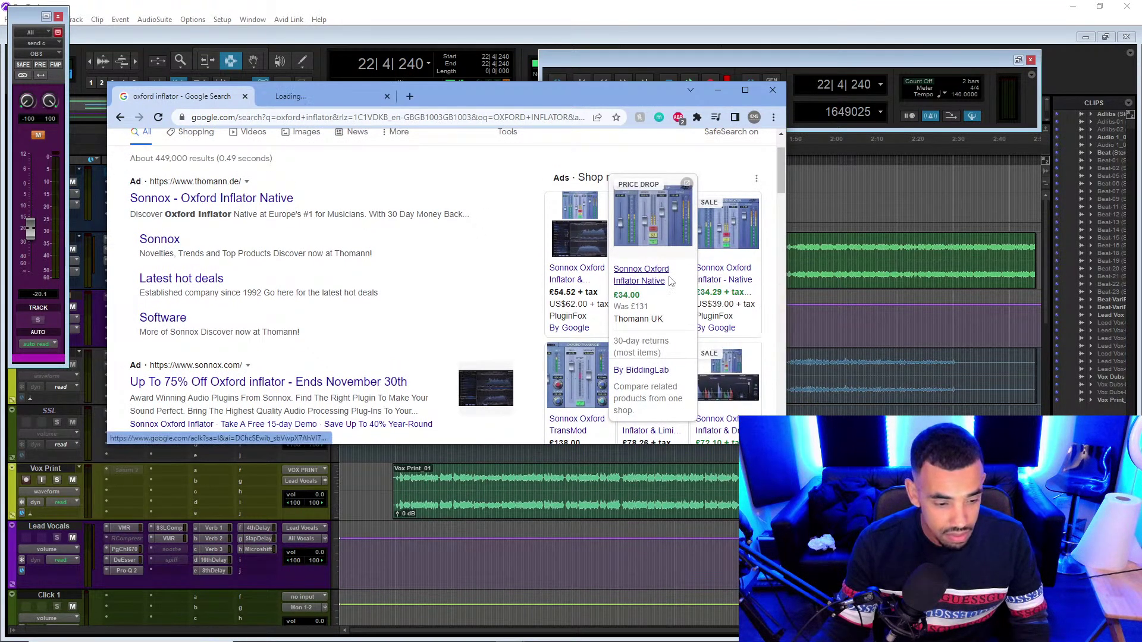
- Open Sonnox's Oxford Inflator page from the search results, continue to its store, and examine the Inflator's price in a maximised window
left_click(291, 387)
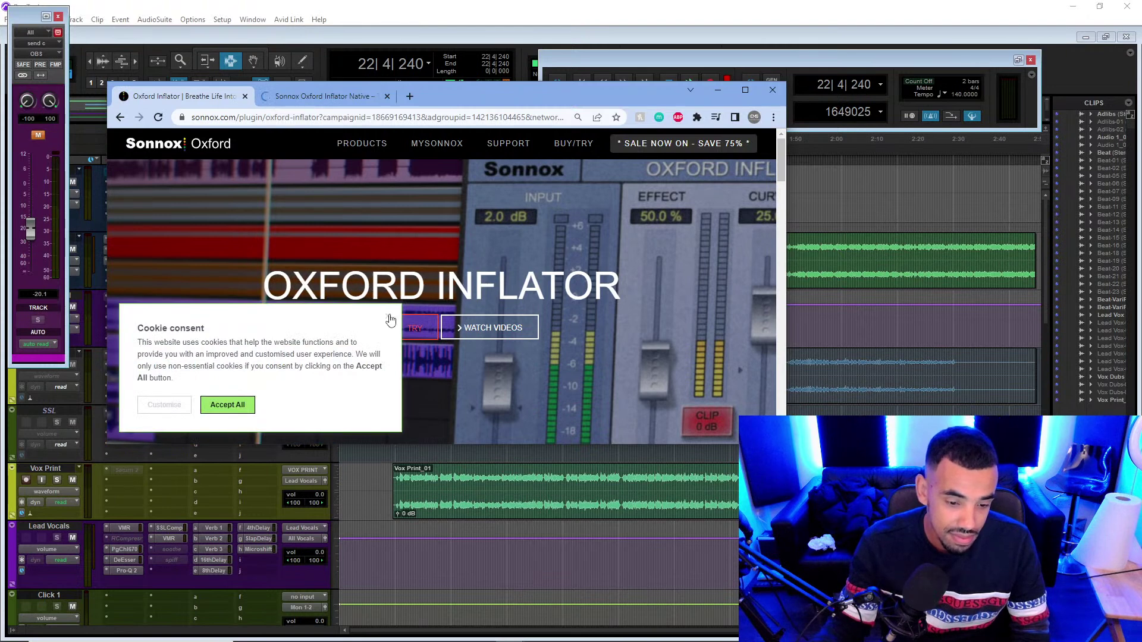
left_click(390, 320)
left_click(365, 327)
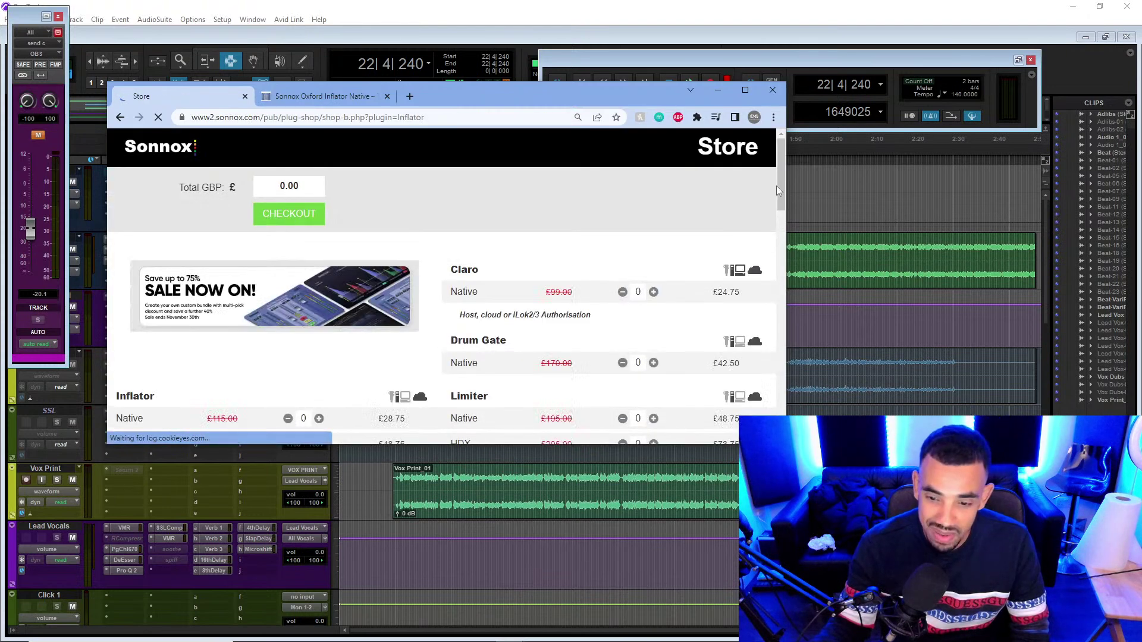
mouse_move(784, 177)
left_mouse_down()
mouse_move(790, 202)
mouse_move(788, 169)
left_mouse_up()
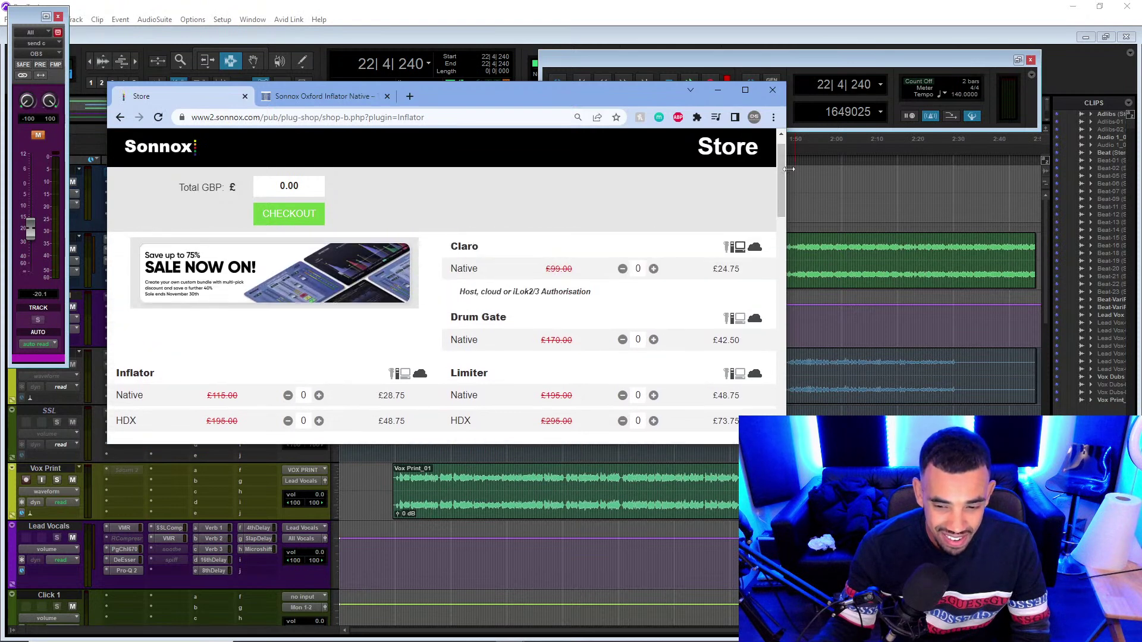
left_click(744, 94)
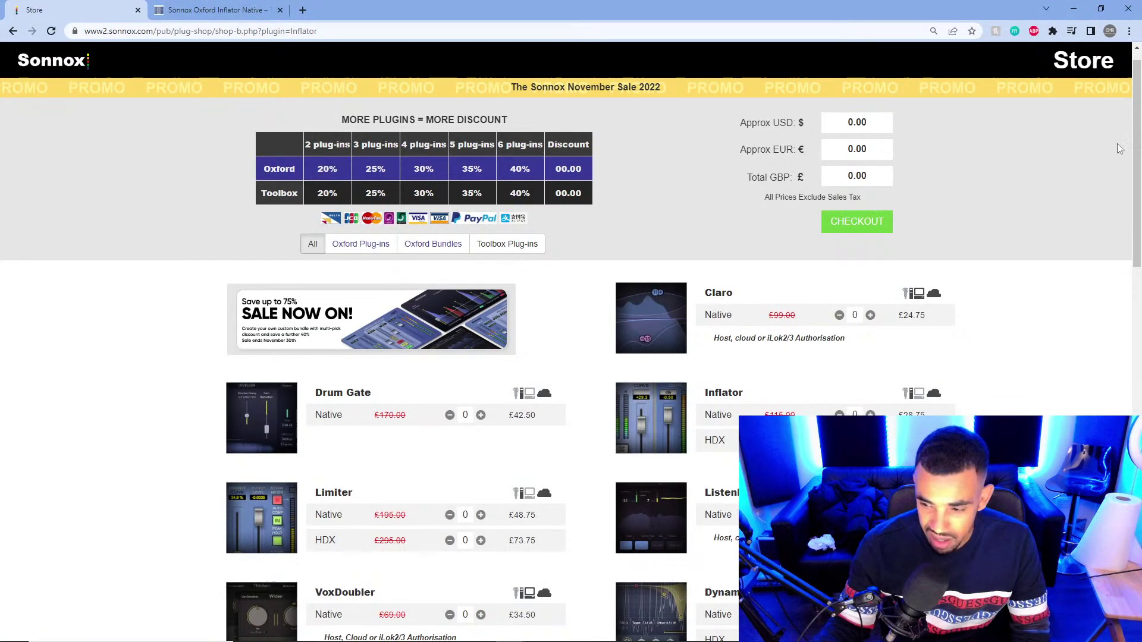
left_click_drag(1137, 149, 1109, 165)
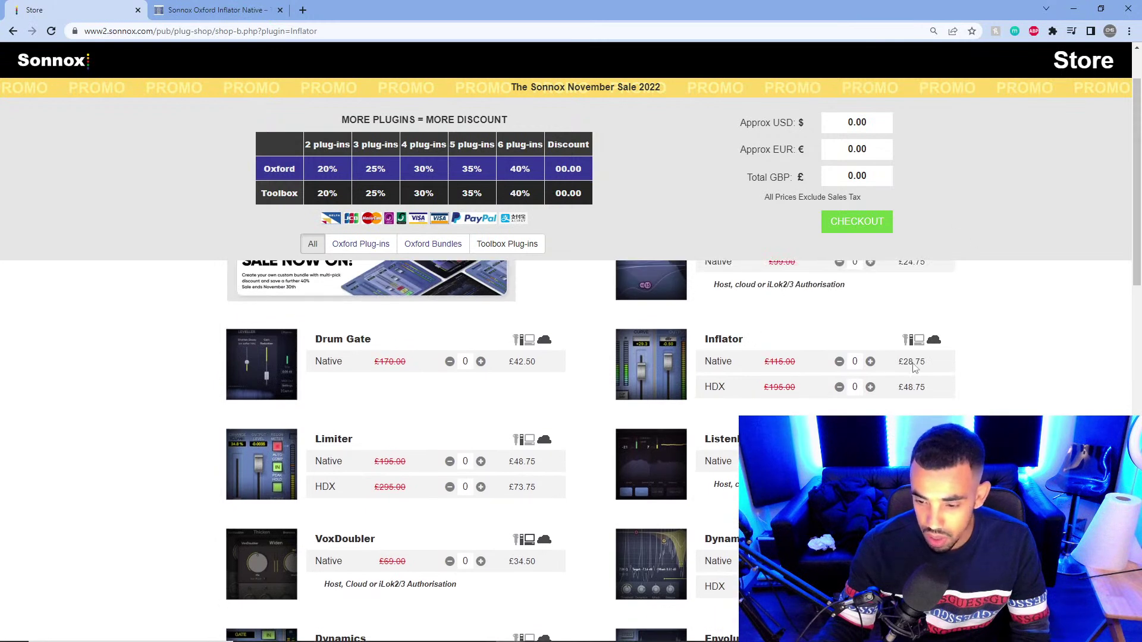
left_click_drag(1107, 300, 1088, 279)
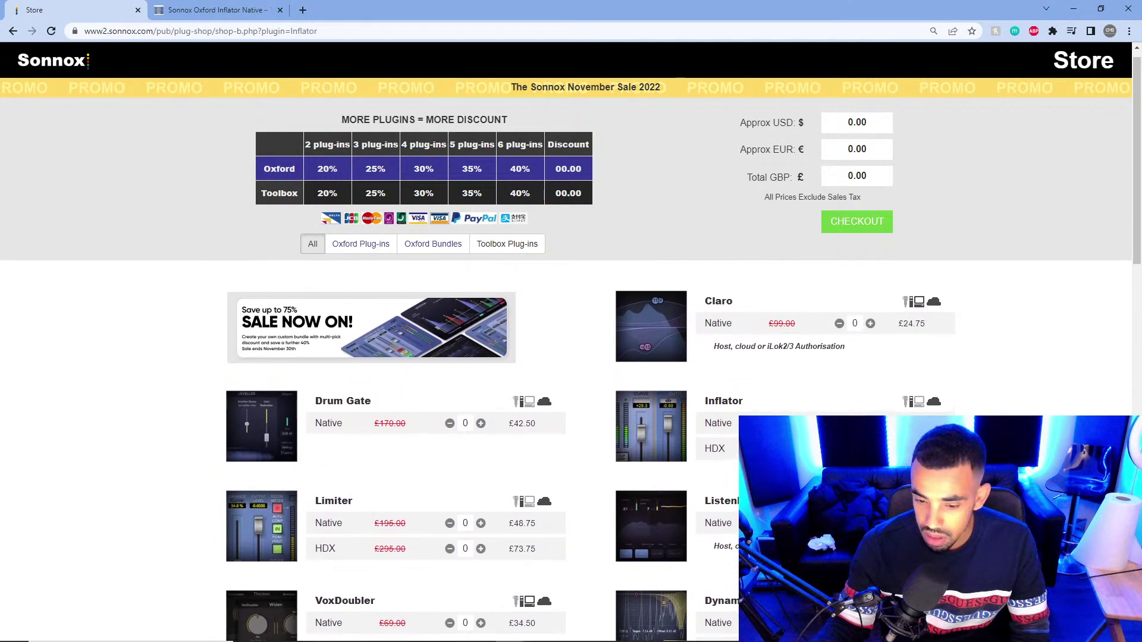
mouse_move(939, 409)
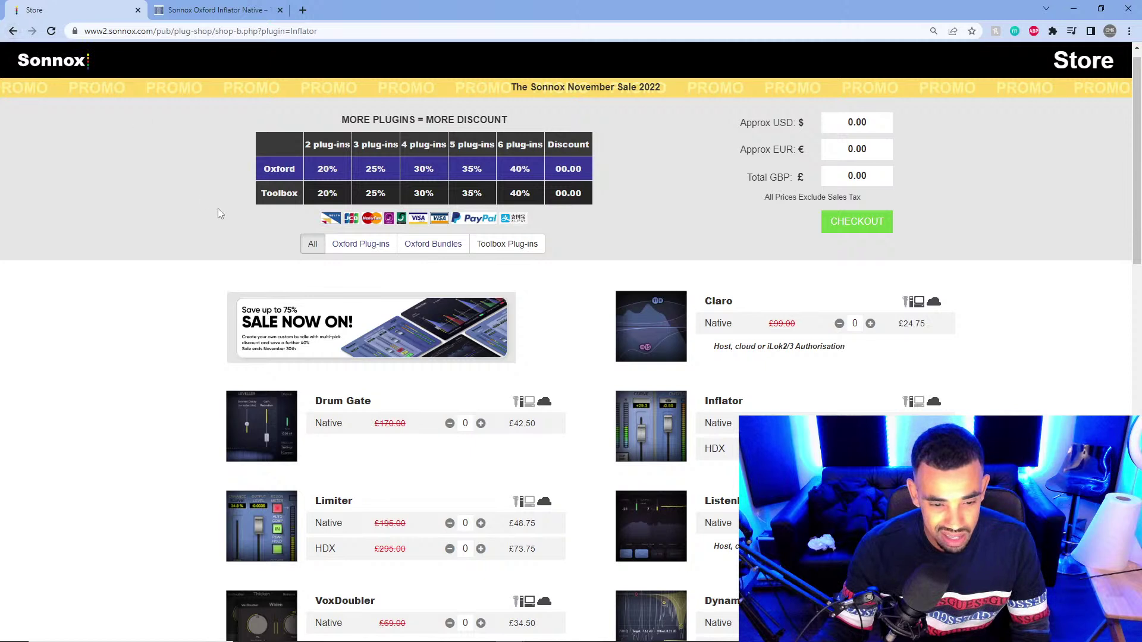
- Show the Oxford Bundles in the Sonnox store and examine the Mastering Collection
left_click(417, 253)
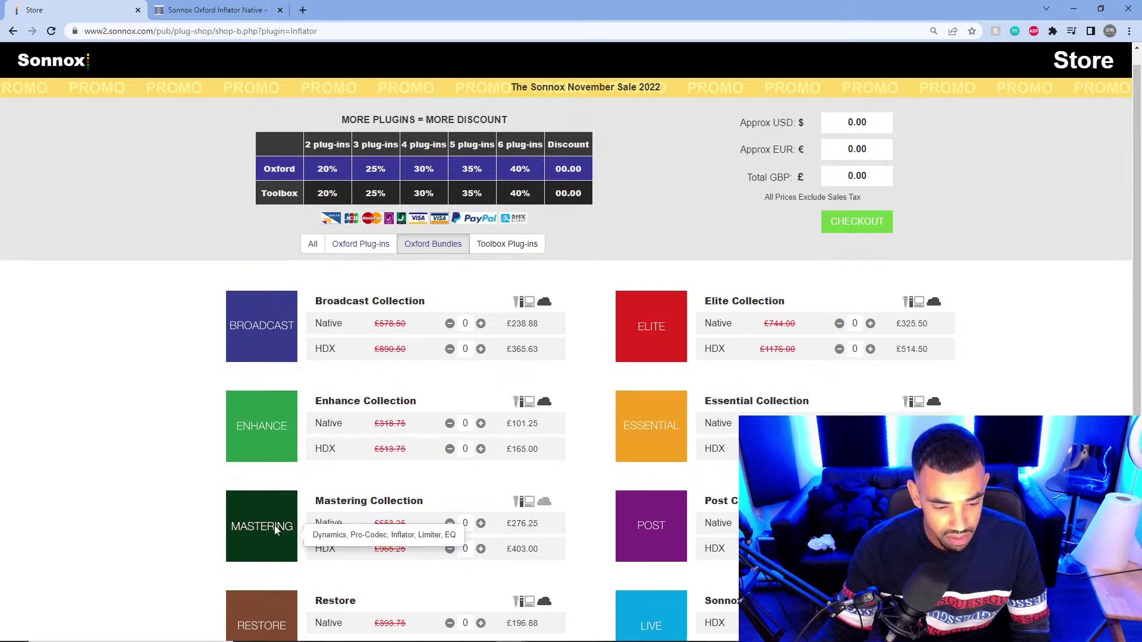
left_click_drag(408, 500, 519, 486)
left_click(542, 513)
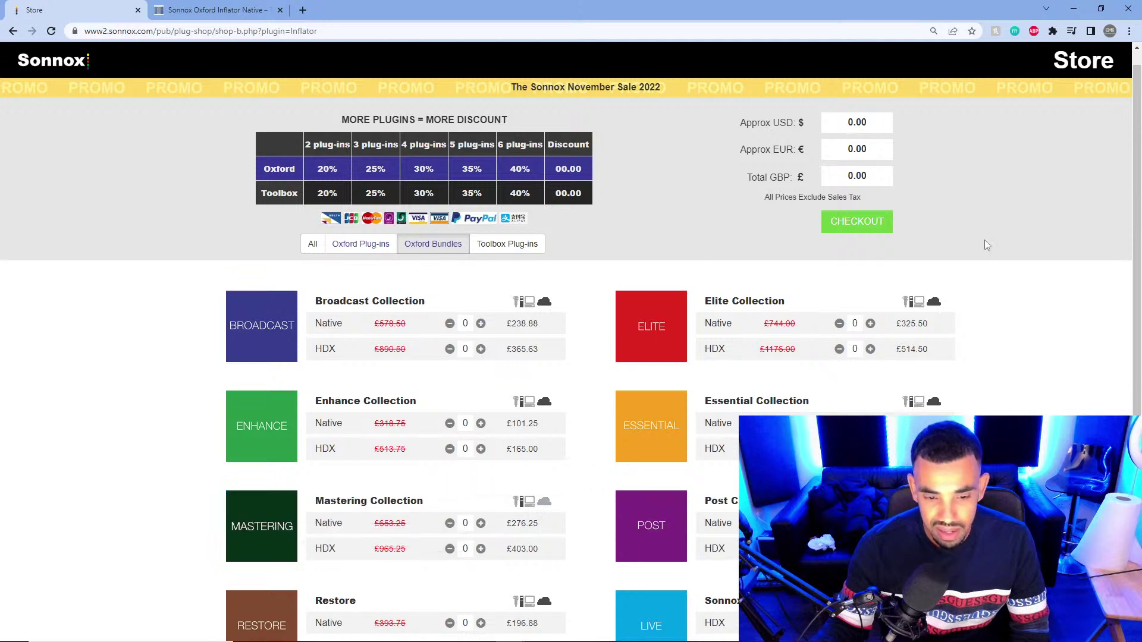
- Examine the remaining bundles and the Sonnox November Sale banner, and go back to the Oxford Inflator product page
left_click_drag(1137, 142, 1139, 255)
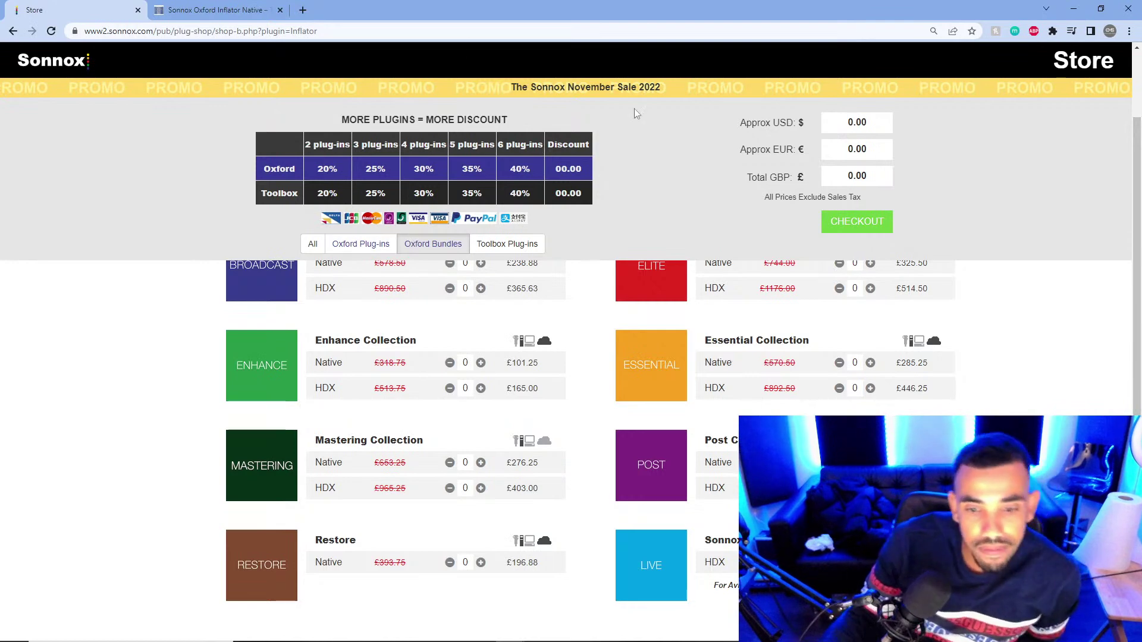
left_click_drag(531, 87, 616, 87)
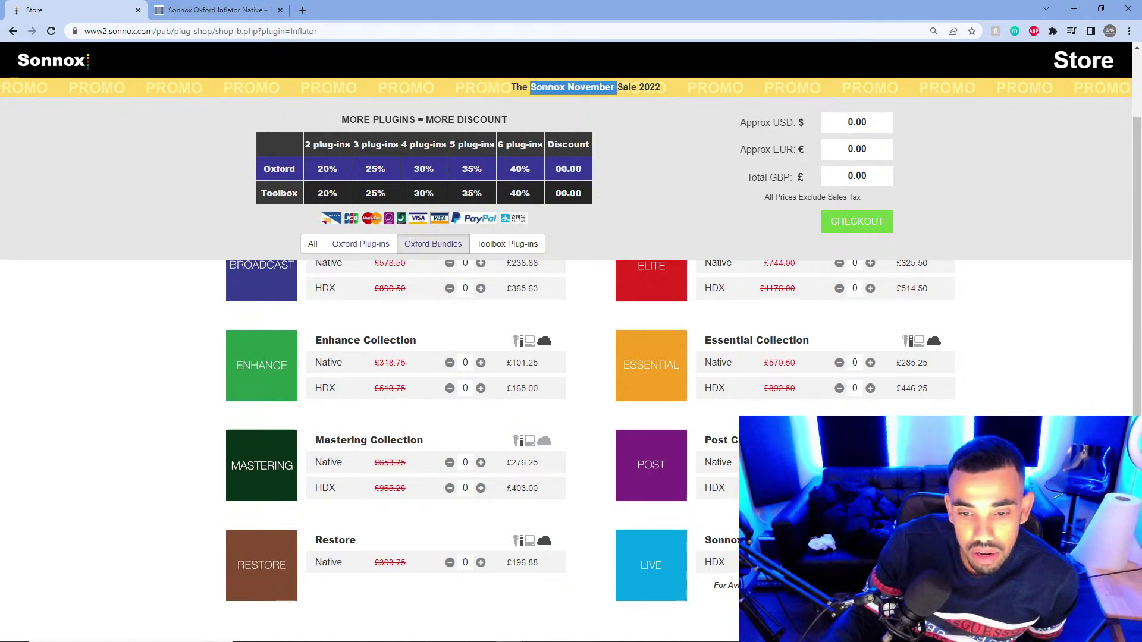
left_click(12, 31)
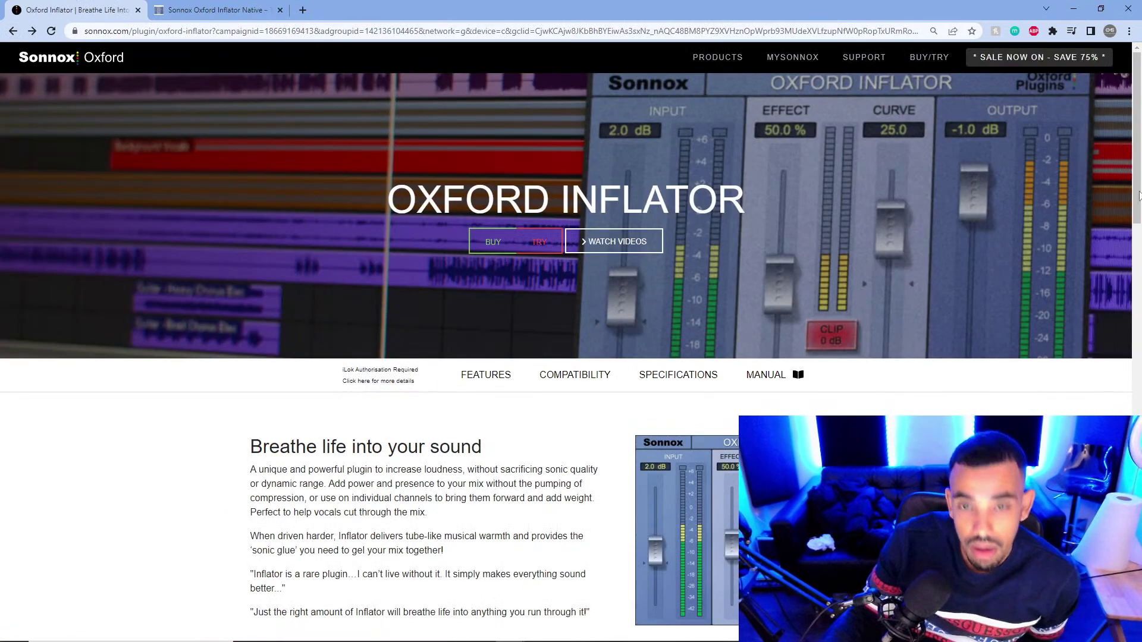